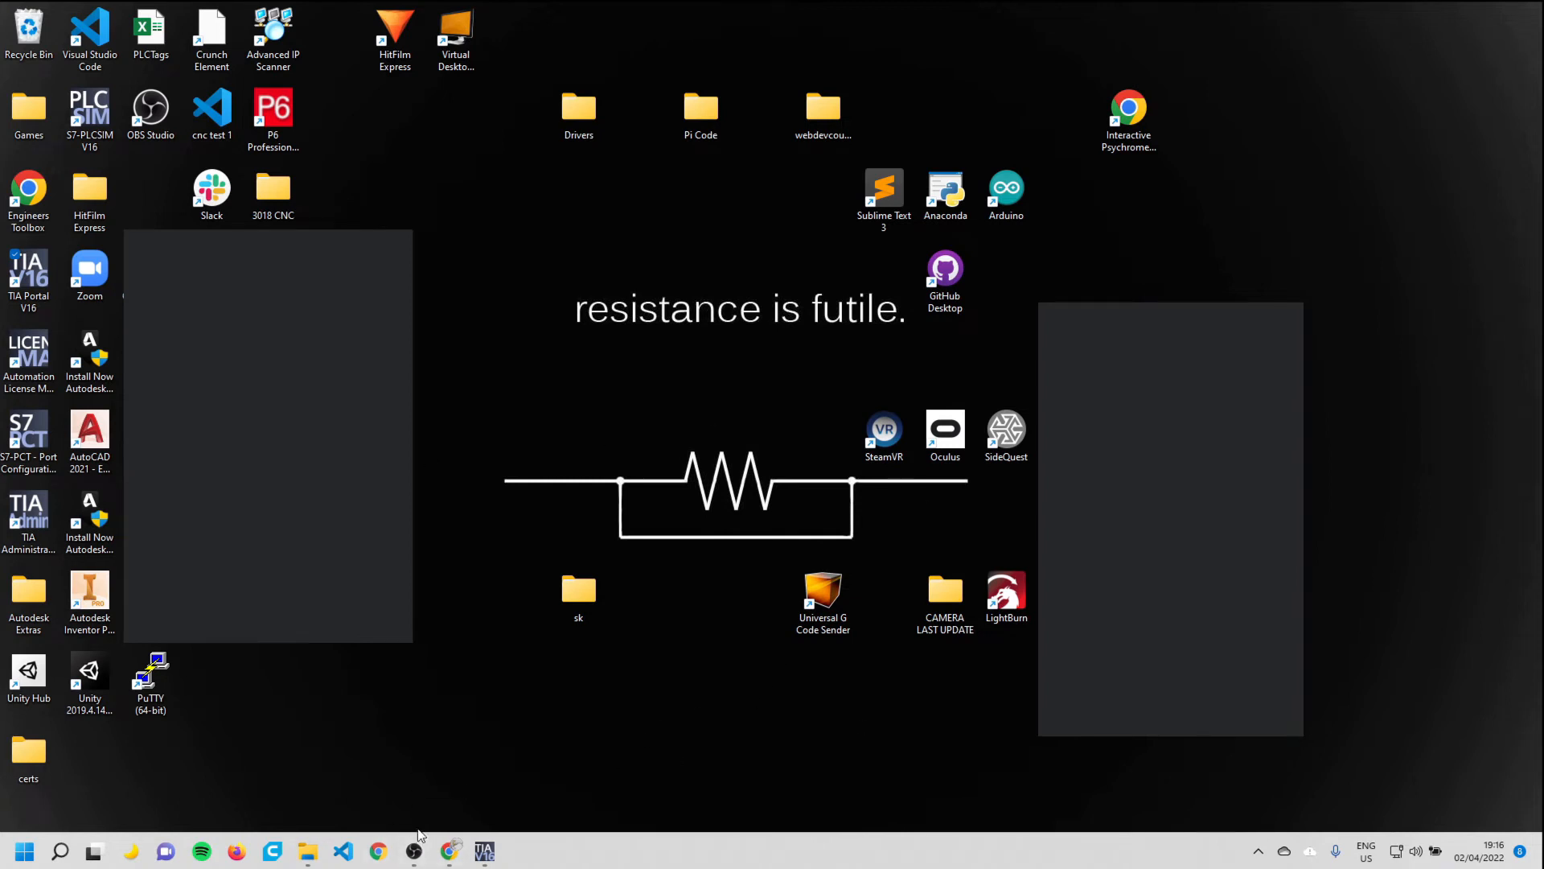
Switch to the AWS Management Console in Chrome and open the IoT Core service from the Internet of Things category
mouse_move(459, 856)
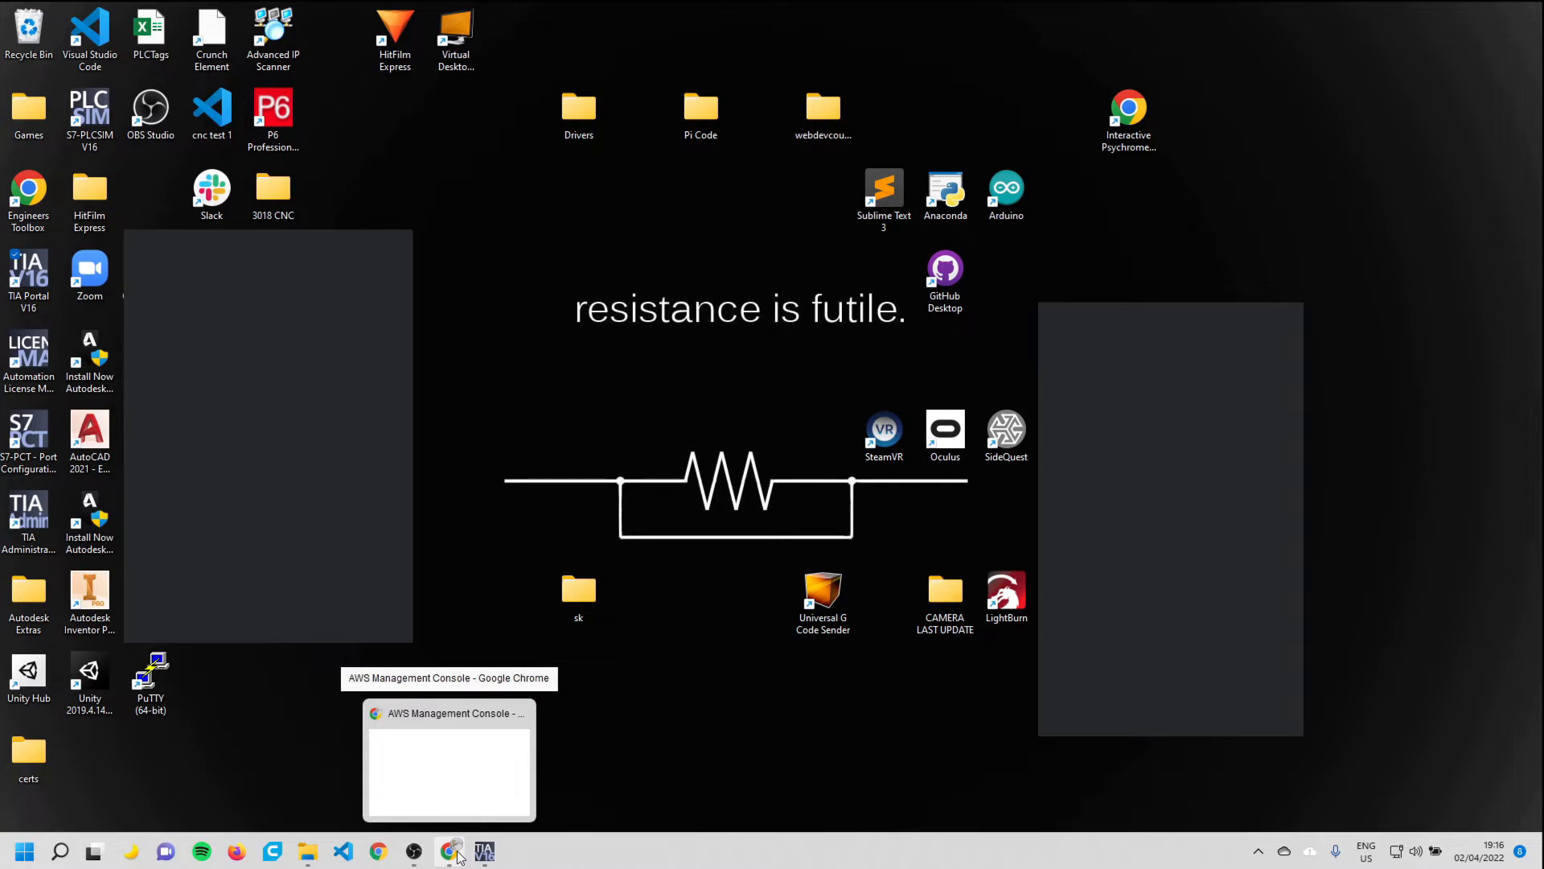
left_click(459, 854)
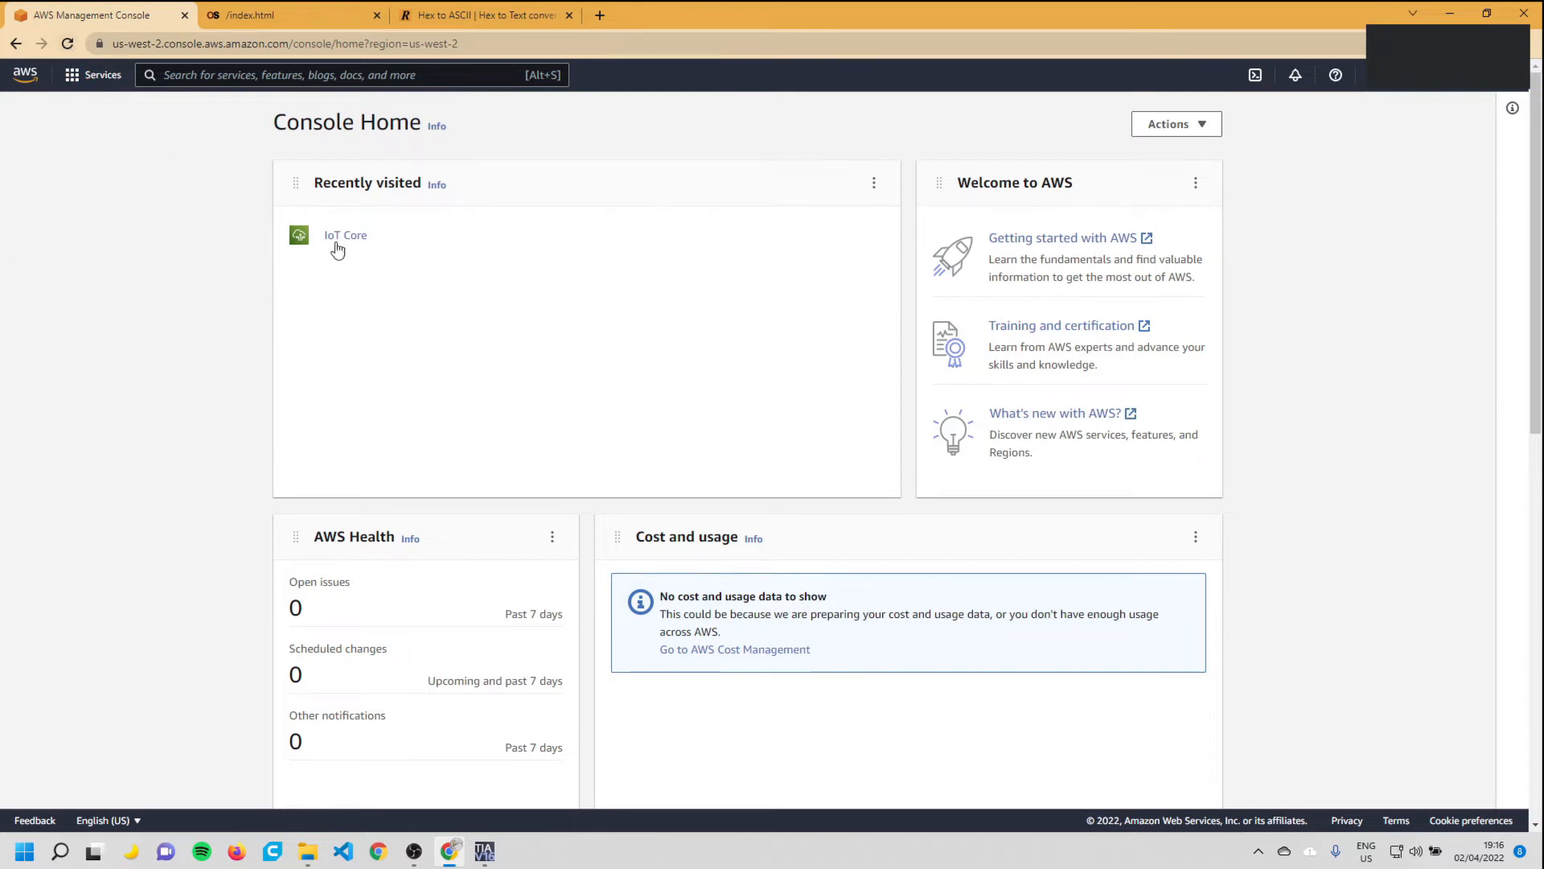
left_click(77, 80)
scroll(133, 523, "down", 2)
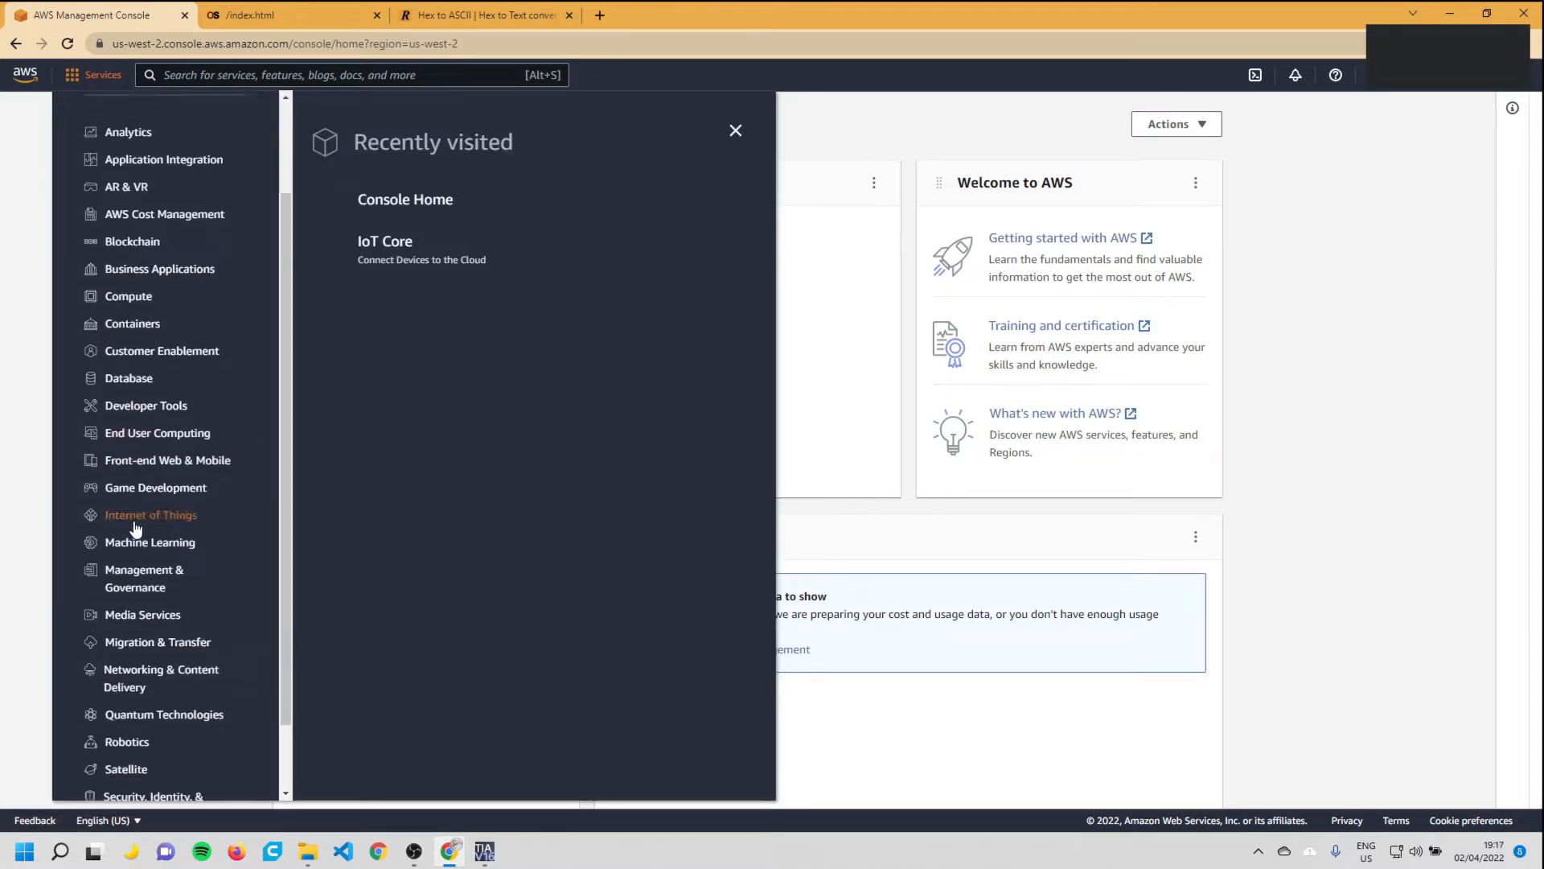
left_click(149, 481)
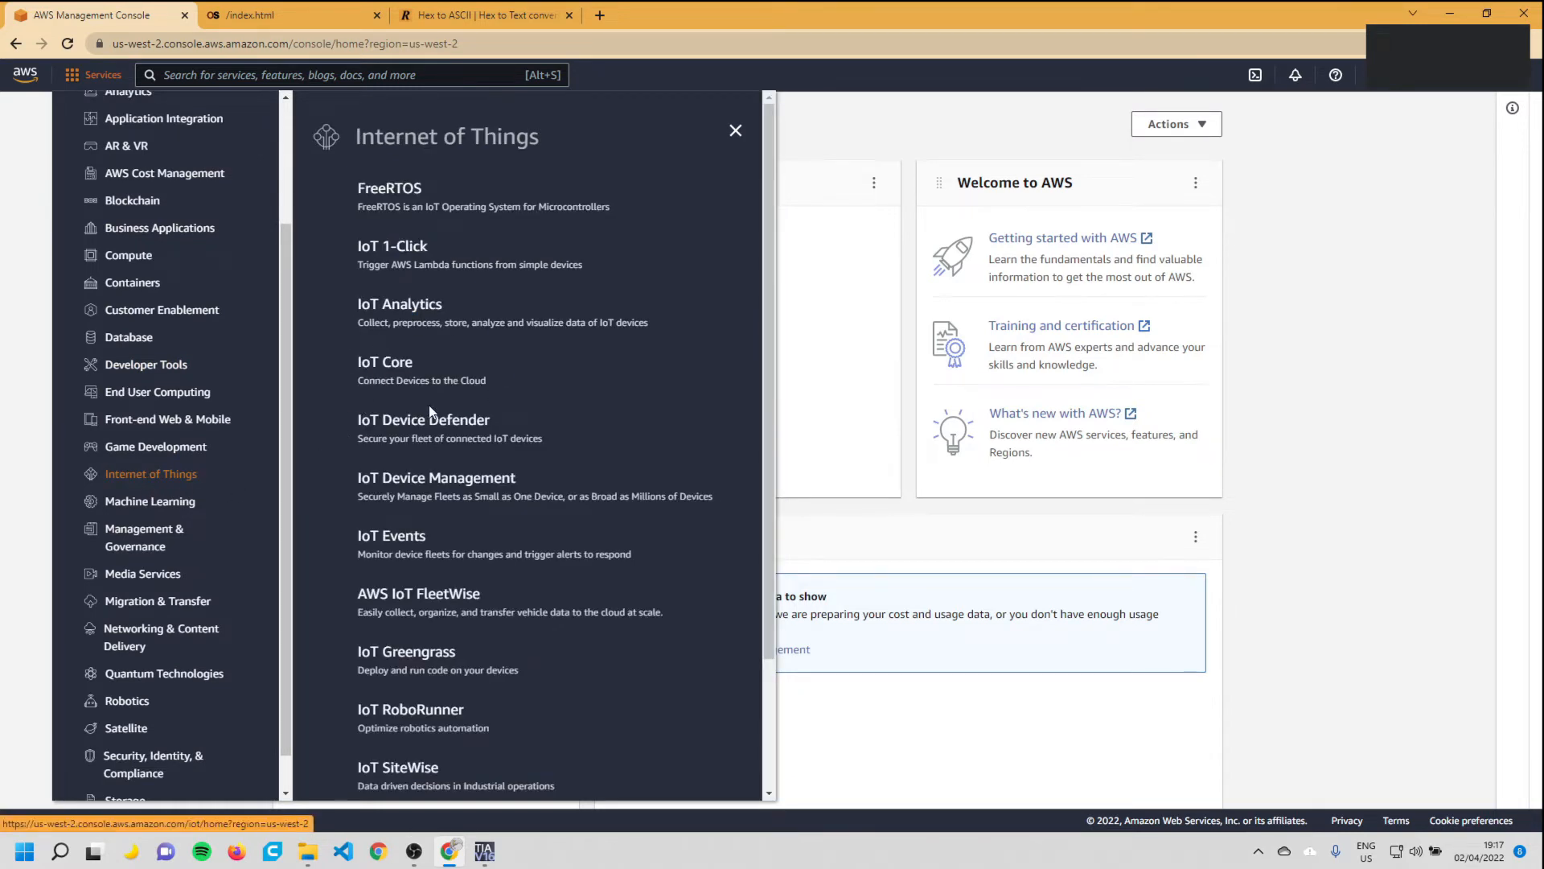
left_click(397, 370)
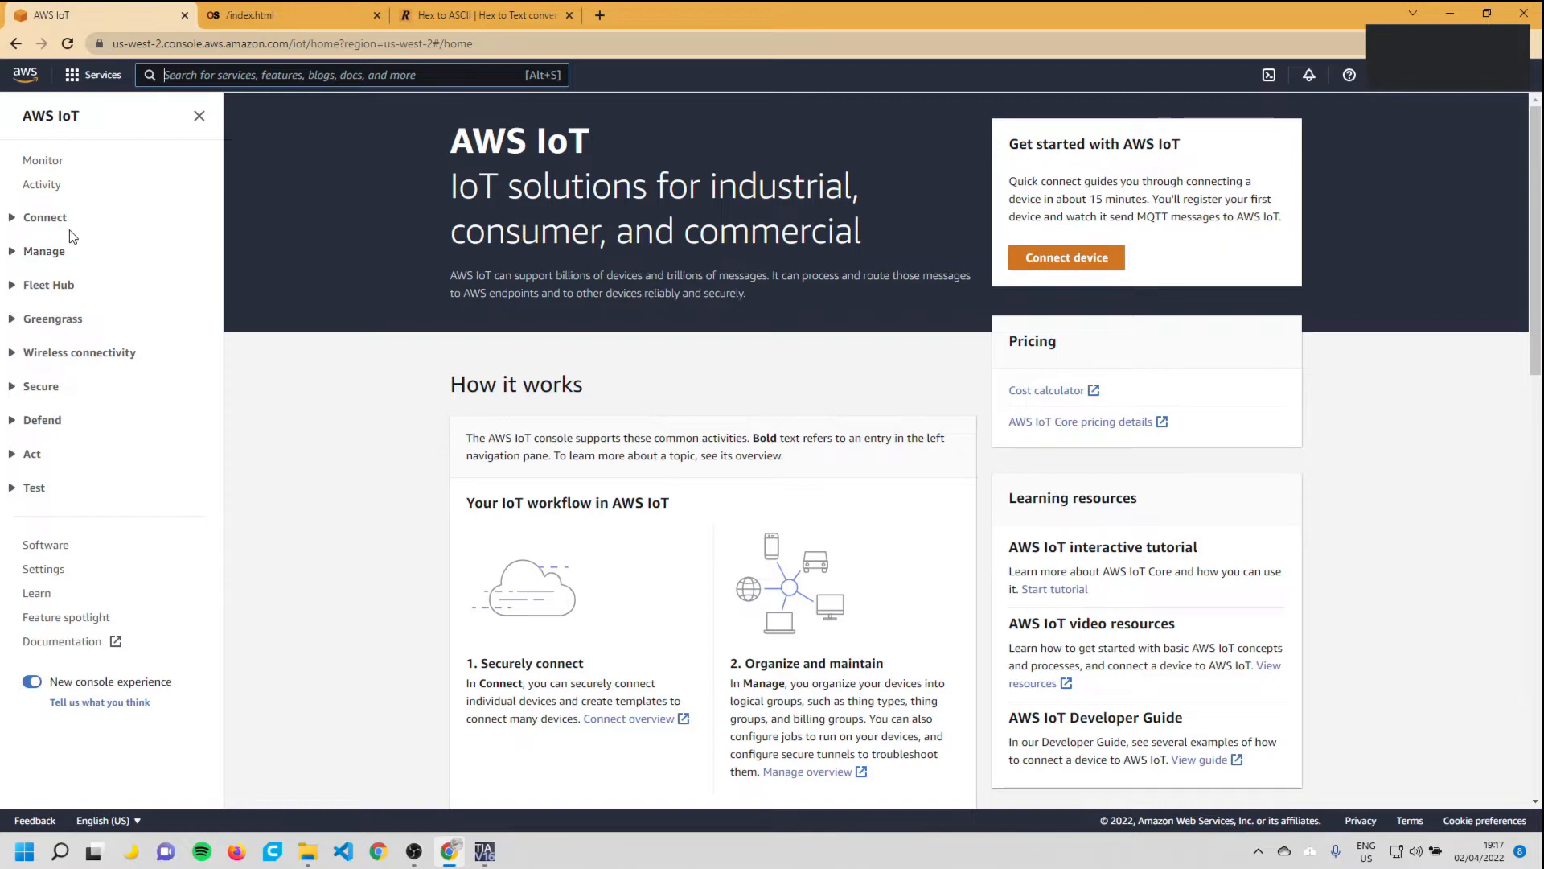
Open the list of managed things in AWS IoT and start creating a single thing
left_click(24, 250)
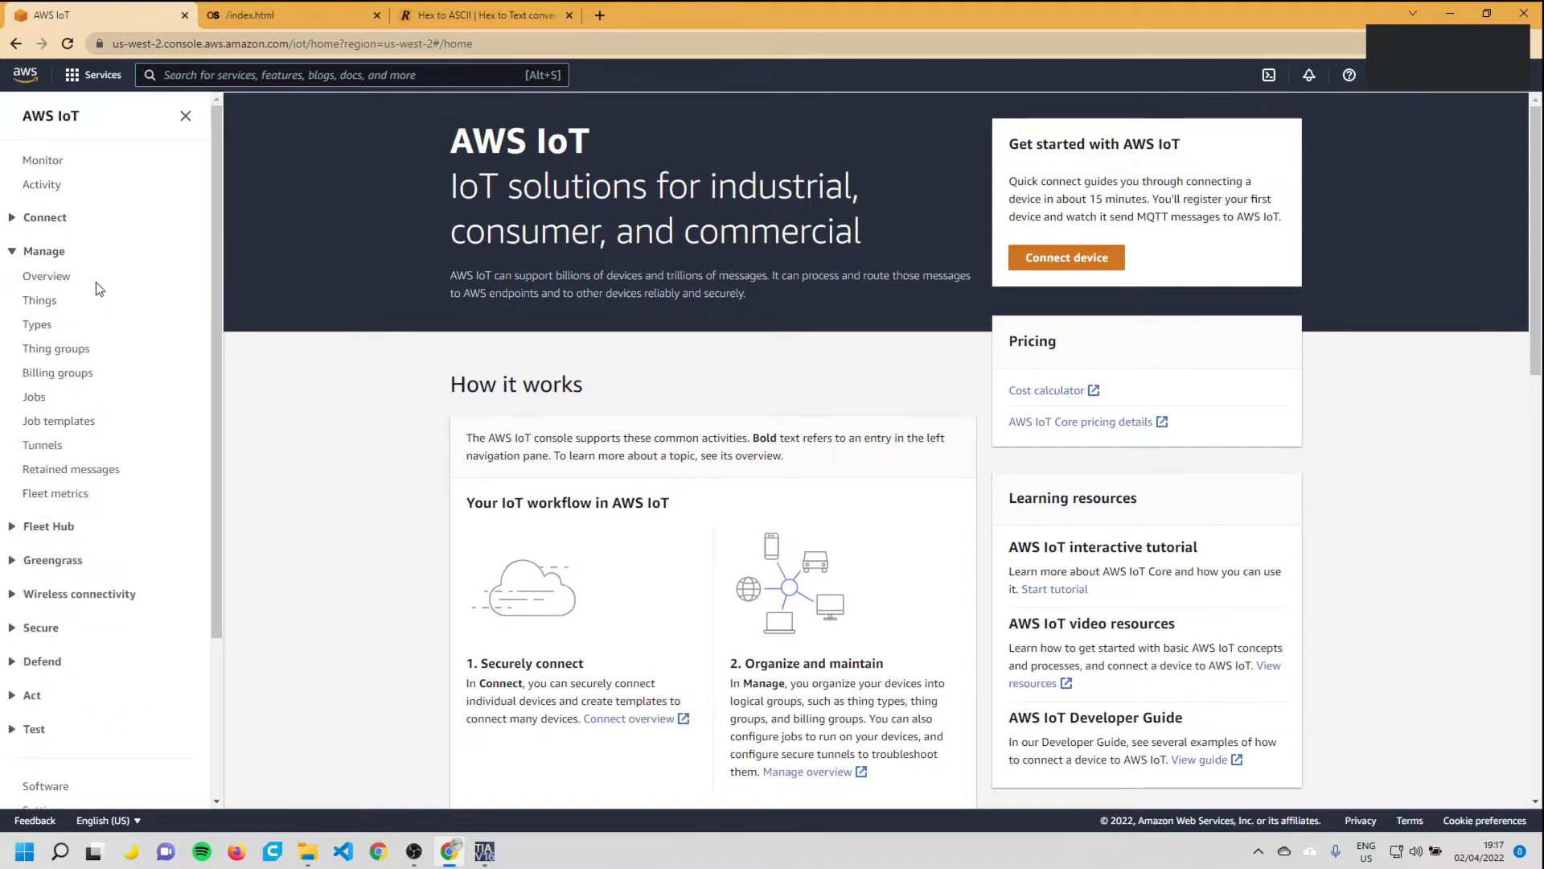
left_click(37, 306)
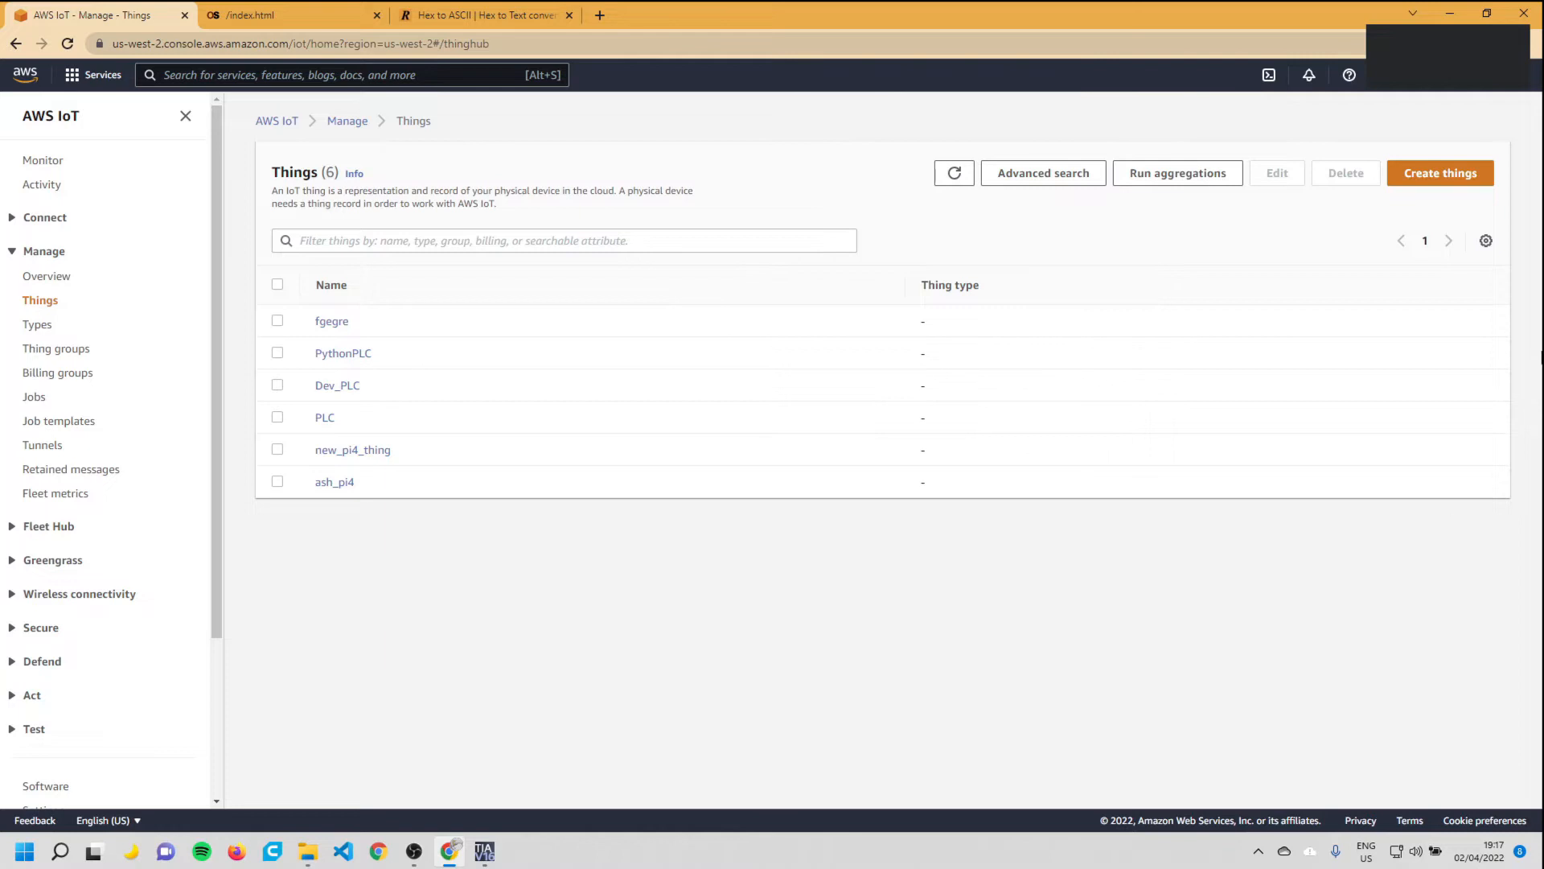
left_click(1452, 175)
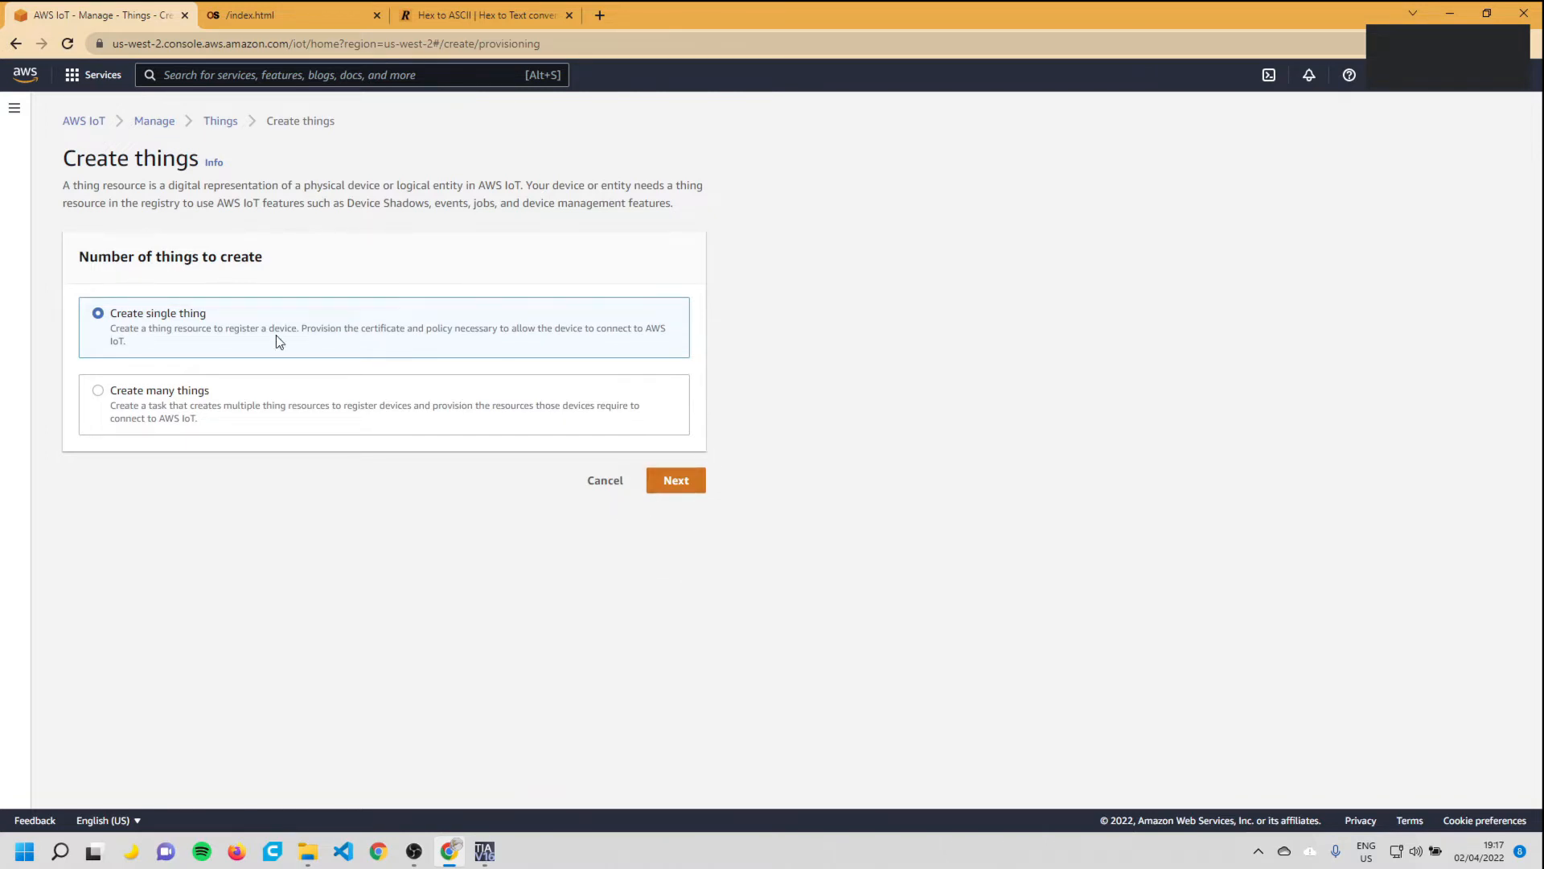
left_click(689, 479)
Name the thing TIE_PLC with no shadow and choose to auto-generate a new device certificate
left_click(396, 331)
type("TIE")
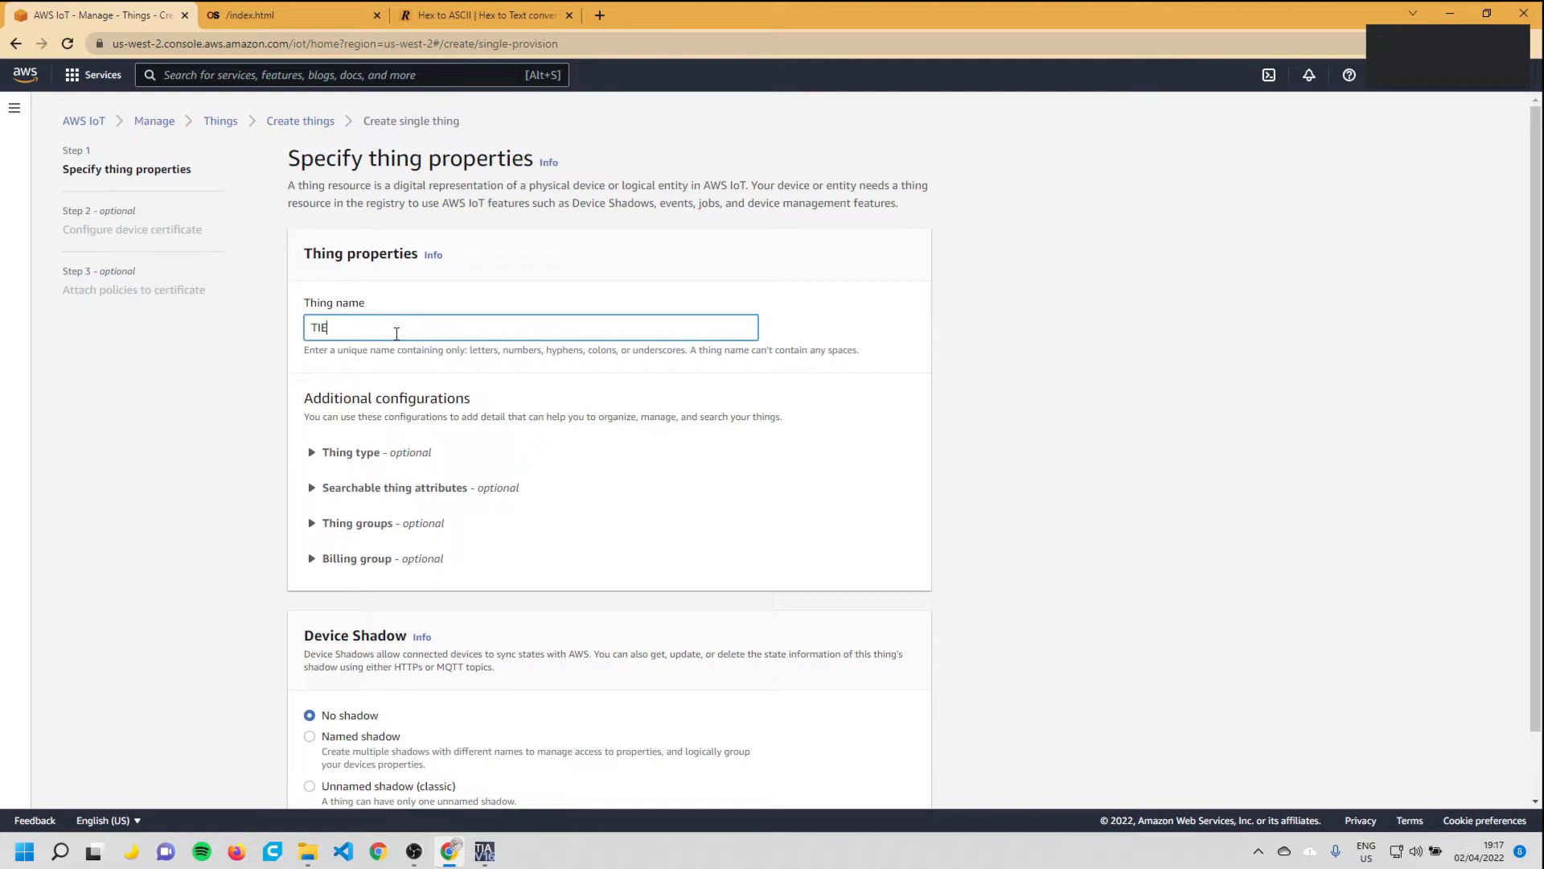
type("_PLC")
scroll(601, 418, "down", 1)
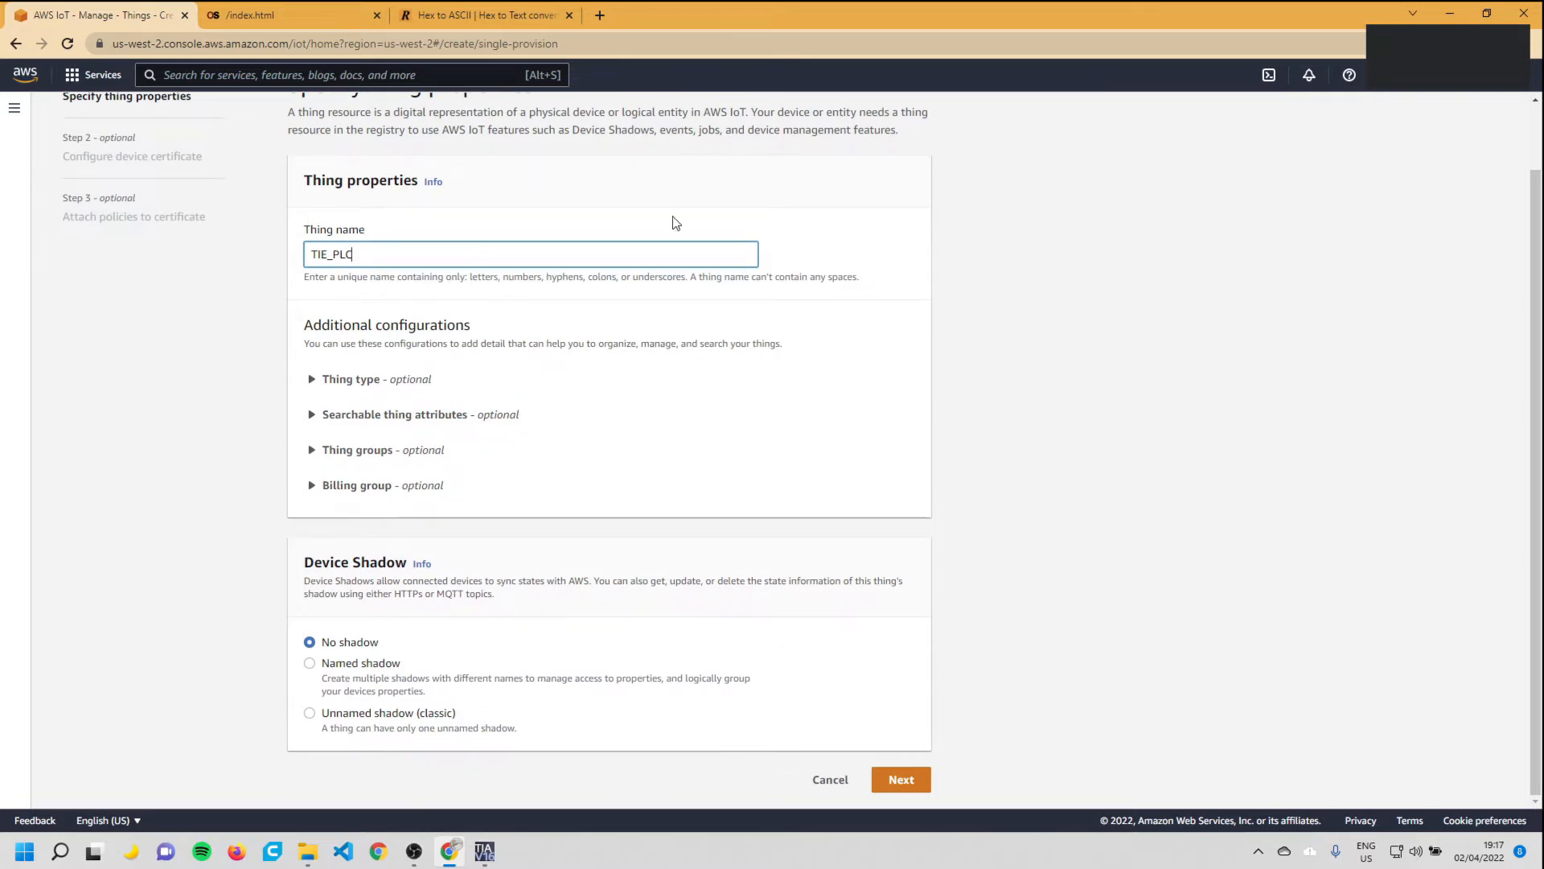
scroll(534, 344, "up", 1)
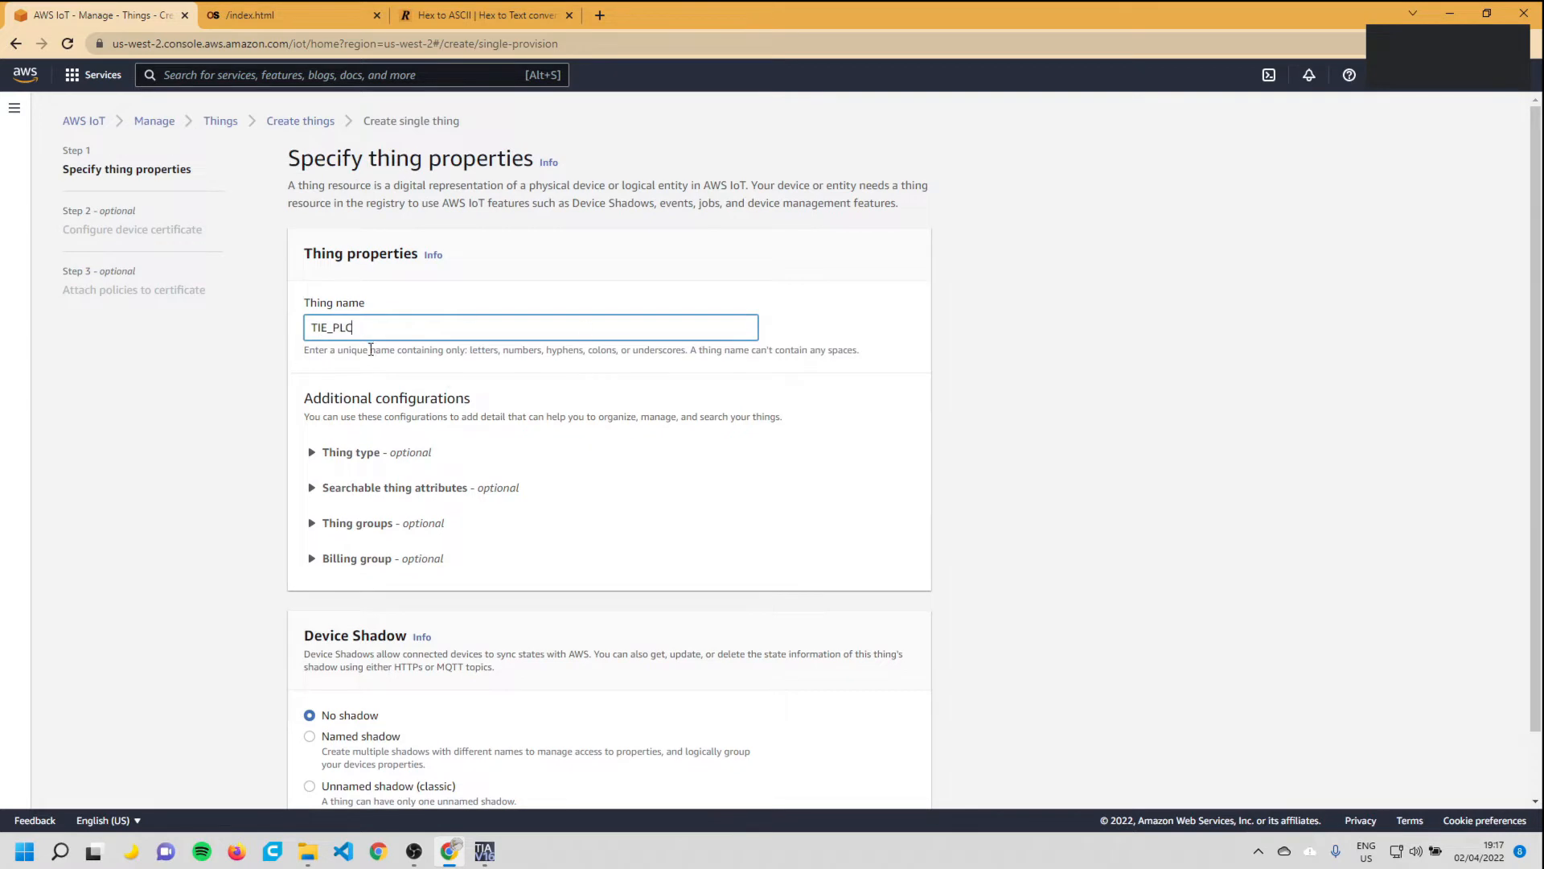
scroll(739, 370, "down", 1)
left_click(894, 781)
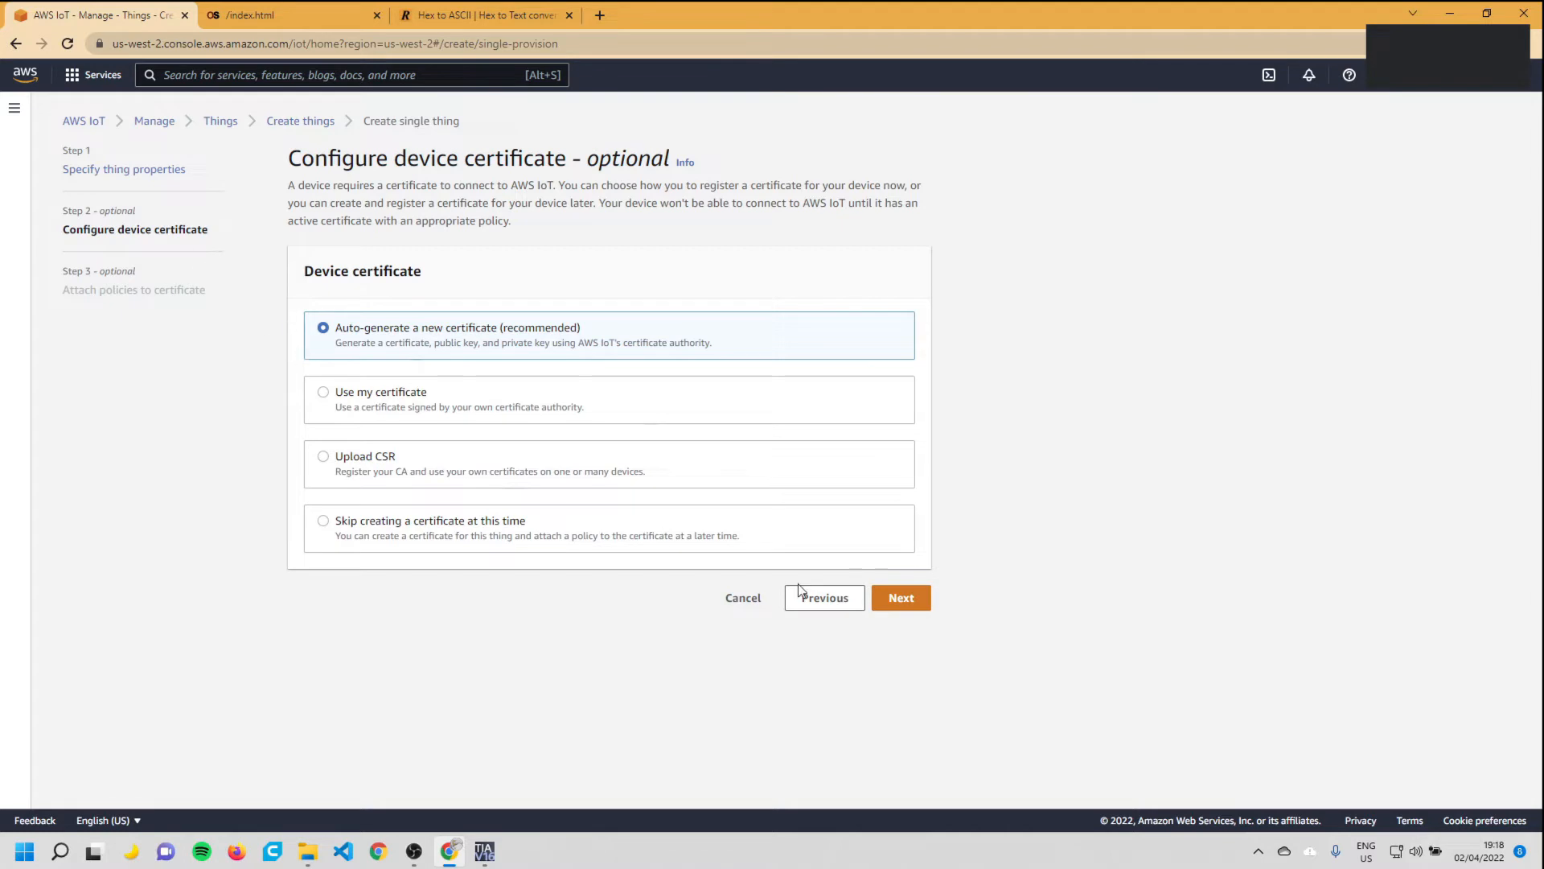
left_click(900, 605)
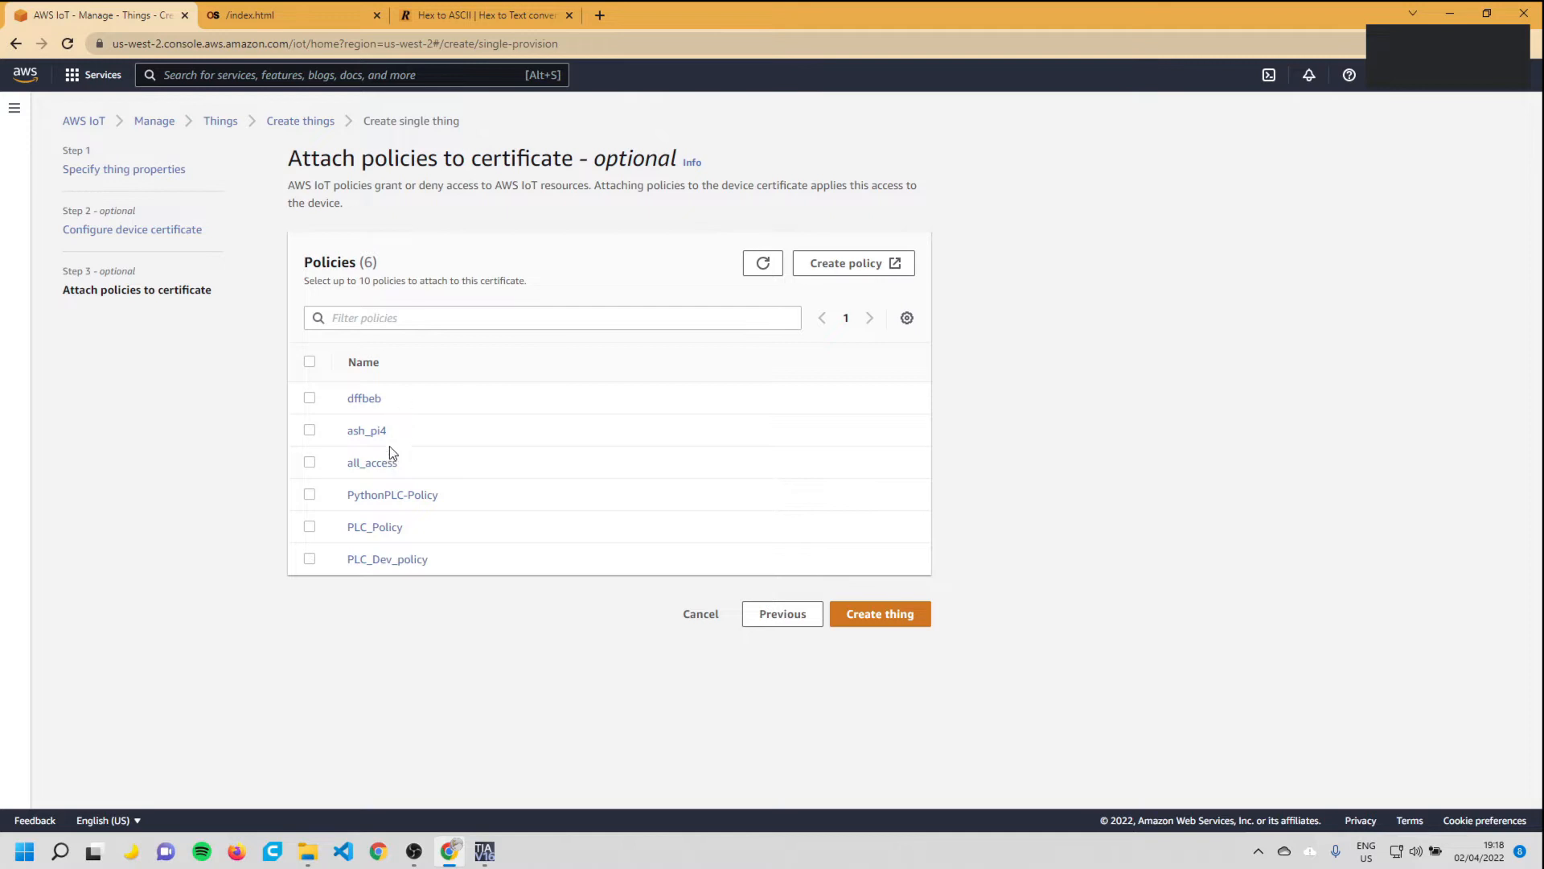
Create a new policy named All2 that allows action * on resource *
left_click(853, 265)
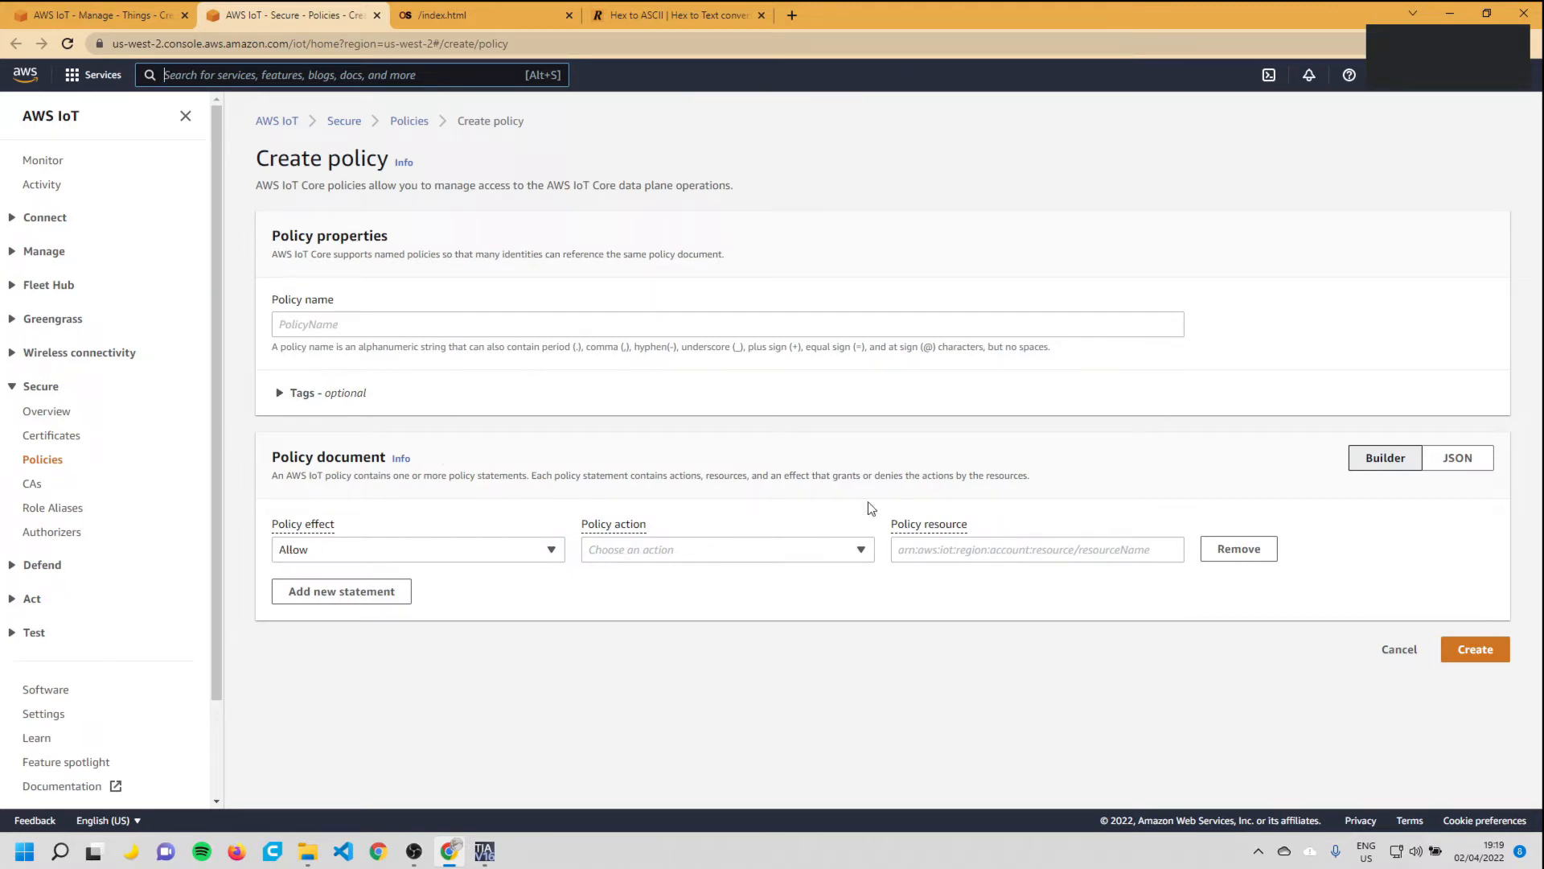
left_click(372, 323)
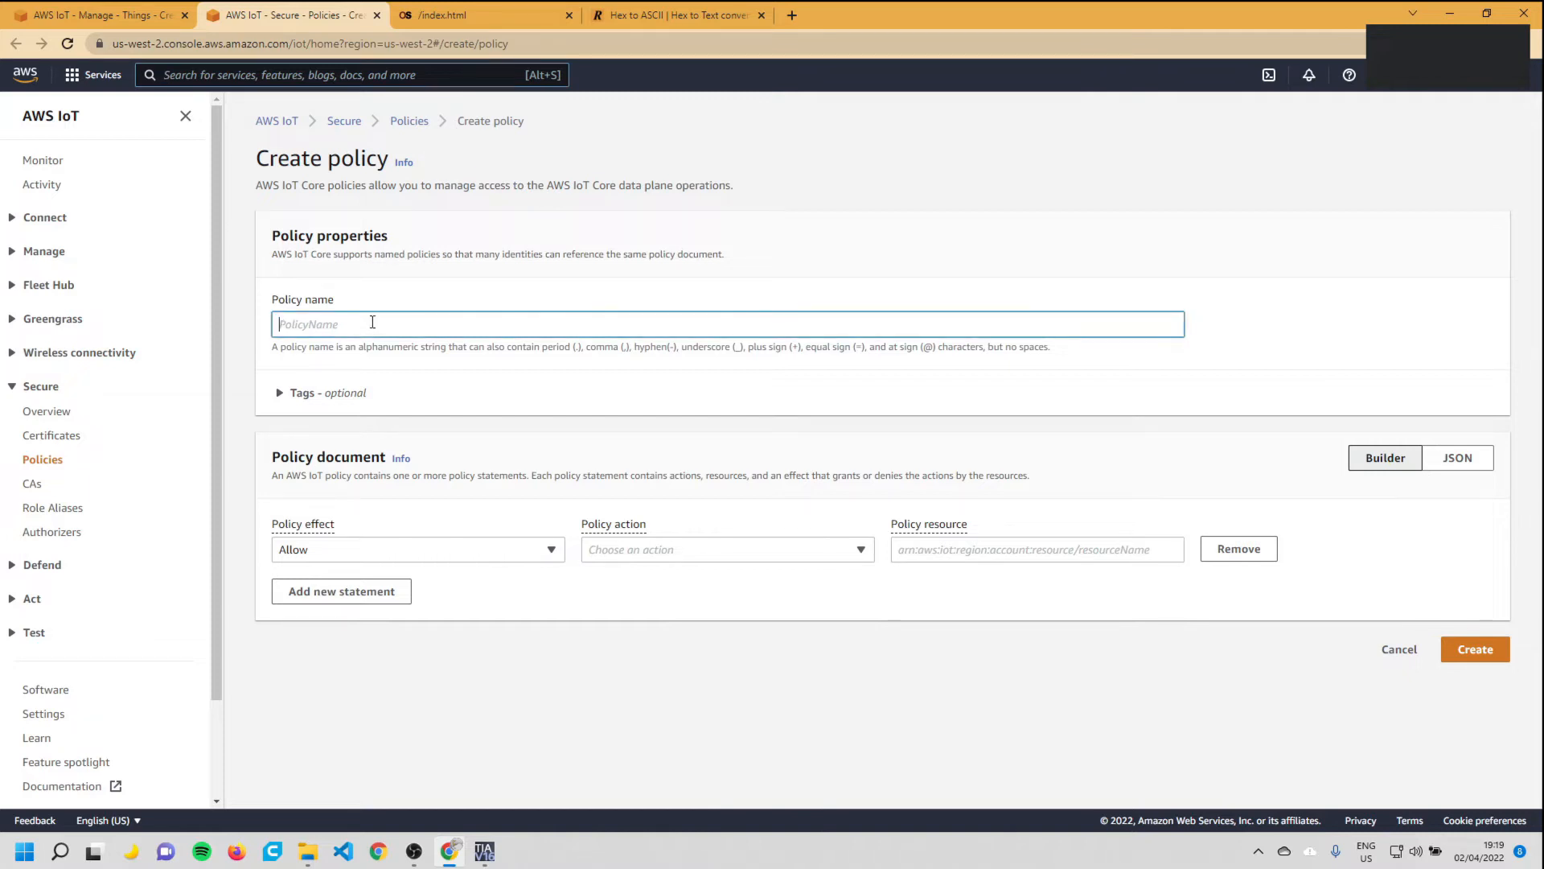
type("All2")
left_click(780, 561)
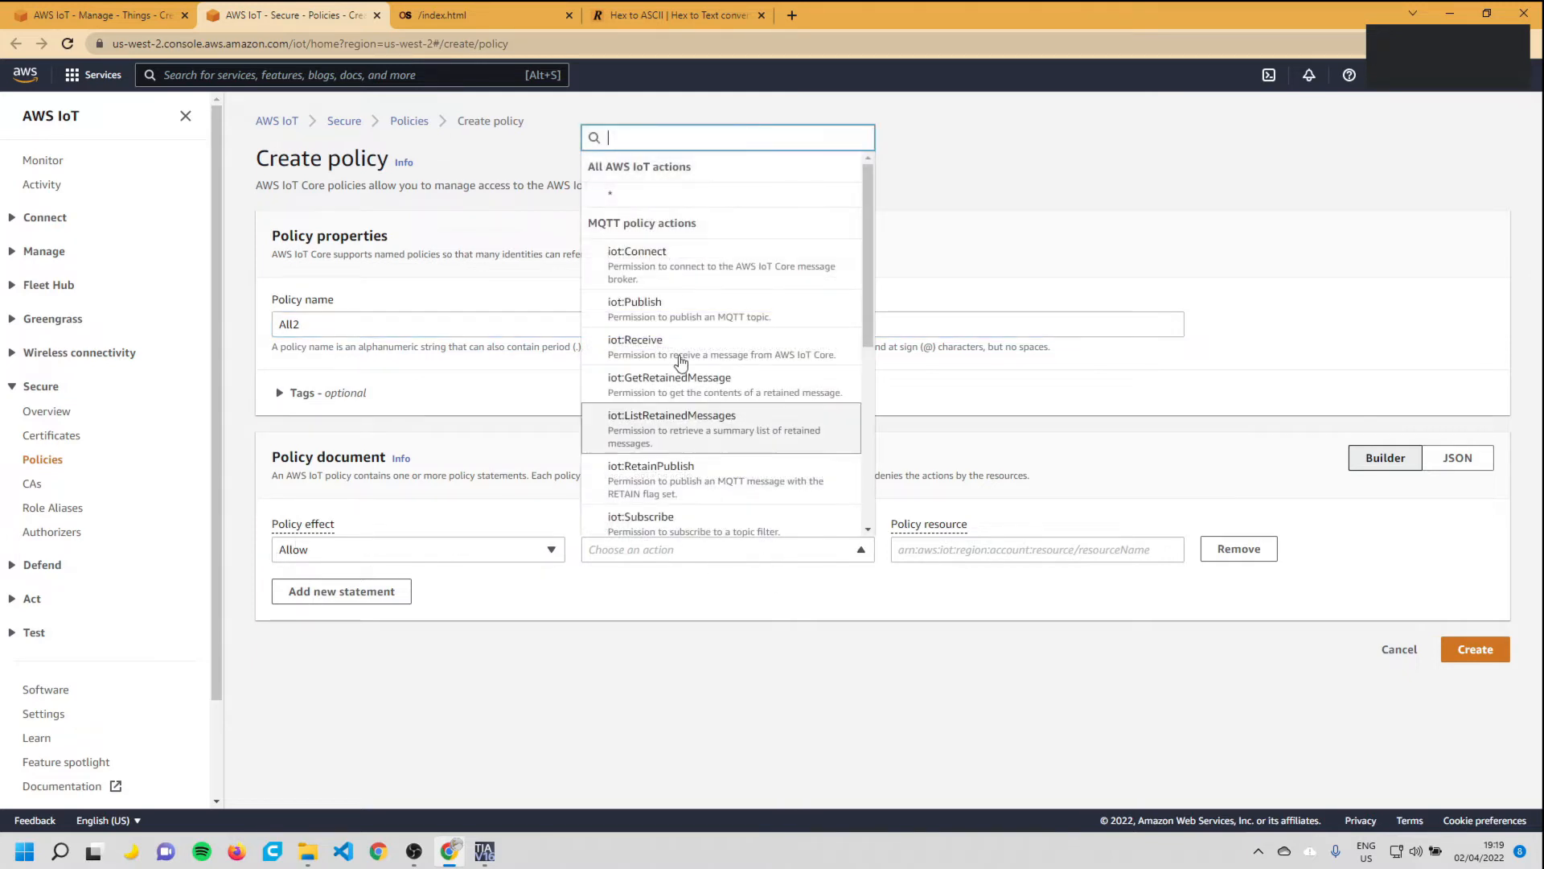
left_click(612, 193)
left_click(925, 552)
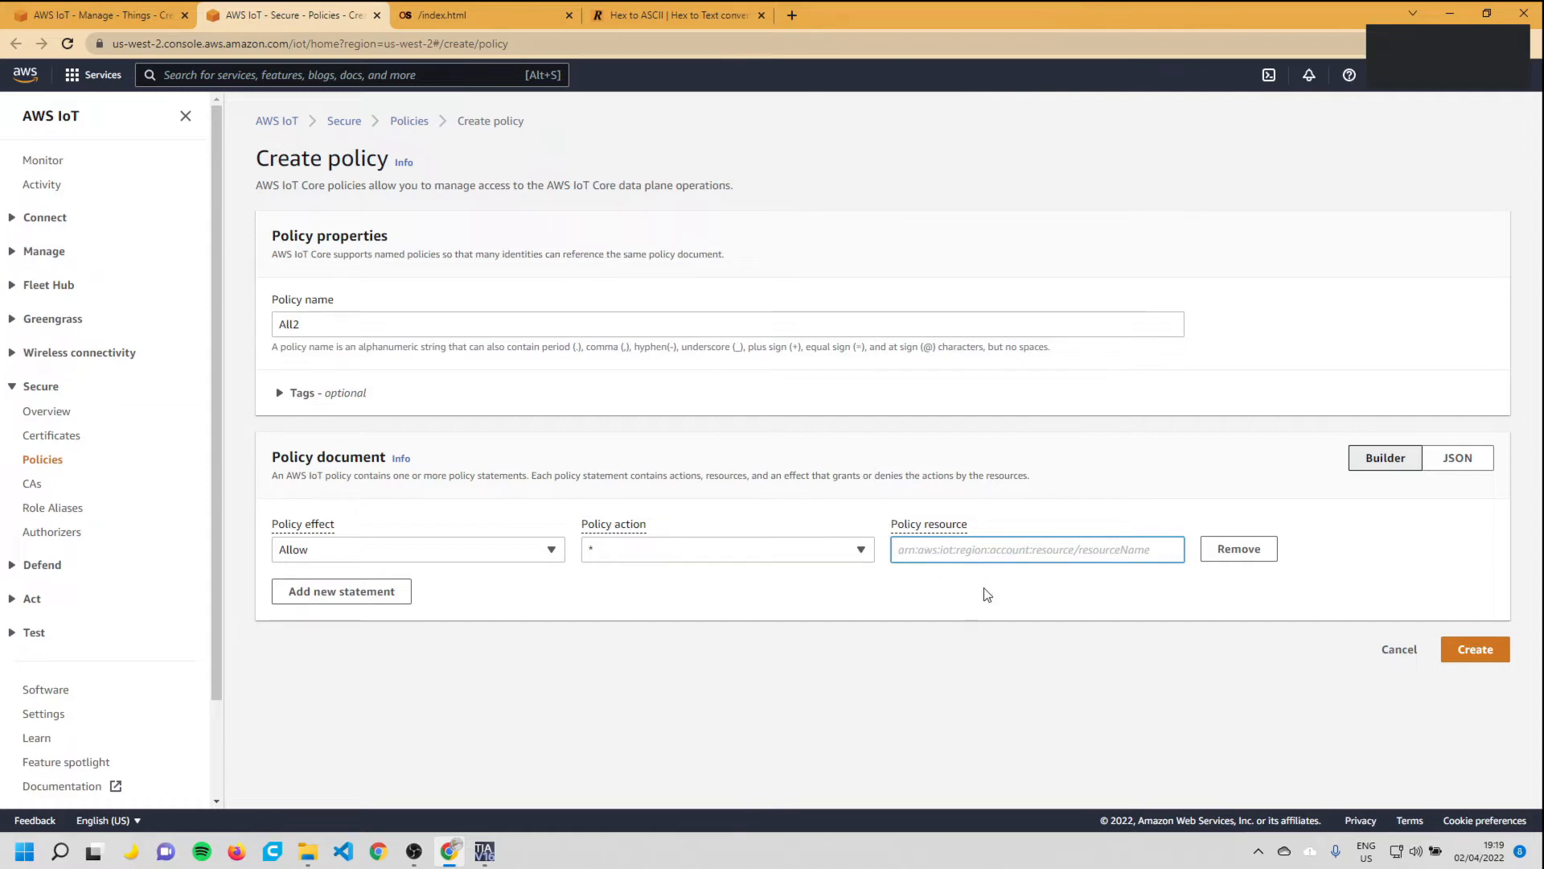
type("*")
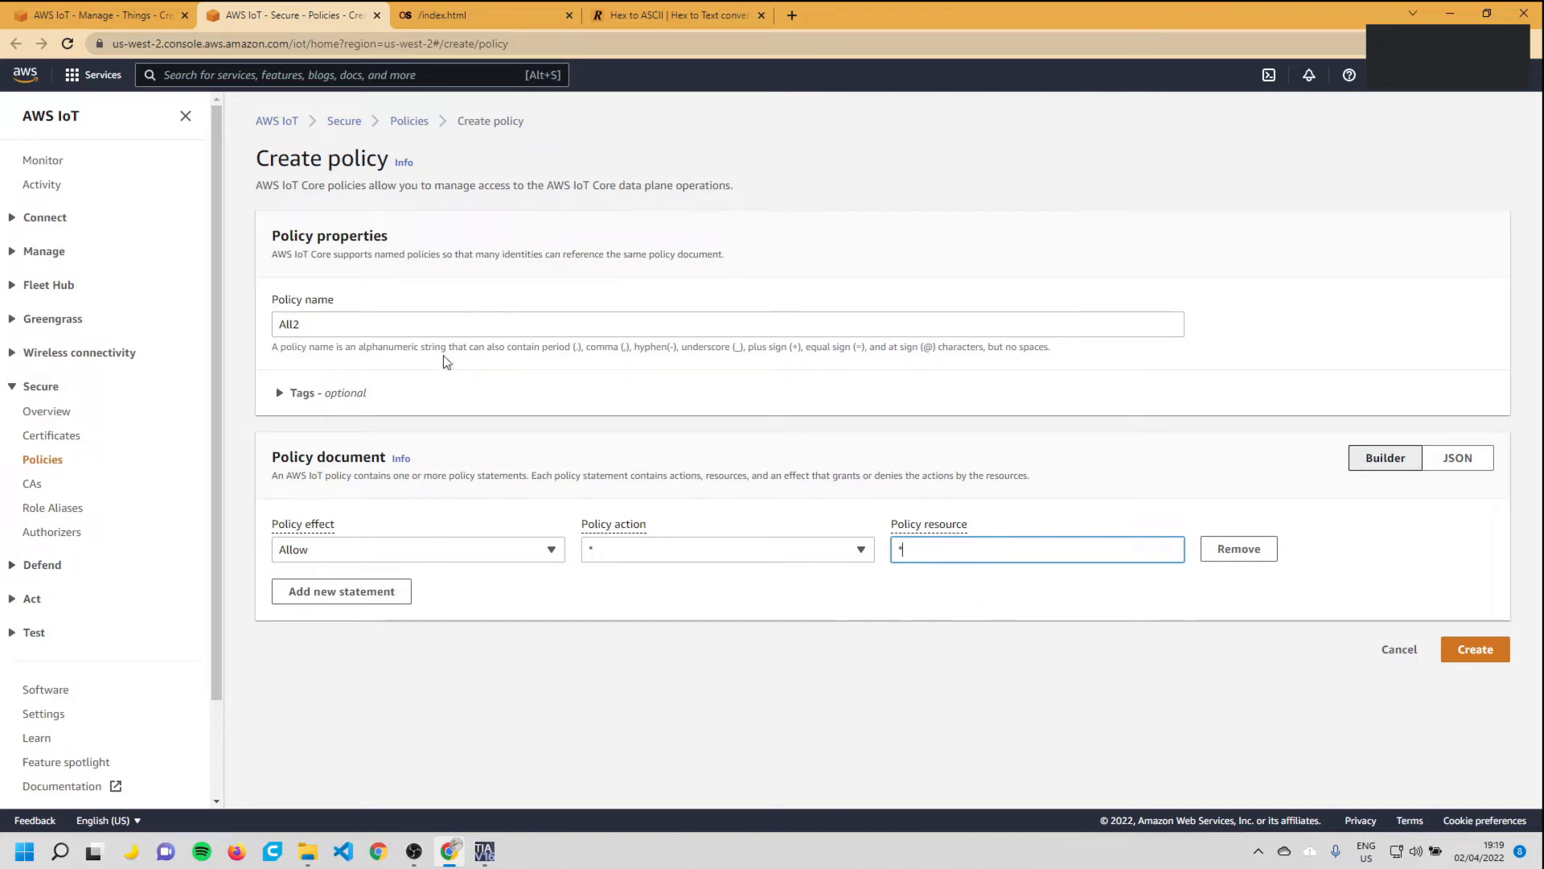
left_click(866, 605)
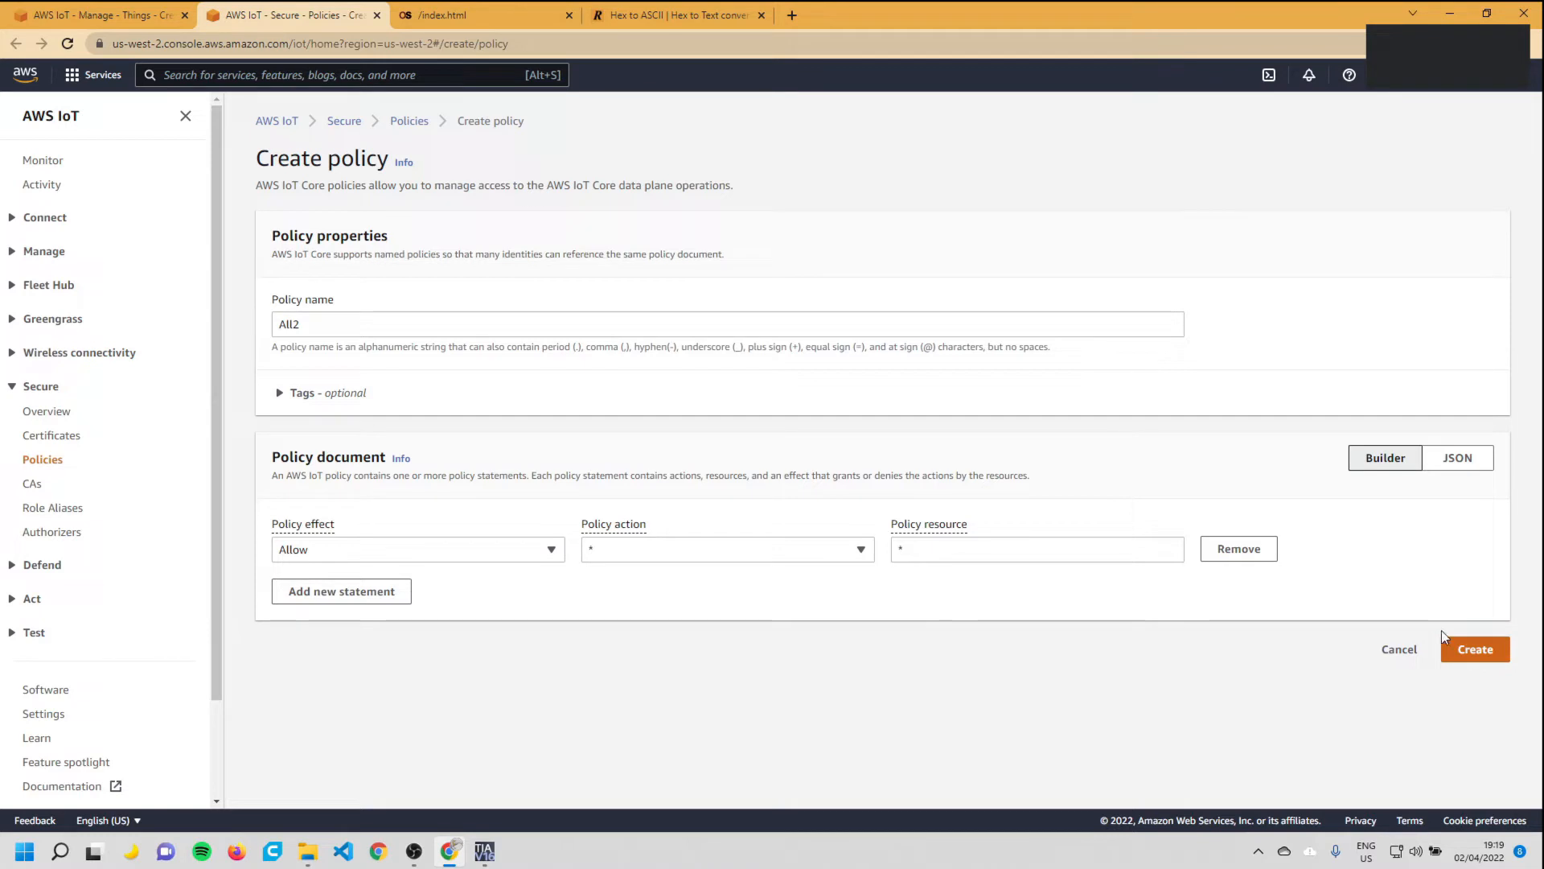
left_click(1457, 650)
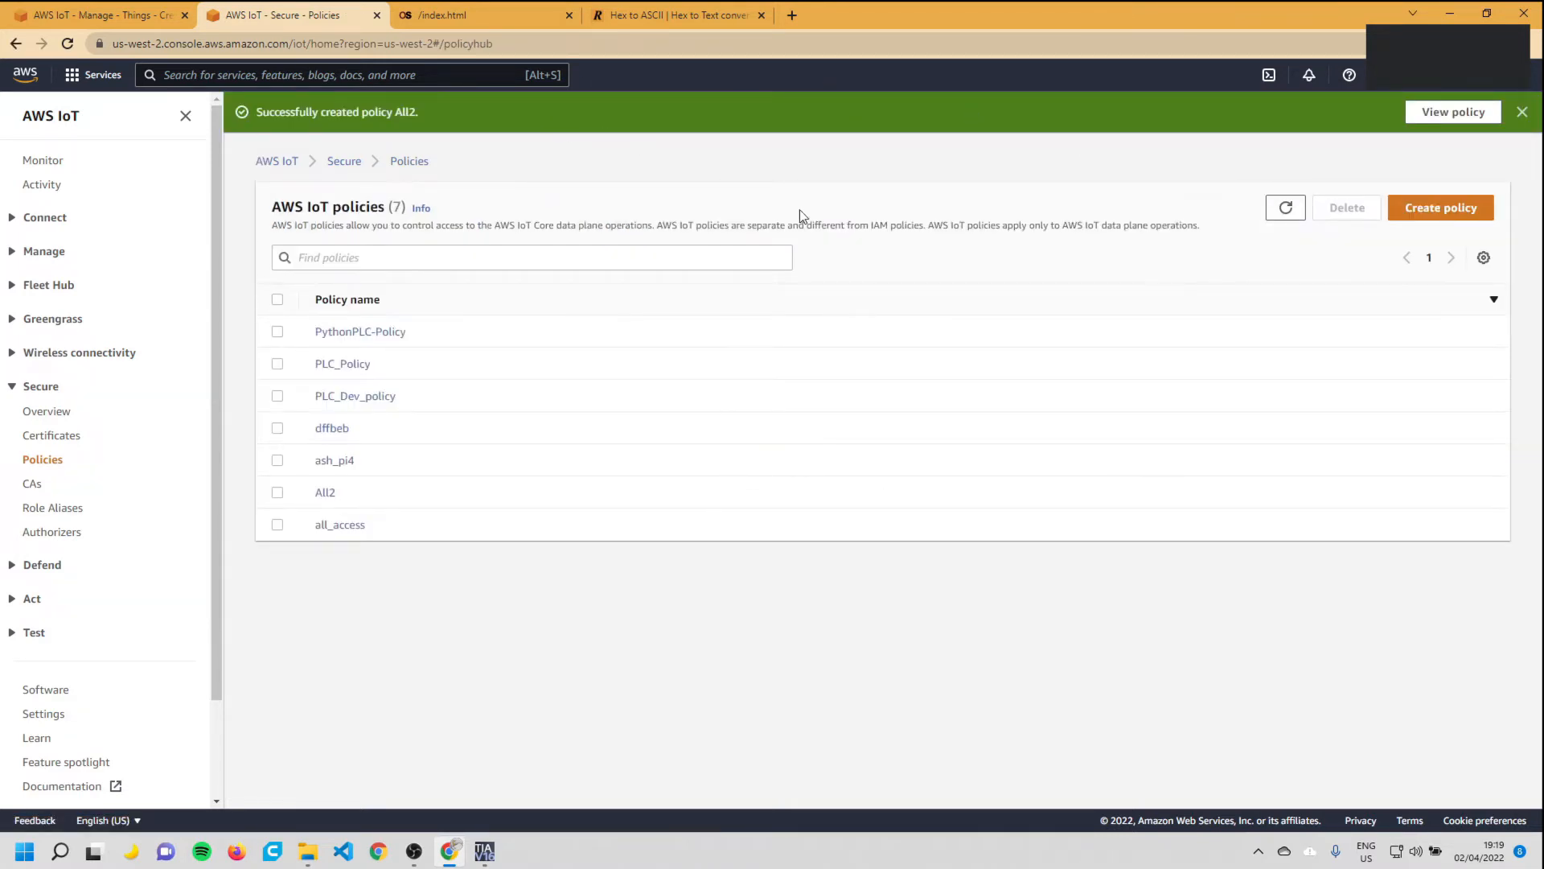
Return to the thing setup, attach the All2 policy to the certificate and create the thing
left_click(104, 16)
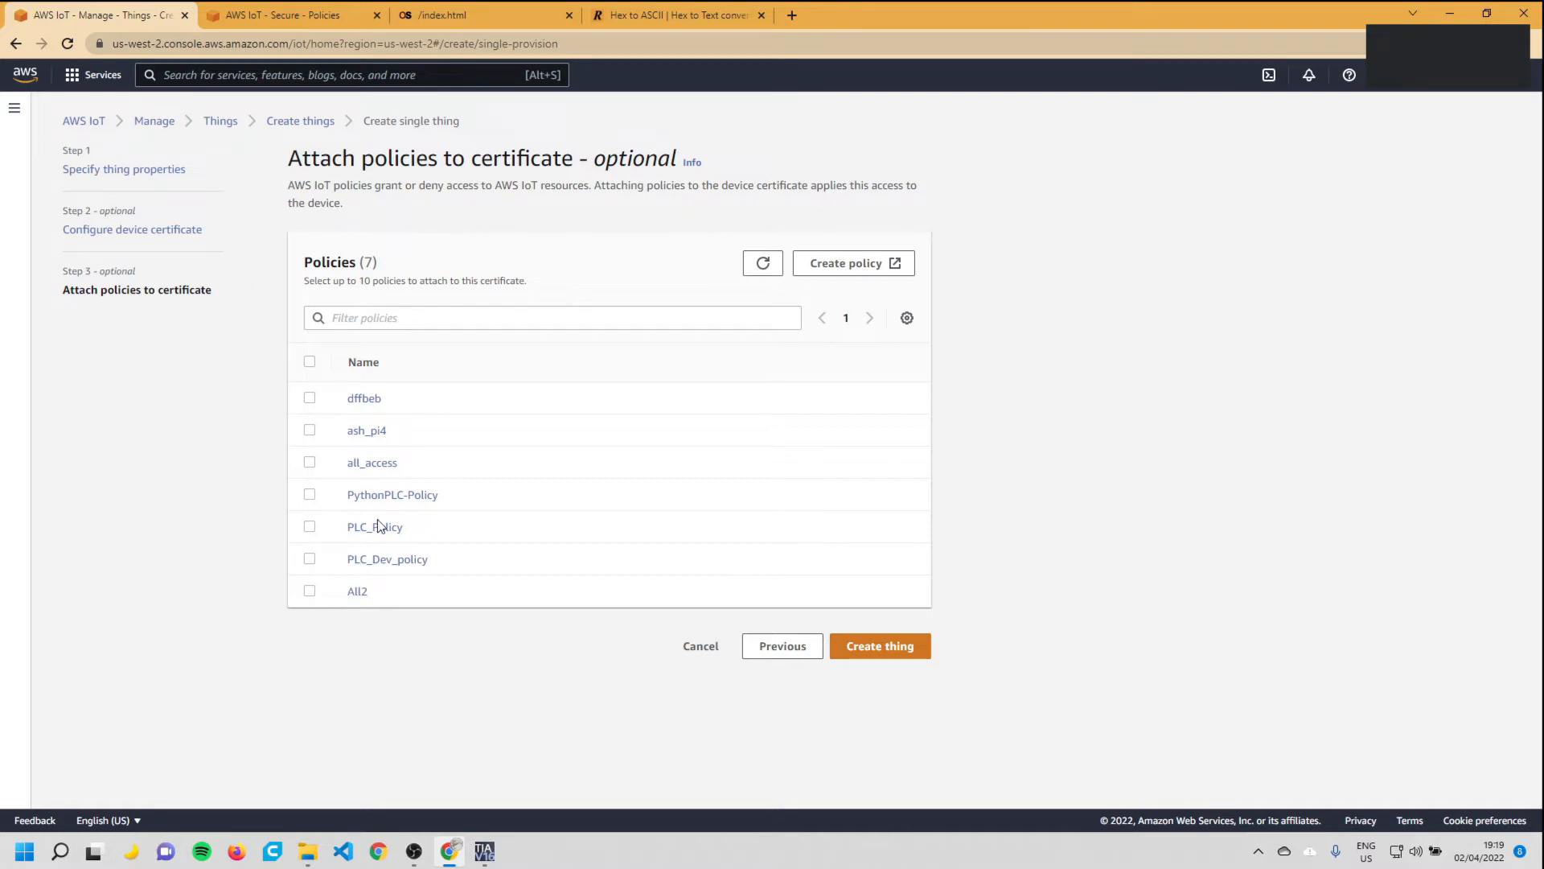
left_click(310, 591)
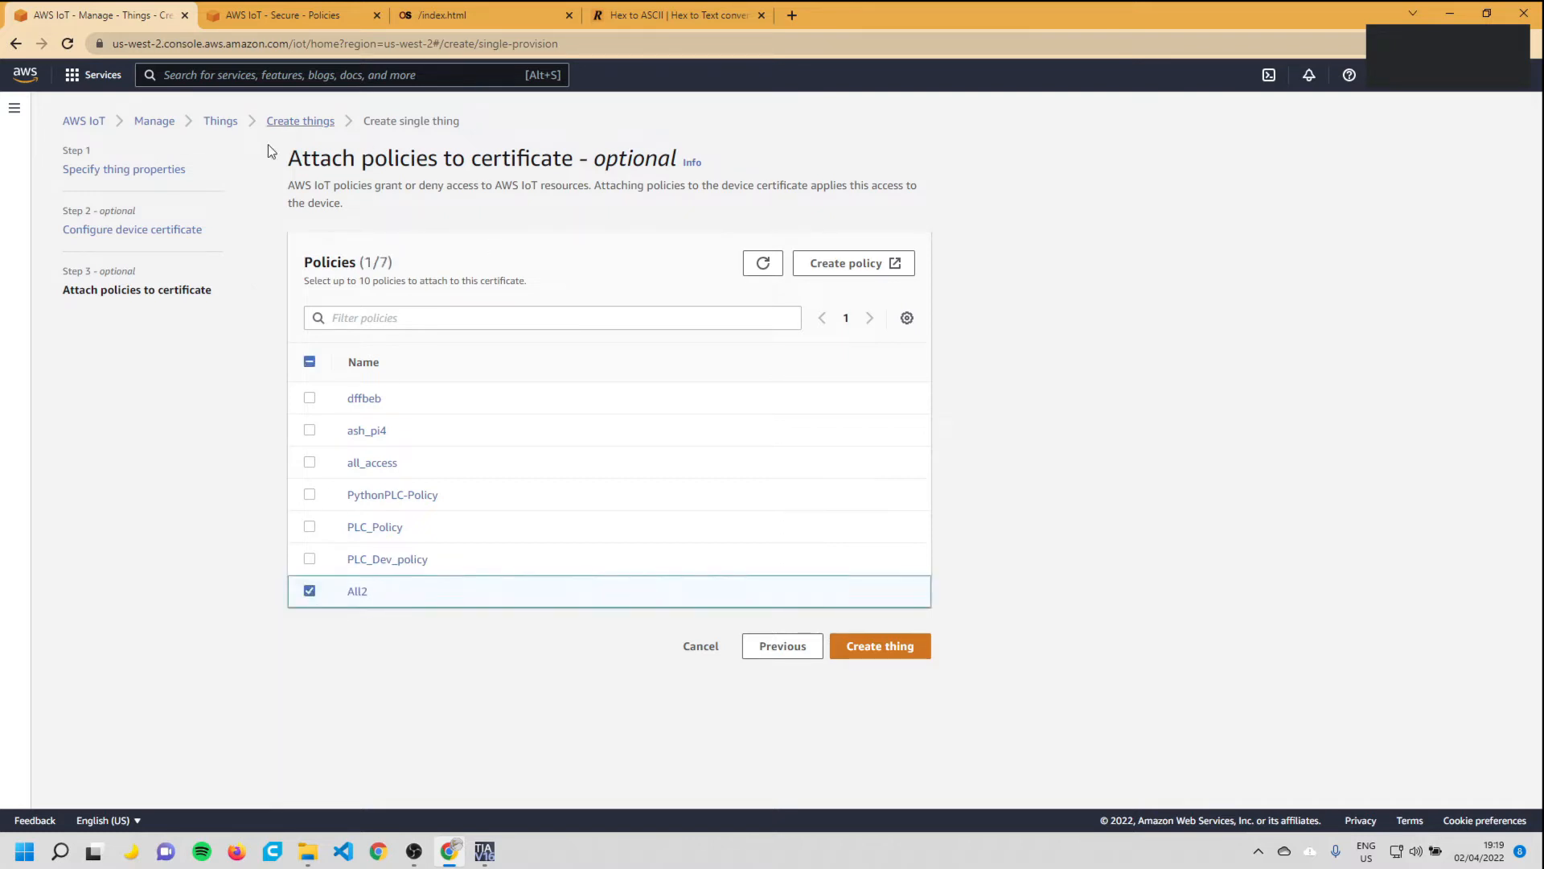
left_click(886, 648)
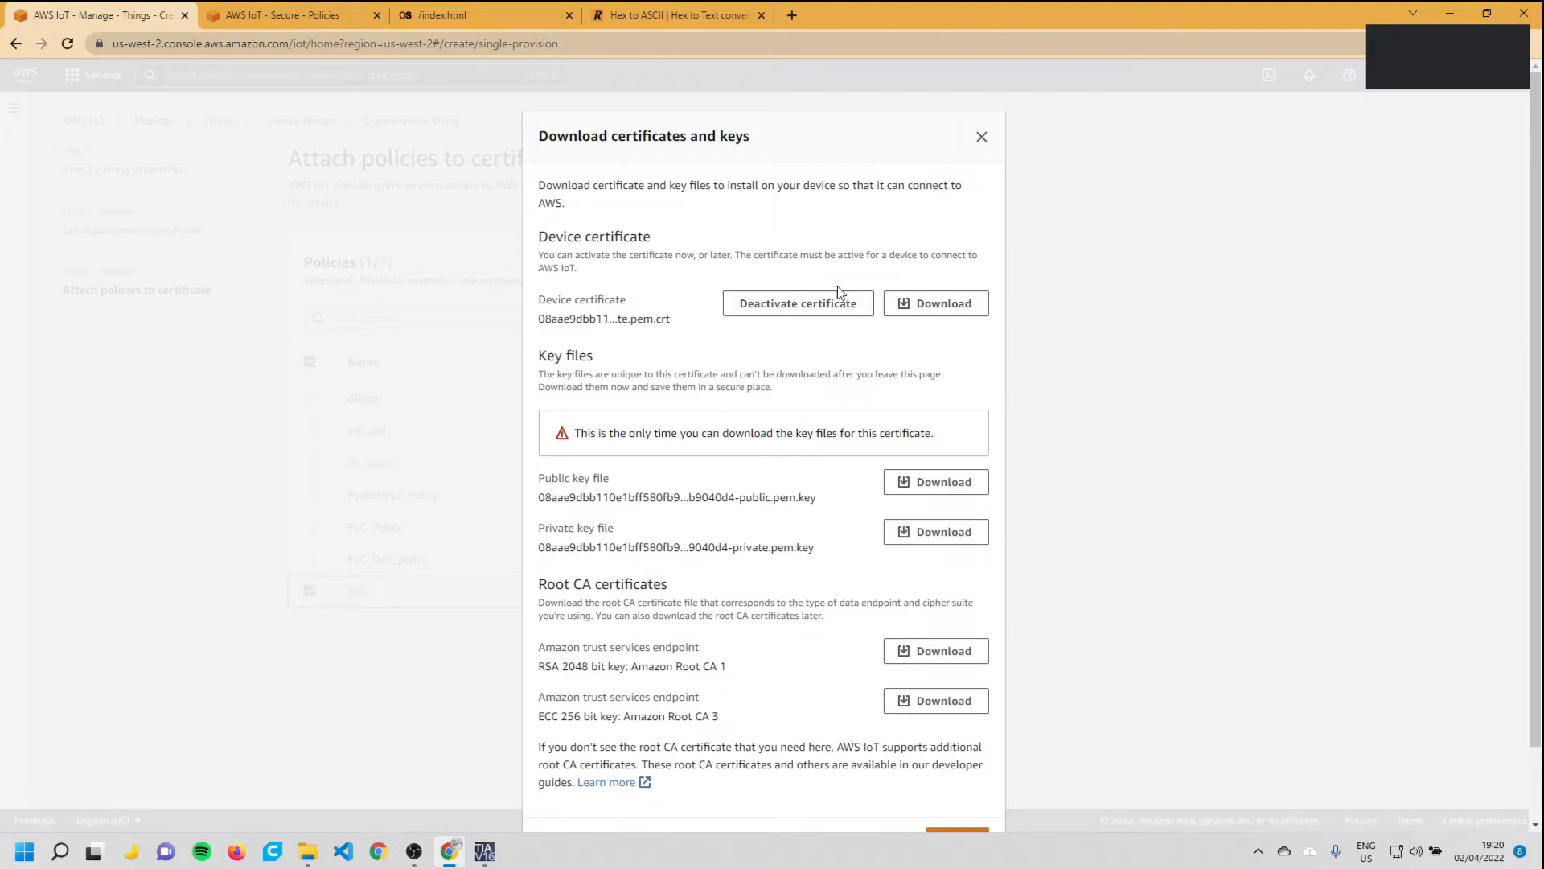
Download the device certificate, the public and private key files and the Amazon Root CA 1 certificate, and finish the thing's creation
left_click(960, 310)
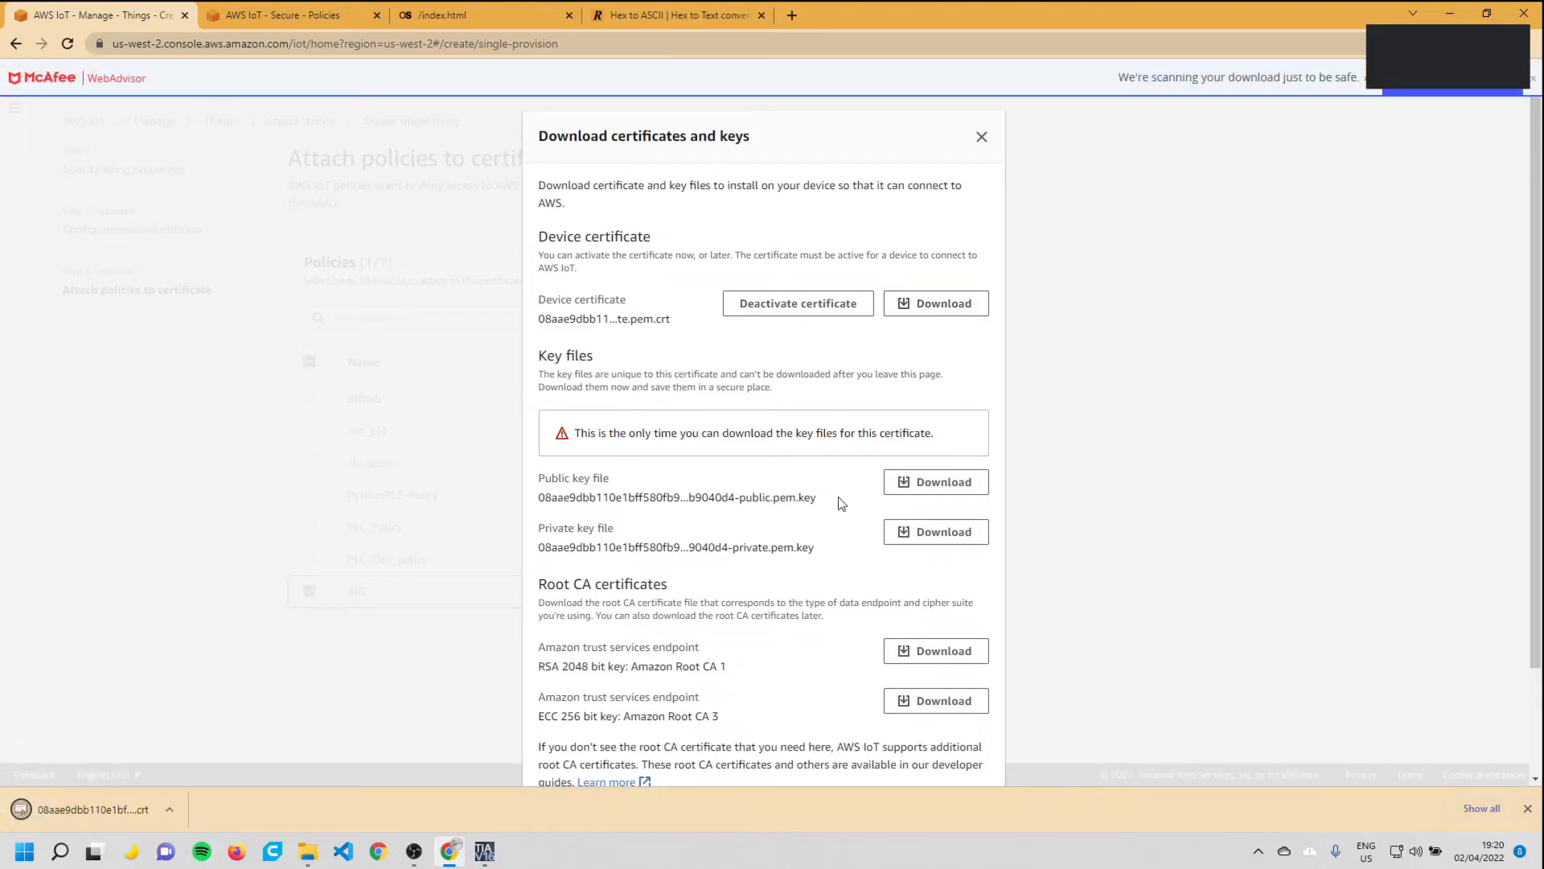
left_click(944, 484)
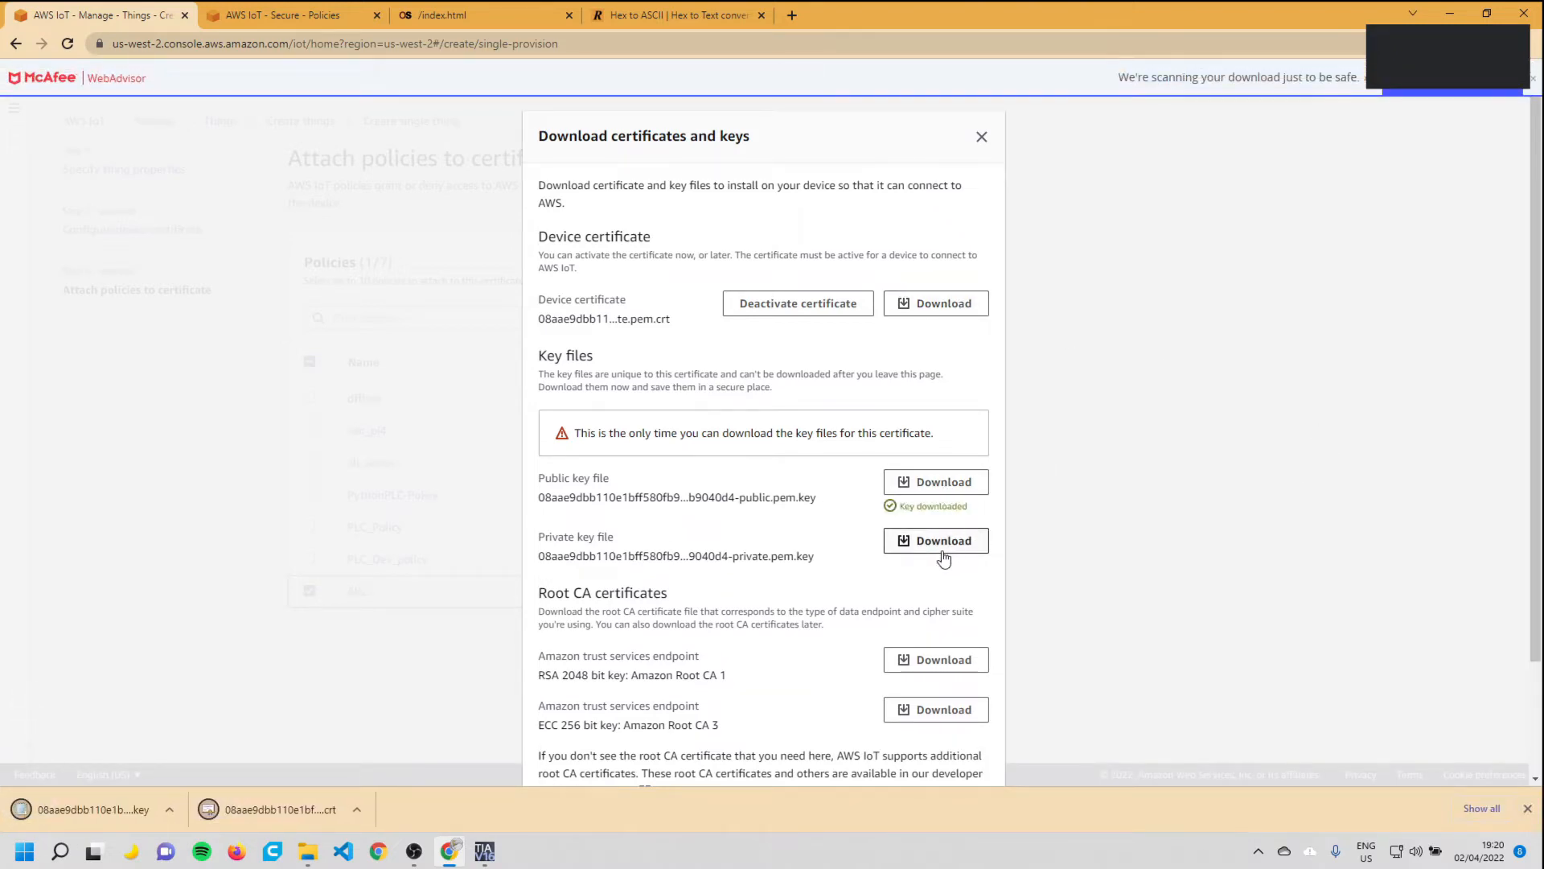
left_click(941, 542)
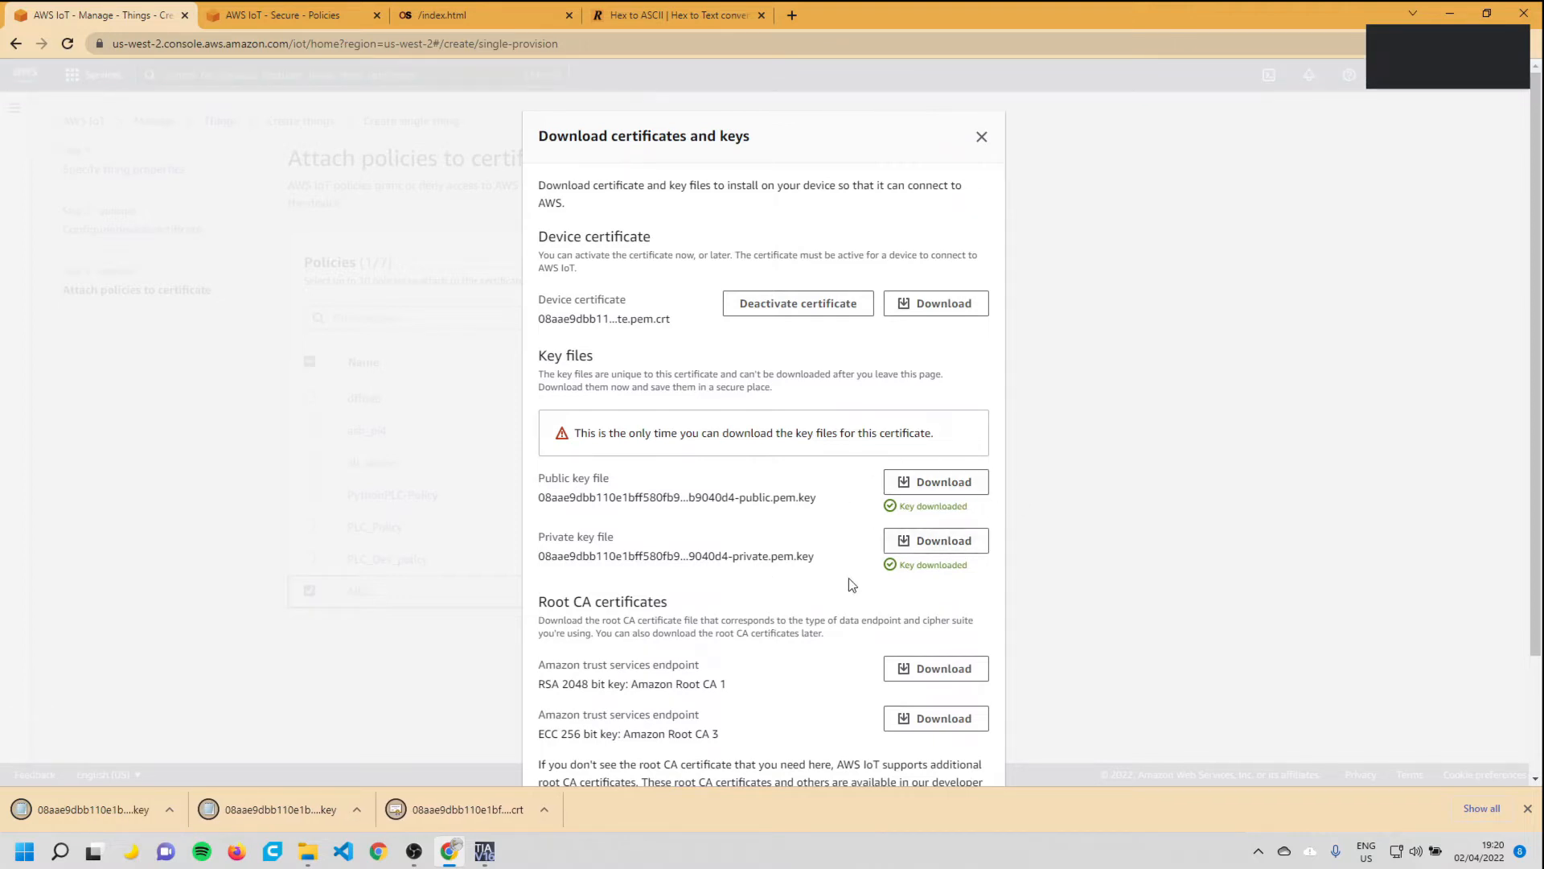
scroll(1099, 505, "down", 1)
scroll(1100, 505, "down", 1)
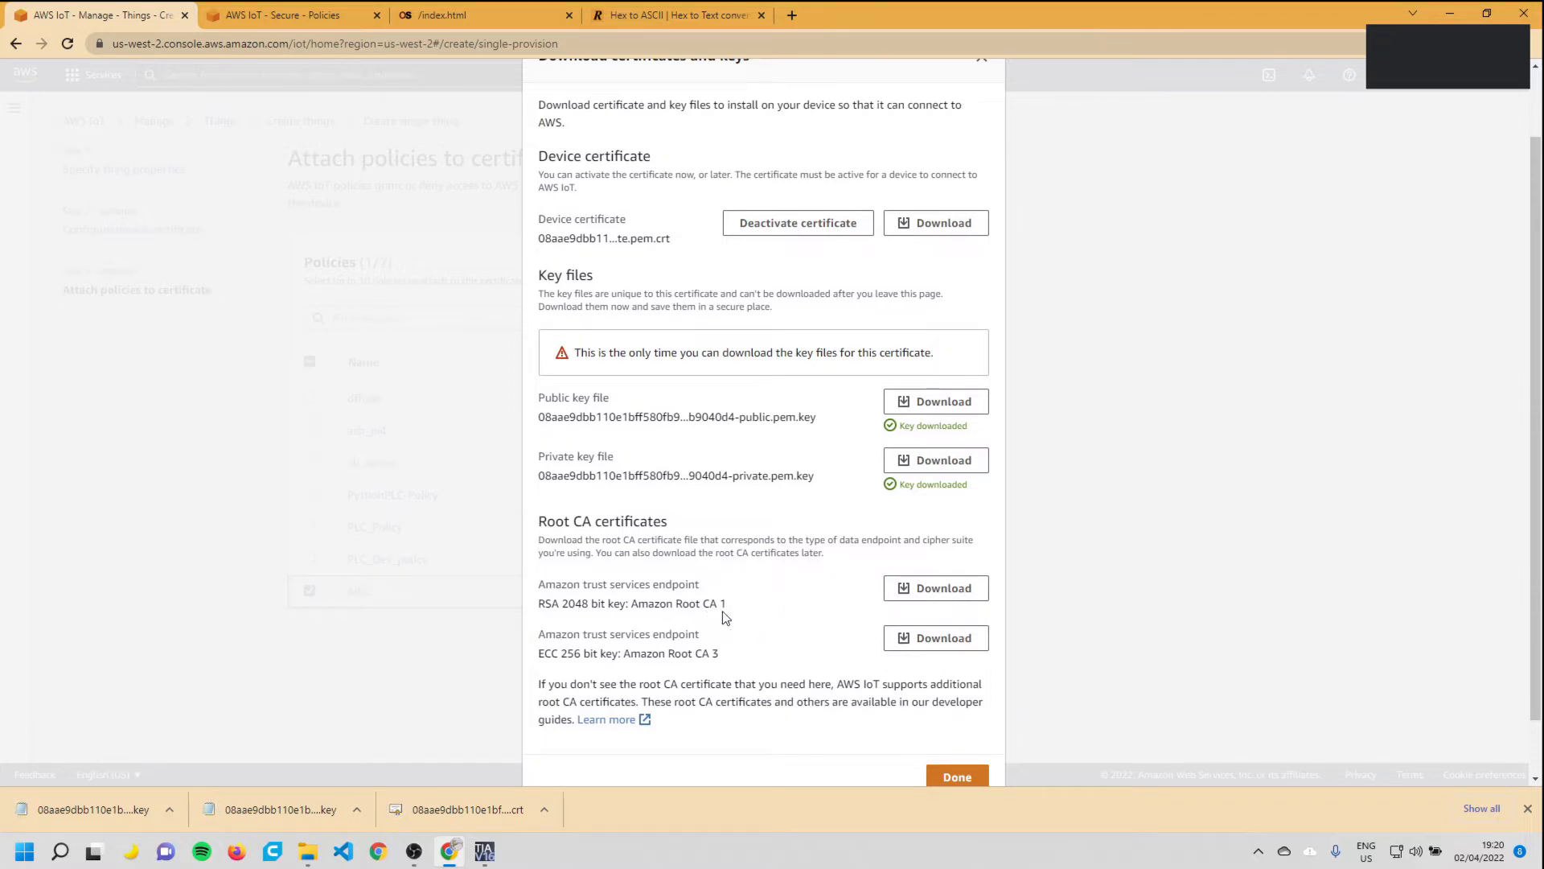
left_click(943, 594)
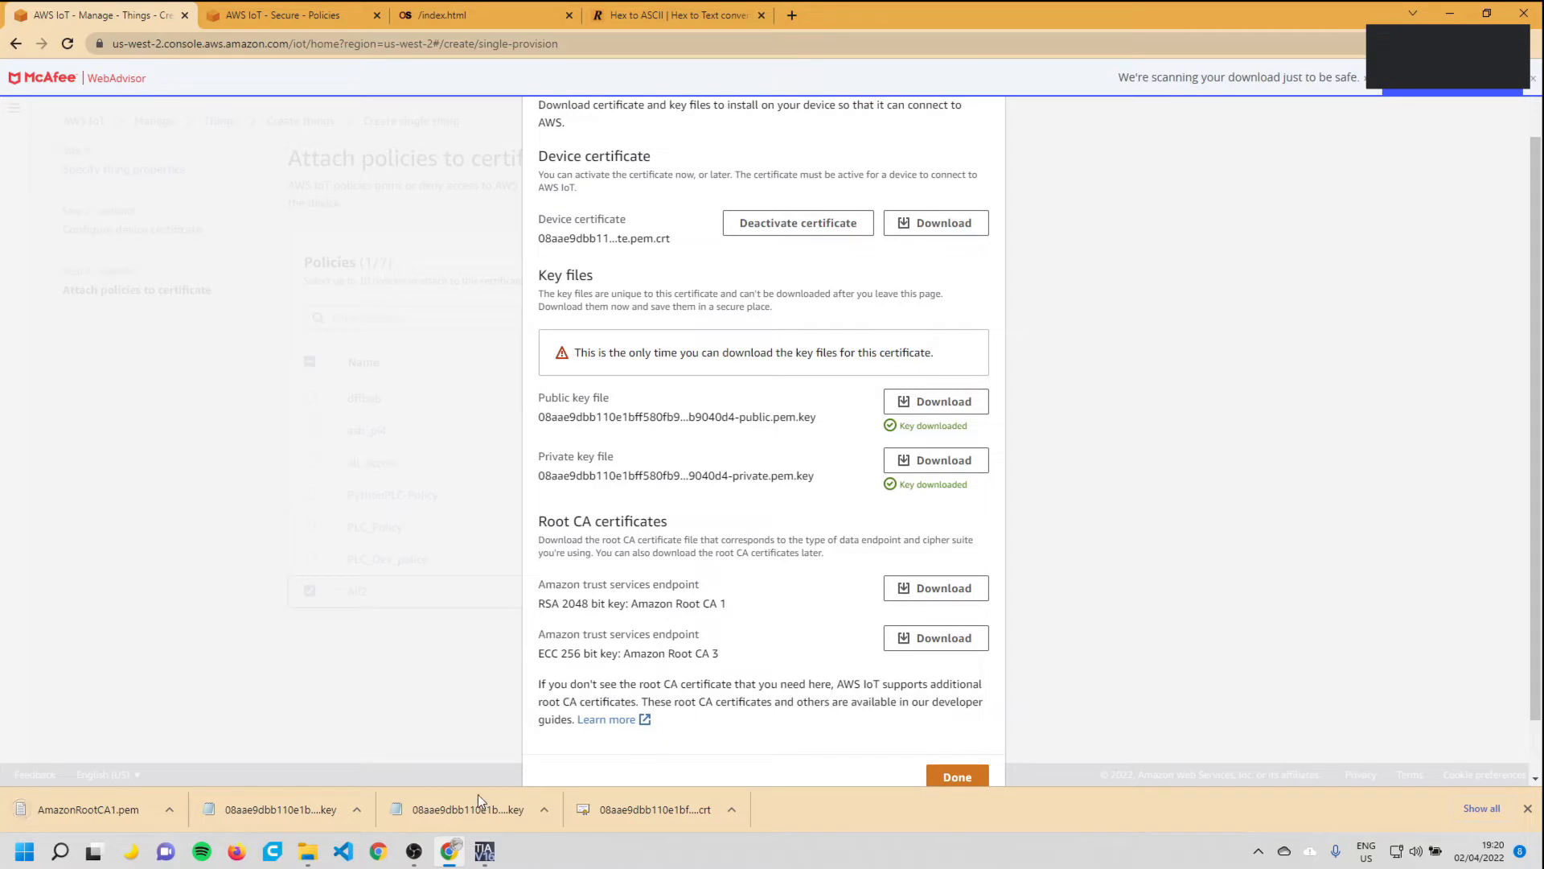
scroll(1102, 758, "down", 1)
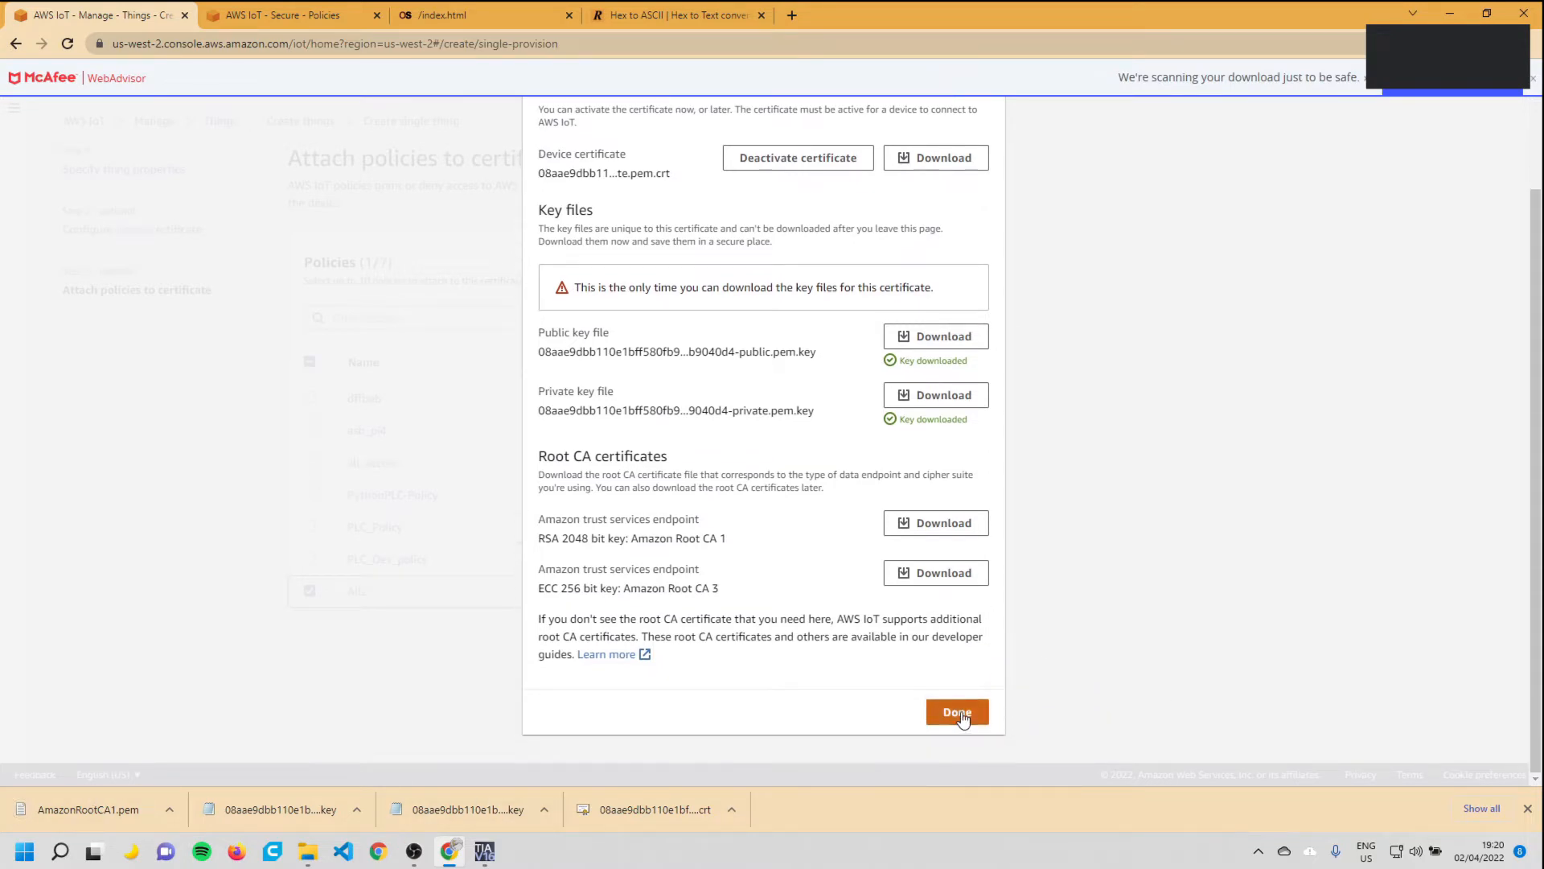
left_click(965, 712)
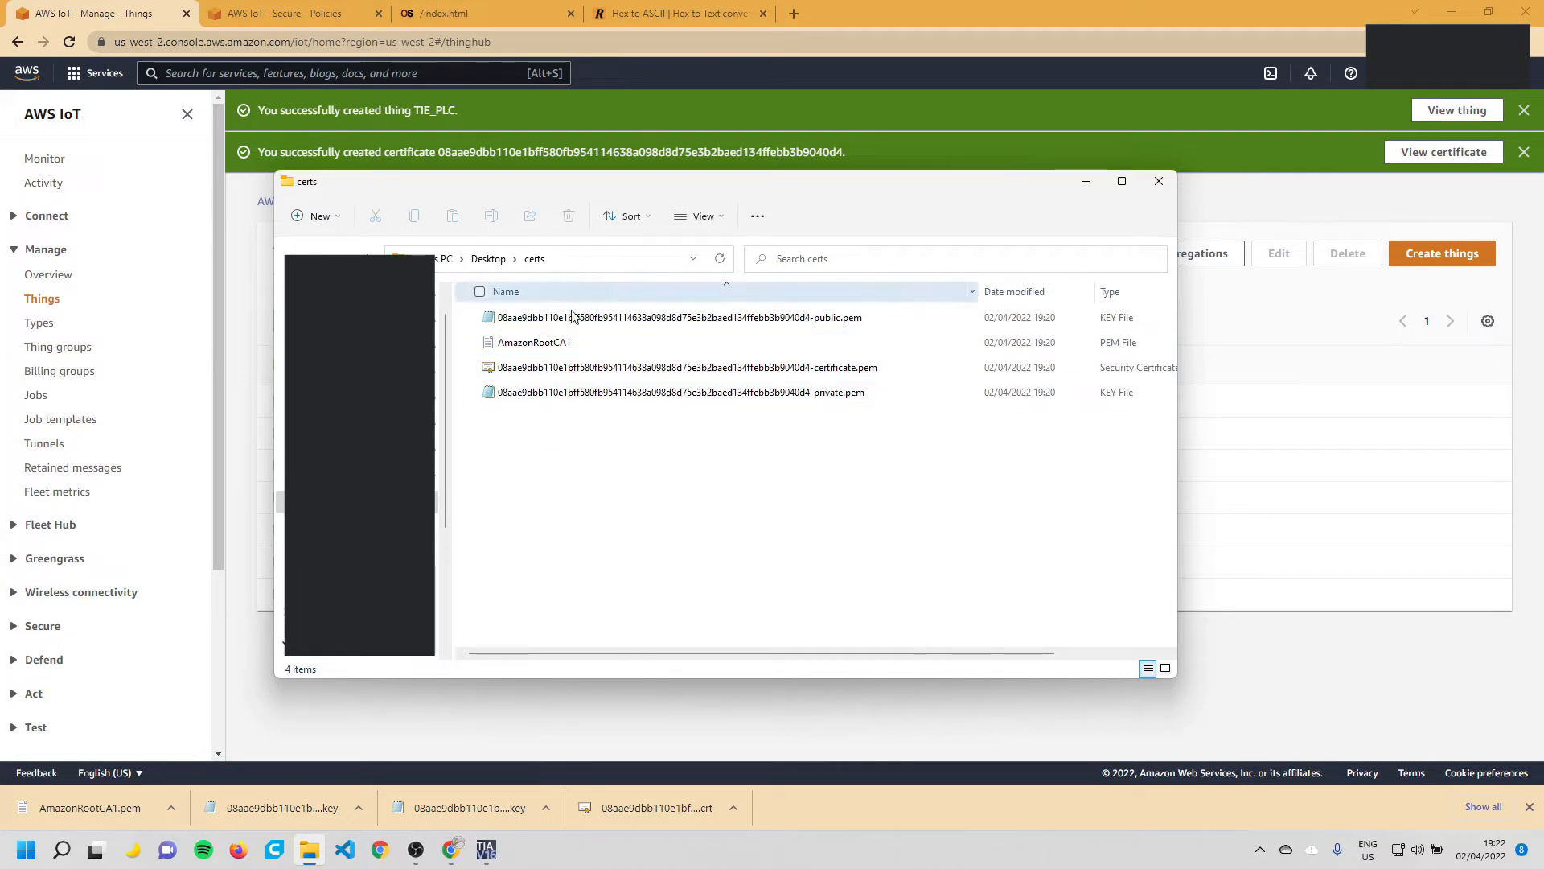
Create a new text document named mash in the certs folder on the desktop
right_click(524, 455)
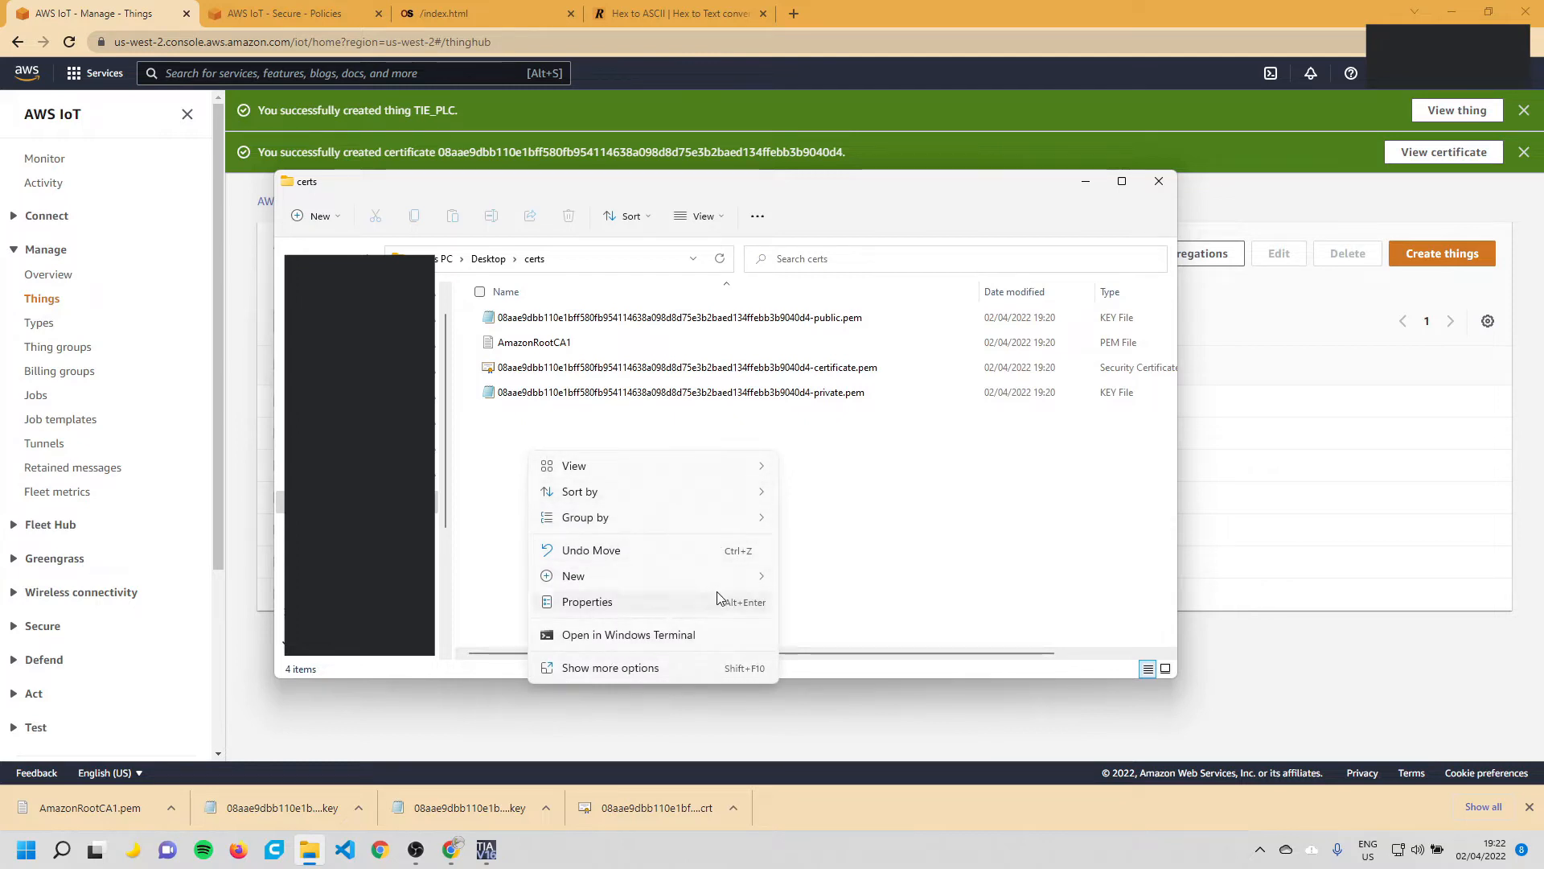
mouse_move(759, 579)
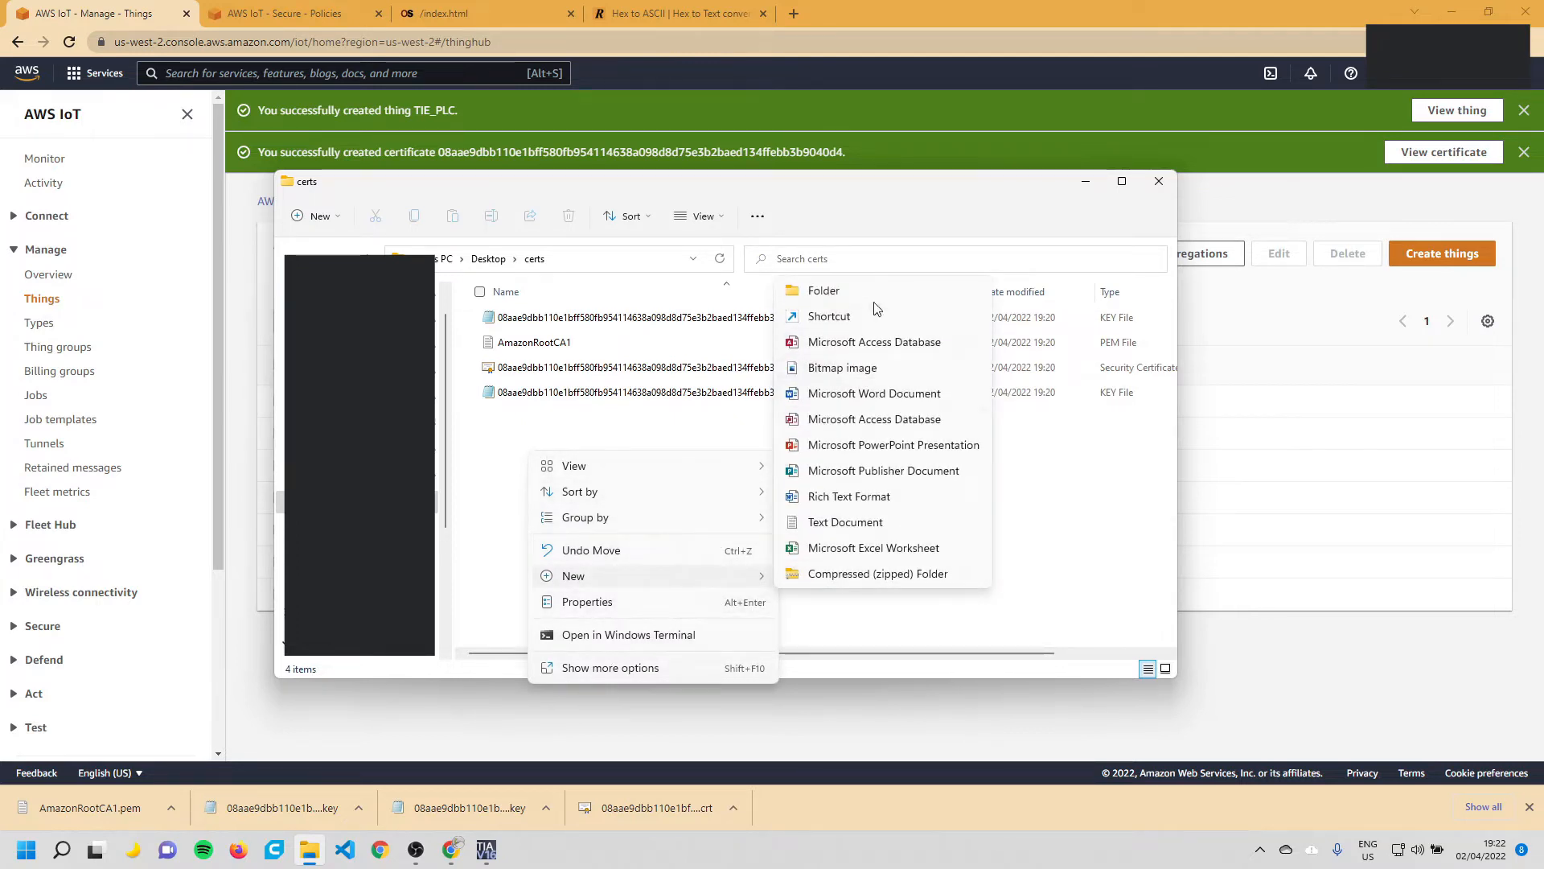
left_click(859, 523)
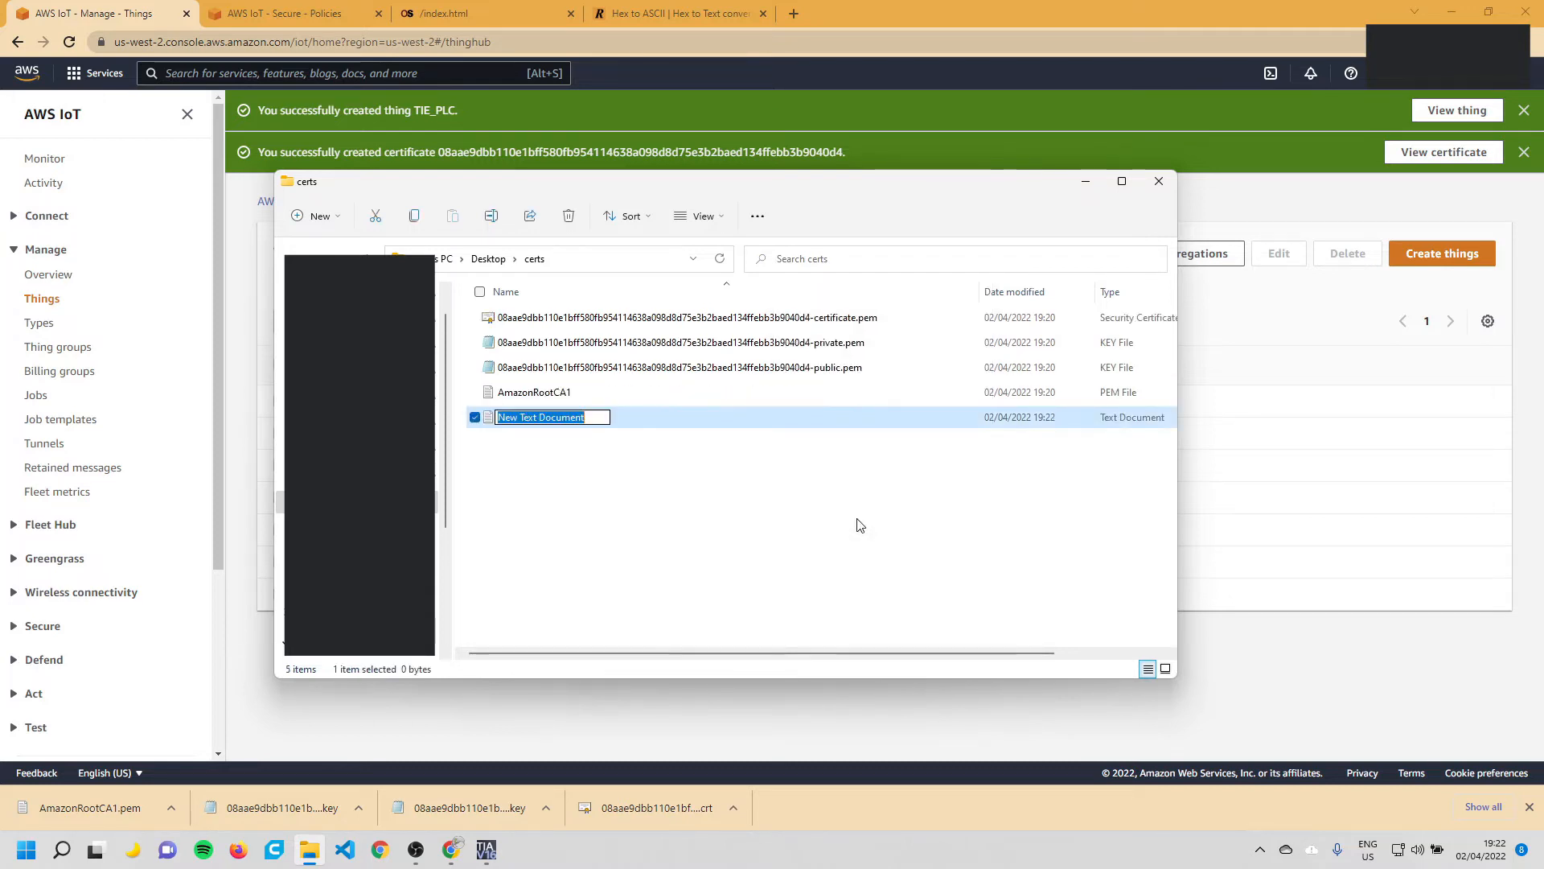
type("mash")
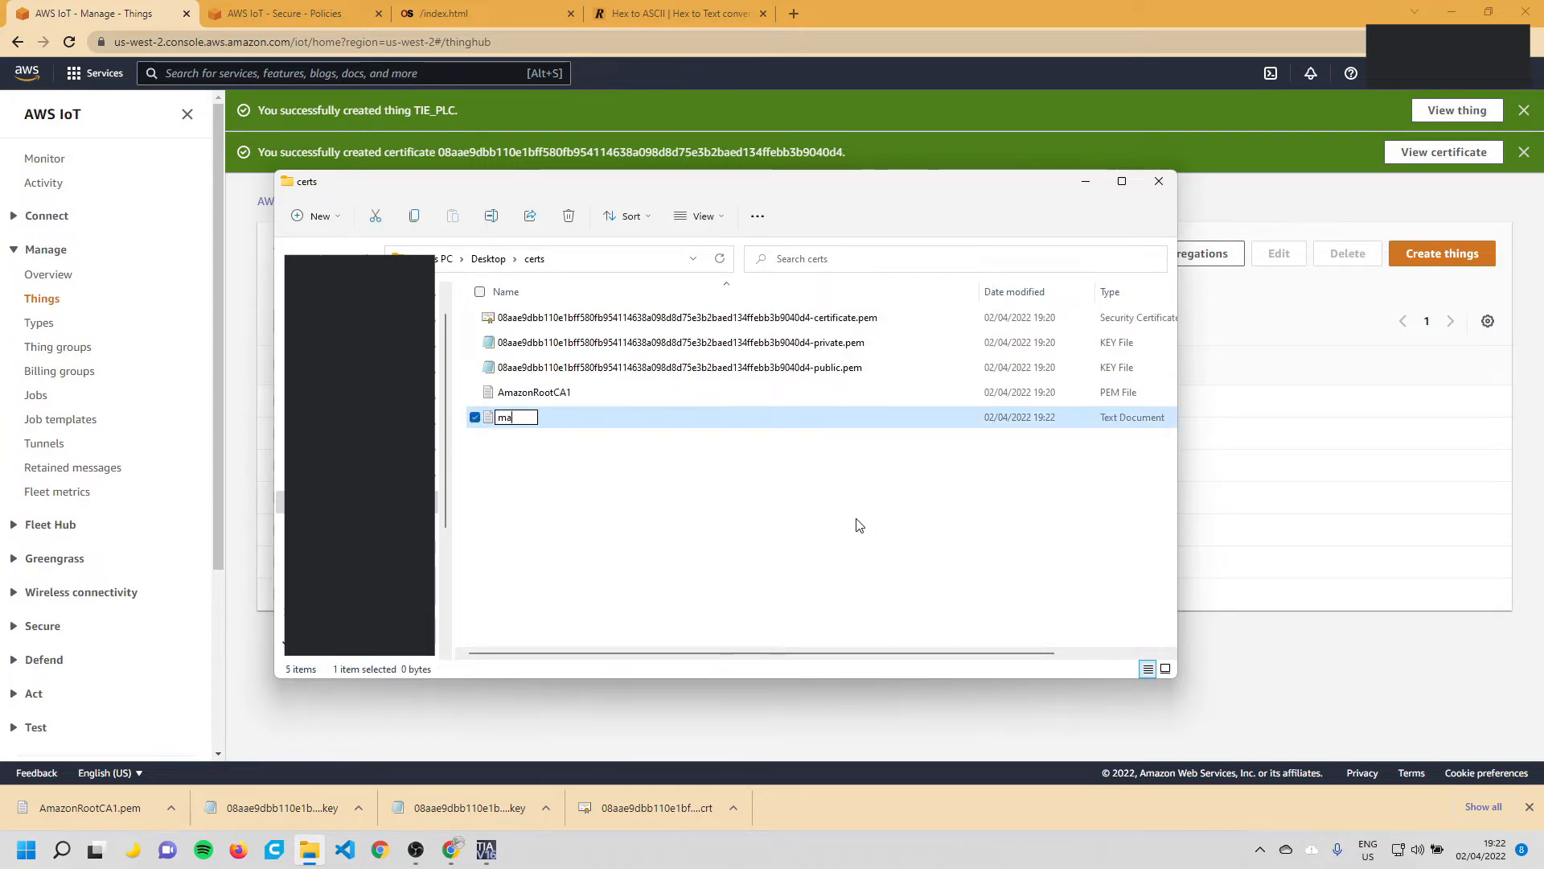
left_click(574, 482)
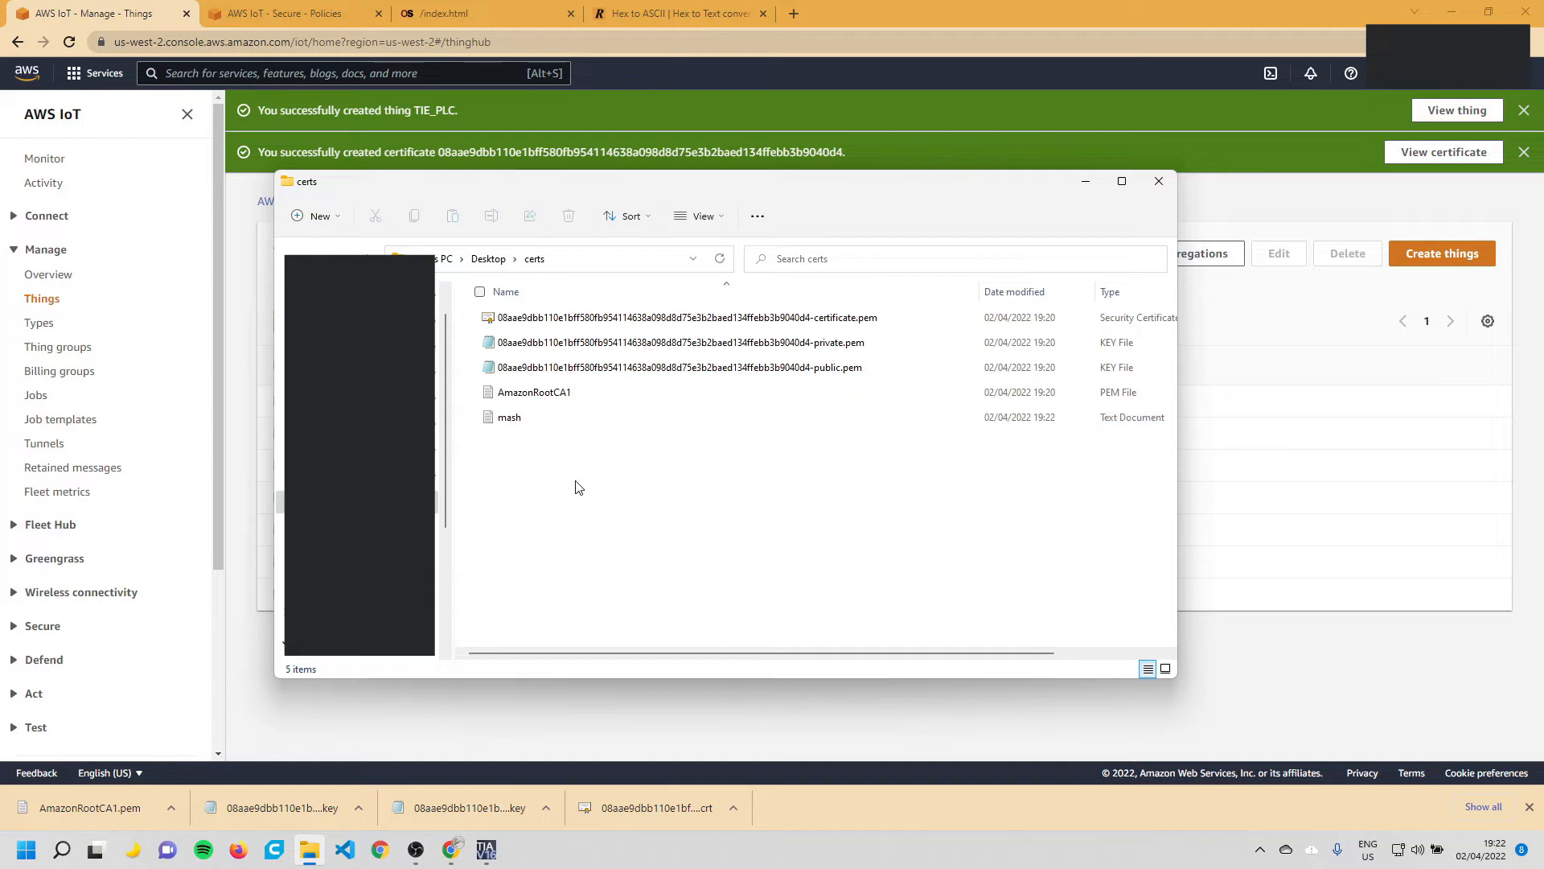
Look at the mash document and close it, and view the Downloads page of the OpenSSL website
double_click(526, 427)
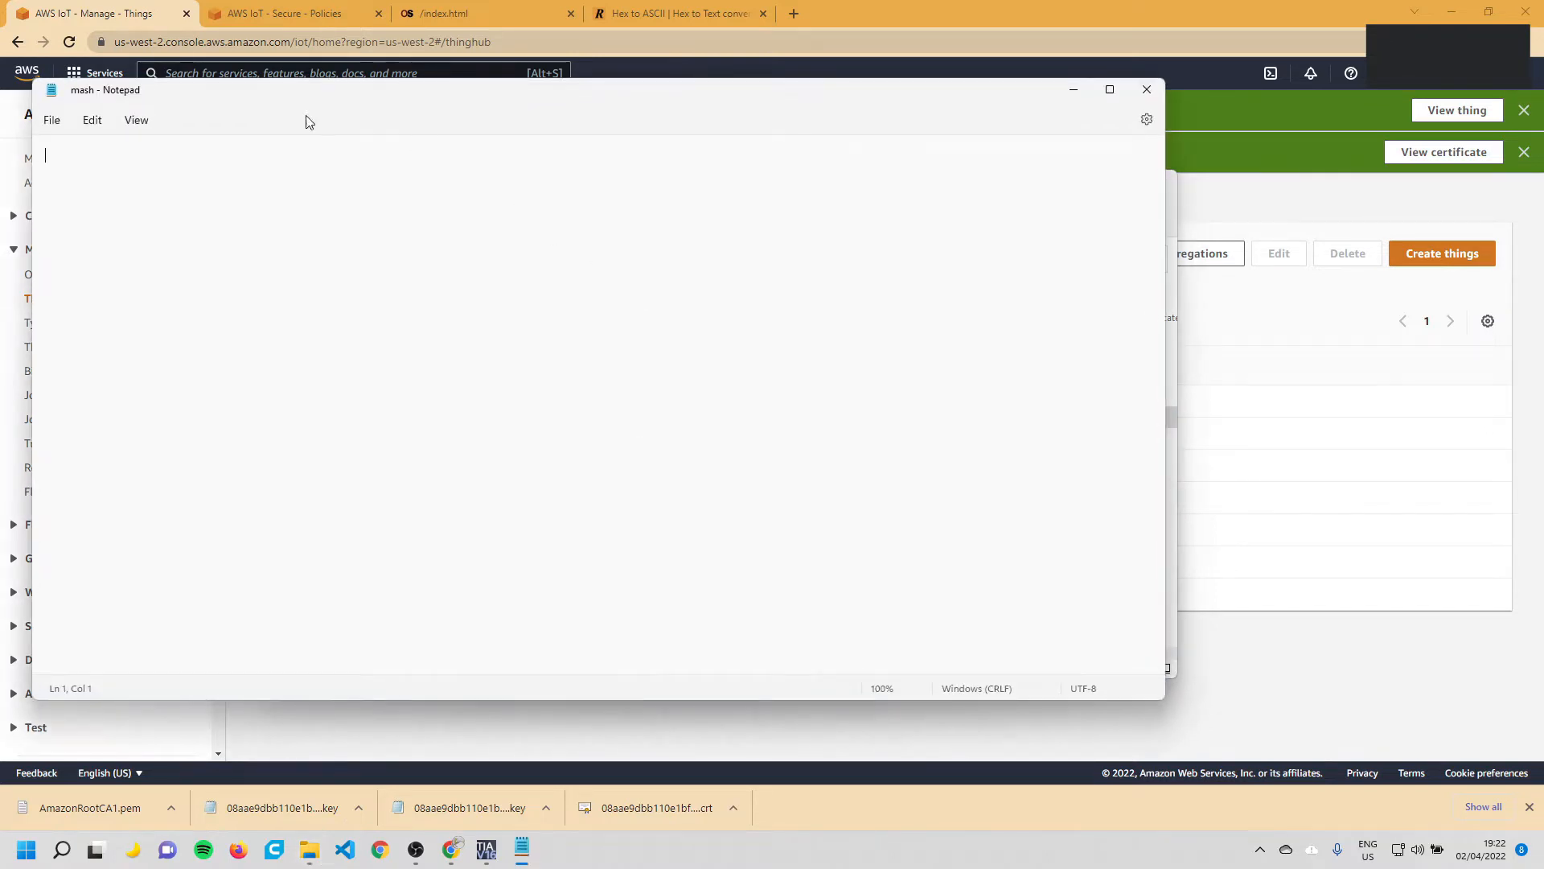
left_click(1147, 89)
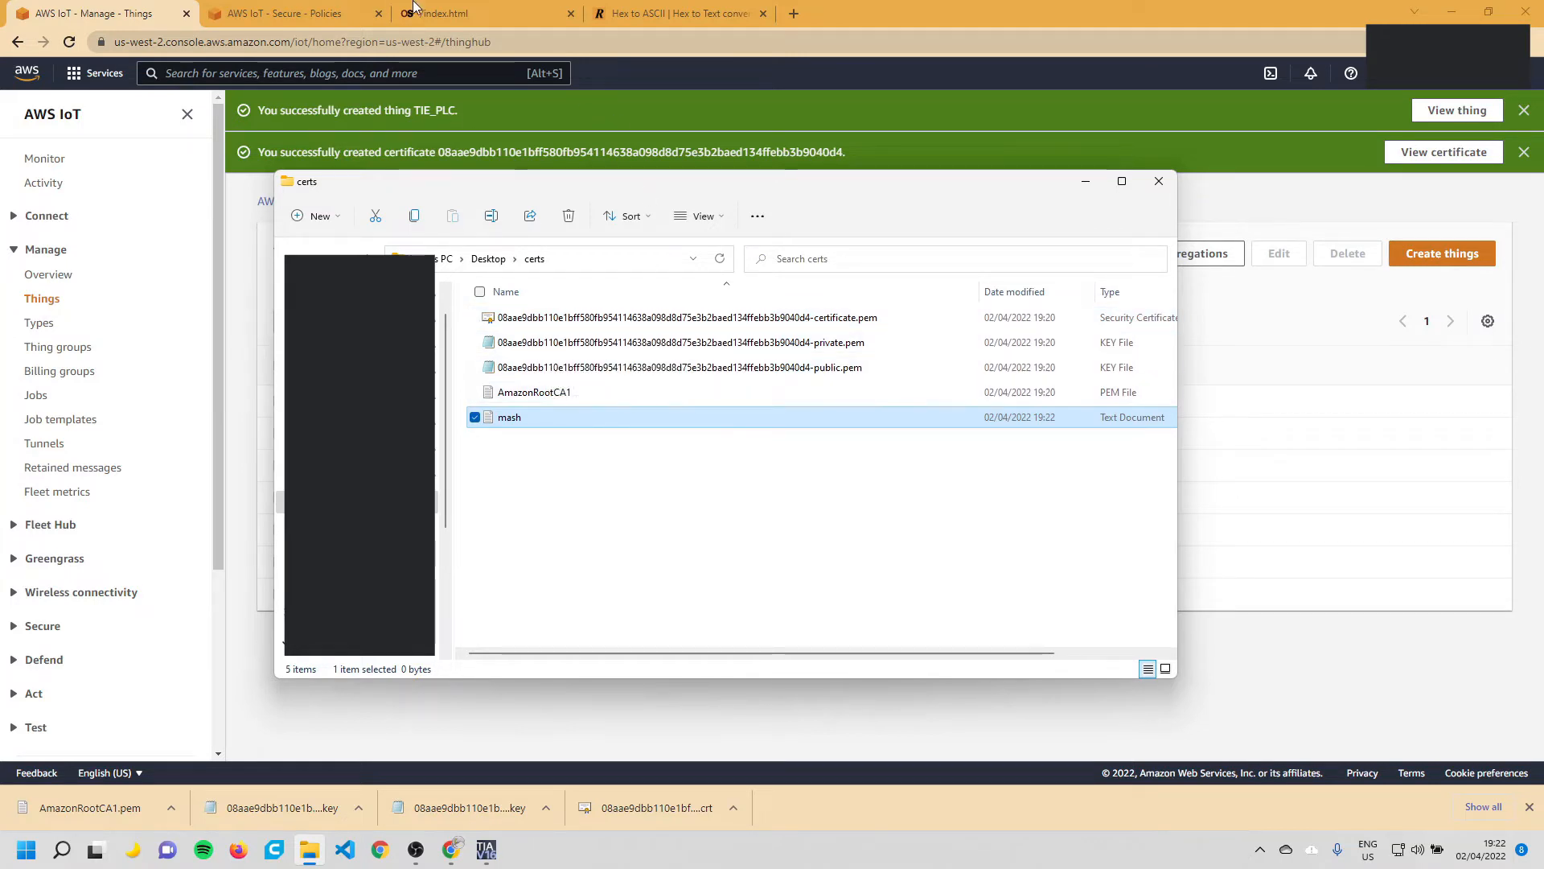
left_click(474, 6)
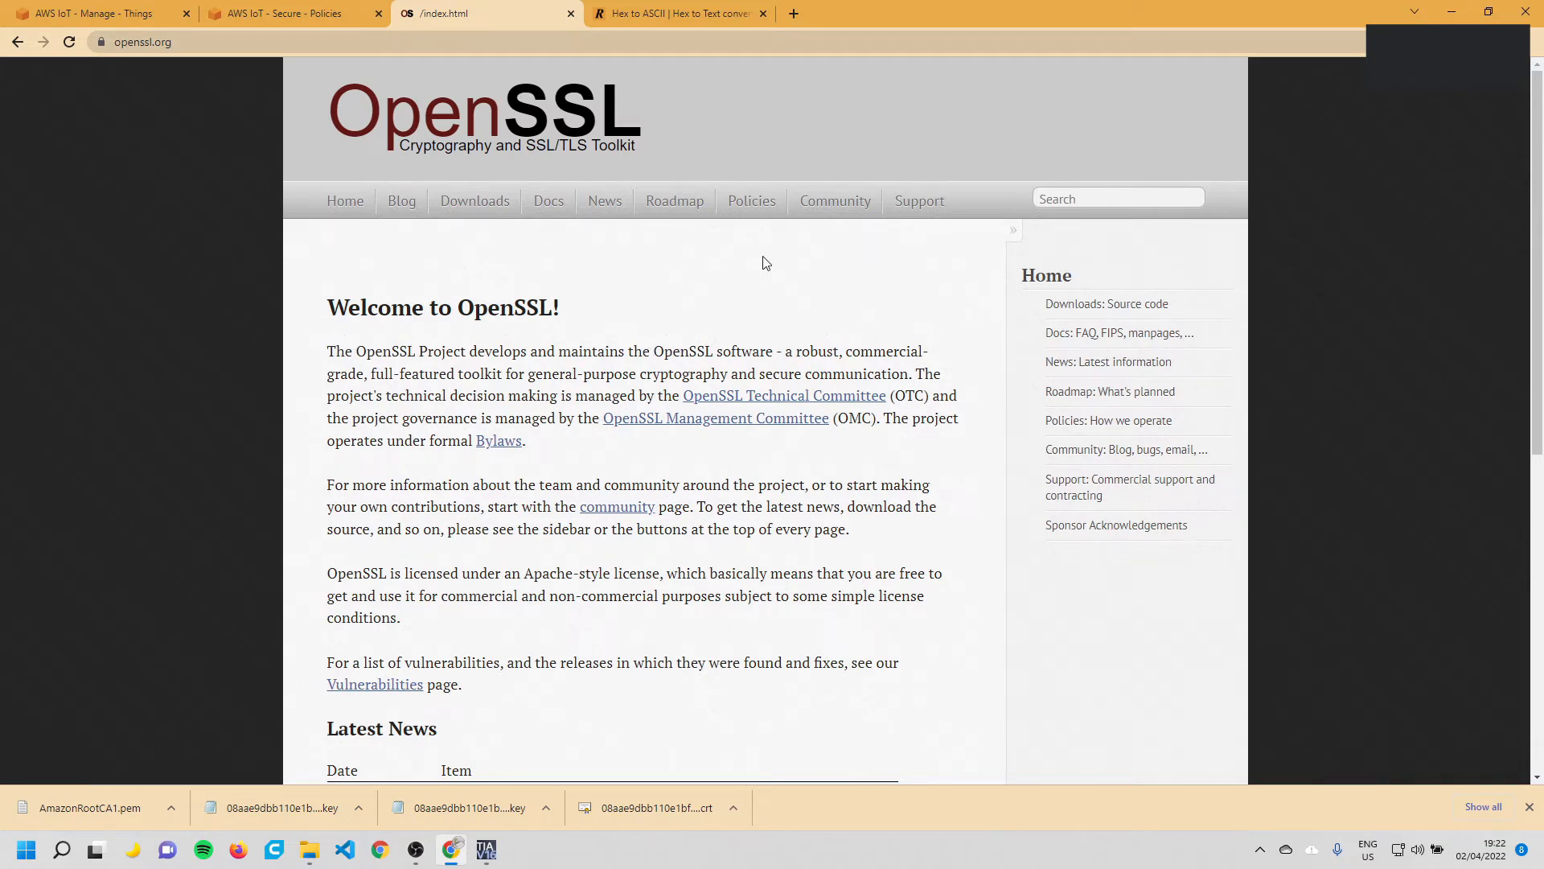
left_click(453, 201)
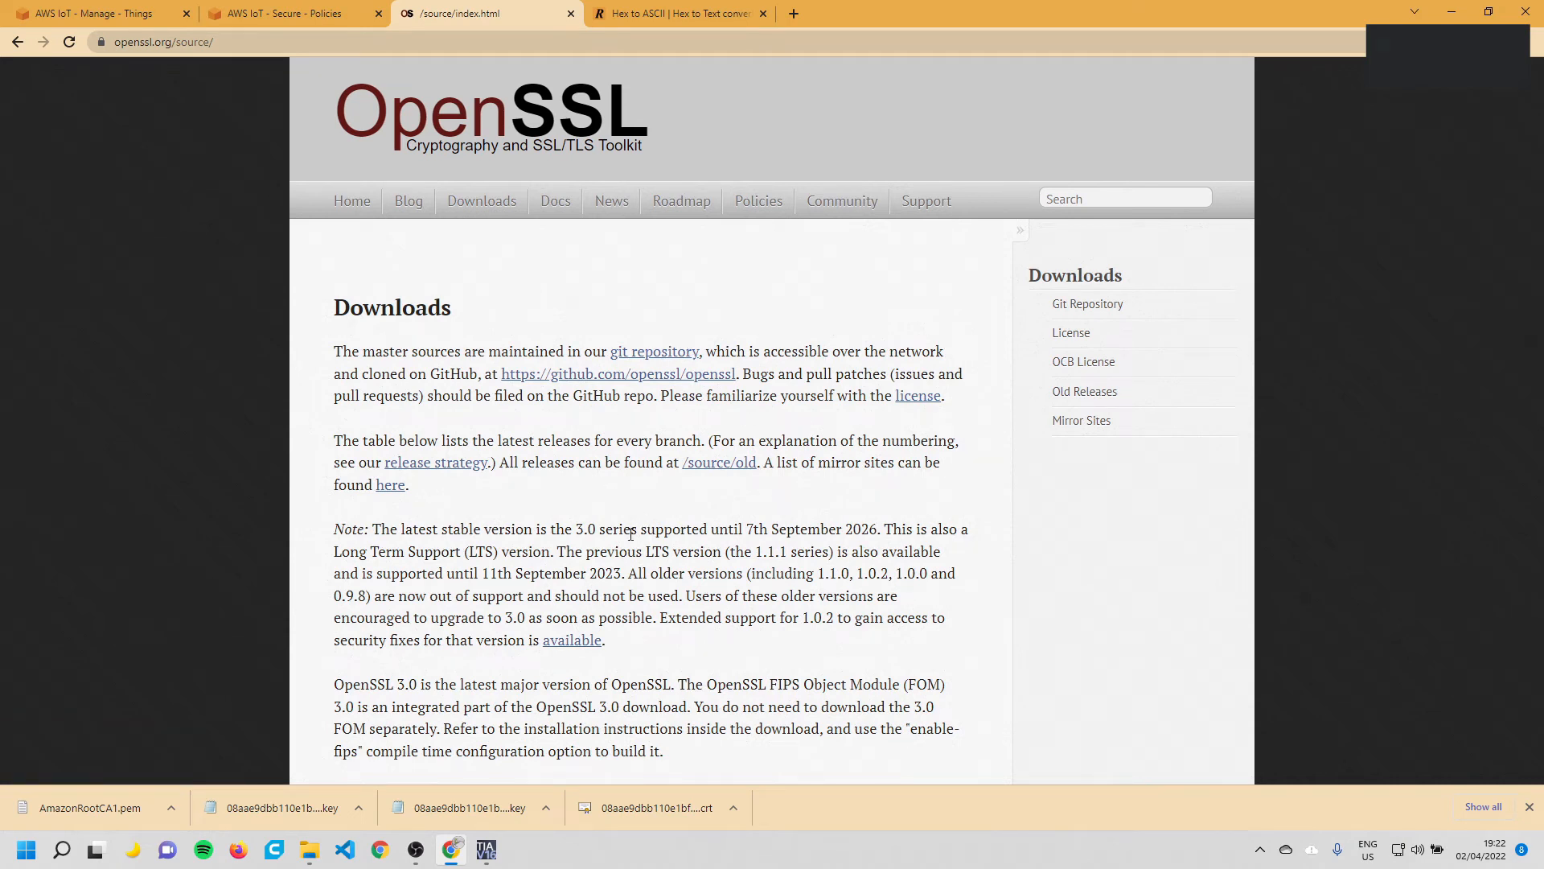
scroll(664, 462, "down", 1)
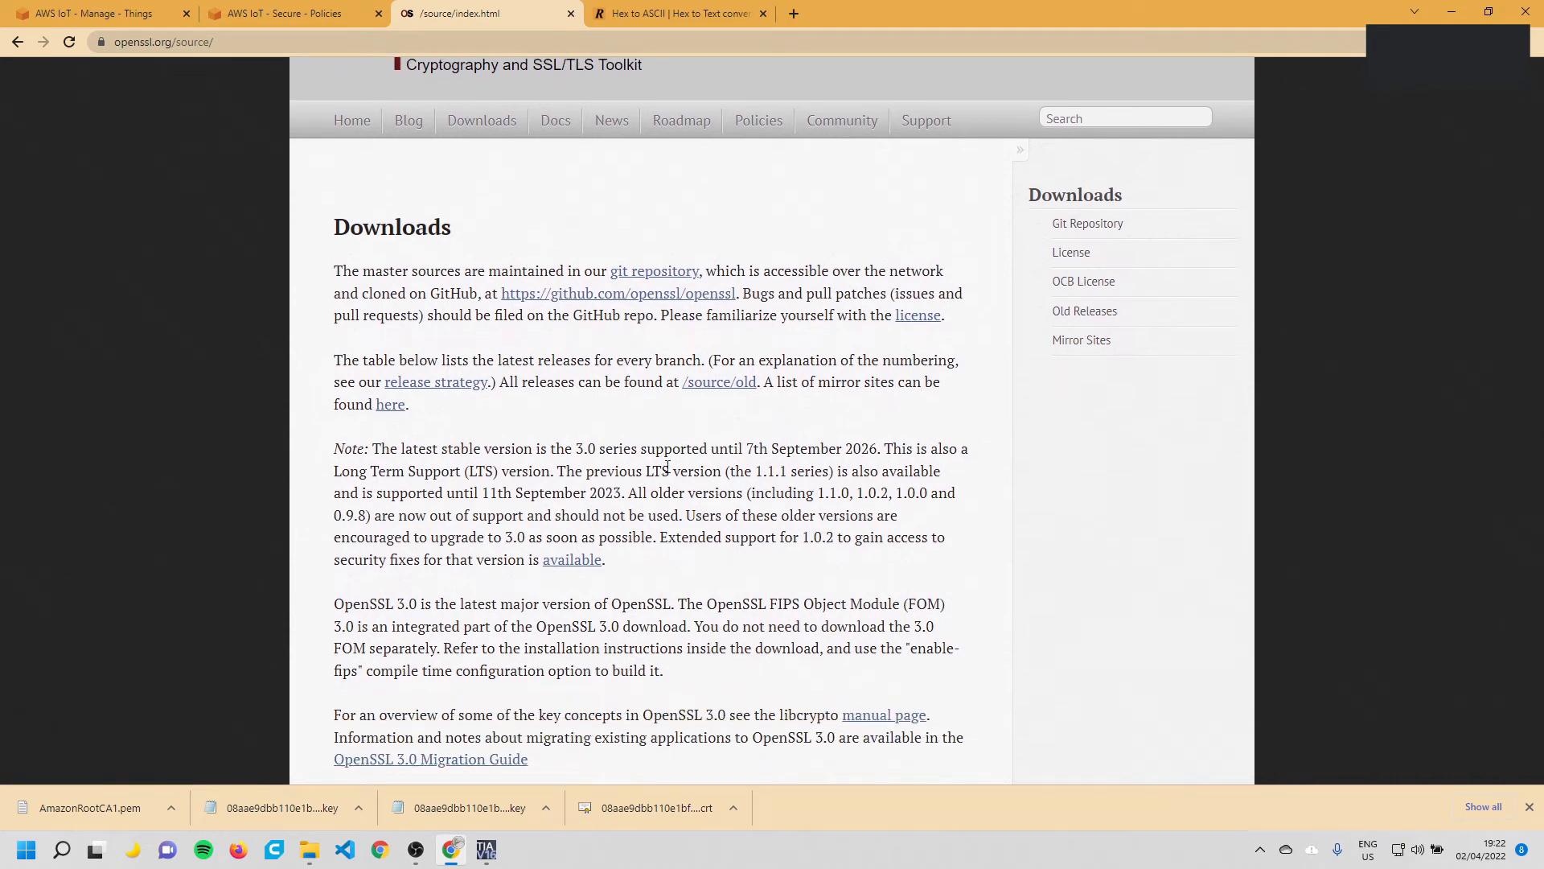
left_click(1529, 807)
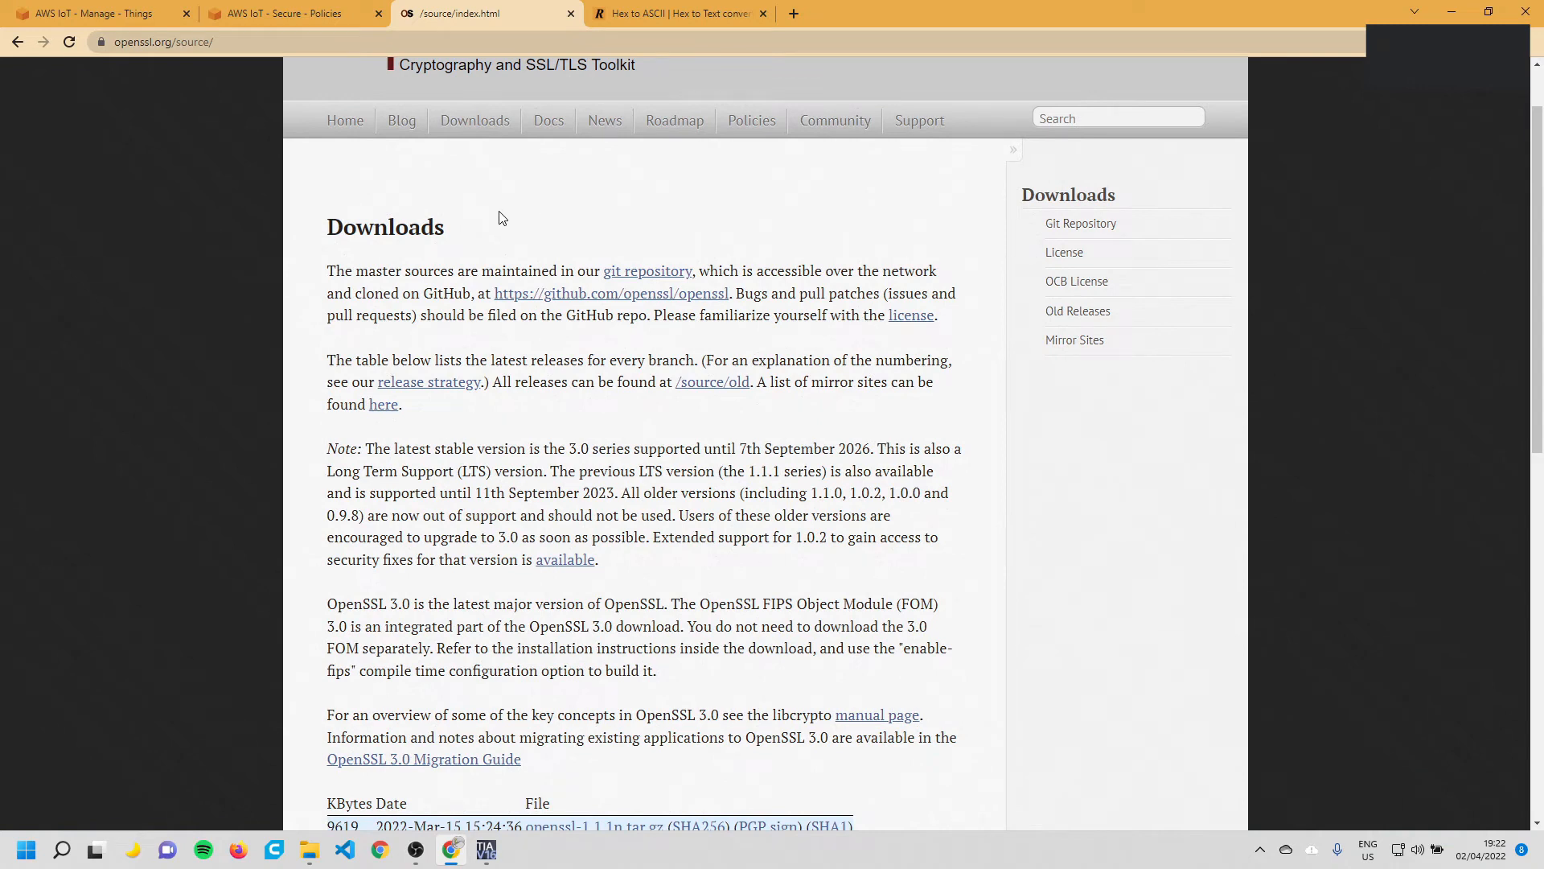
scroll(532, 300, "up", 1)
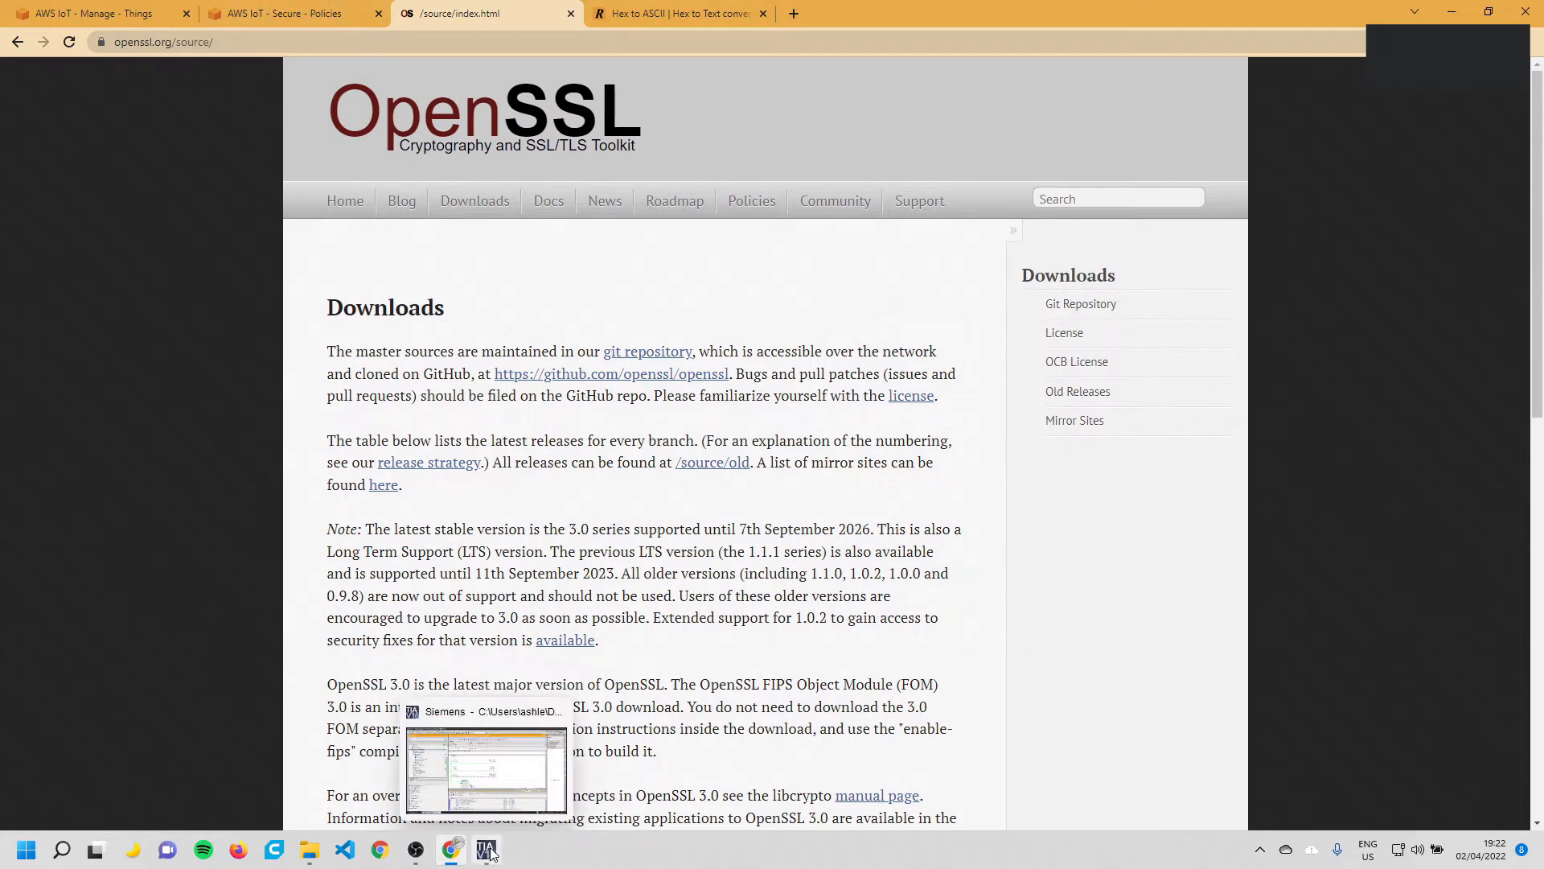
Open the private key file from the certs folder and copy its entire text, including the begin and end lines
mouse_move(443, 865)
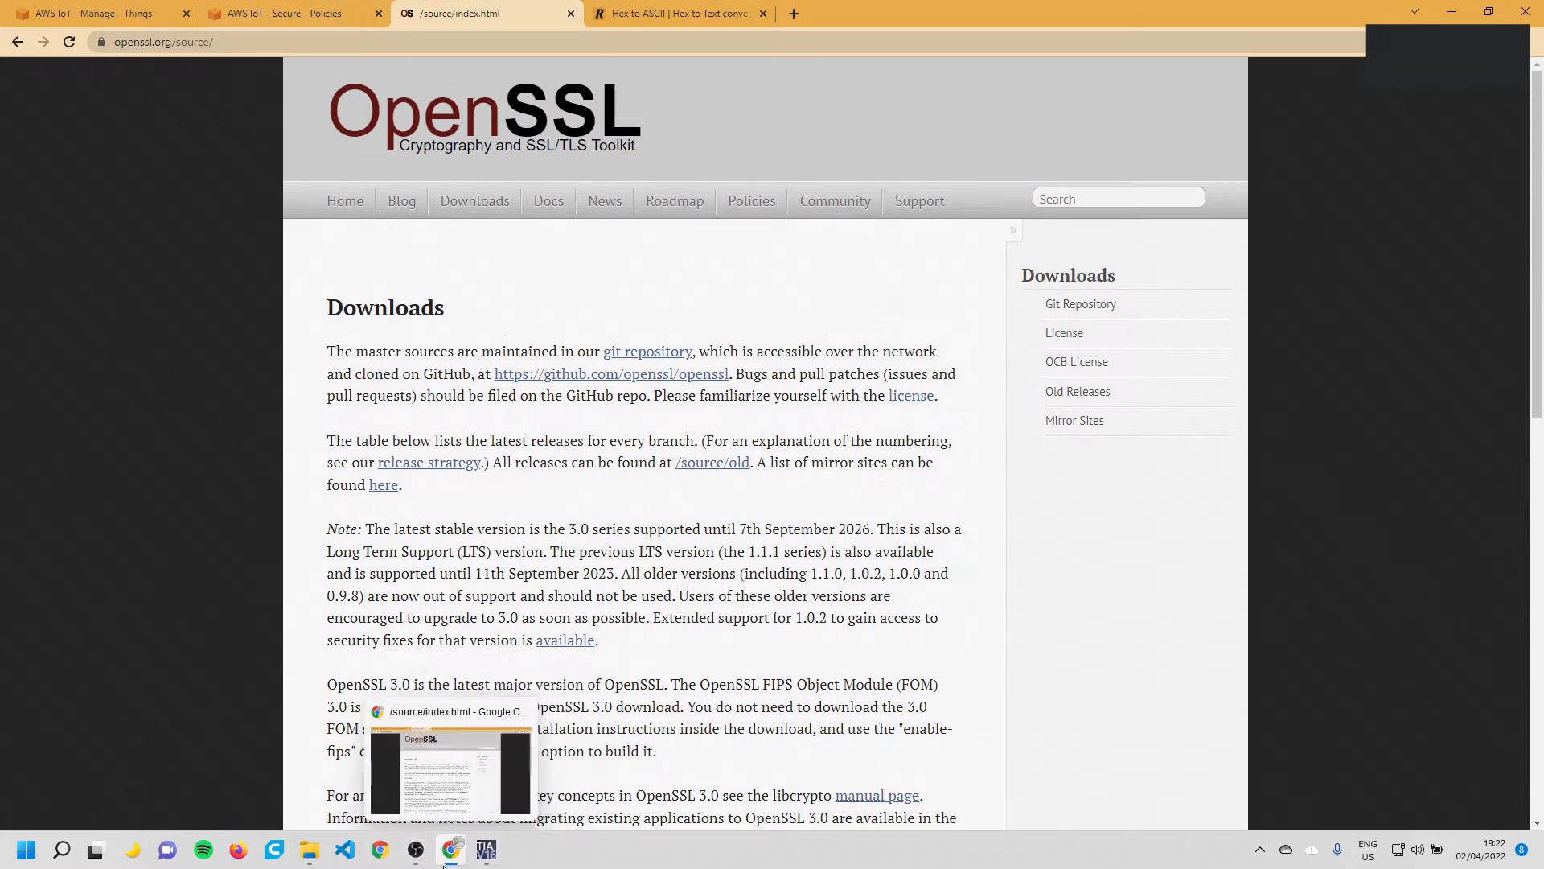
left_click(312, 857)
left_click(806, 470)
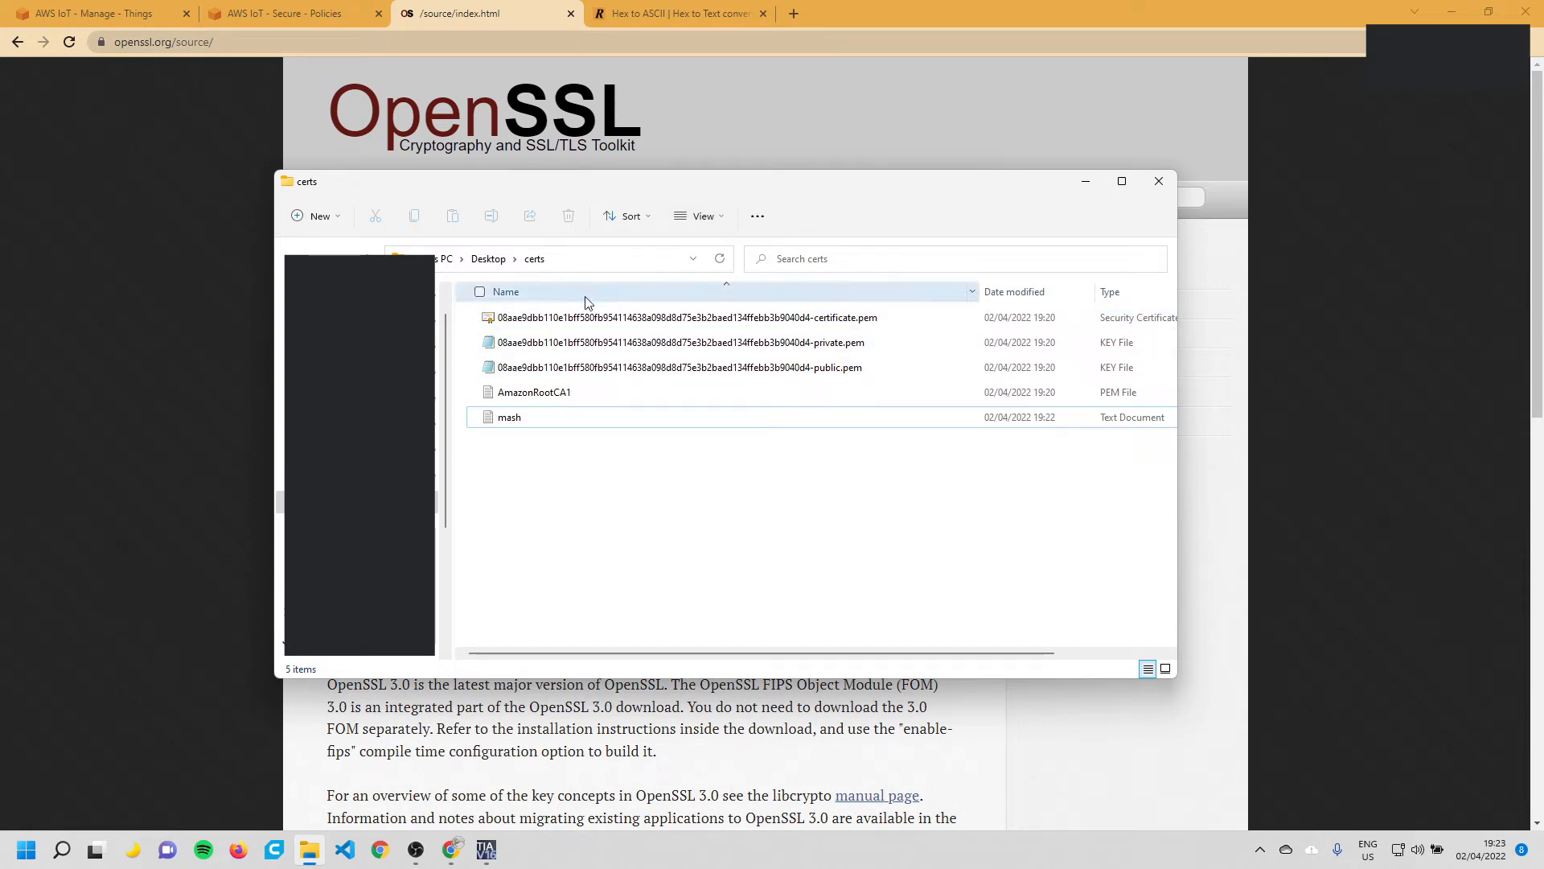
double_click(787, 345)
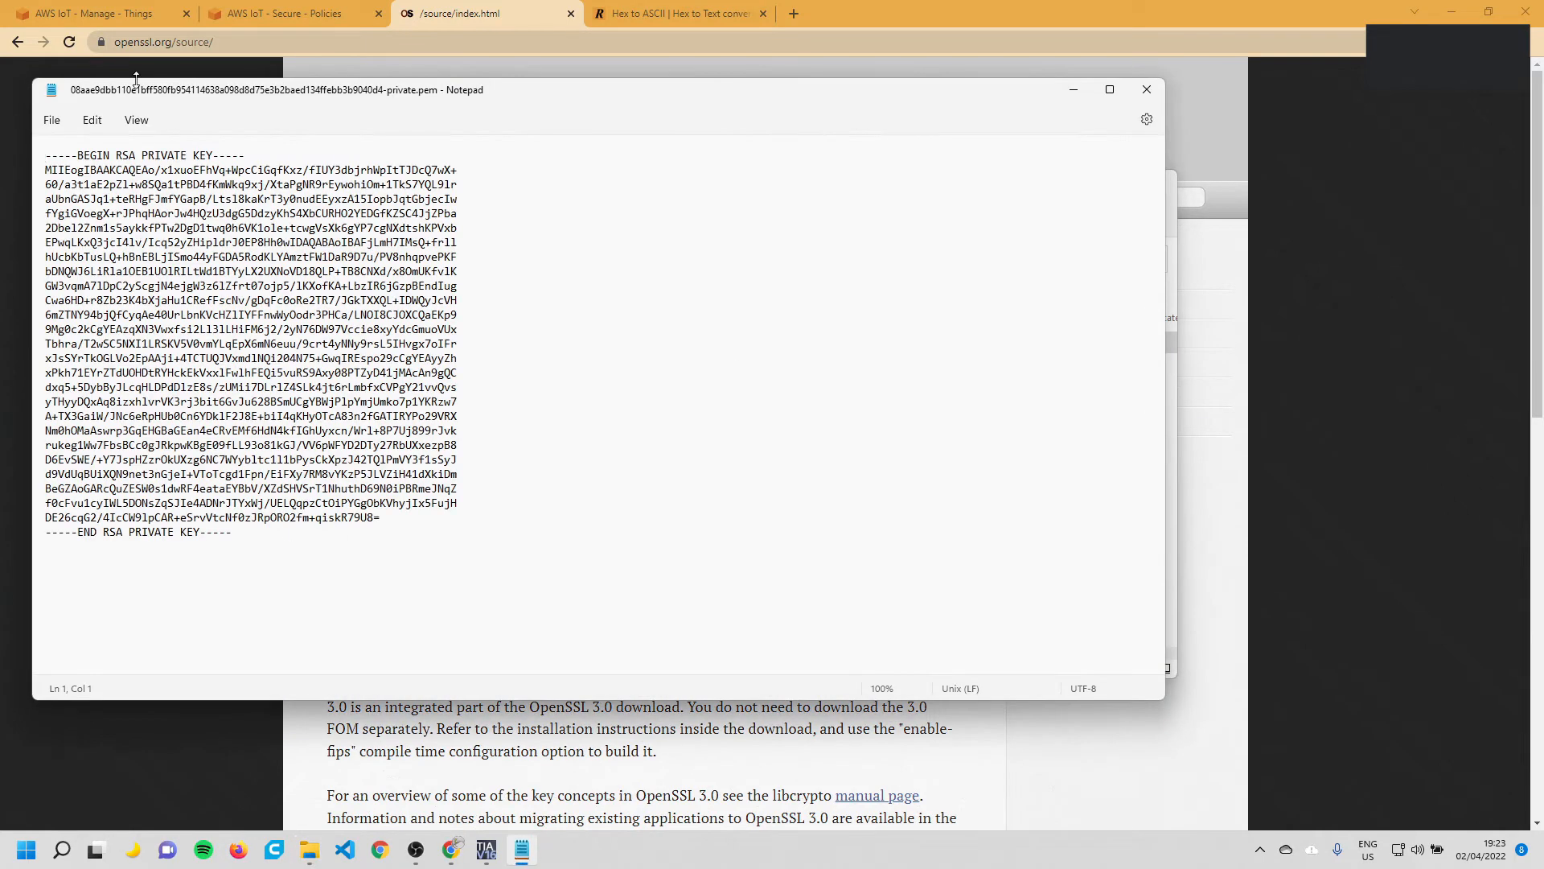
left_click_drag(267, 503, 109, 212)
left_click_drag(341, 589, 2, 147)
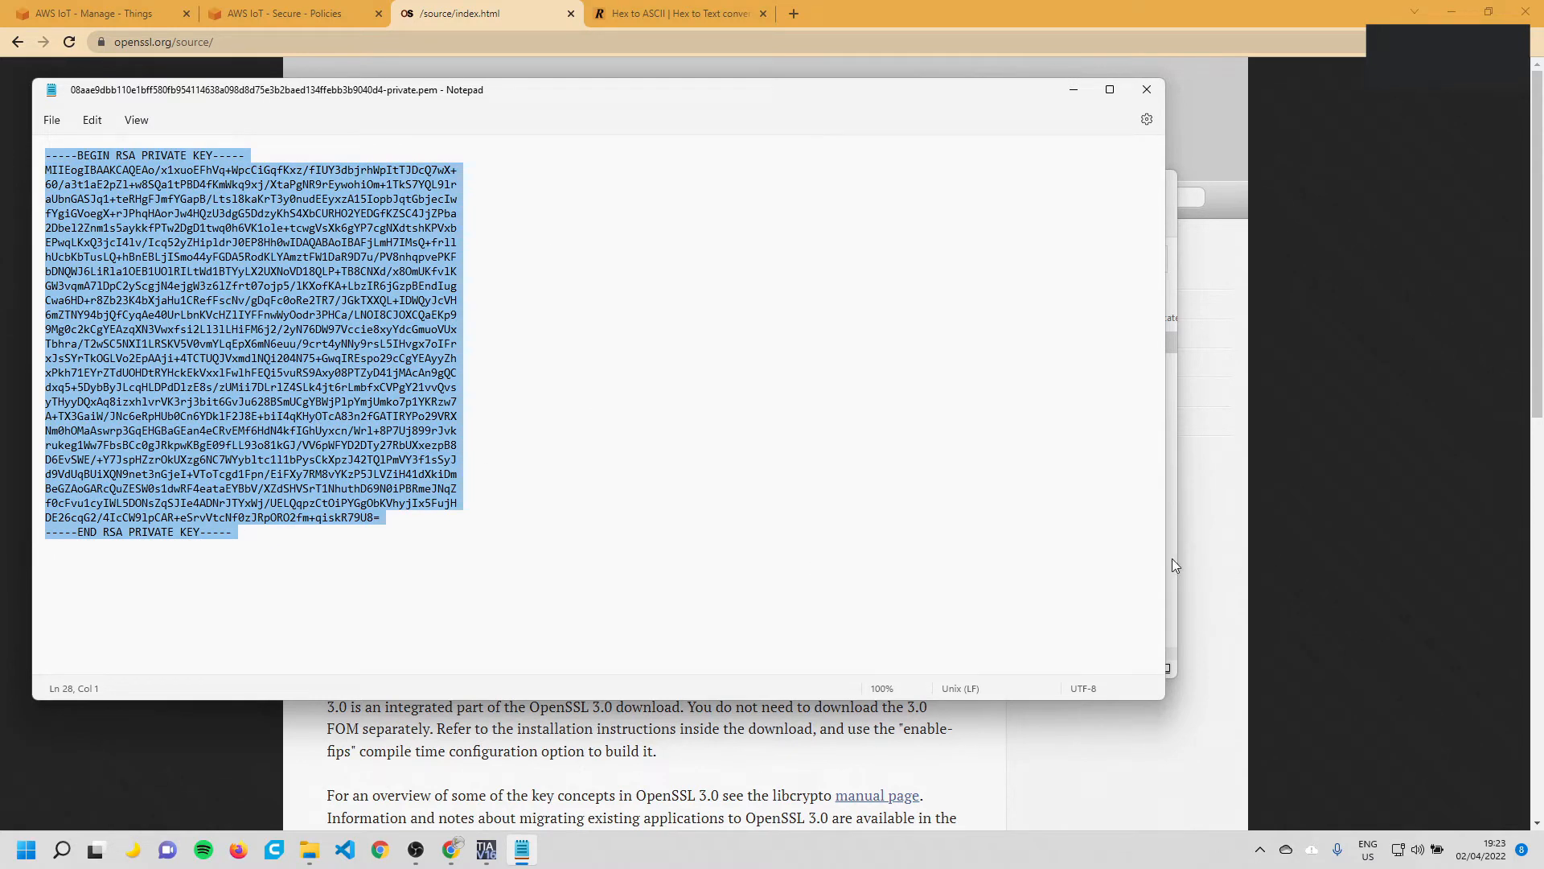
left_click(1073, 89)
Paste the copied private key into the mash document, save it and close the private key file
double_click(499, 419)
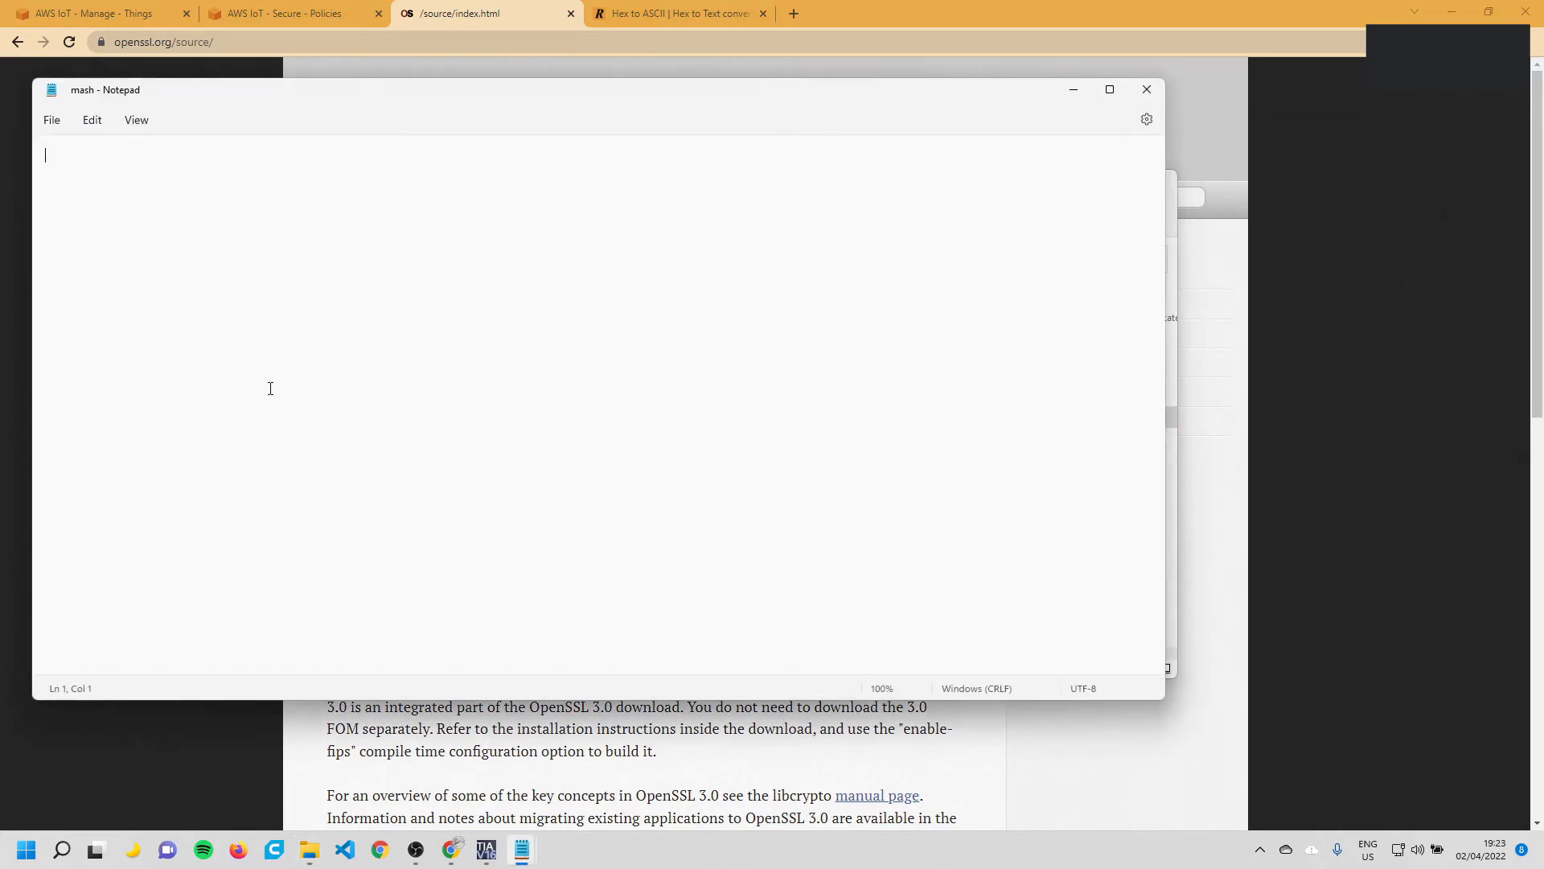
key("ctrl+v")
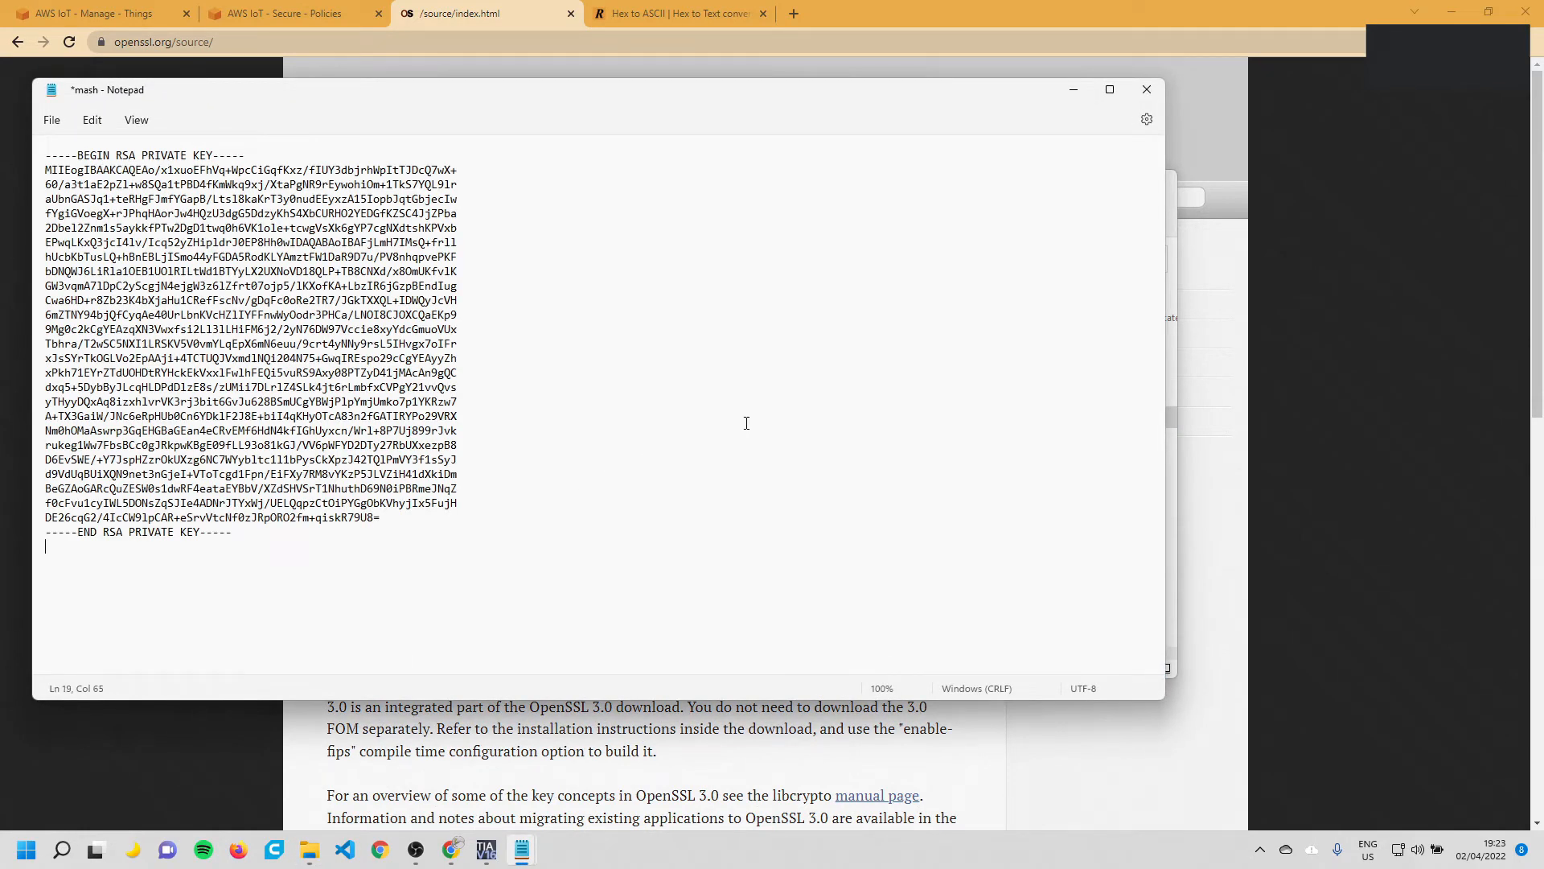
key("ctrl+s")
left_click_drag(1011, 96, 913, 275)
left_click(522, 850)
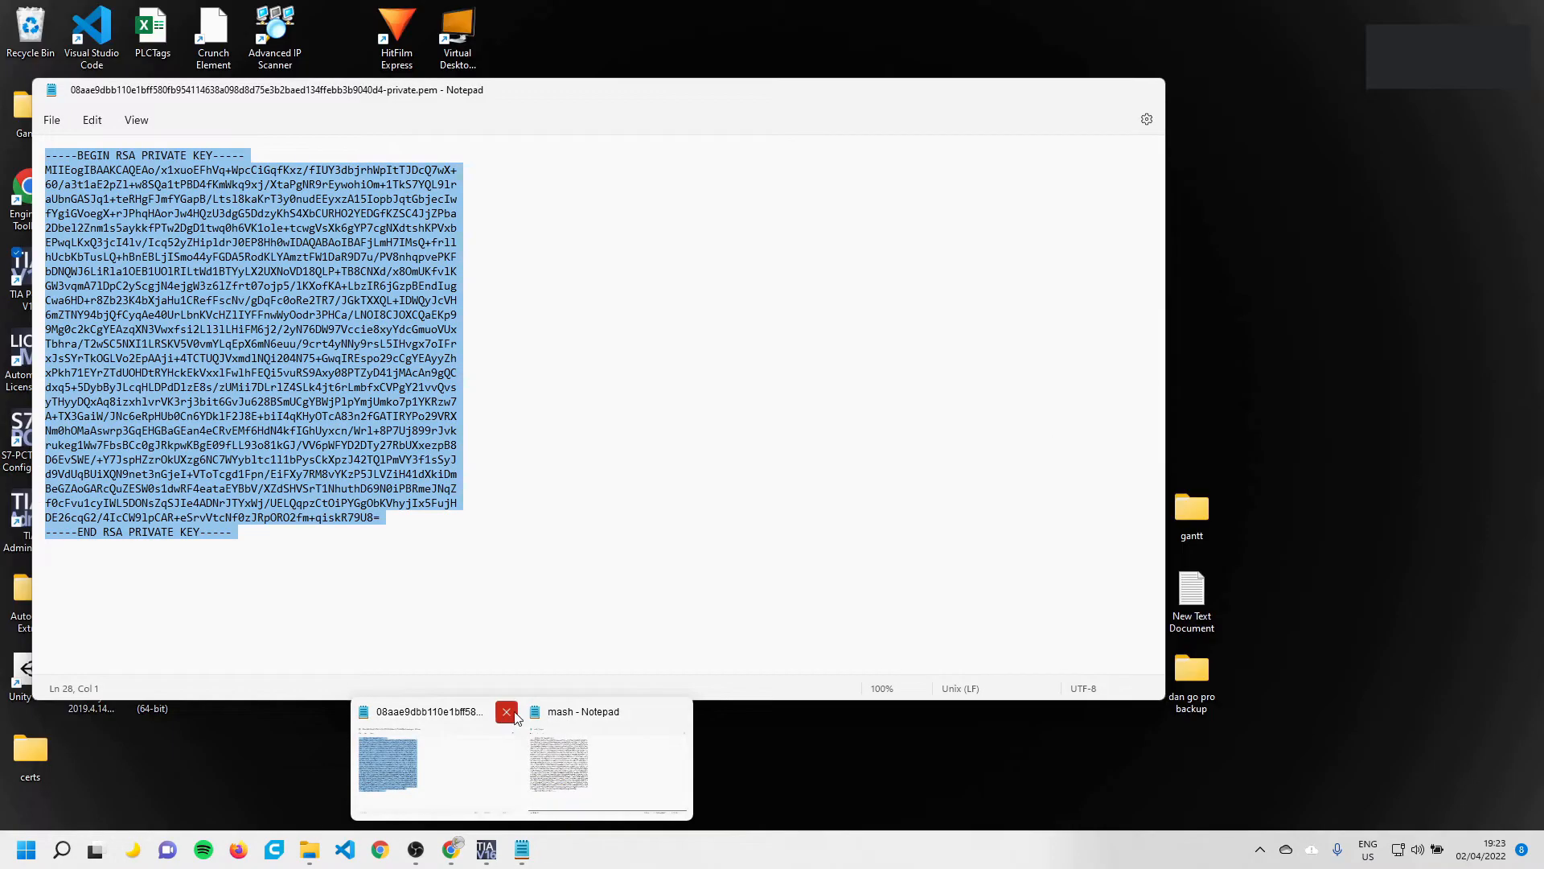
left_click(506, 711)
left_click(1104, 560)
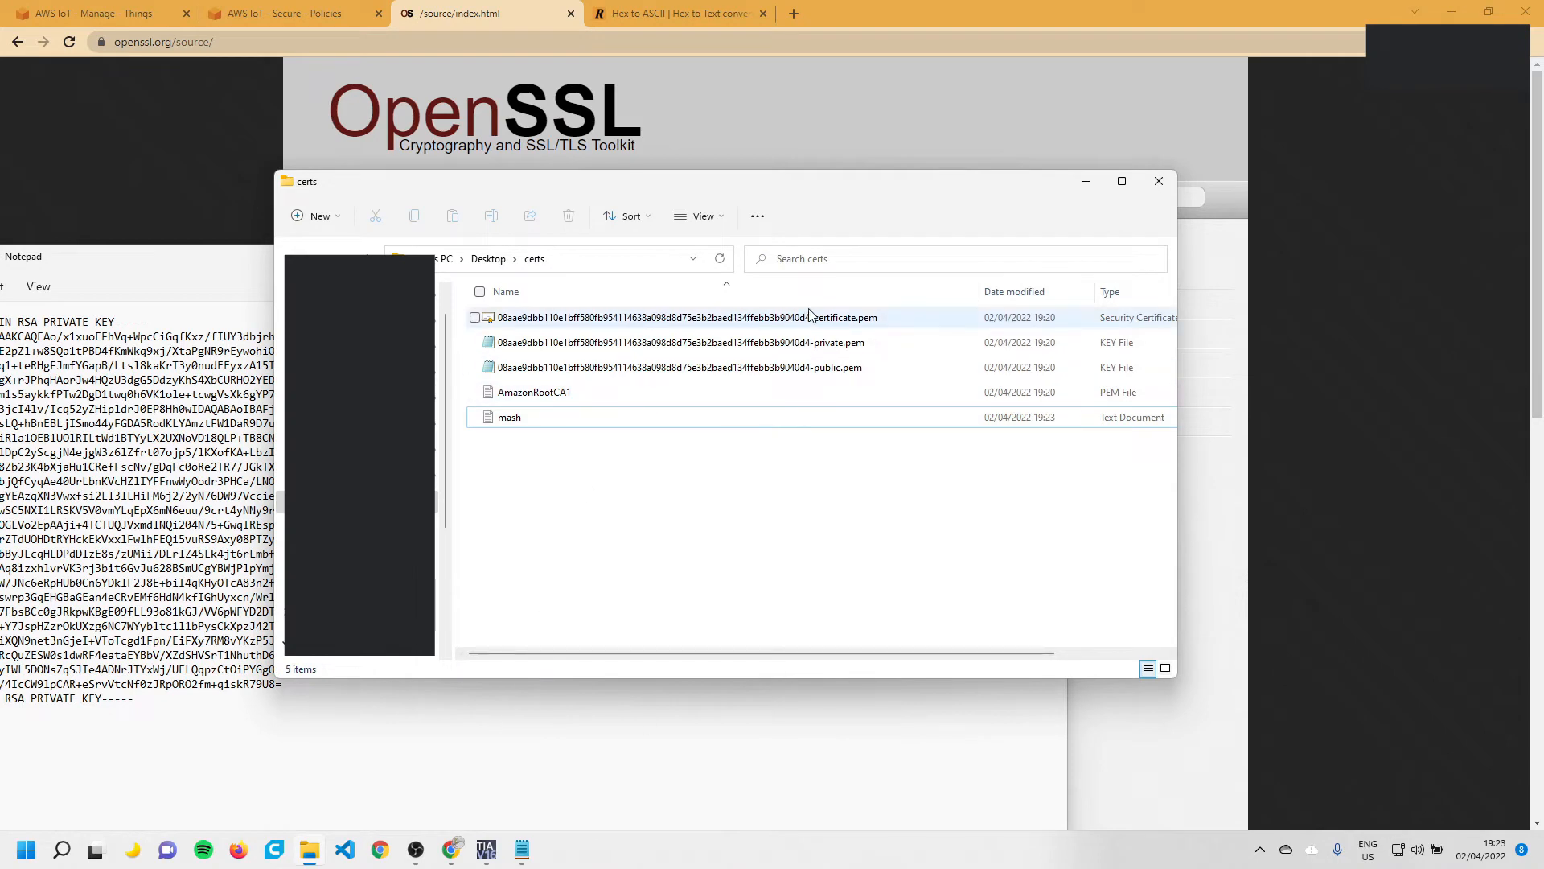
double_click(676, 324)
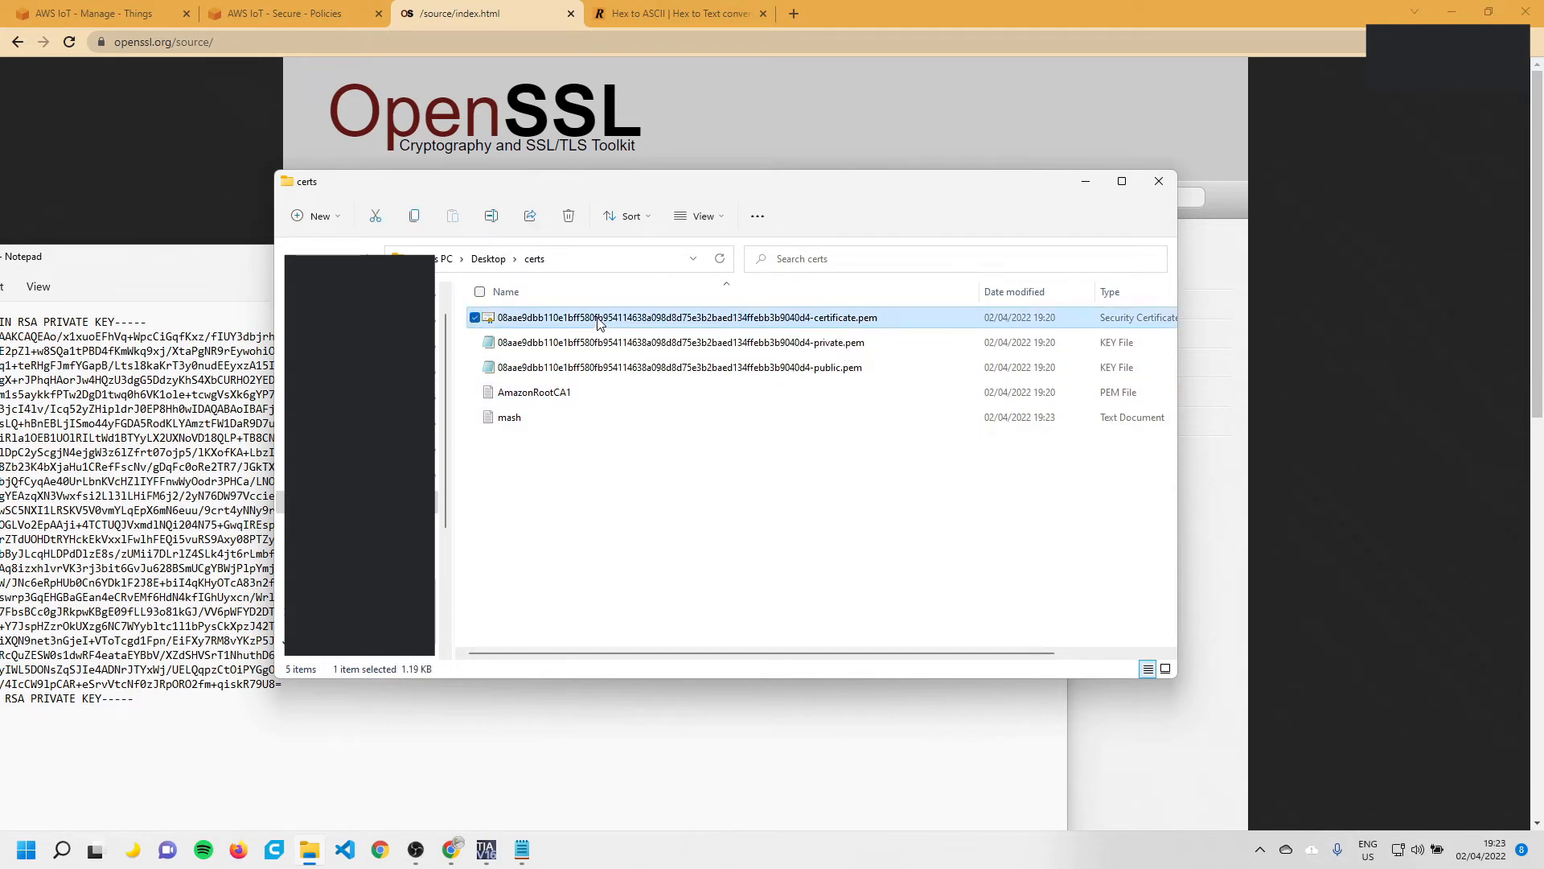
left_click(832, 455)
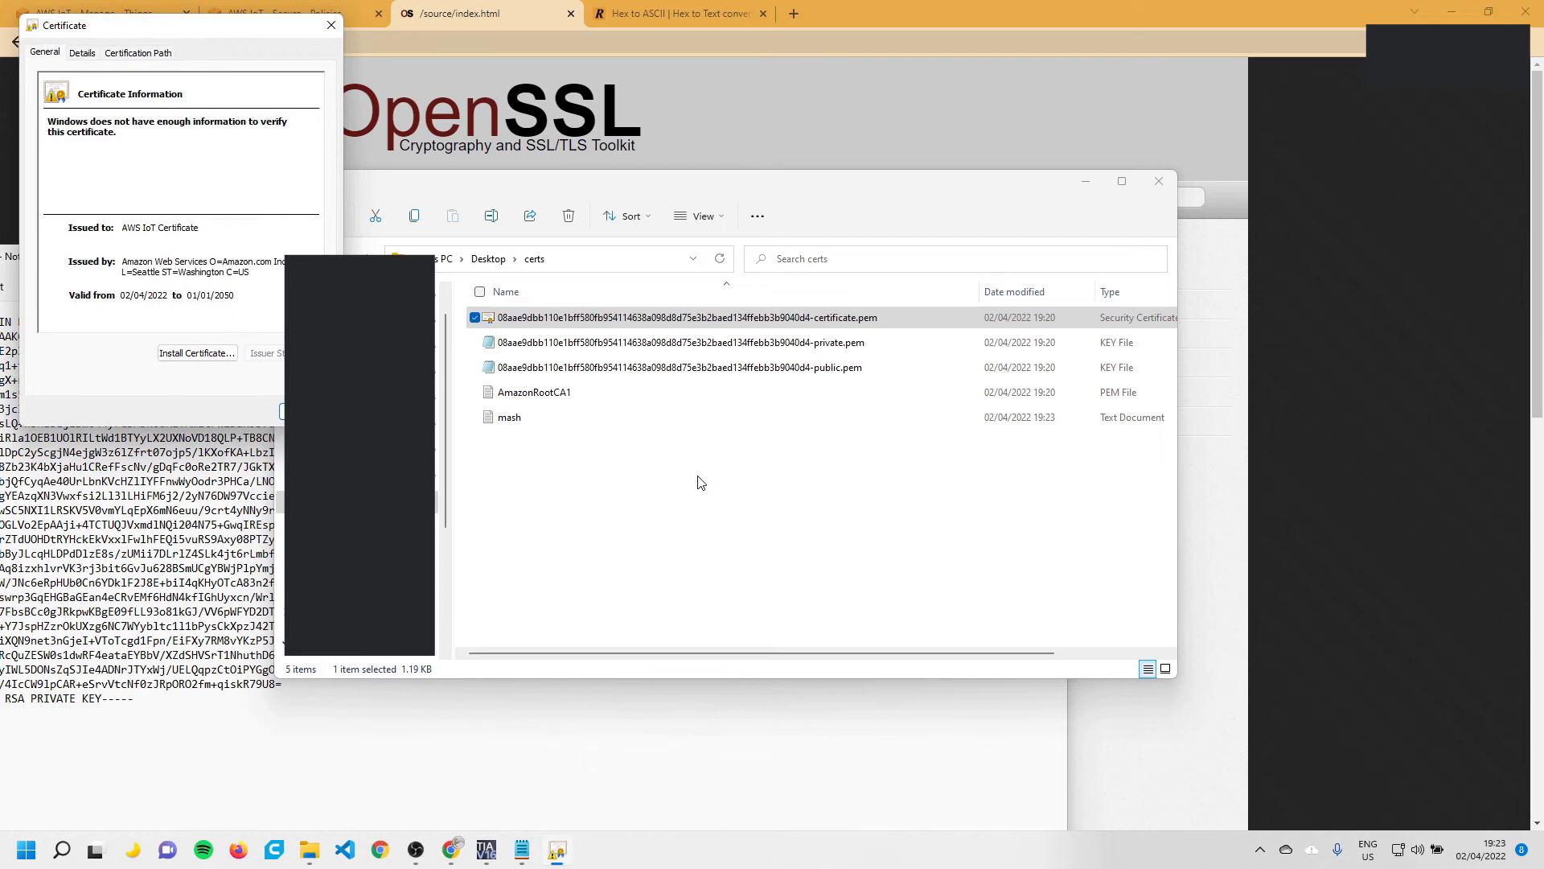
key("Escape")
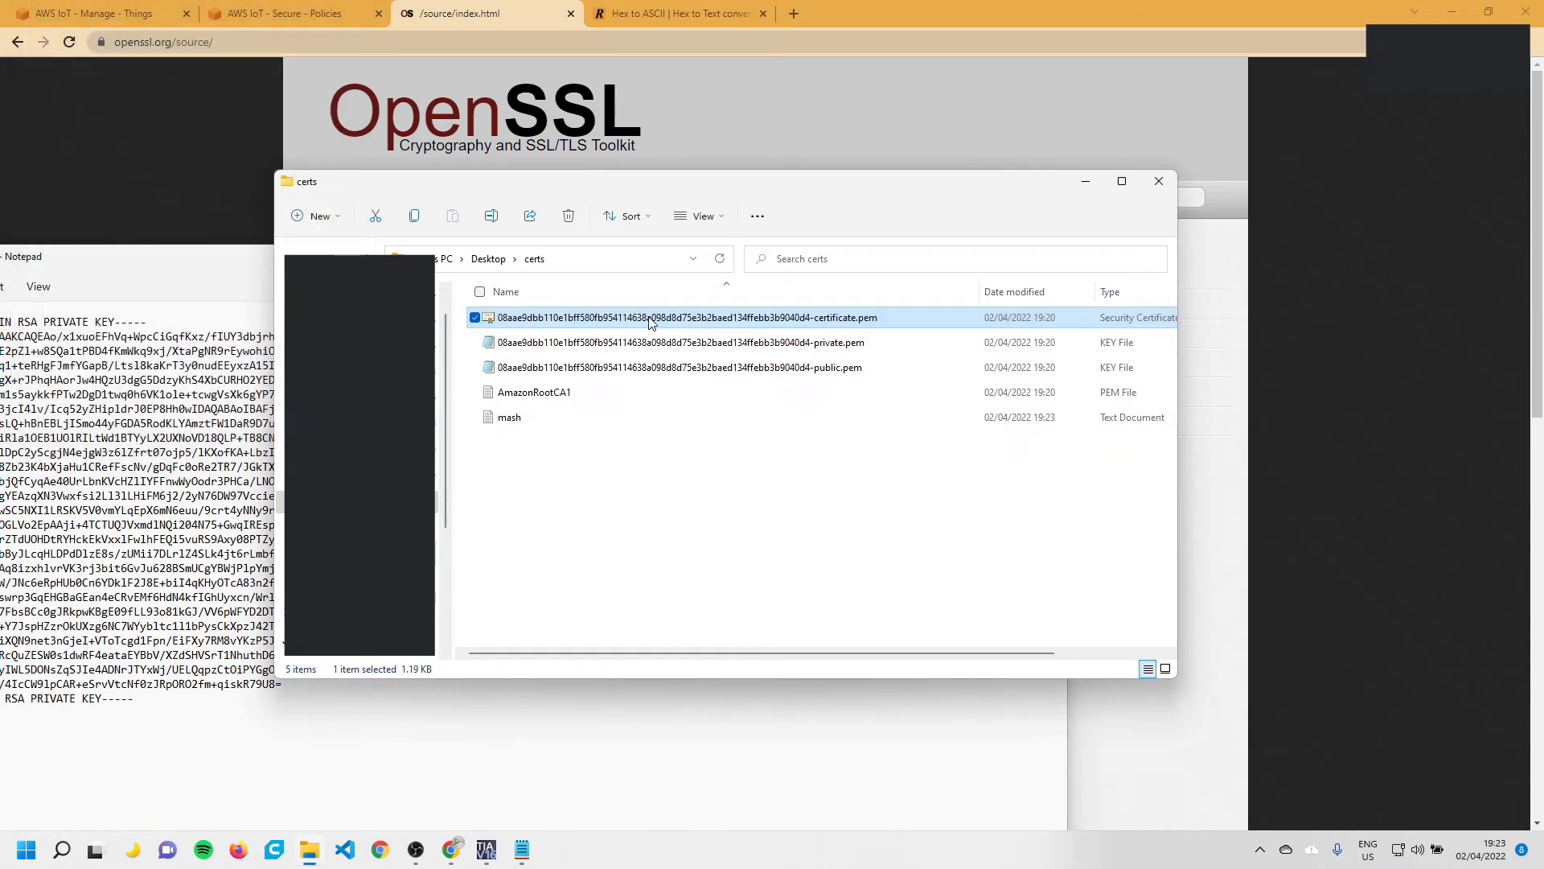
Open the device certificate file with Notepad and copy its entire text, including the begin and end lines
right_click(653, 322)
mouse_move(794, 403)
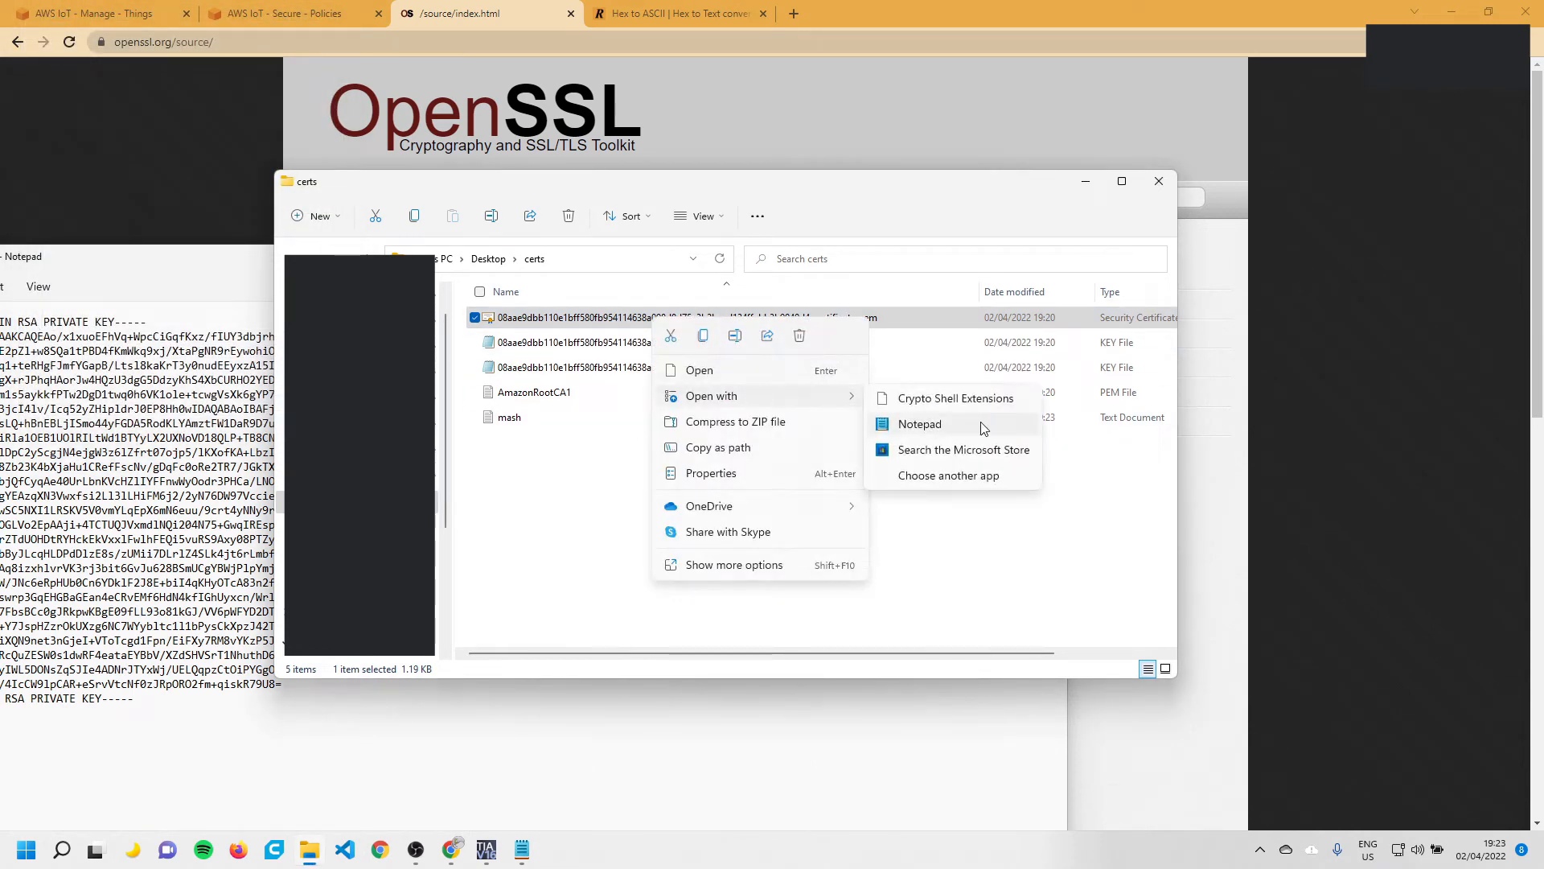
left_click(929, 426)
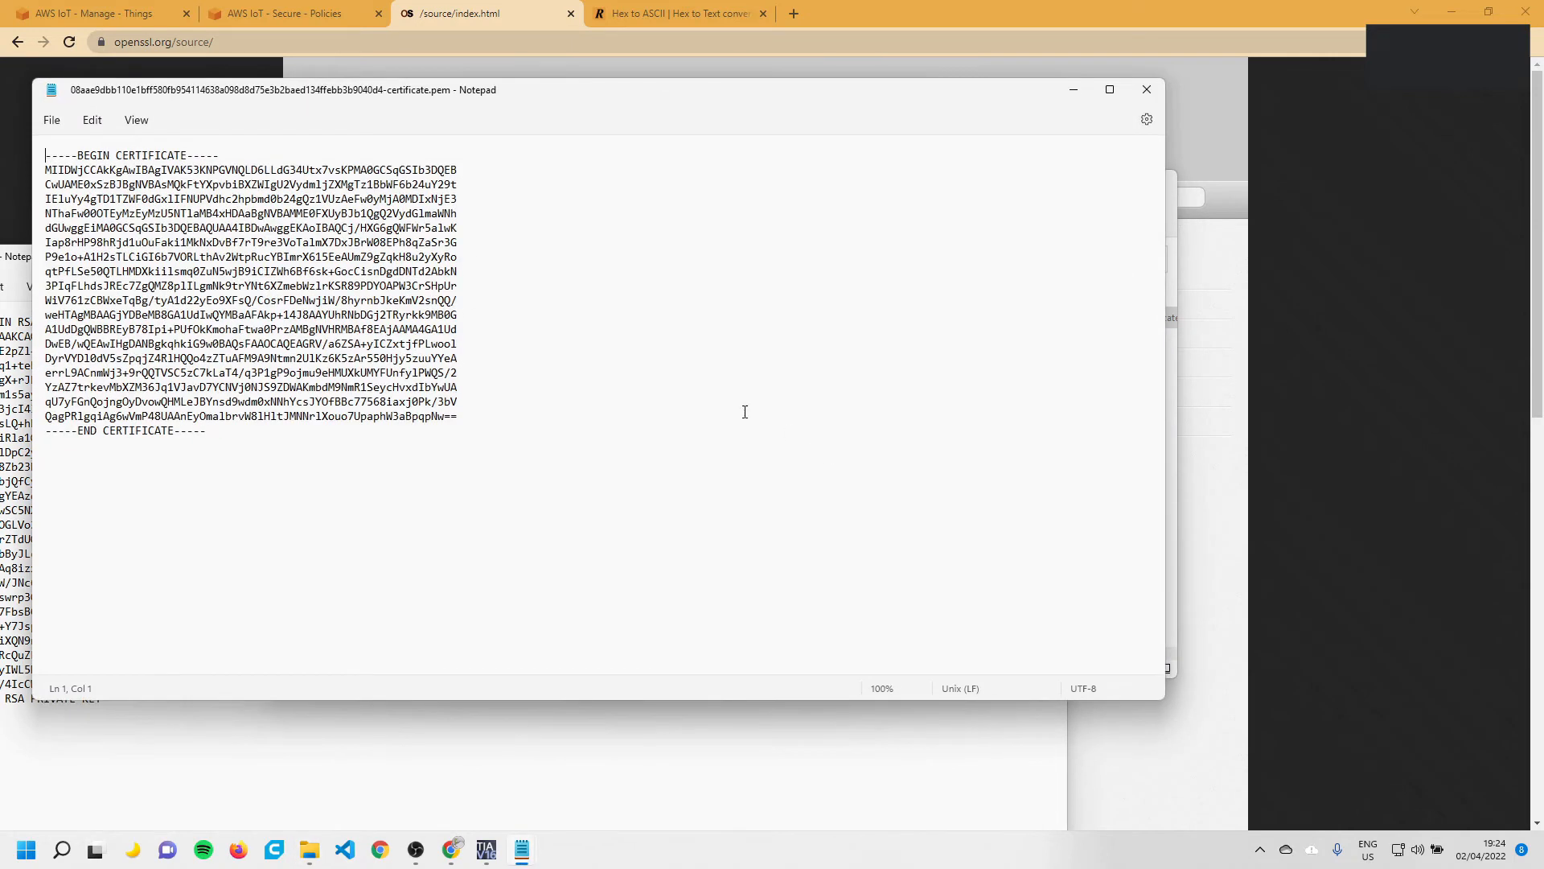
left_click_drag(266, 464, 24, 152)
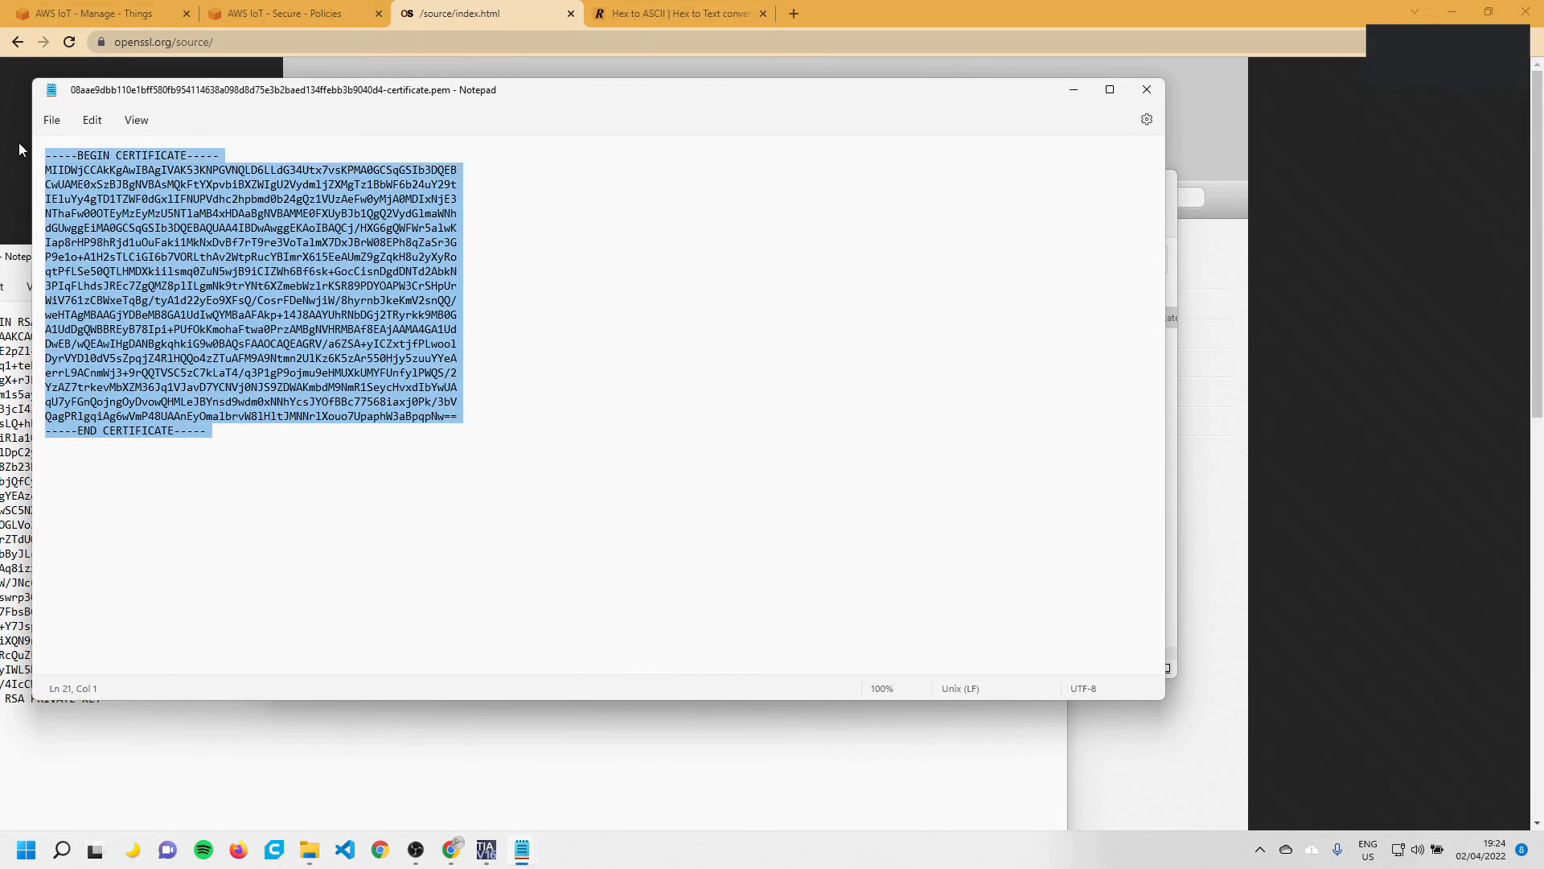
left_click_drag(906, 105, 1098, 524)
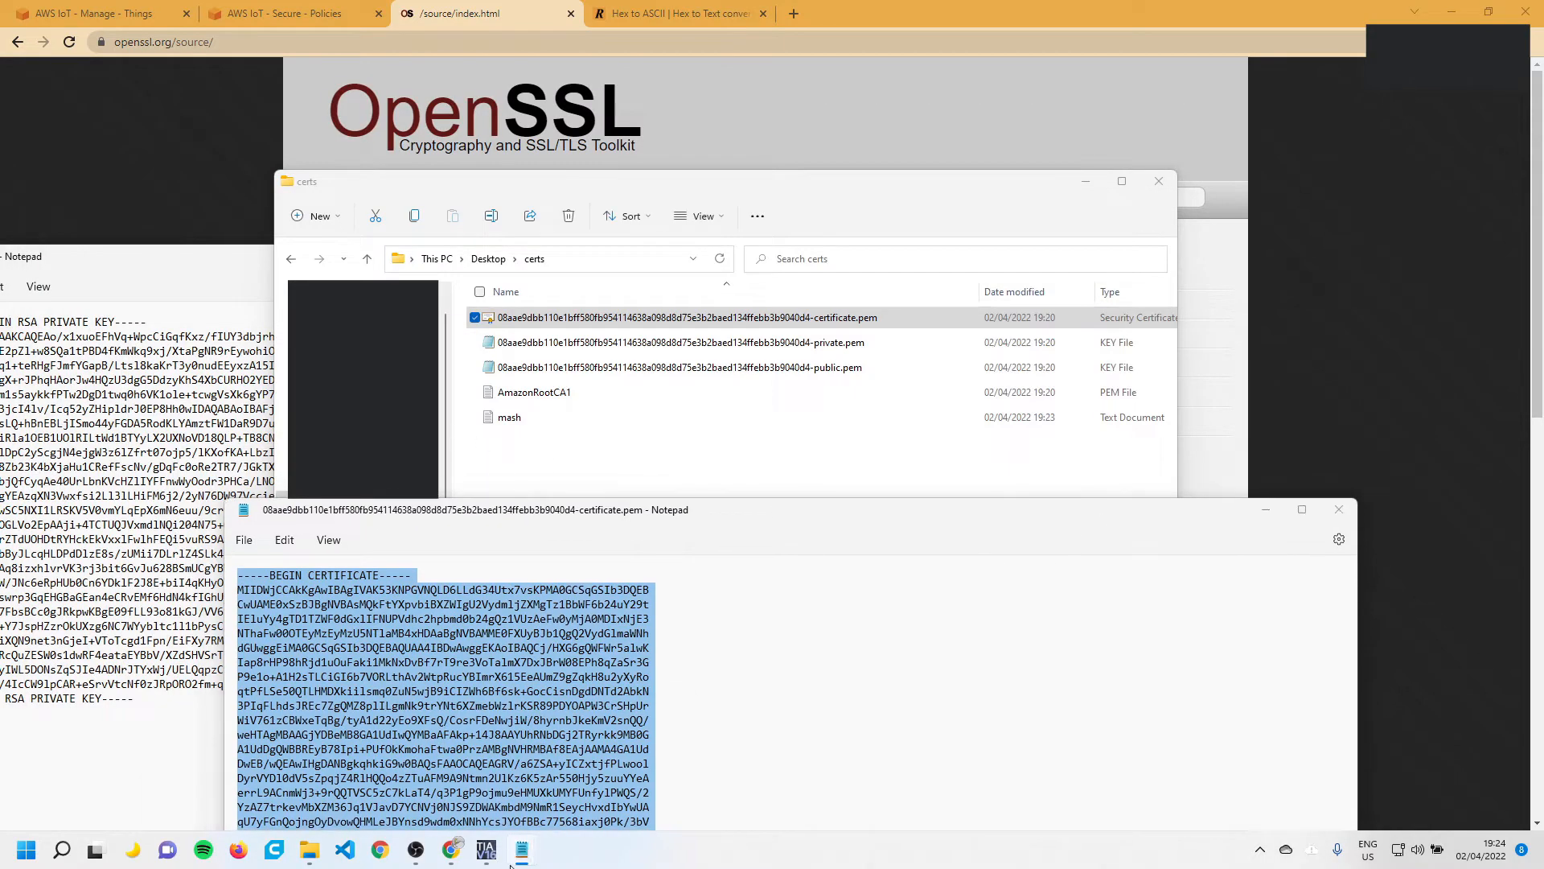
Paste the certificate text below the private key in the mash document, separated by a blank line, and save the document
mouse_move(522, 850)
left_click(439, 764)
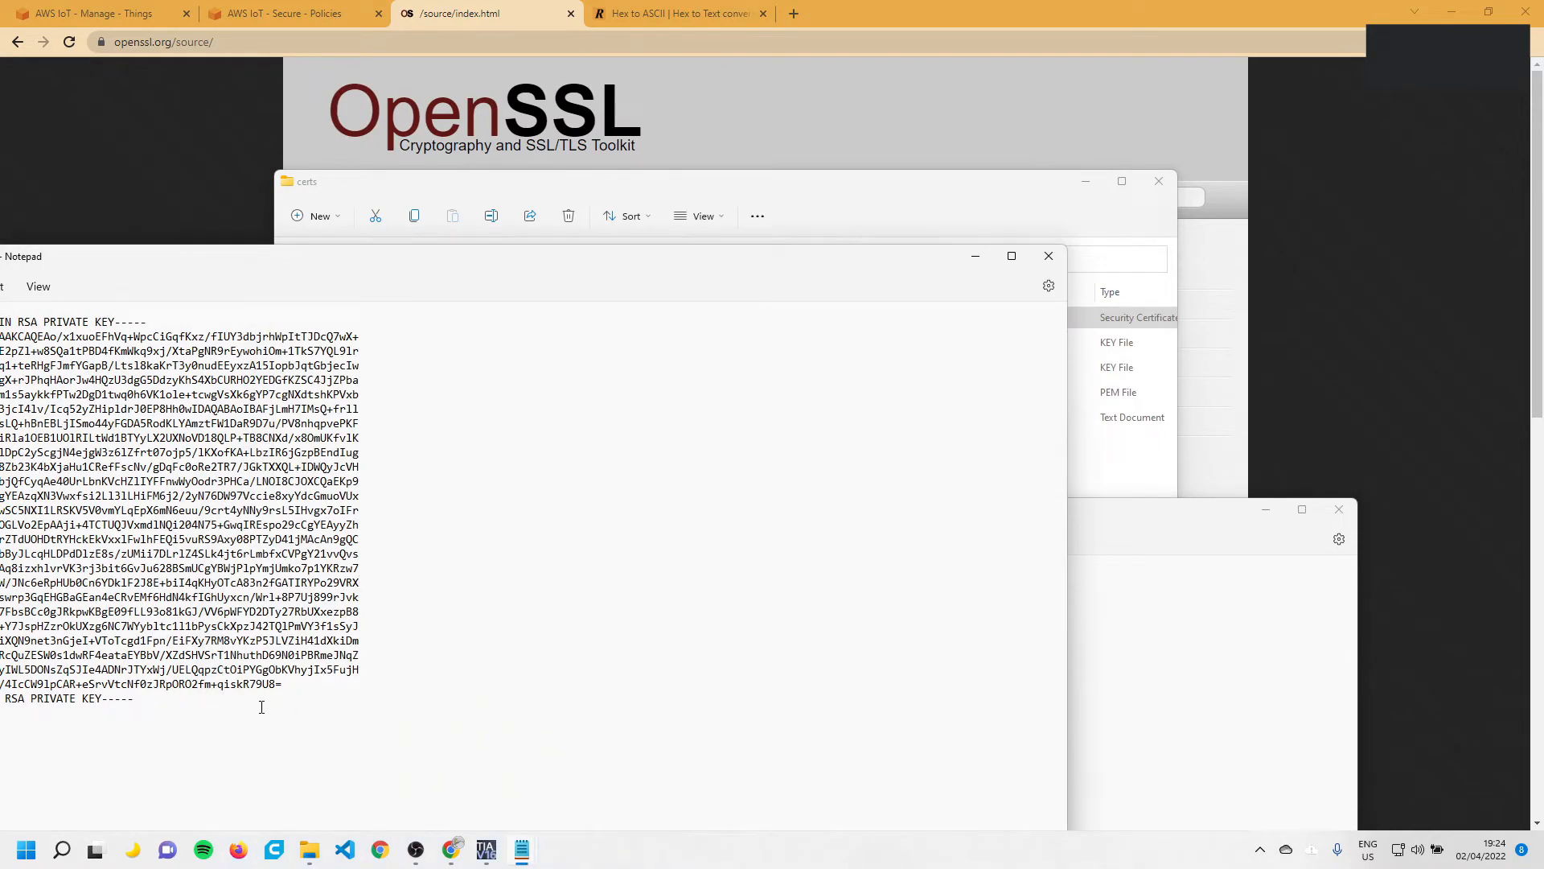
left_click_drag(361, 257, 660, 139)
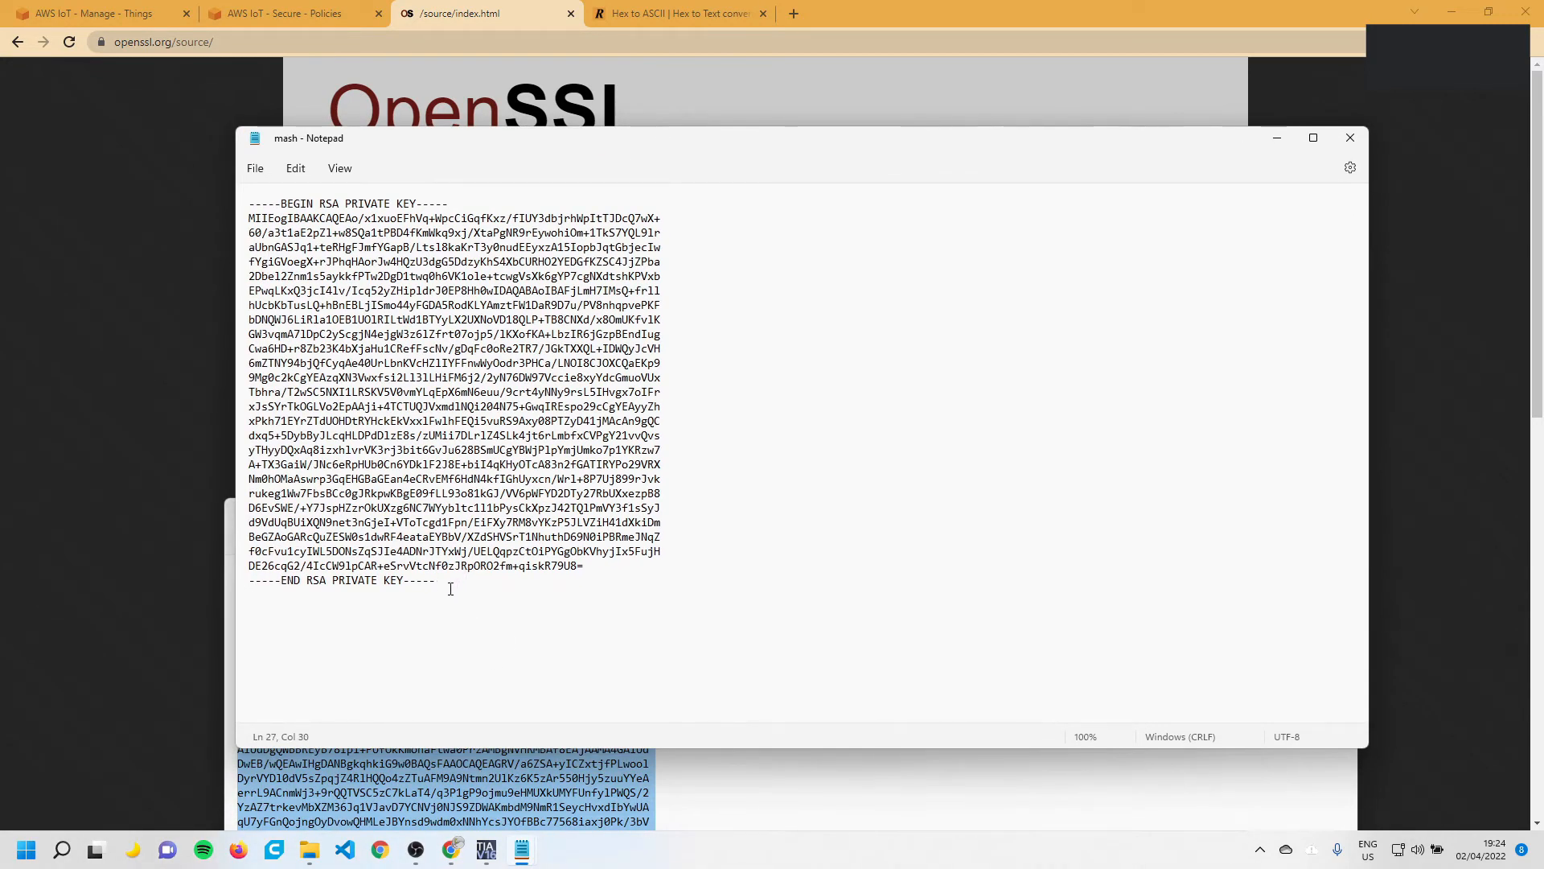
key("Delete")
key("Return")
key("ctrl+v")
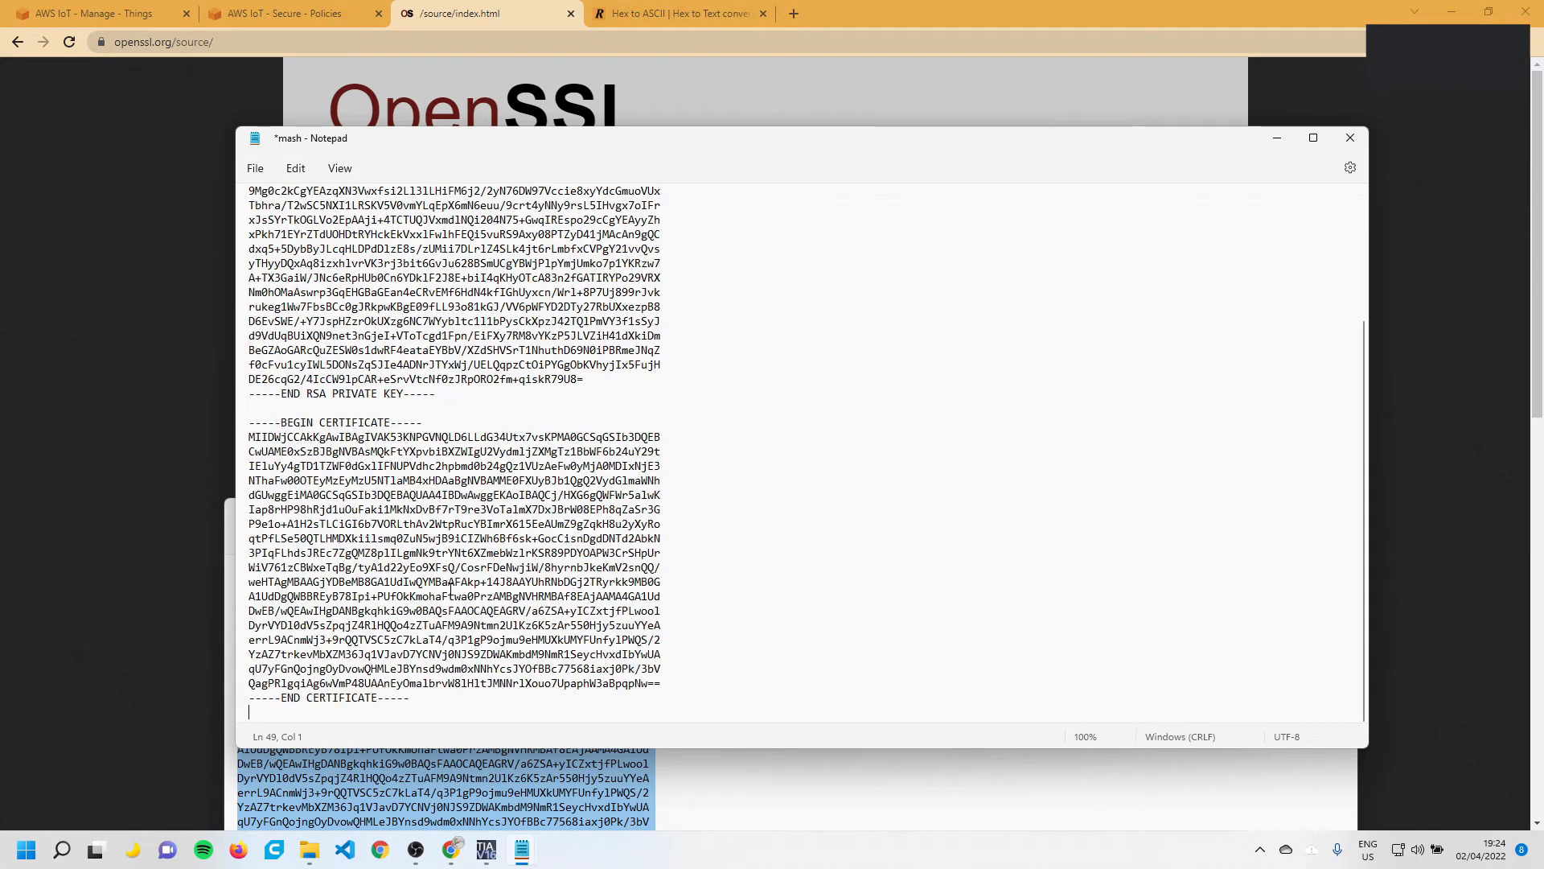
scroll(533, 580, "up", 2)
scroll(532, 581, "up", 3)
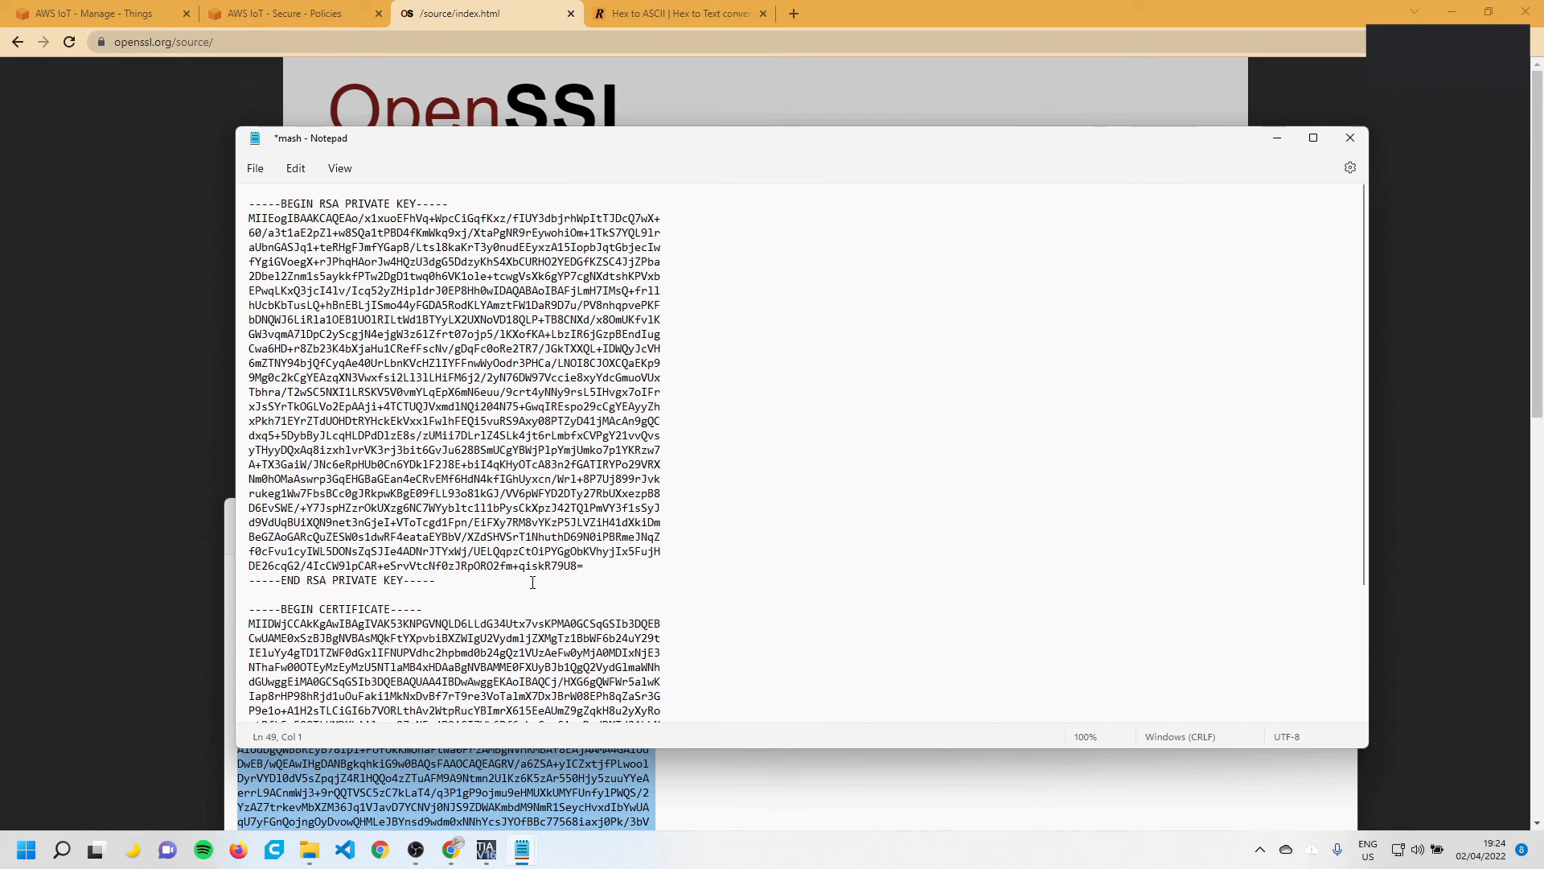
key("ctrl+s")
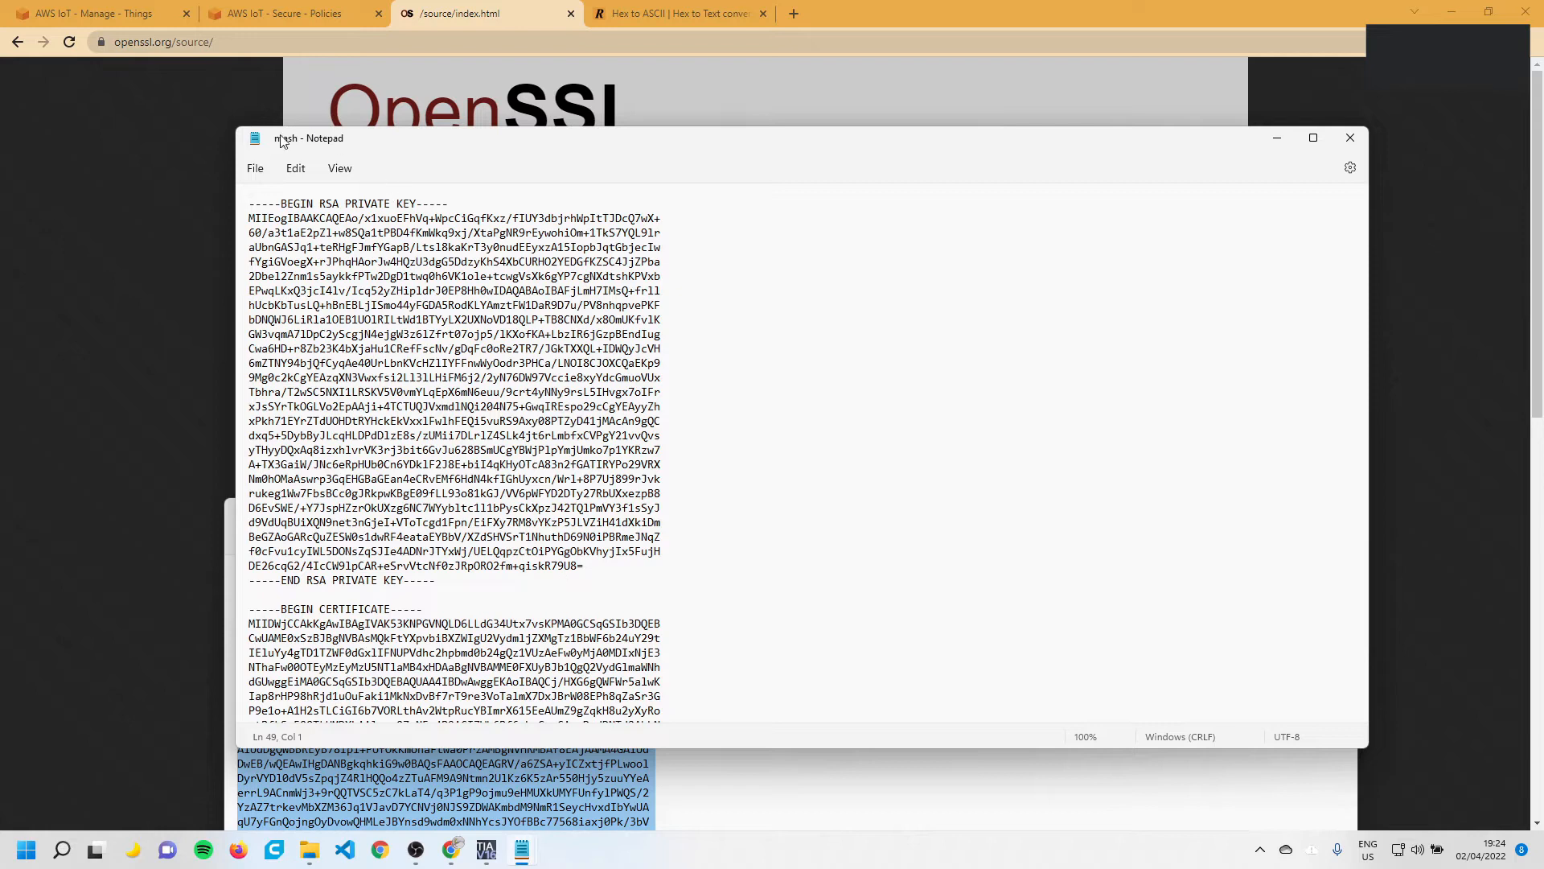
Review the private key and certificate sections of the mash document, and close it and the certificate file
scroll(634, 456, "down", 4)
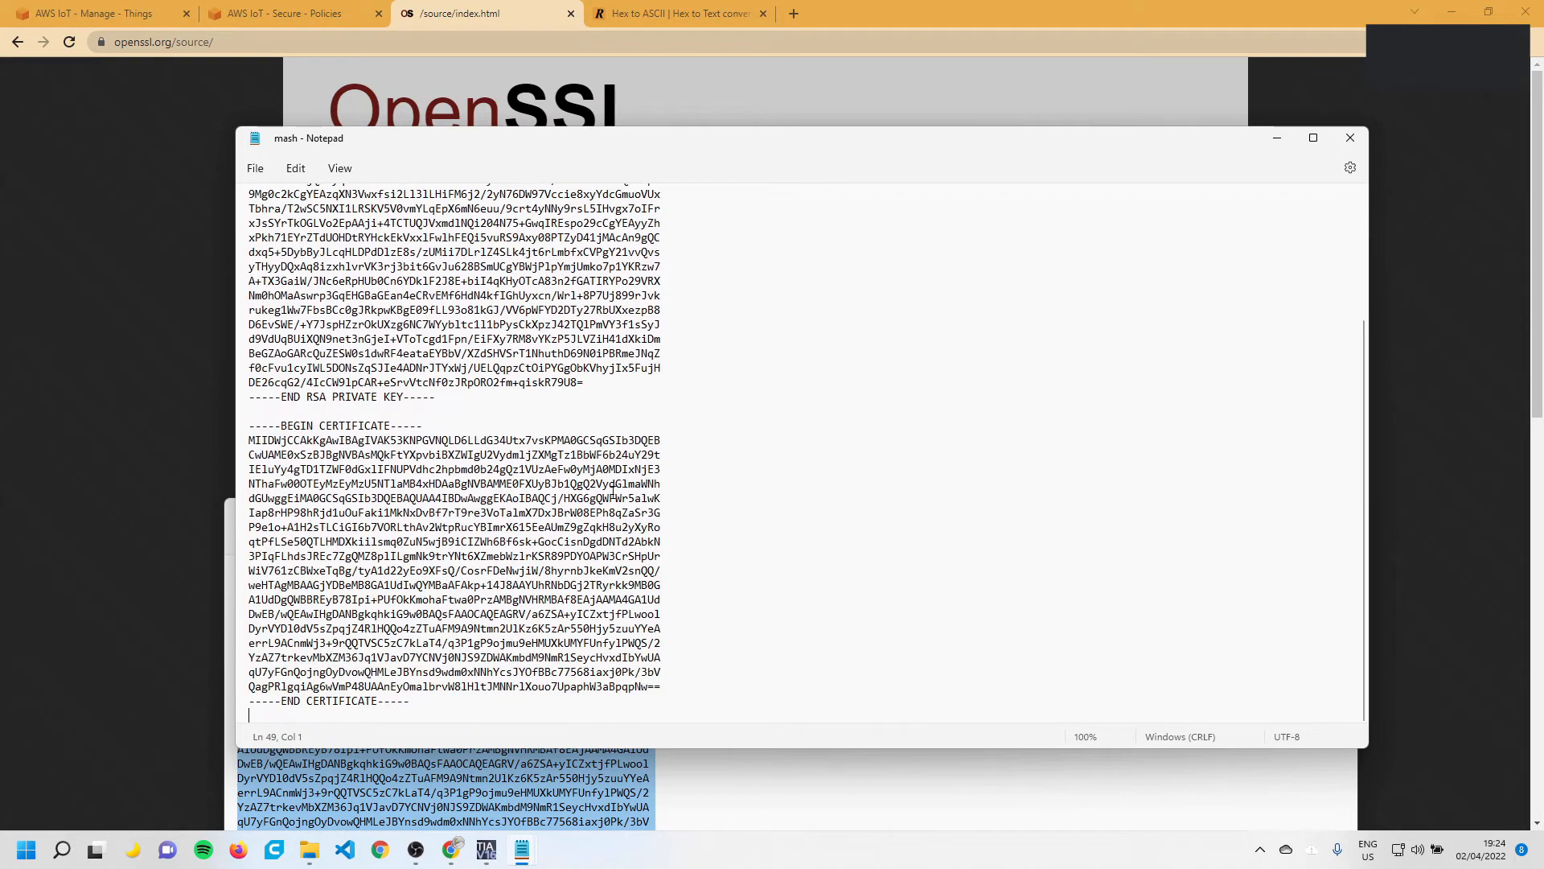
scroll(615, 493, "up", 4)
left_click_drag(512, 435, 437, 319)
scroll(546, 633, "down", 5)
left_click_drag(546, 633, 479, 570)
left_click(1045, 295)
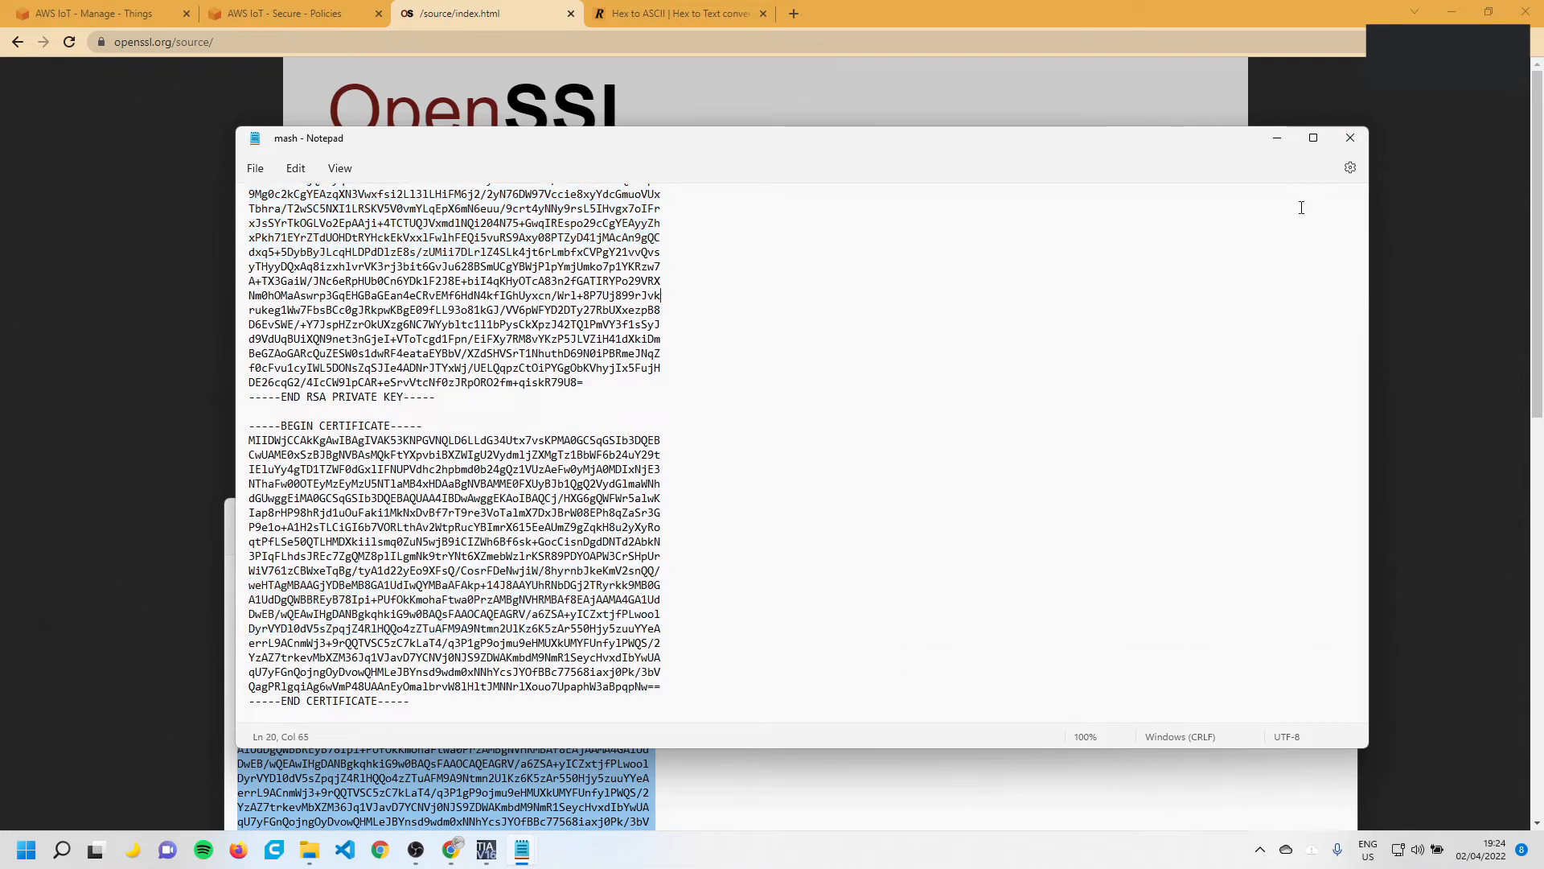
left_click(1350, 139)
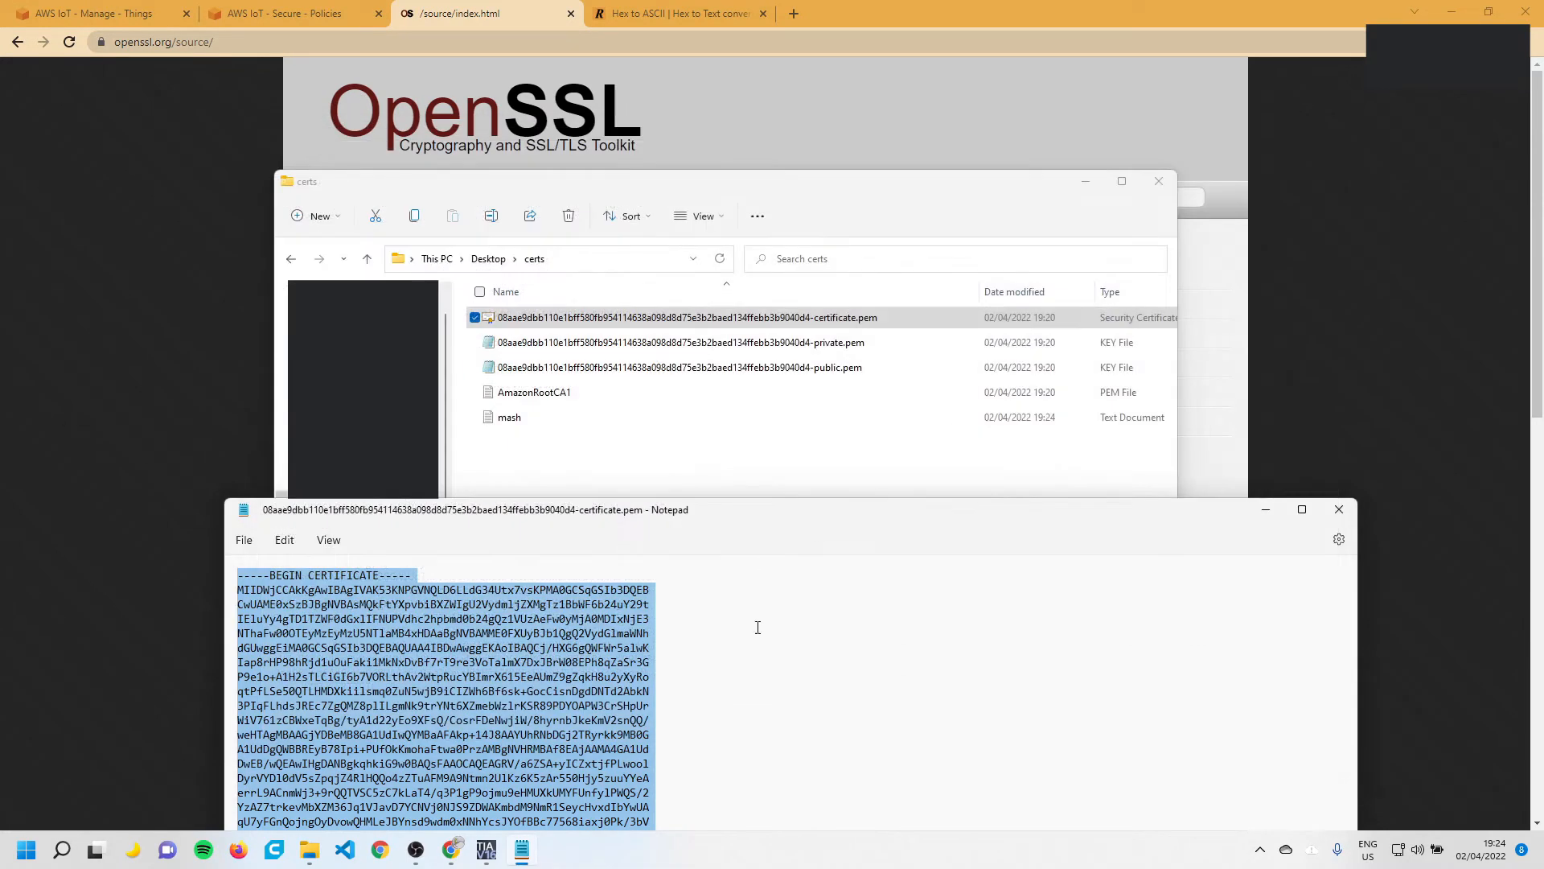
left_click(1339, 509)
left_click(632, 463)
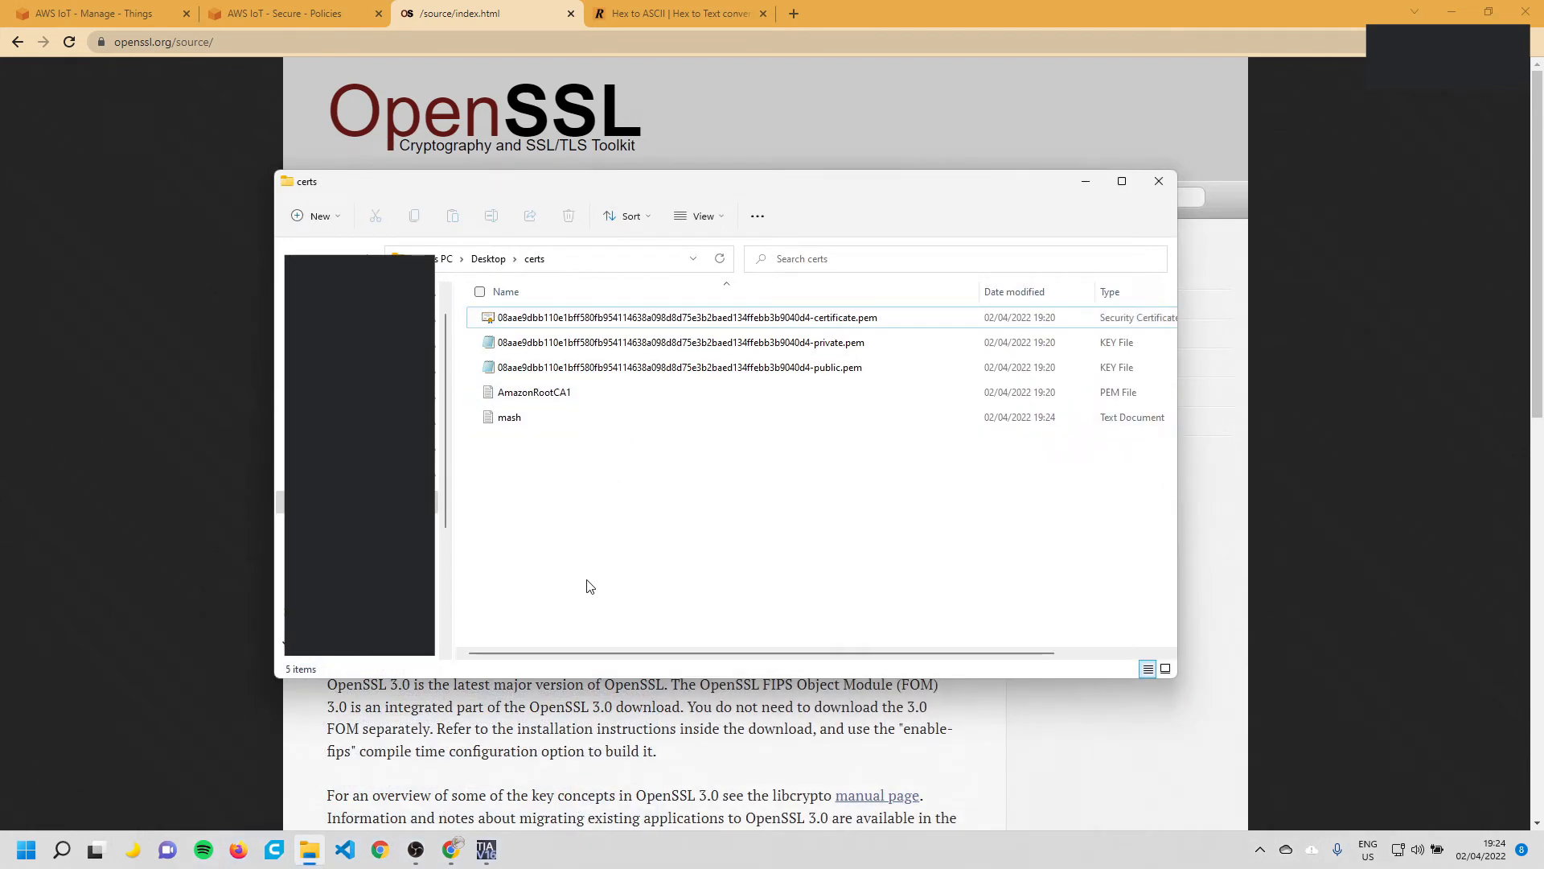
Search for cmd and run Command Prompt as administrator
left_click(11, 862)
type("cm")
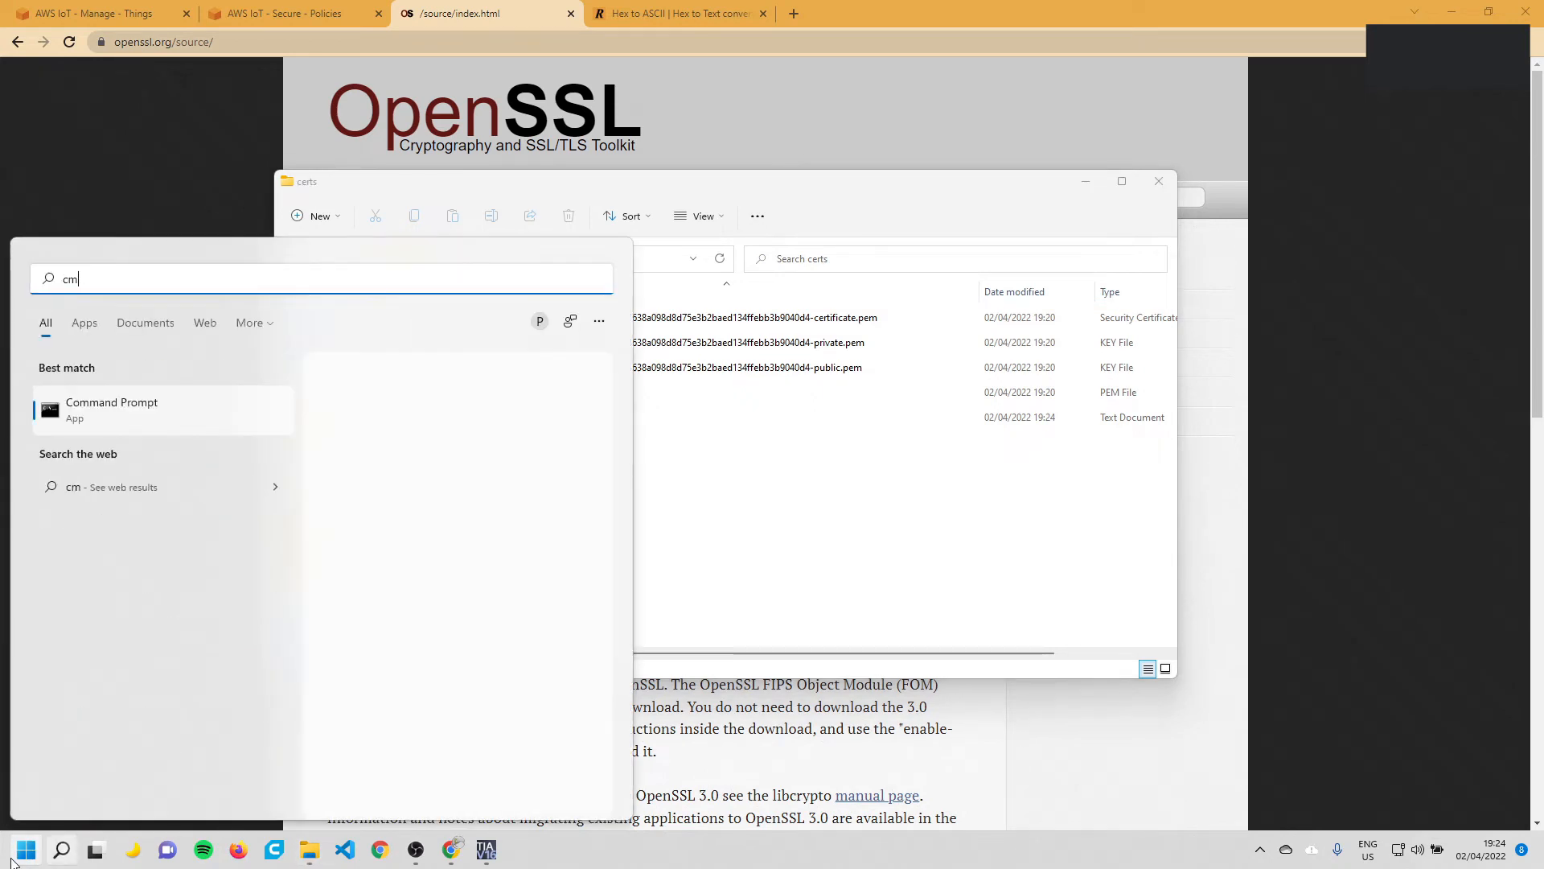
type("d")
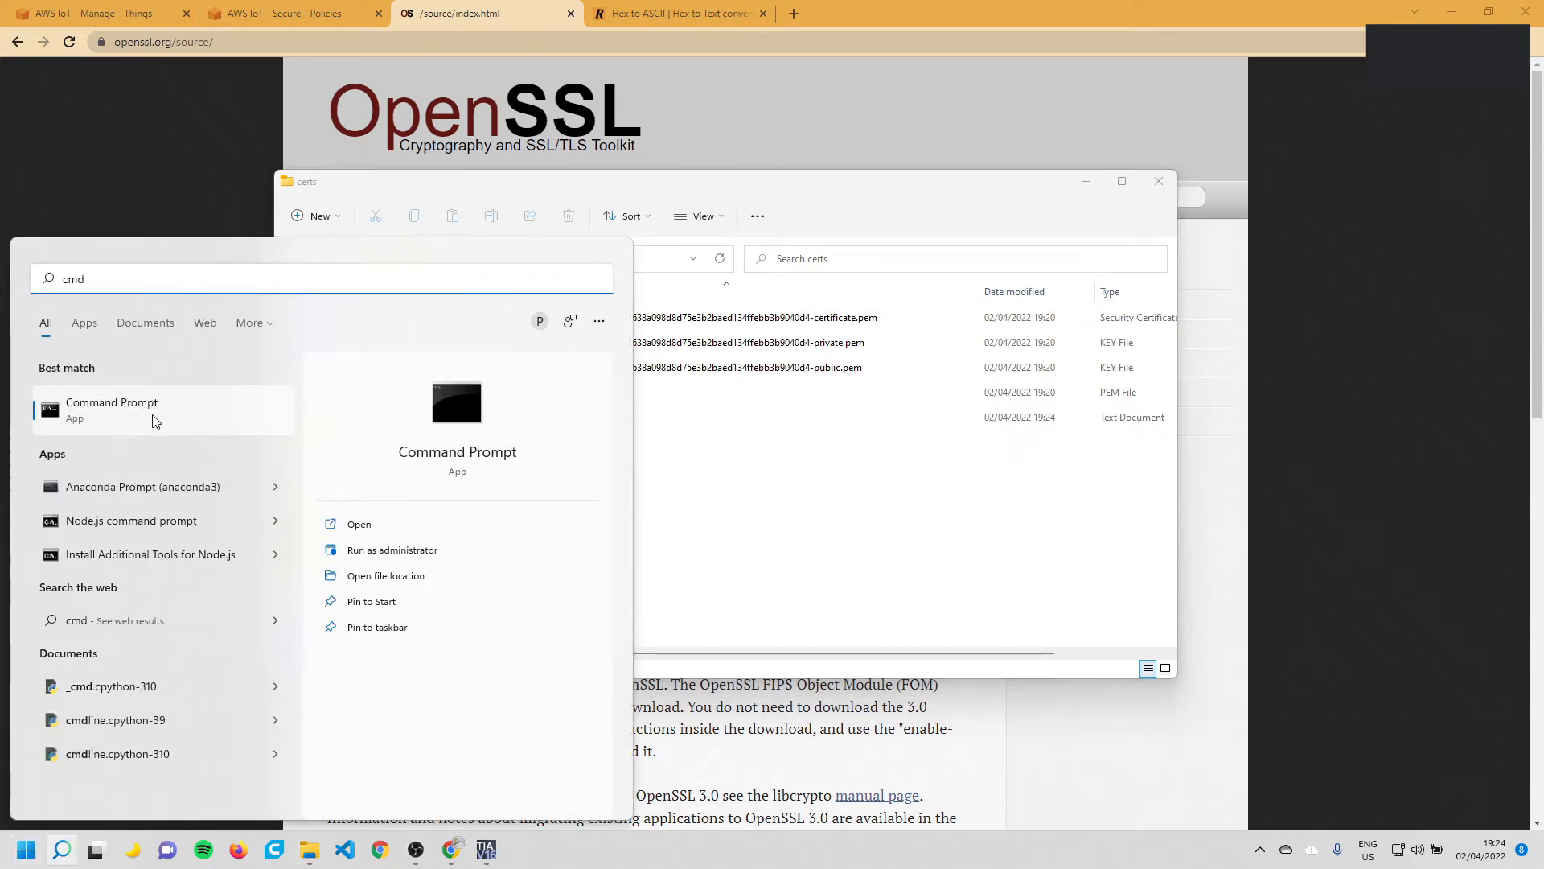
right_click(131, 412)
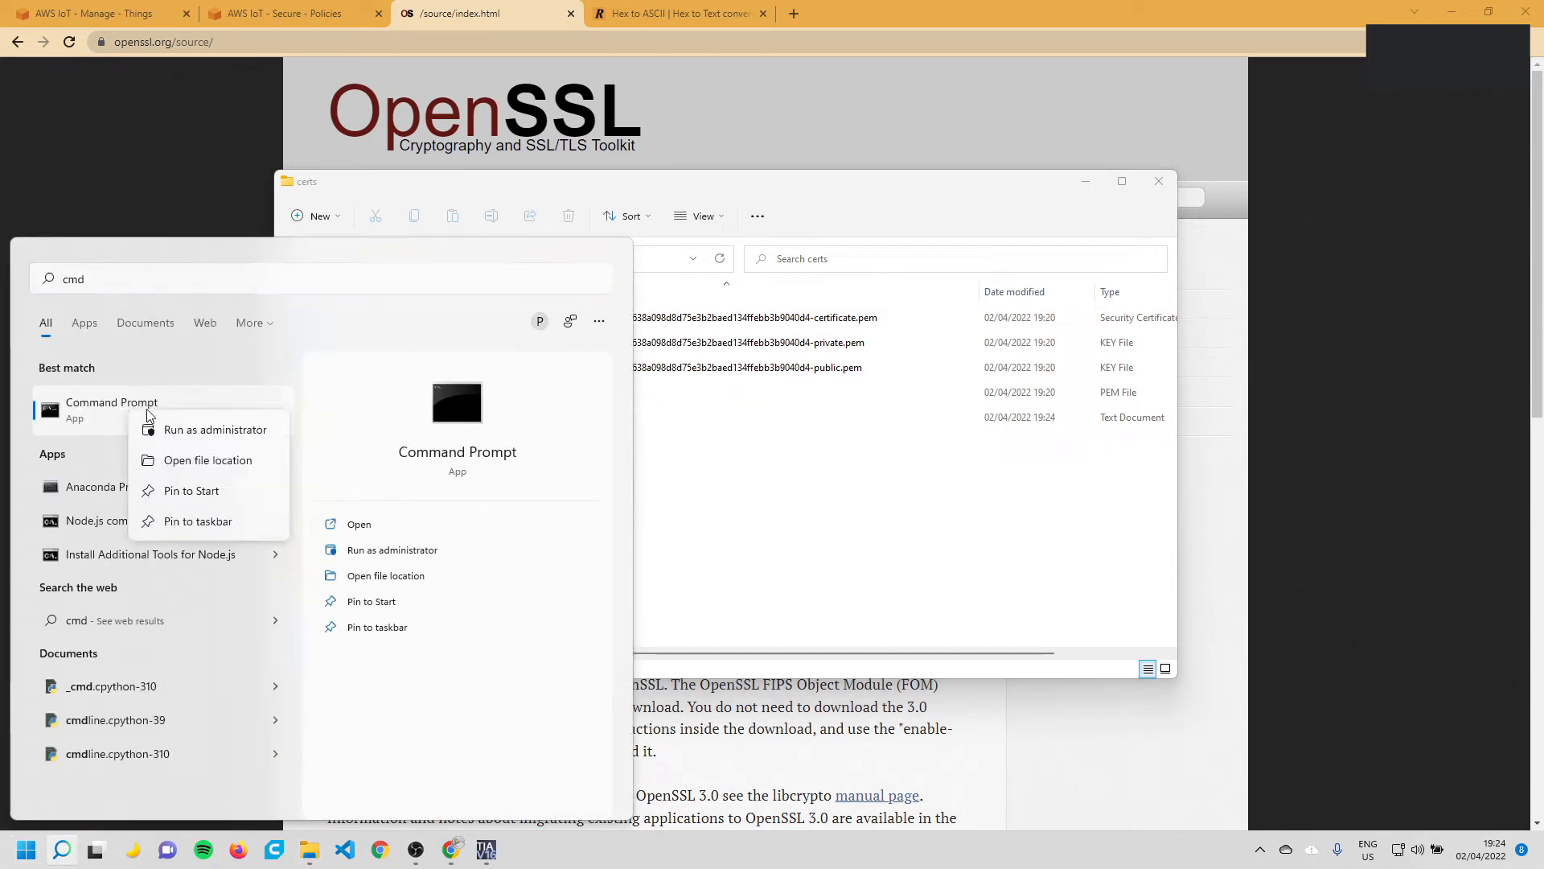
left_click(227, 435)
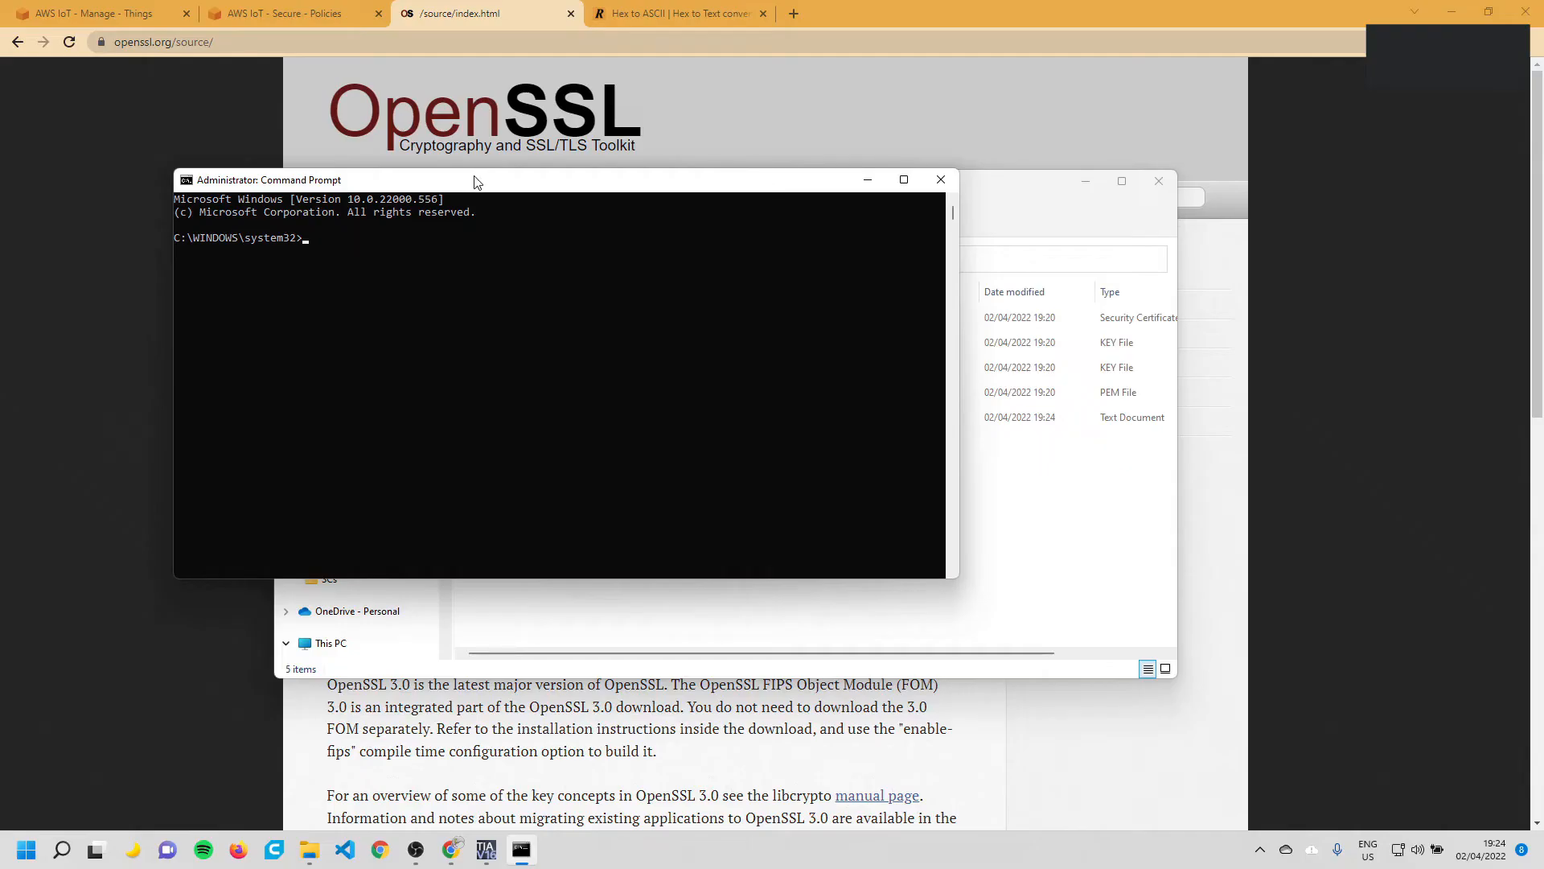
Change the Command Prompt directory to the certs folder on the Desktop using the folder's copied path
left_click_drag(476, 179, 913, 428)
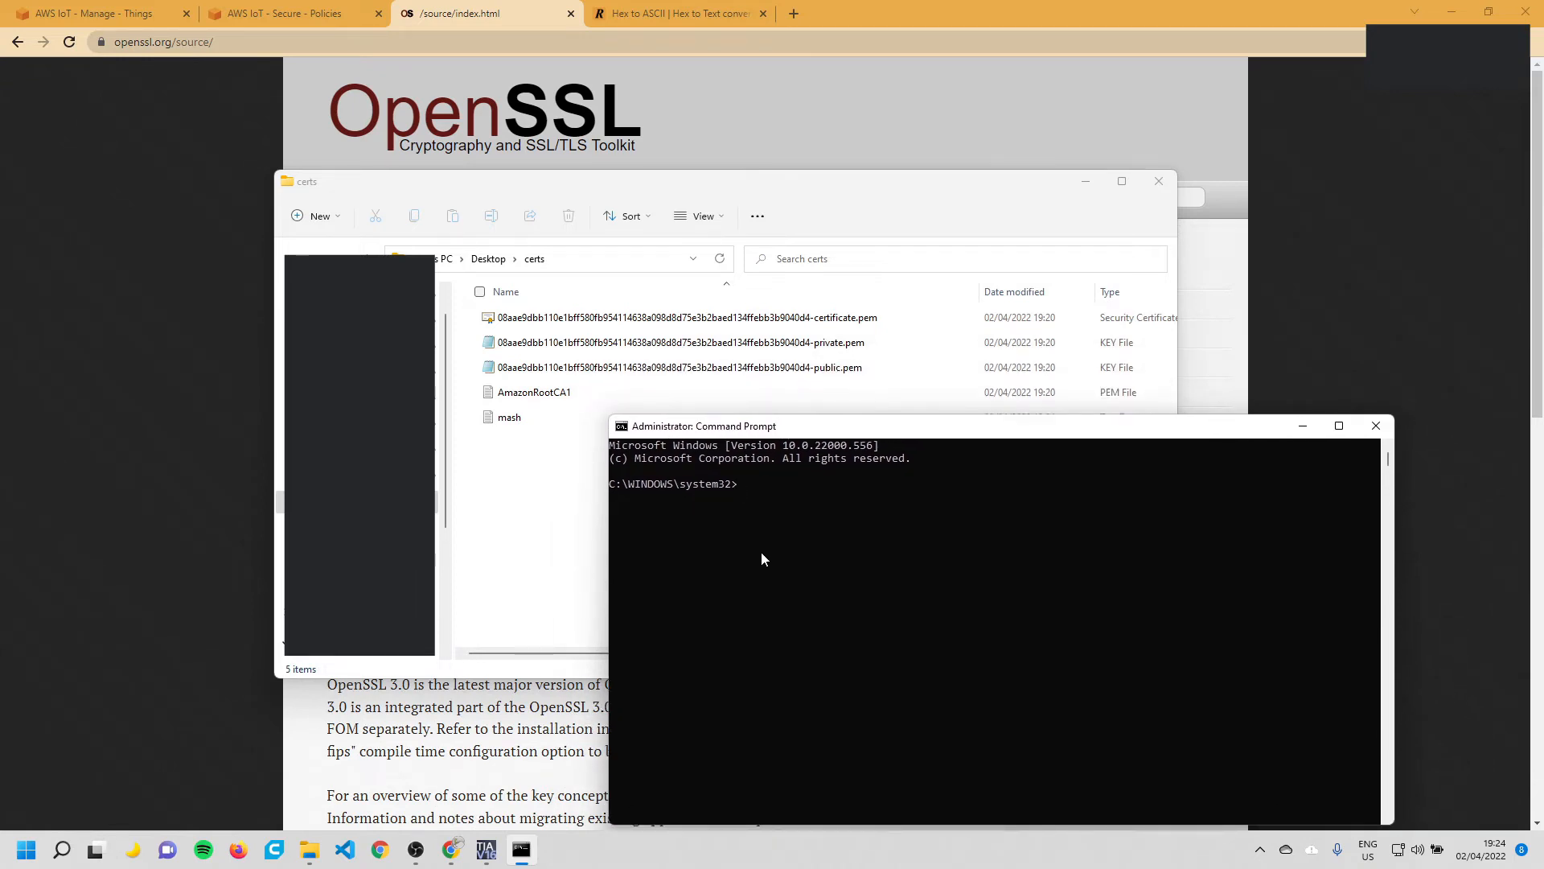
left_click(583, 259)
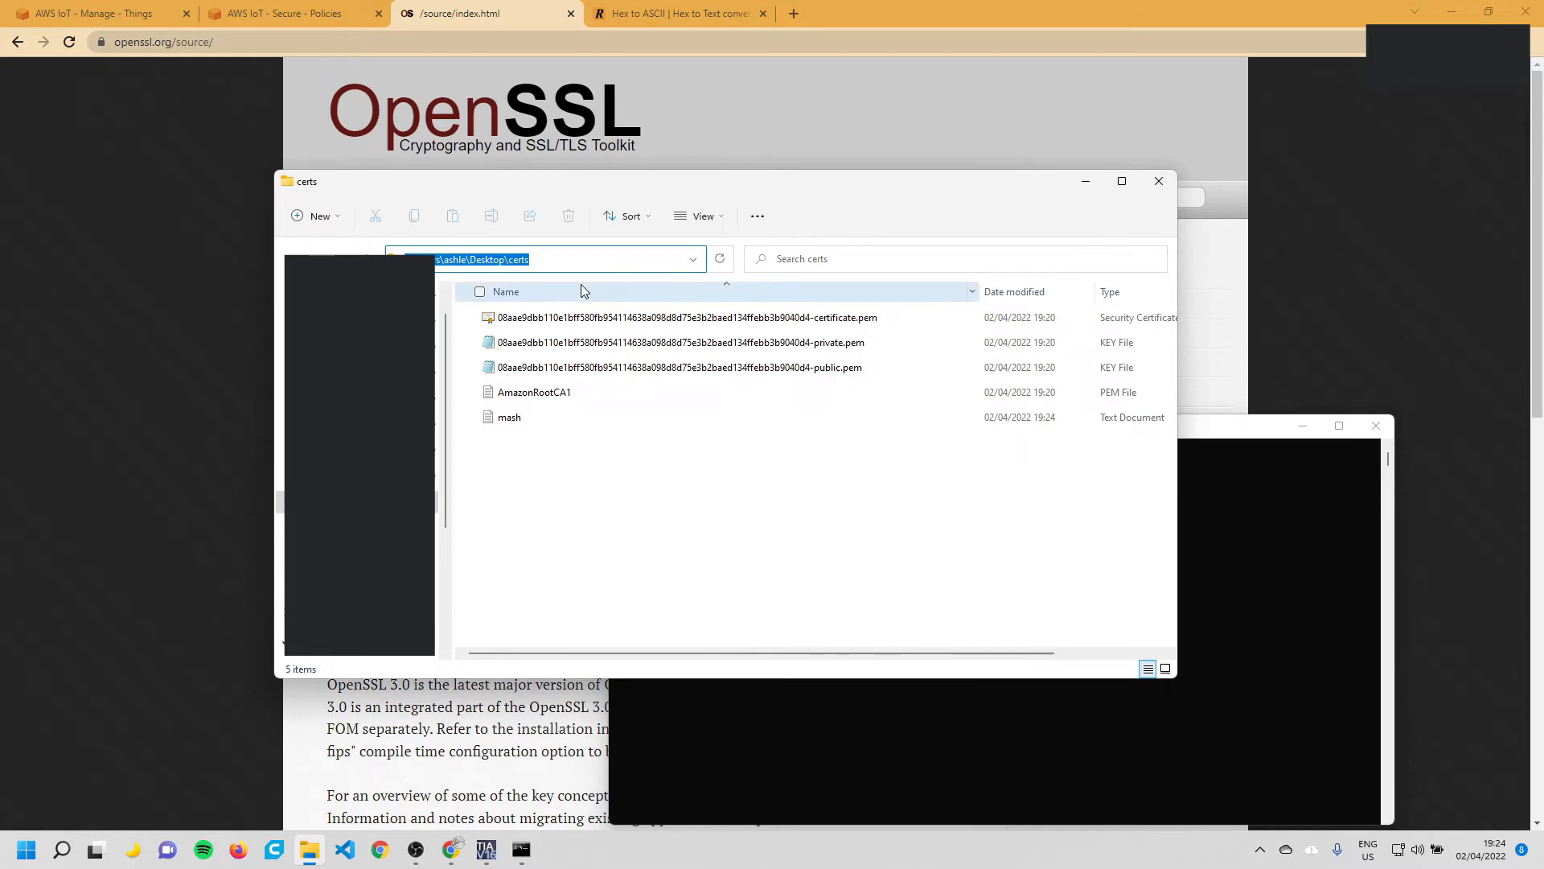
left_click(861, 744)
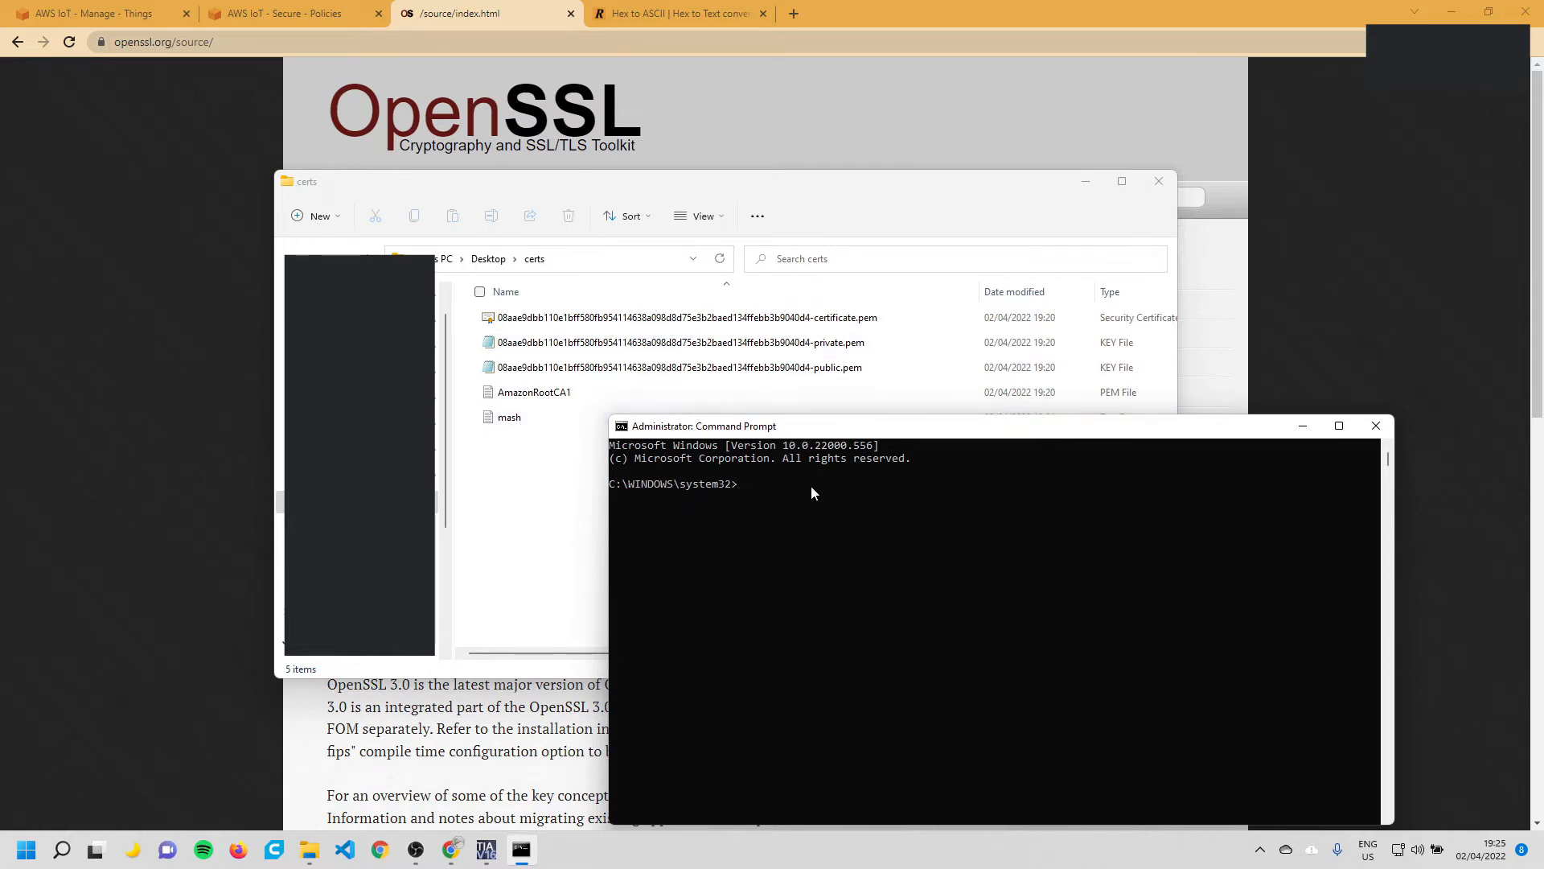
type("cd")
type("C:\\Users\\ashle\\Desktop\\certs")
key("Return")
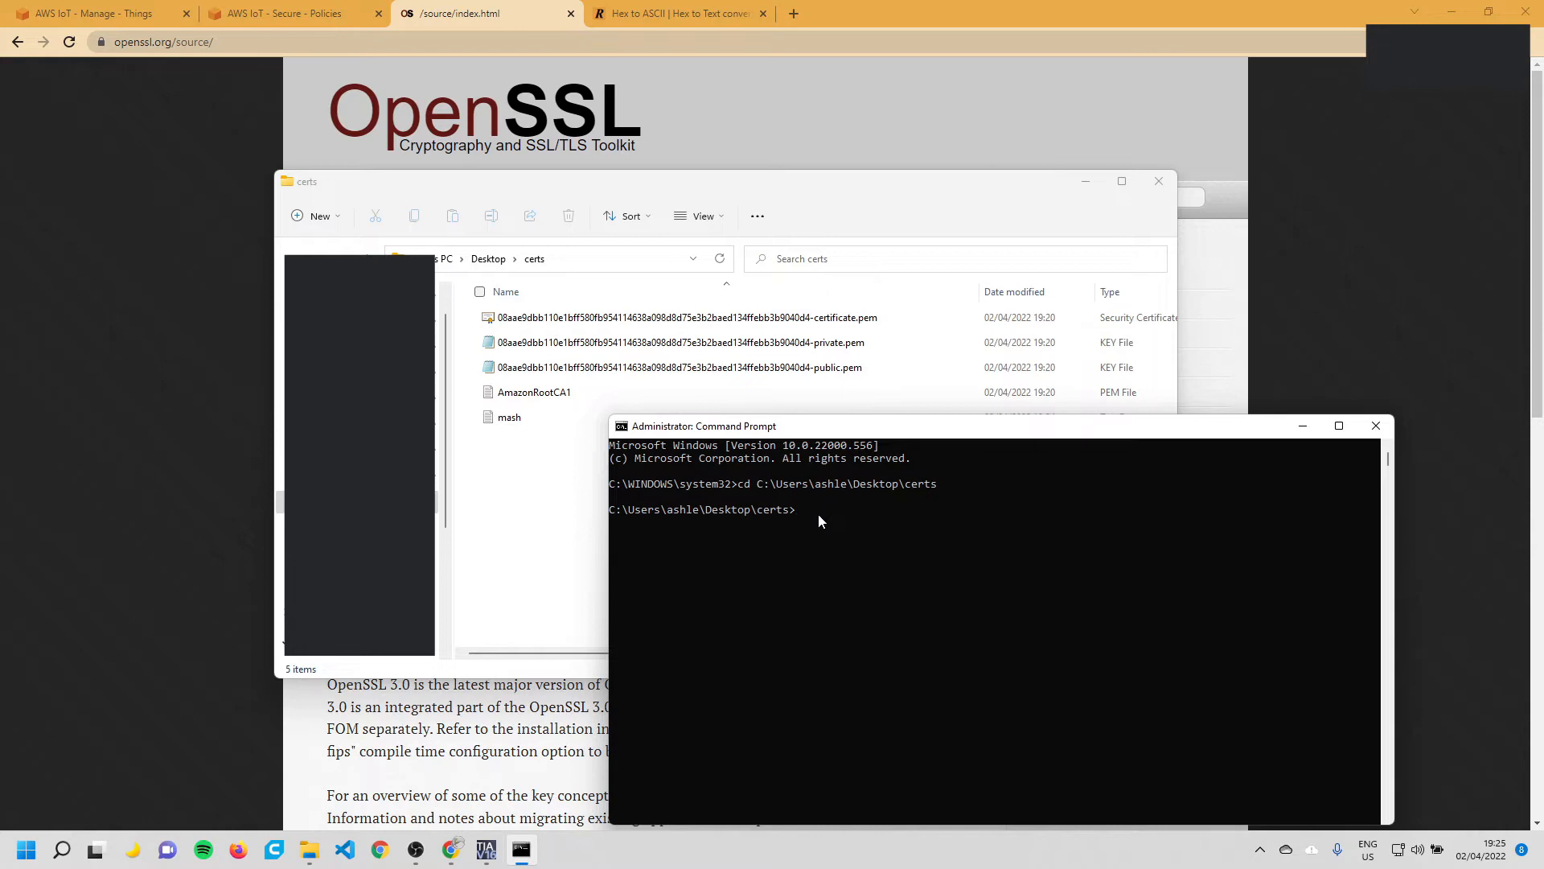
List the contents of the certs directory with dir and locate mash.txt in the listing
type("dir'")
key("BackSpace")
key("Return")
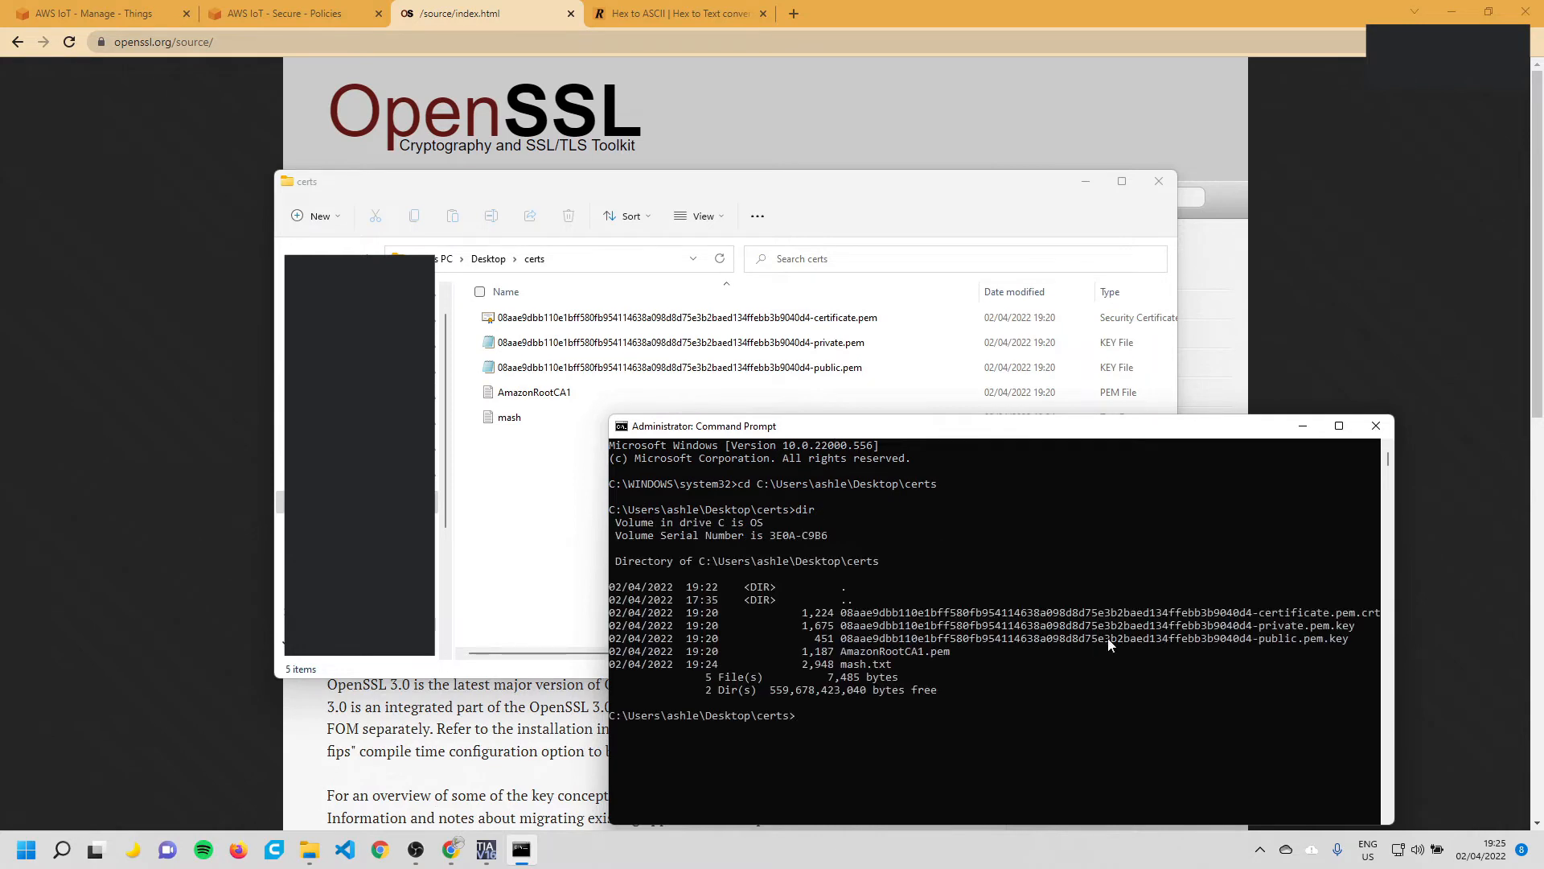
left_click_drag(904, 665, 842, 668)
left_click(857, 715)
left_click(812, 705)
left_click(797, 713)
key("Escape")
Start openssl in the certs directory, and reposition and enlarge the Command Prompt window
type("opensssl")
key("Return")
left_click_drag(1076, 434, 946, 148)
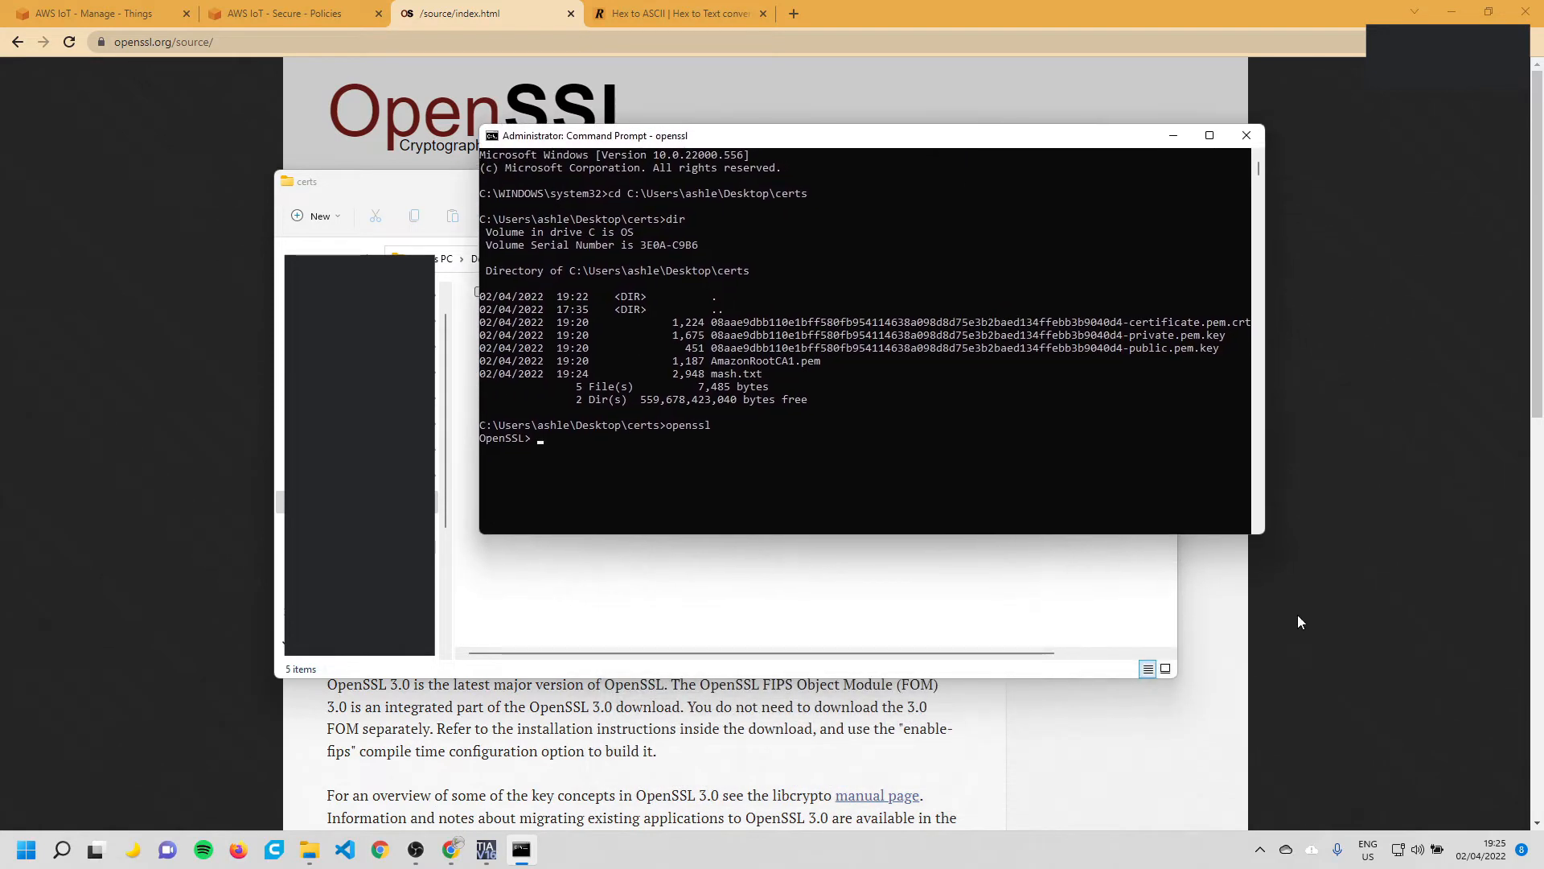
left_click_drag(1265, 532, 1328, 625)
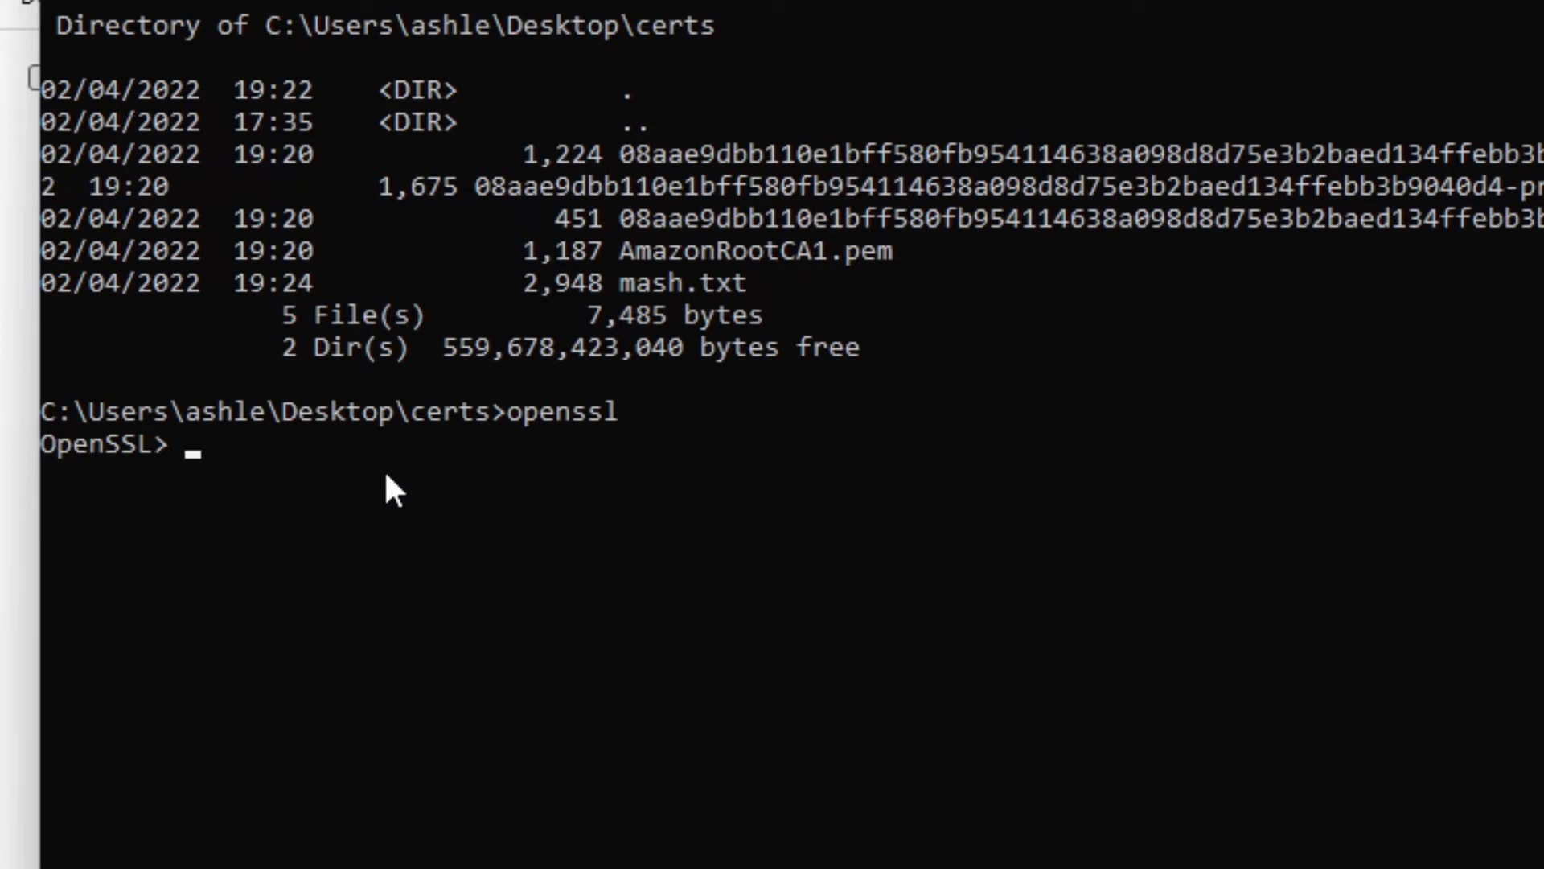
Run the OpenSSL command pkcs12 -export -in mash.txt -out PLC_Key.p12
type("pkcs12")
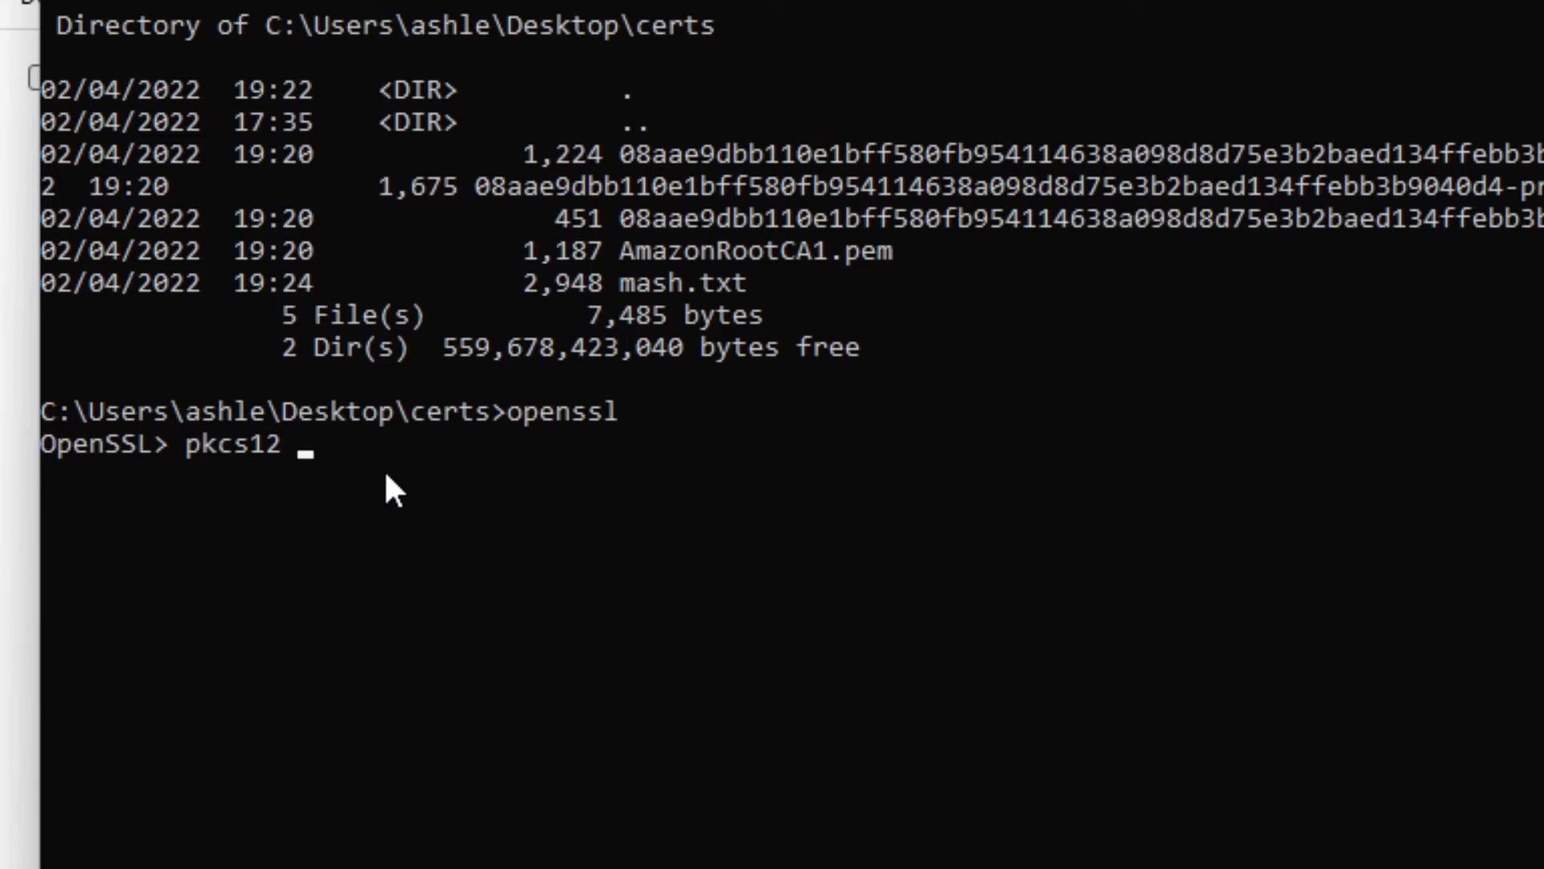
type("-export")
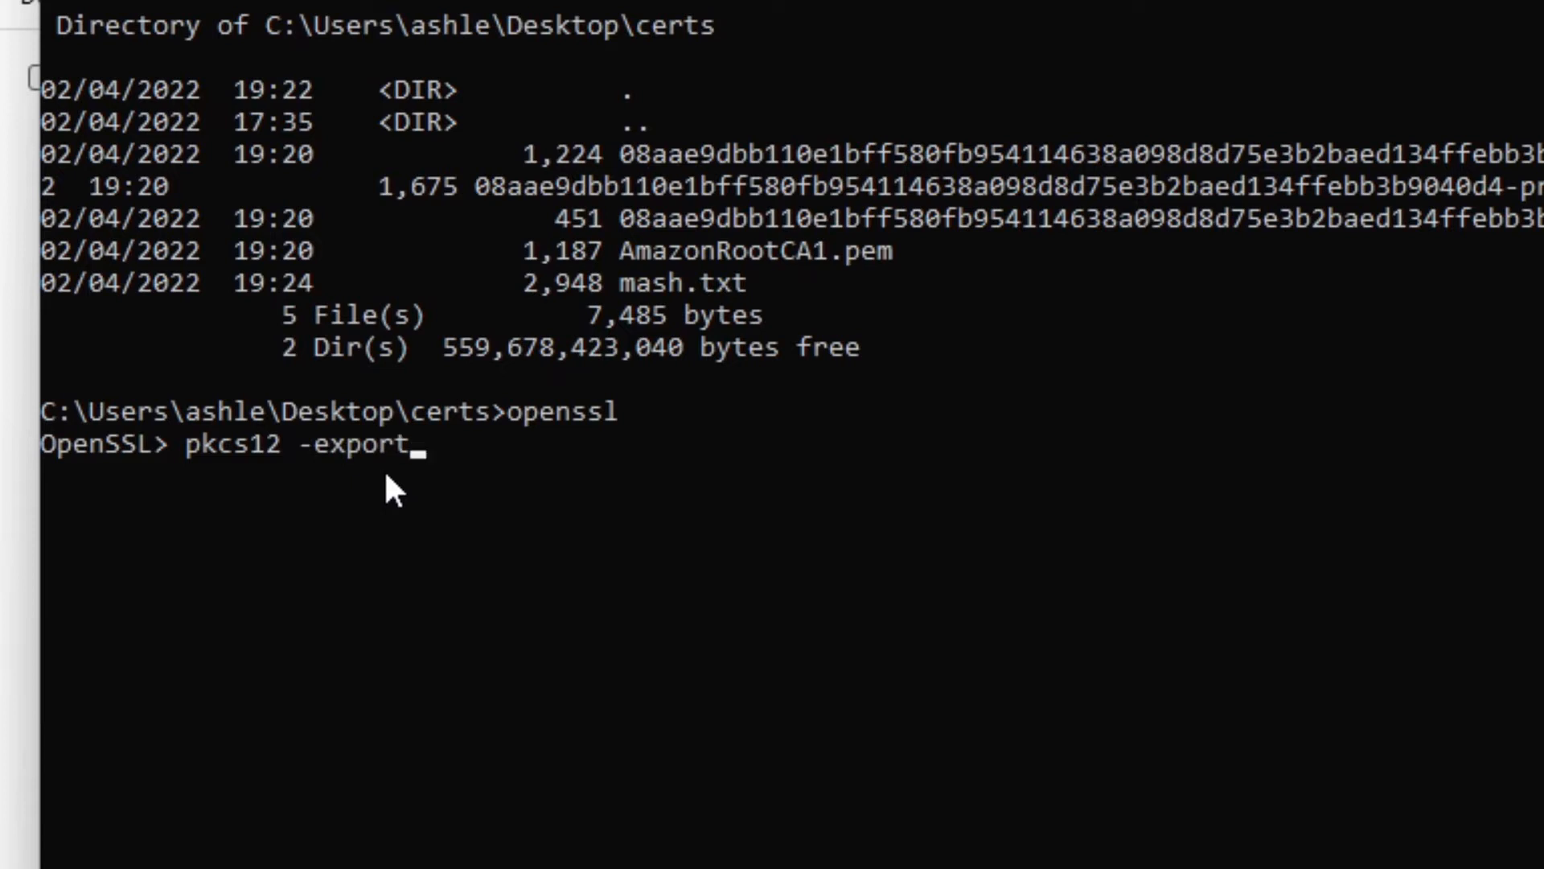
type(" -in mash.")
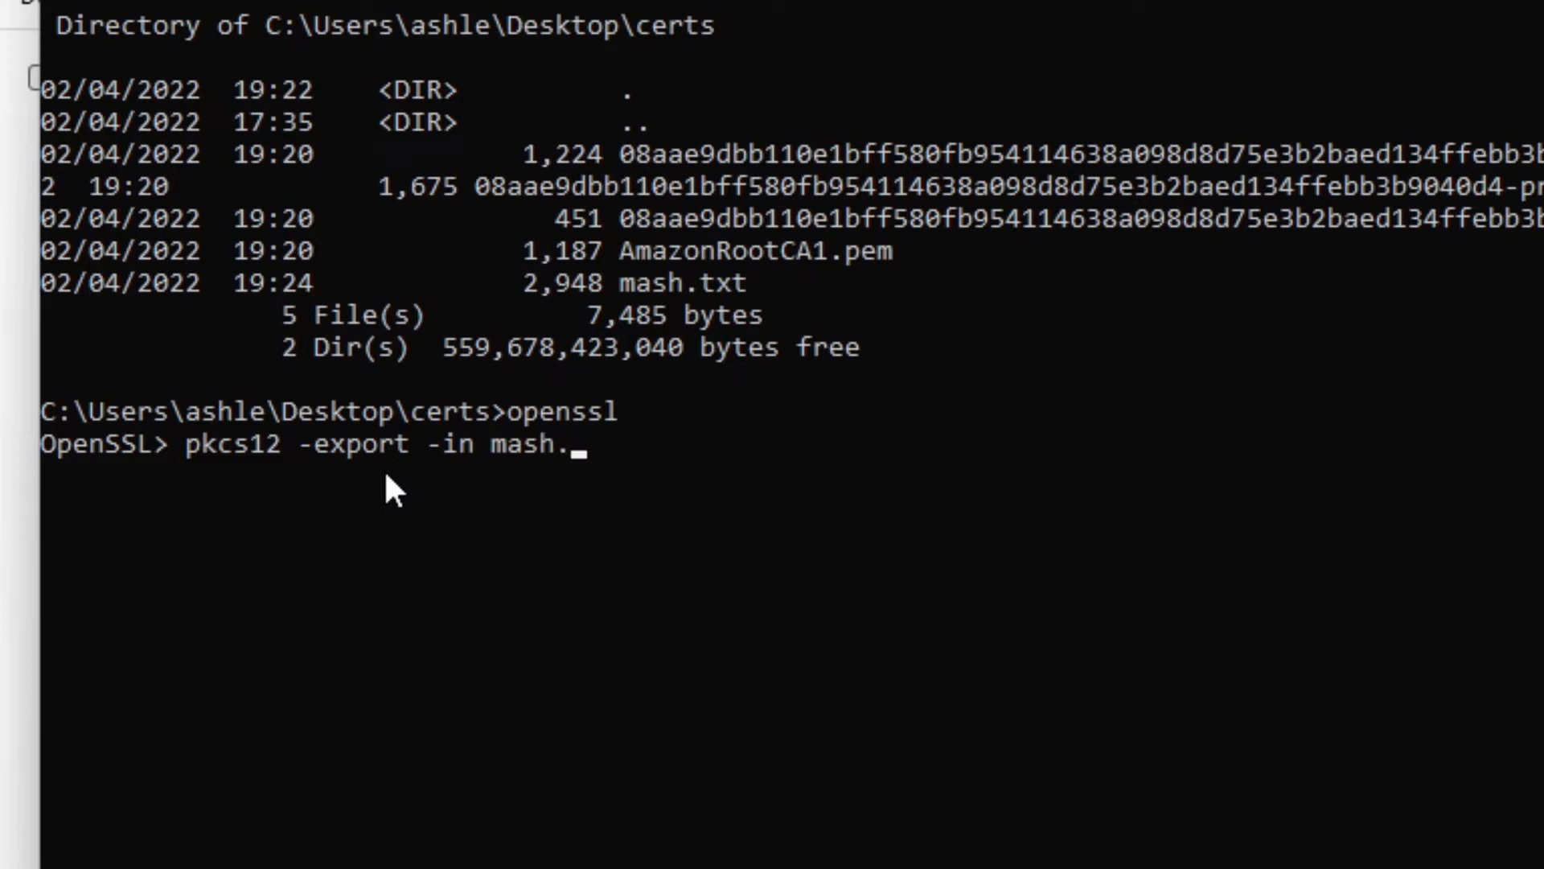
type("txt -out")
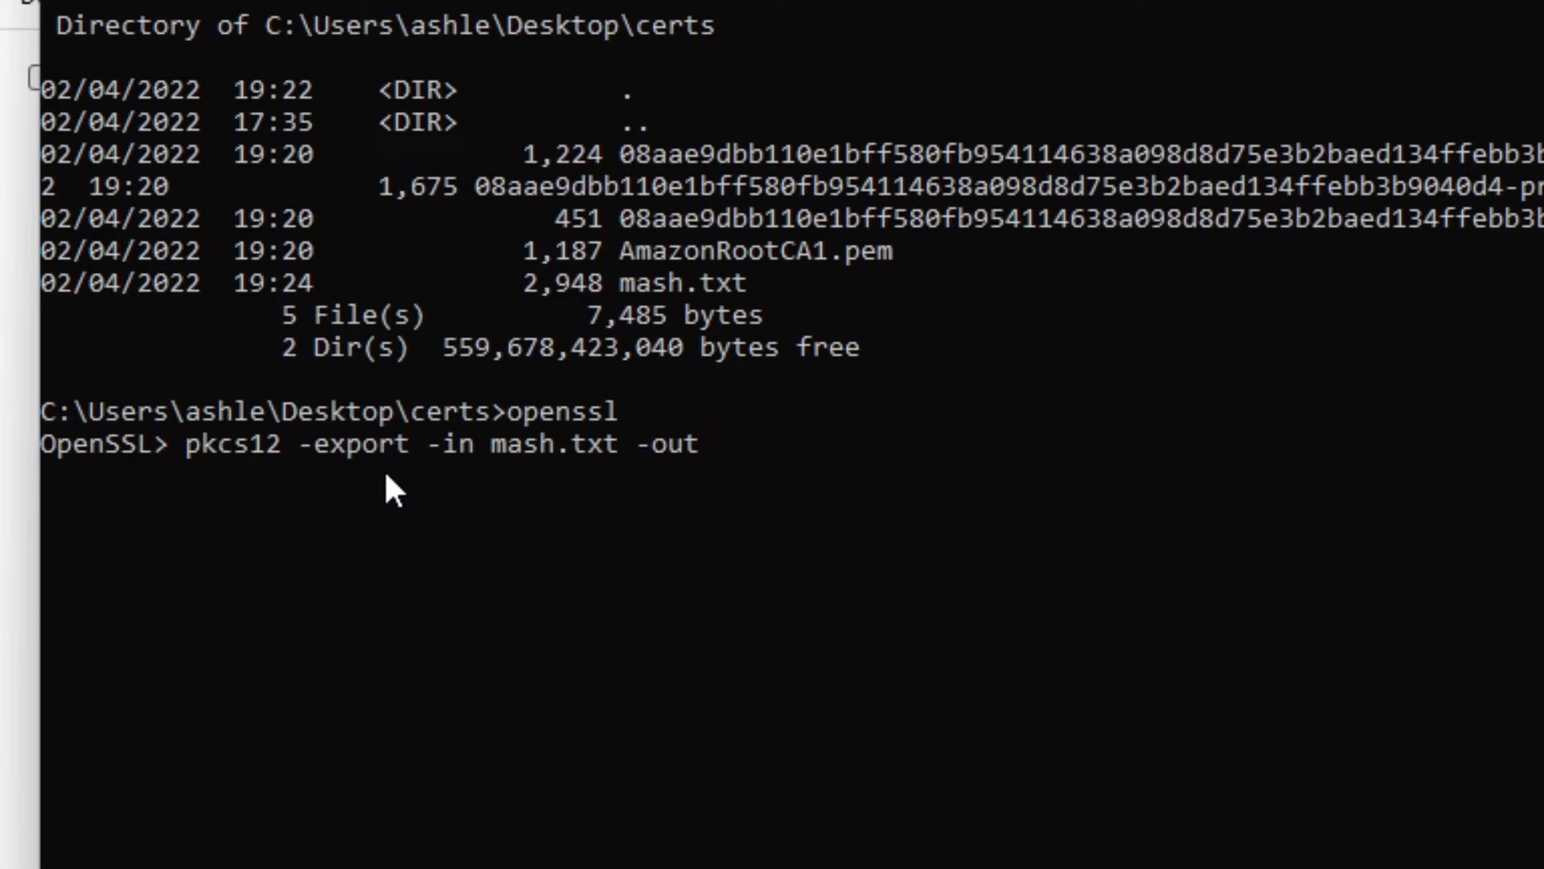
type("PLC_Key")
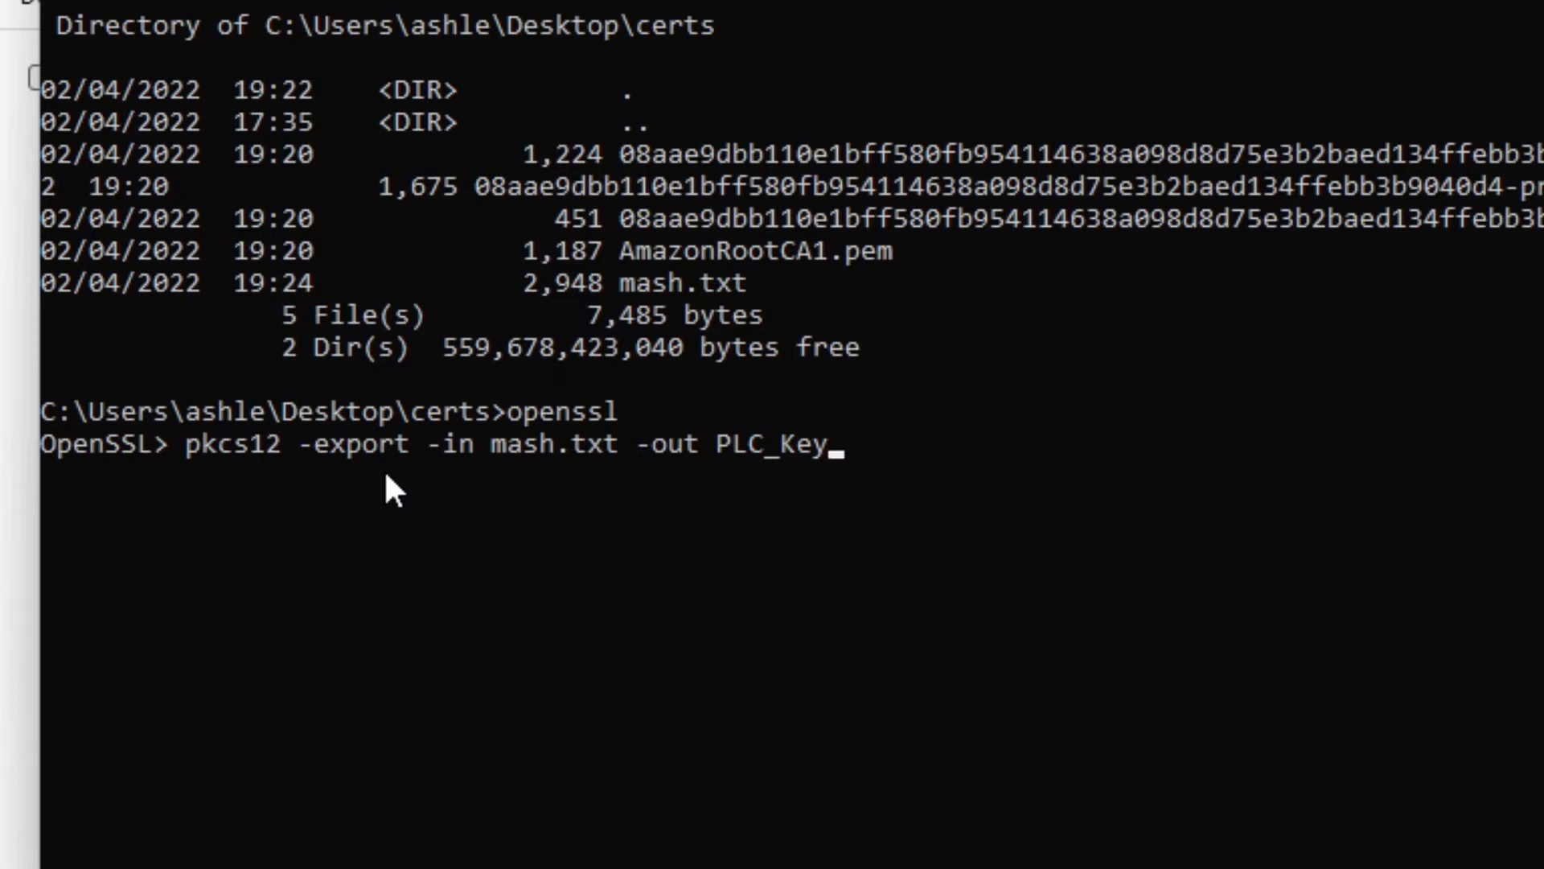
type(".p12")
key("Return")
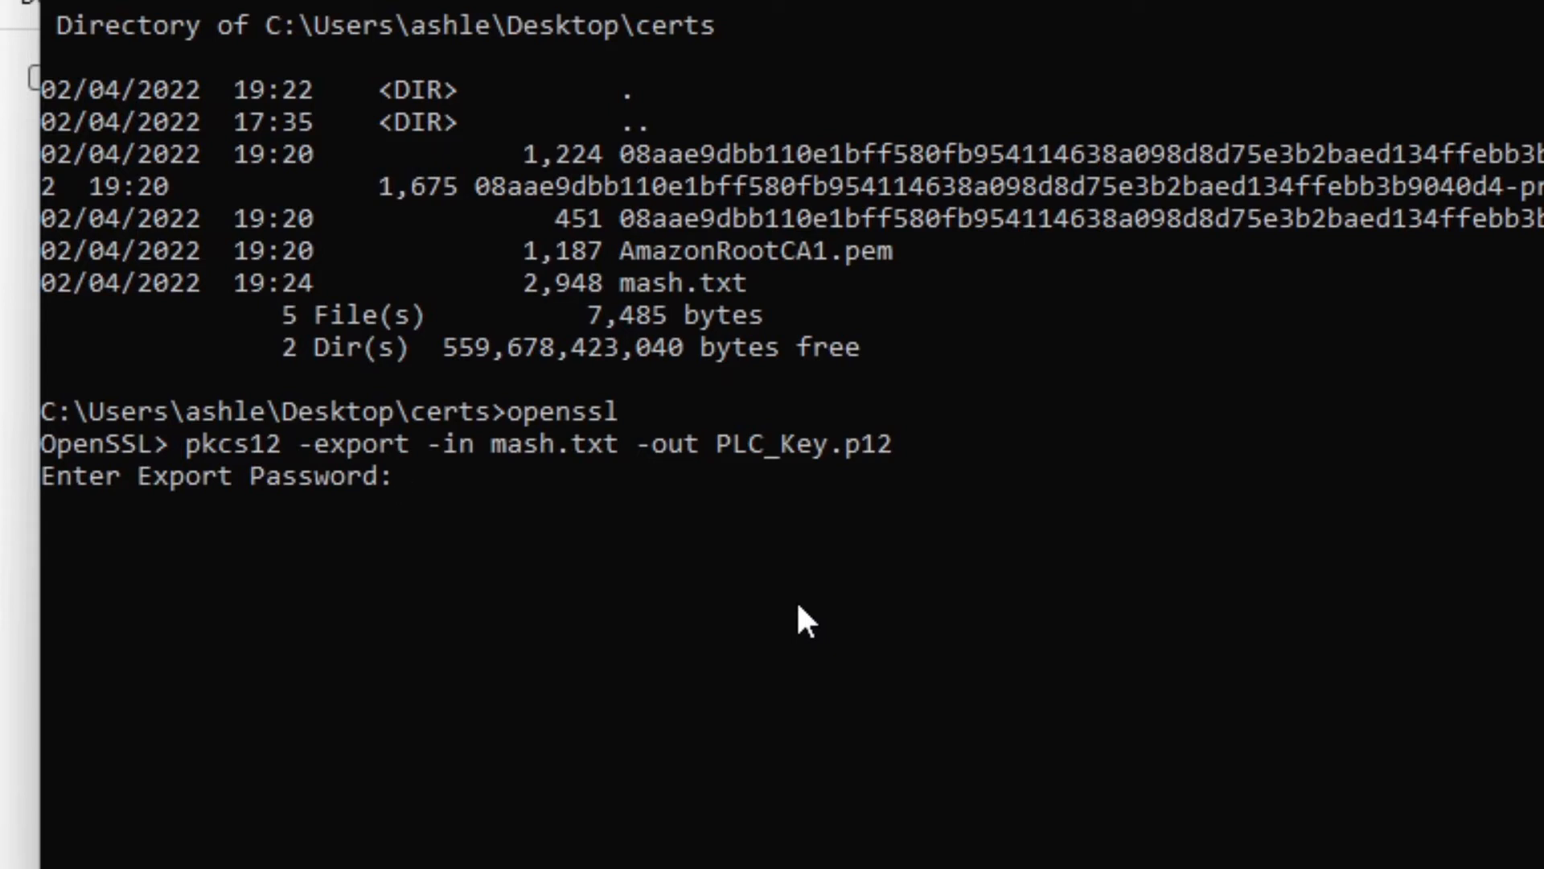
Enter and verify the export password for PLC_Key.p12, and exit the OpenSSL prompt
key("Return")
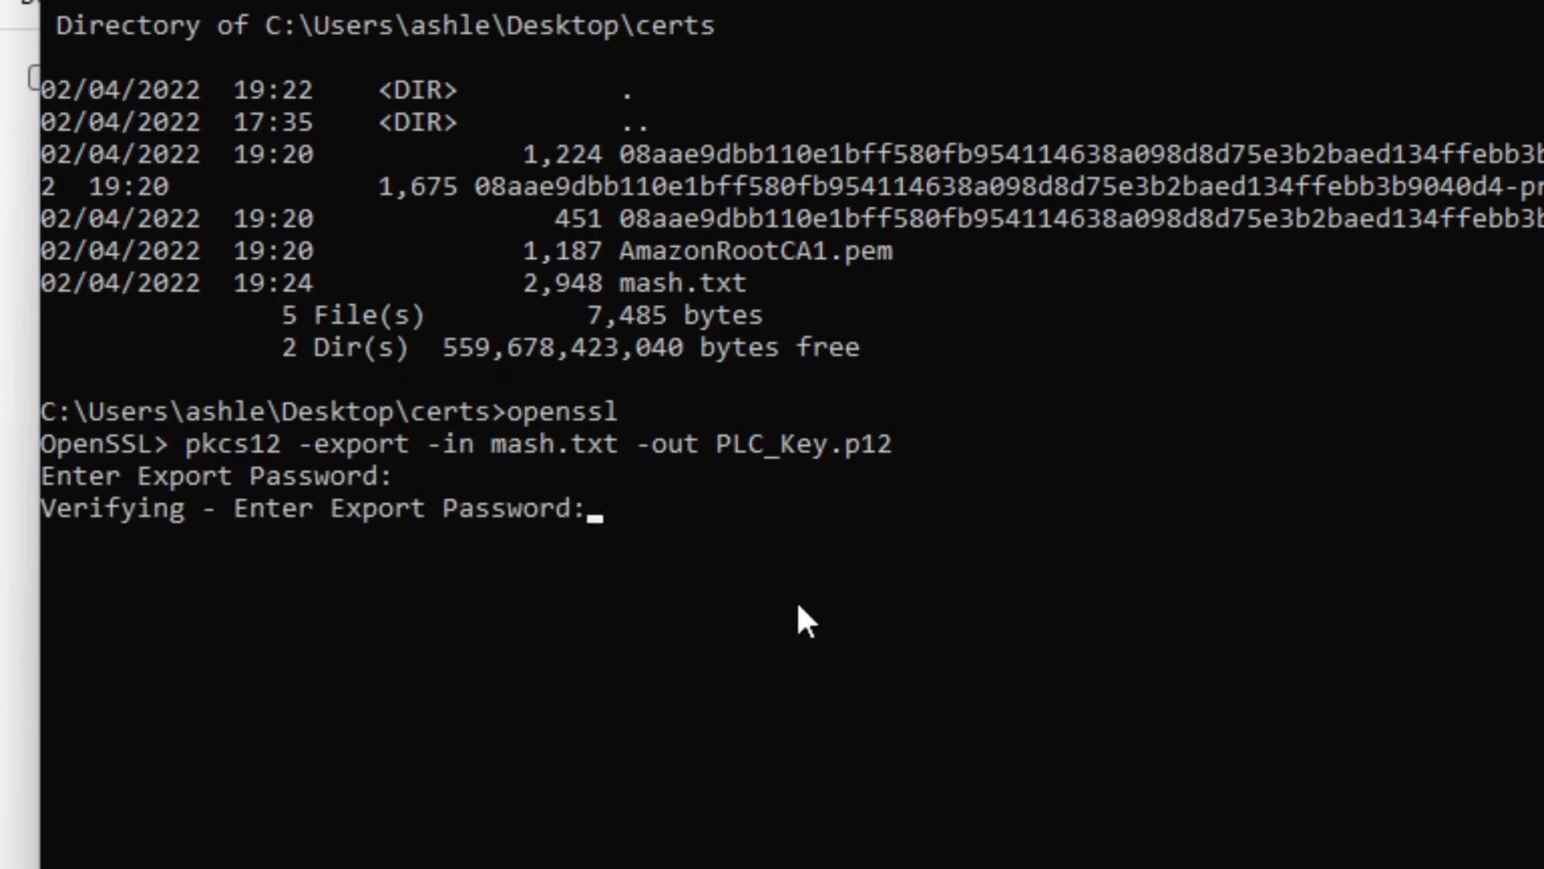
key("Return")
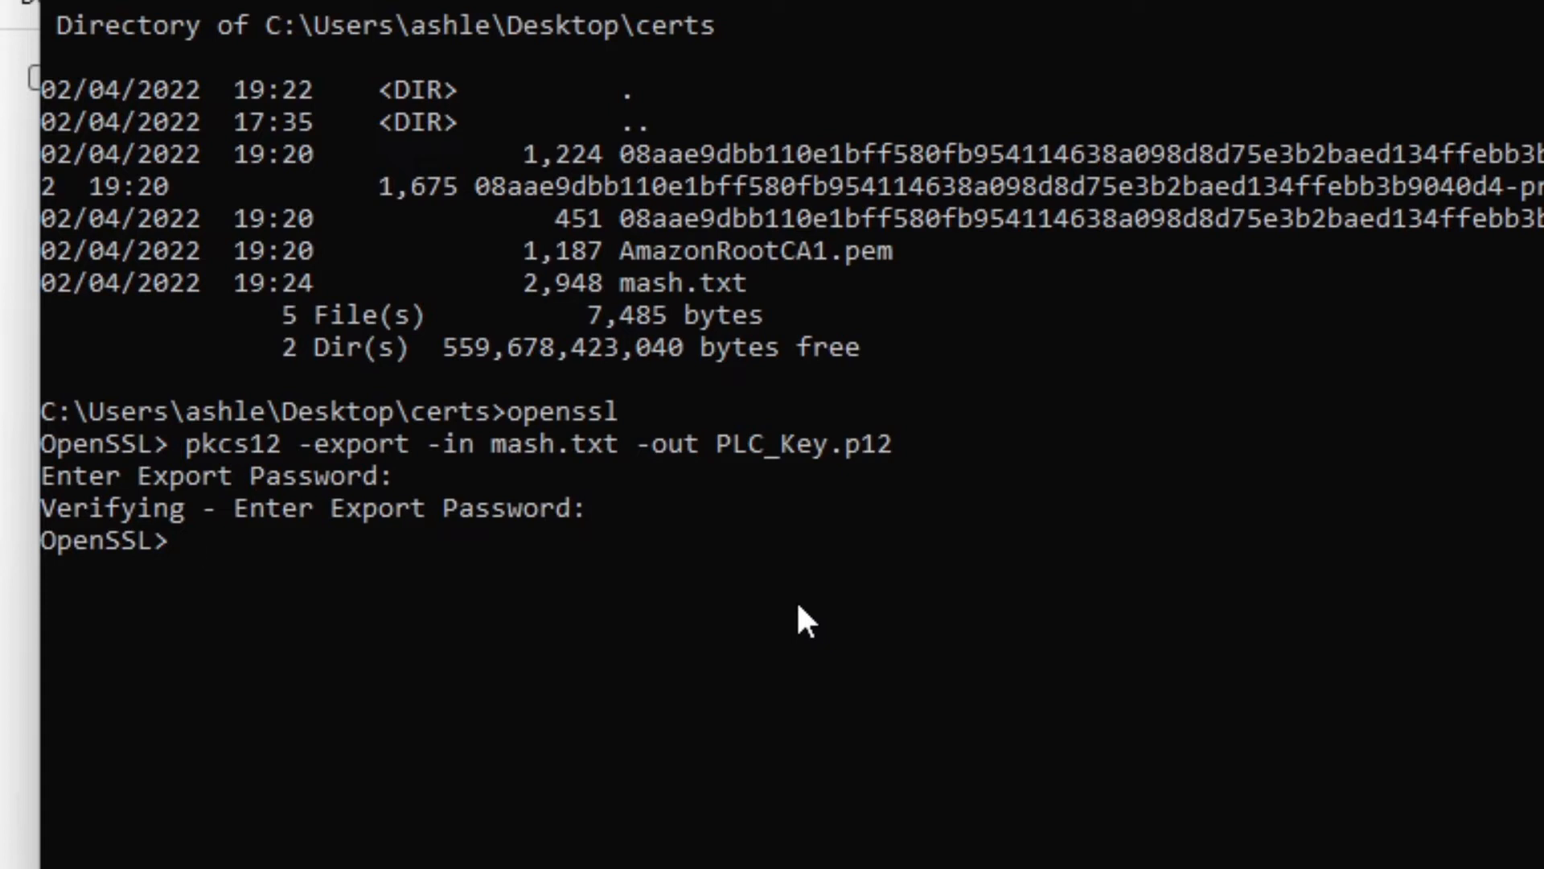
key("ctrl+c")
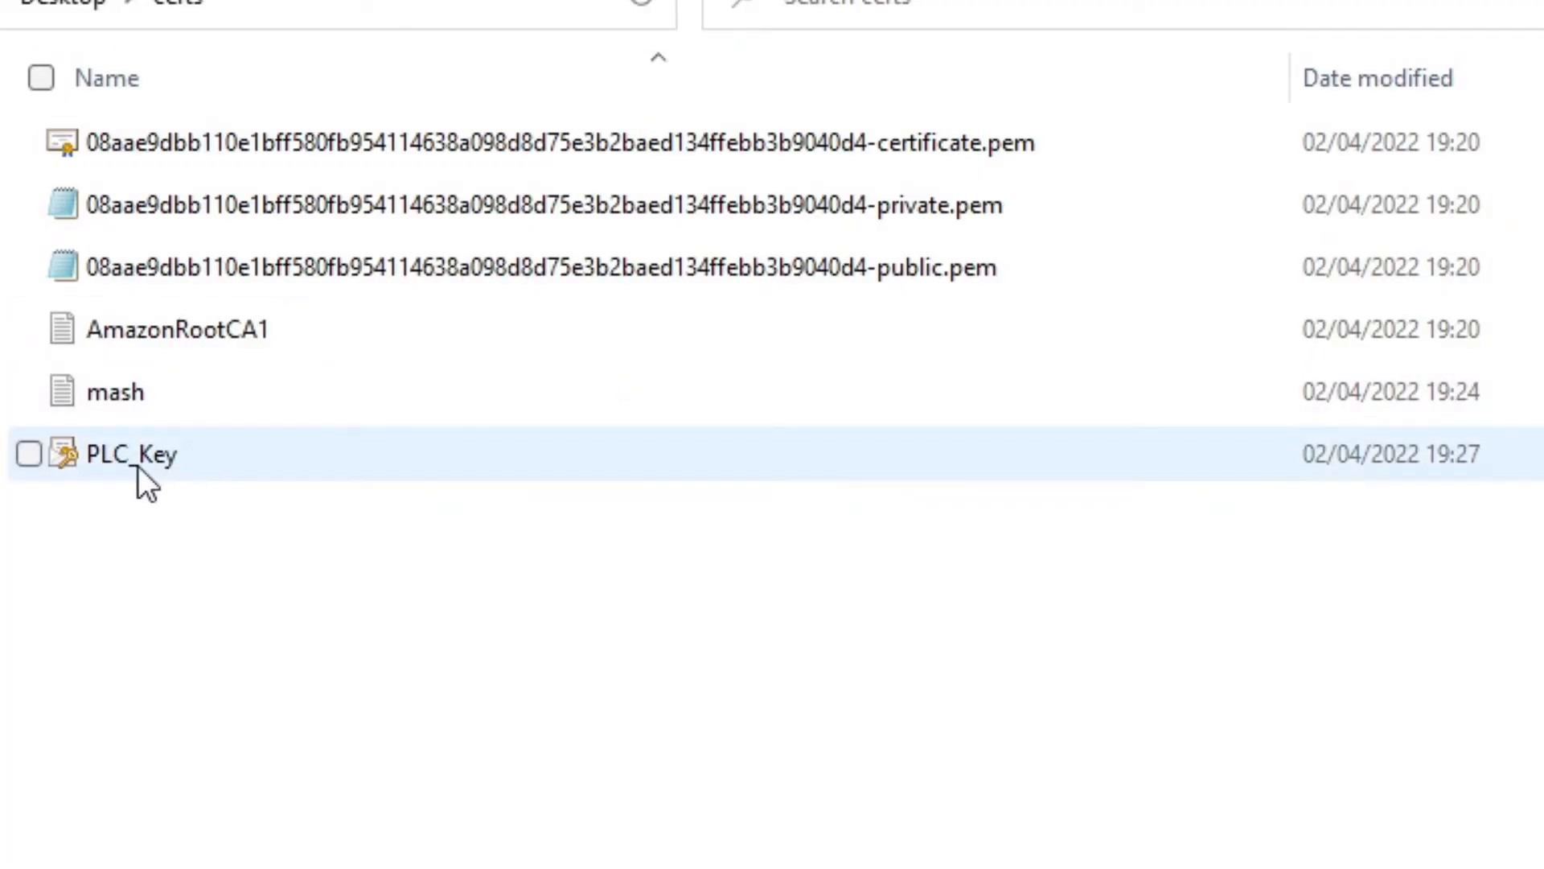
Identify the AmazonRootCA1 and PLC_Key files in the certs folder
left_click(185, 475)
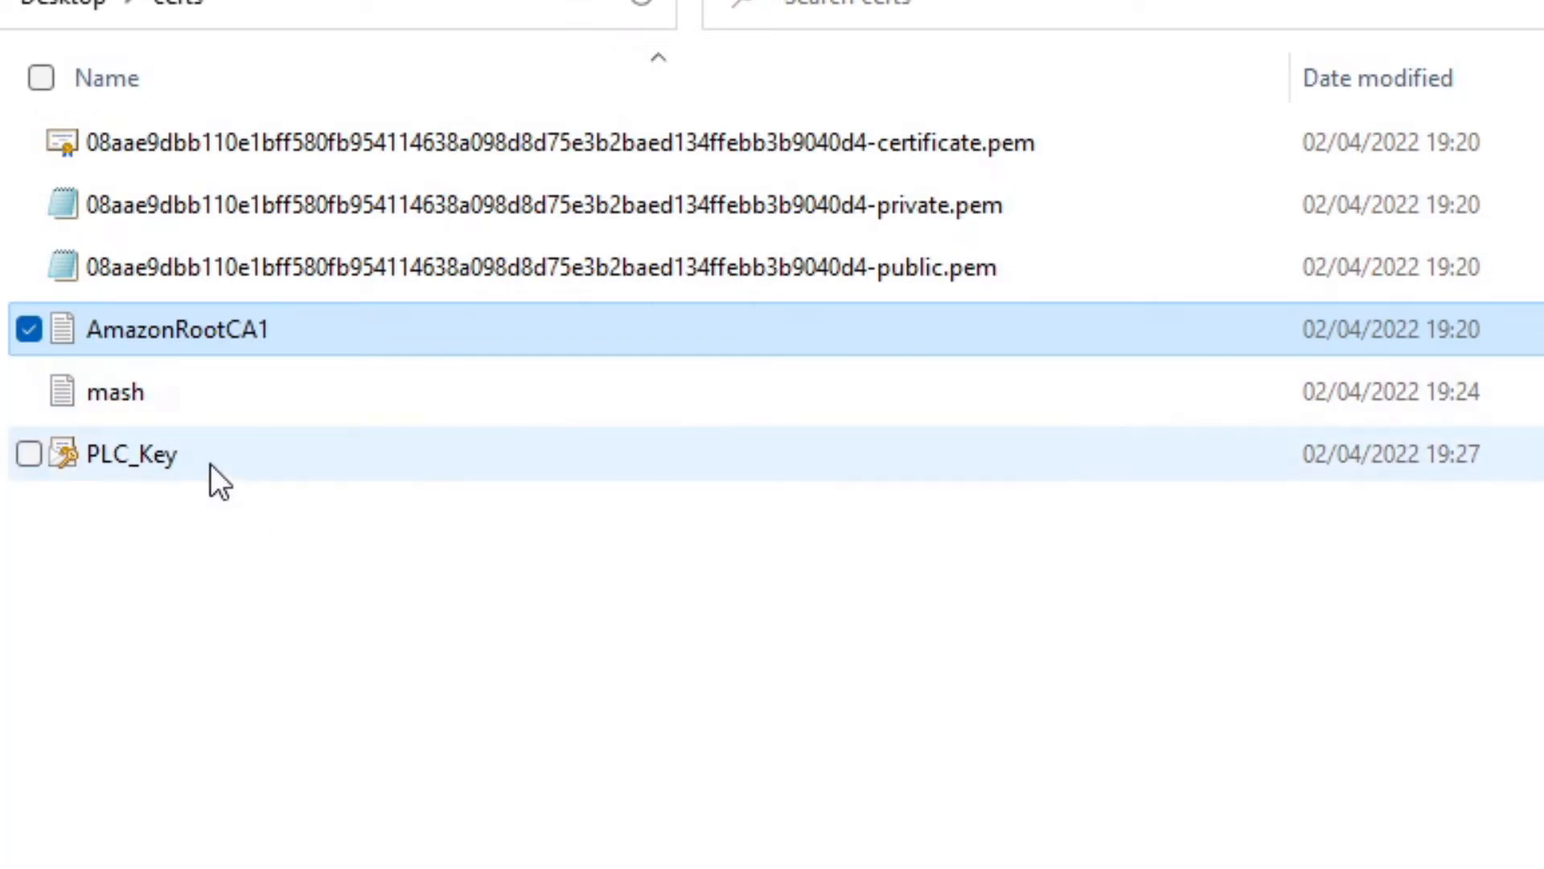
left_click(293, 455)
left_click(281, 331)
left_click(242, 455)
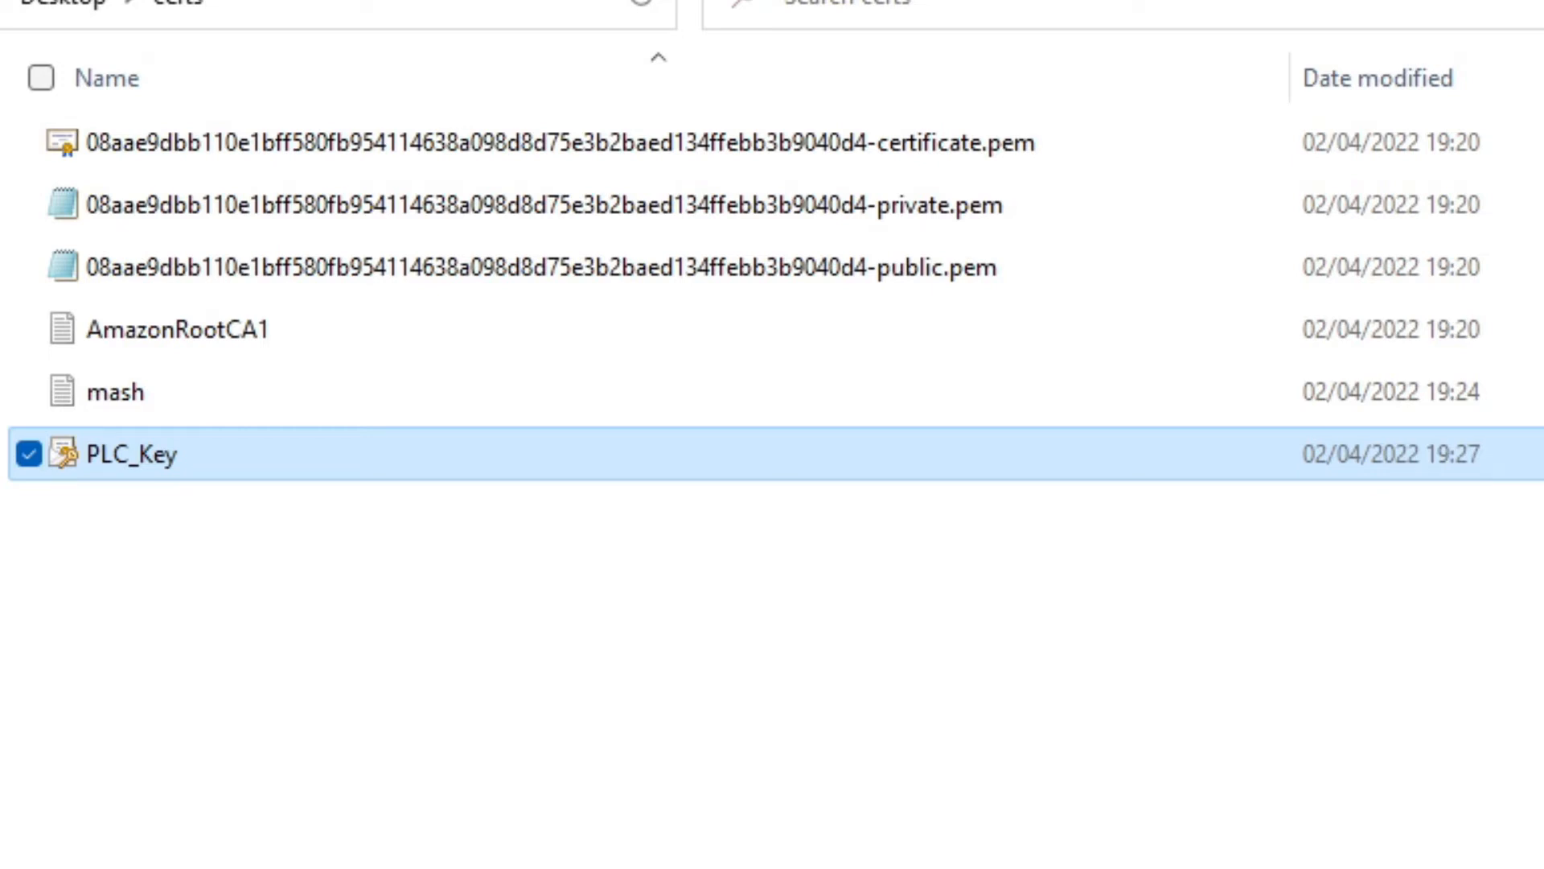
Switch back to Command Prompt and start the Windows time service with net start w32time
key("alt+Tab")
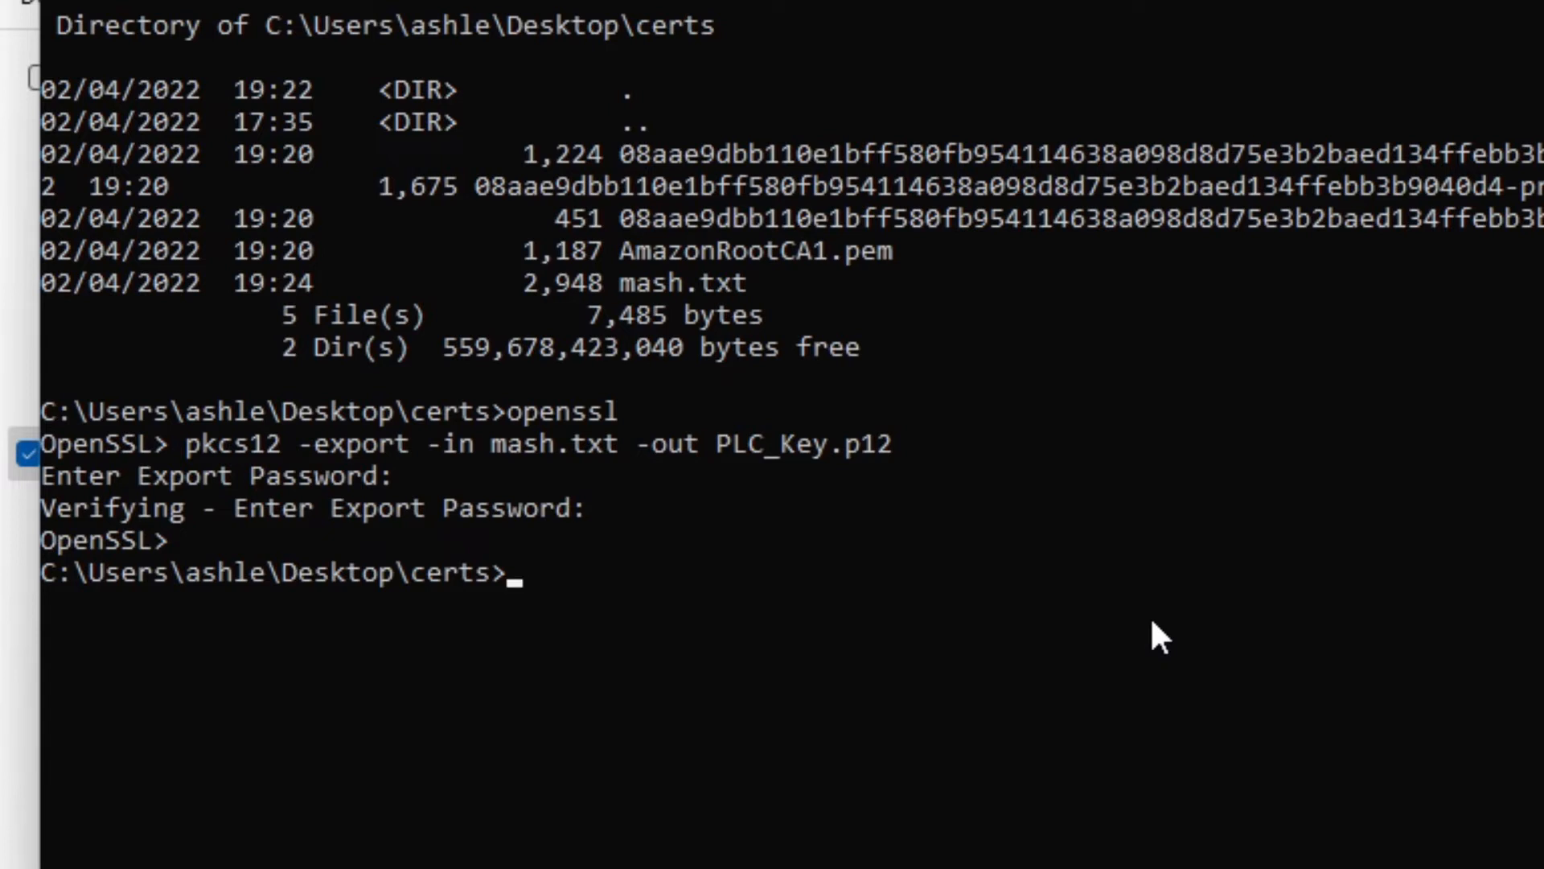
type("net start")
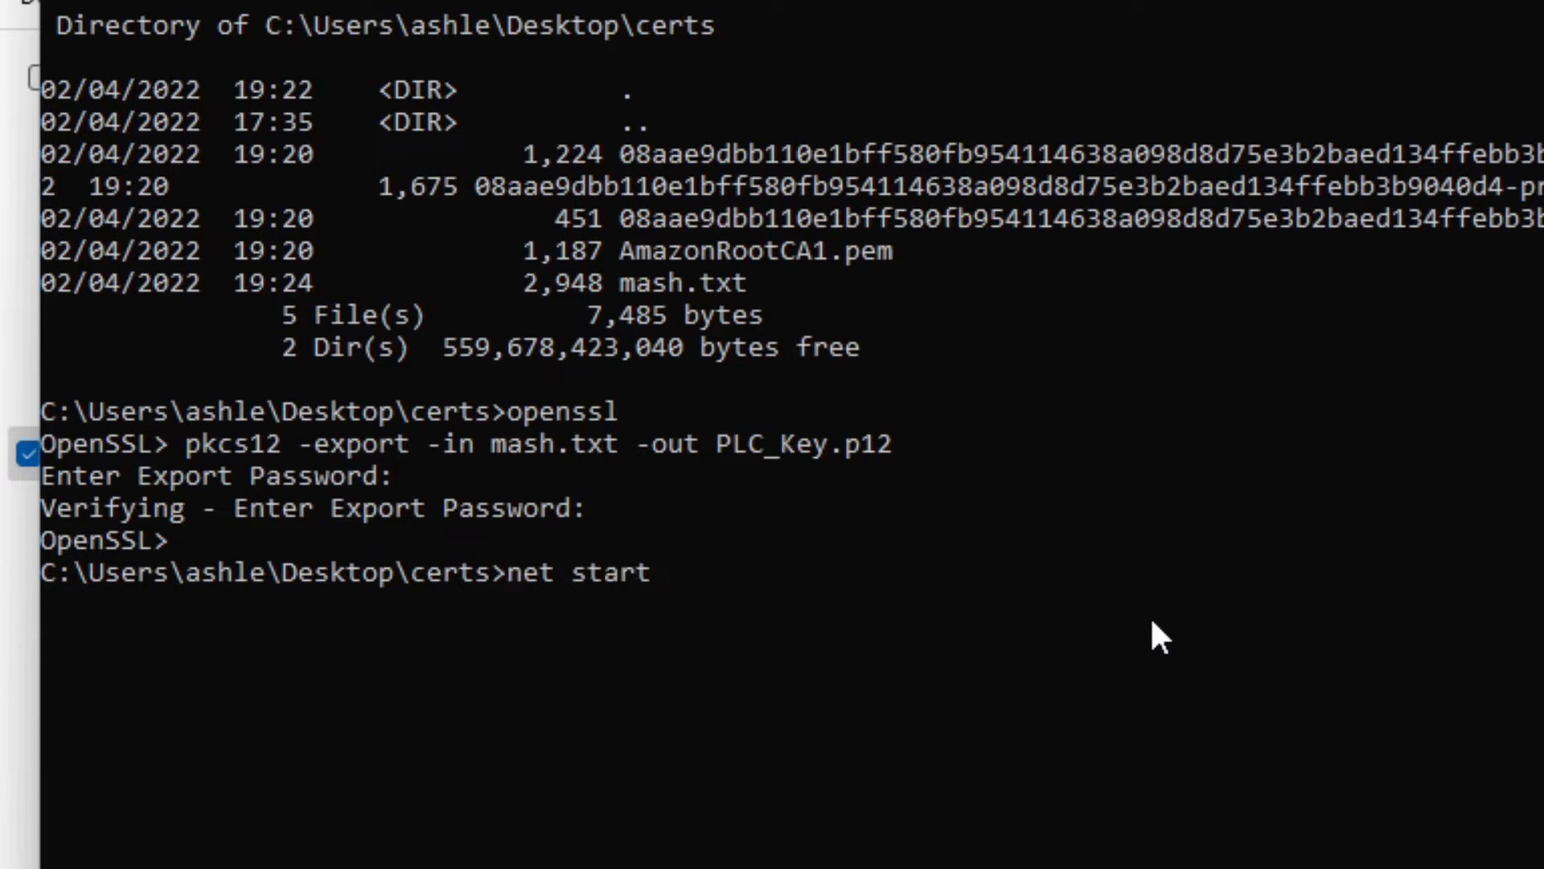
type(" w32time")
key("Return")
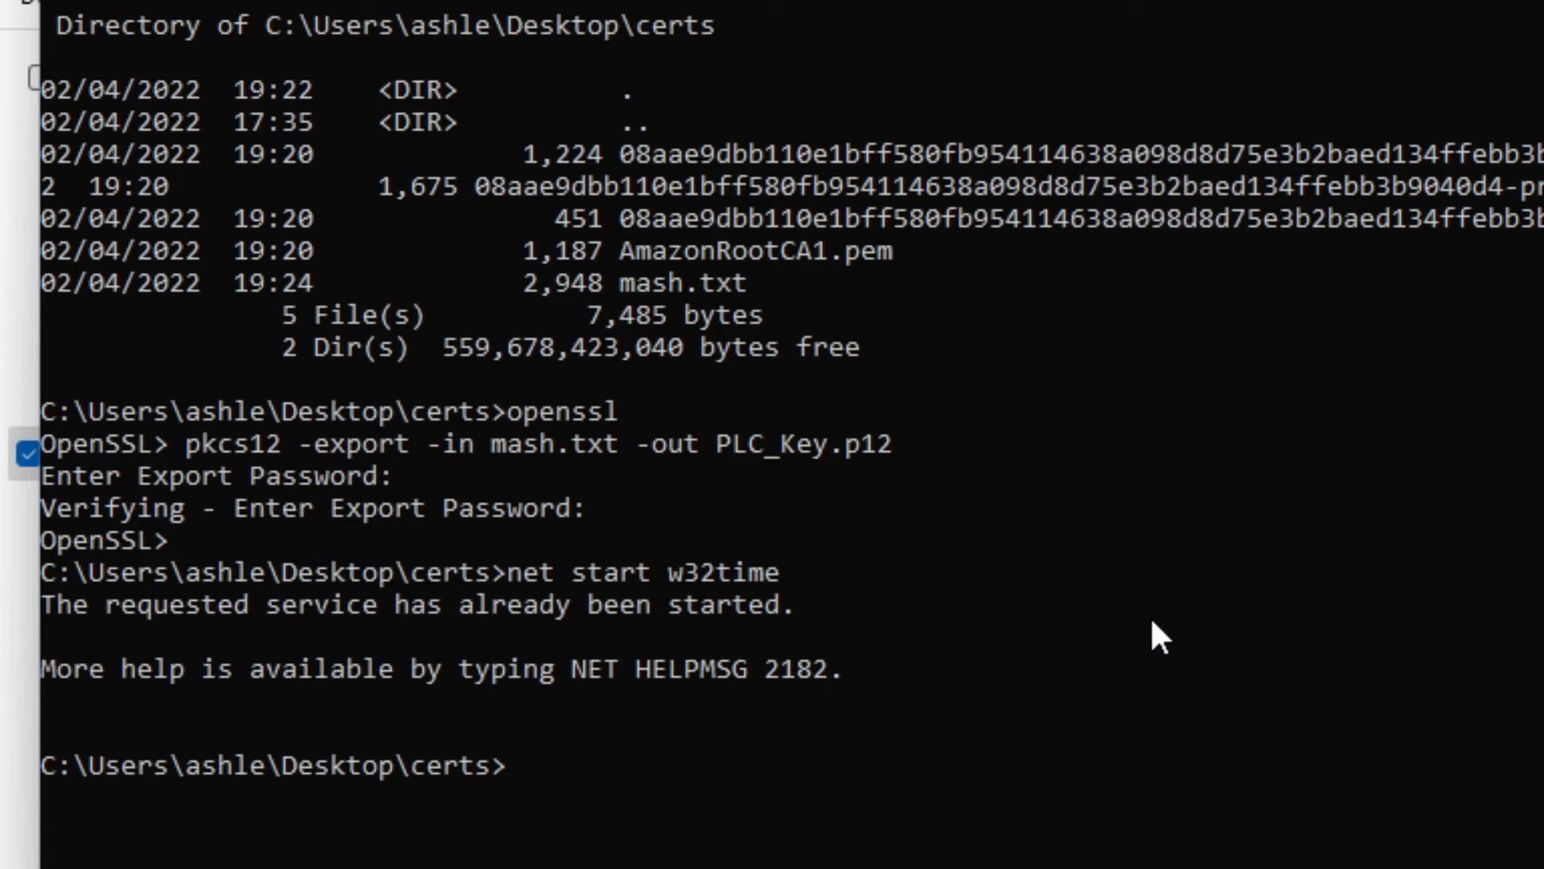
Query the time service with w32tm /query /configuration and check the NtpServer address under NtpClient
type("w32tm ")
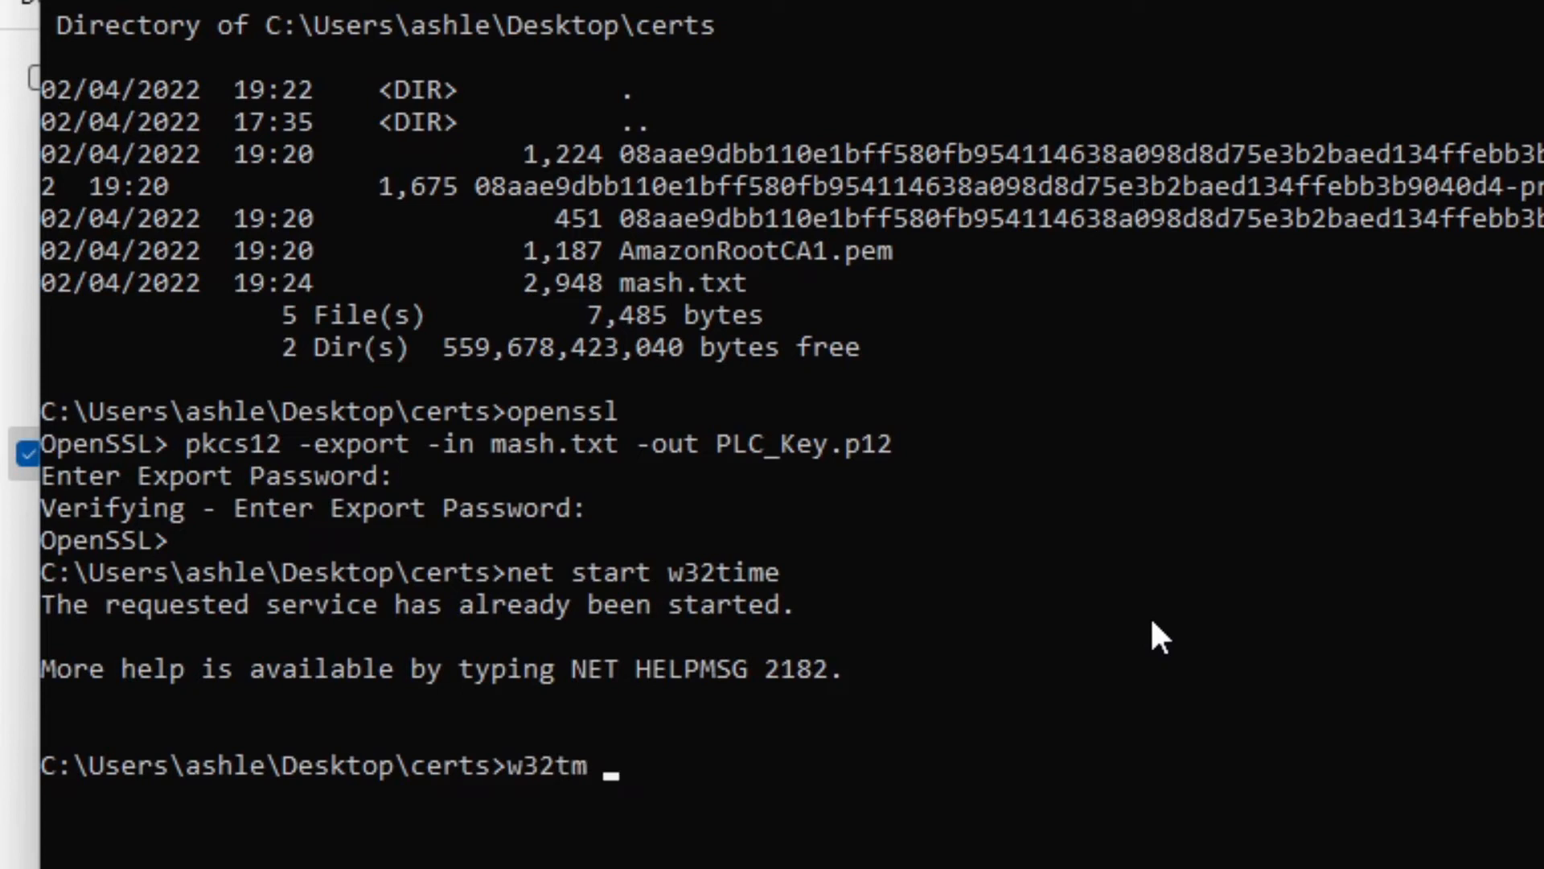
type("/query")
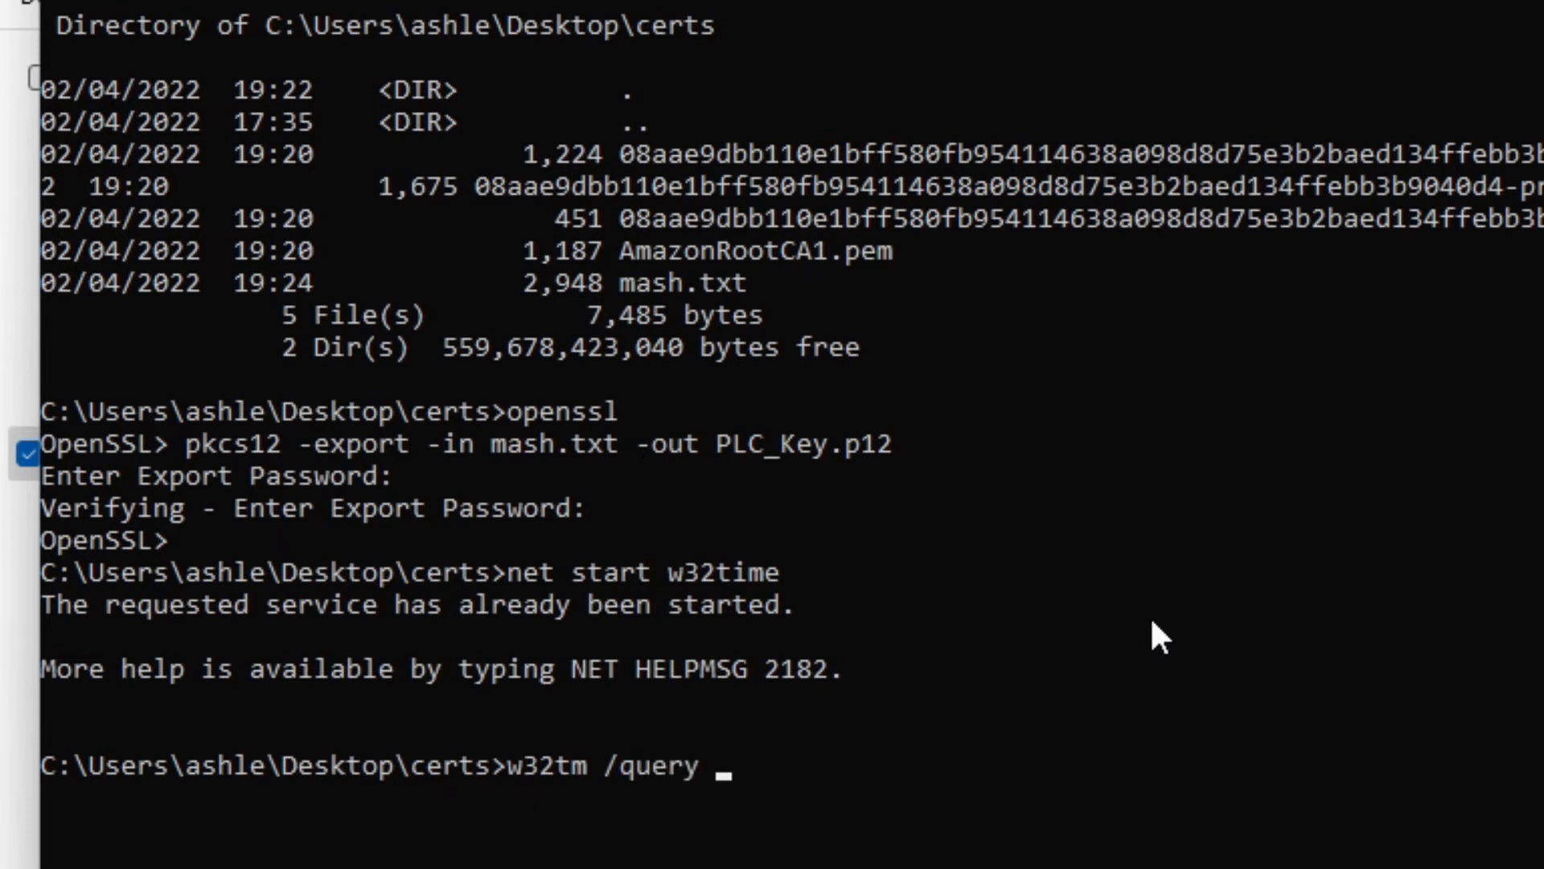
type(" /")
type("config")
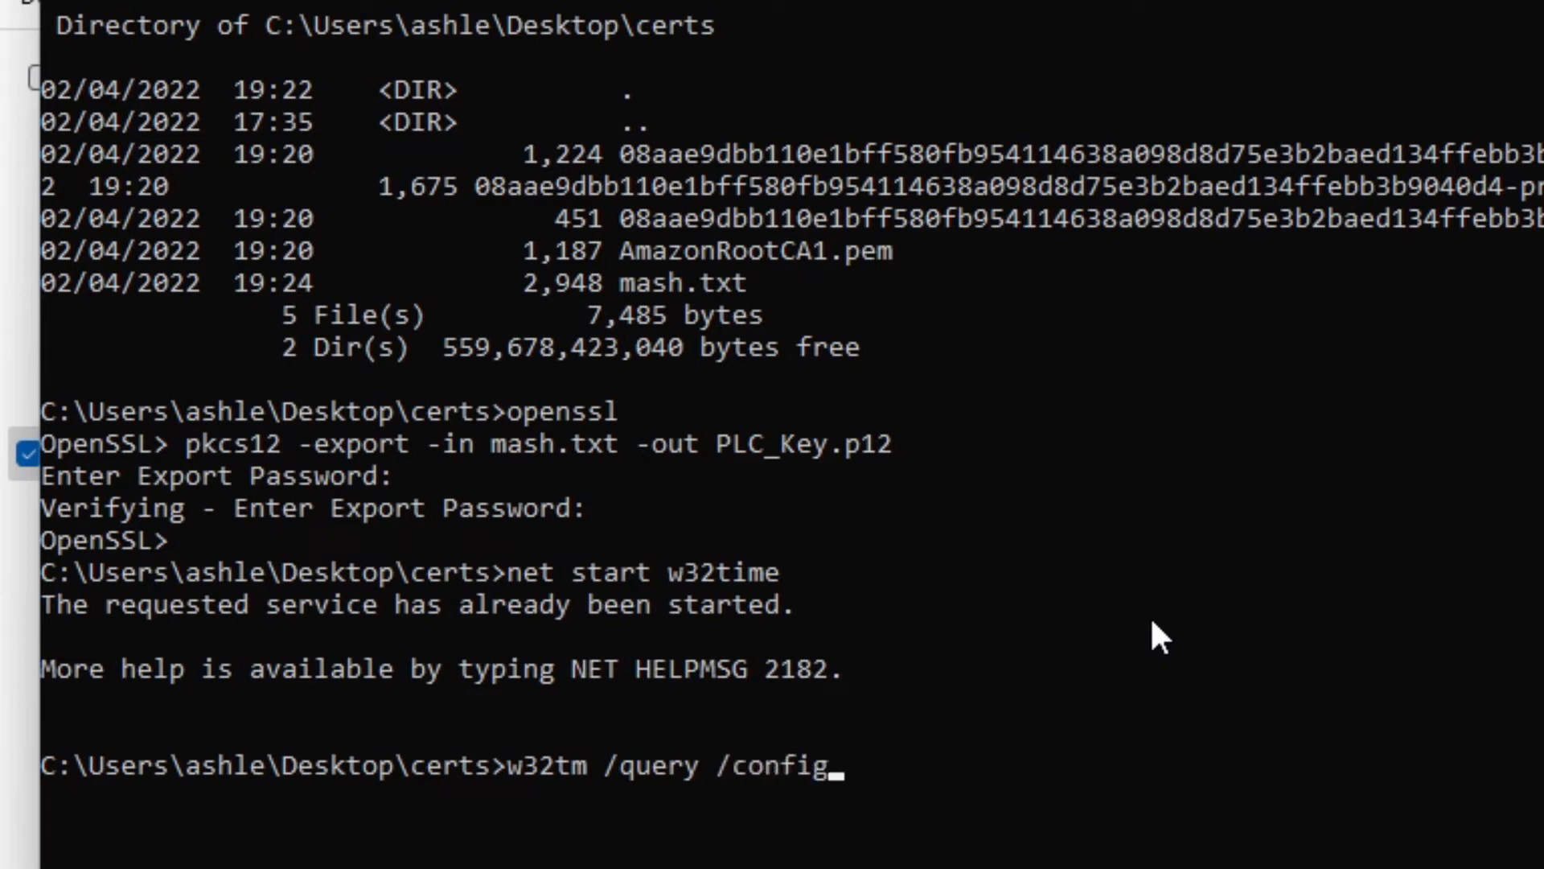
type("uration")
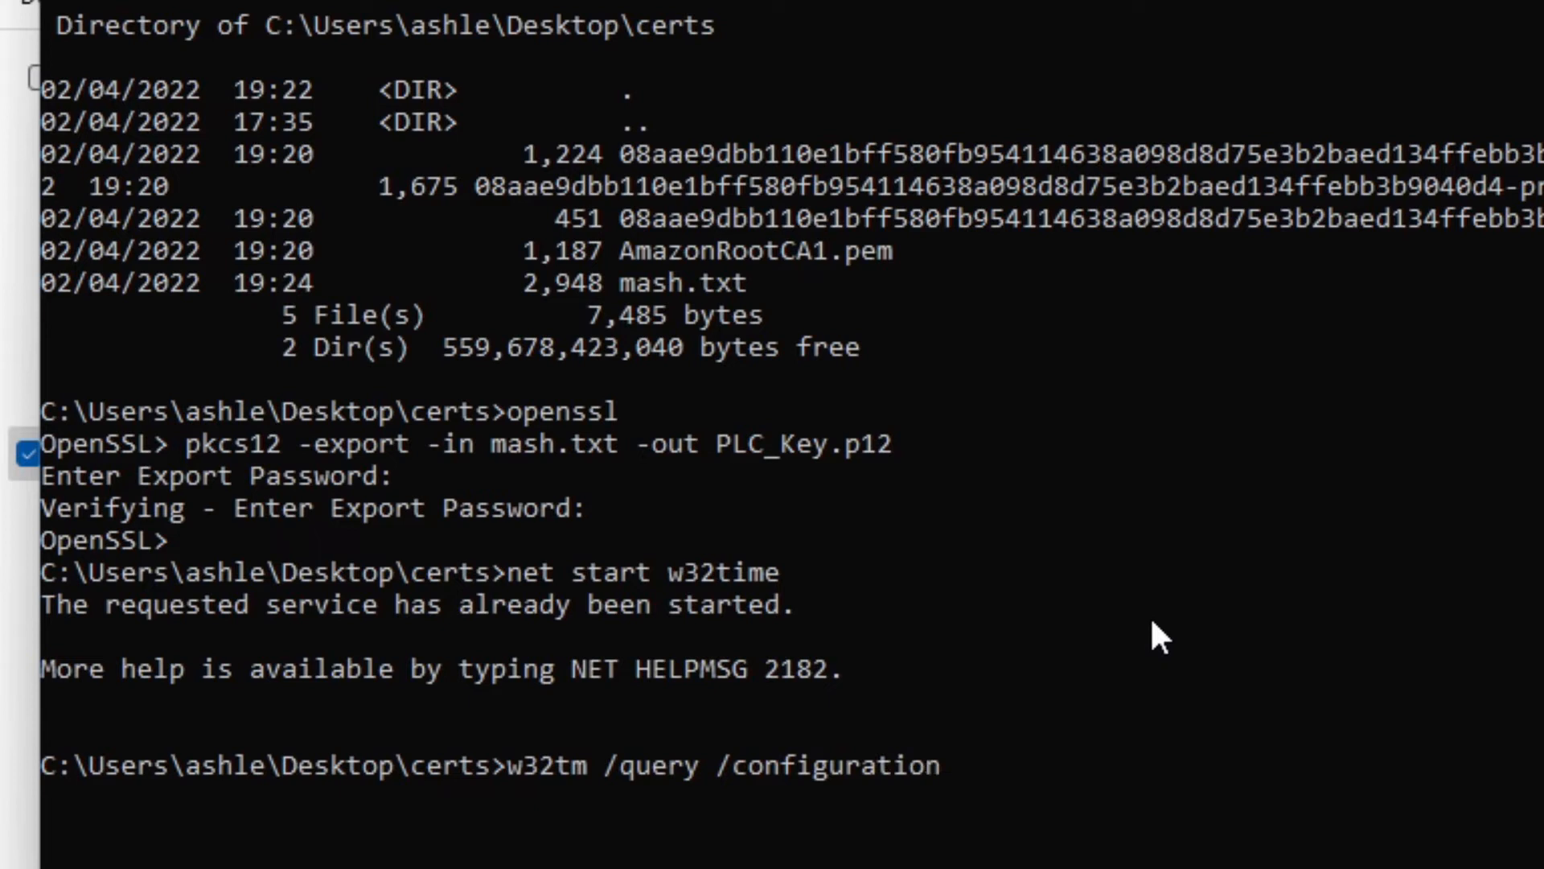
key("Return")
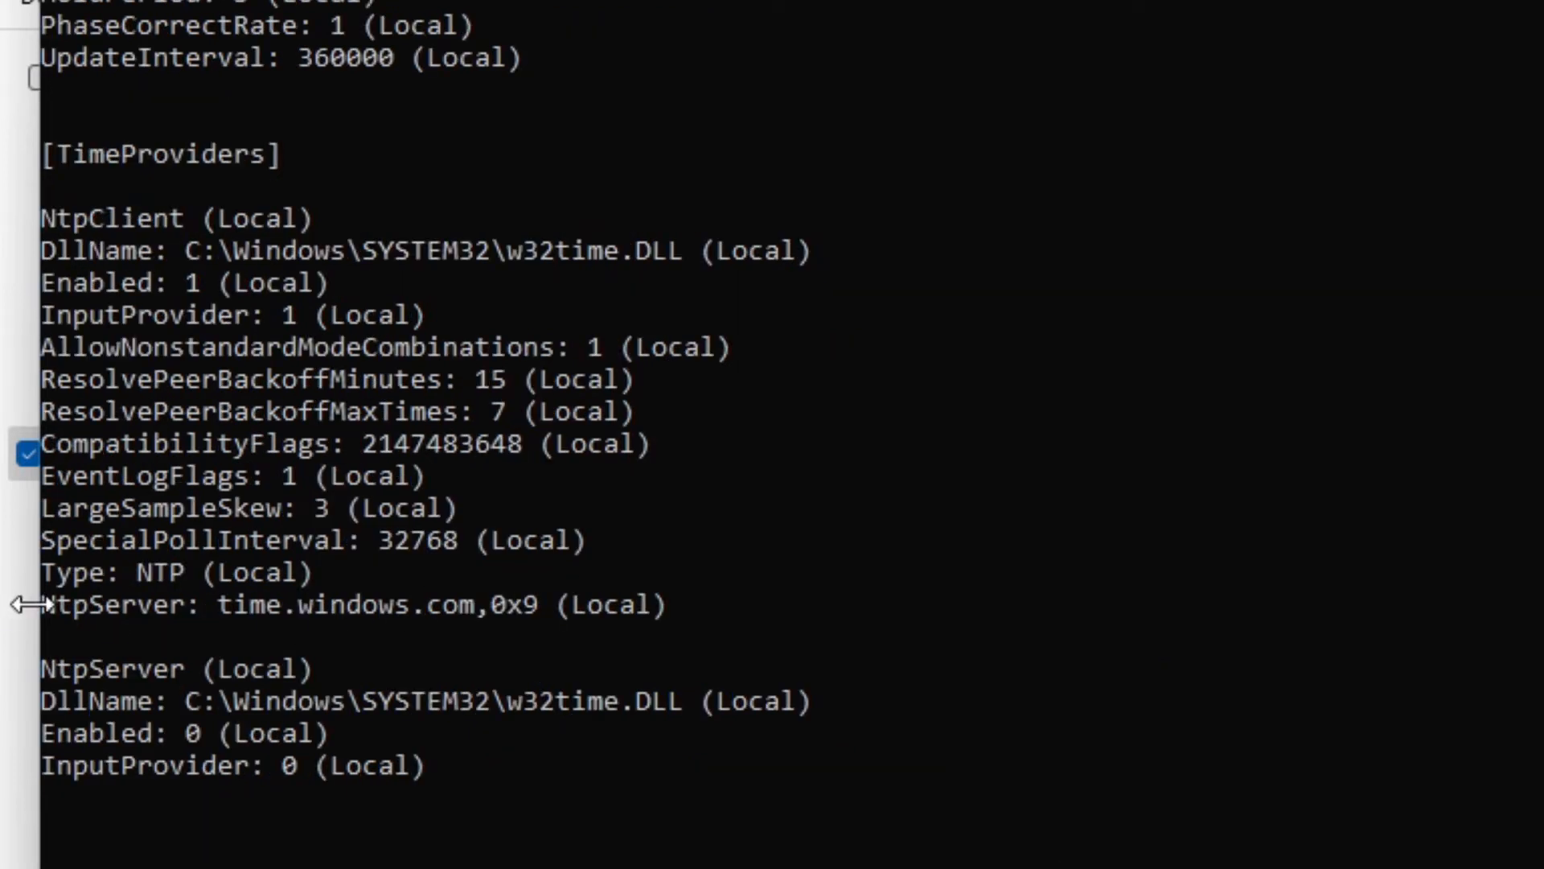
left_click_drag(219, 615, 52, 597)
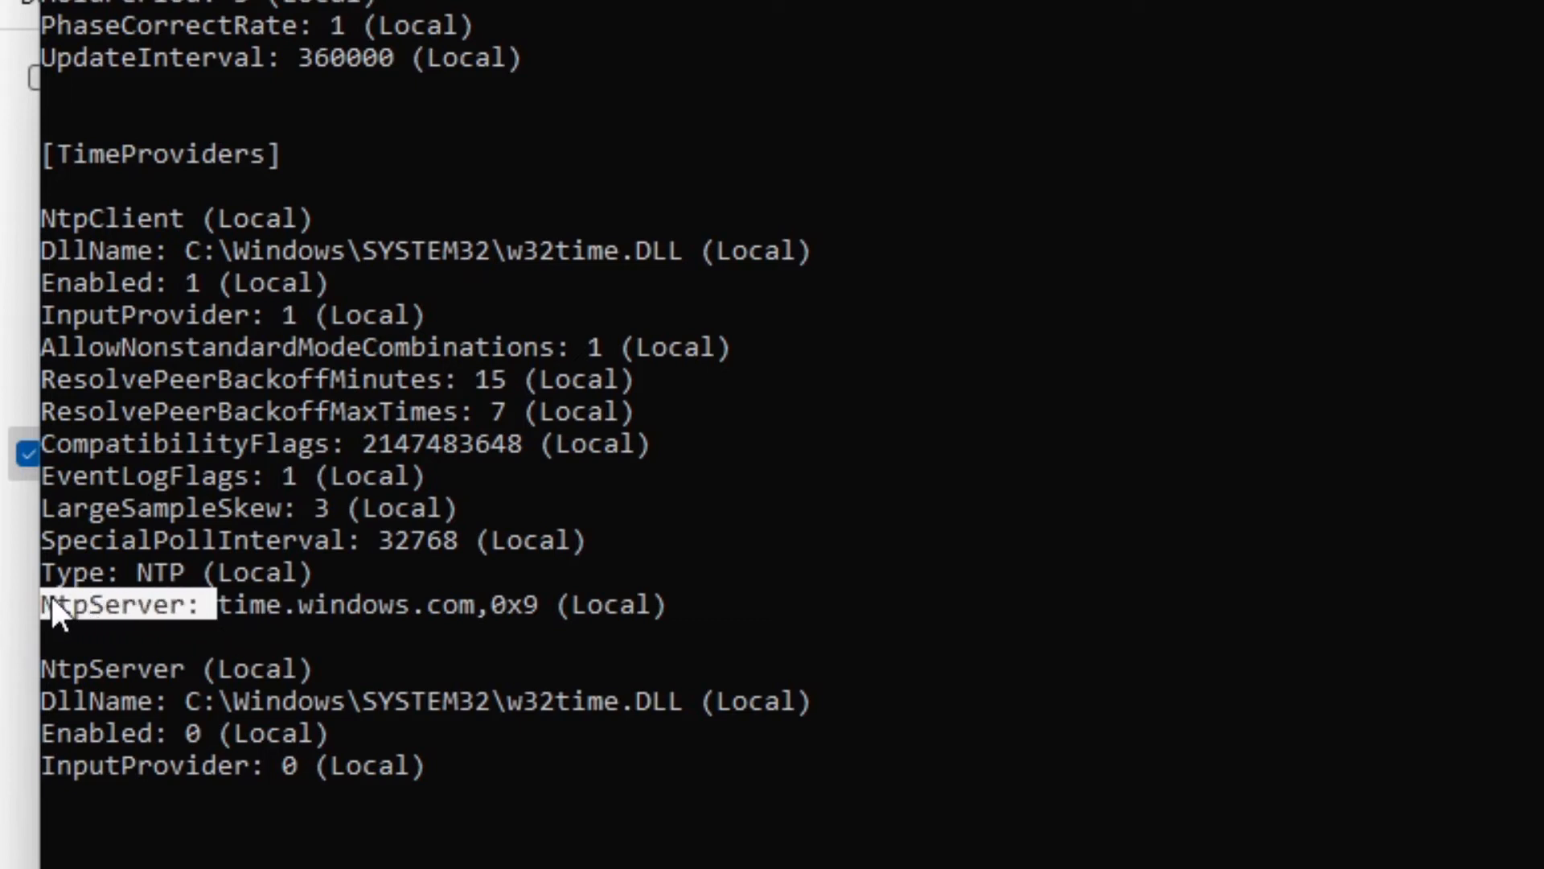
left_click(358, 625)
left_click_drag(212, 601, 351, 619)
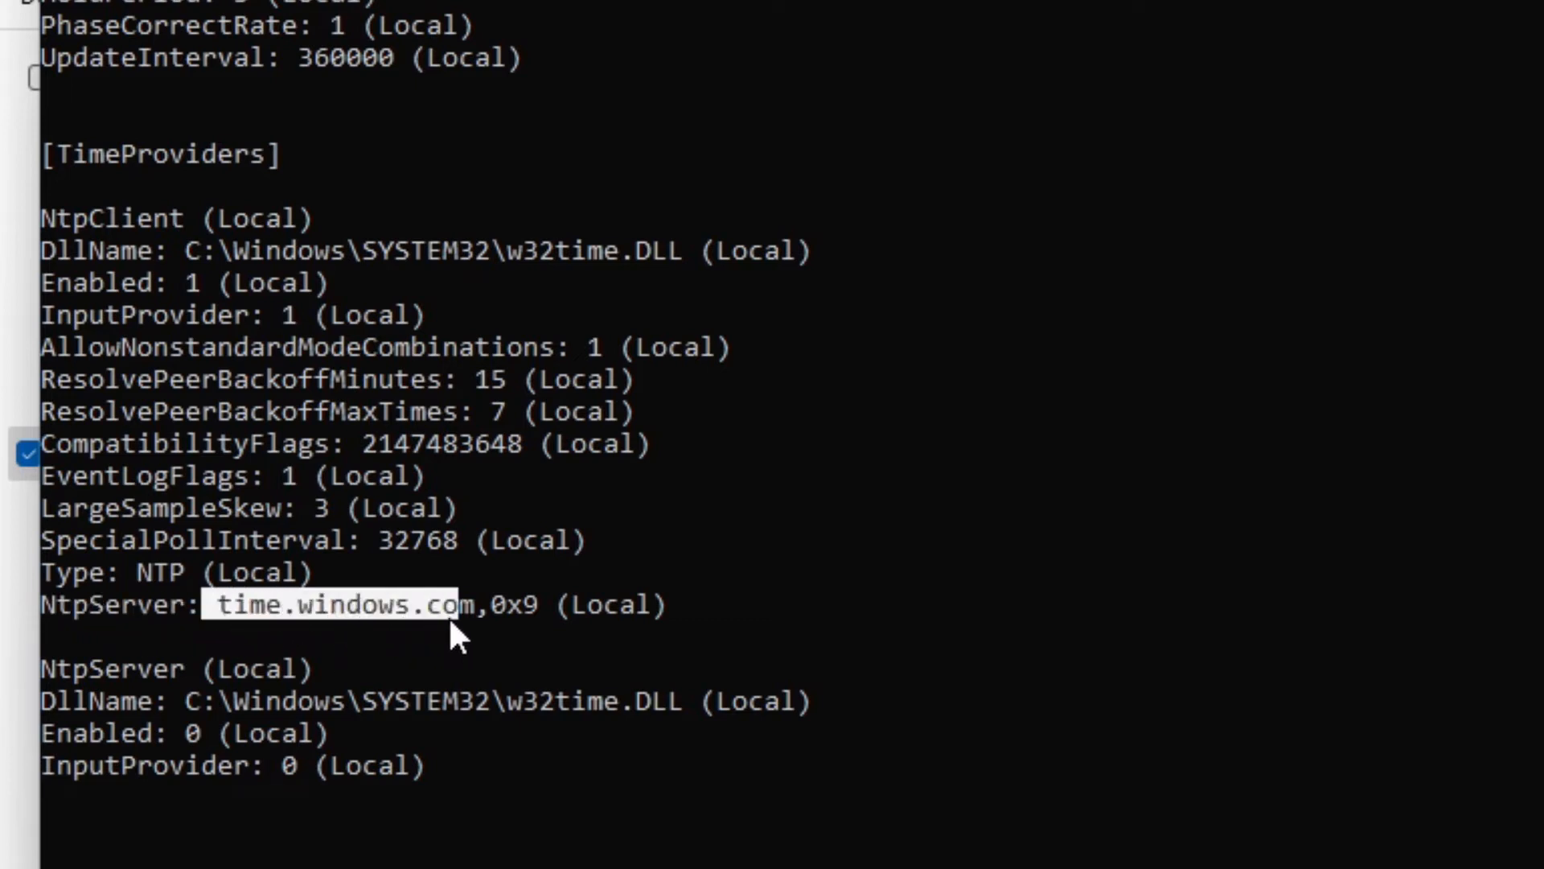
scroll(581, 844, "down", 1)
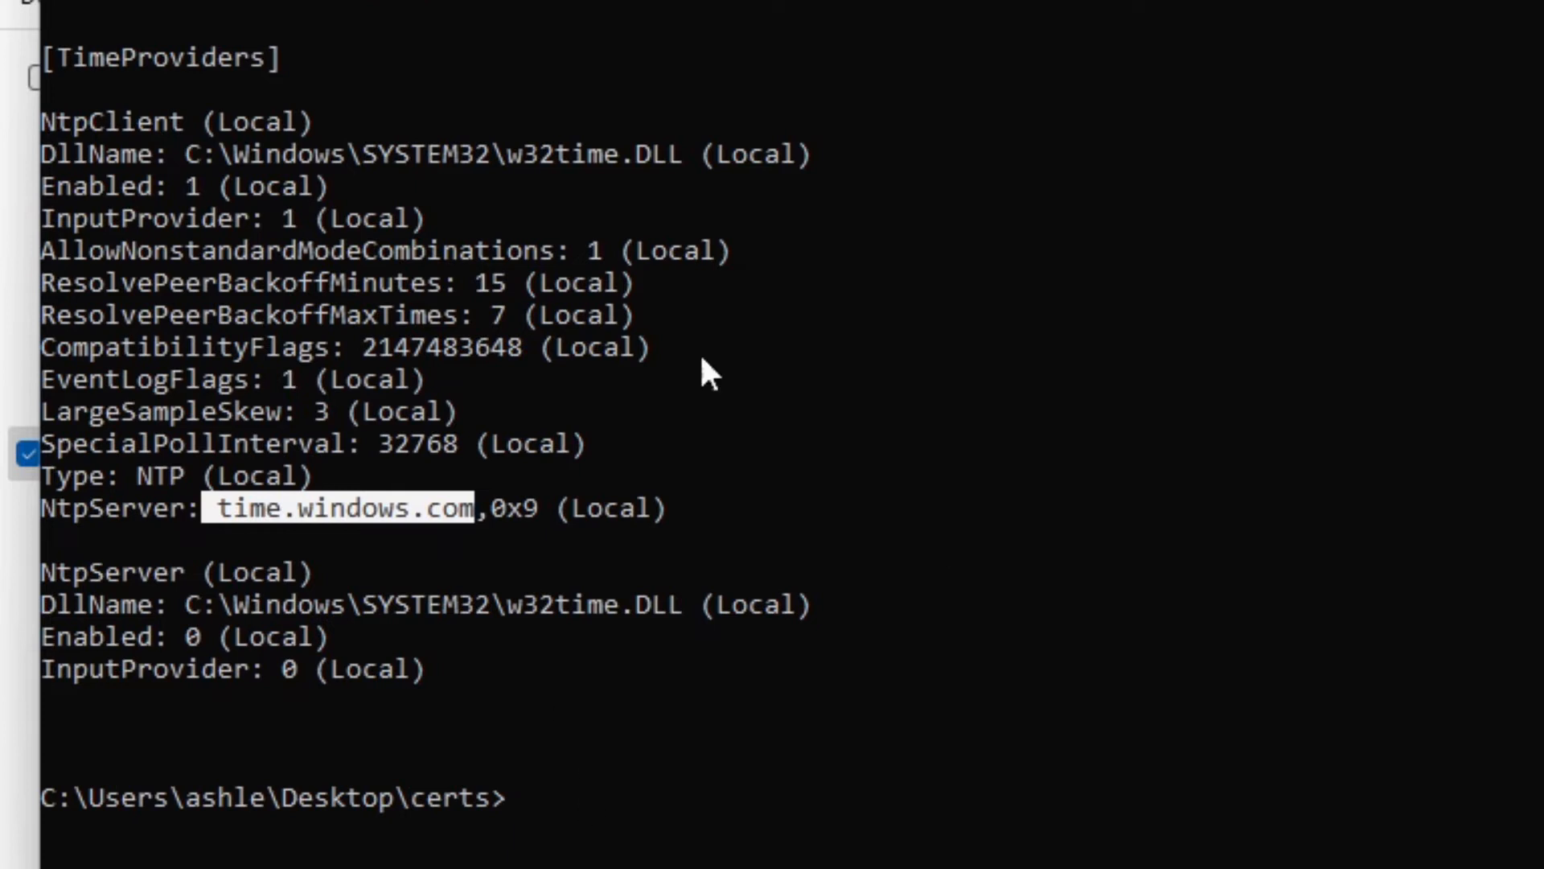
Ping time.windows.com and highlight the time server's IP address in the output
left_click(577, 799)
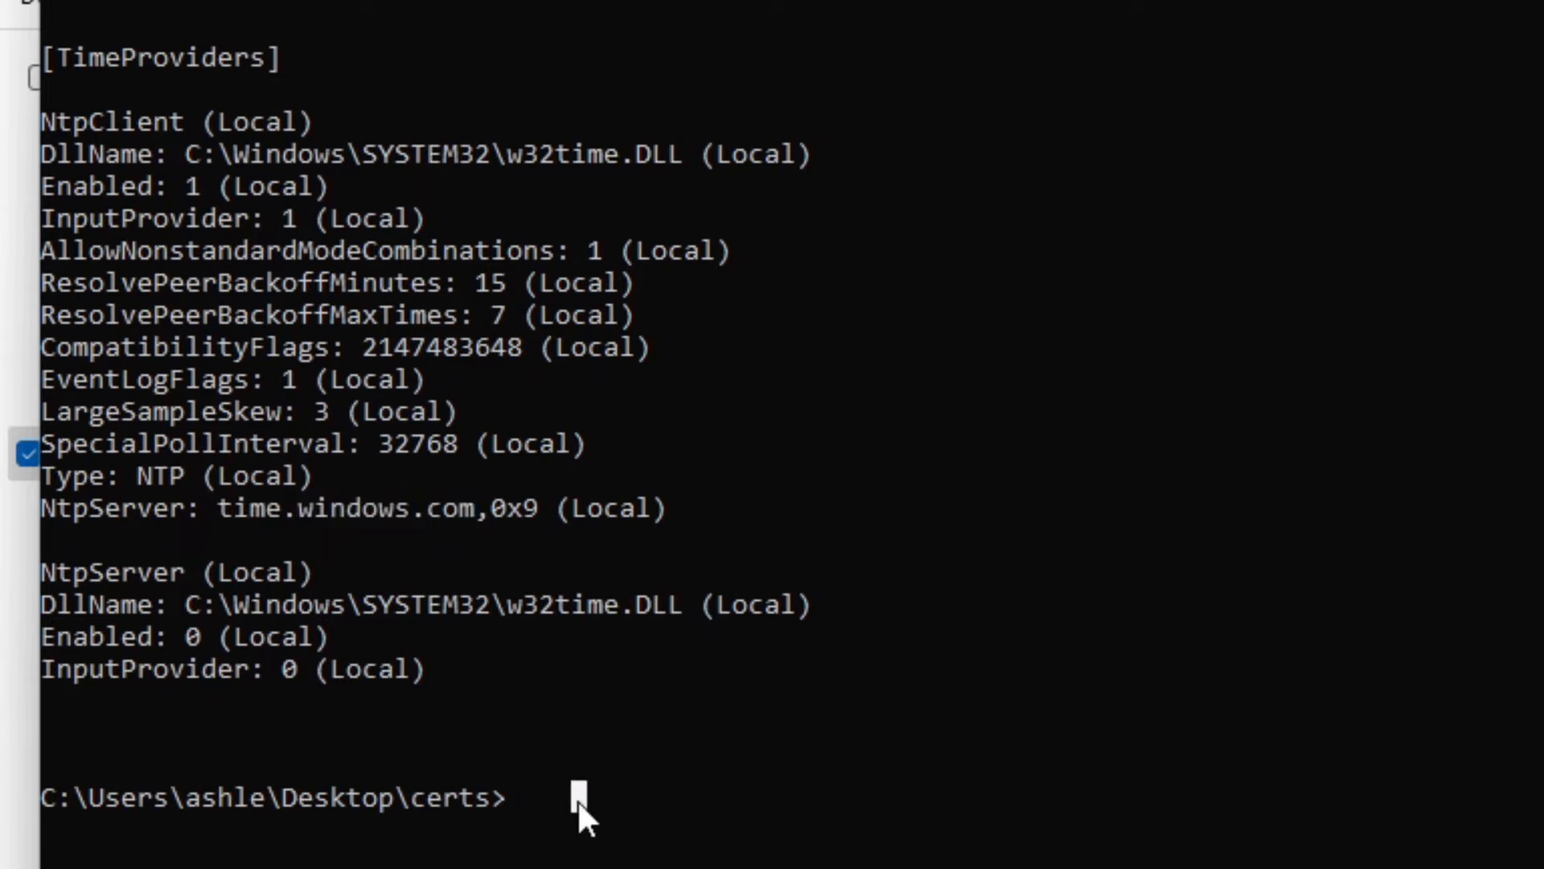
right_click(577, 798)
type("ping time.win")
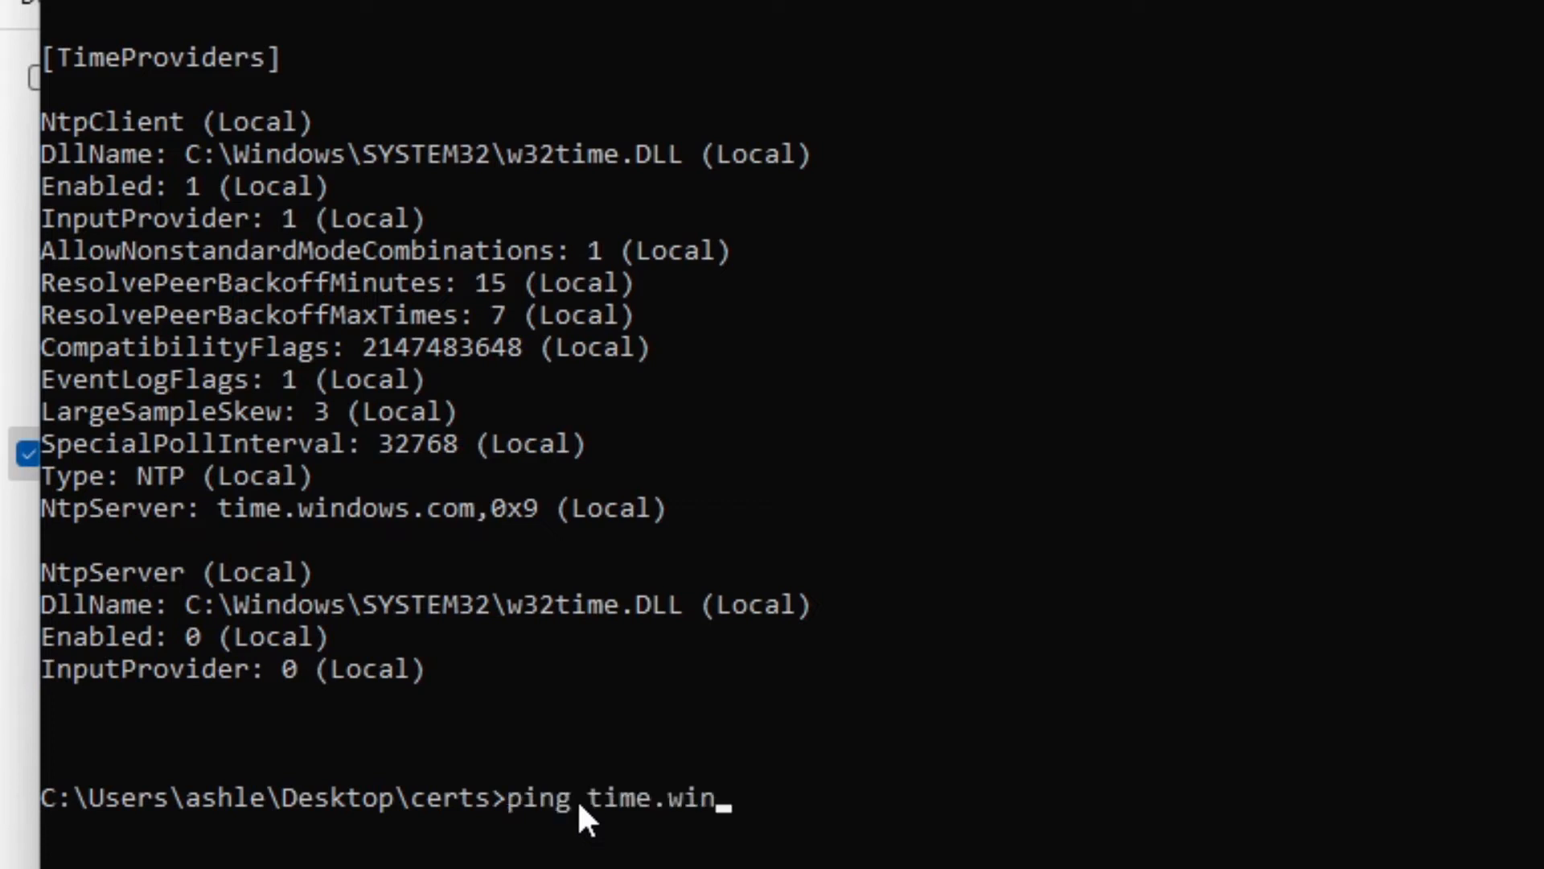
type("dows.com")
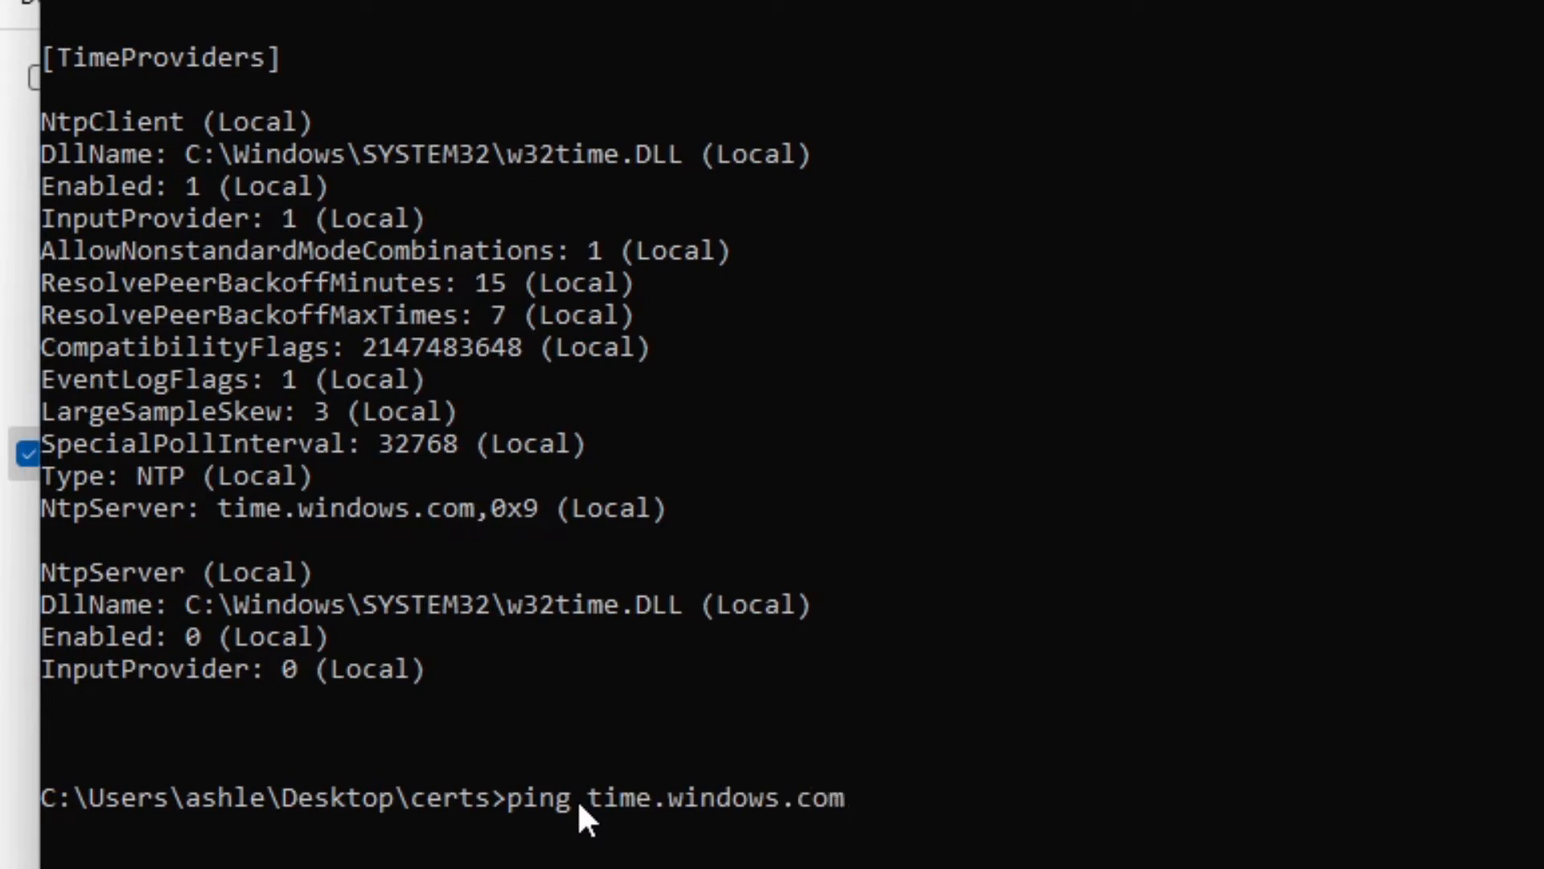
key("Return")
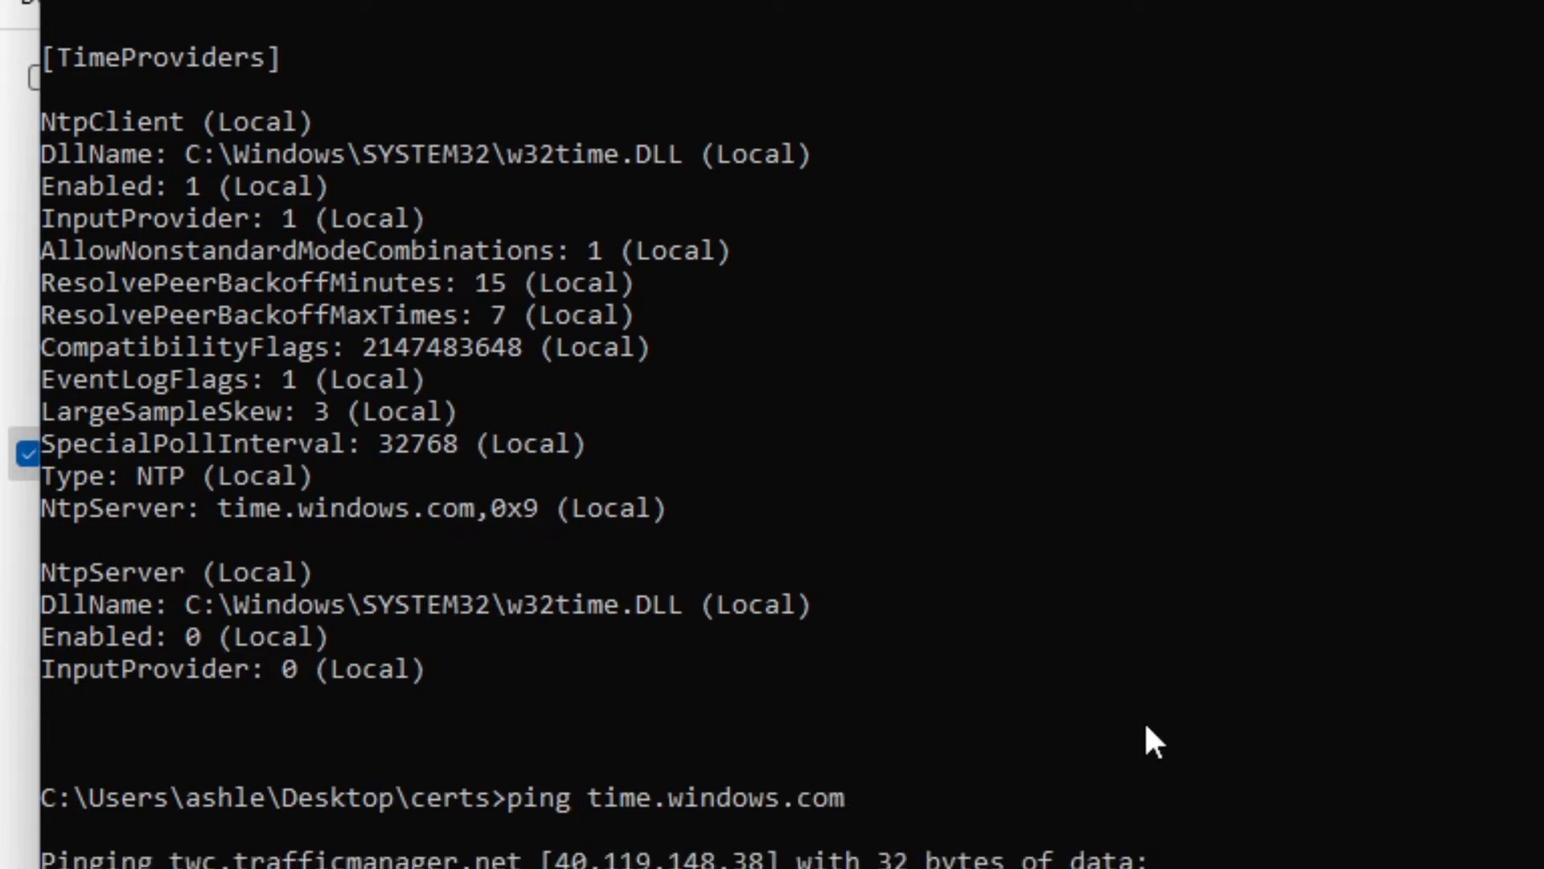
scroll(1118, 744, "down", 1)
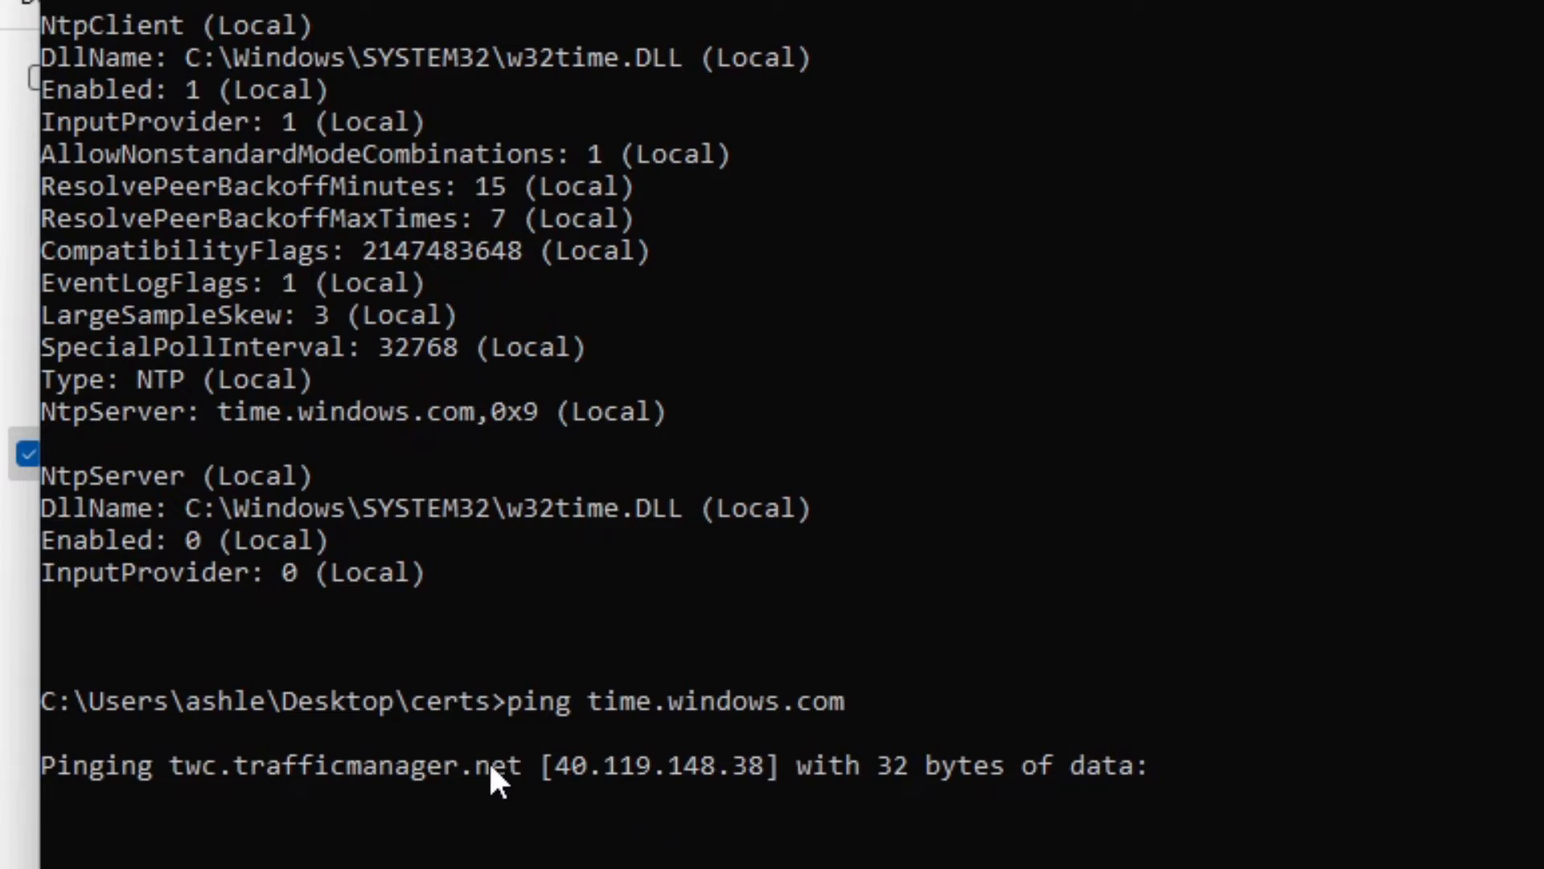
left_click_drag(561, 764, 760, 769)
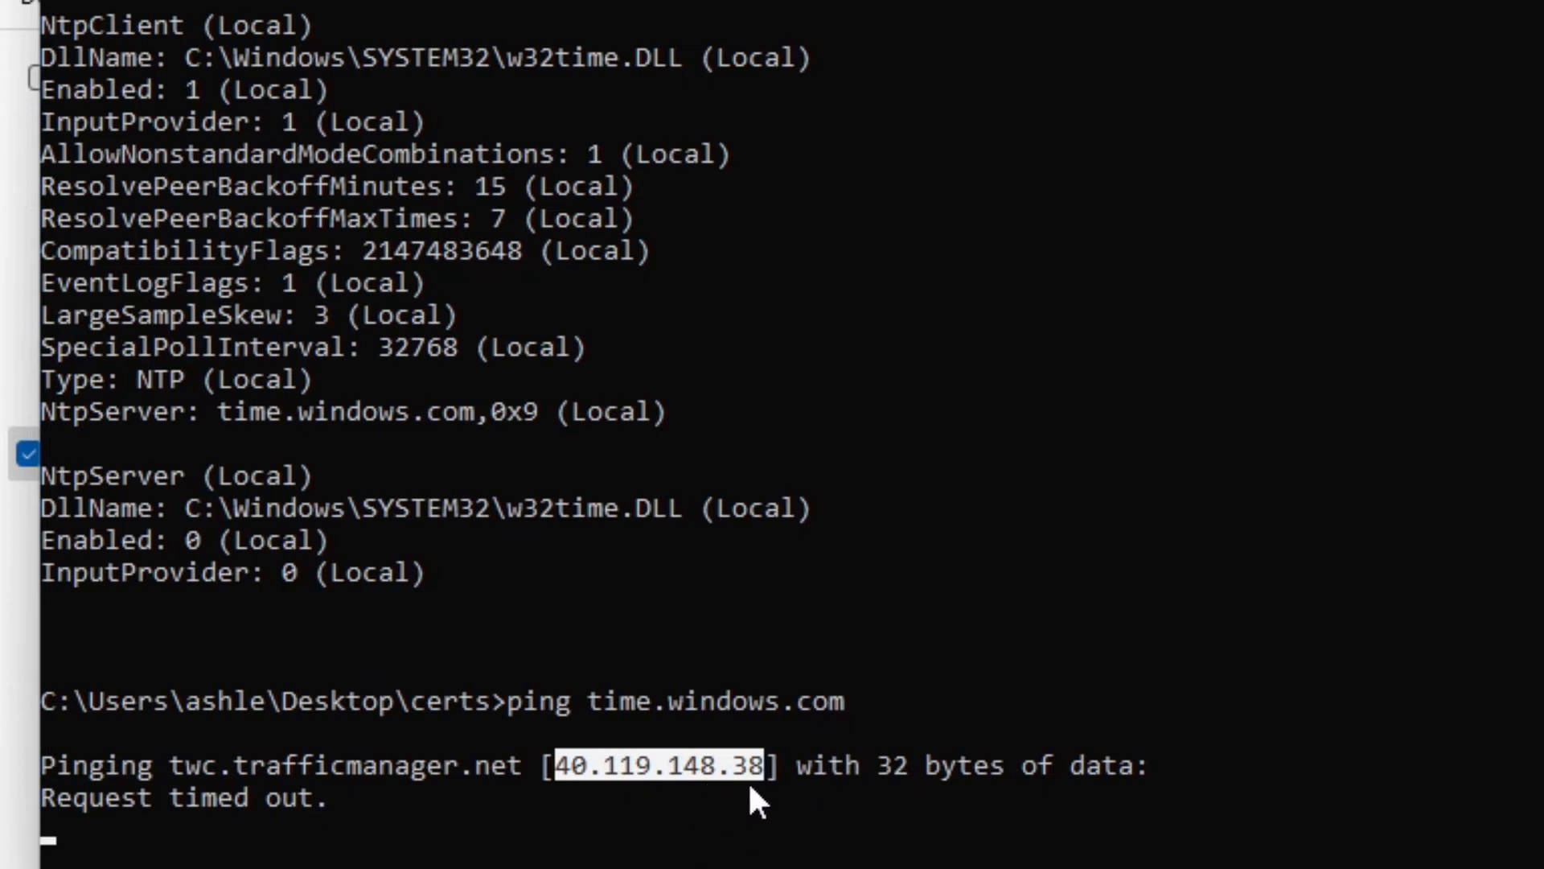
Stop the running ping and list the full network adapter configuration with ipconfig /all
left_click(1193, 718)
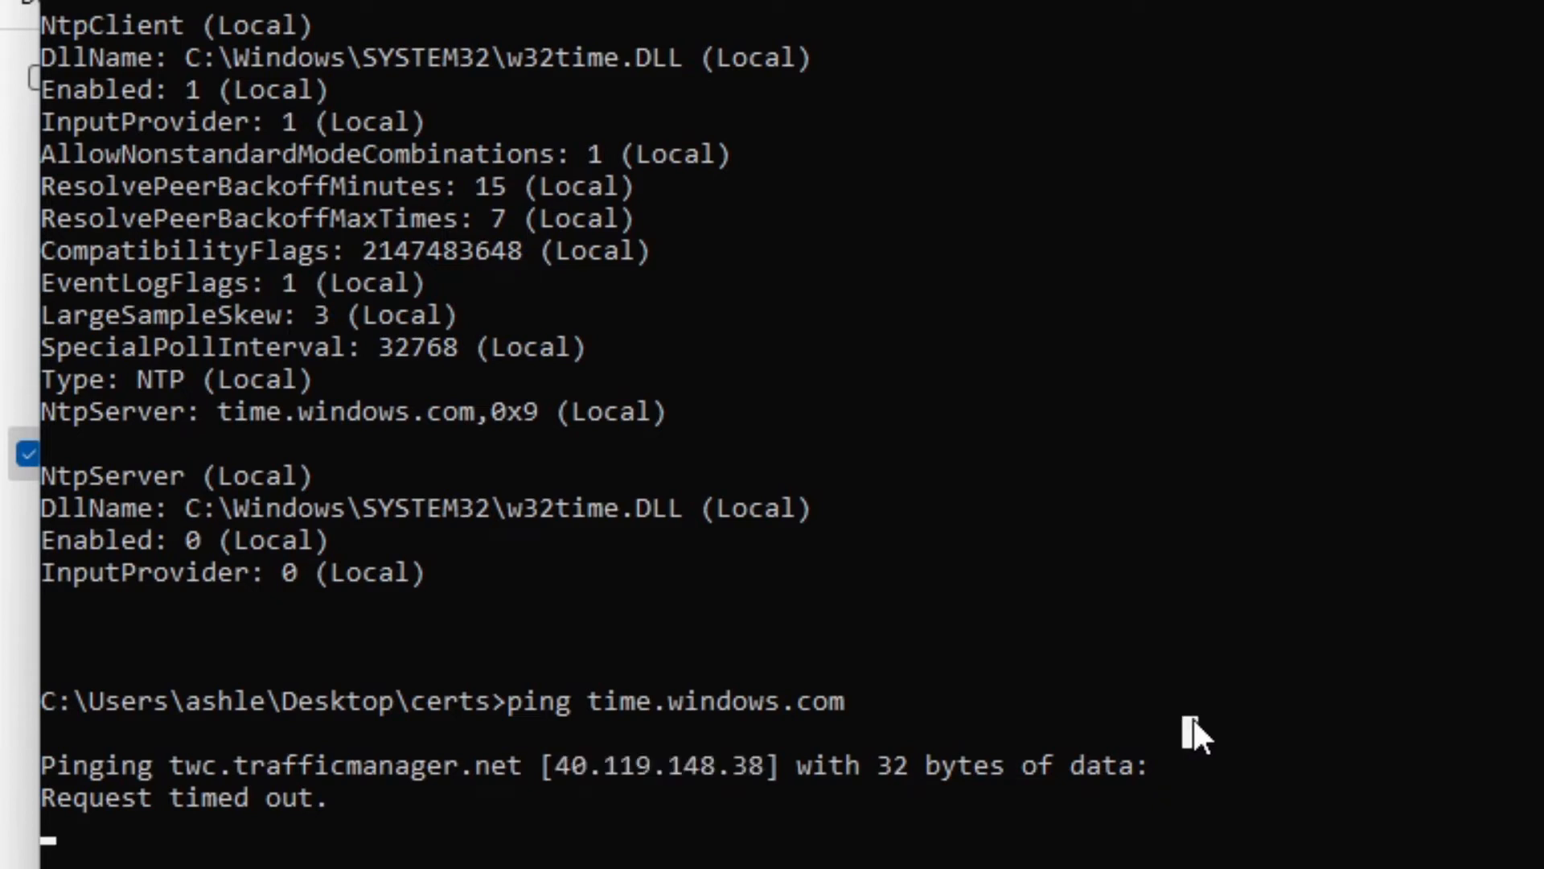
key("Escape")
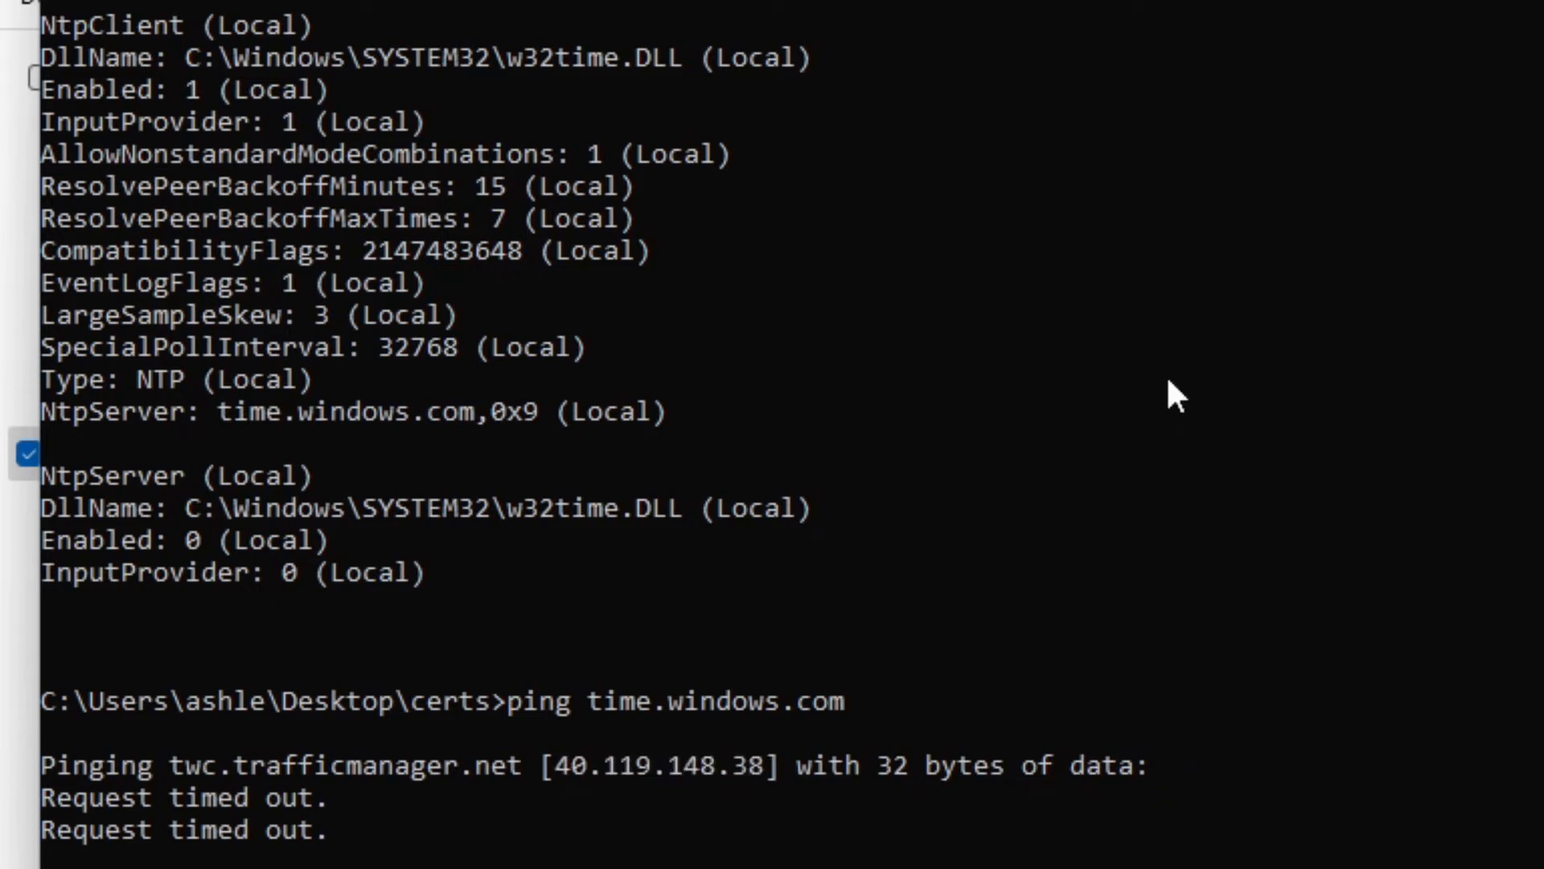
key("ctrl+c")
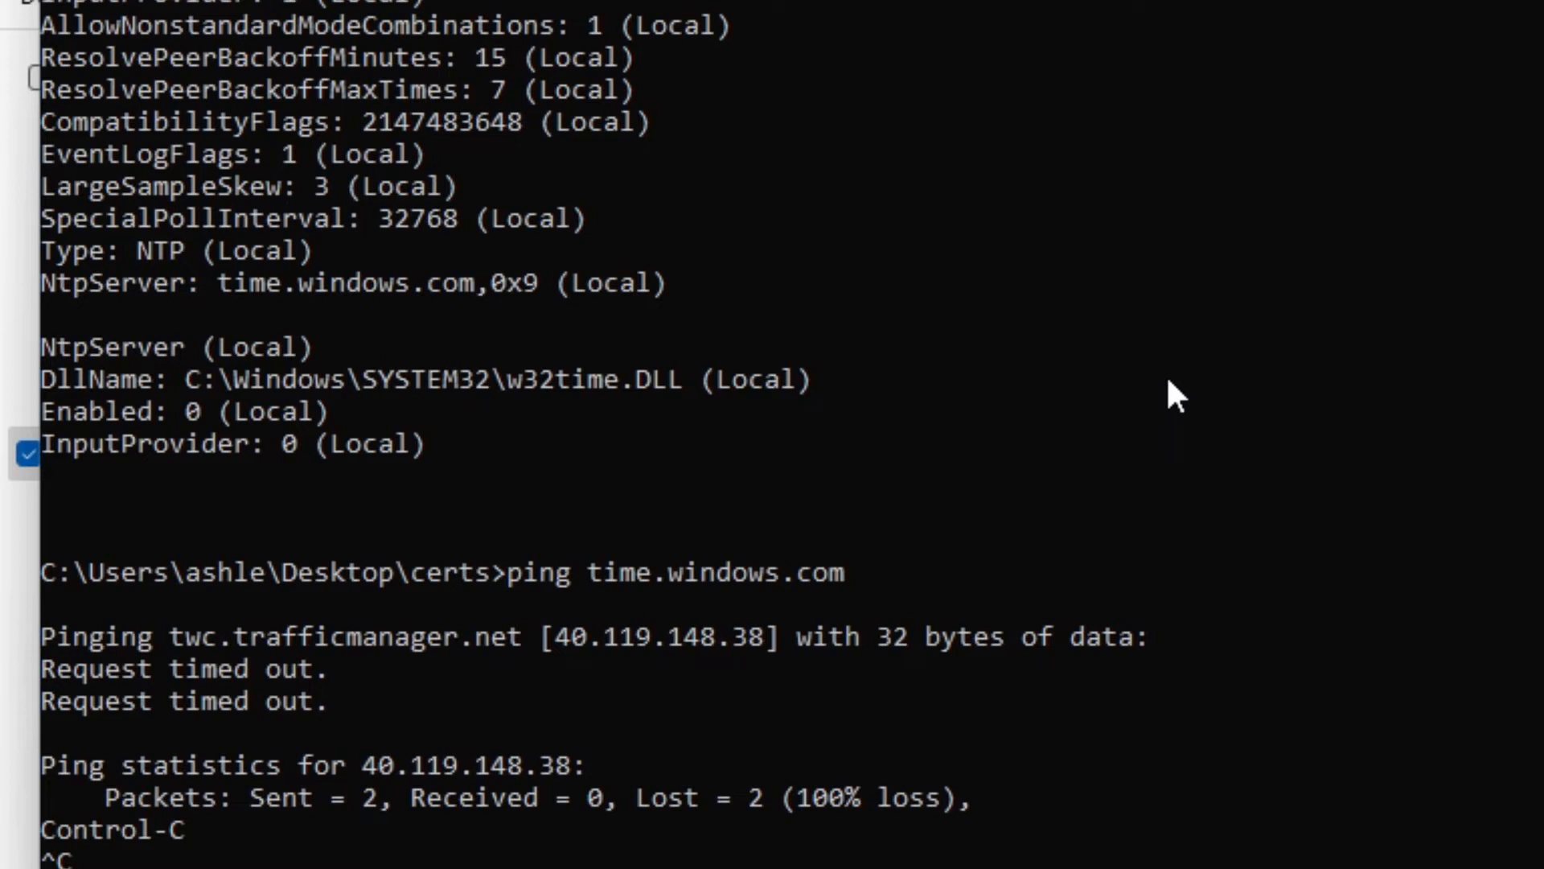
key("Return")
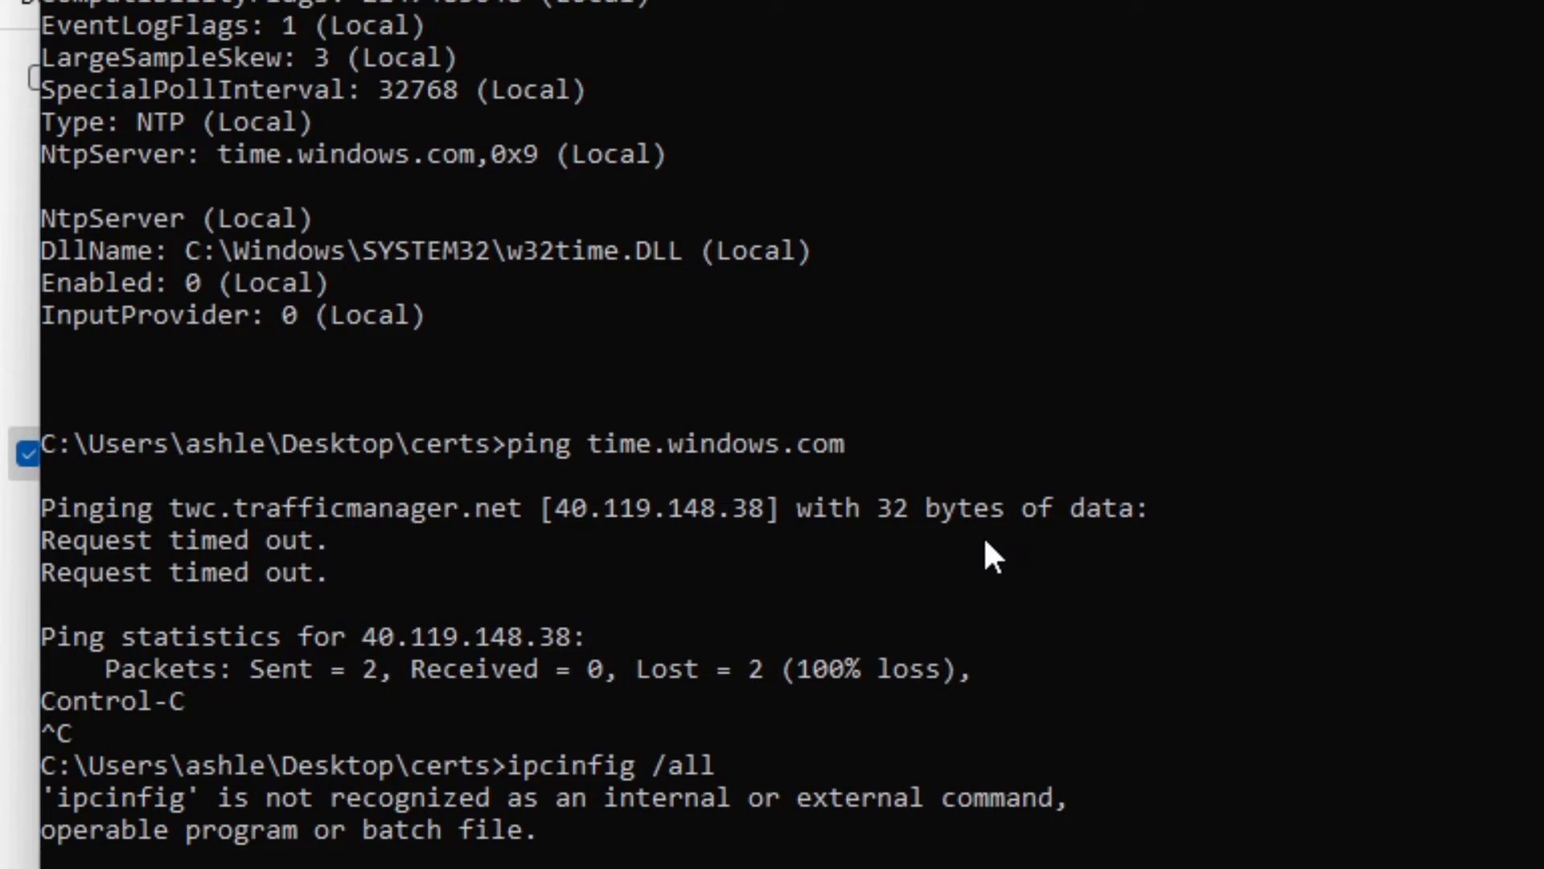
key("Return")
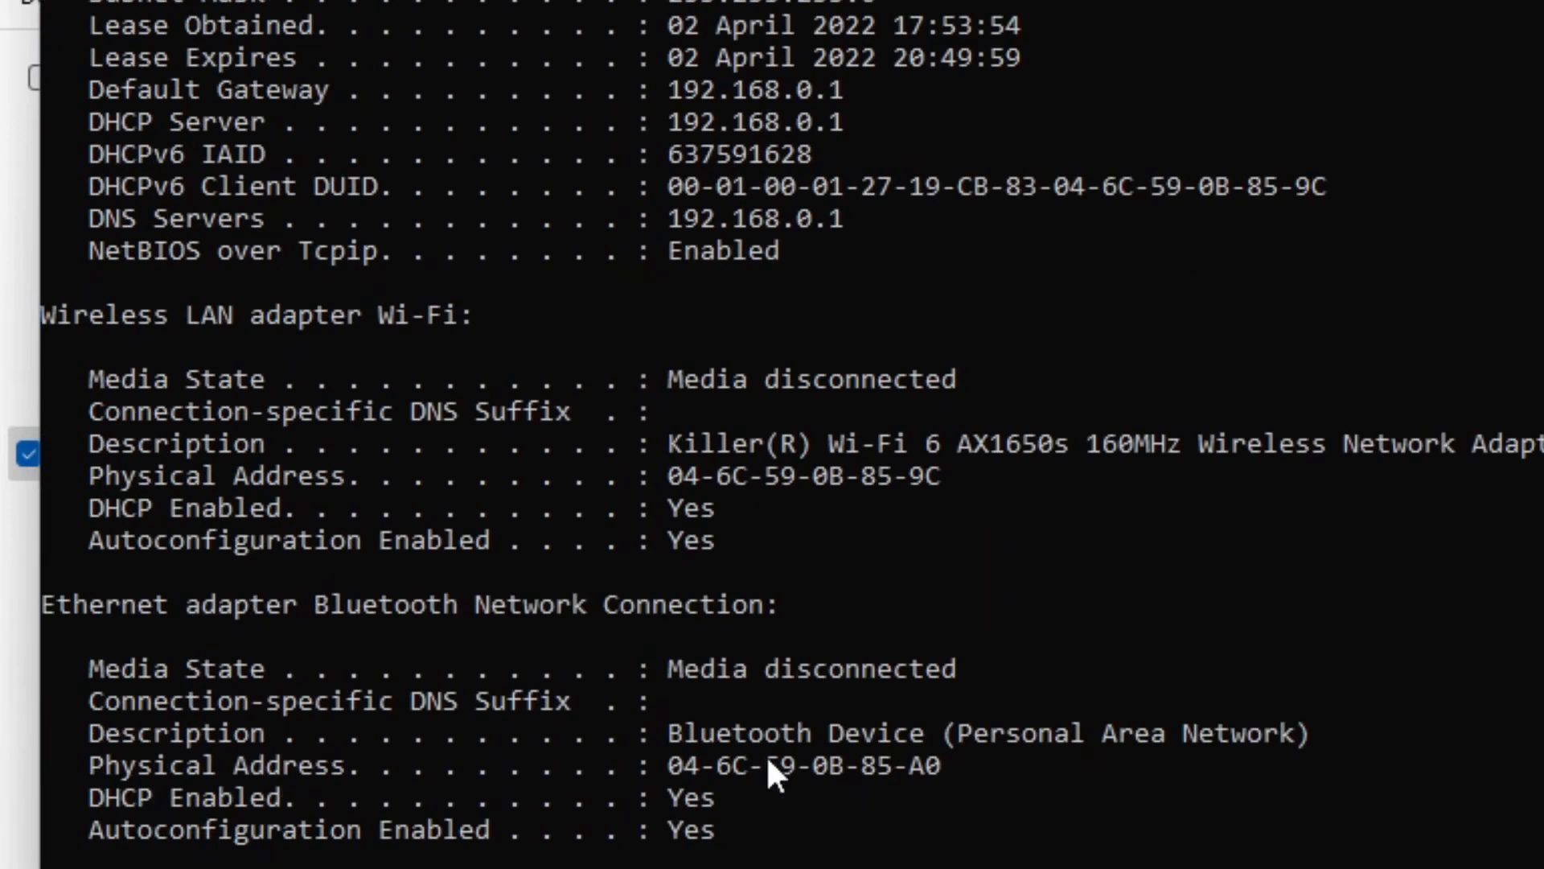
scroll(812, 522, "up", 2)
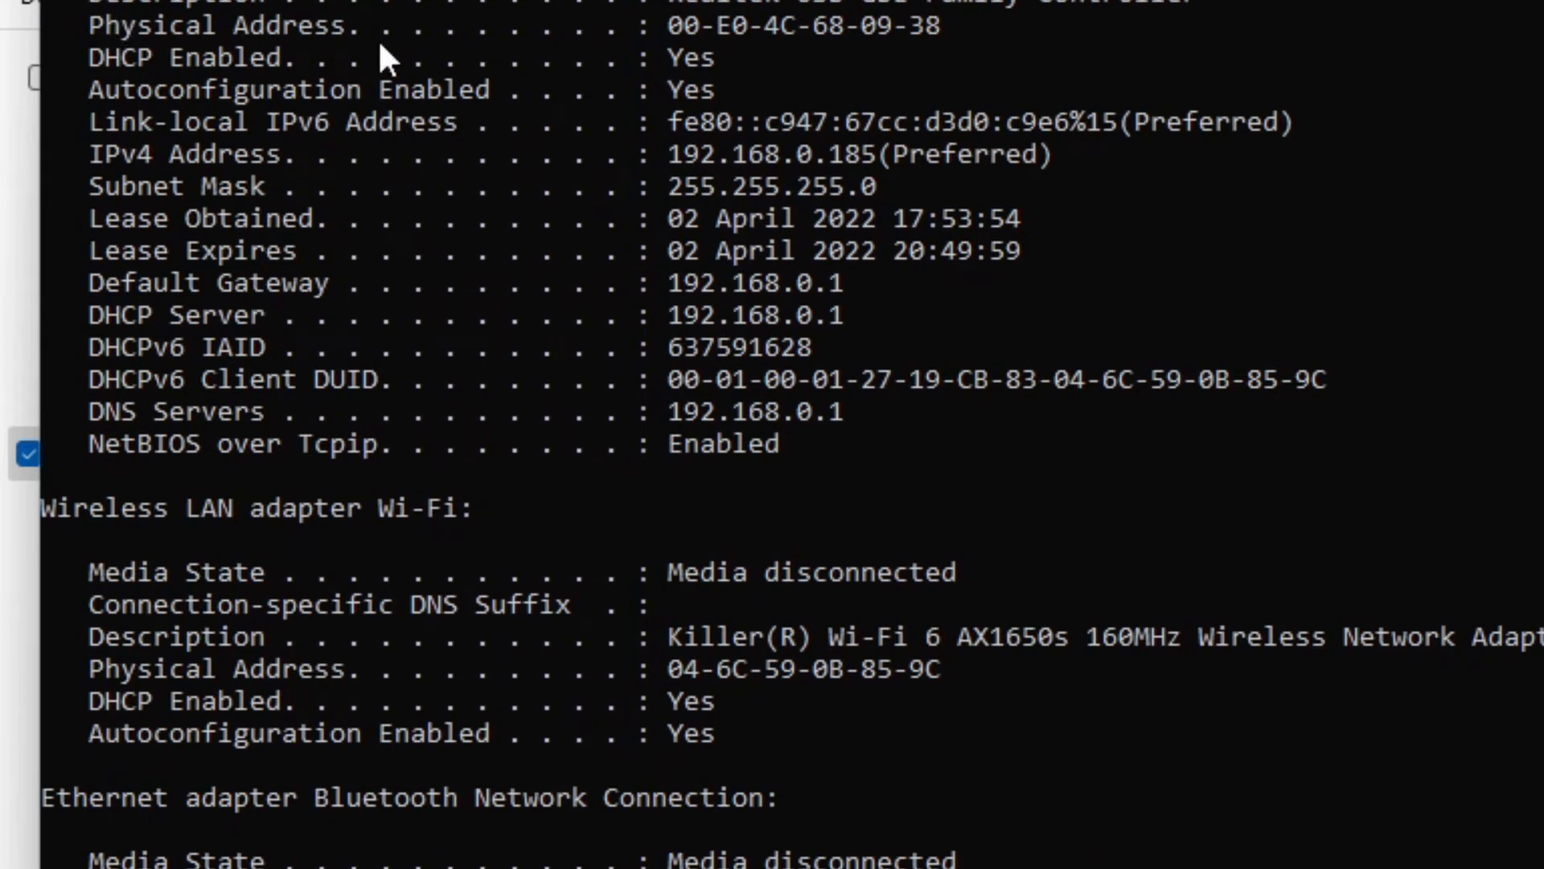
Check the DNS Servers address against the Default Gateway address in the Ethernet adapter's output, highlighting each of them
left_click_drag(90, 410, 694, 422)
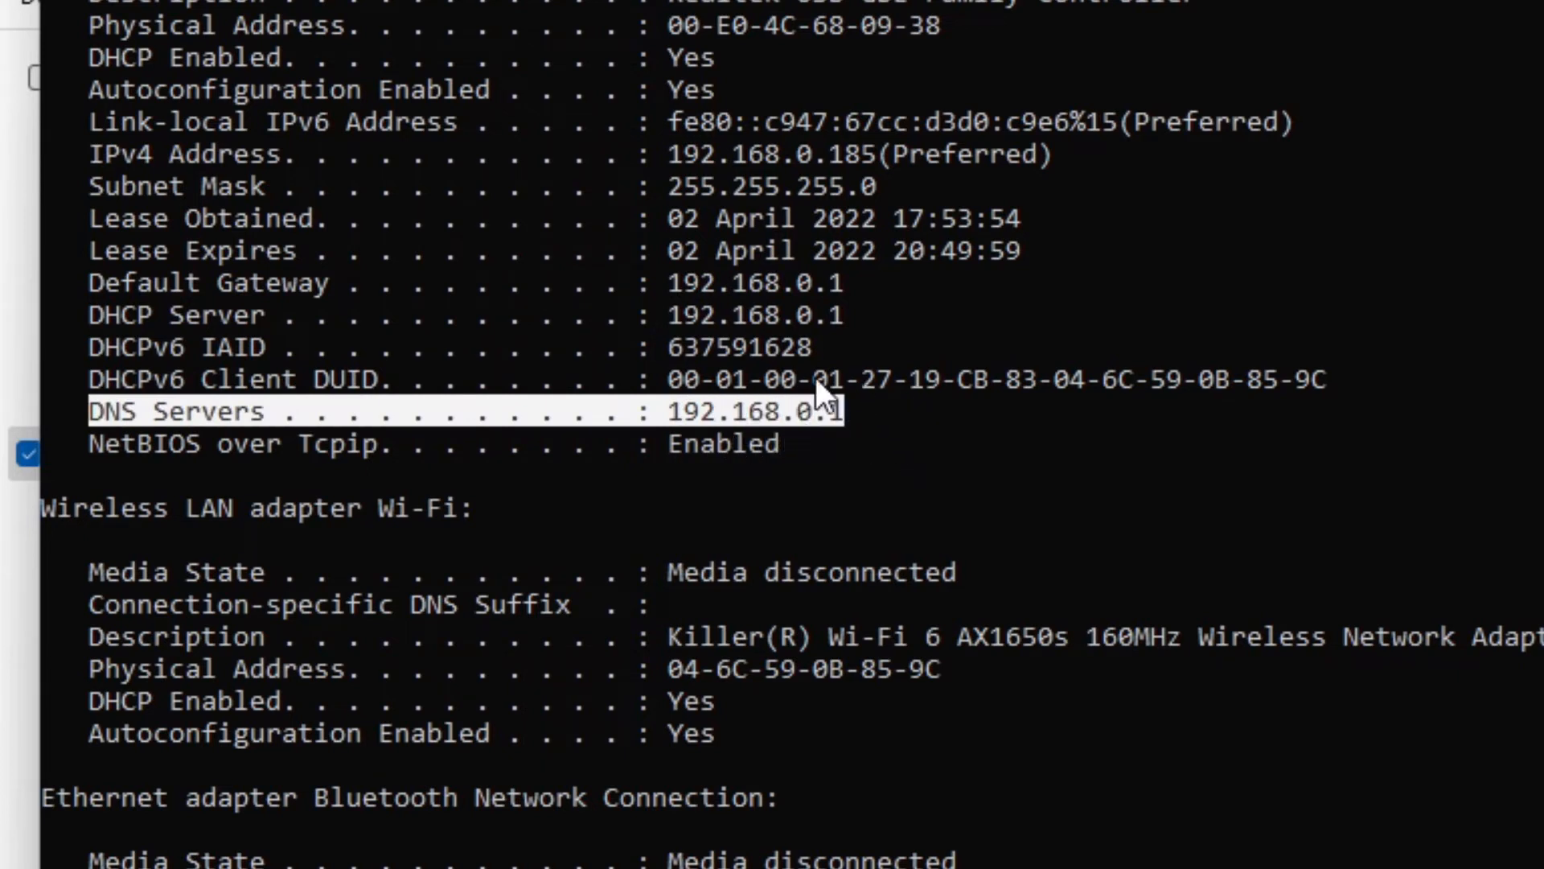
left_click(883, 410)
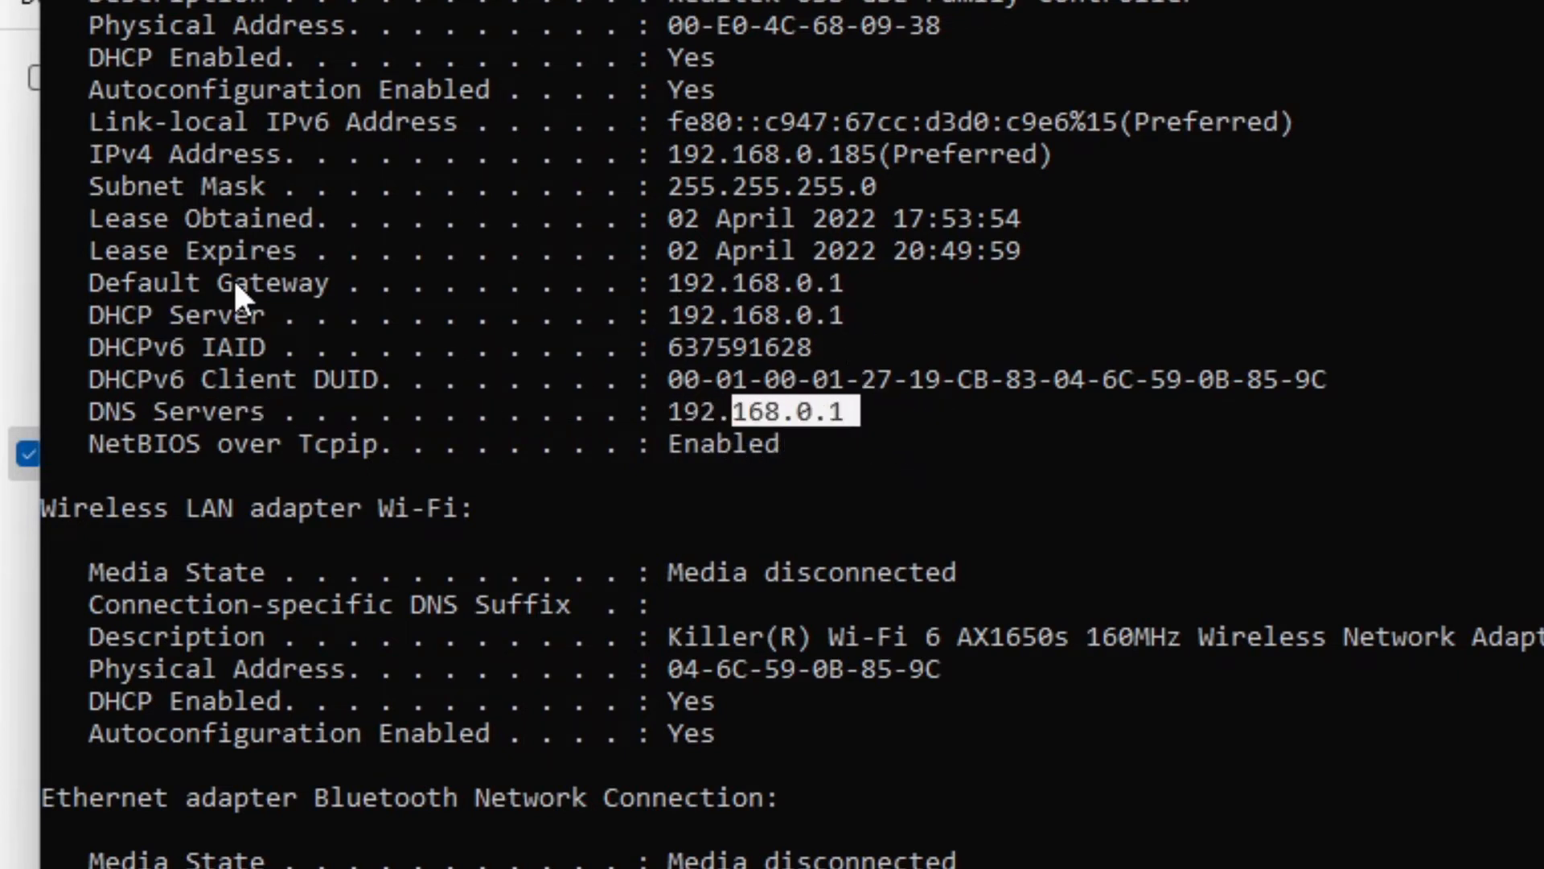
left_click_drag(875, 285, 686, 283)
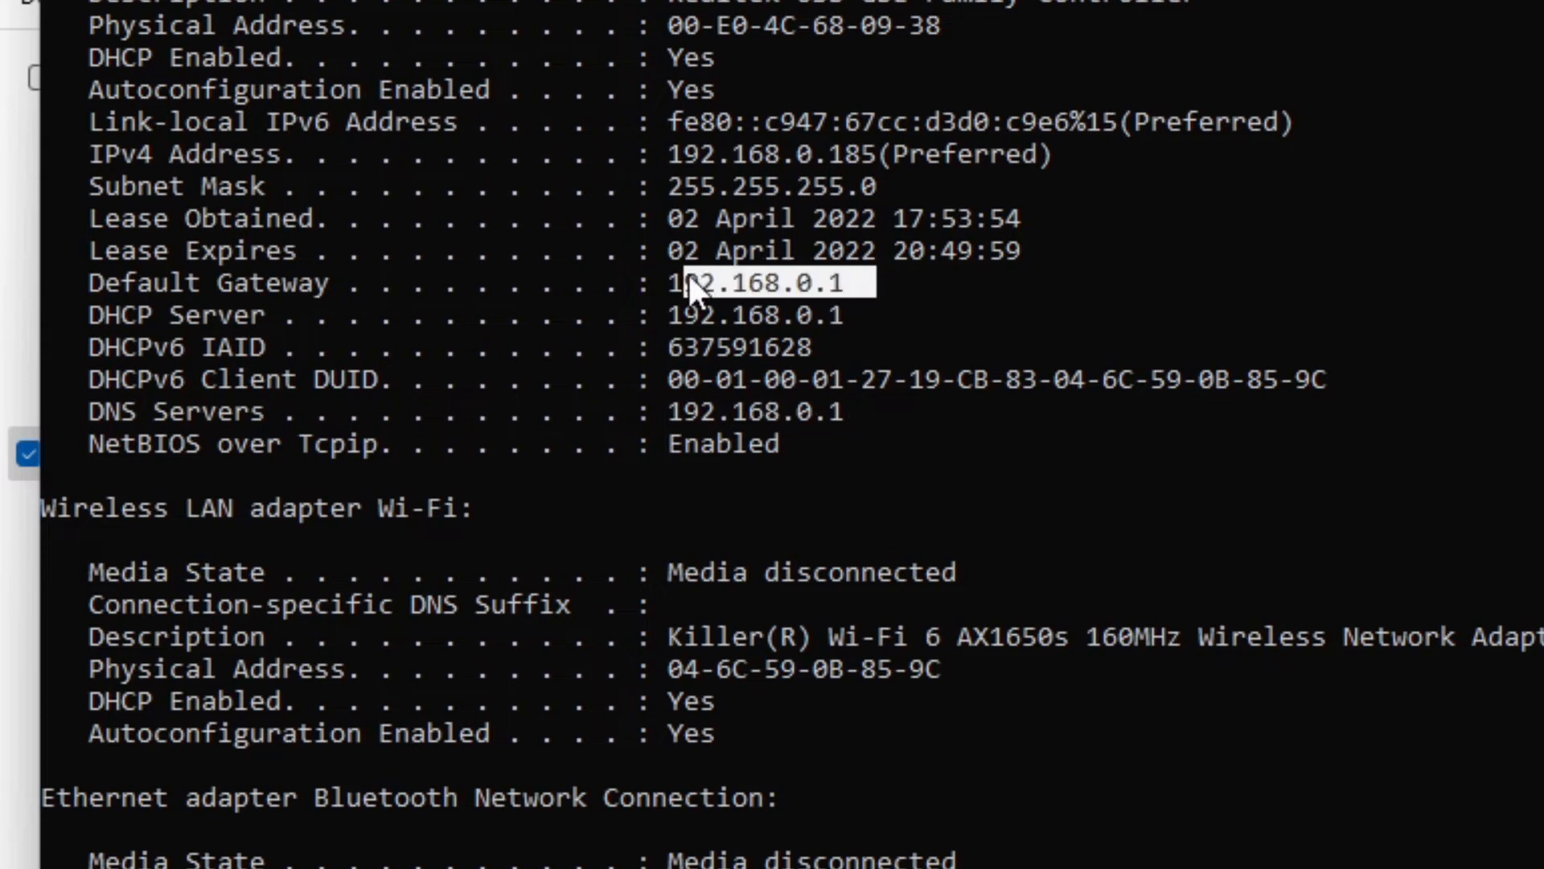
left_click(900, 285)
left_click(869, 412)
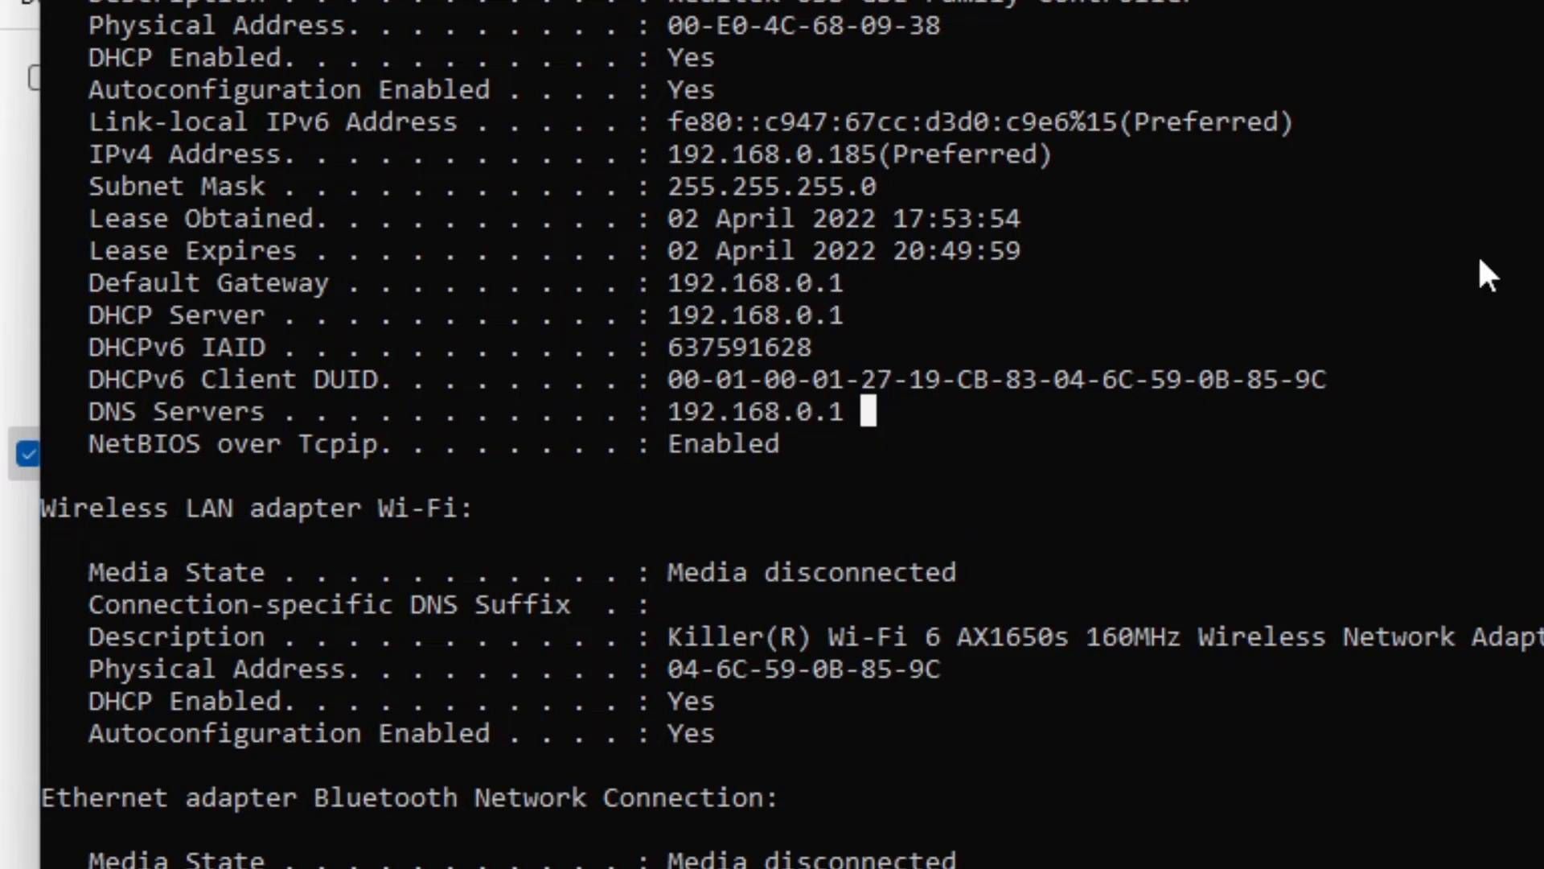
left_click_drag(789, 398, 694, 396)
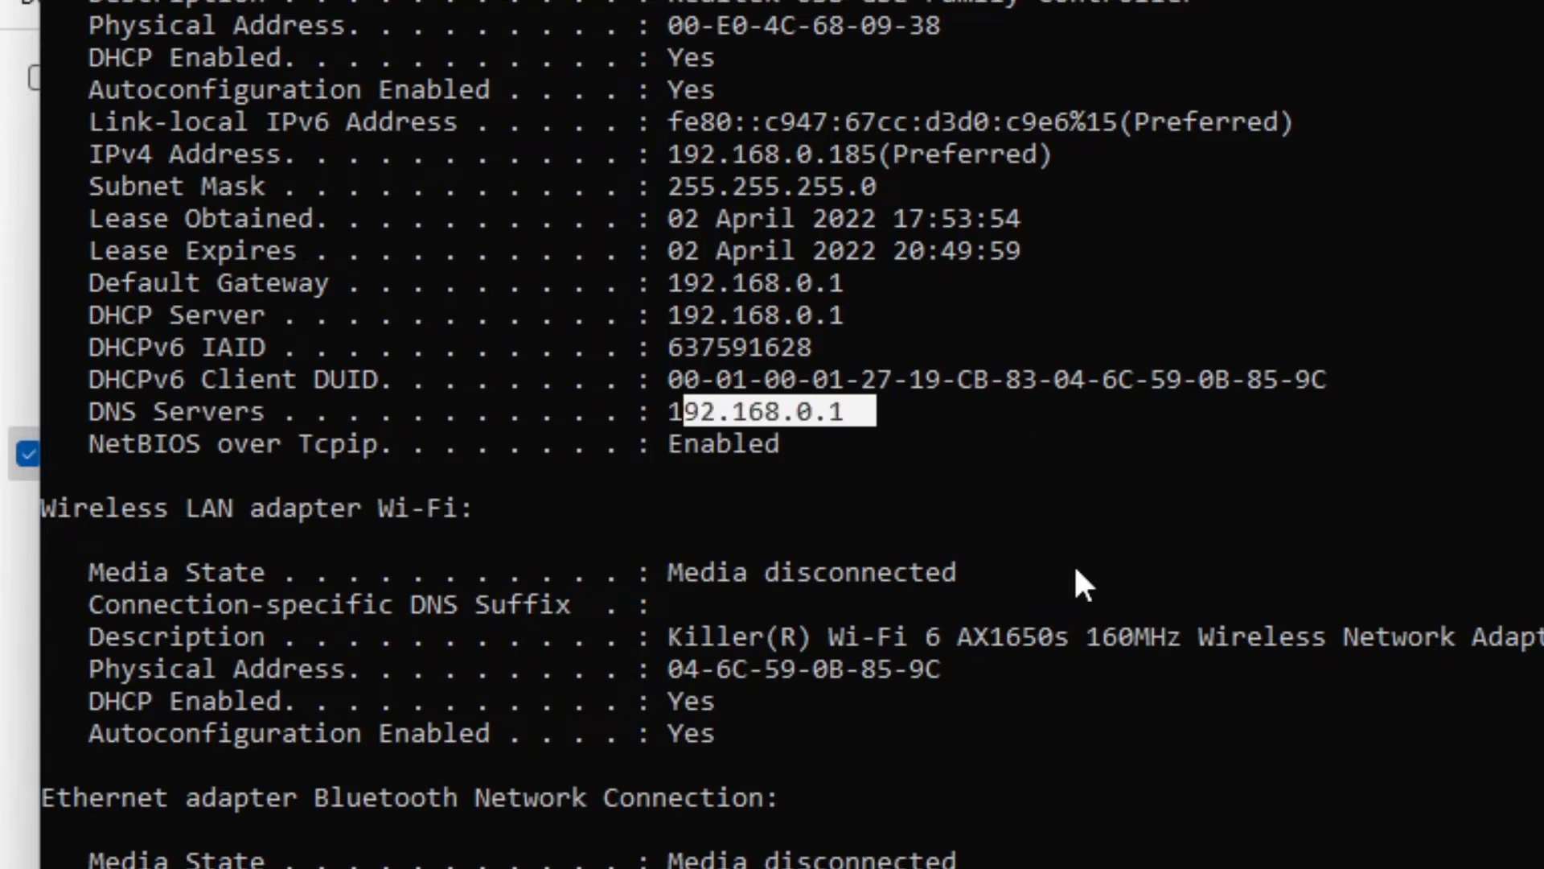
left_click(1037, 435)
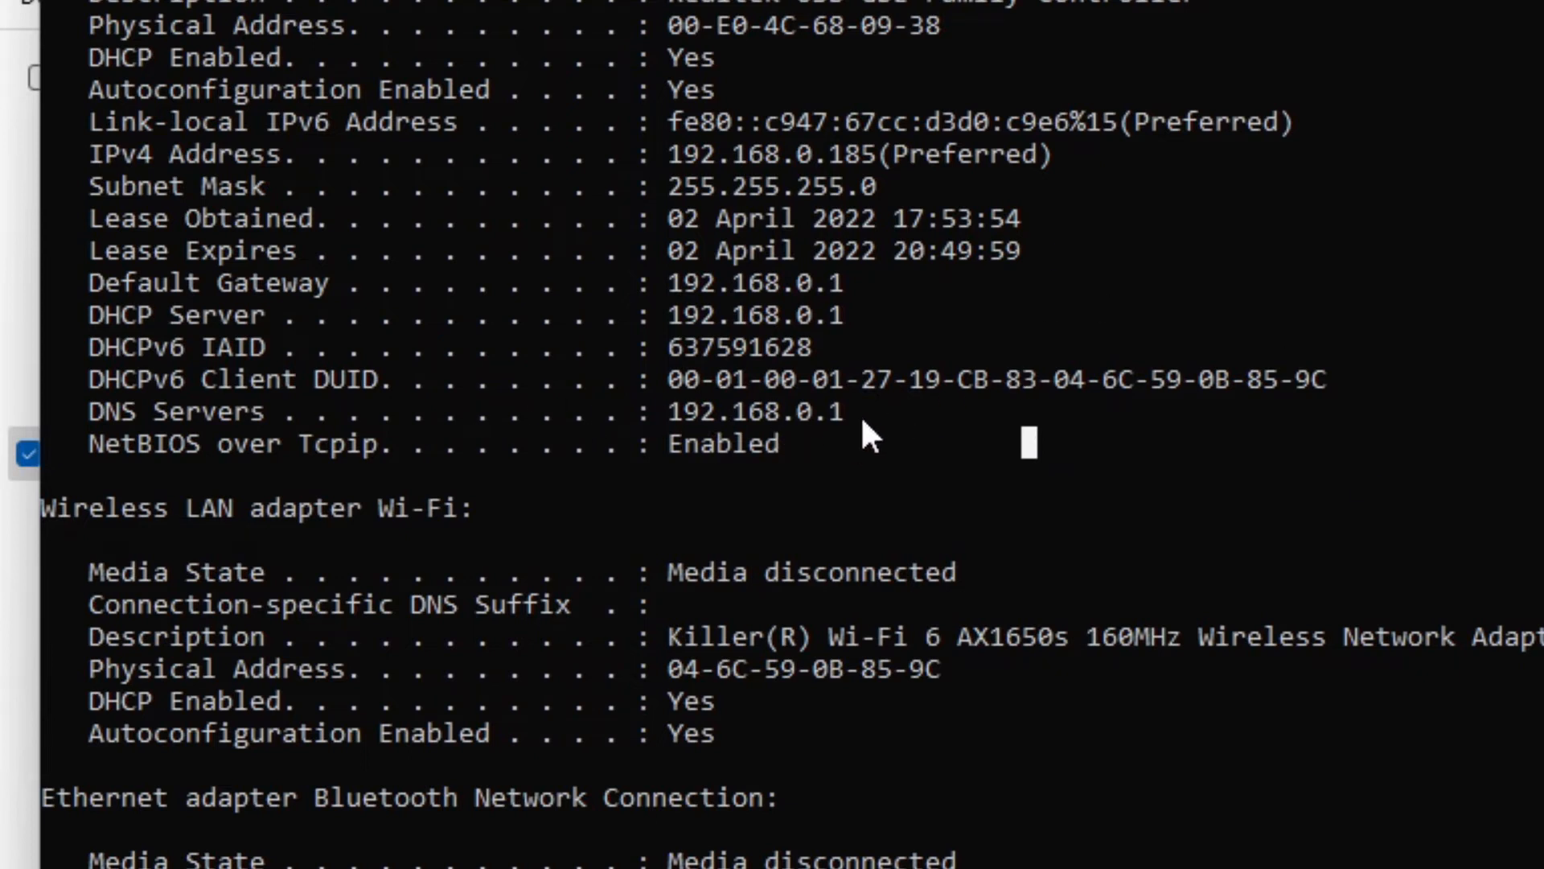
left_click_drag(862, 421, 664, 397)
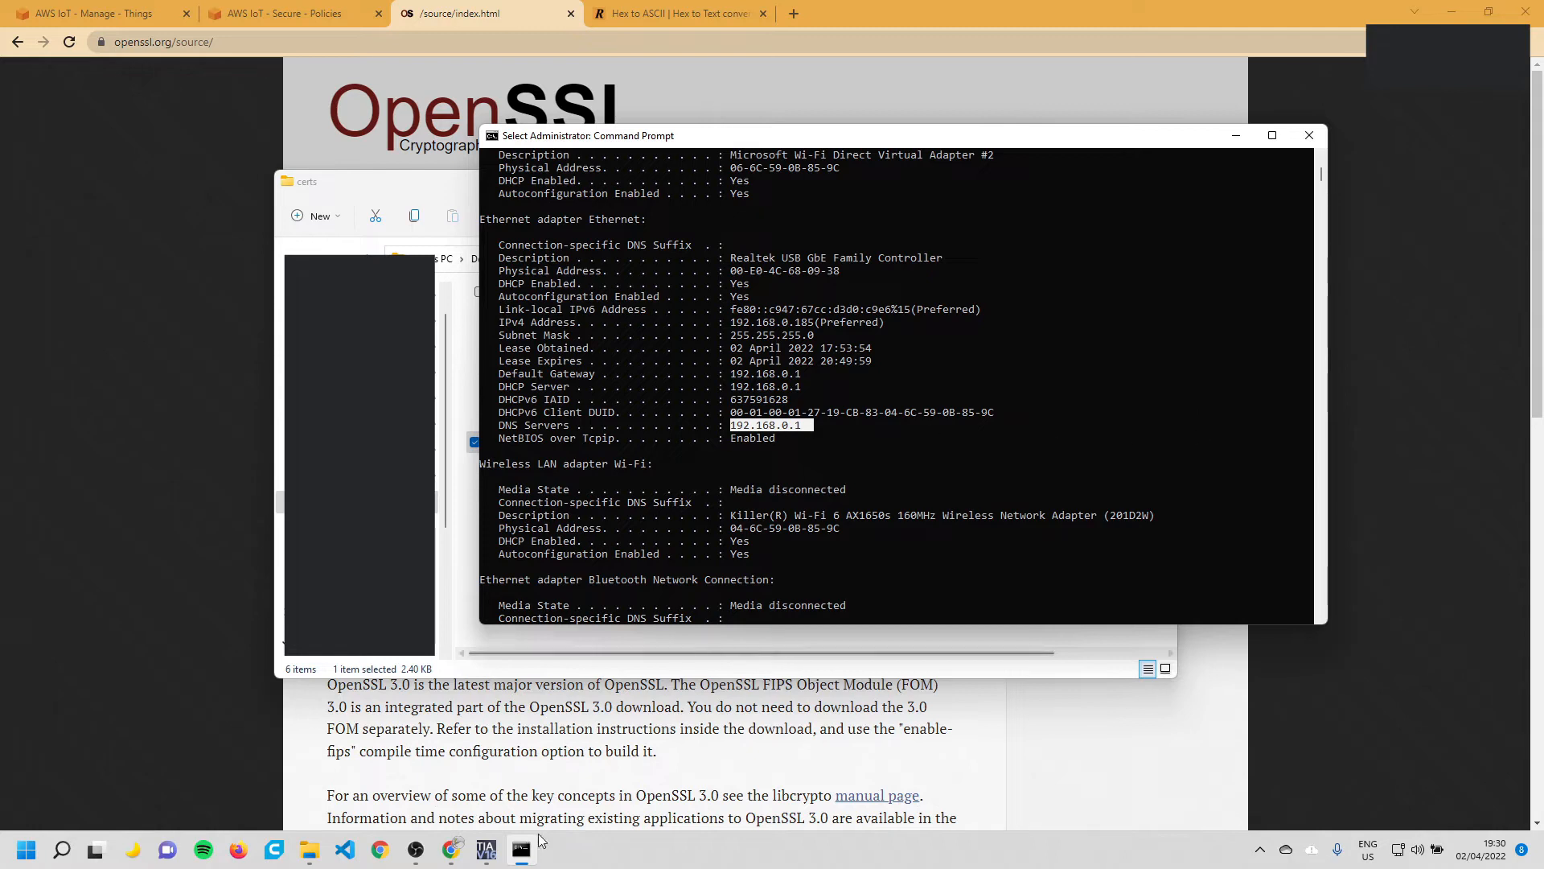
Switch to TIA Portal and save a copy of the MQTT to Pi project as PLC to AWS
left_click(485, 849)
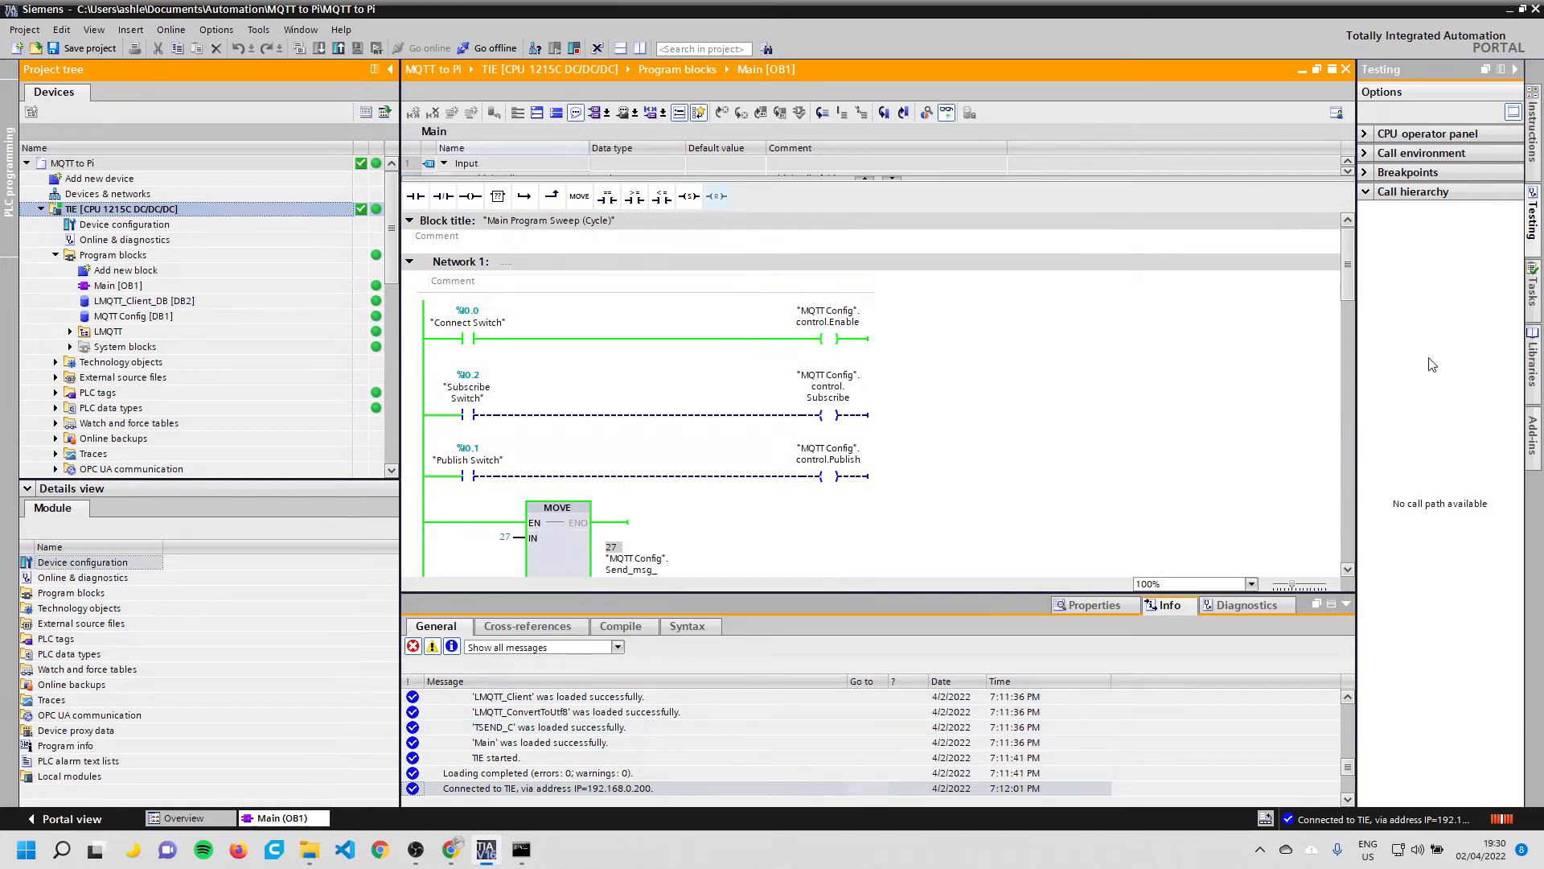
left_click_drag(1351, 277, 1338, 212)
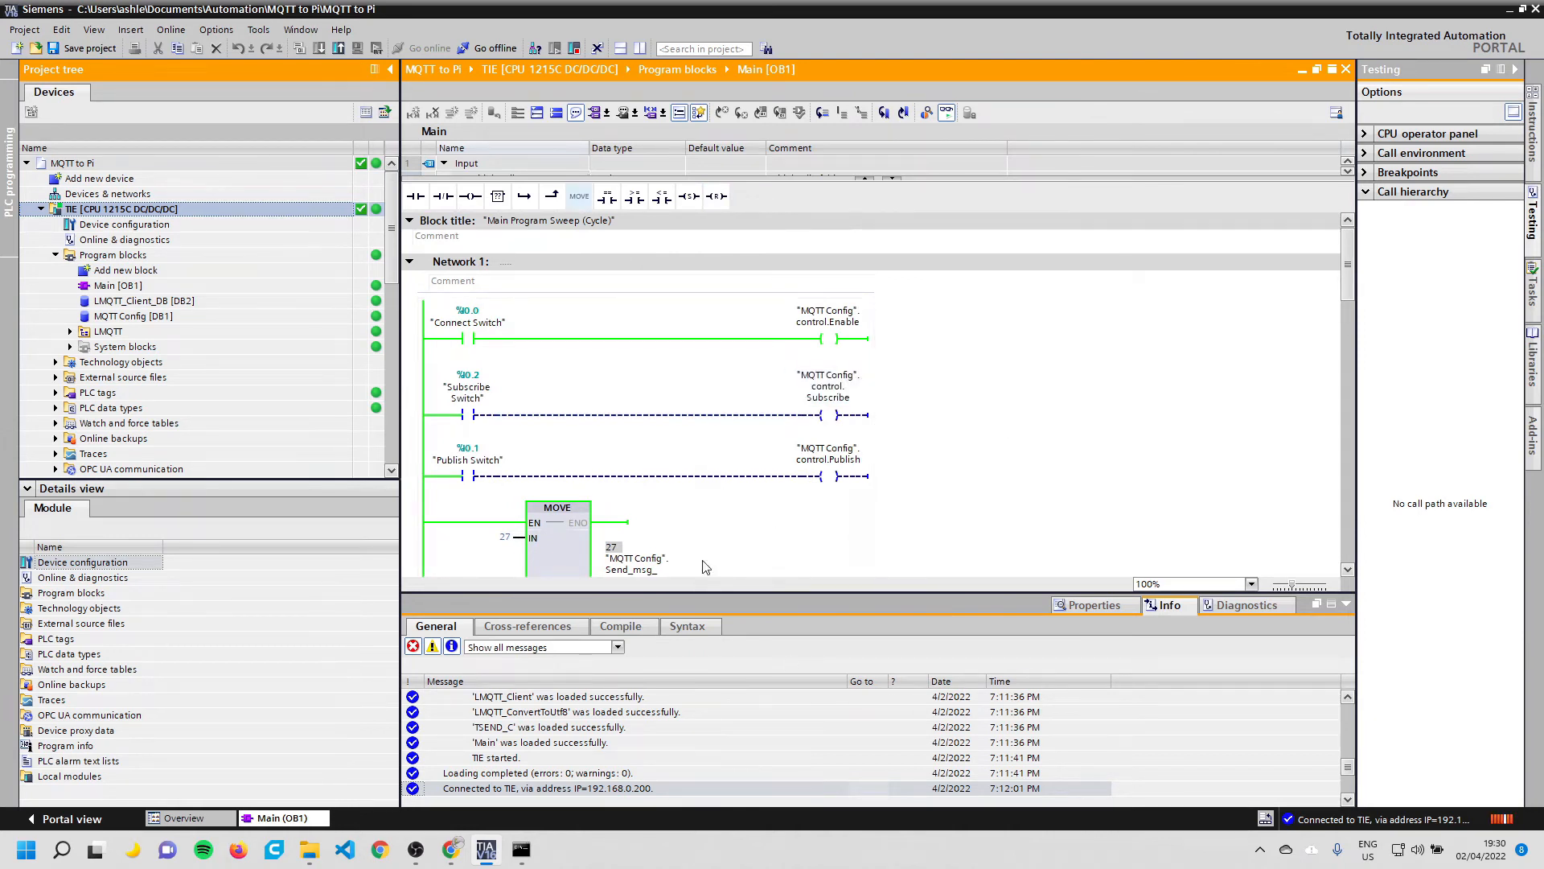
left_click(24, 30)
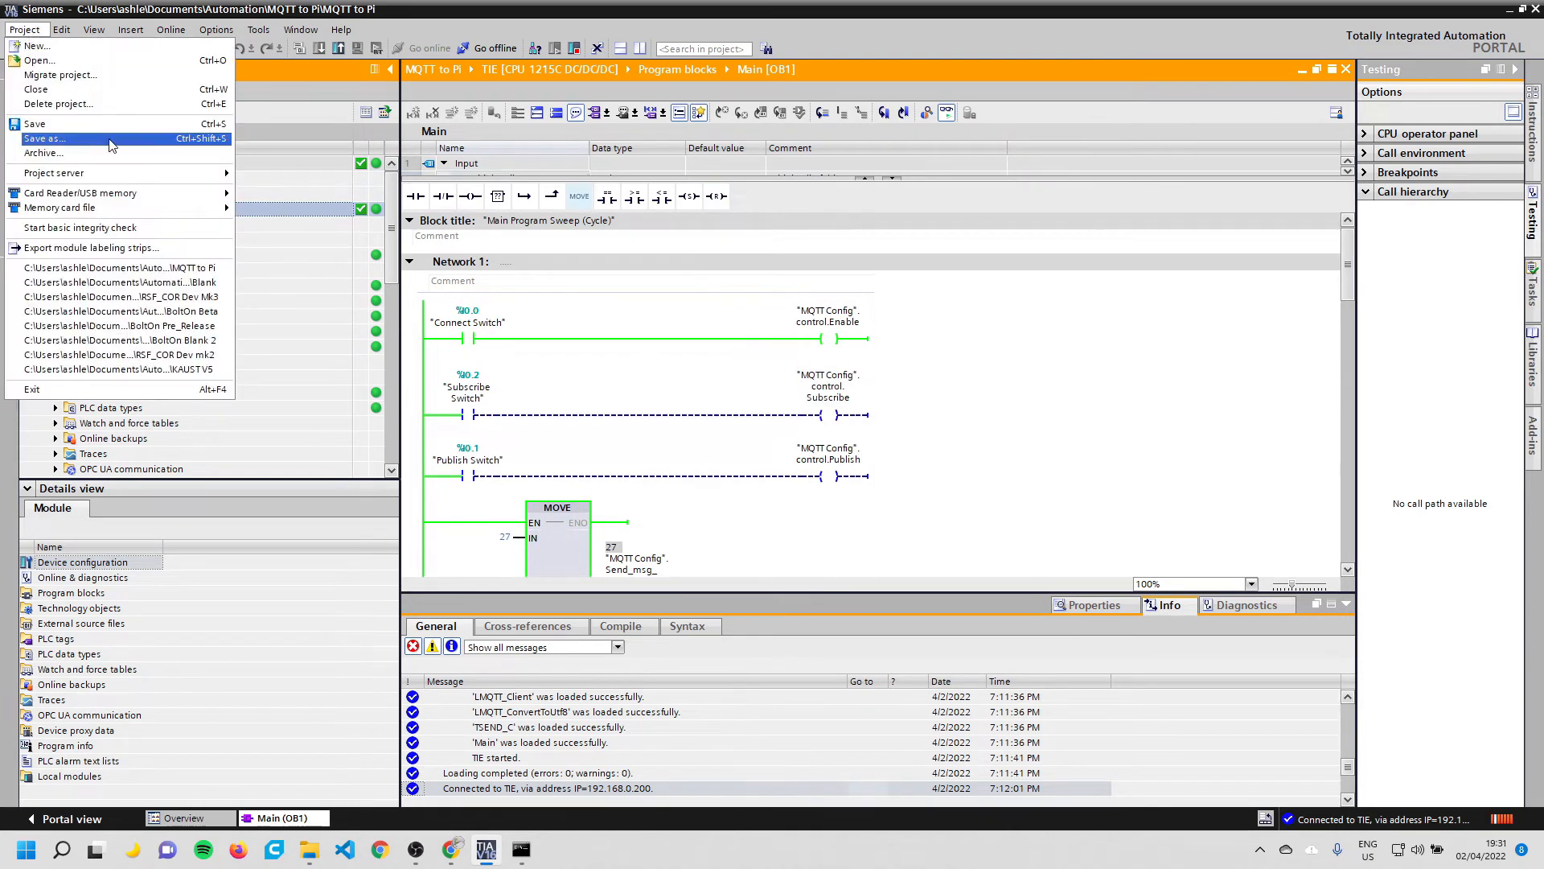
left_click(110, 141)
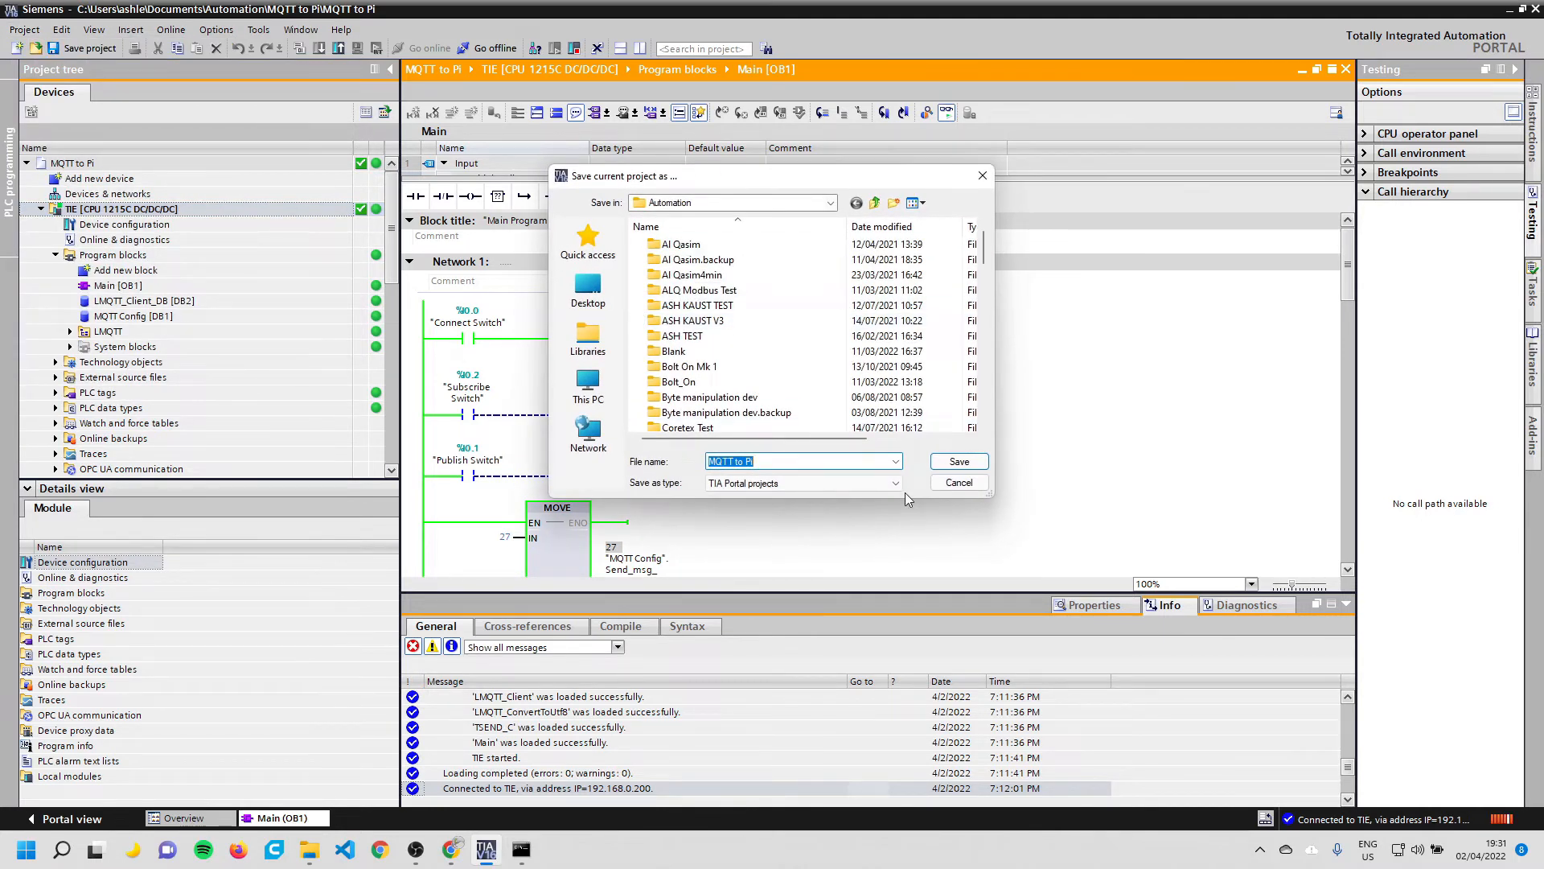
type("PLC to AWS")
key("Return")
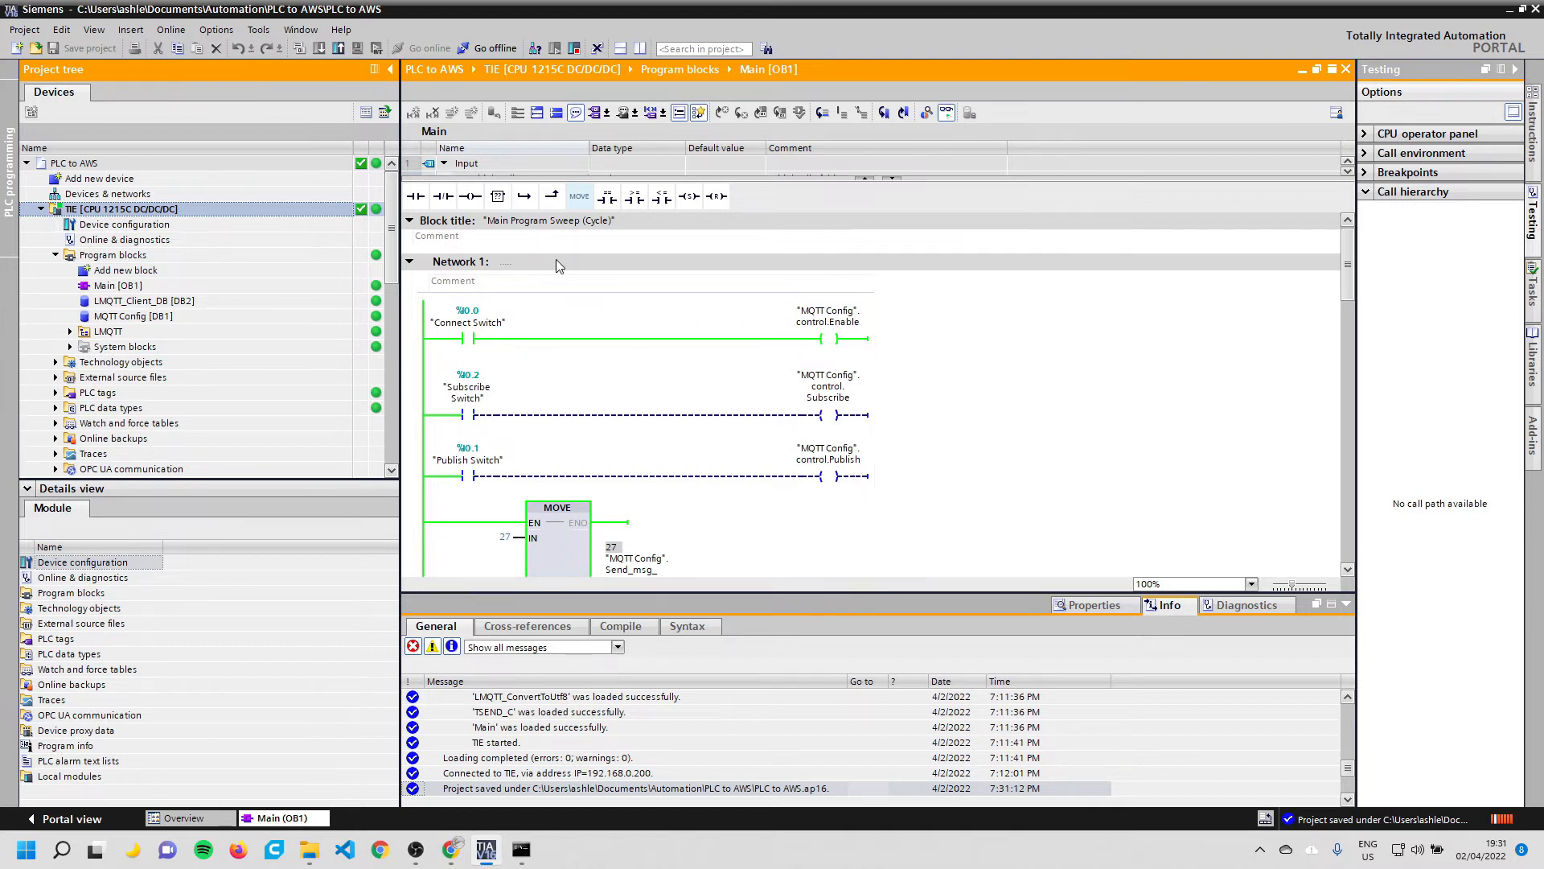
Open the TIE CPU's device configuration and show the Ethernet addresses of its PROFINET interface [X1]
left_click(227, 329)
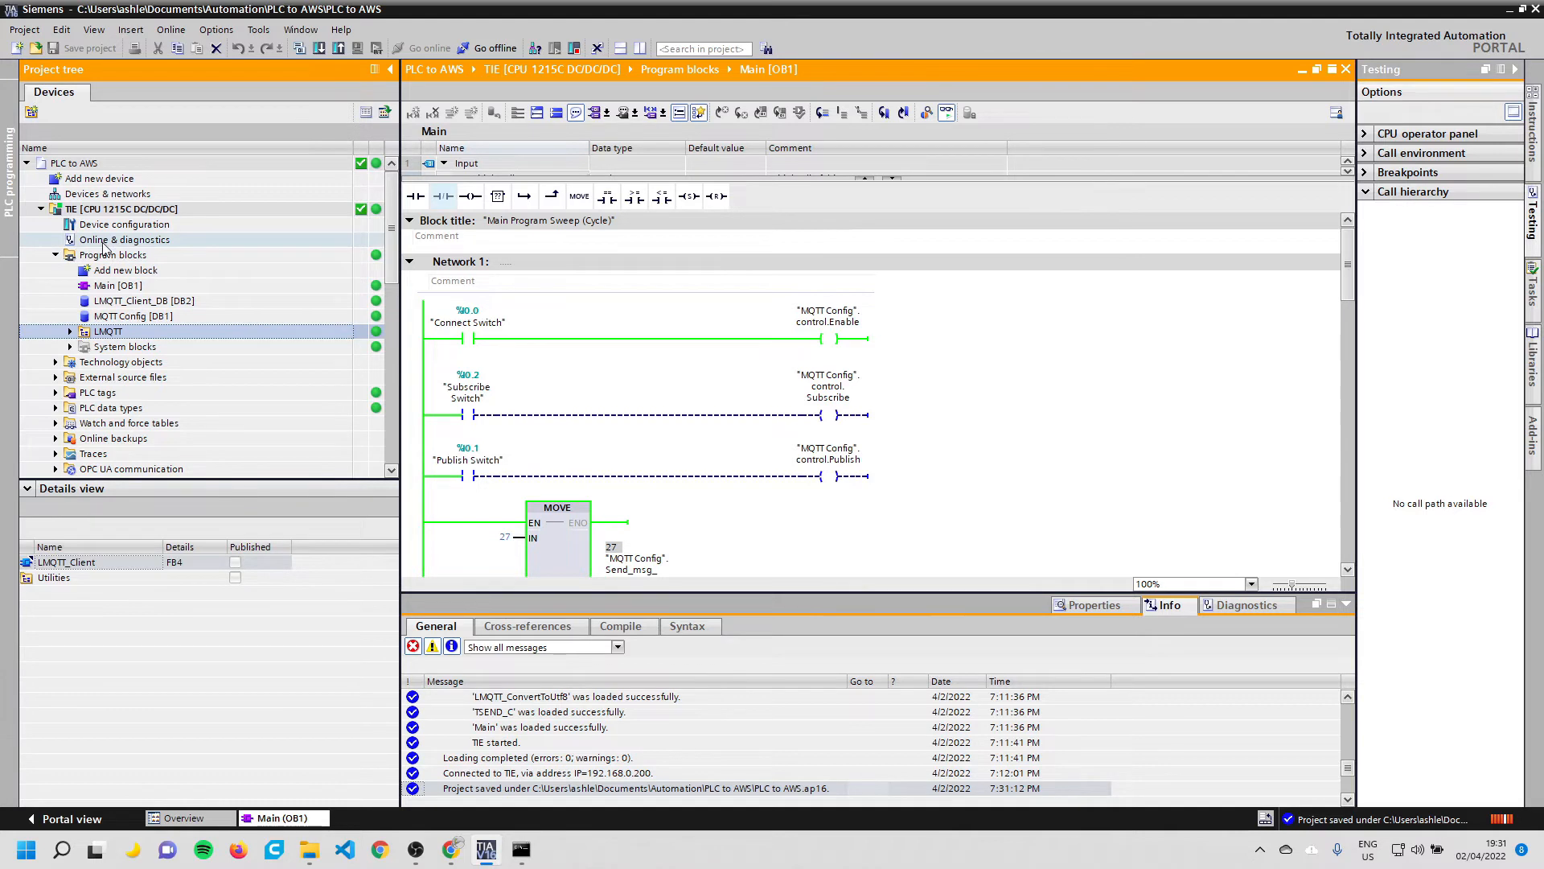
double_click(71, 225)
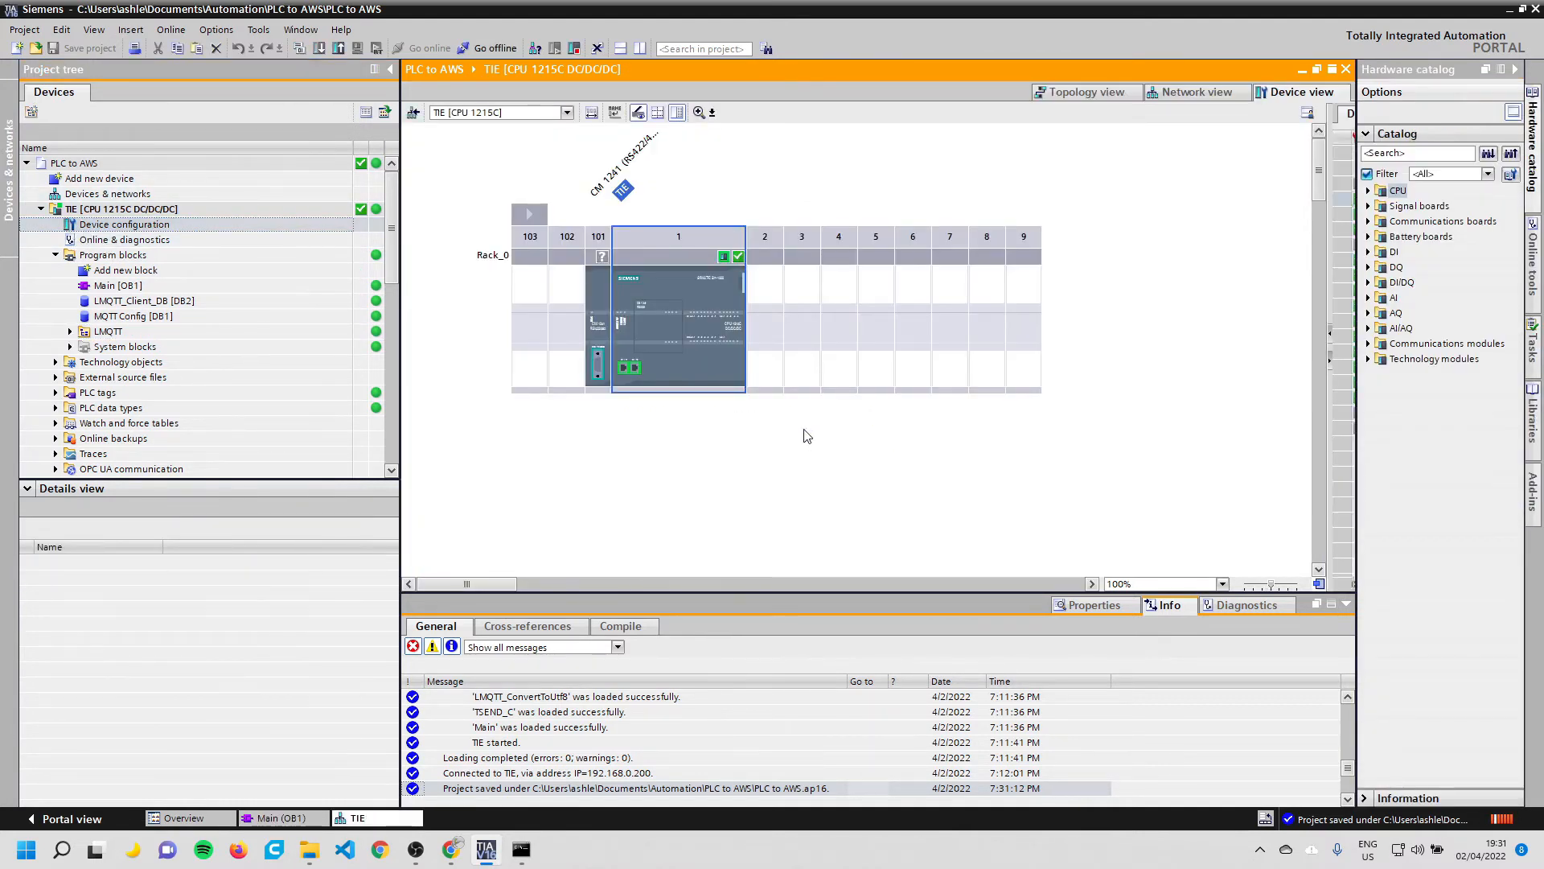
double_click(682, 374)
left_click_drag(855, 590, 862, 405)
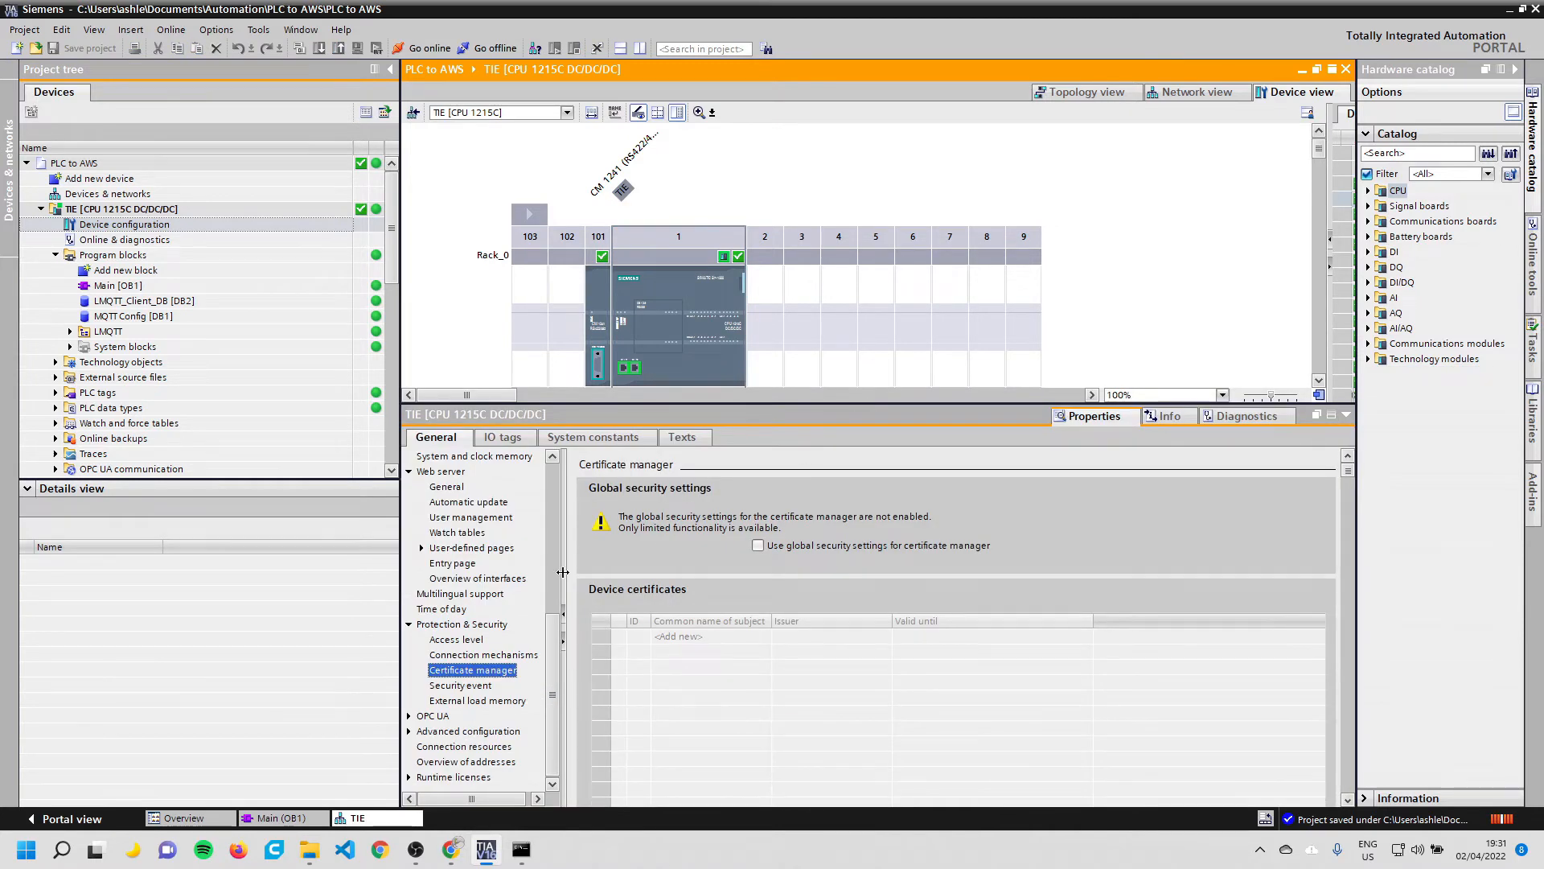
scroll(563, 635, "up", 7)
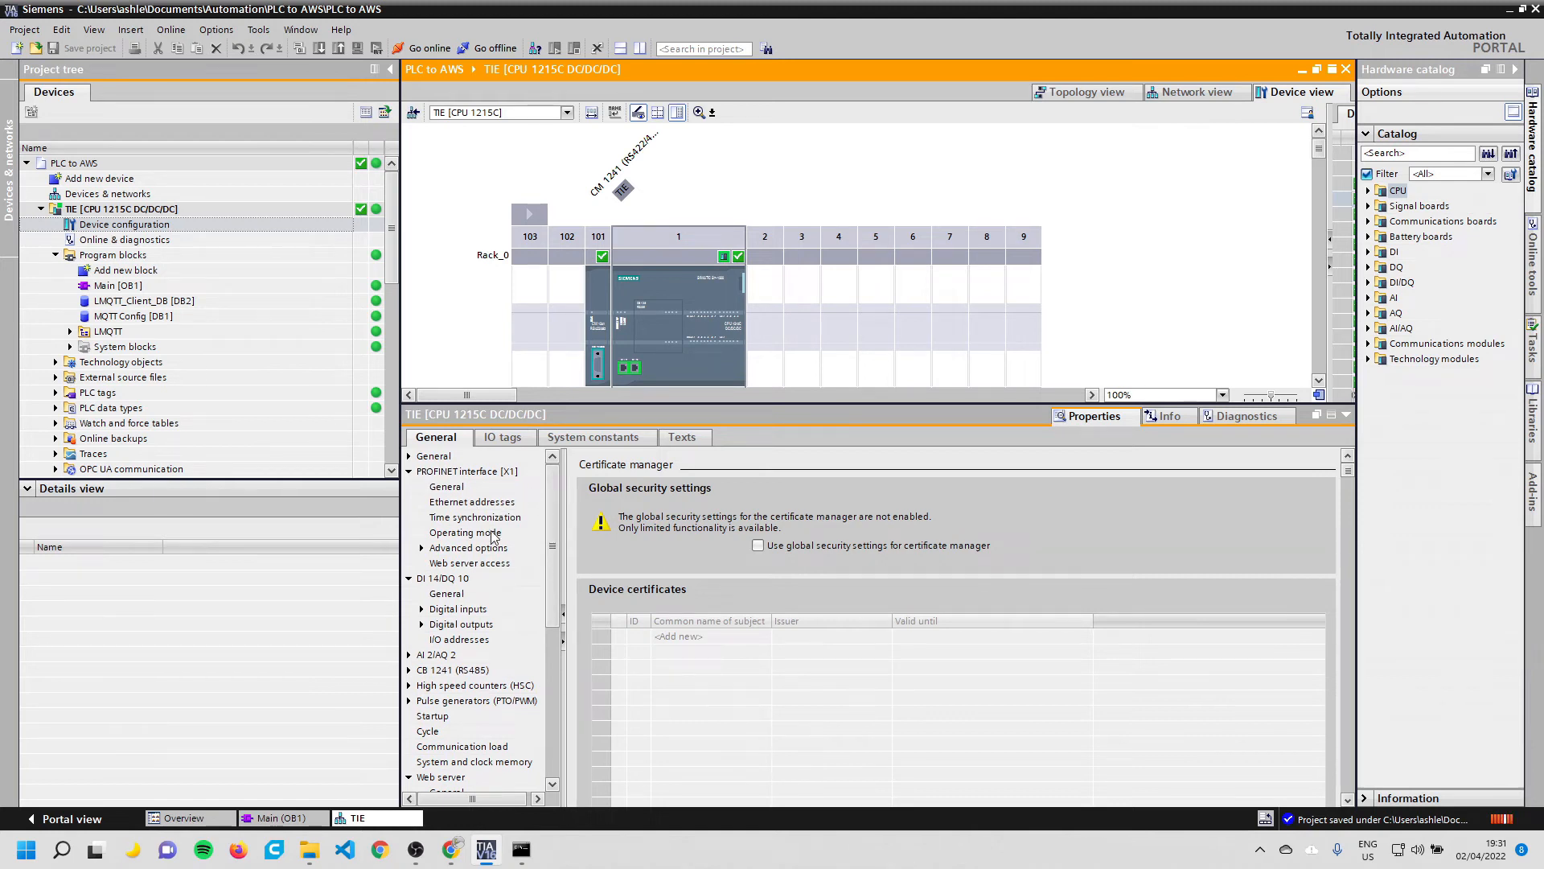
left_click(466, 473)
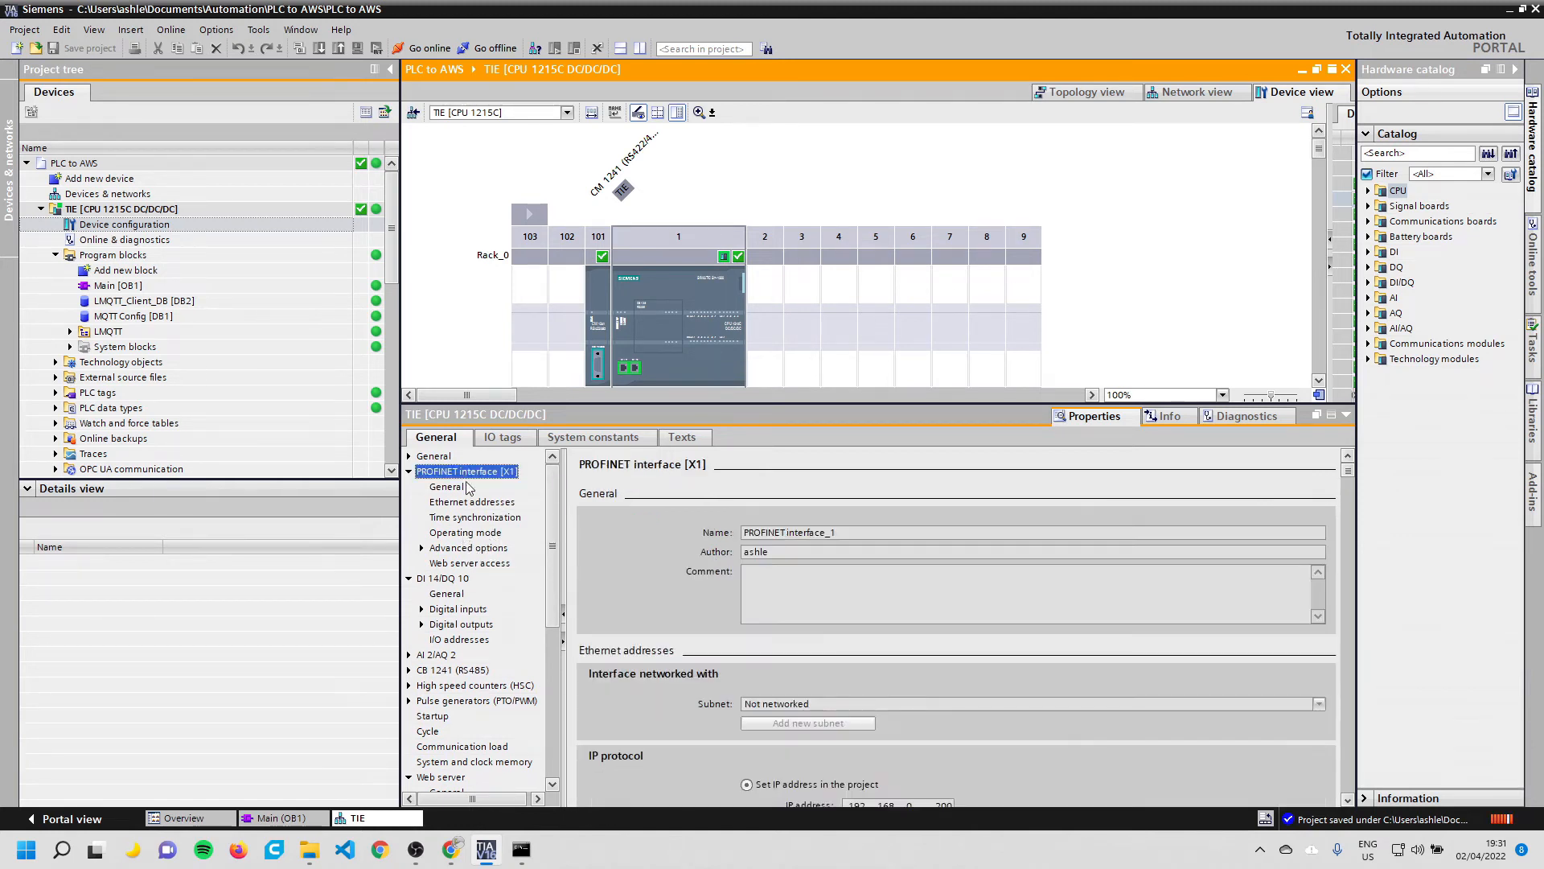
left_click(474, 502)
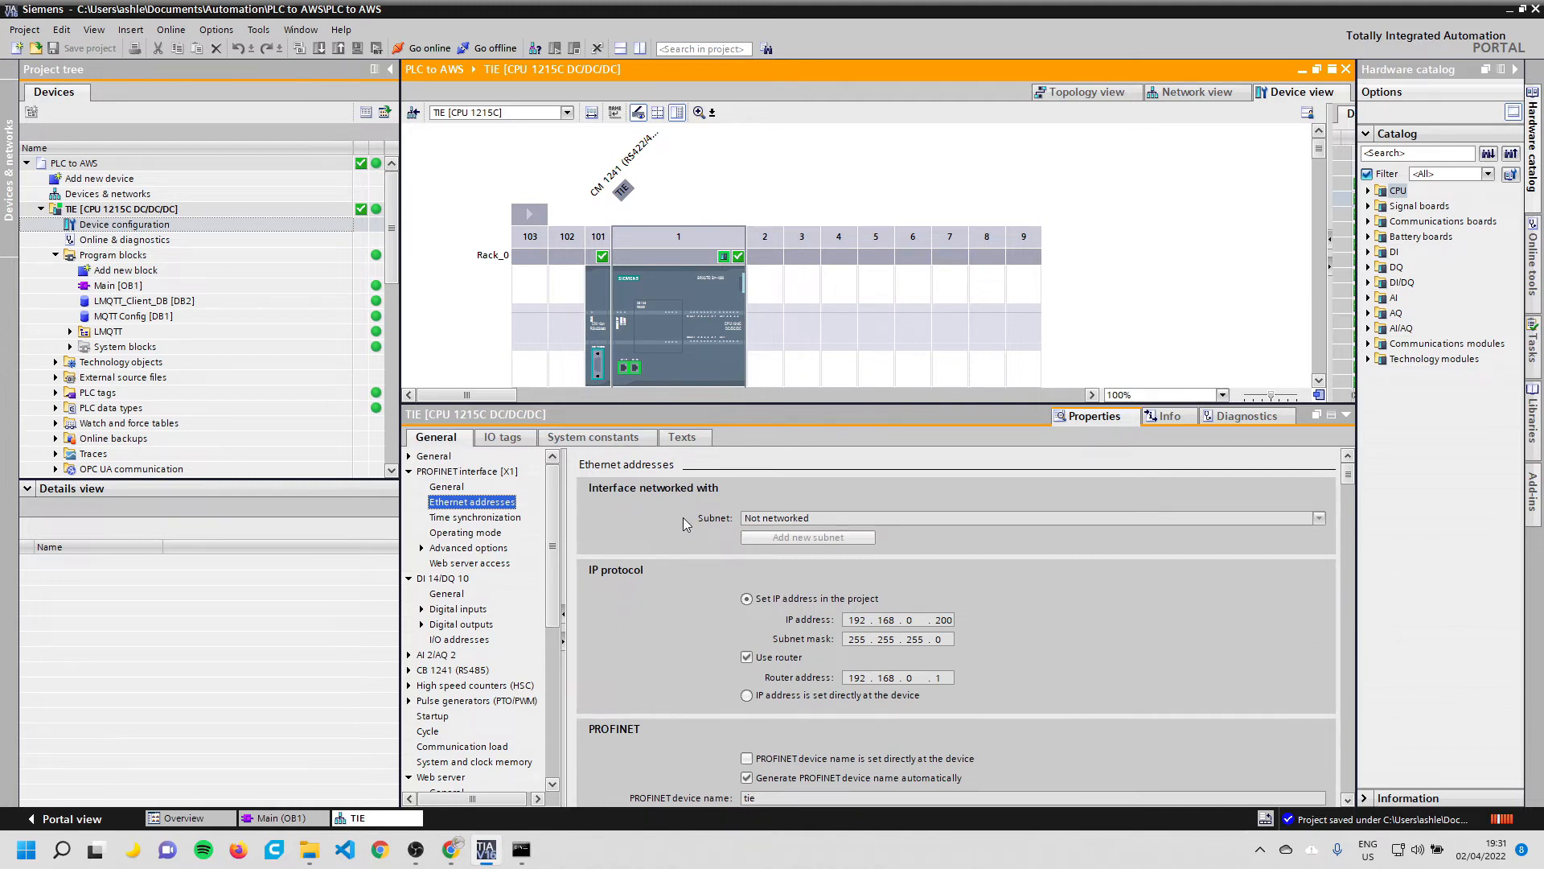
Take the TIE CPU offline so its configuration can be edited
left_click(492, 50)
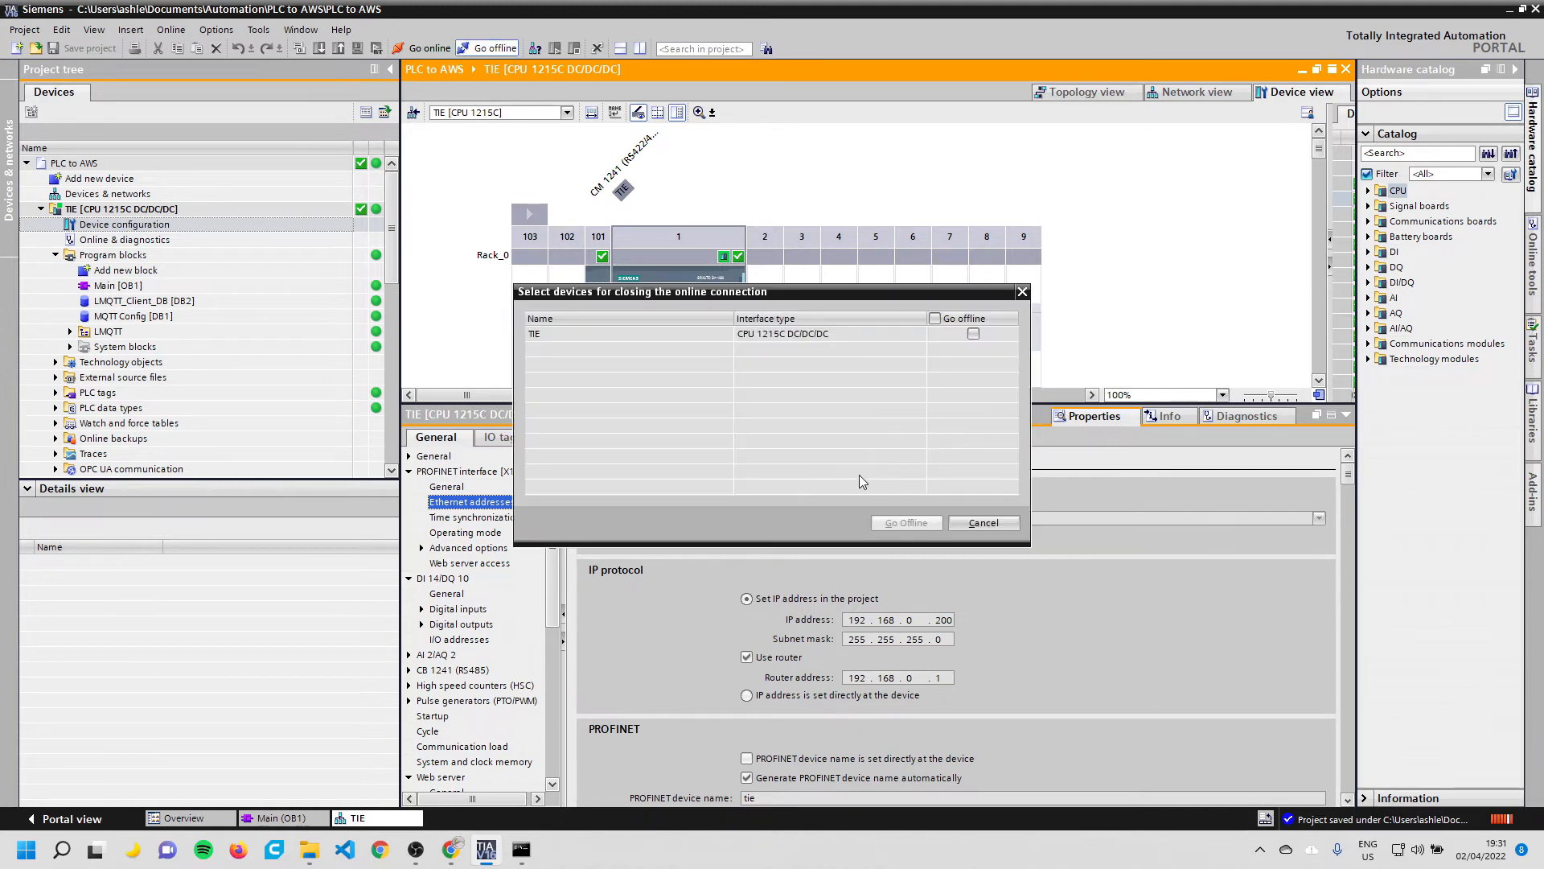
left_click(973, 333)
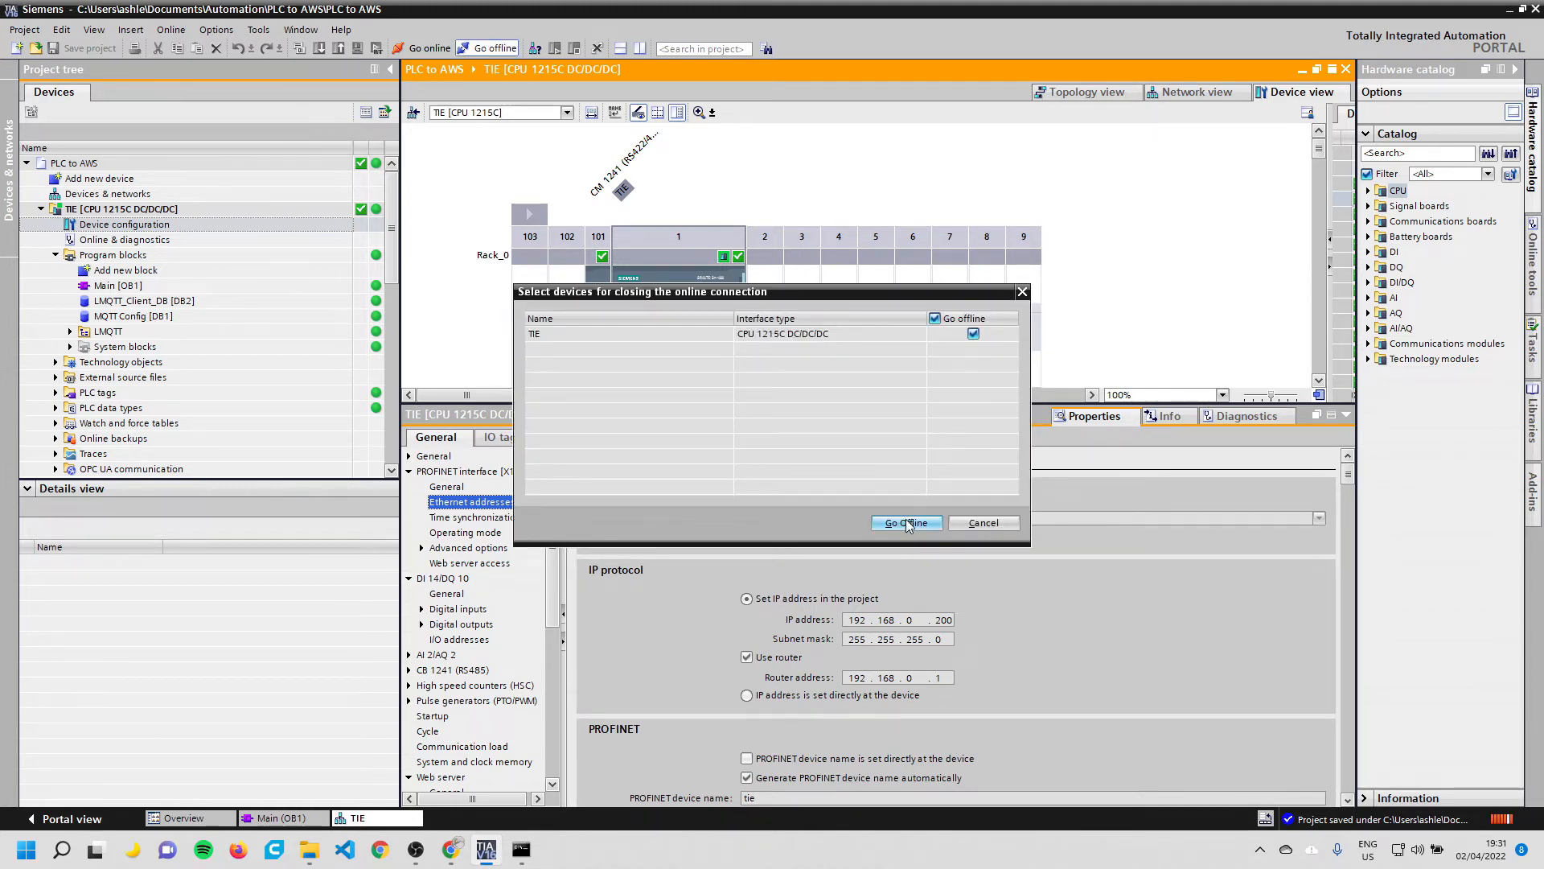
left_click(906, 522)
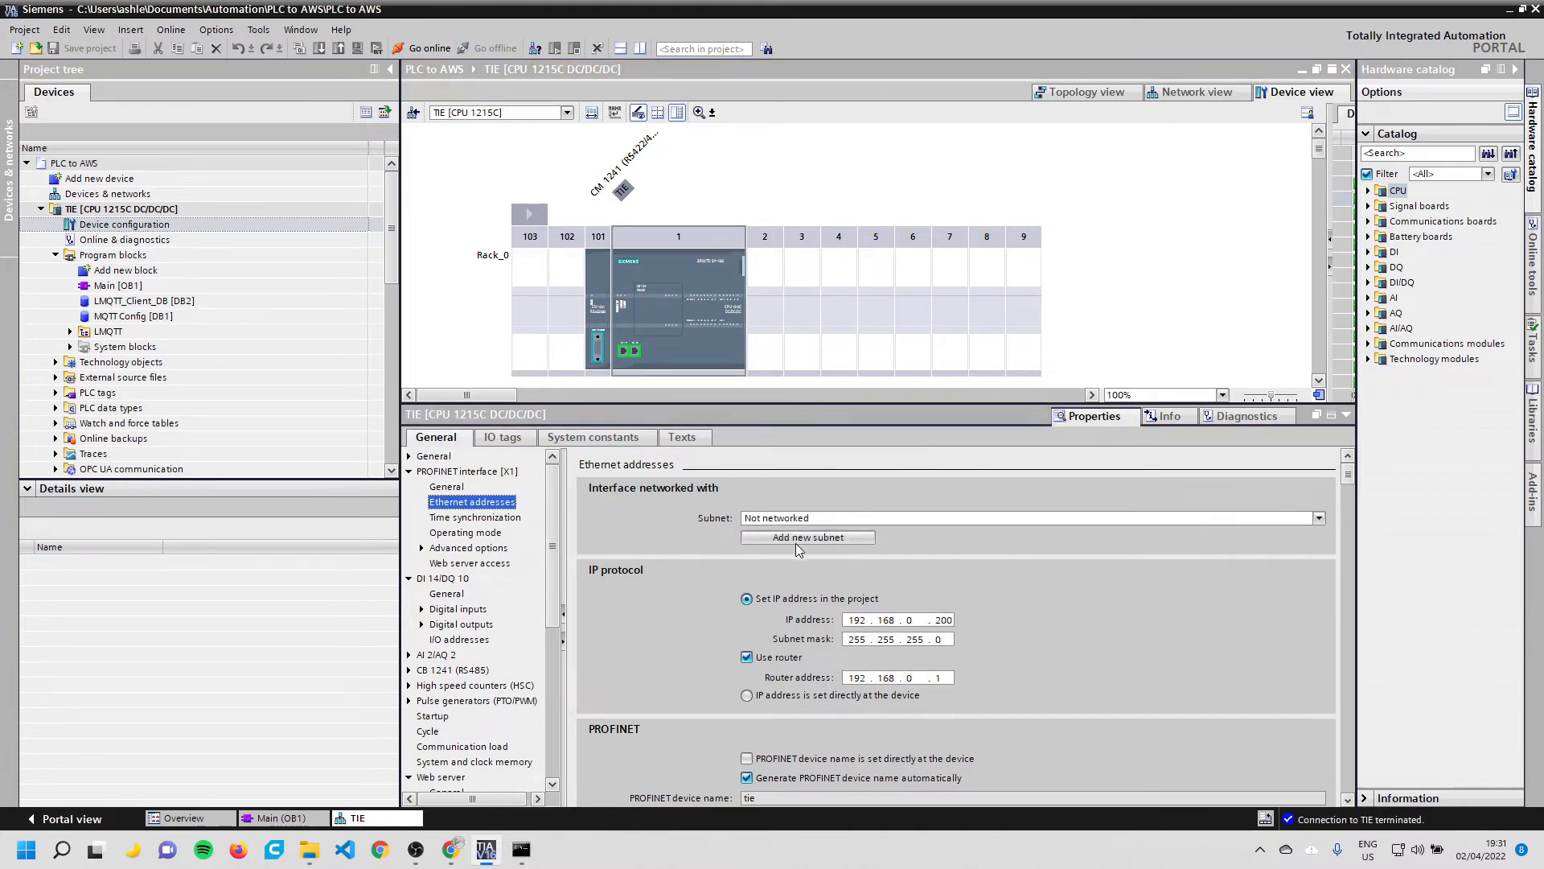
Review the PROFINET interface's Ethernet addresses, and enable its time synchronization via NTP server, accepting the security warning
scroll(904, 684, "down", 1)
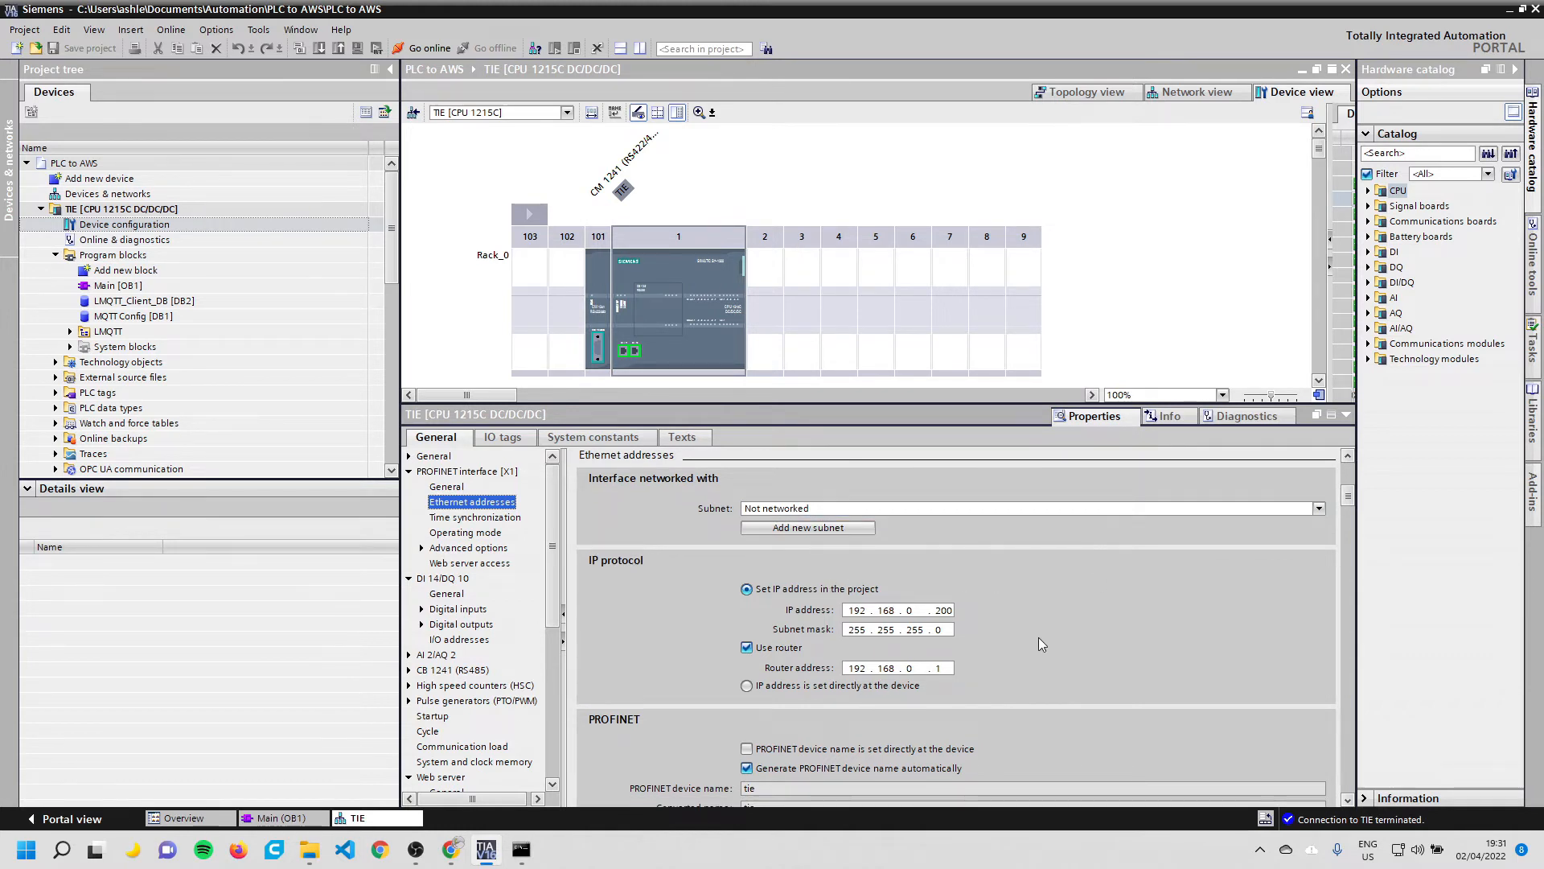
scroll(997, 642, "down", 3)
scroll(997, 636, "up", 4)
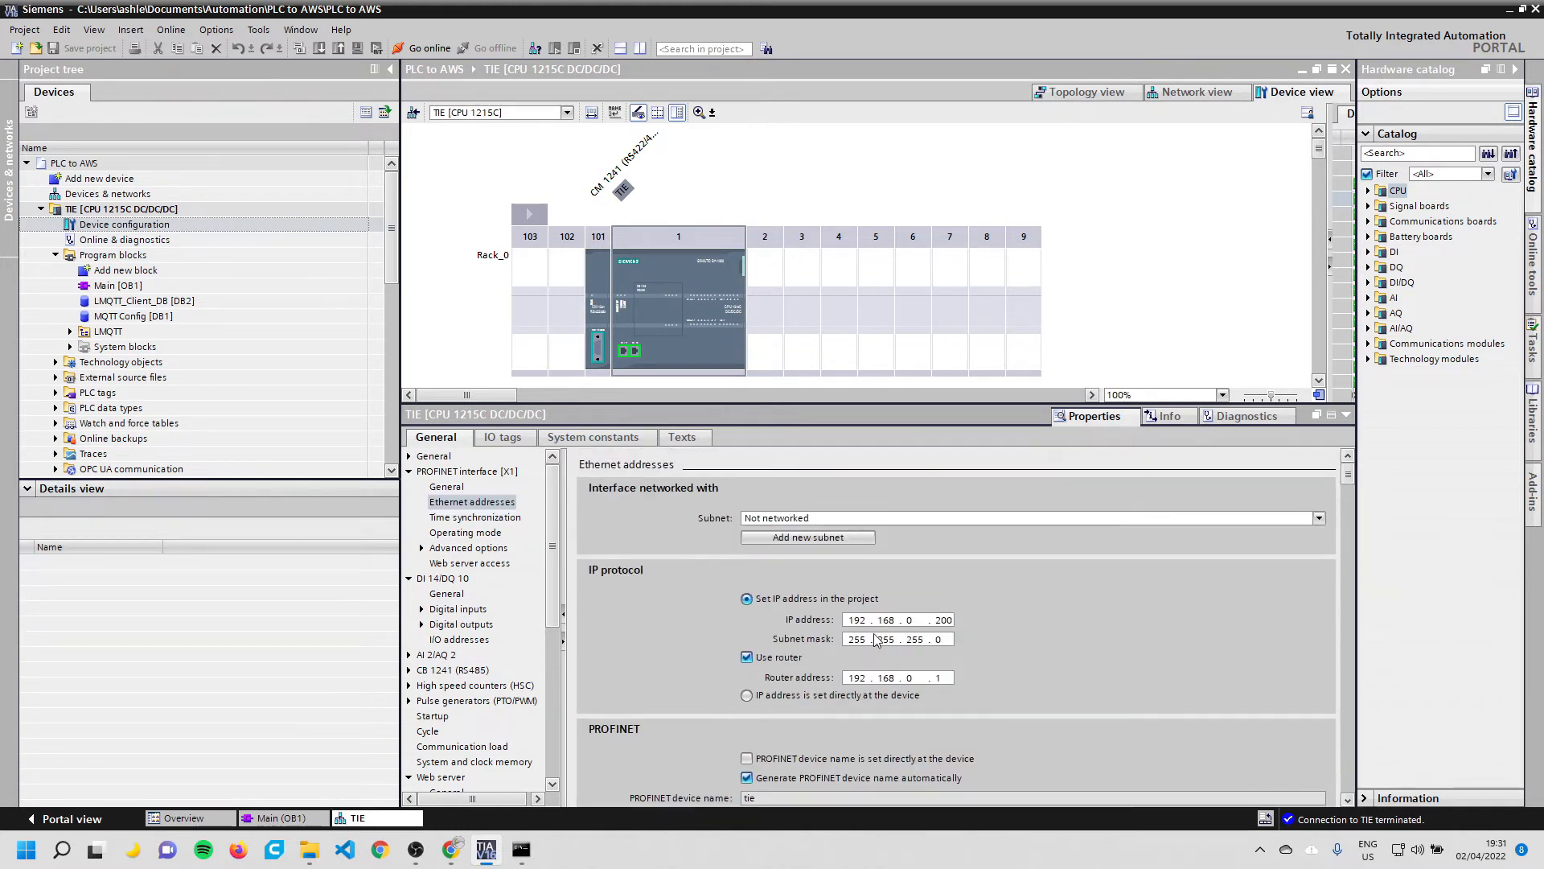
mouse_move(552, 515)
left_mouse_down()
mouse_move(559, 563)
mouse_move(561, 525)
left_mouse_up()
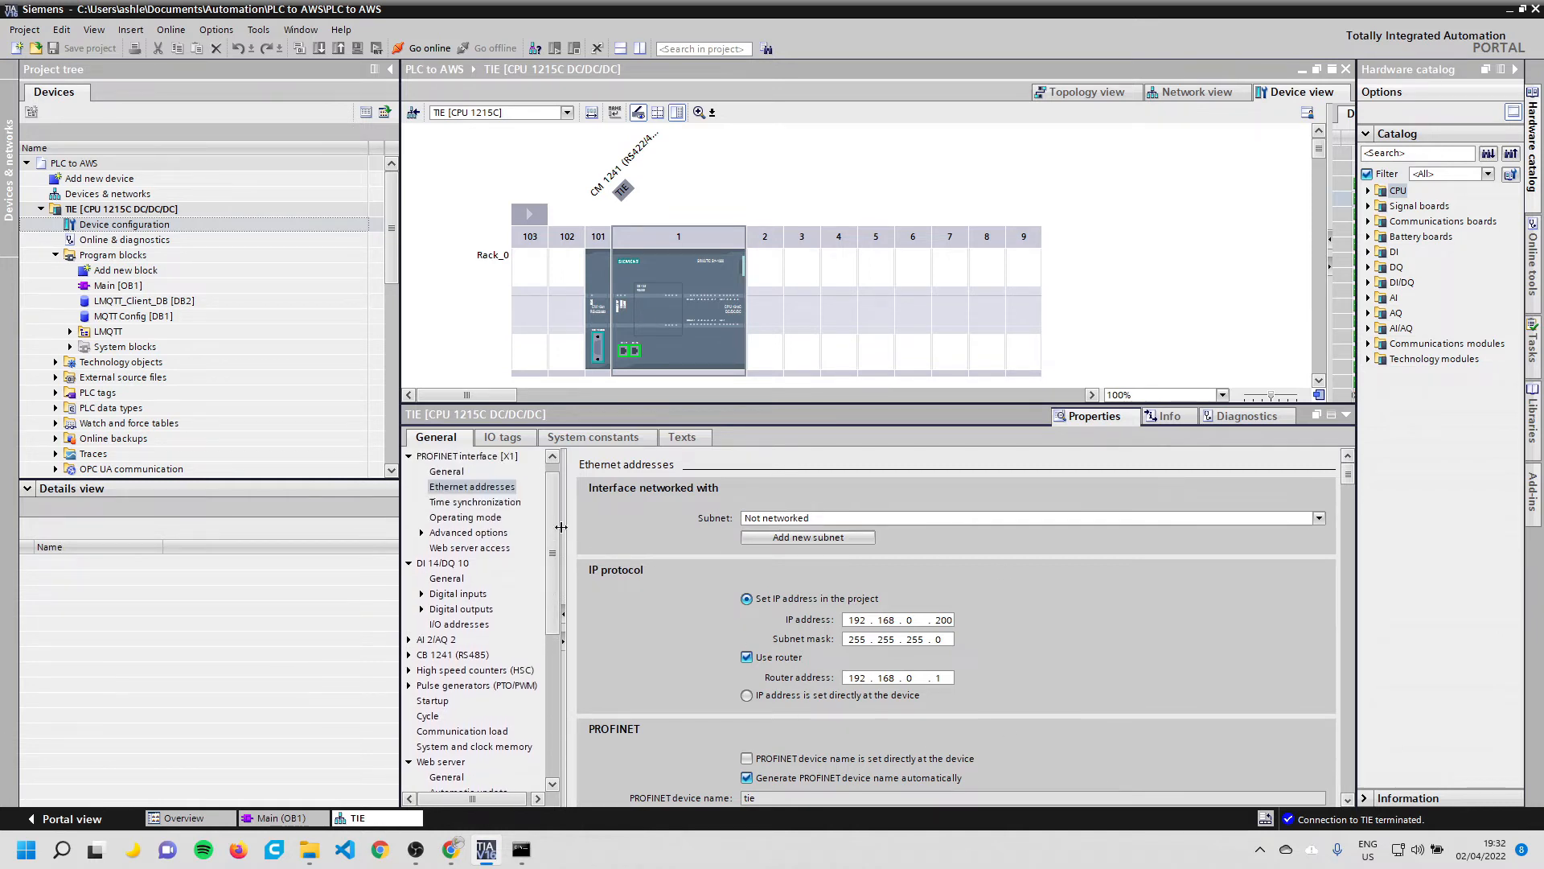
left_click(468, 534)
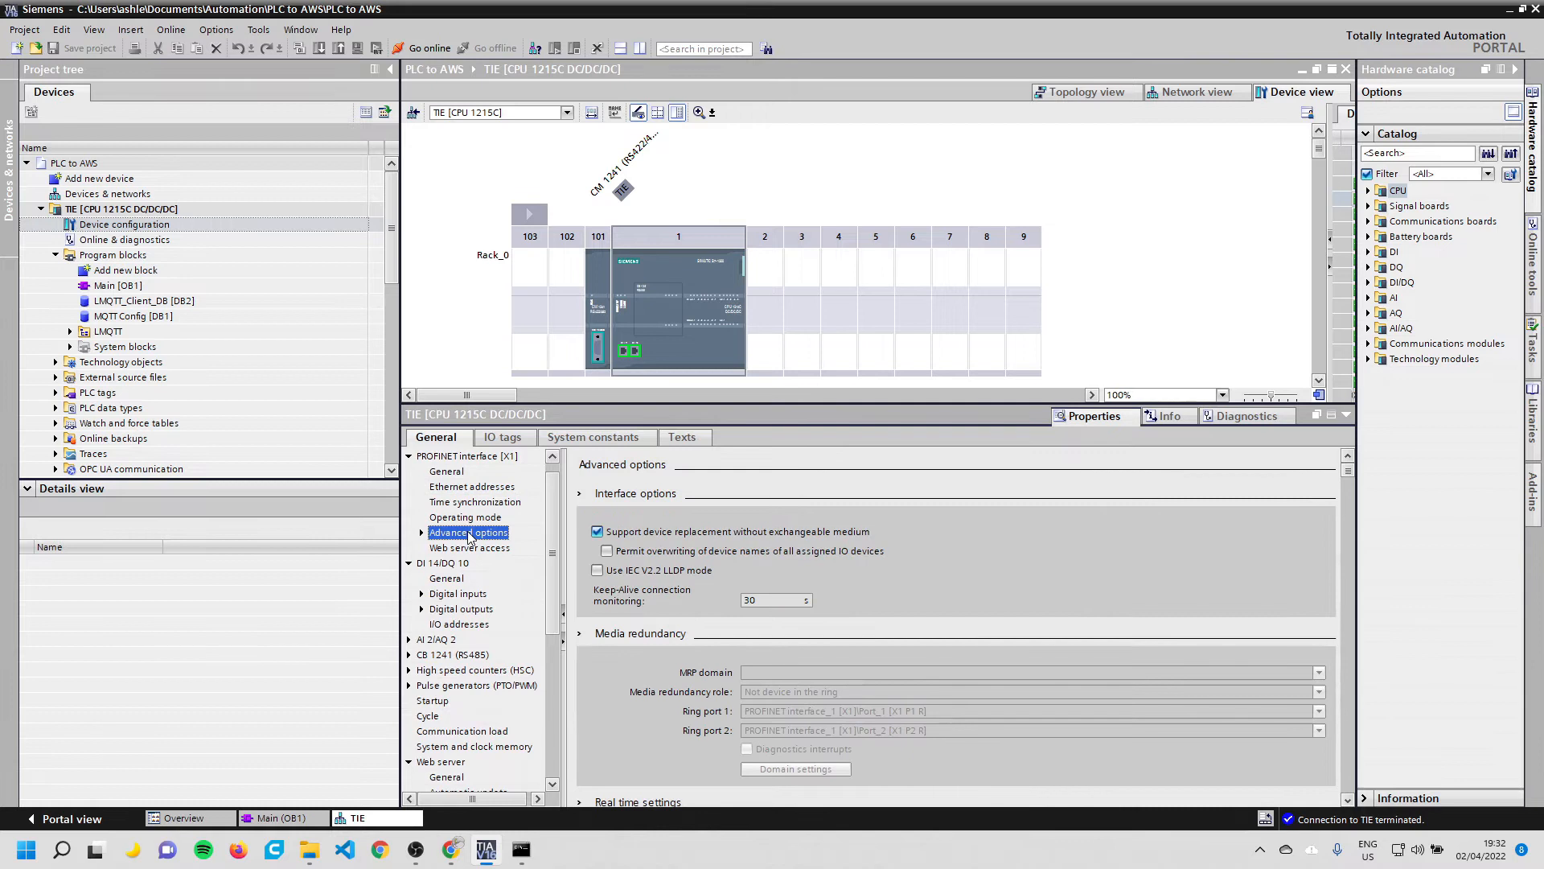
left_click(465, 549)
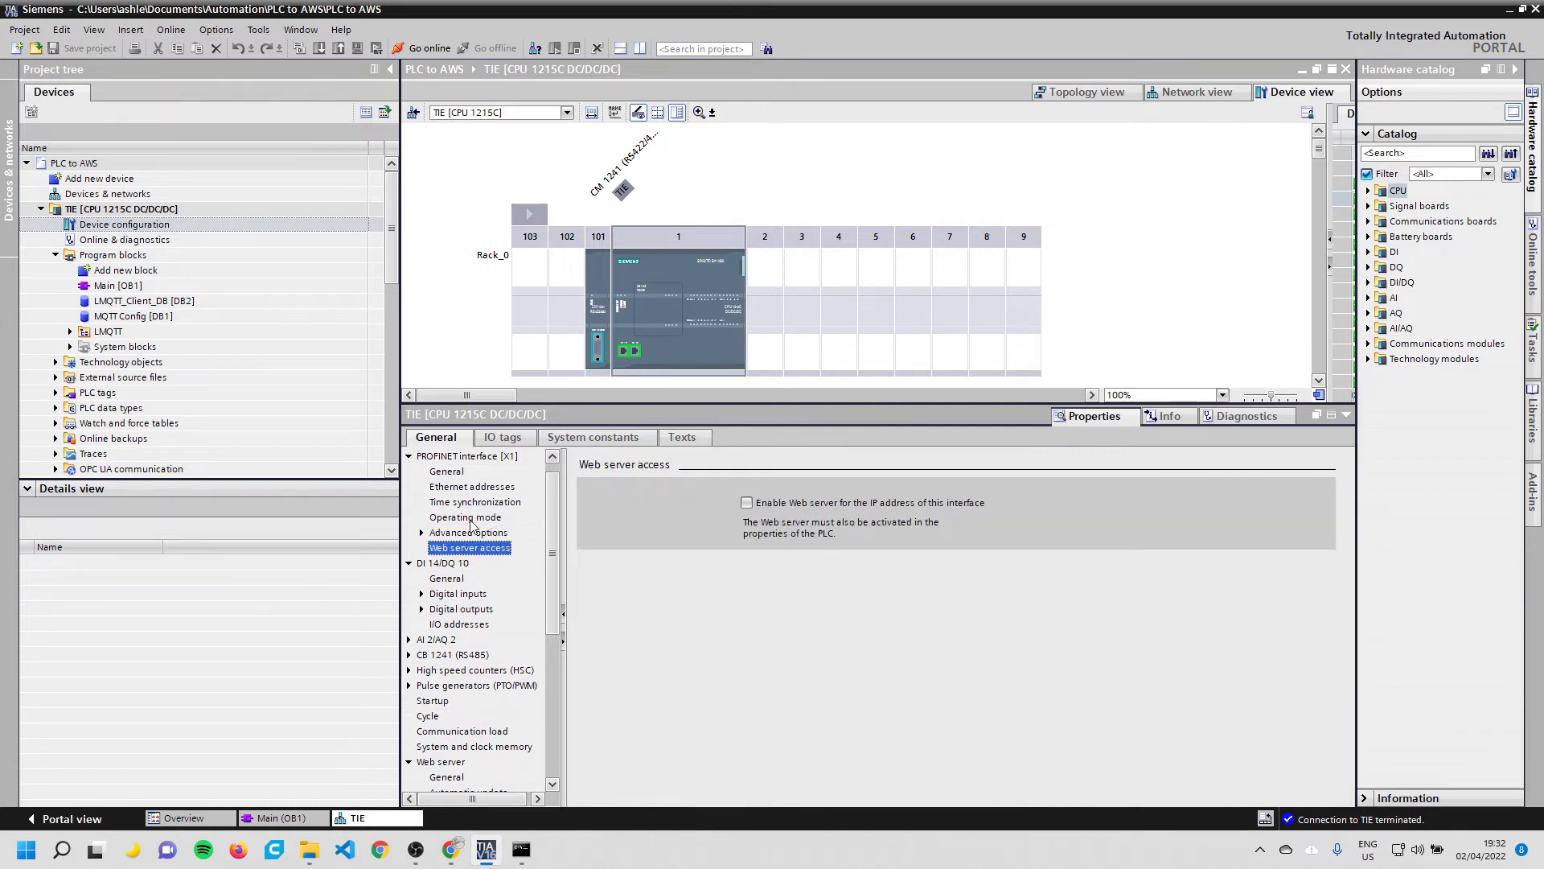
left_click(473, 518)
left_click(482, 502)
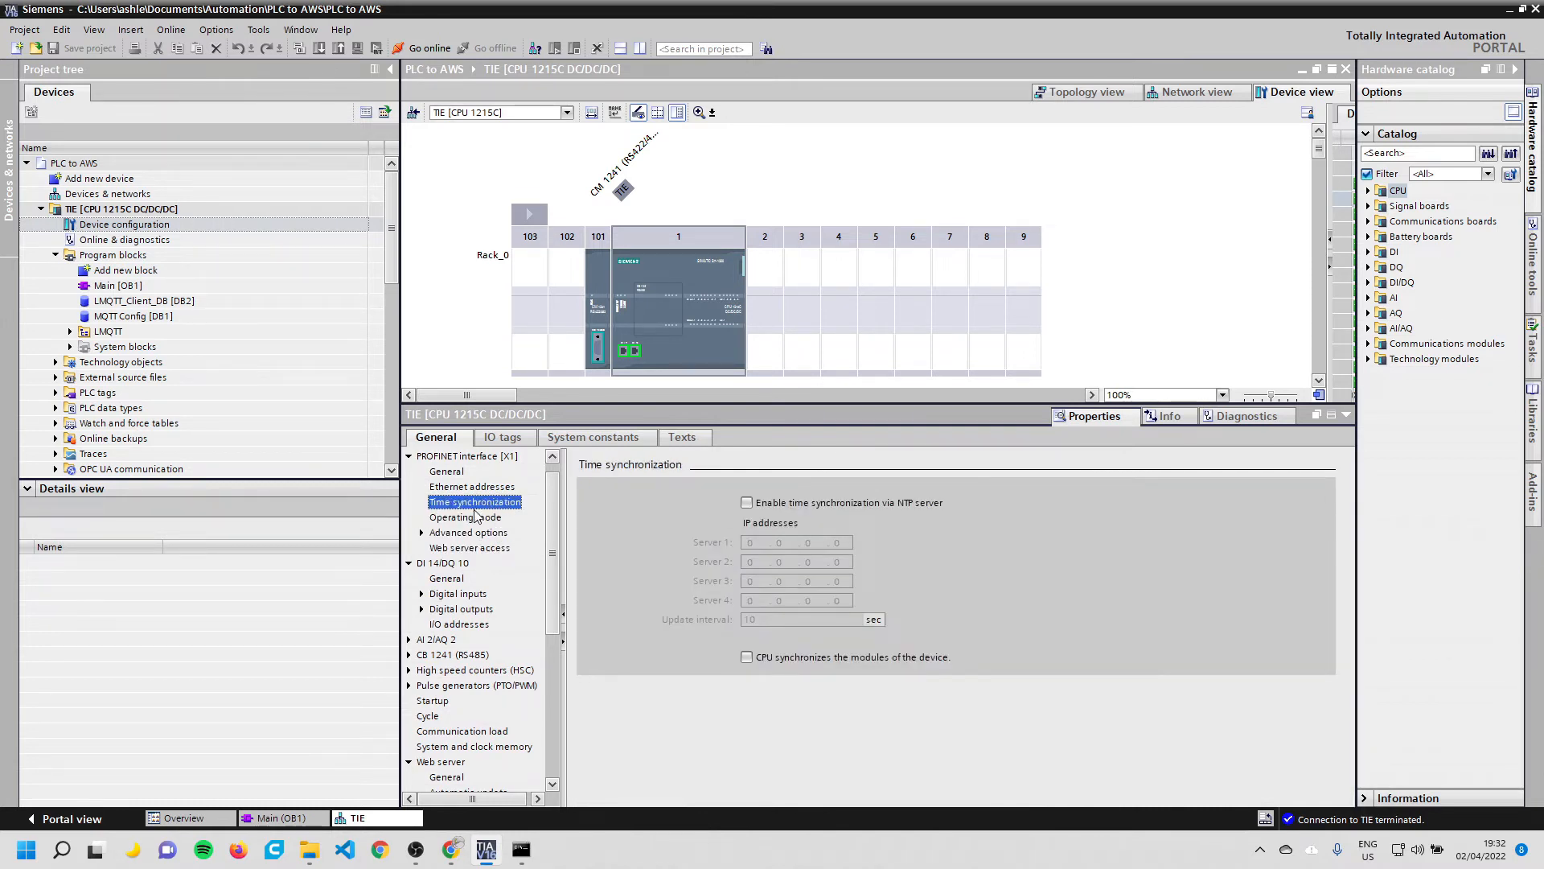
left_click(747, 503)
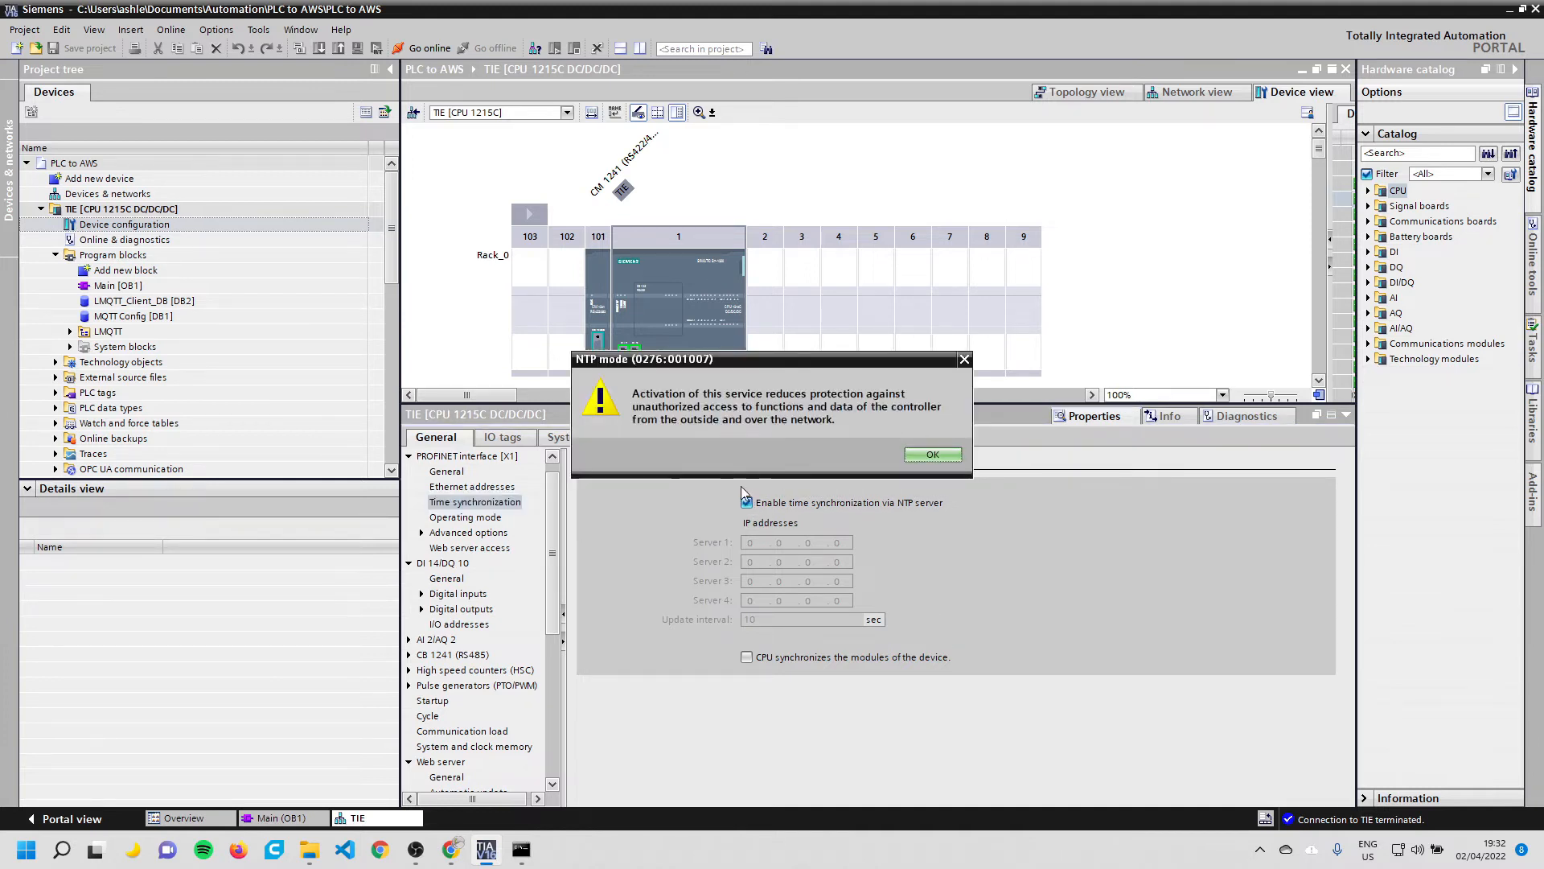
left_click(932, 454)
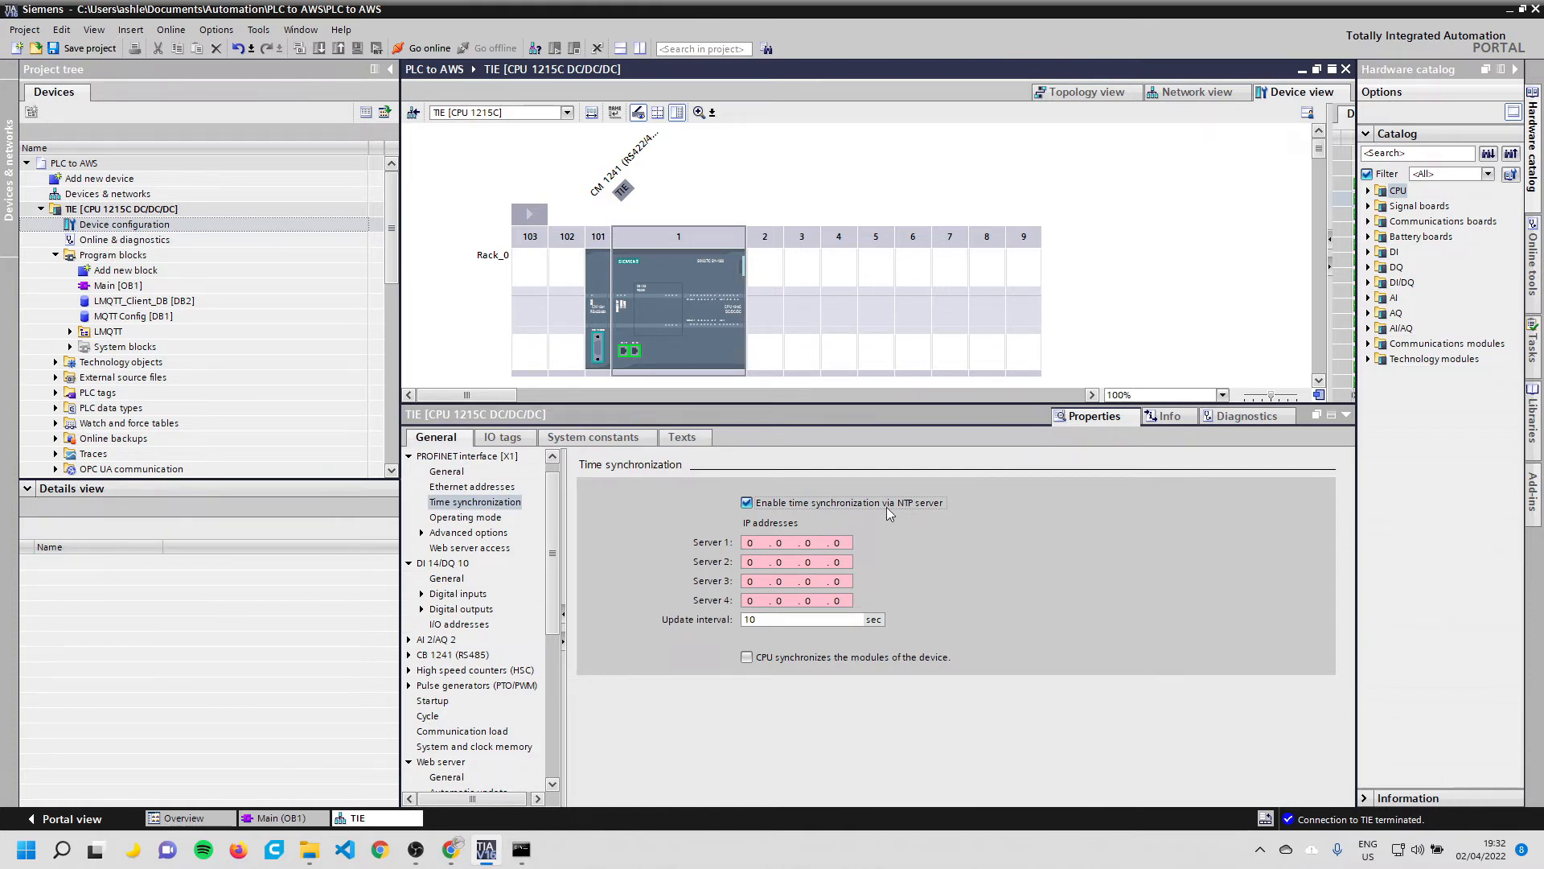
Set the IP address of NTP Server 1 to 40.119.148.38 for the PROFINET interface's time synchronization
left_click(756, 545)
type("40 ")
type(". 11")
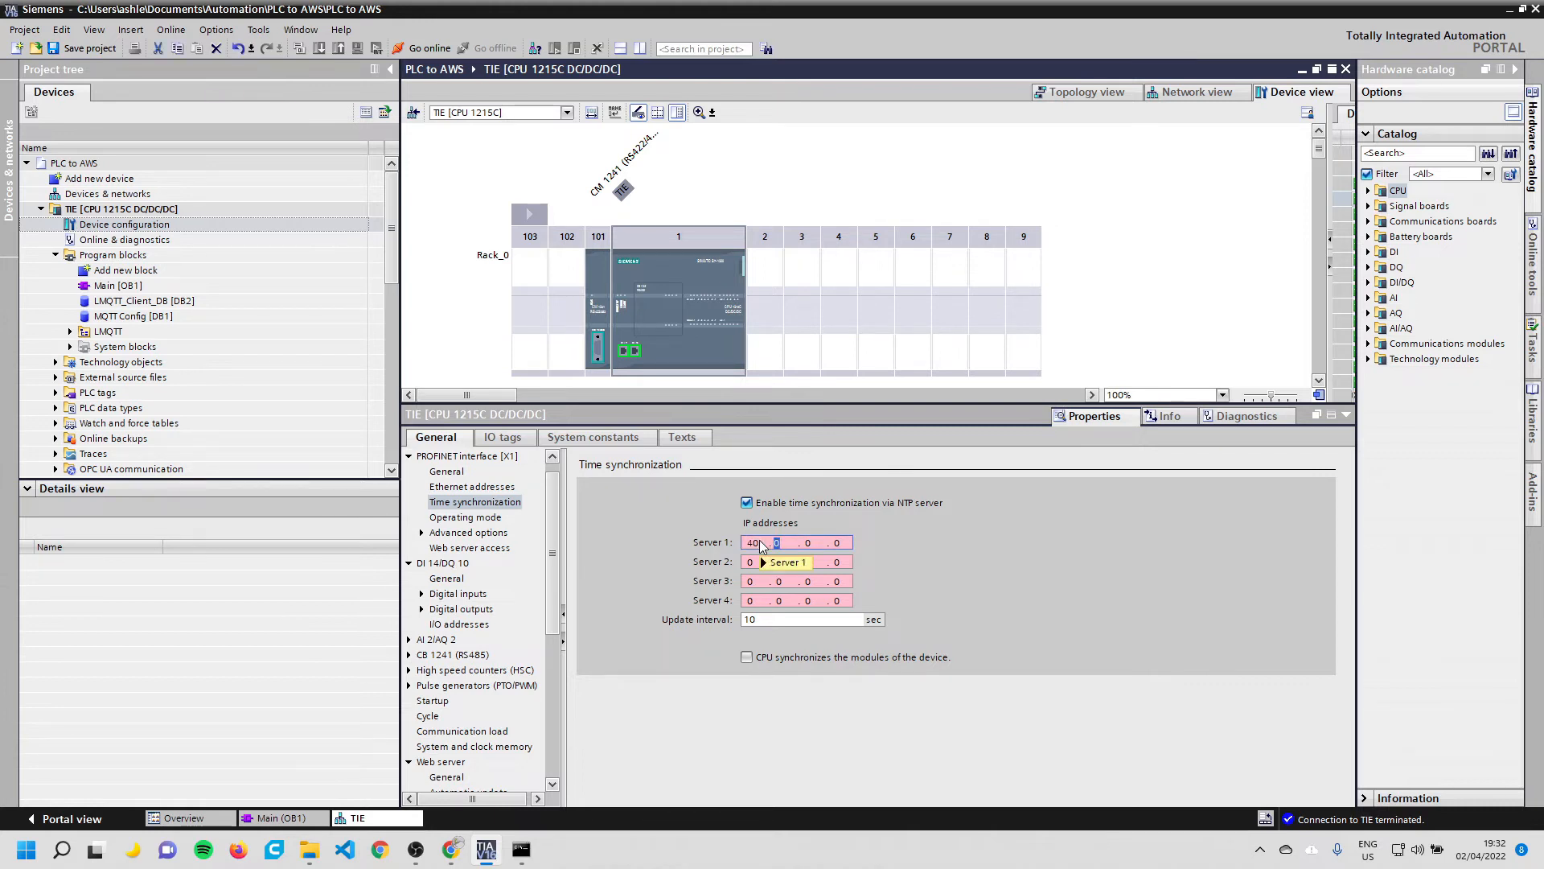
type("9 . ")
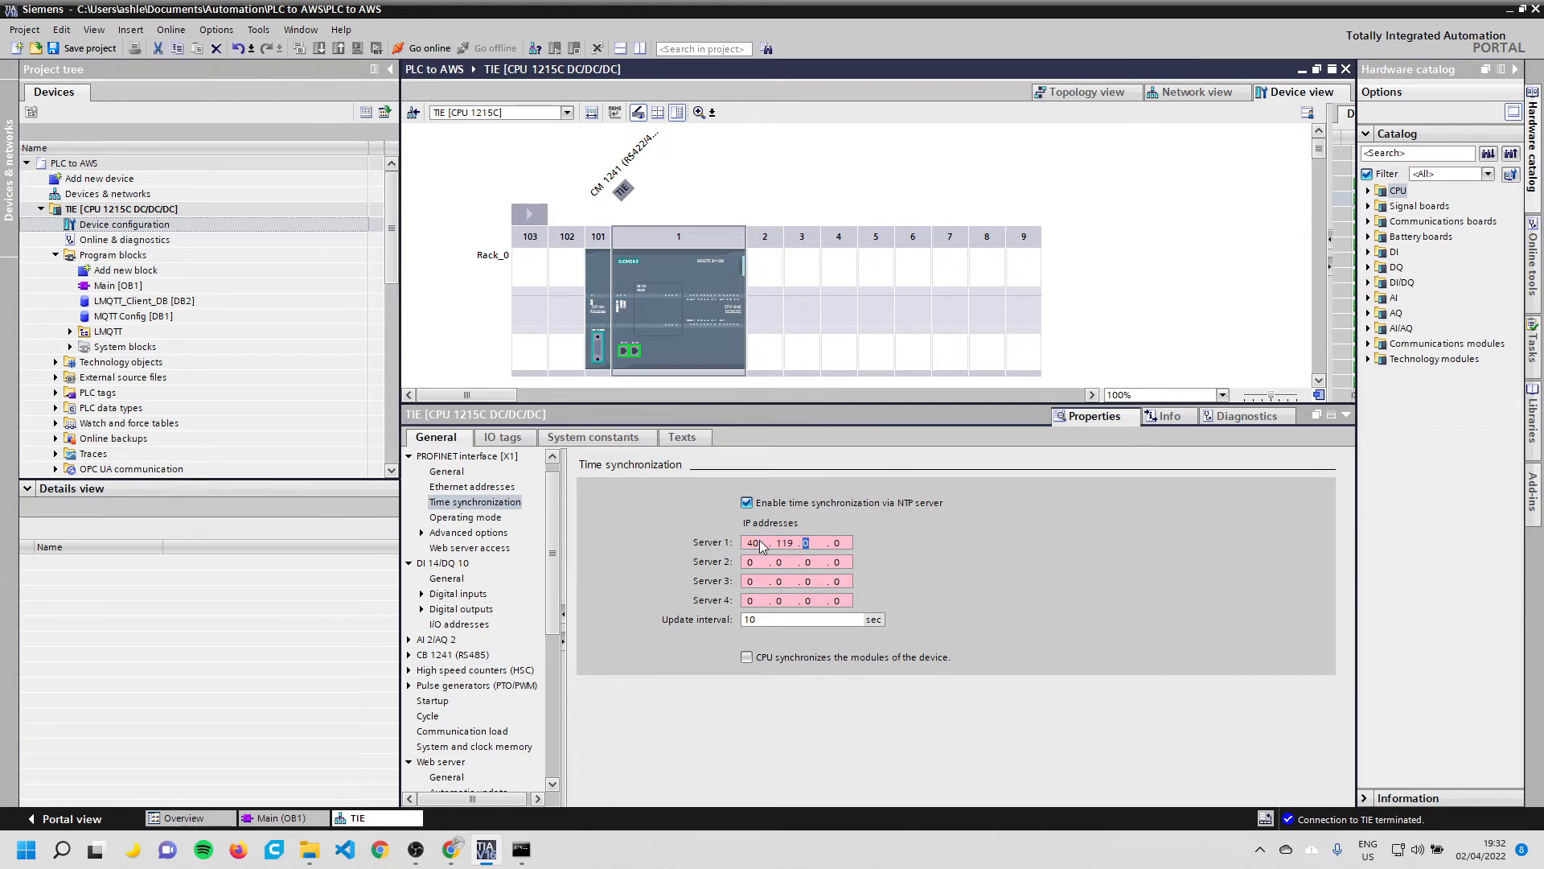
type("148")
key("Tab")
left_click(836, 543)
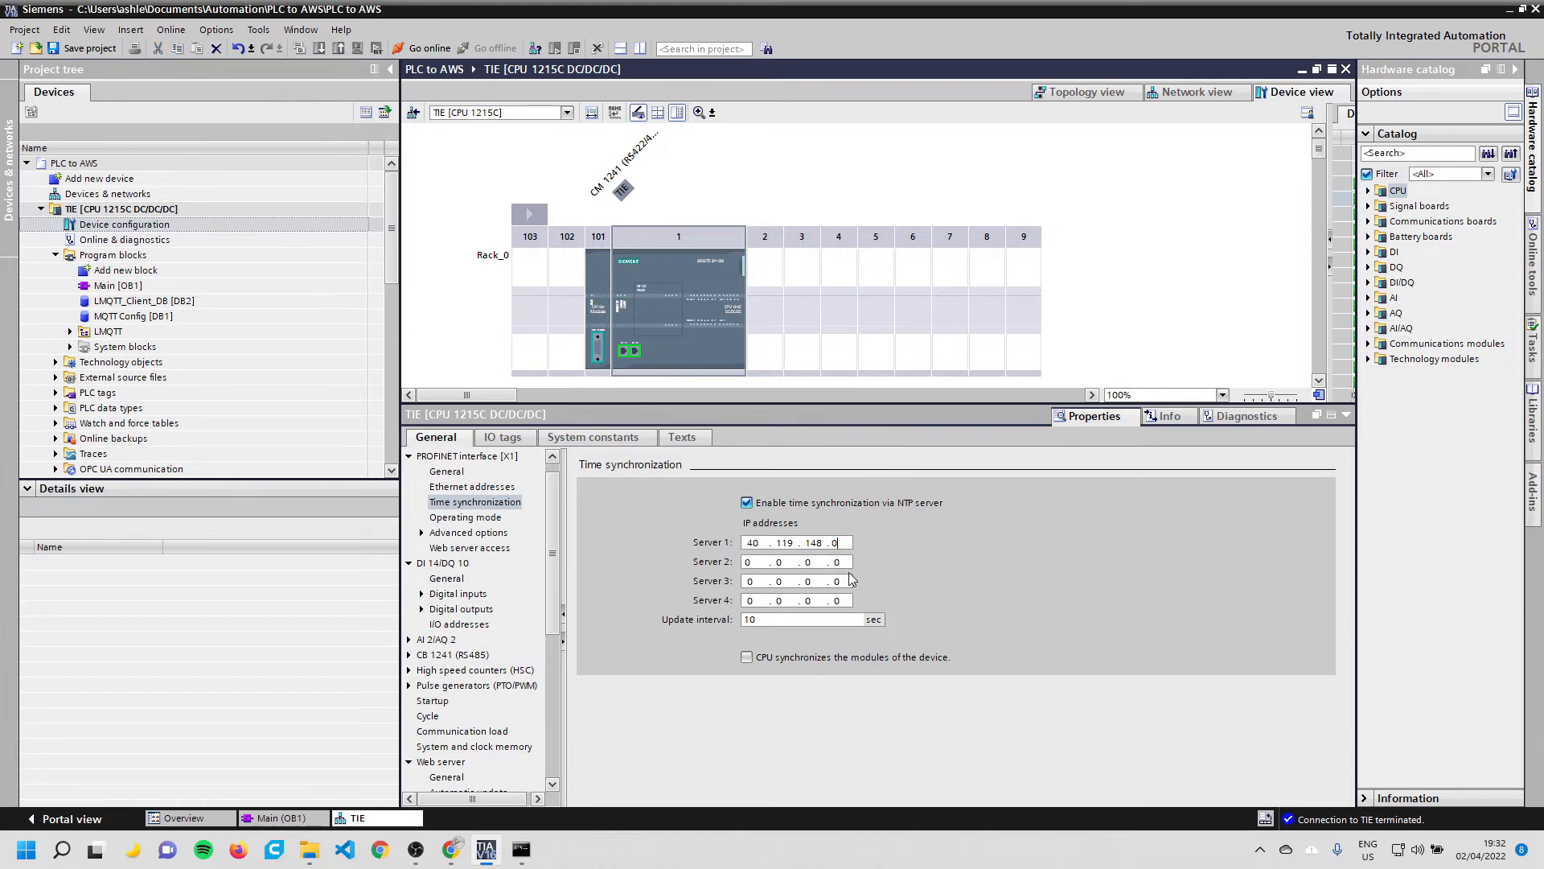
key("BackSpace")
type("38")
Add 192.168.0.1 as a DNS server address in the CPU's advanced configuration
left_click_drag(552, 524, 555, 673)
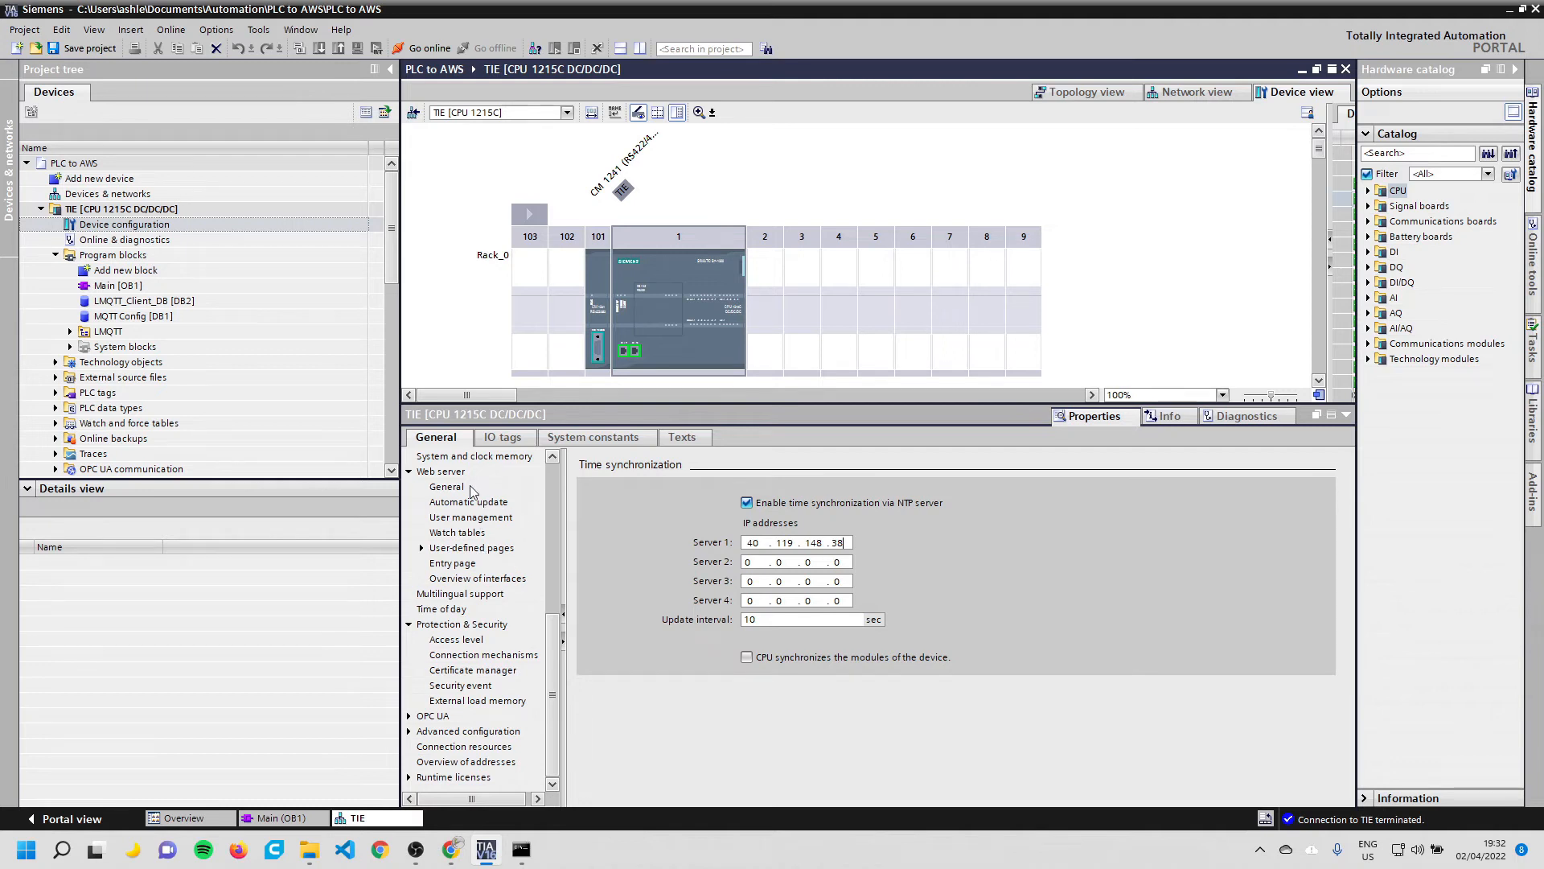
left_click(491, 732)
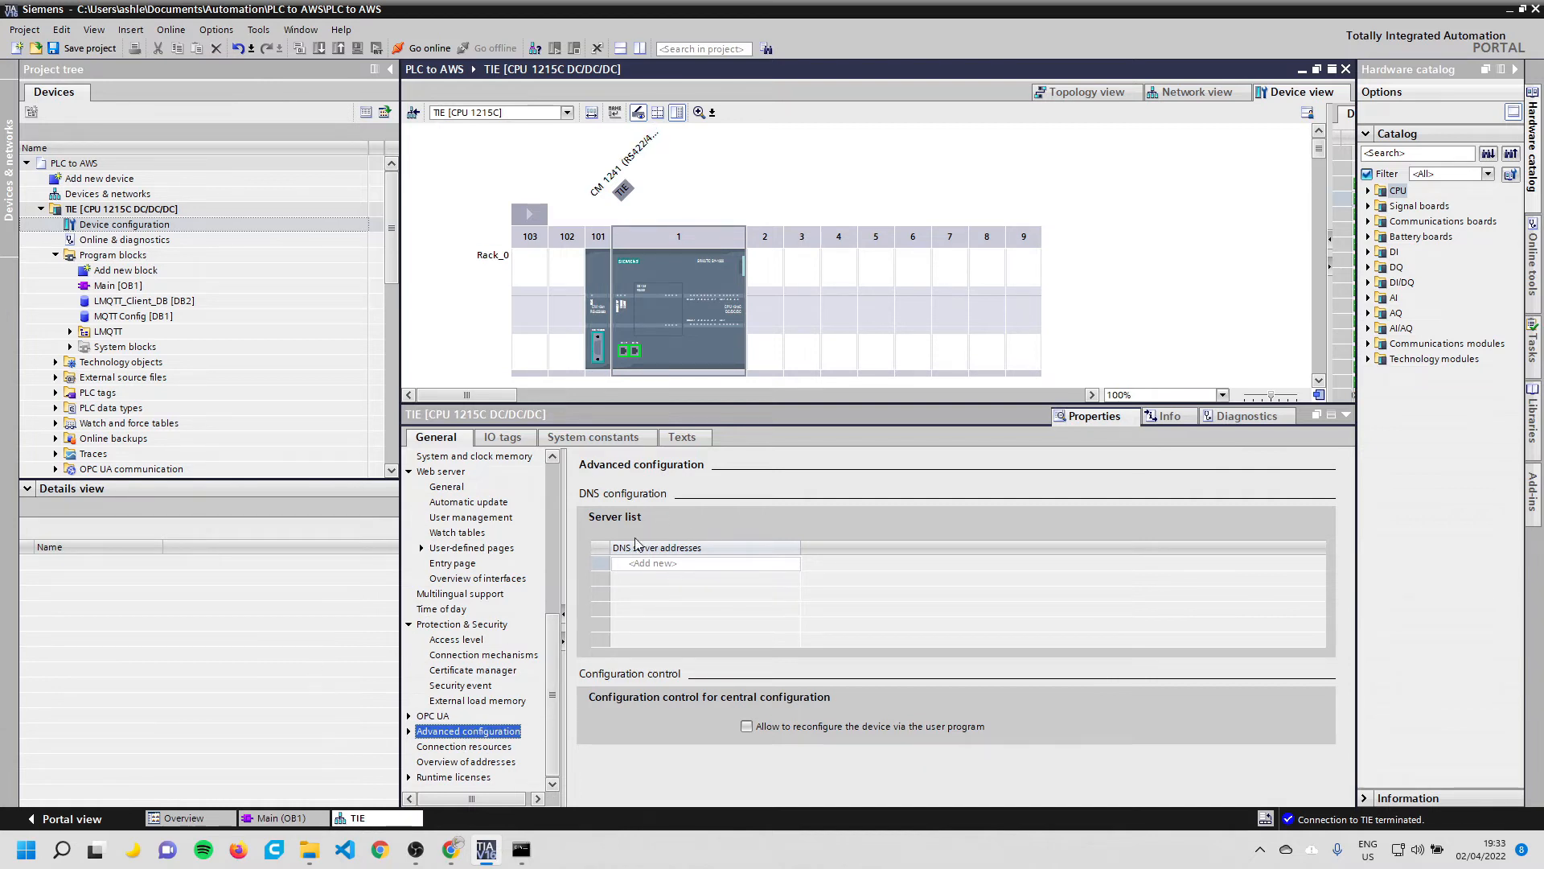
left_click(674, 564)
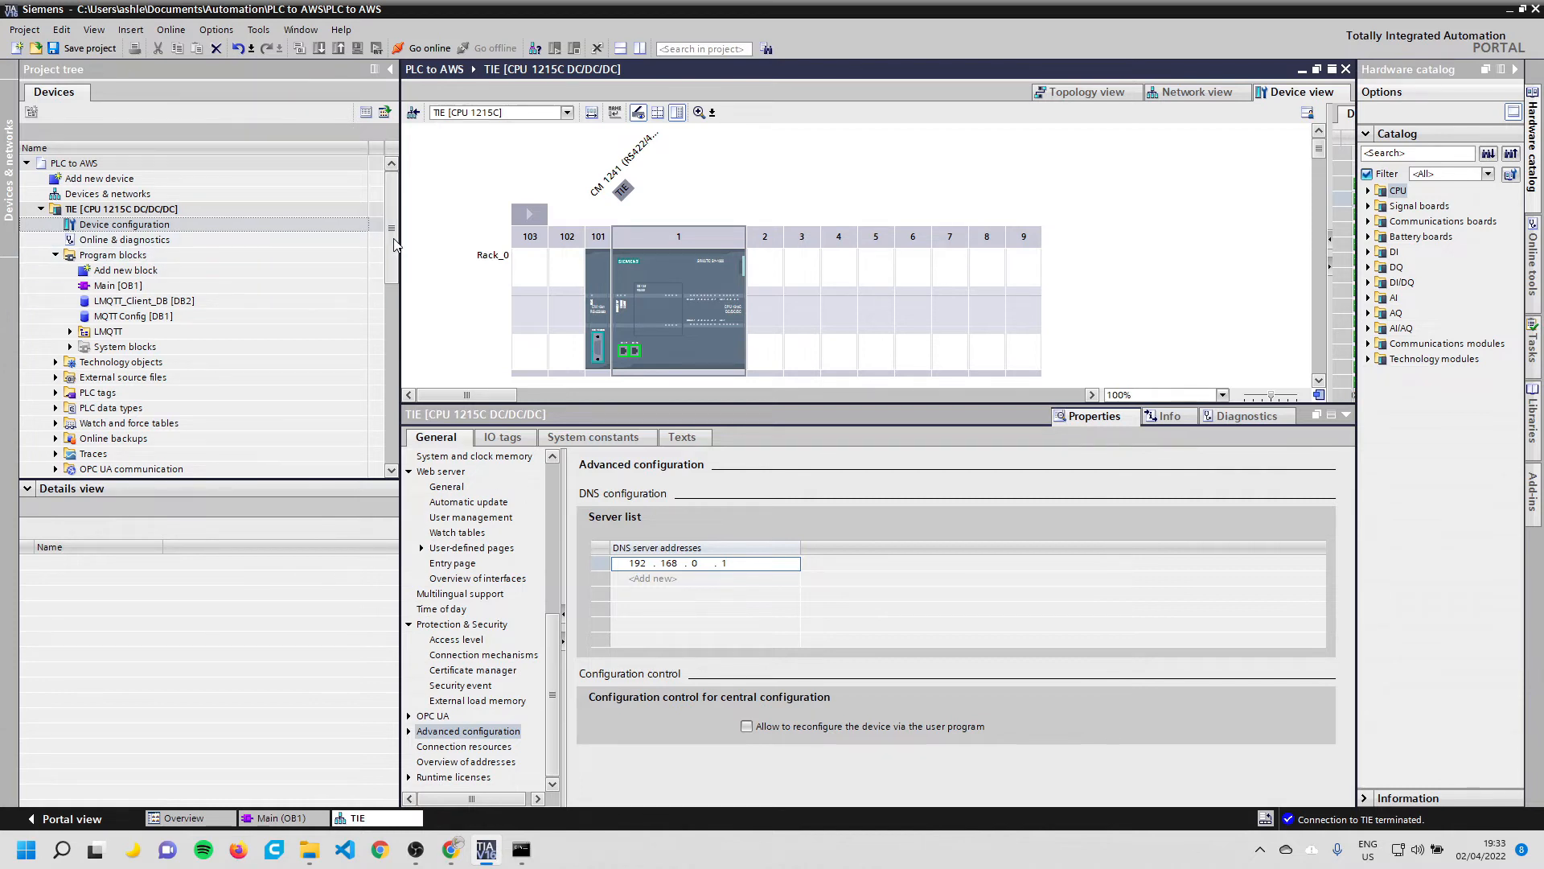
Open the project protection page in the project's security settings
left_click_drag(394, 245, 378, 317)
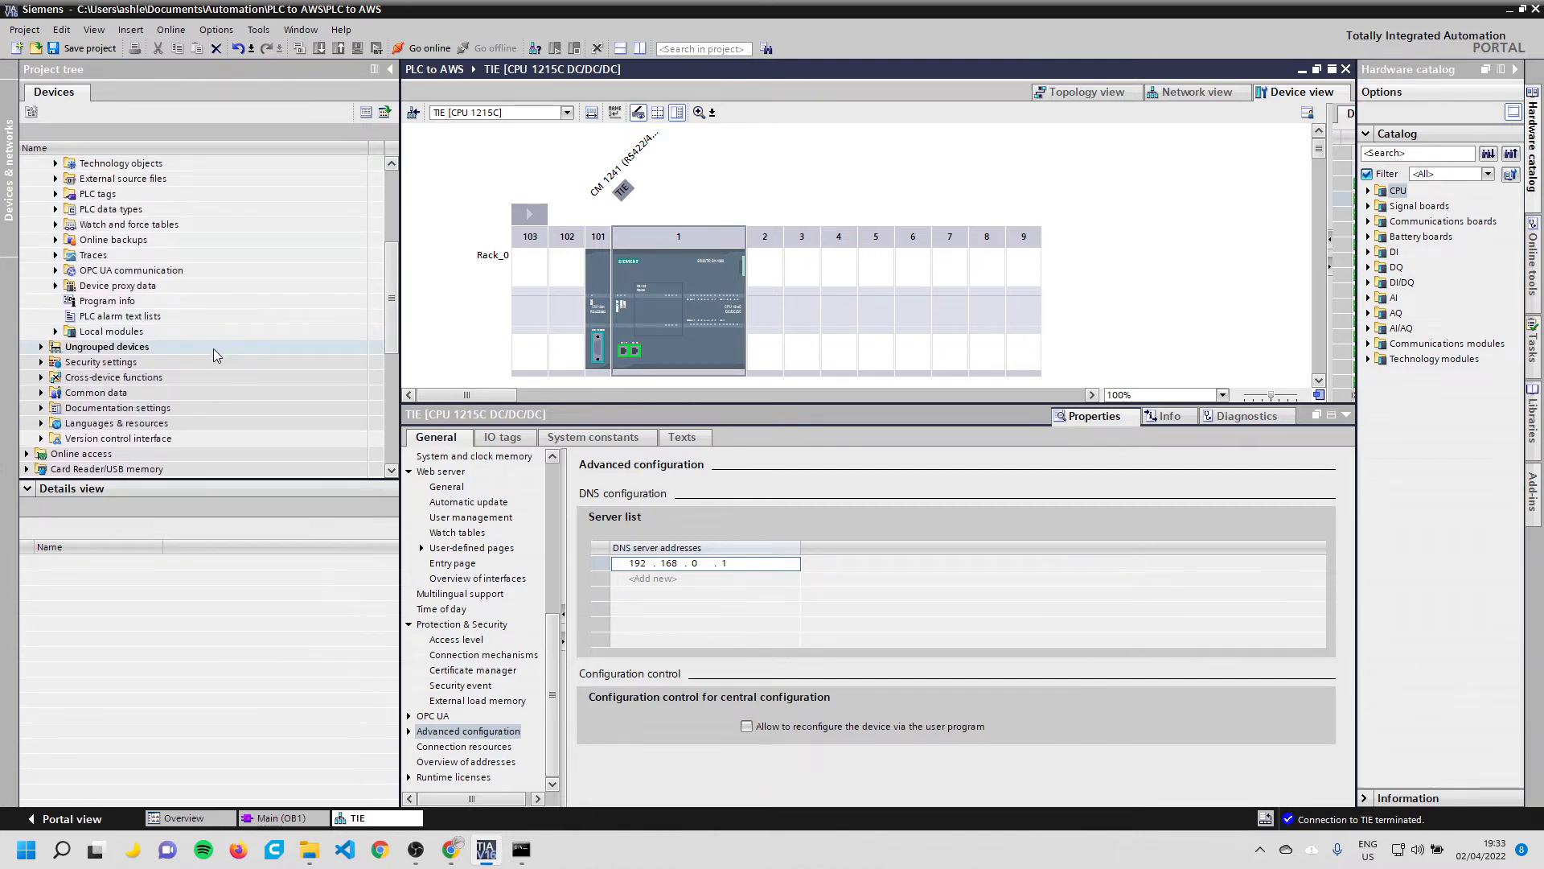
left_click(113, 363)
left_click(41, 363)
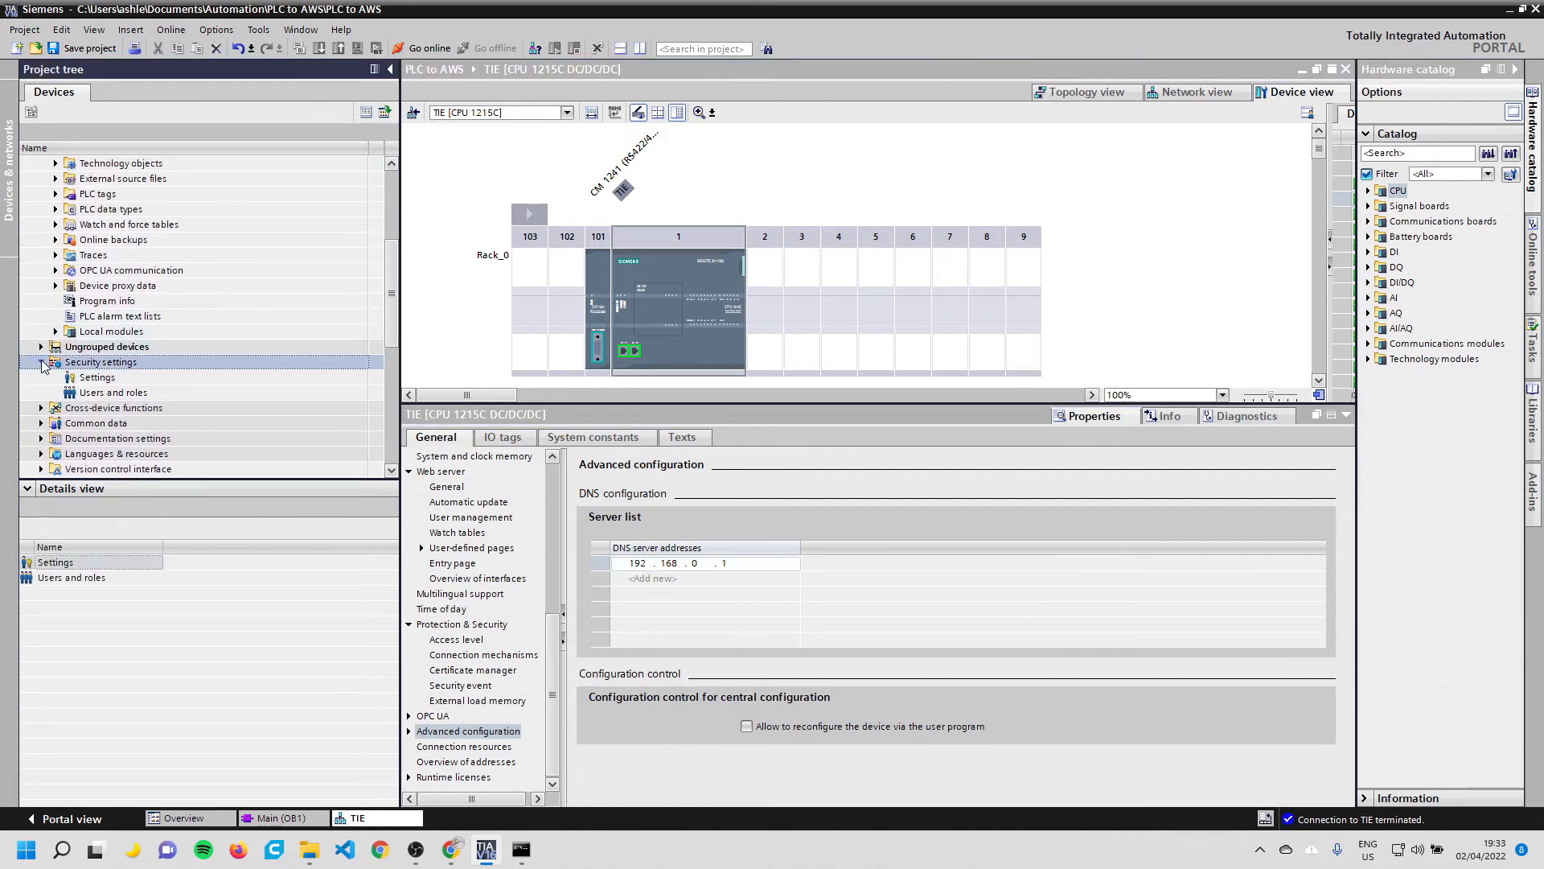
left_click(97, 378)
double_click(97, 378)
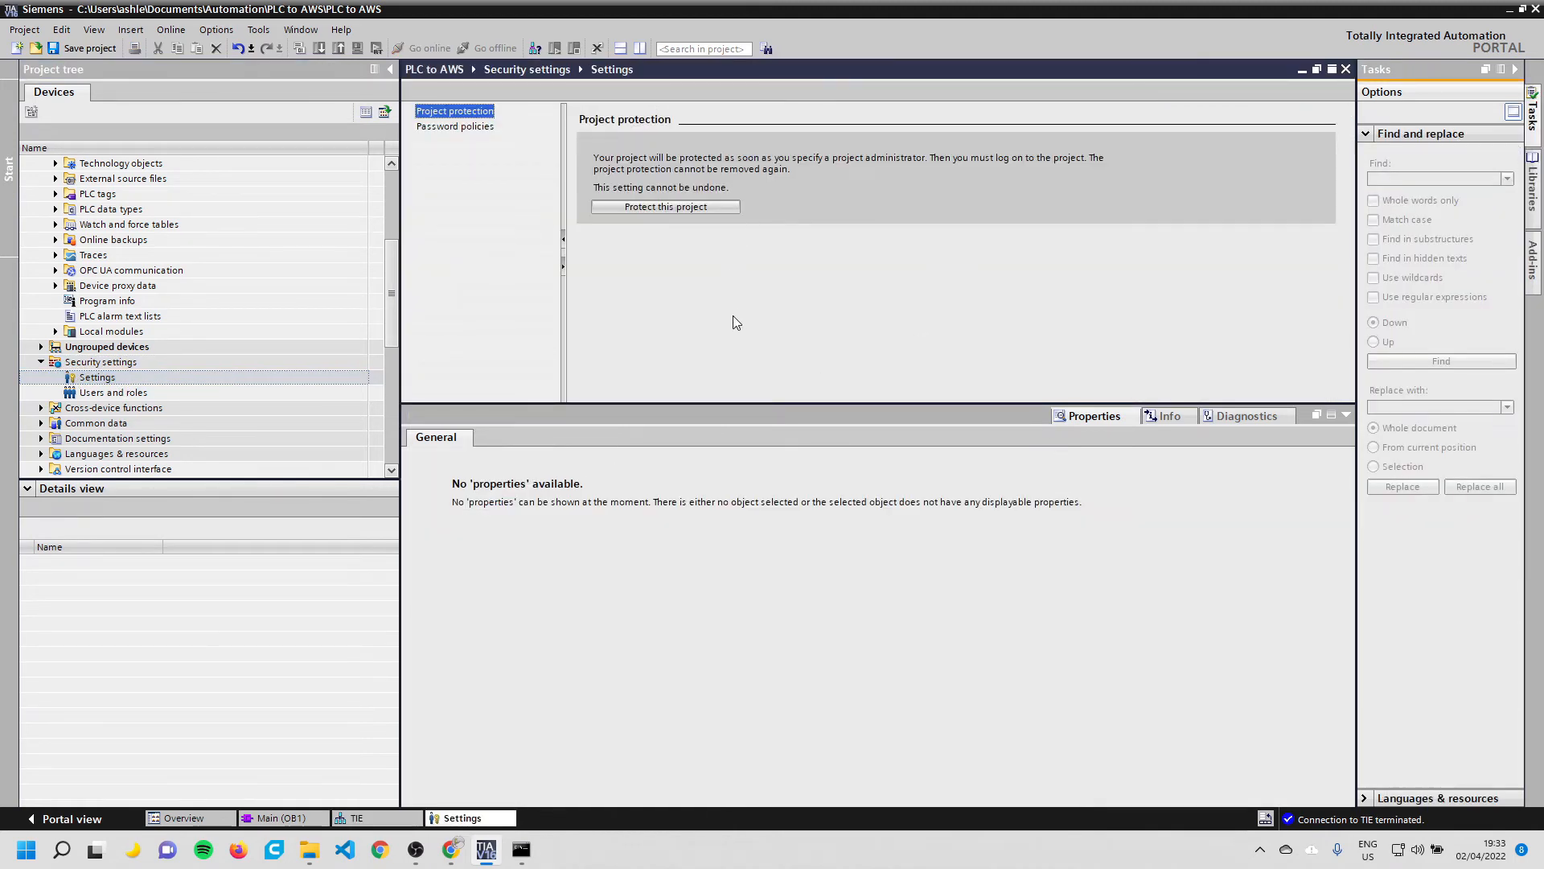
Protect the project with a project administrator named TIE, entering and confirming the administrator password
left_click(654, 205)
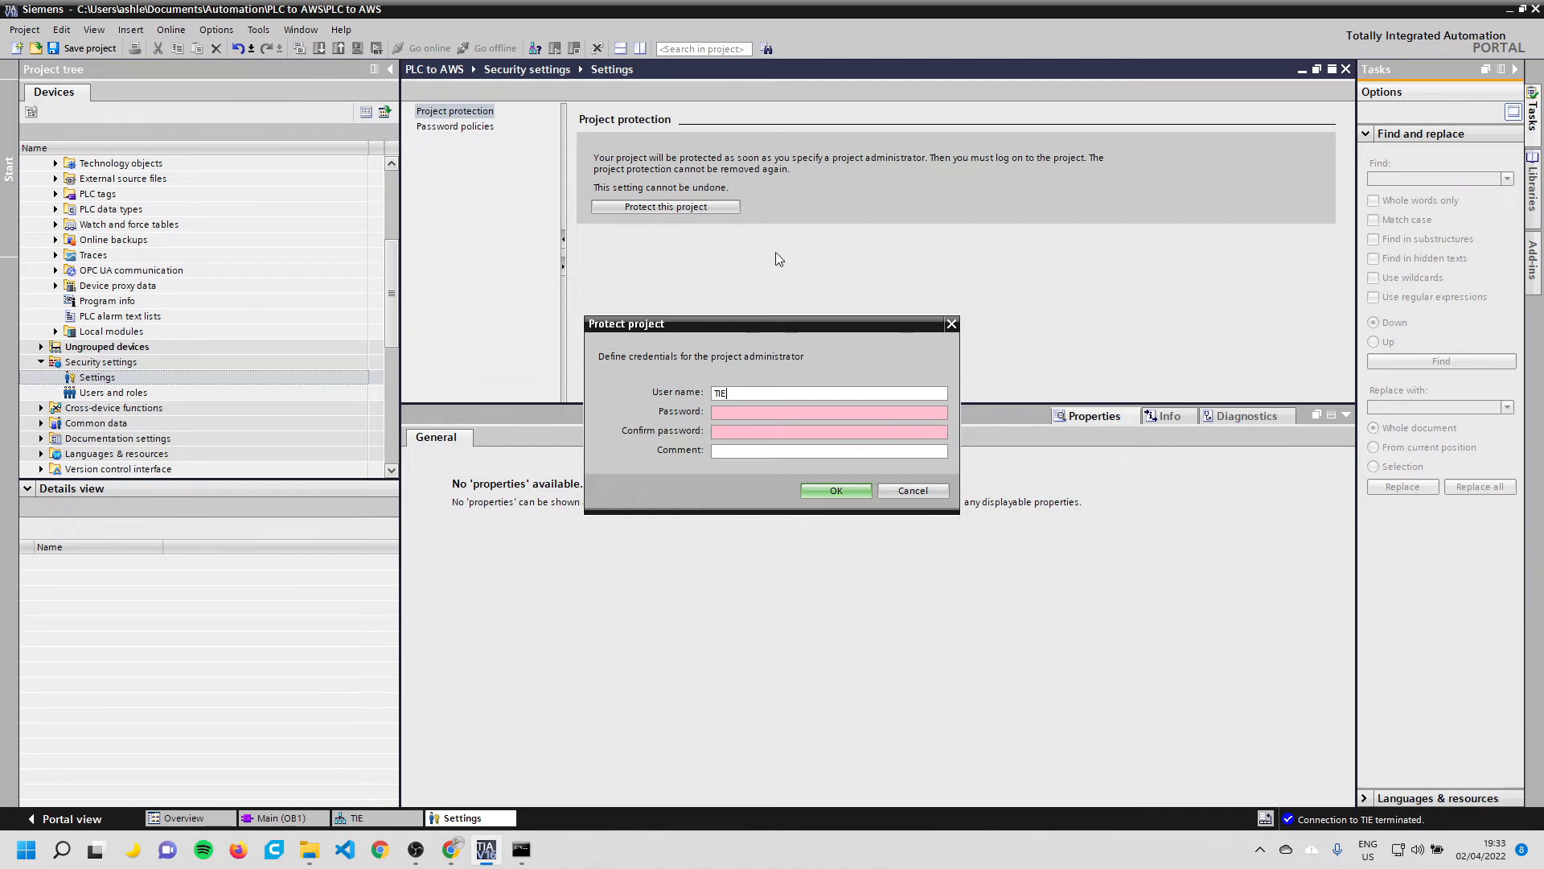
left_click(910, 449)
left_click(793, 413)
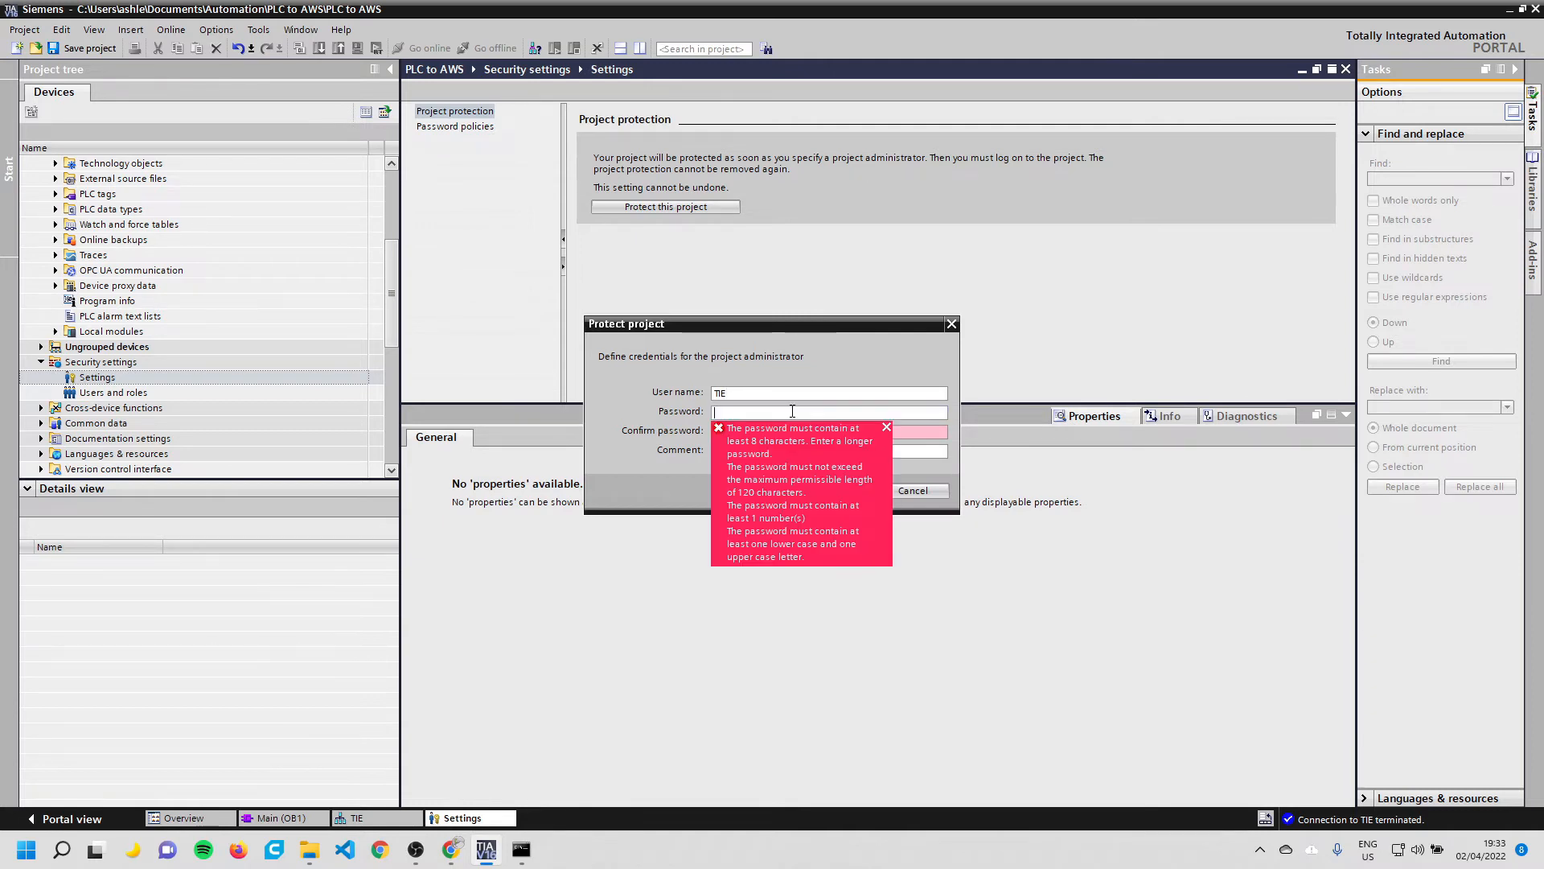
type("*******")
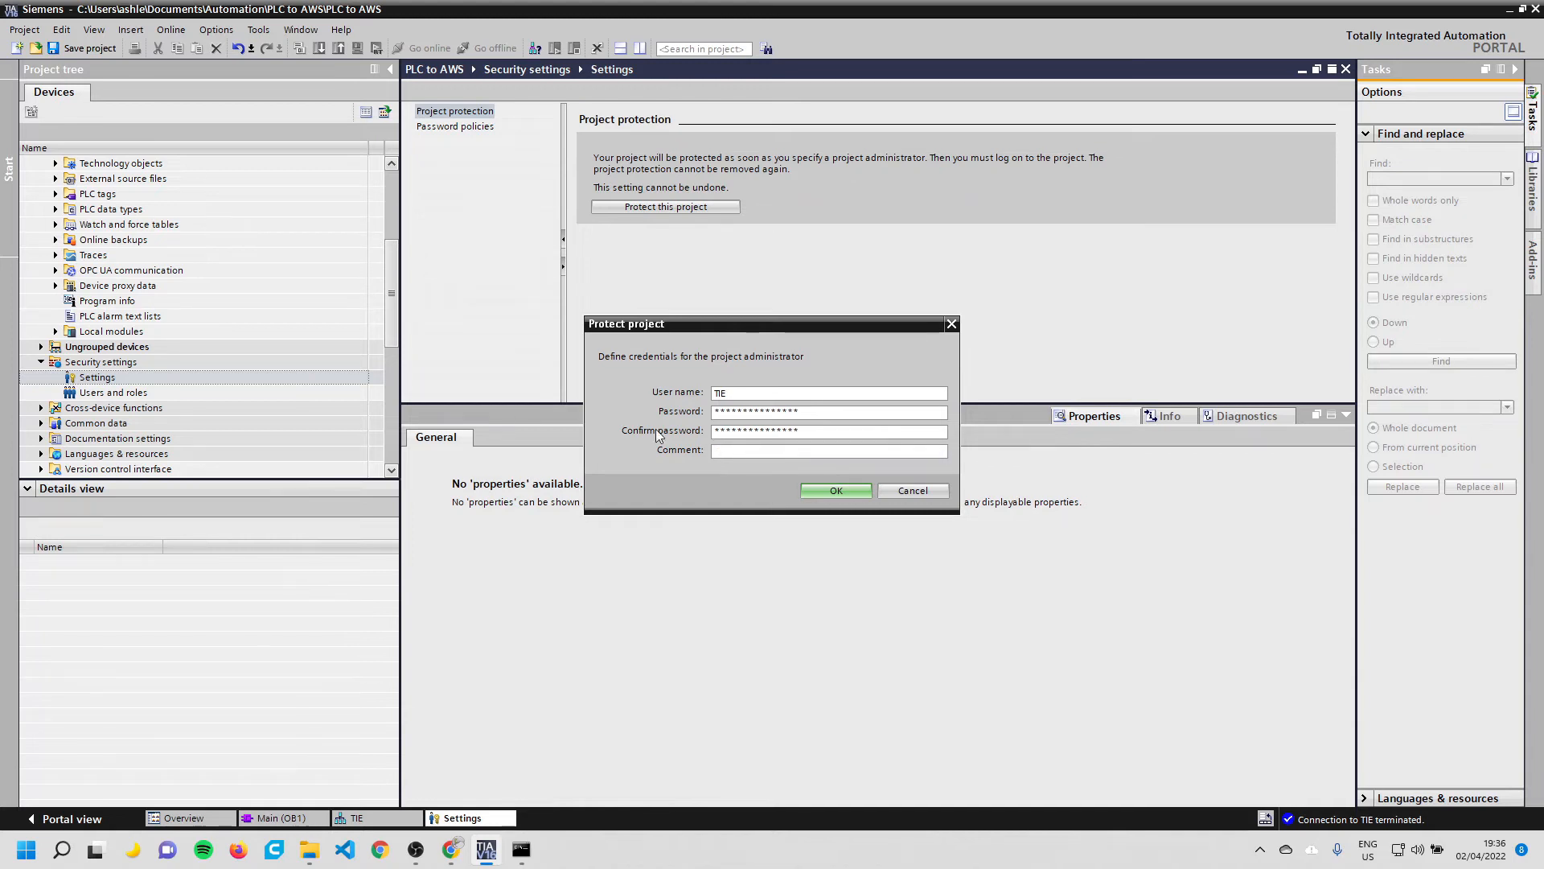
left_click(837, 490)
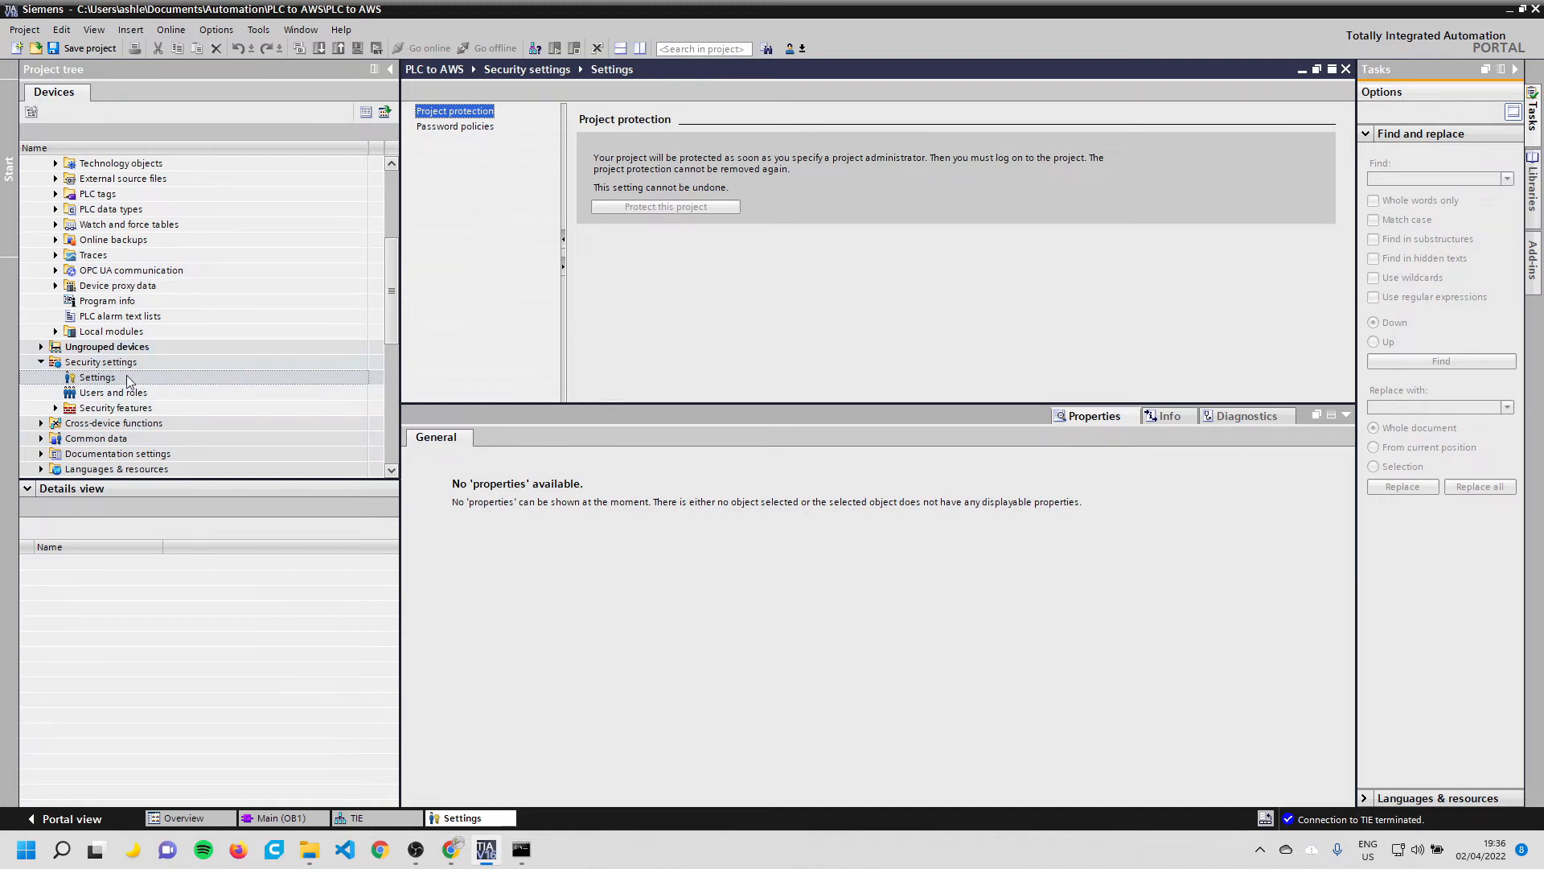
Open the project's global certificate manager and show the trusted certificates and root certification authorities
left_click(207, 363)
left_click(103, 391)
left_click(554, 283)
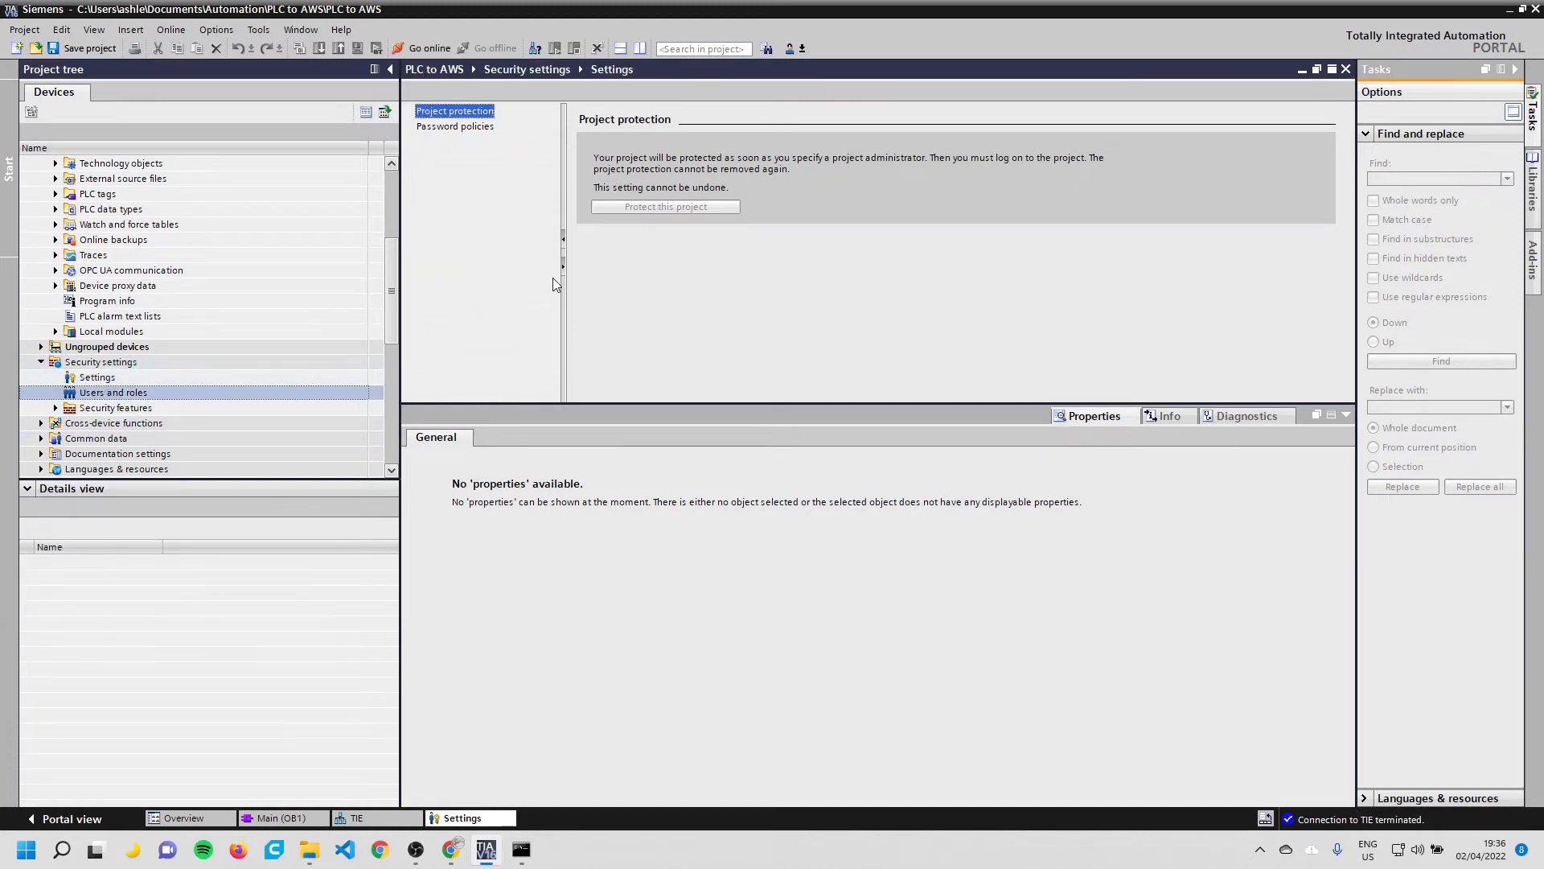
left_click(101, 377)
left_click(111, 393)
left_click(98, 408)
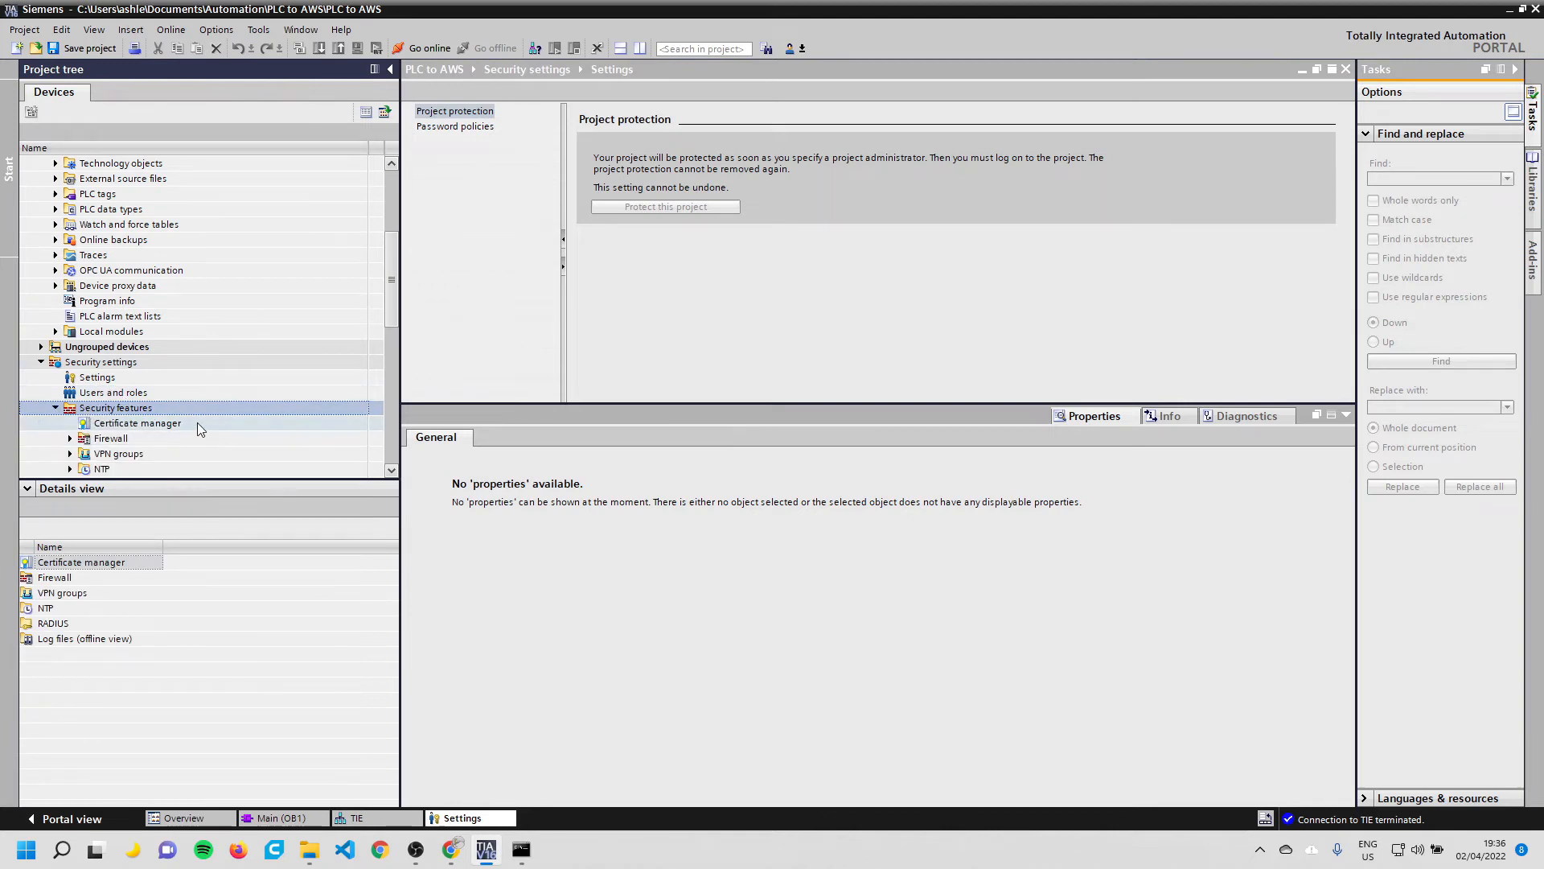
double_click(155, 425)
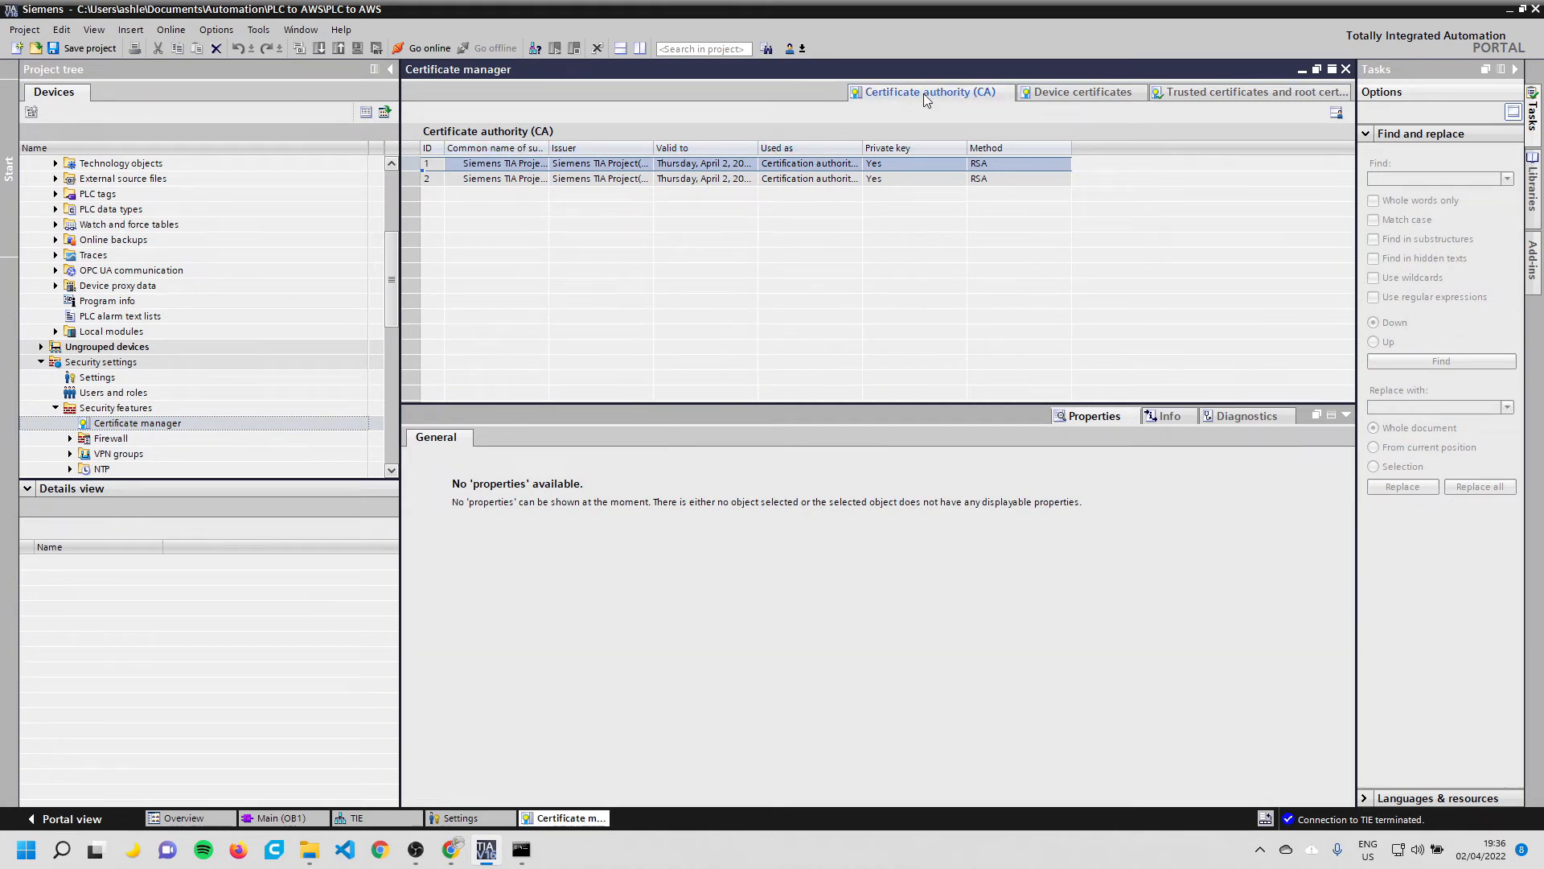
left_click(1227, 97)
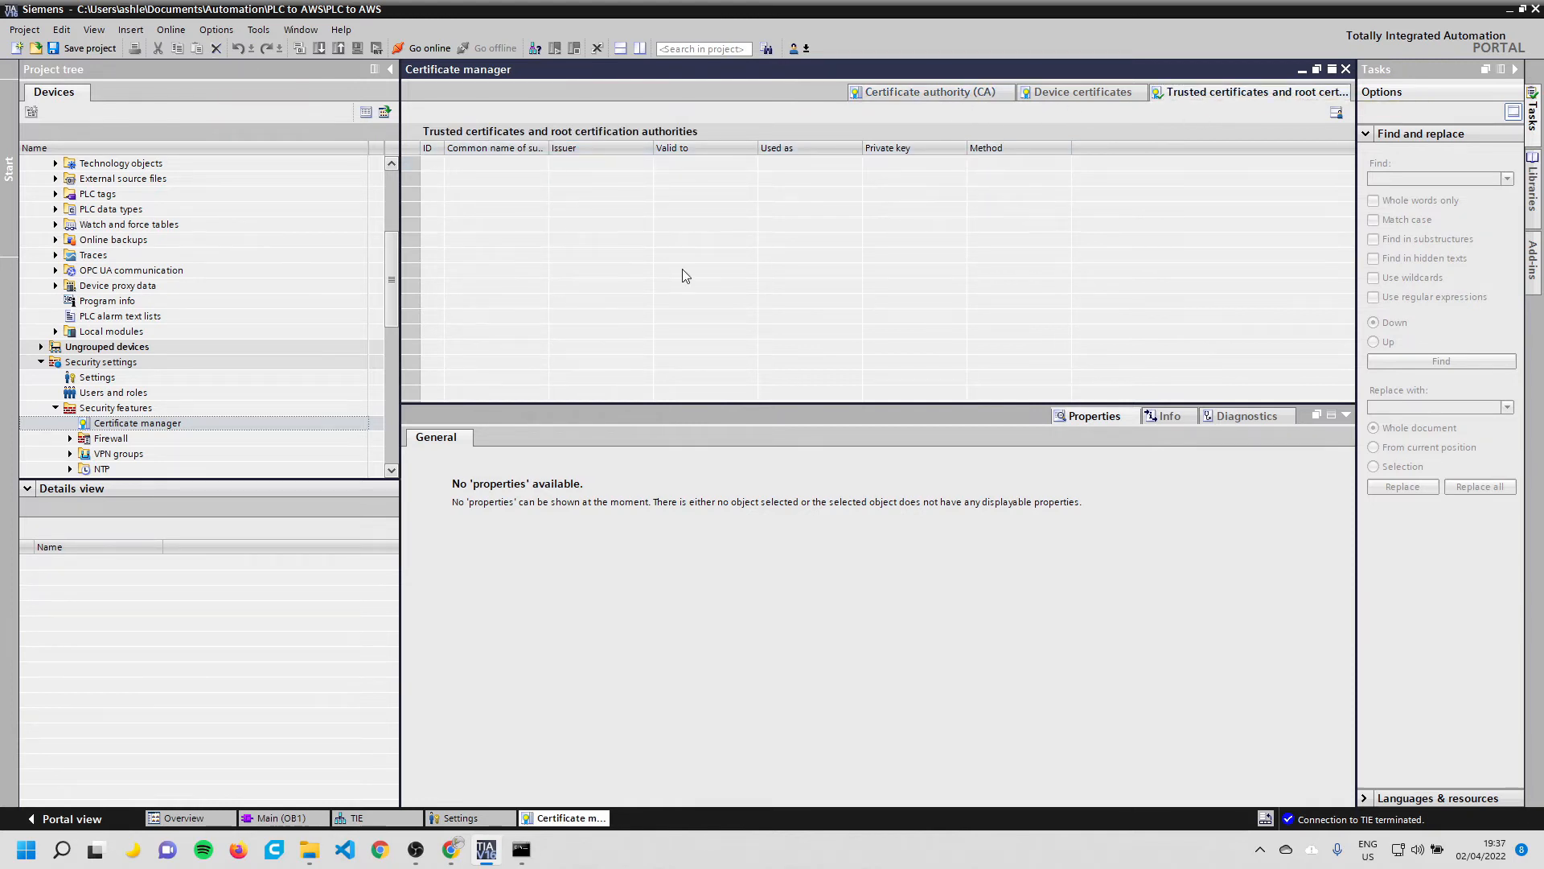
Import the AmazonRootCA1 certificate from the certs folder into the trusted certificates and root certification authorities
right_click(511, 166)
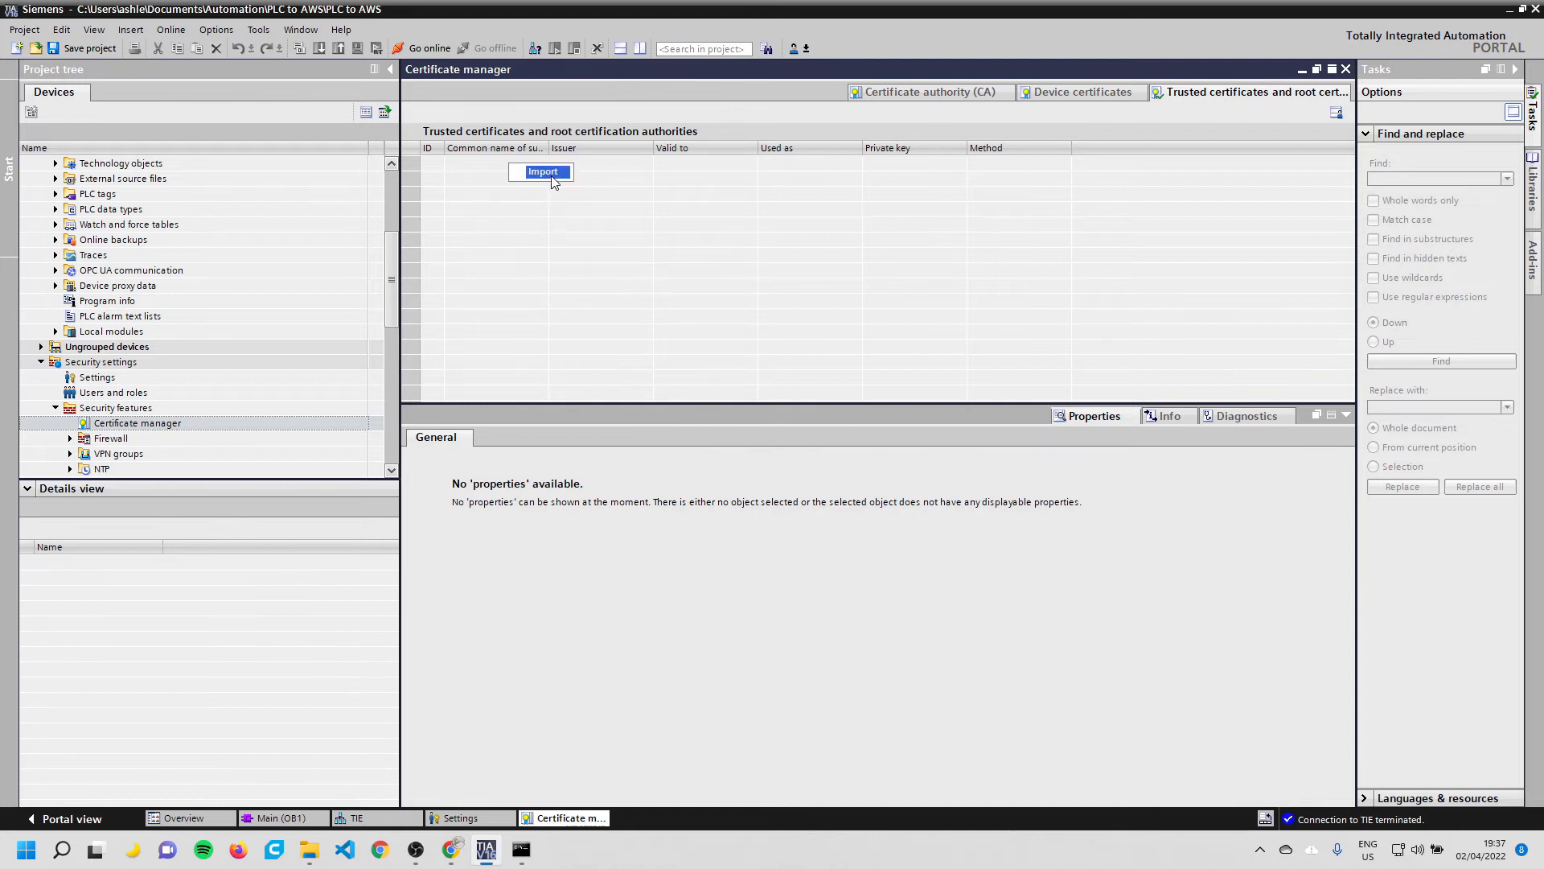
left_click(543, 173)
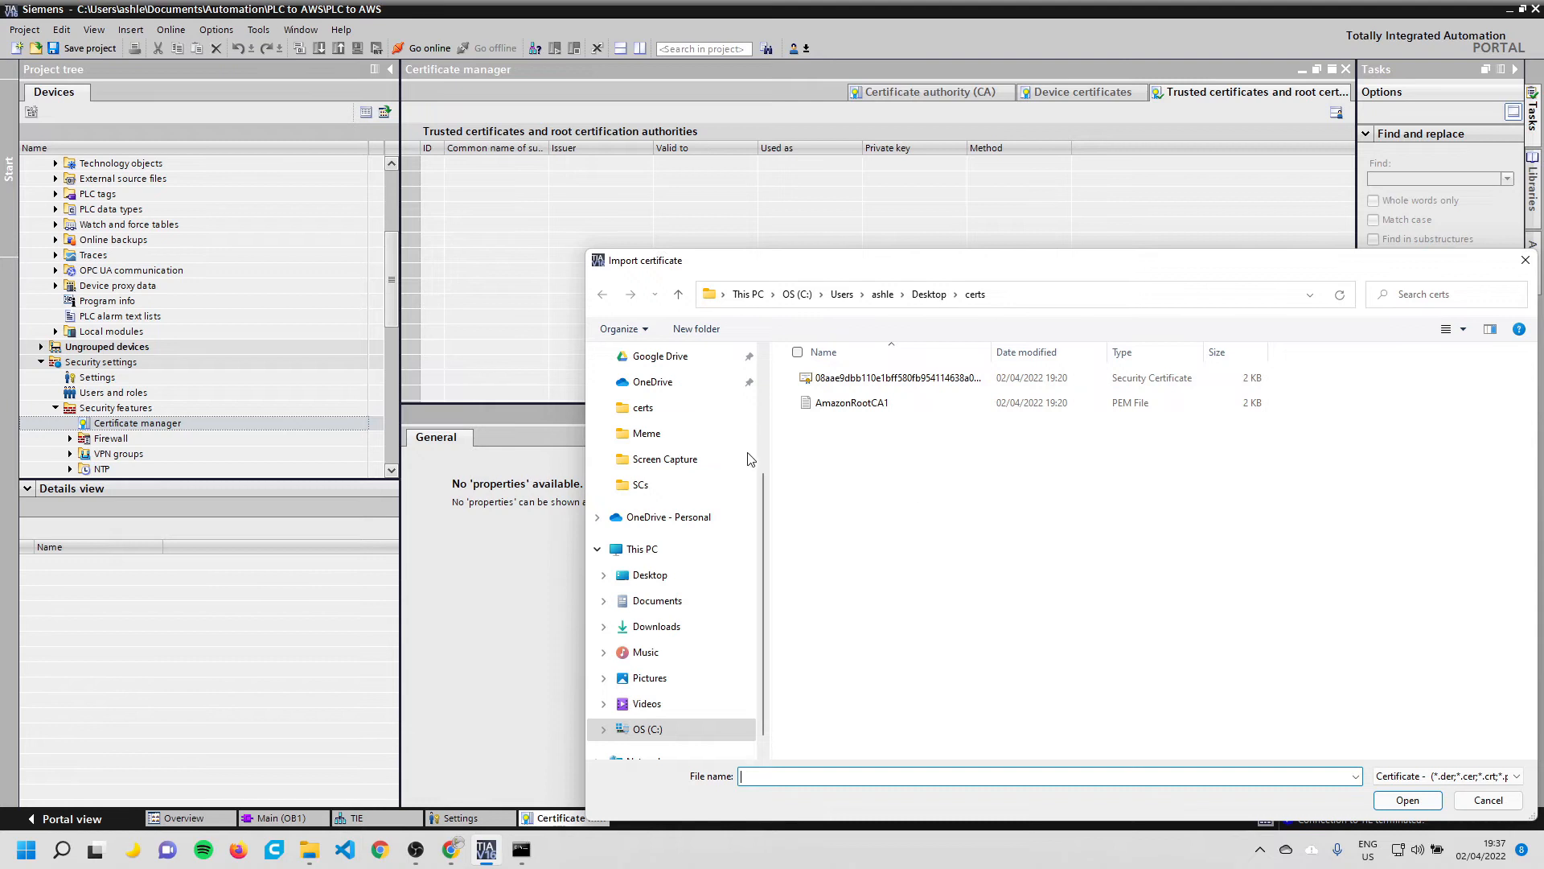
left_click(862, 409)
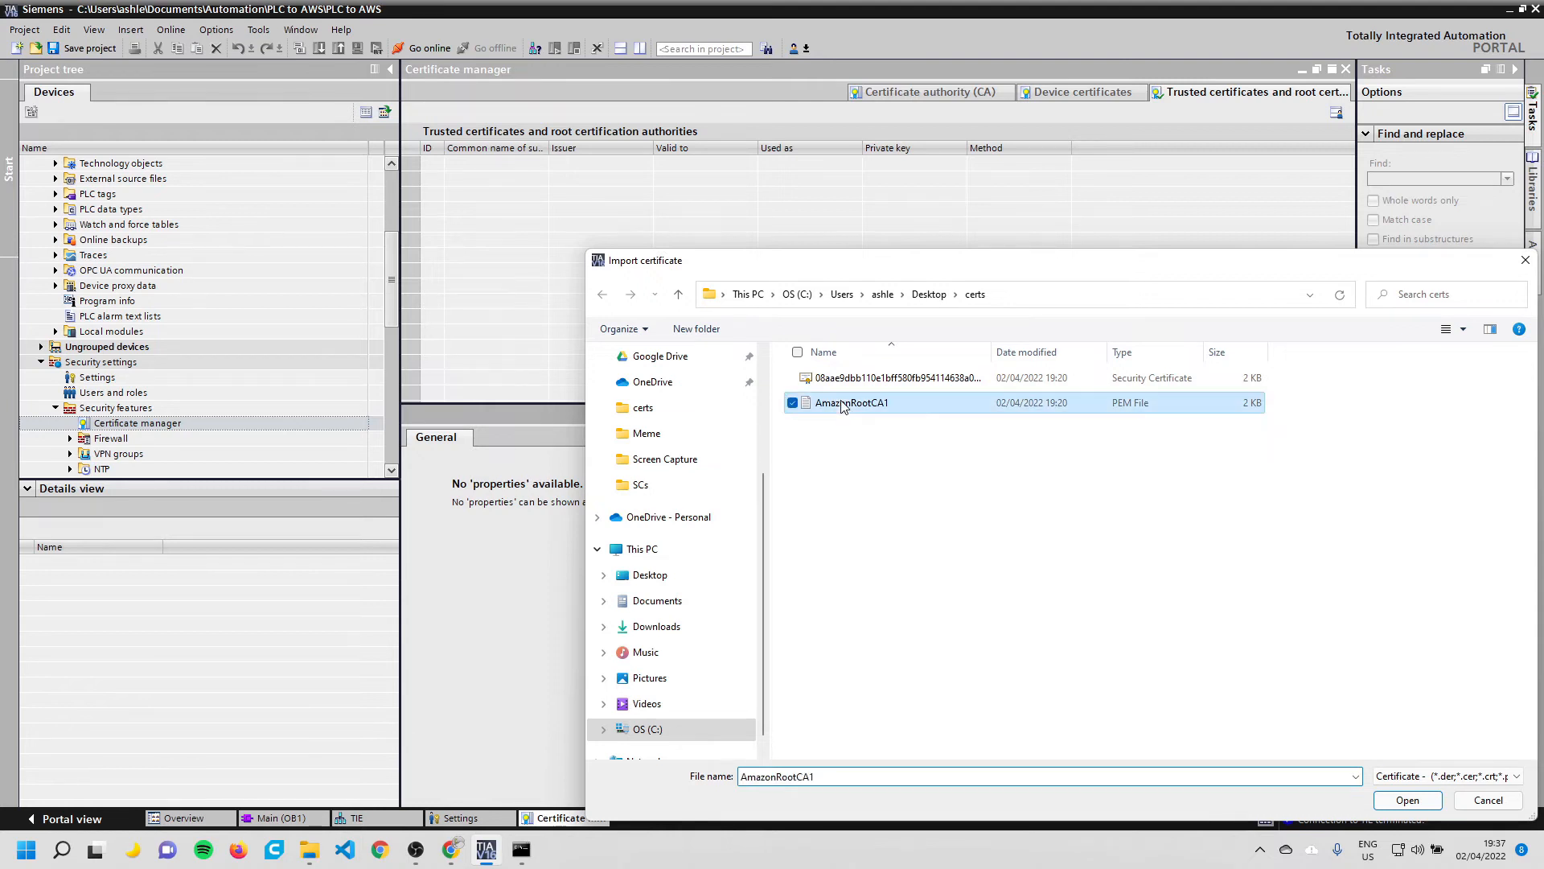
left_click(1404, 801)
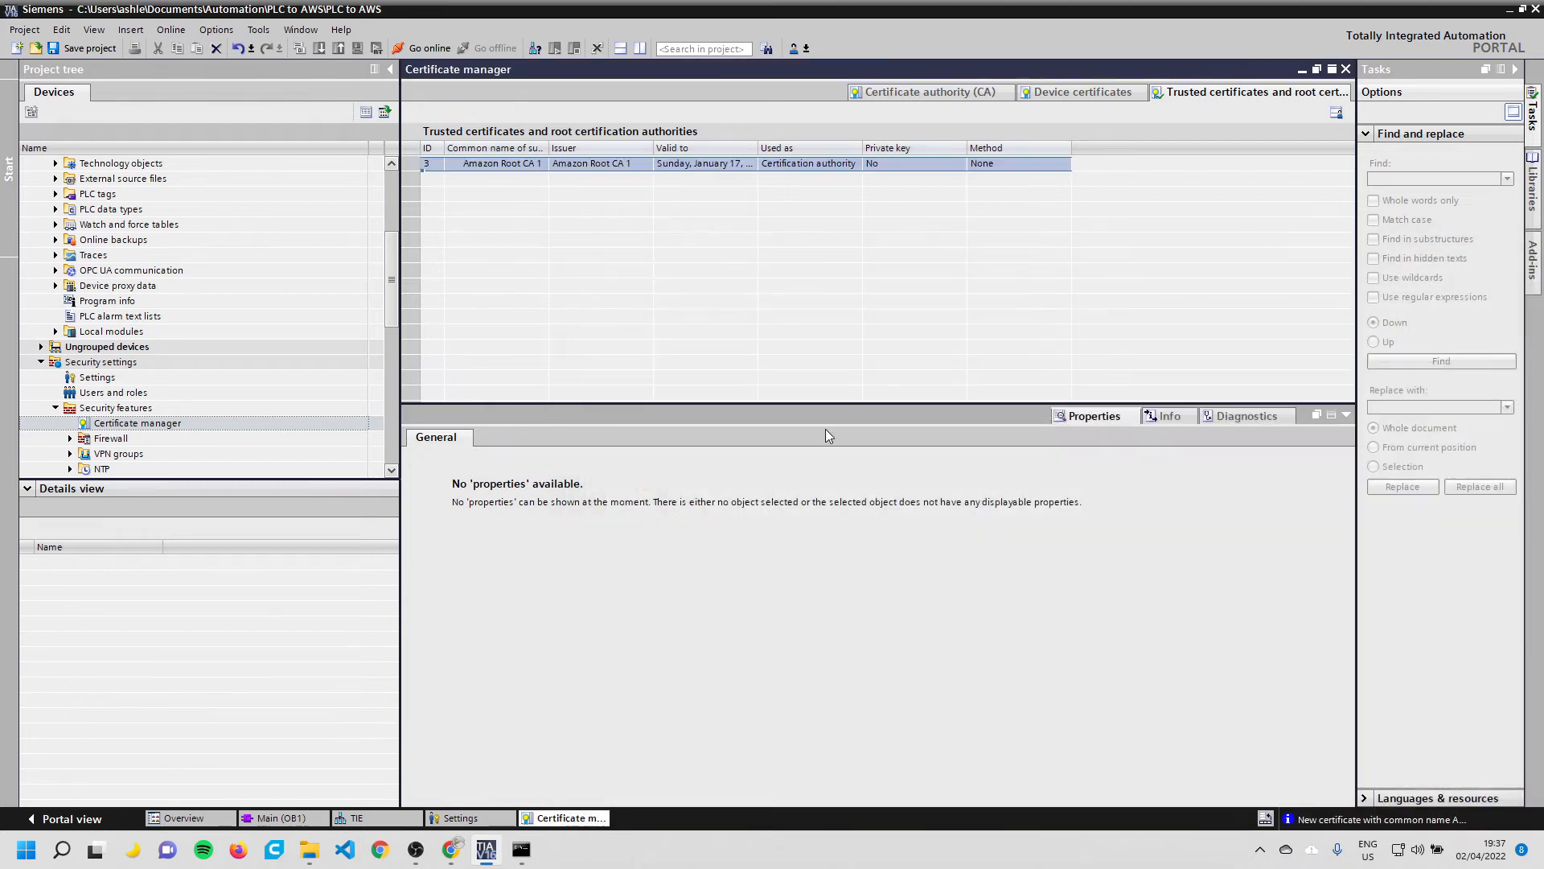
Import the PLC_Key PKCS12 archive into the trusted certificates, entering the private key password, and widen the subject name column
right_click(524, 188)
left_click(555, 200)
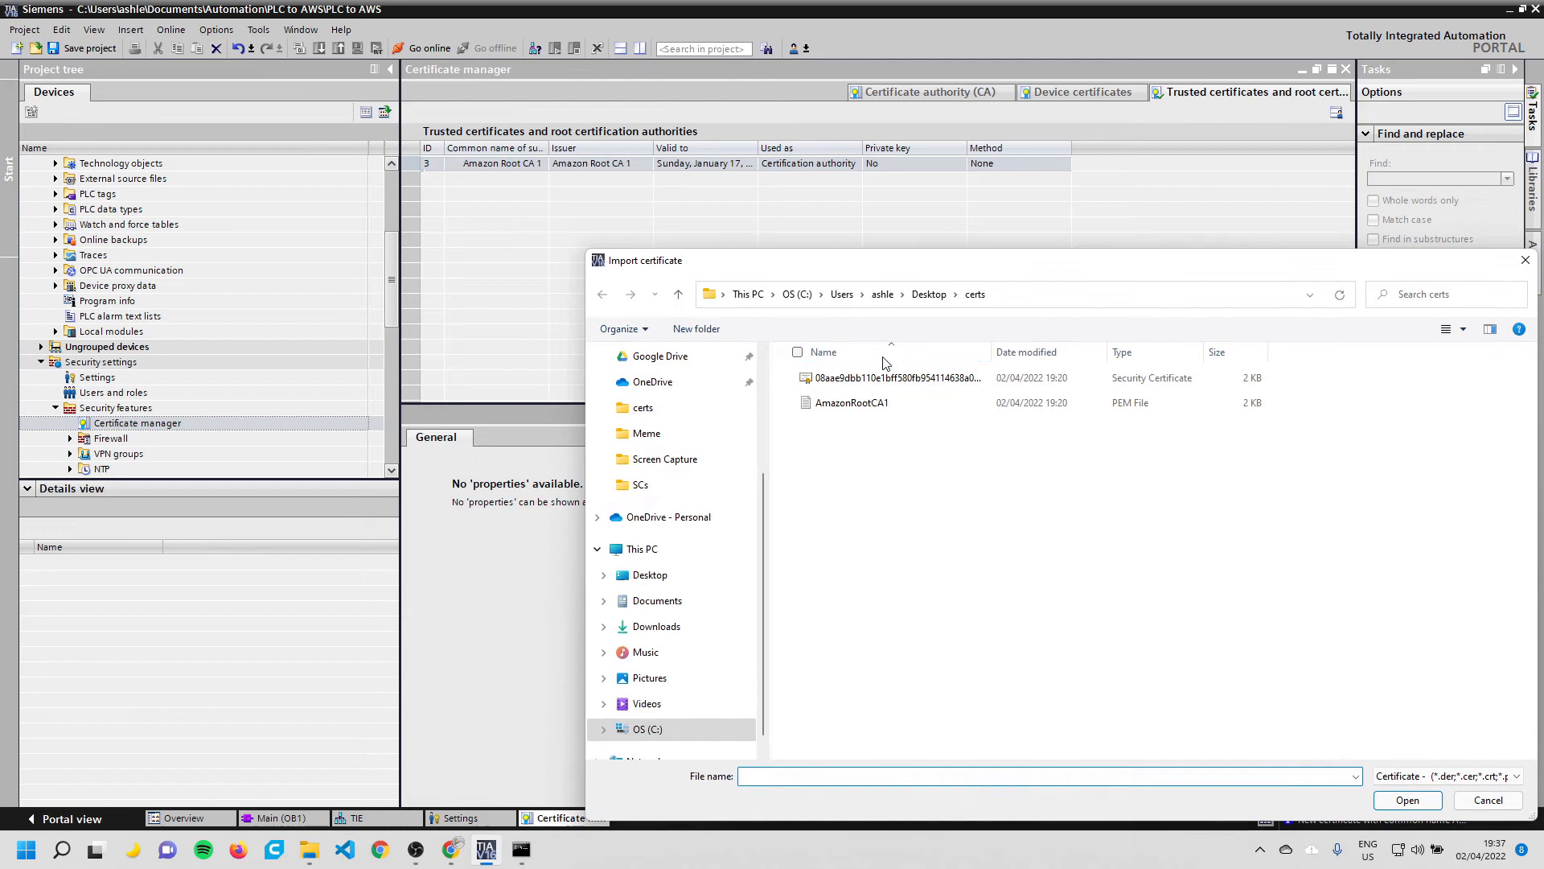
left_click(1420, 777)
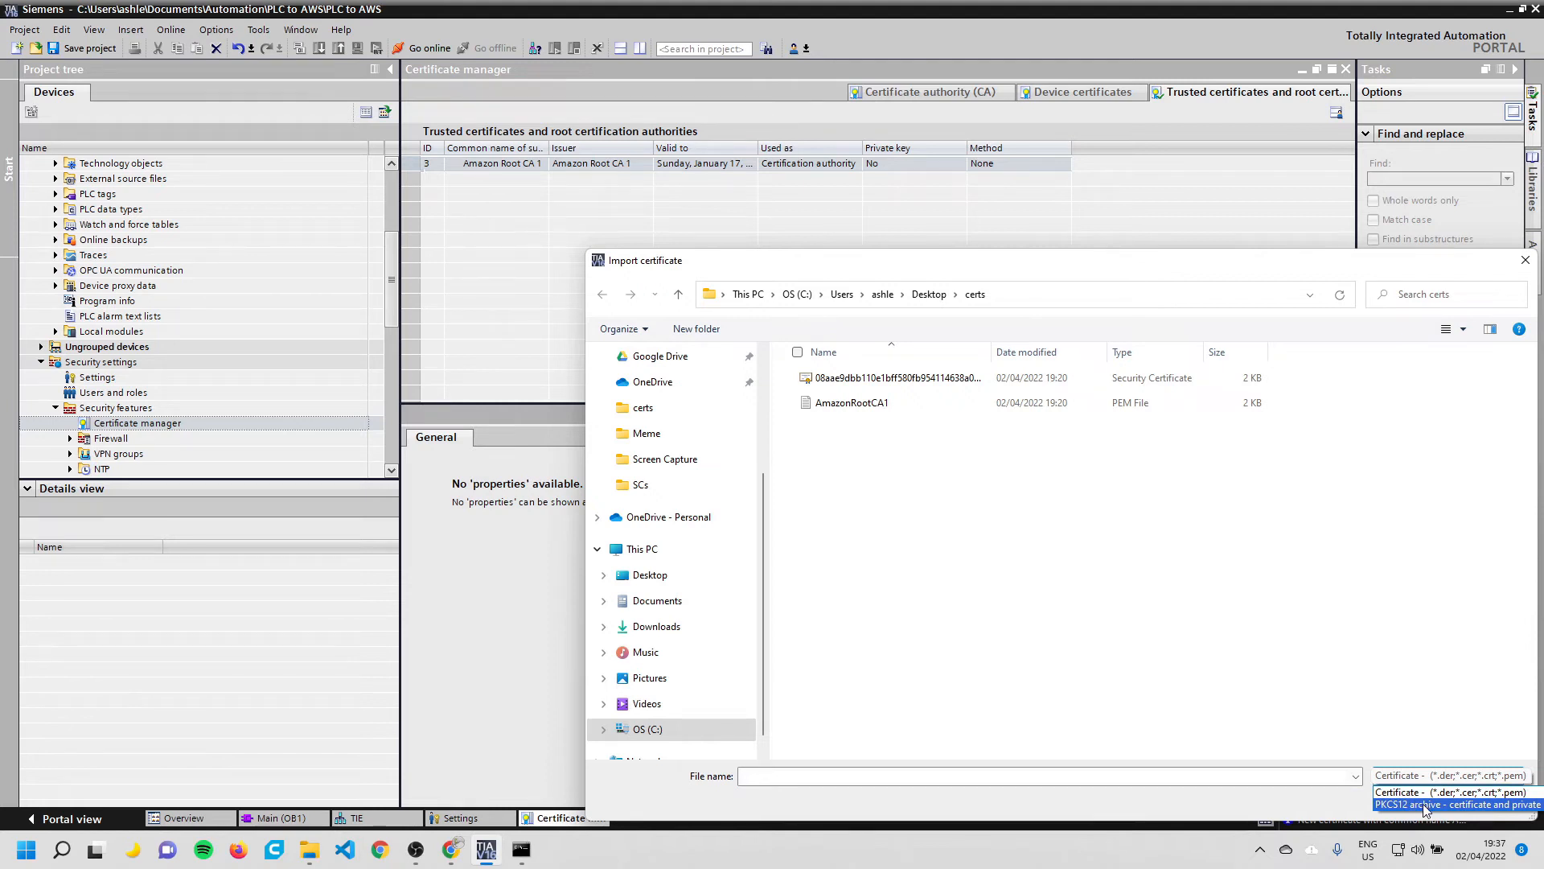
left_click(1425, 805)
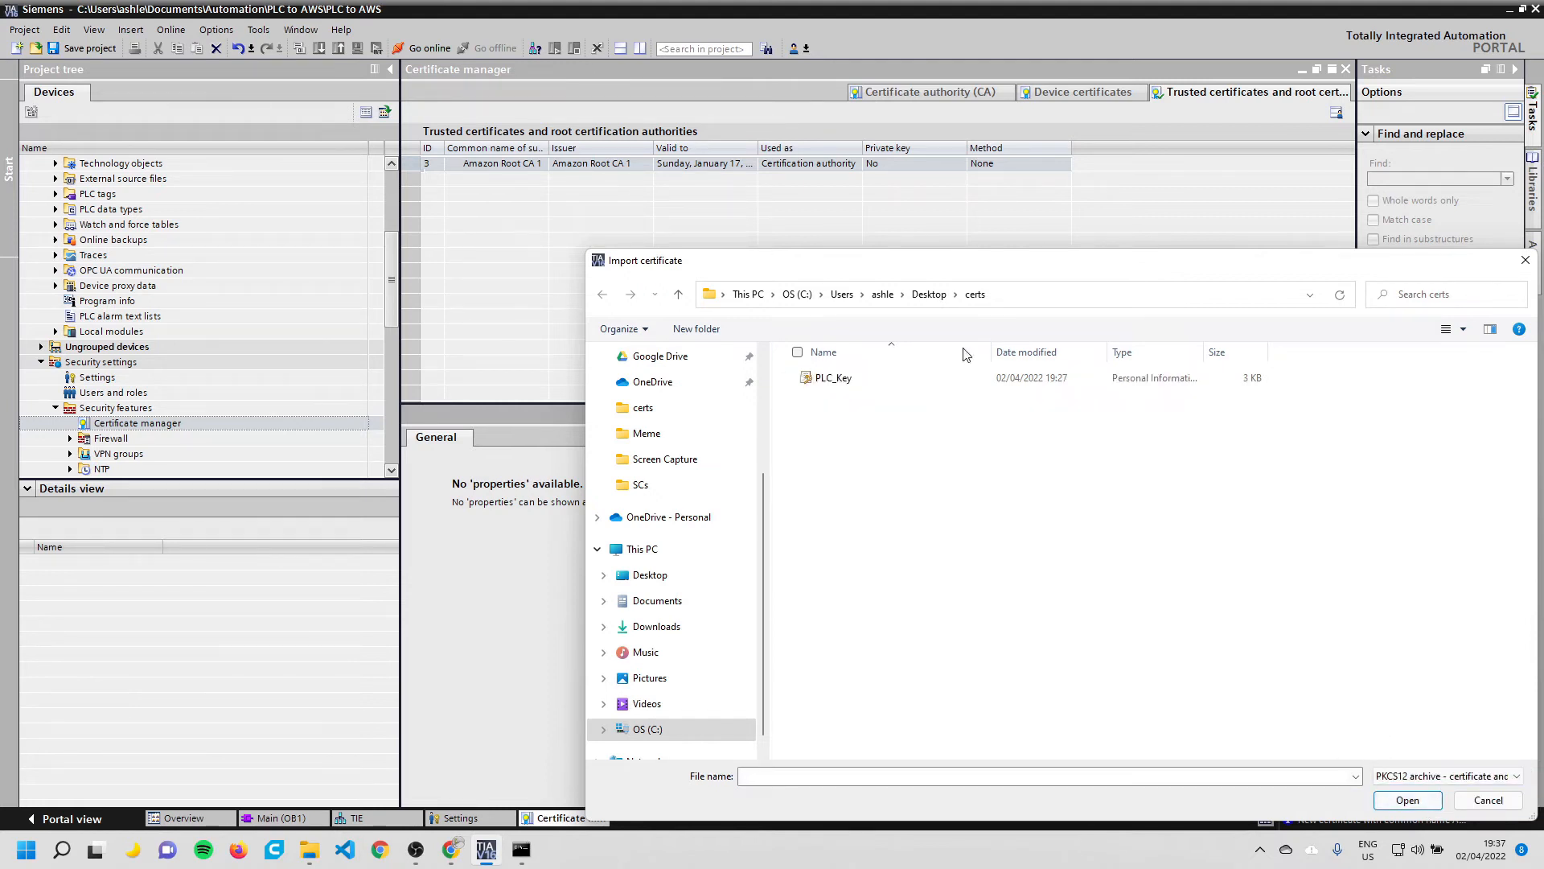
left_click(837, 379)
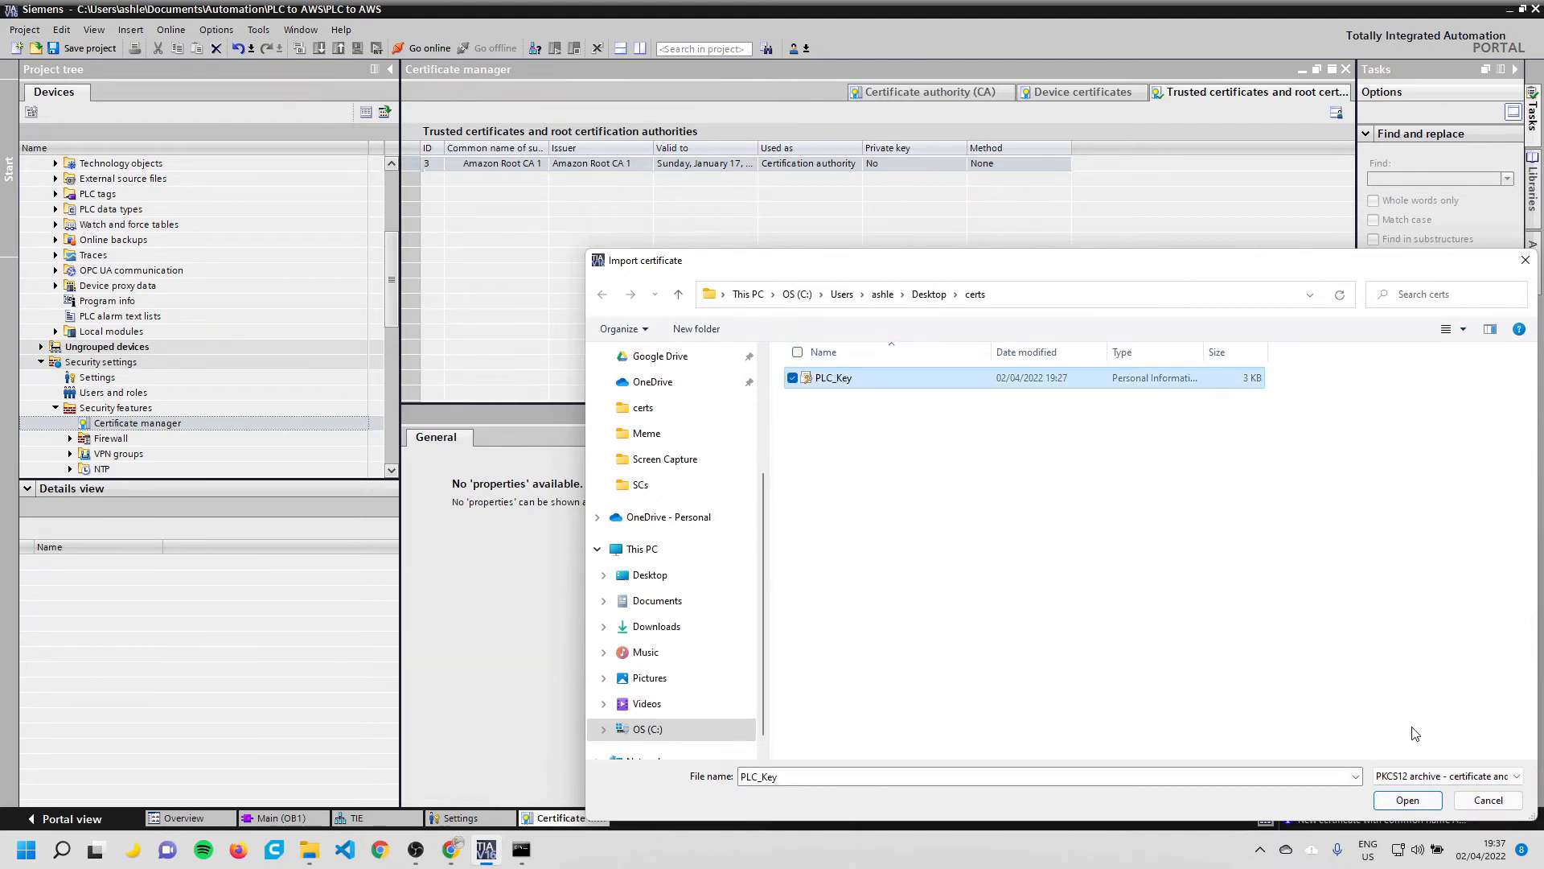
left_click(1407, 800)
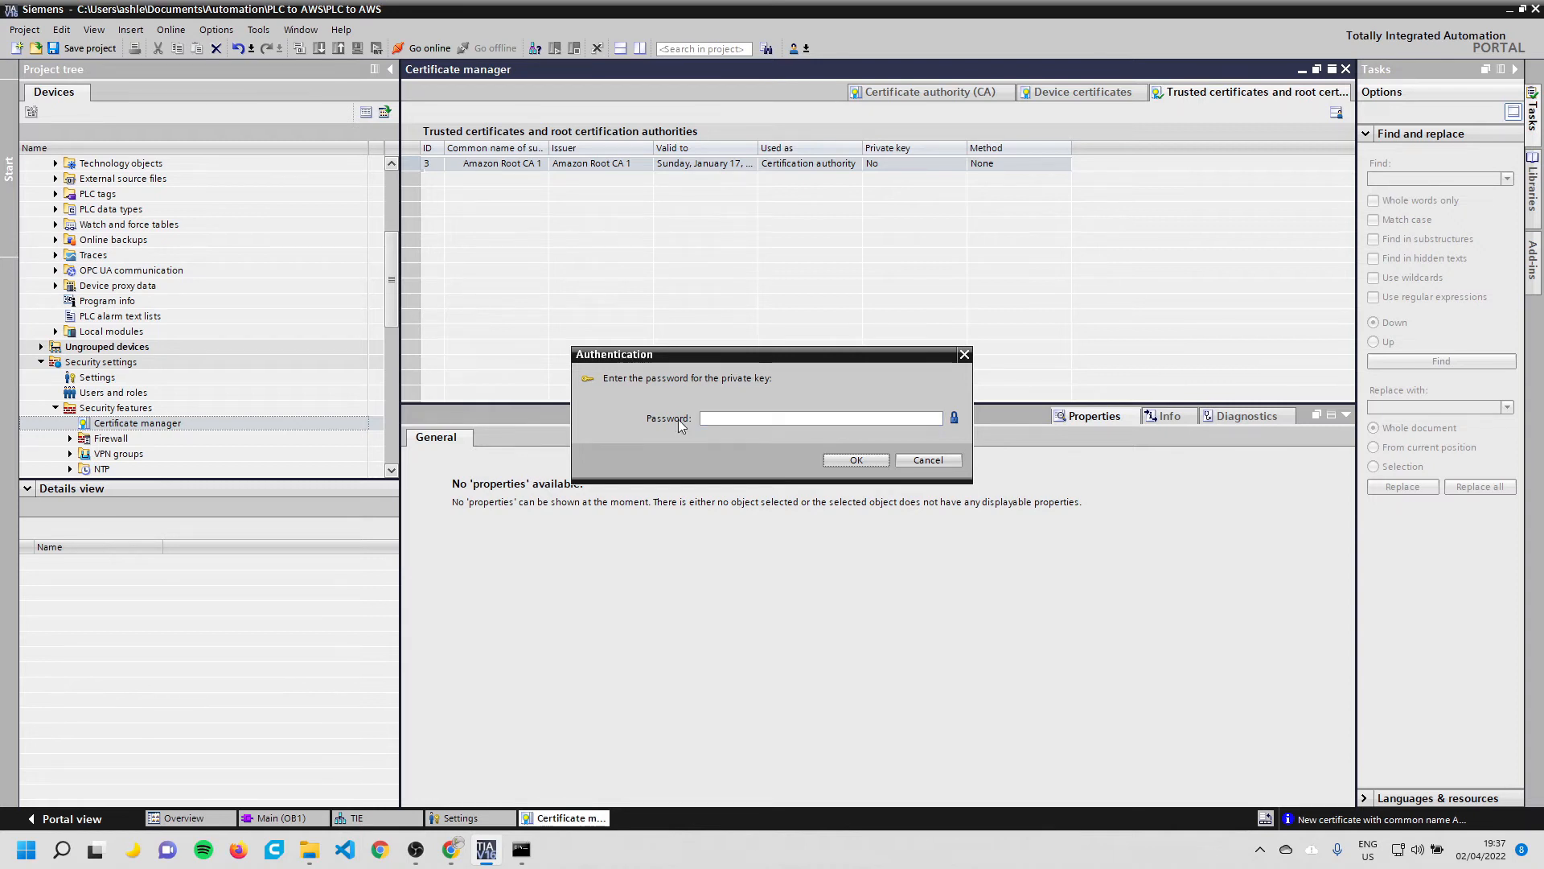
left_click(838, 459)
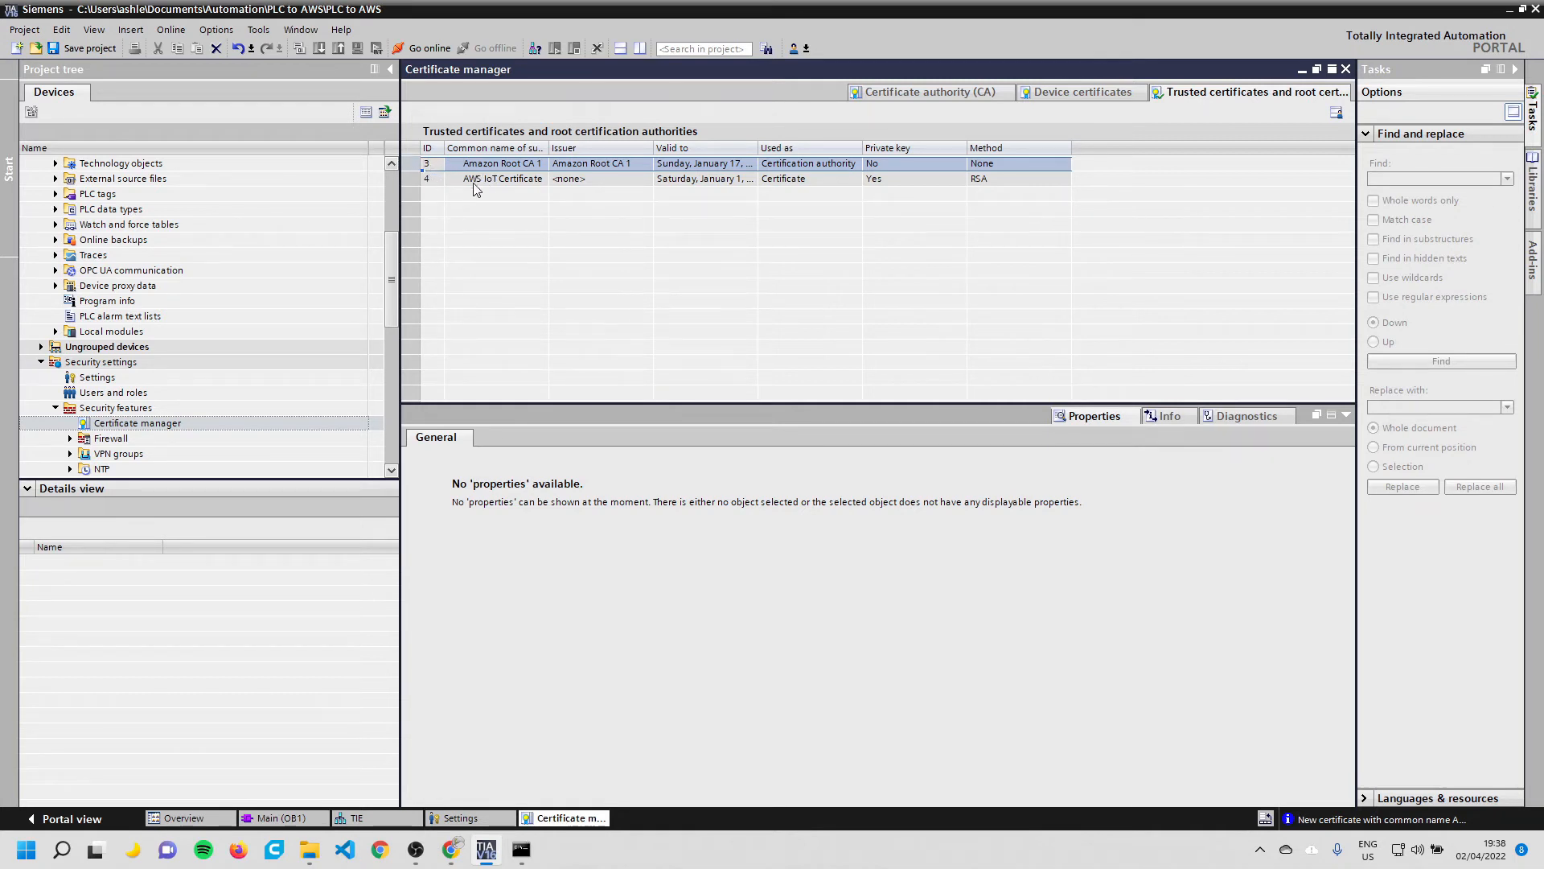
left_click_drag(549, 150, 597, 150)
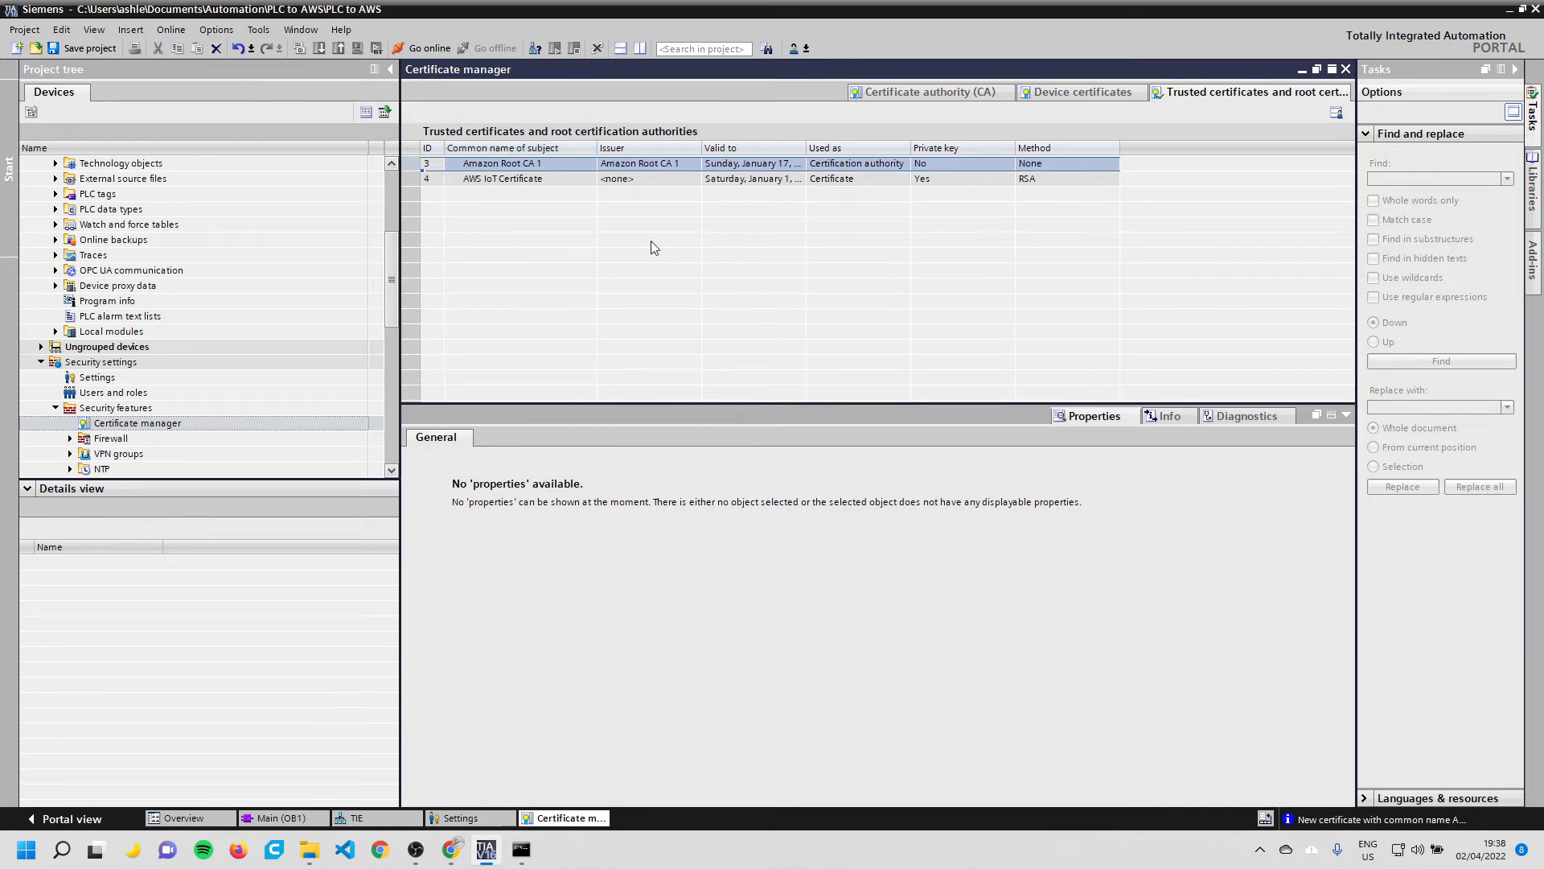
Enable the global security settings for the TIE CPU's certificate manager, accepting the configuration loss warning
left_click(371, 818)
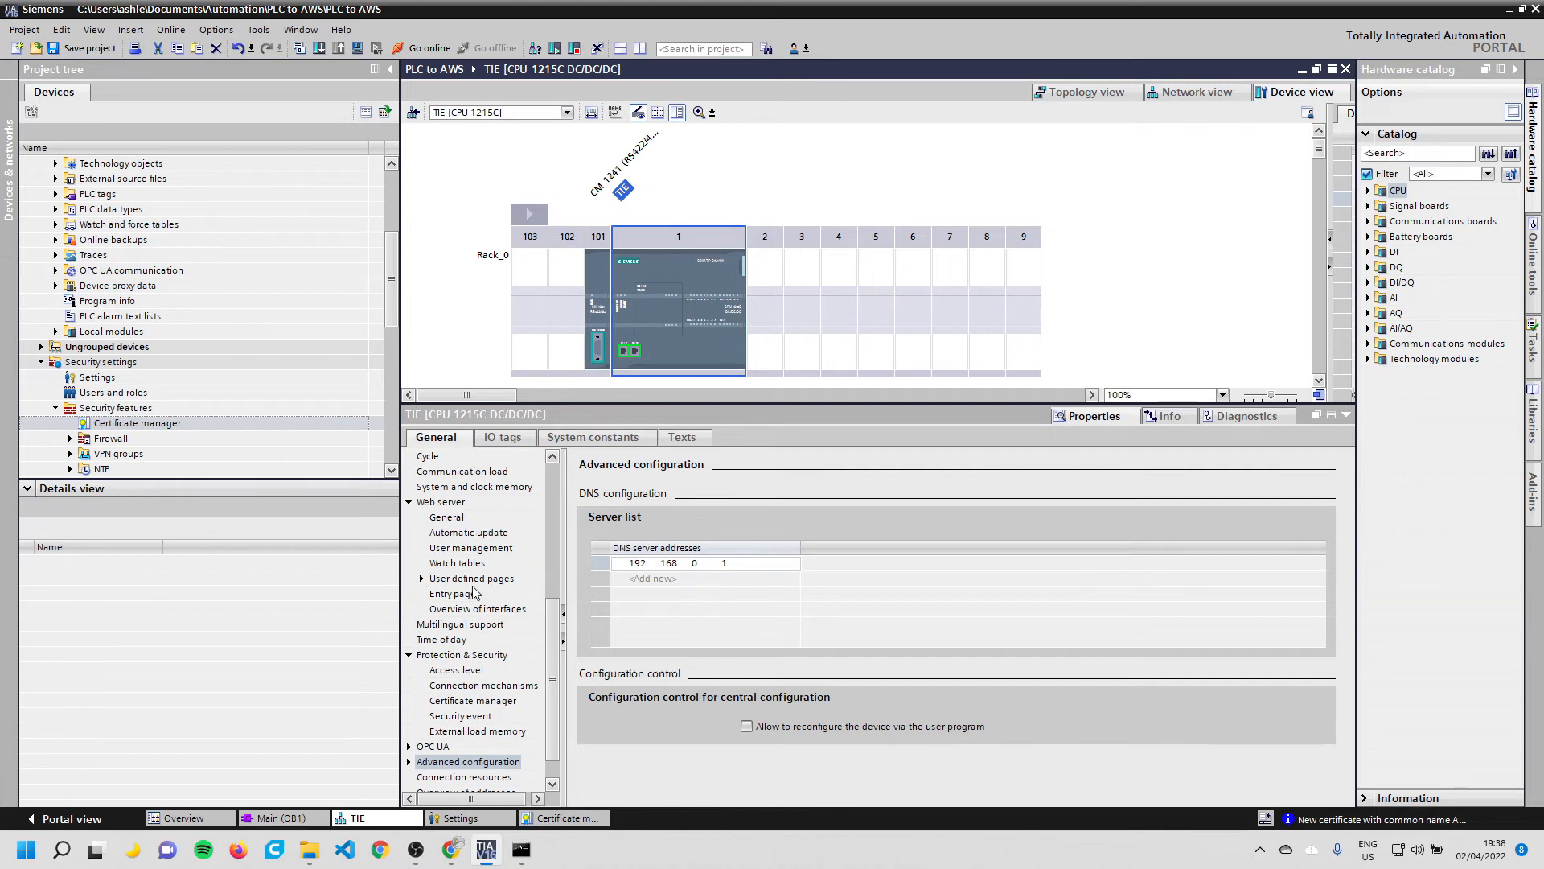
left_click(474, 550)
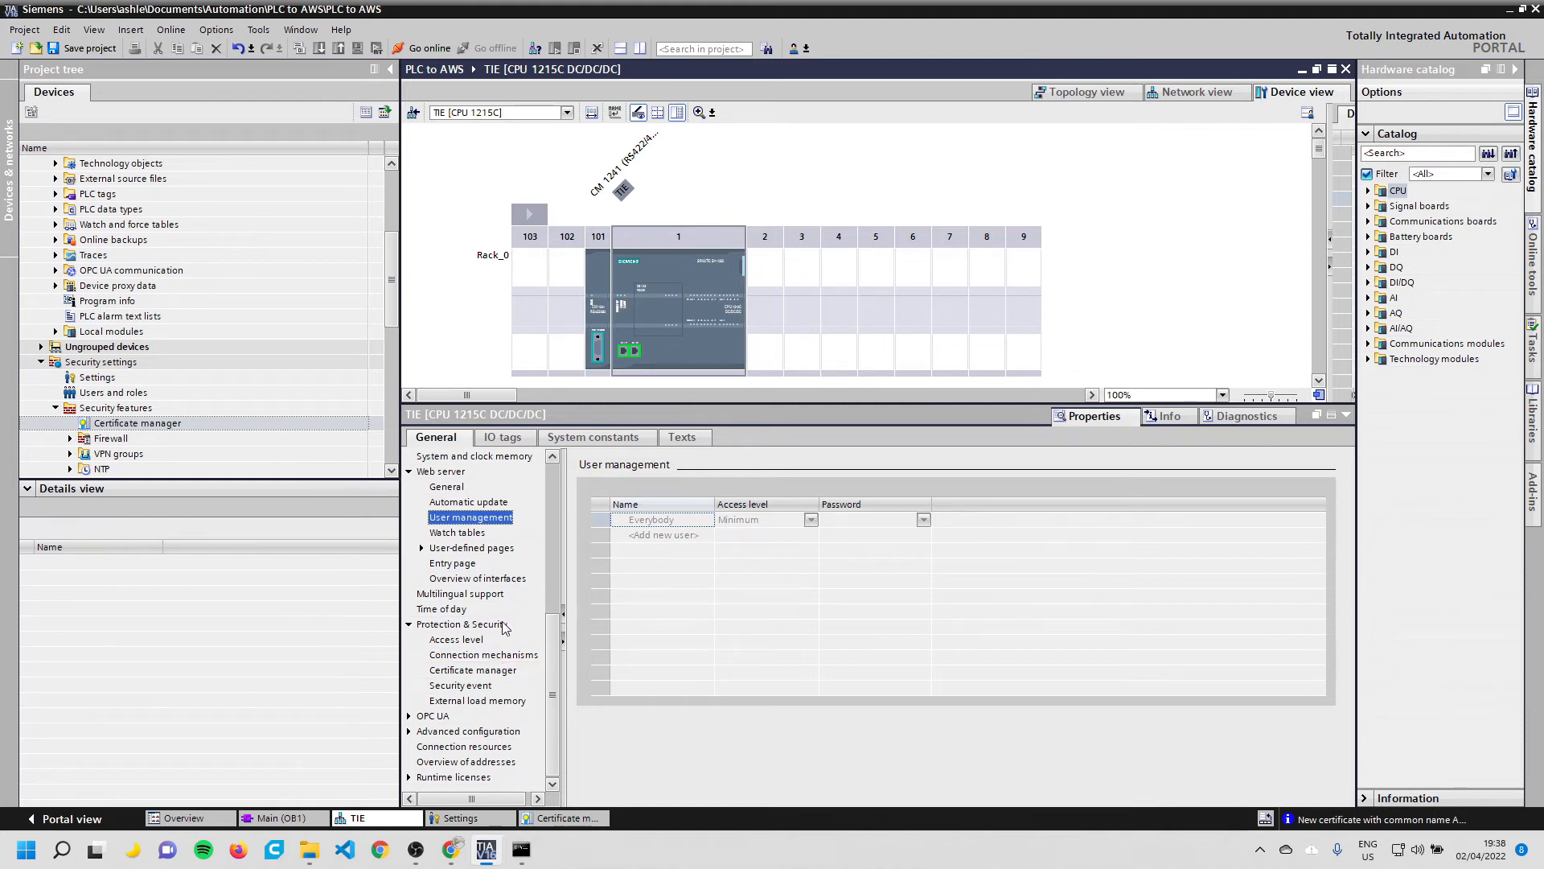
left_click(502, 671)
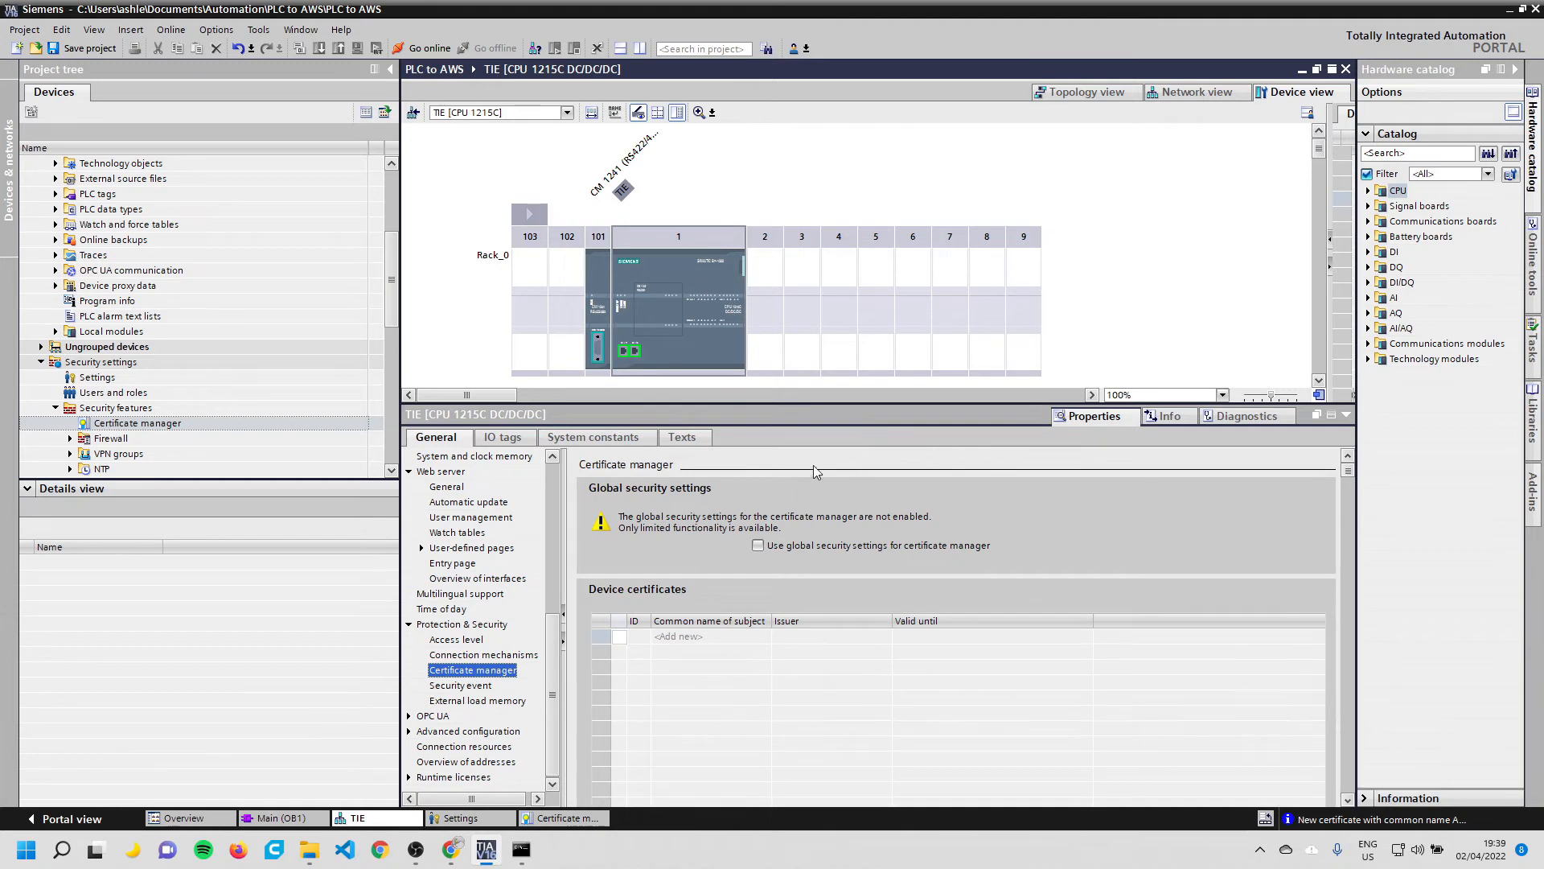
left_click(759, 546)
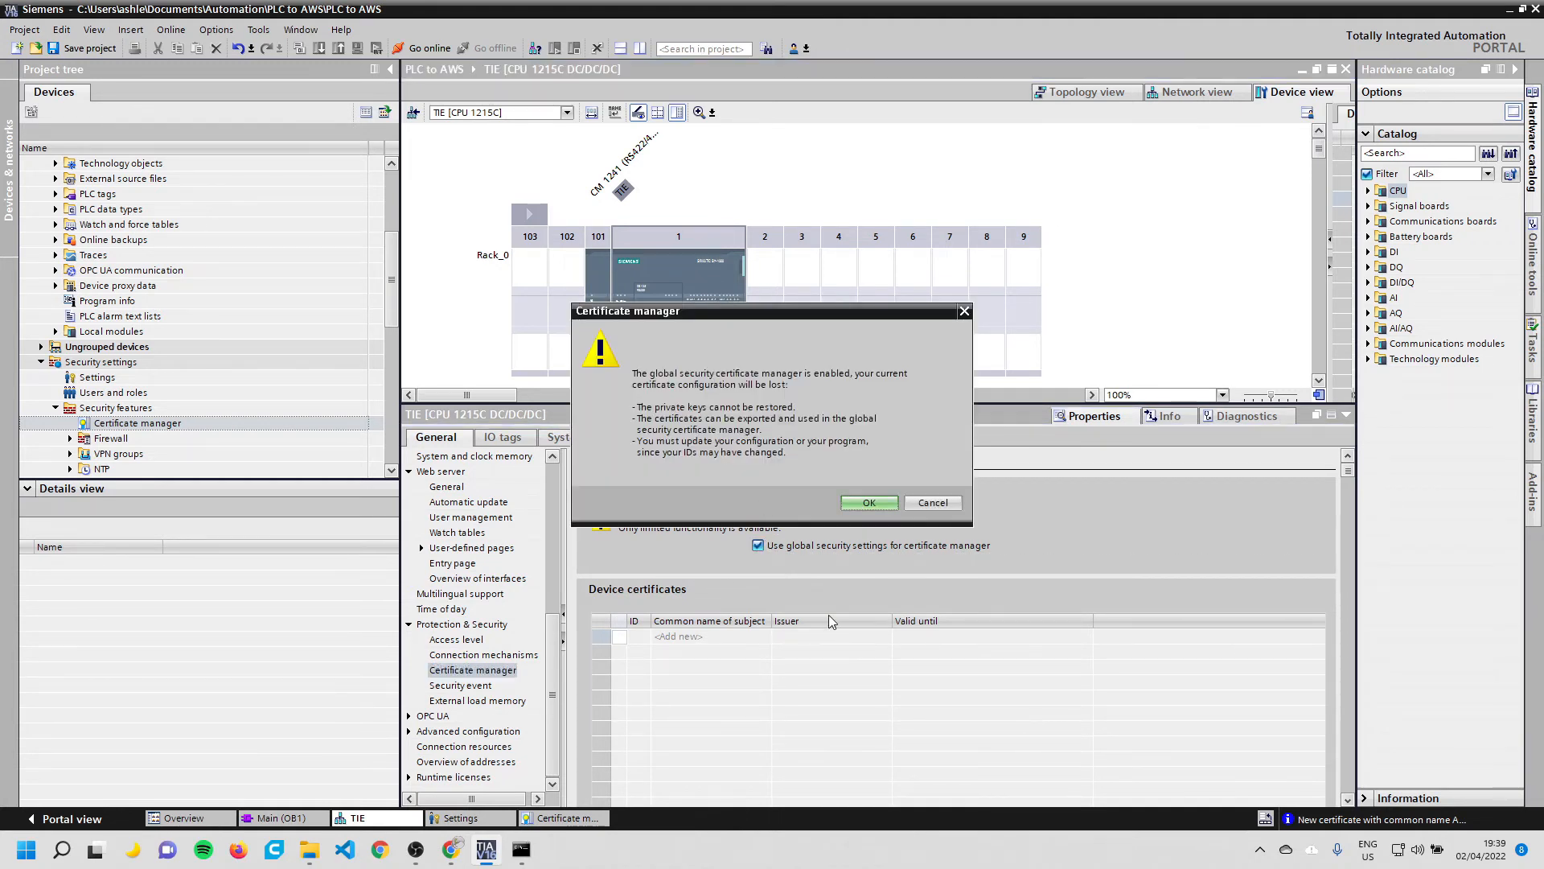
left_click(872, 503)
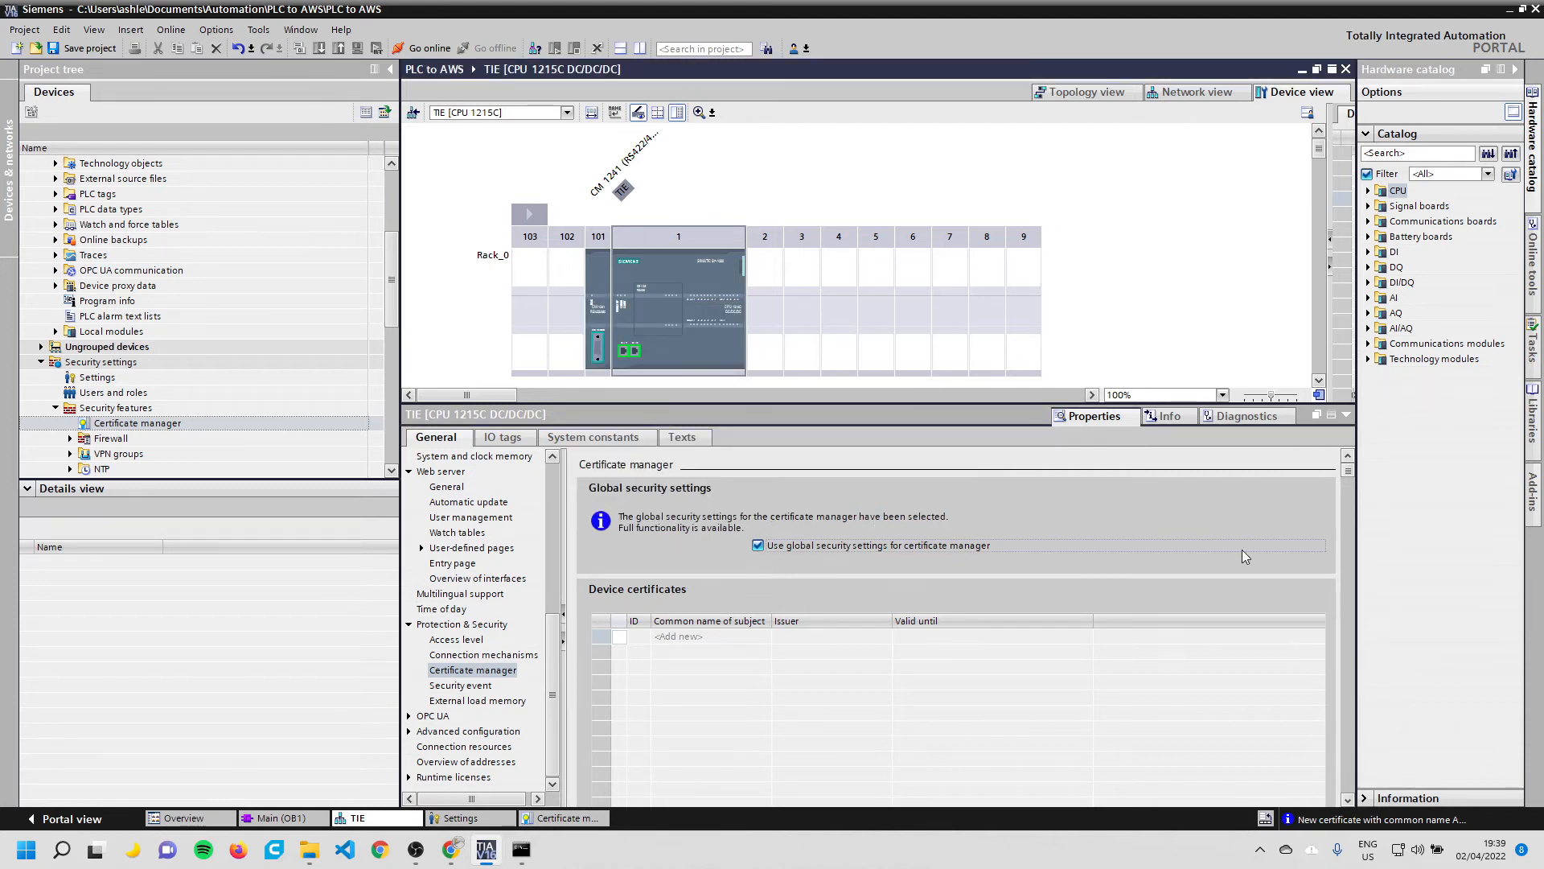
left_click_drag(1351, 476, 1343, 514)
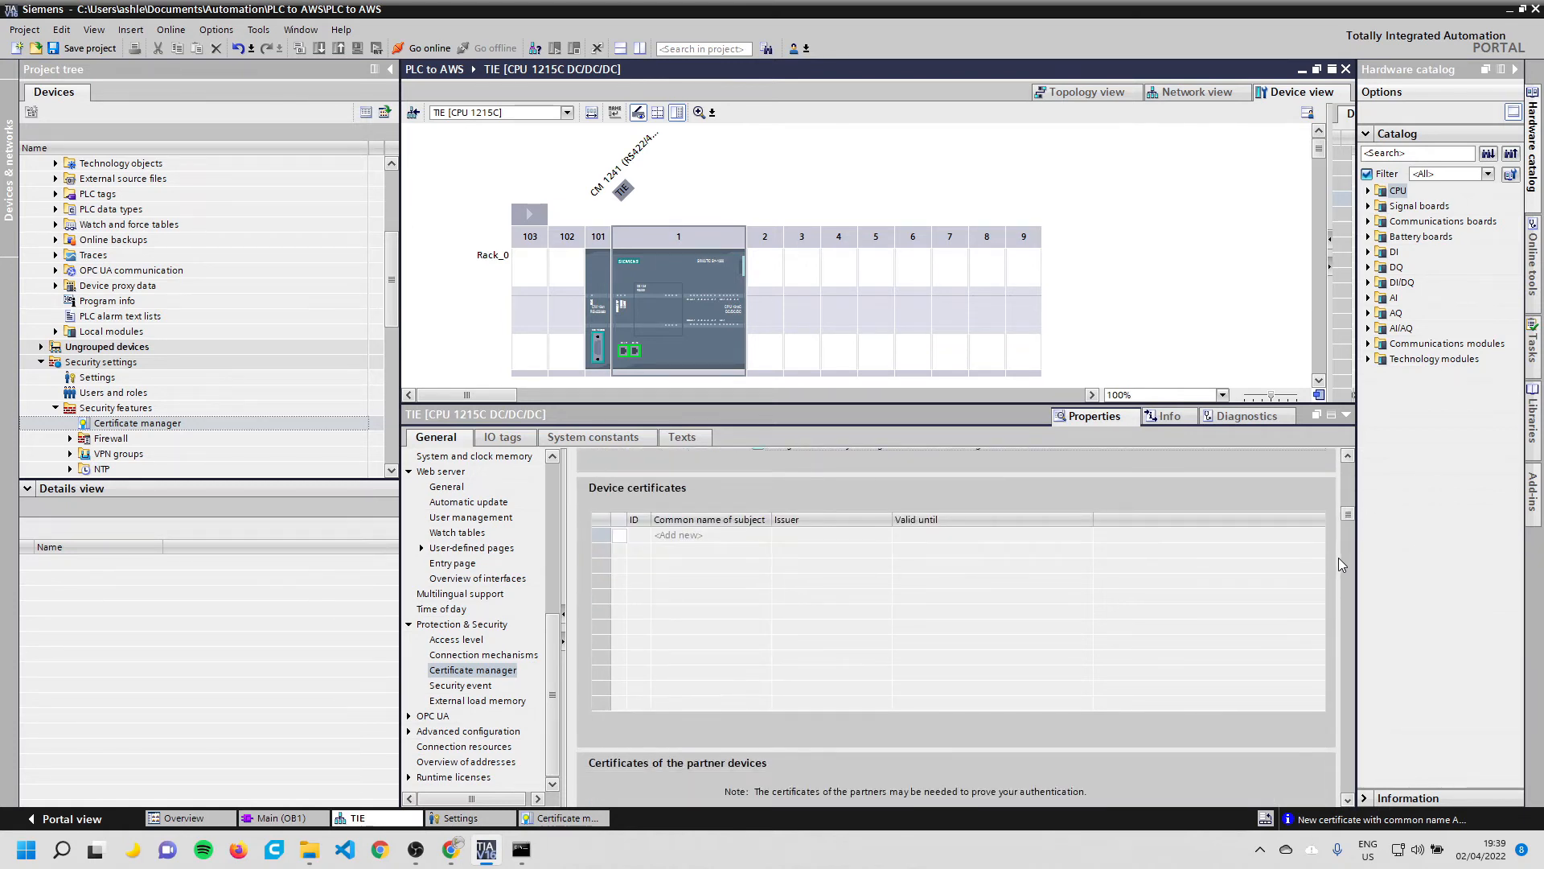
scroll(793, 593, "up", 2)
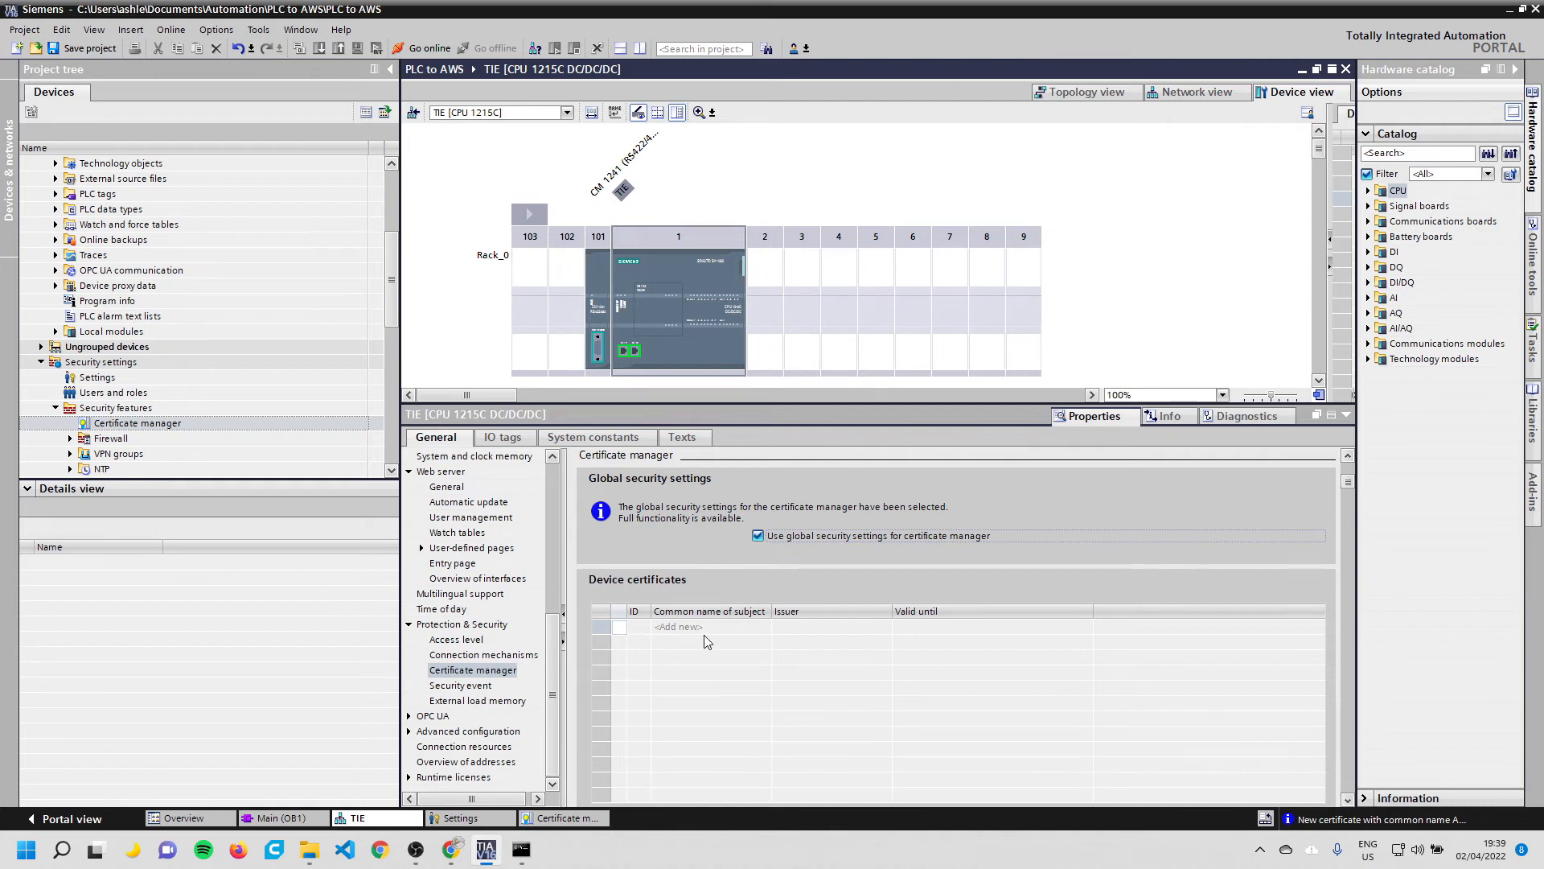
Add the AWS IoT Certificate to the TIE CPU's device certificates
left_click(680, 628)
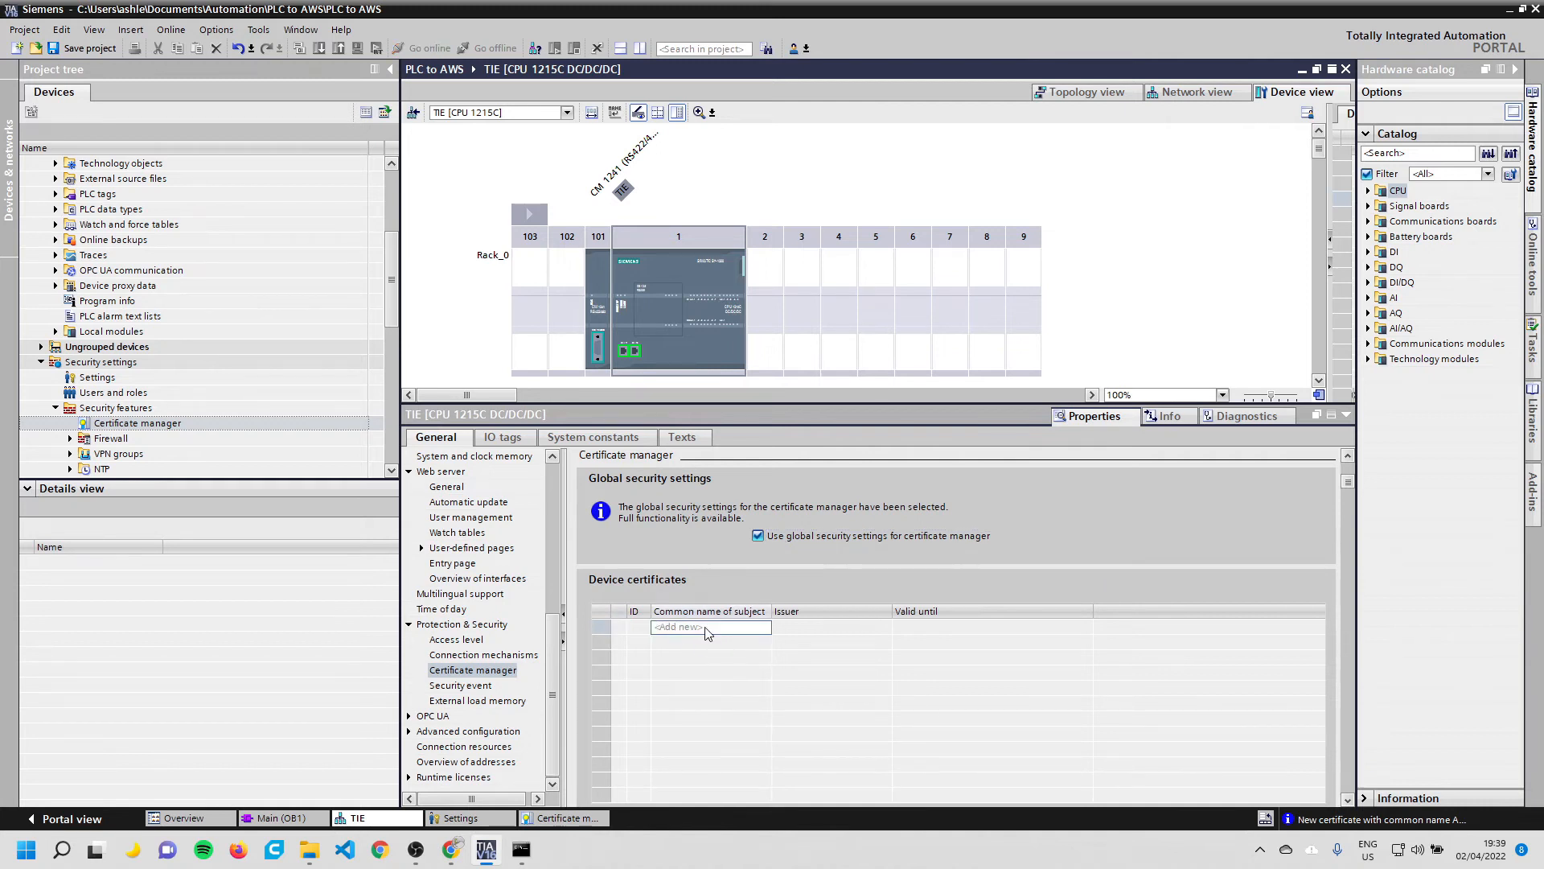
left_click(704, 630)
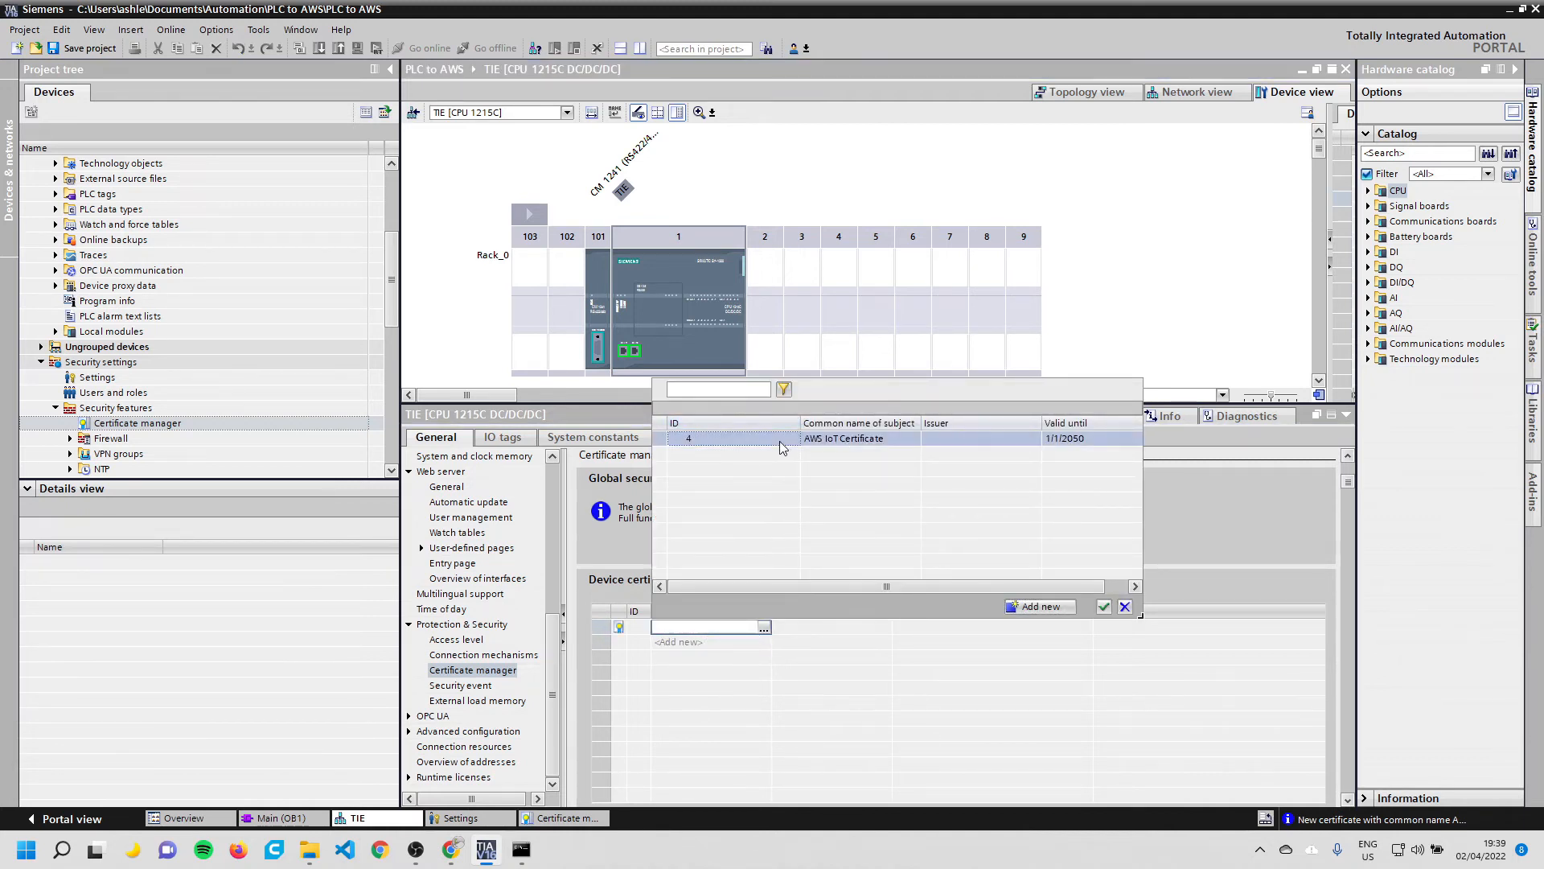
left_click(1105, 607)
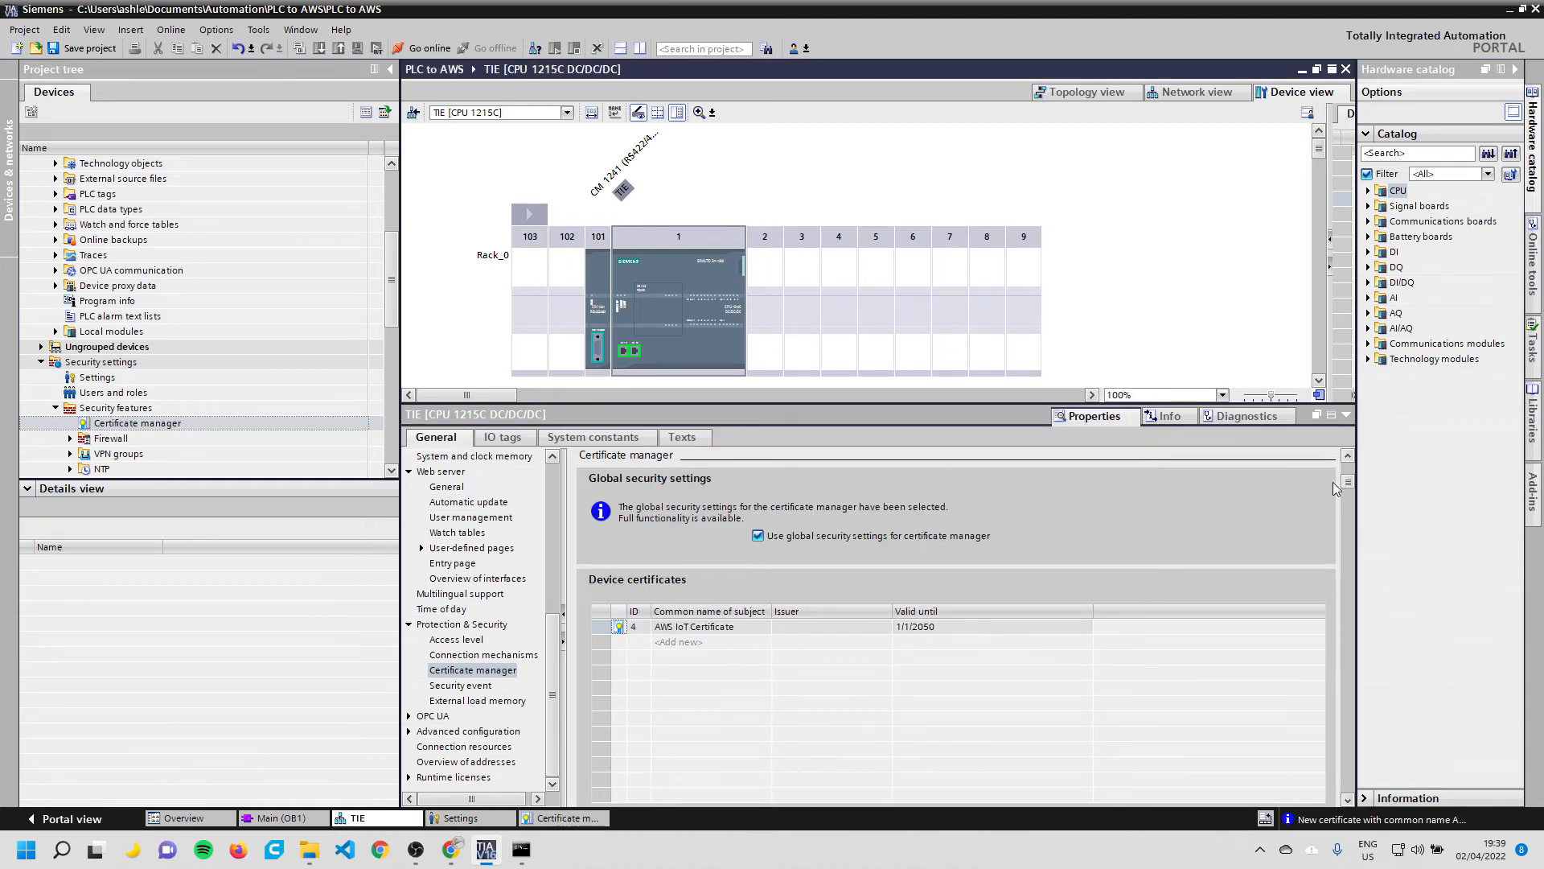
Add the Amazon Root CA 1 certificate to the CPU's certificates of the partner devices
left_click_drag(1347, 488, 1347, 631)
left_click(695, 619)
left_click(695, 626)
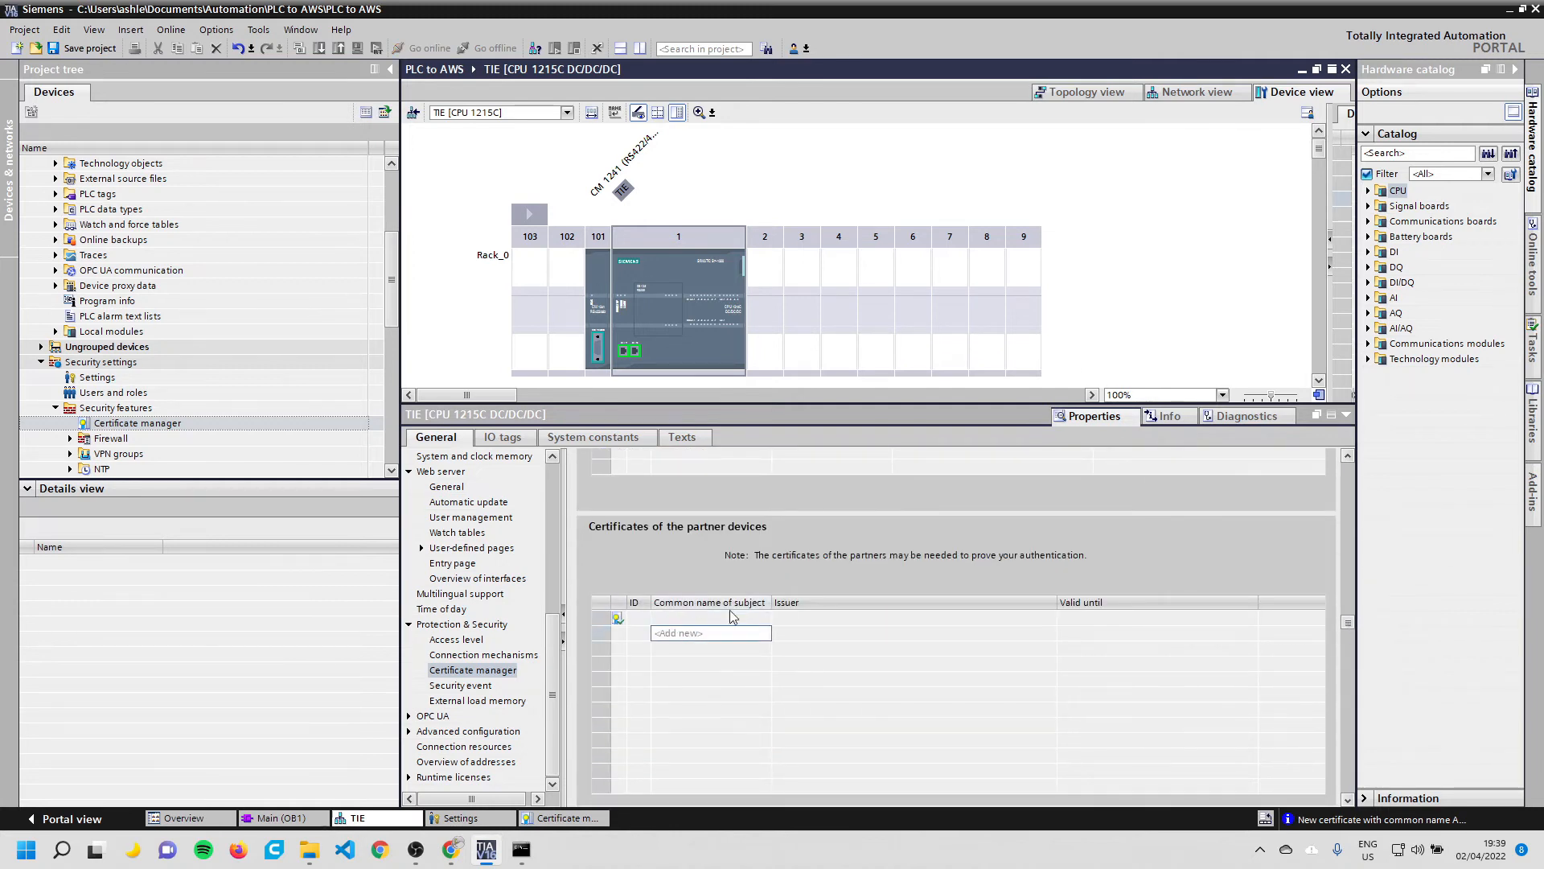
left_click(718, 617)
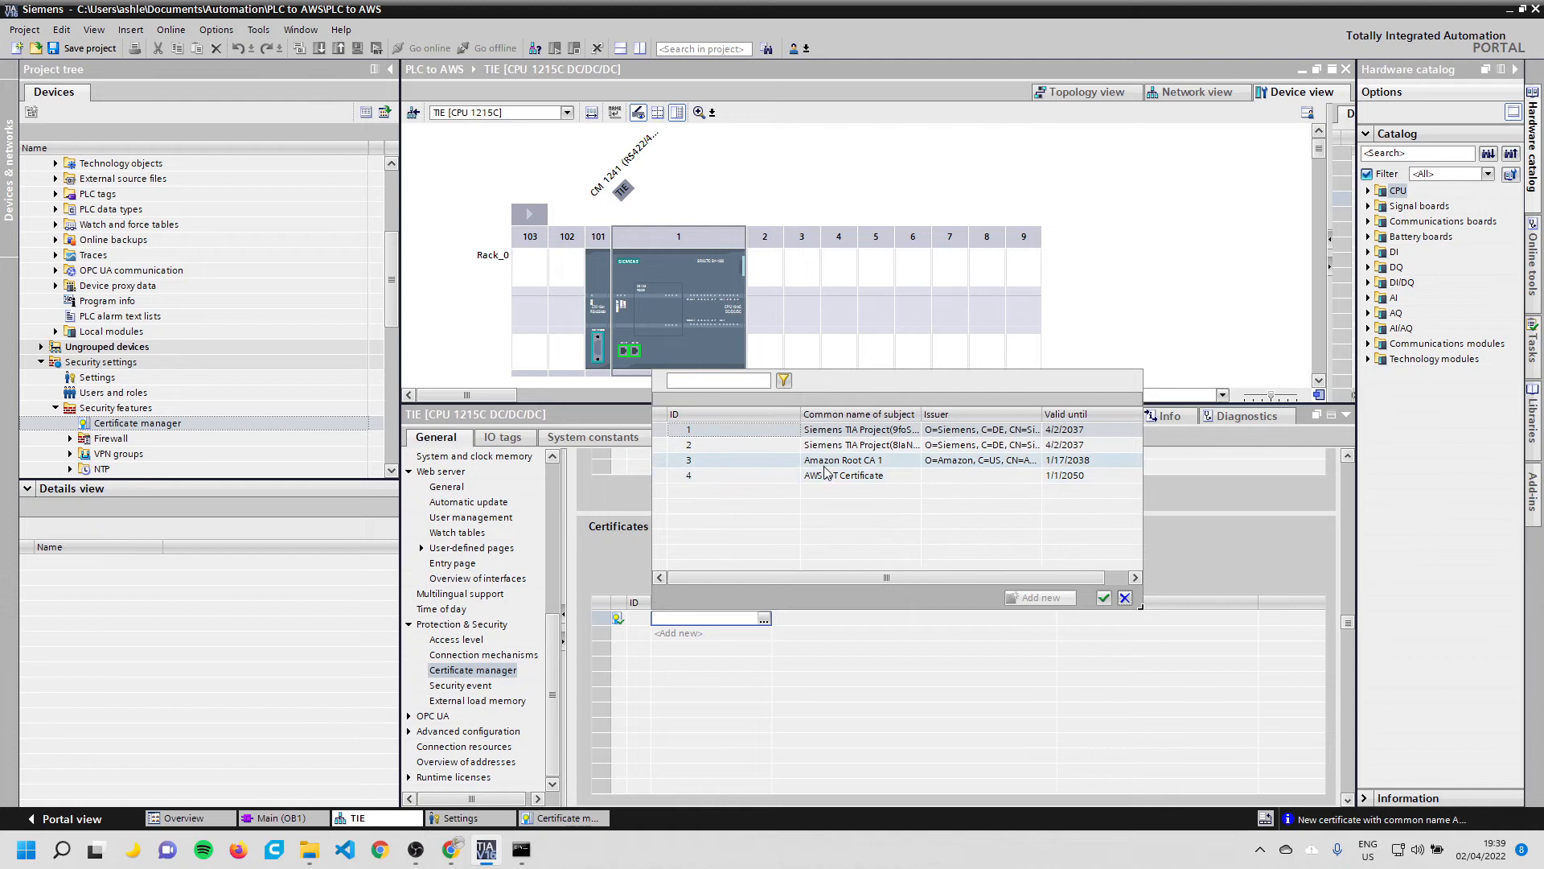
left_click(868, 461)
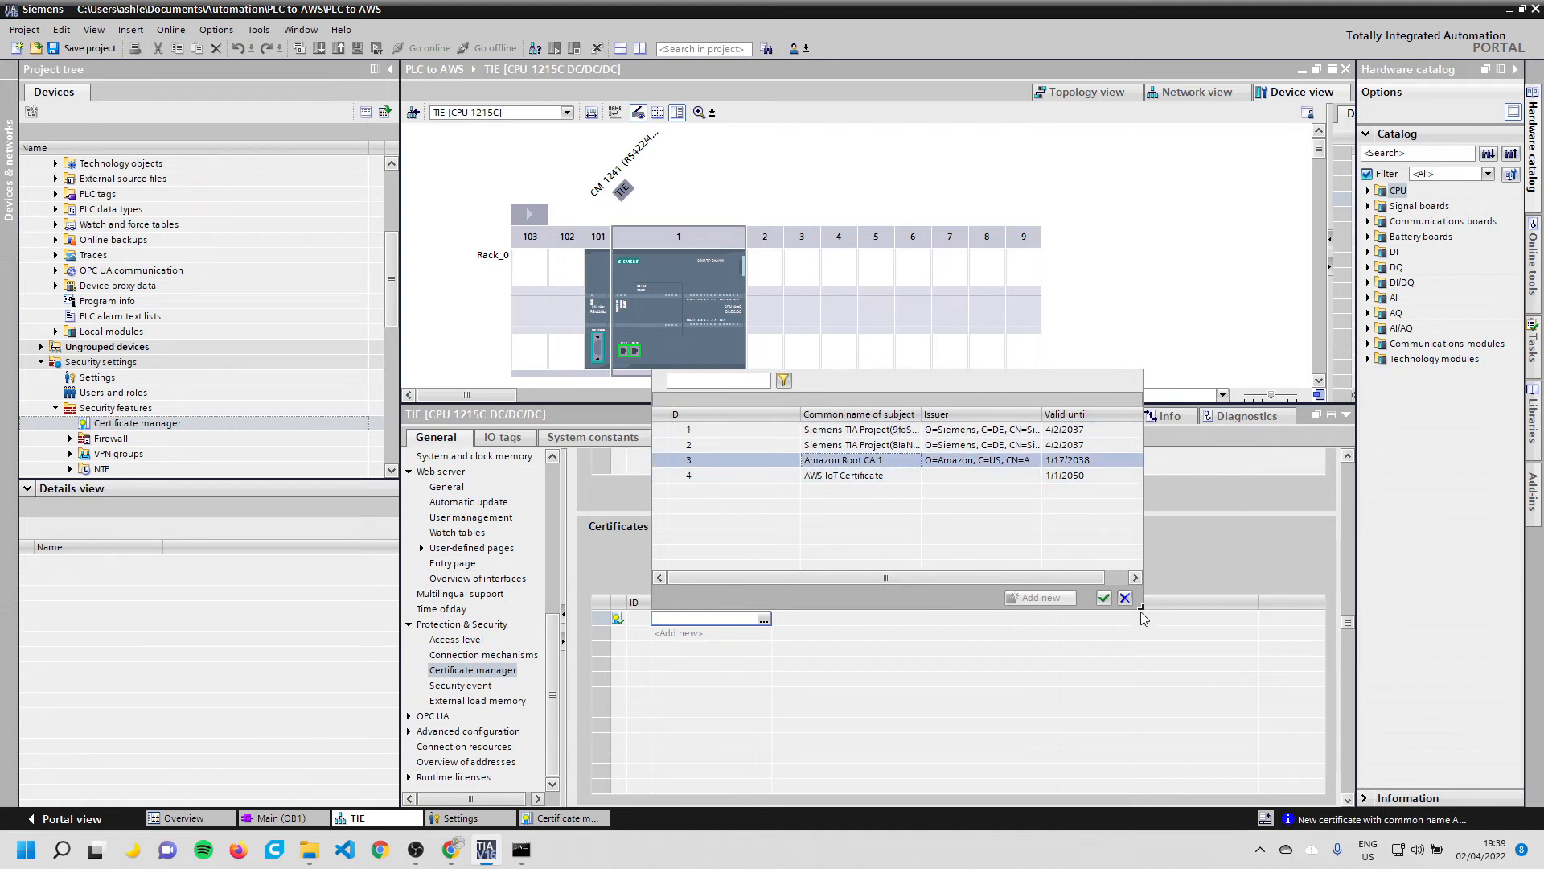
left_click(1103, 599)
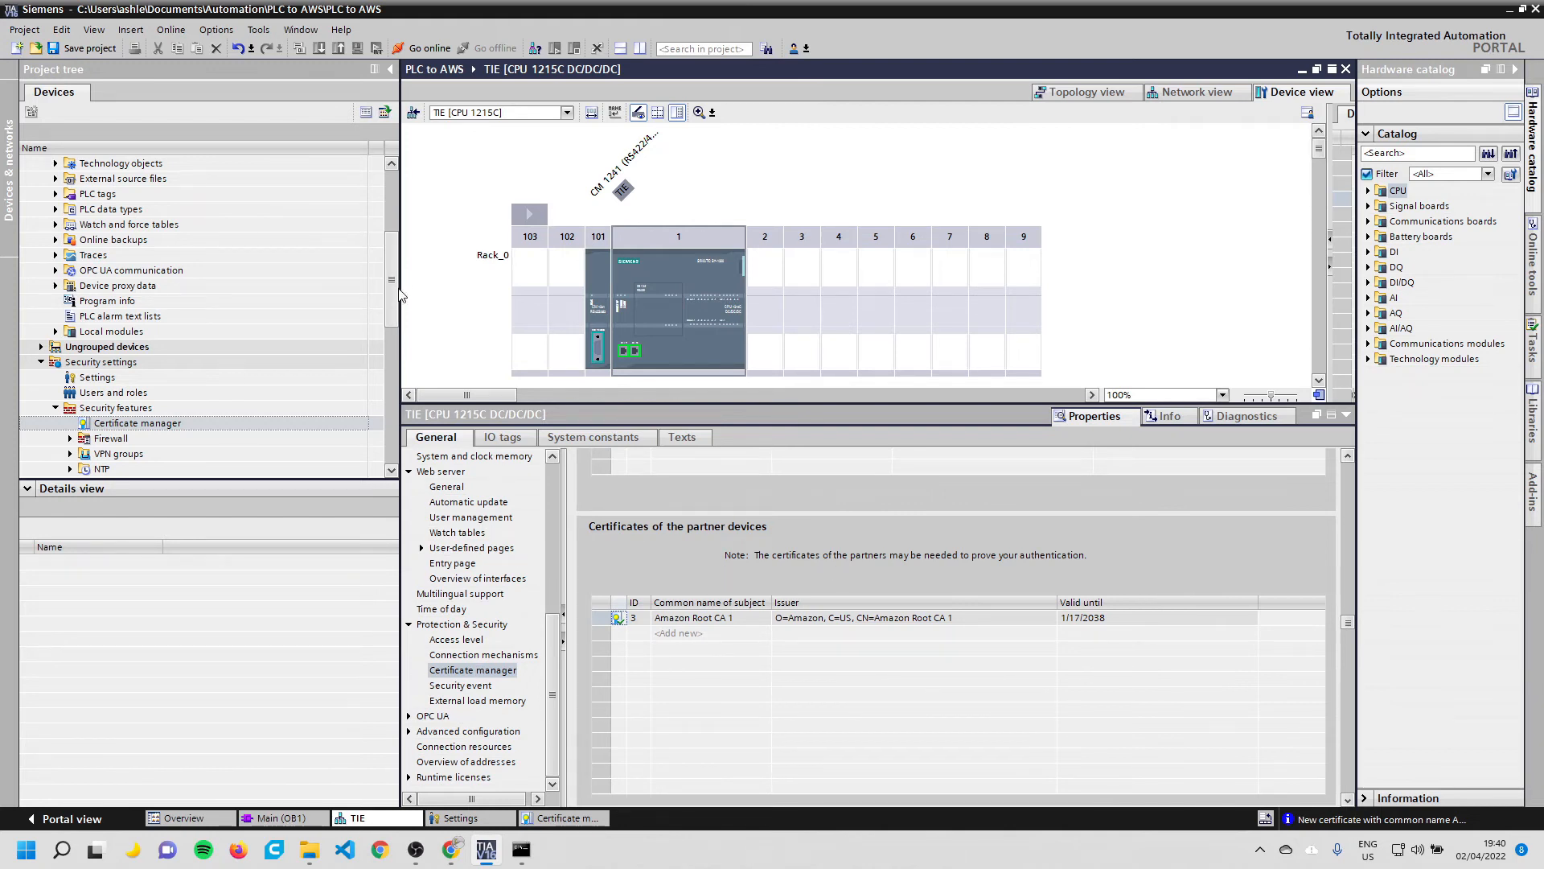
Open the MQTT Config data block, enlarge its table, expand the connection params and widen the name and start value columns
scroll(263, 287, "up", 5)
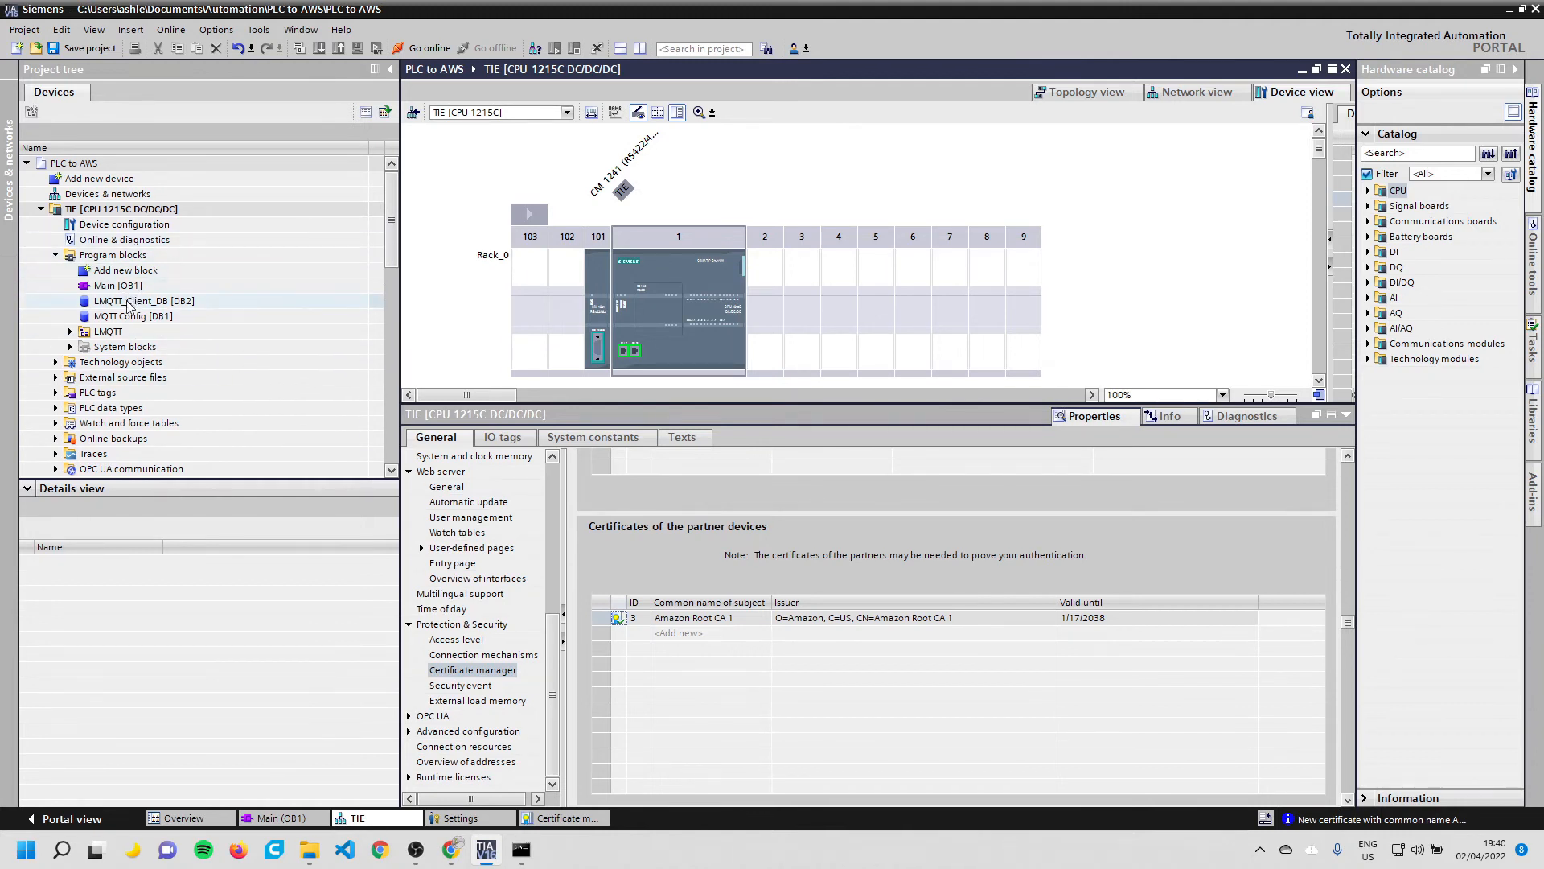
double_click(88, 319)
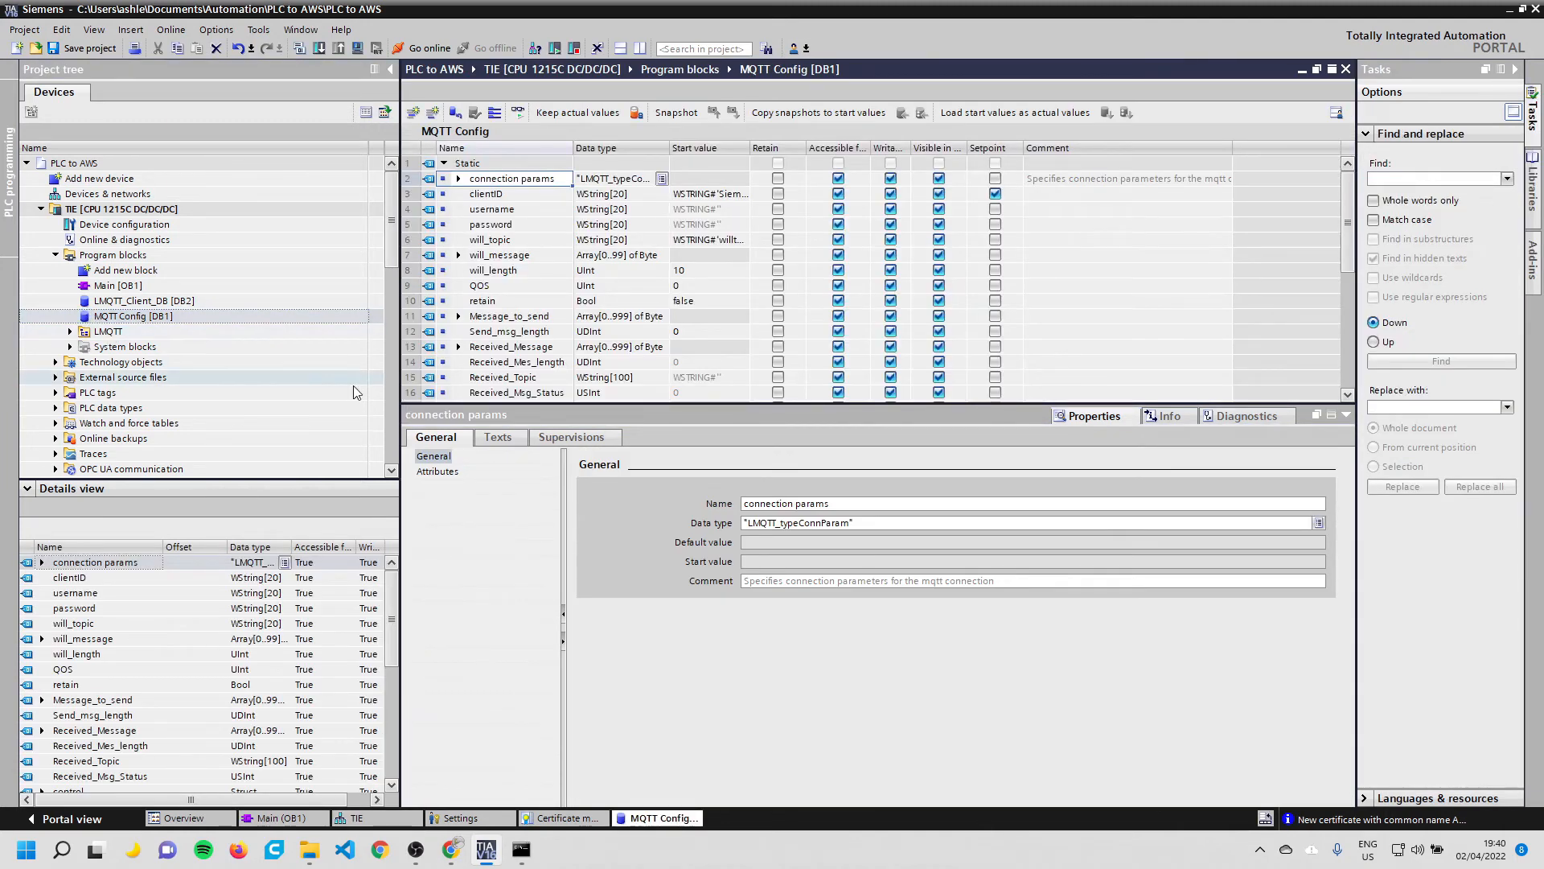
left_click_drag(737, 403, 736, 536)
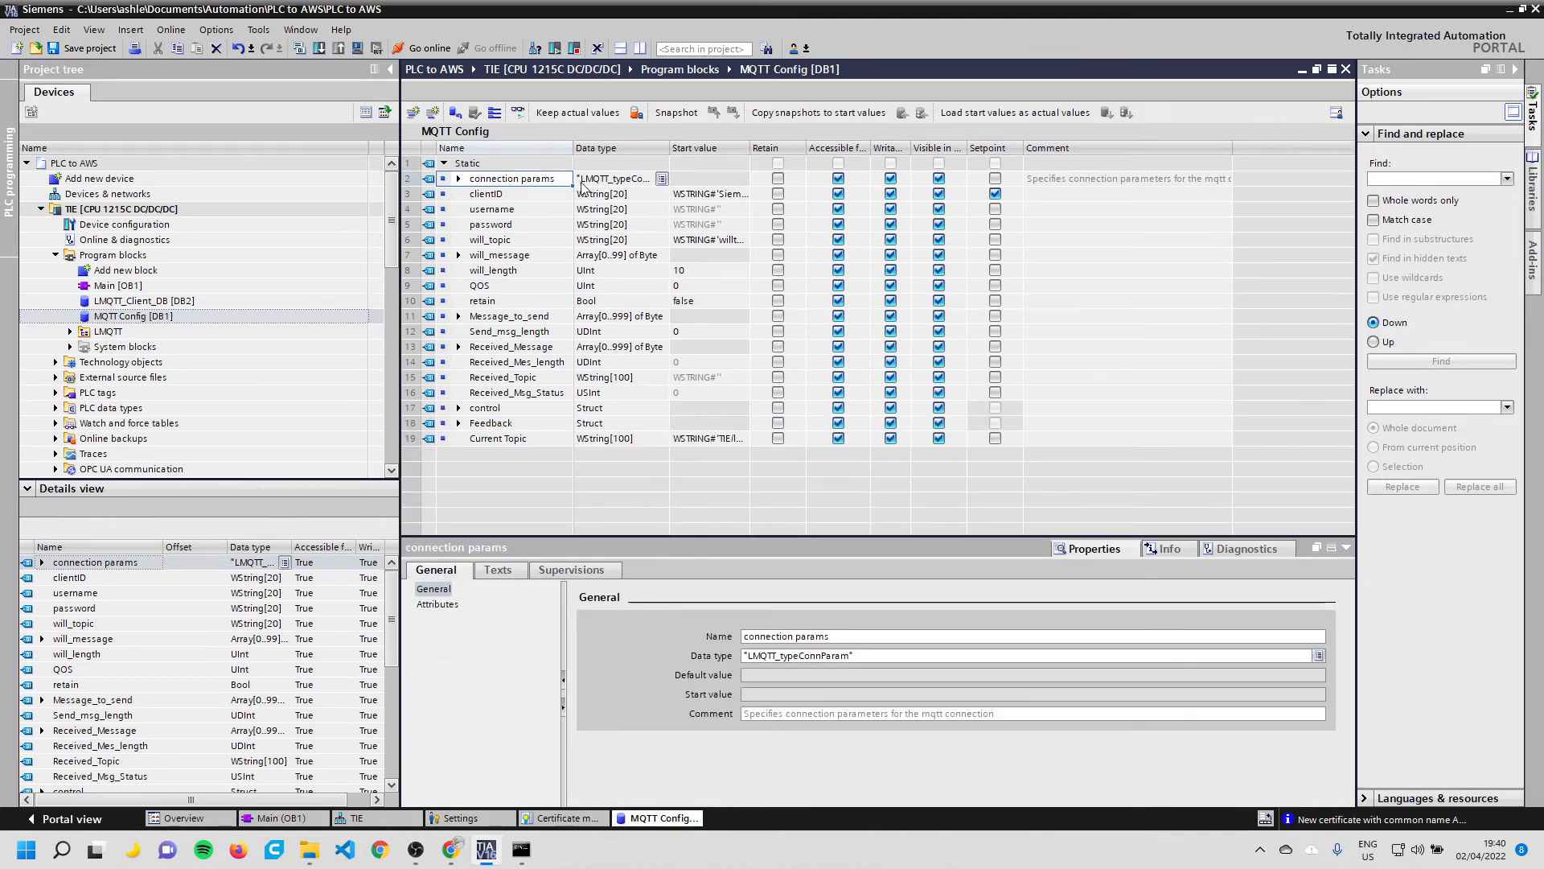
left_click_drag(574, 148, 579, 148)
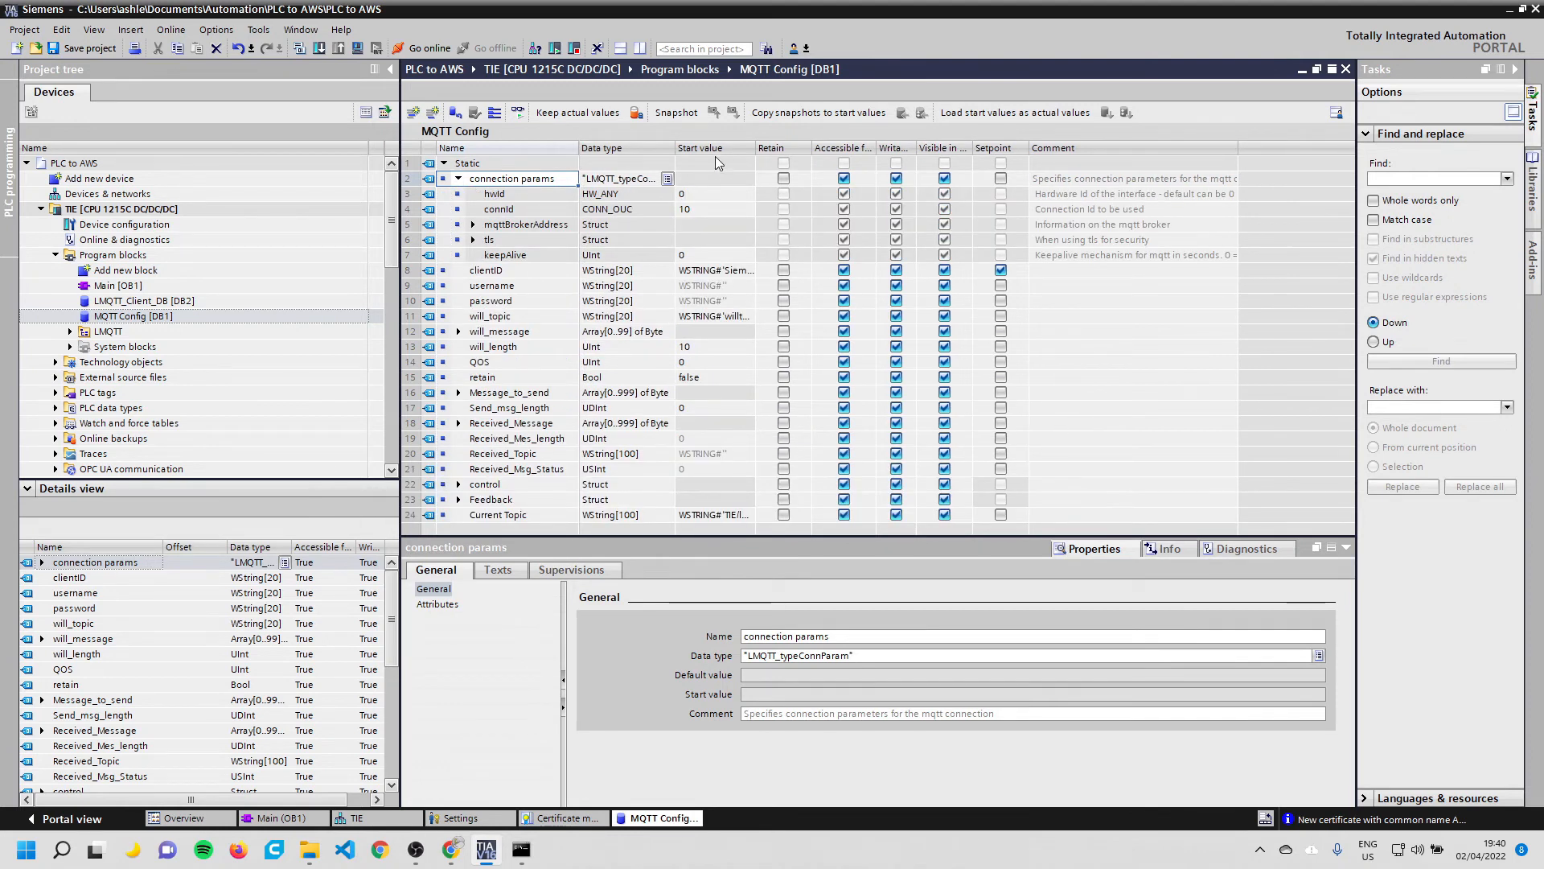
left_click_drag(756, 148, 780, 148)
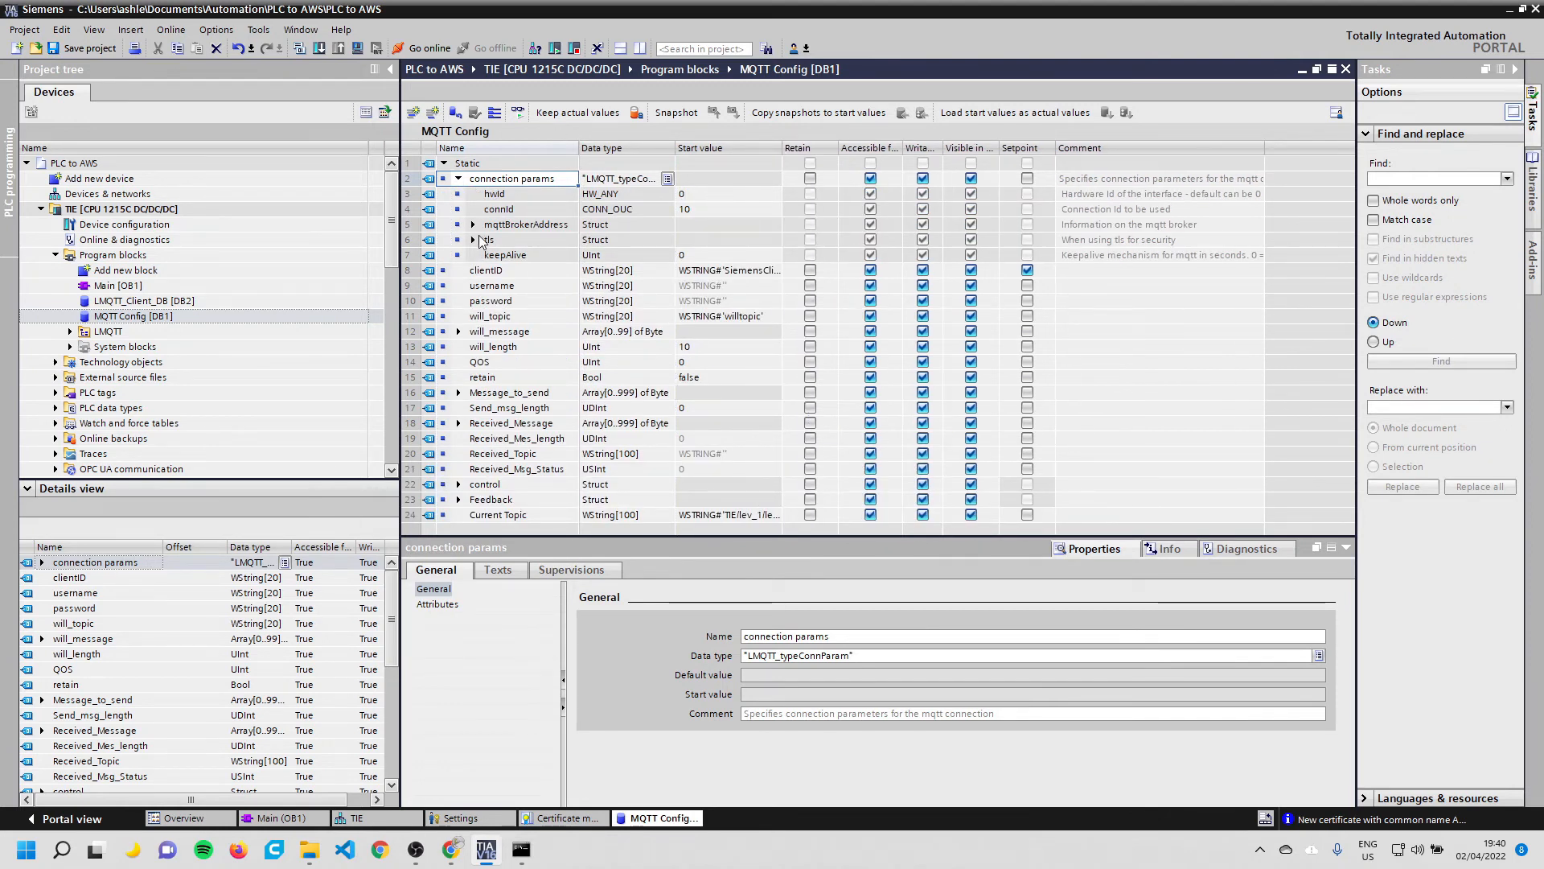
Clear the start values of all four ADDR bytes in the mqttBrokerAddress IP address, and collapse the ADDR array
left_click(473, 224)
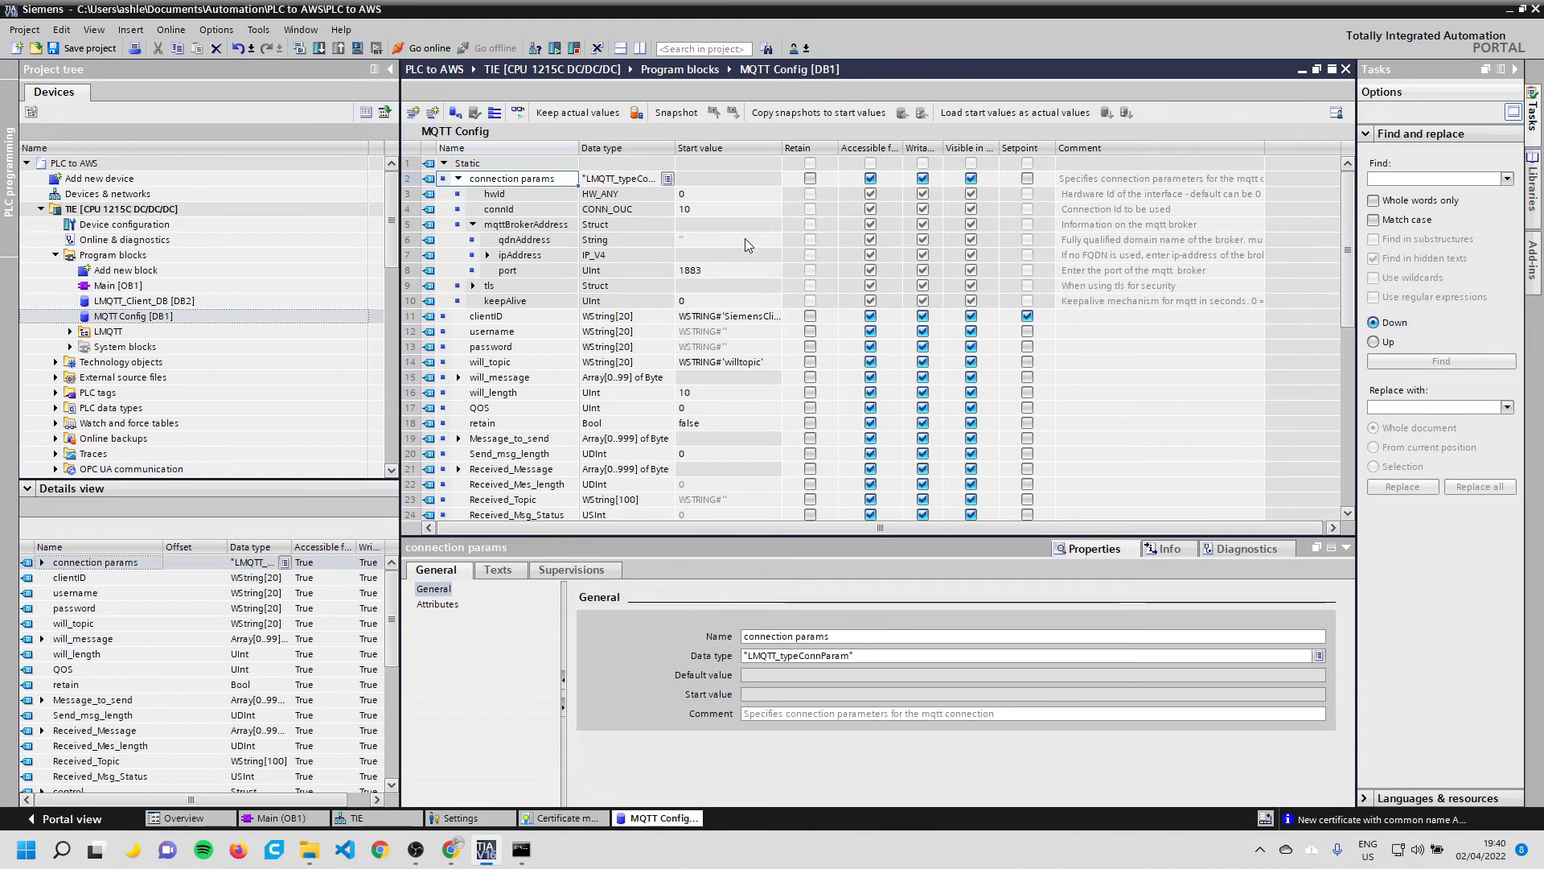
left_click(487, 255)
left_click(502, 270)
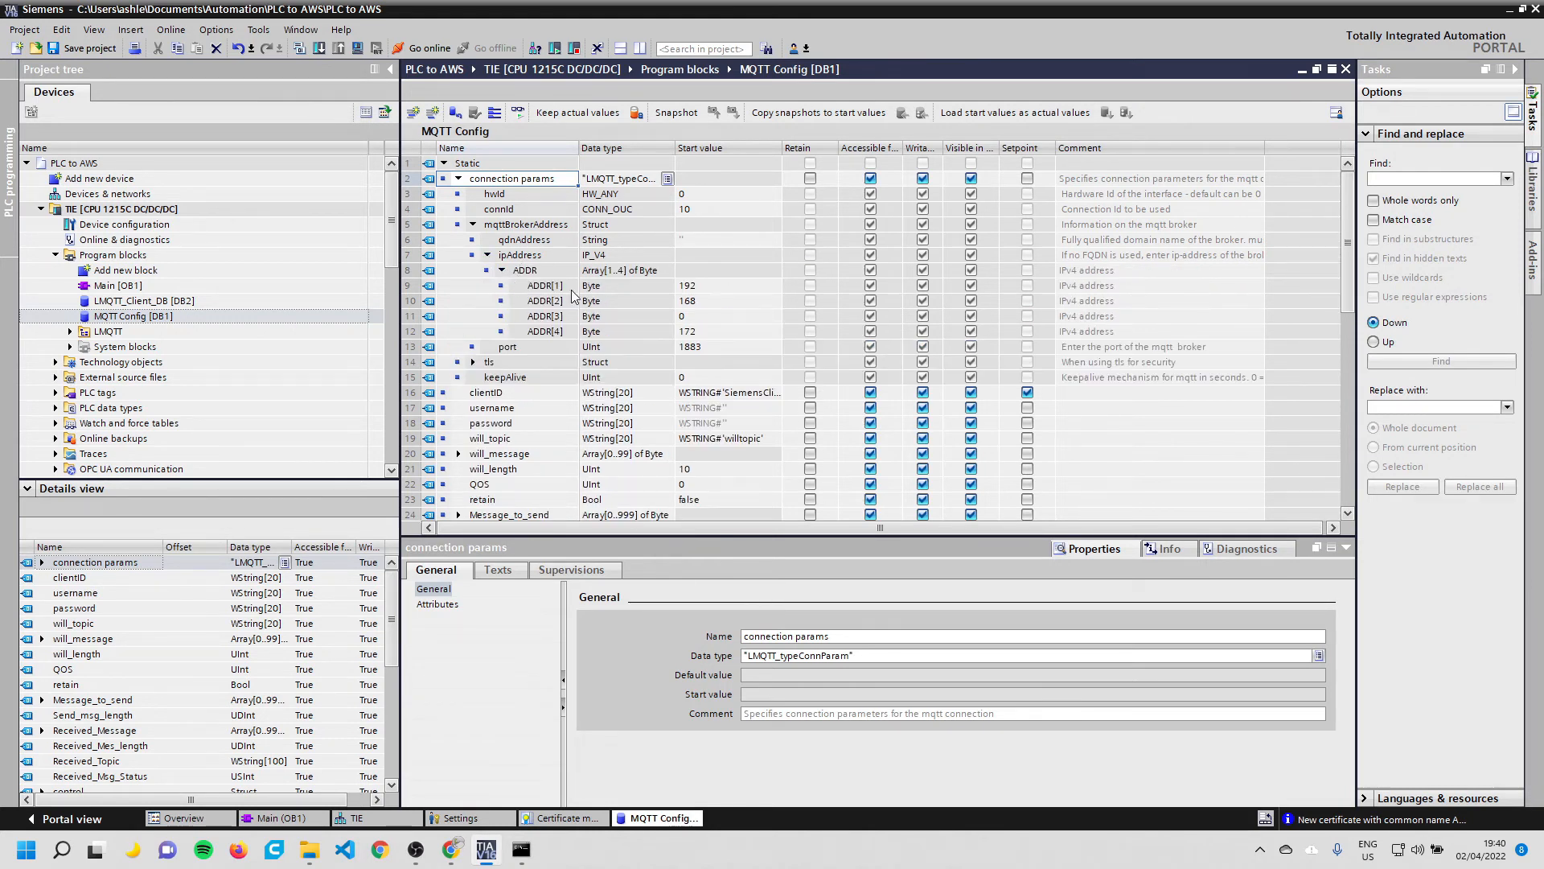
left_click(717, 287)
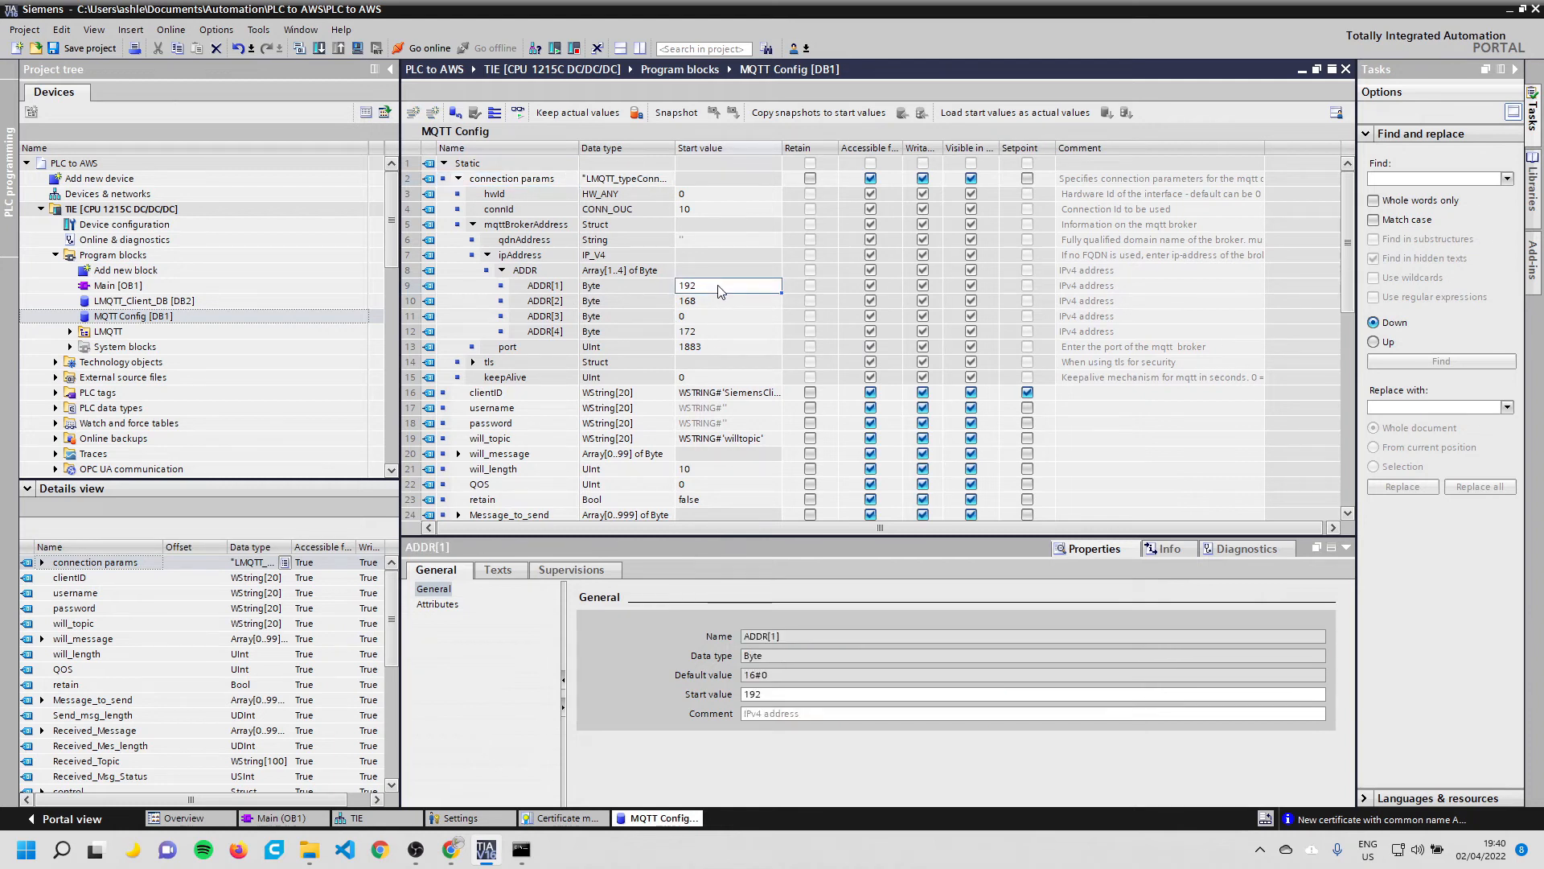
key("Delete")
key("Down")
key("Delete")
key("Down")
key("Delete")
key("Down")
key("Delete")
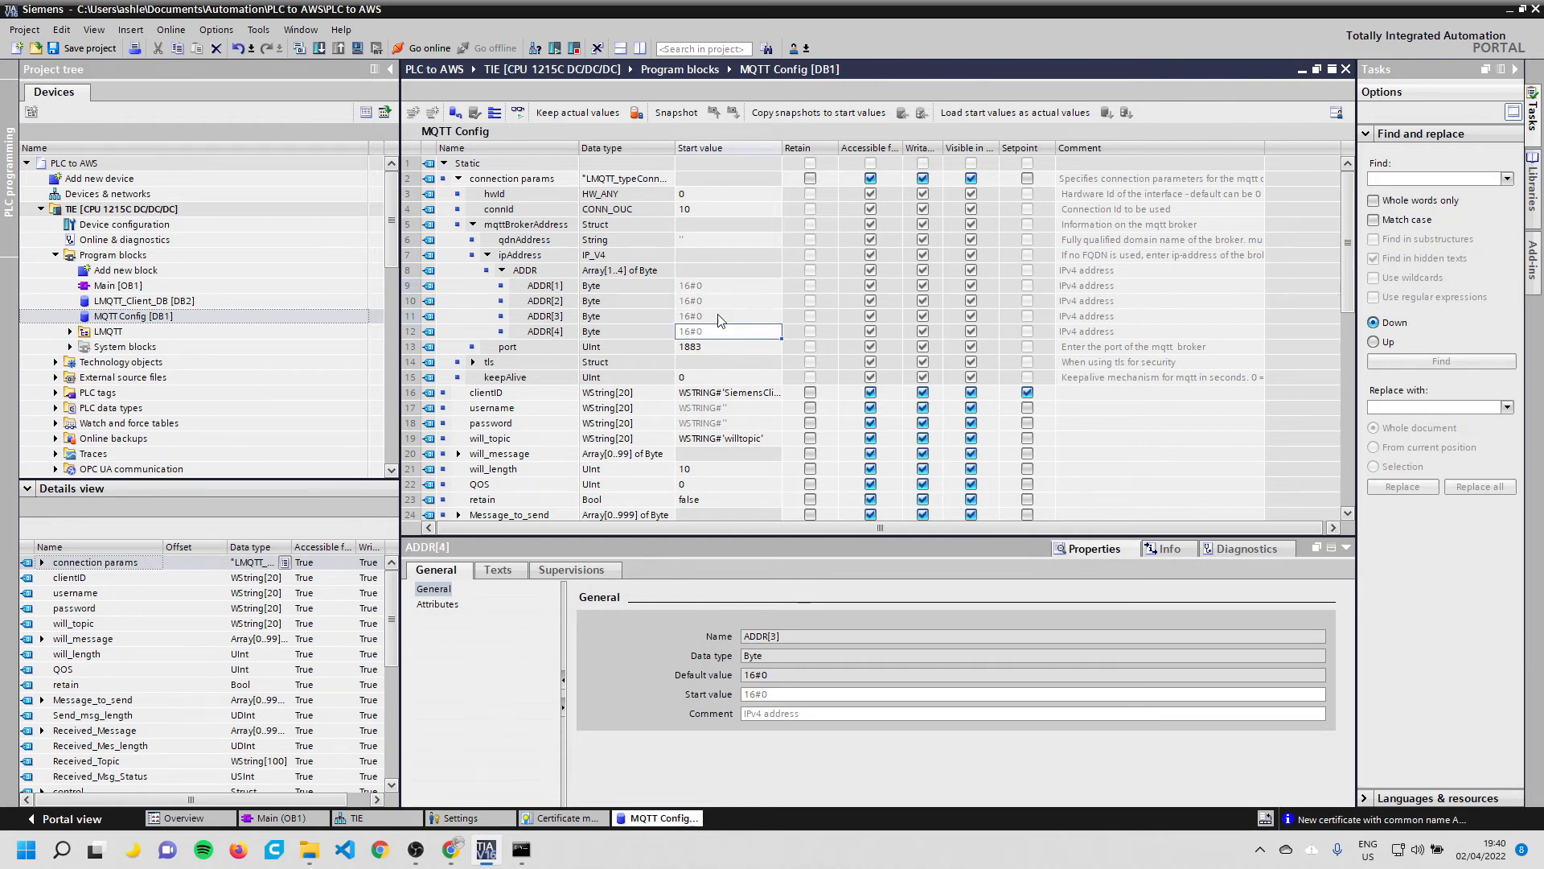
left_click(700, 349)
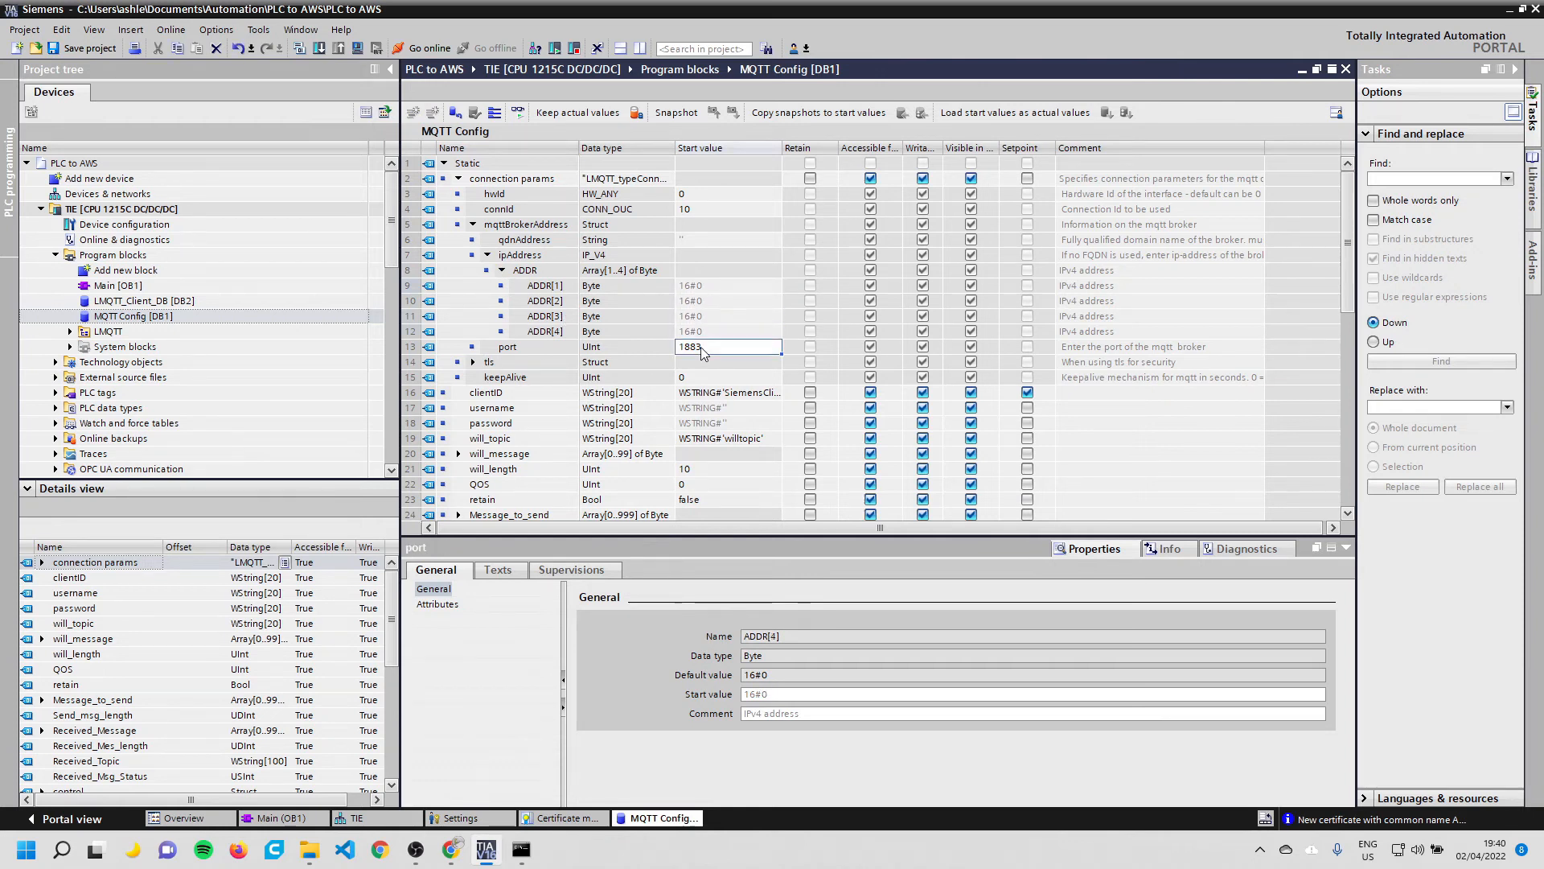
left_click(502, 271)
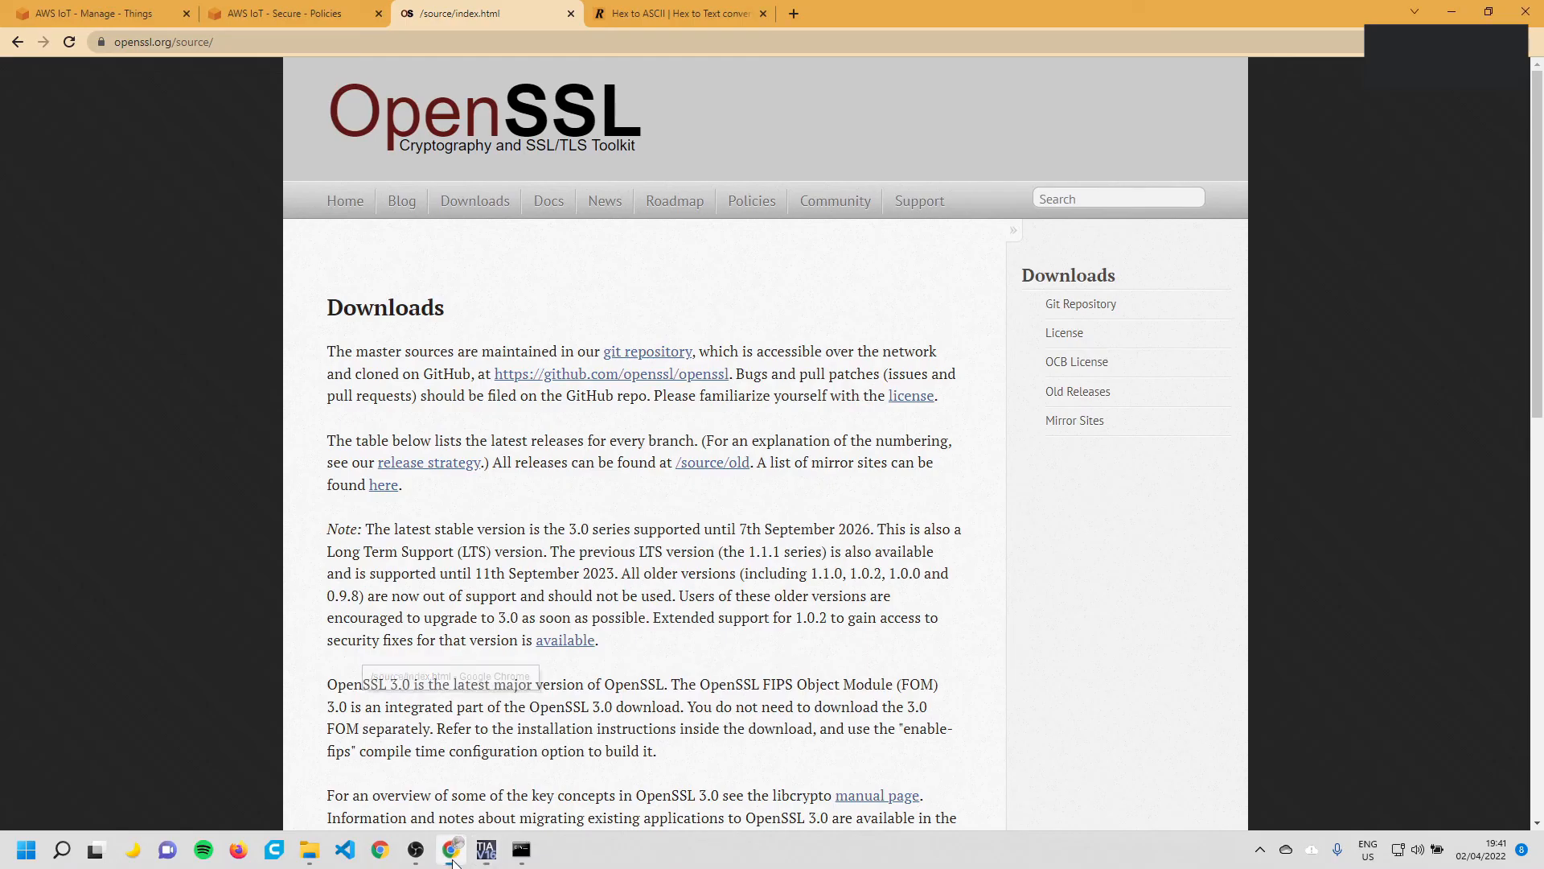
Switch to the AWS IoT console in the browser and copy the device data endpoint from its settings
left_click(453, 859)
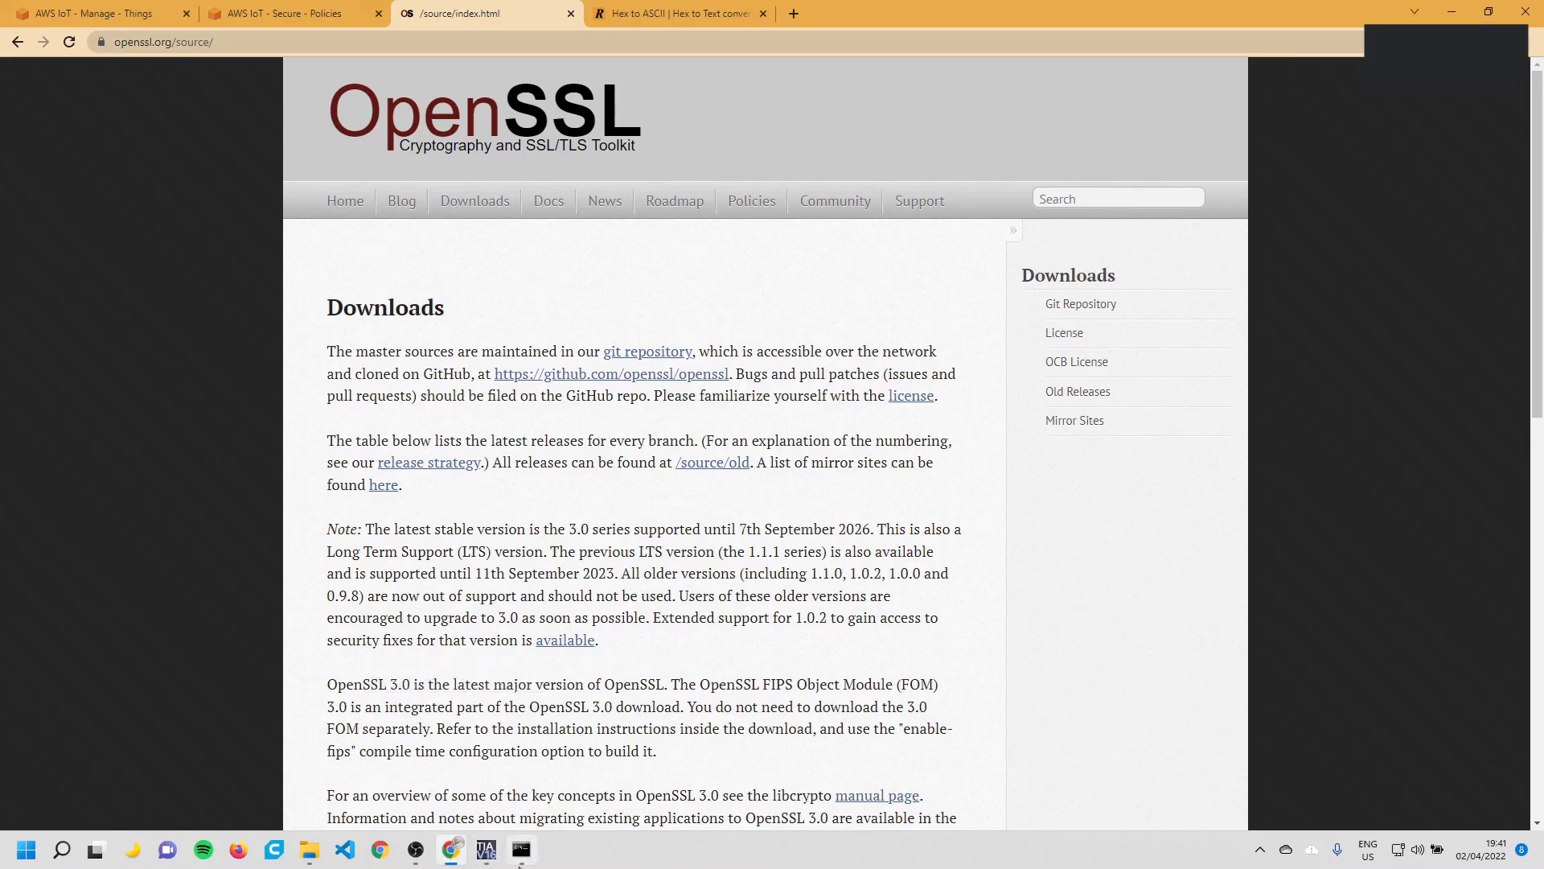
left_click(327, 6)
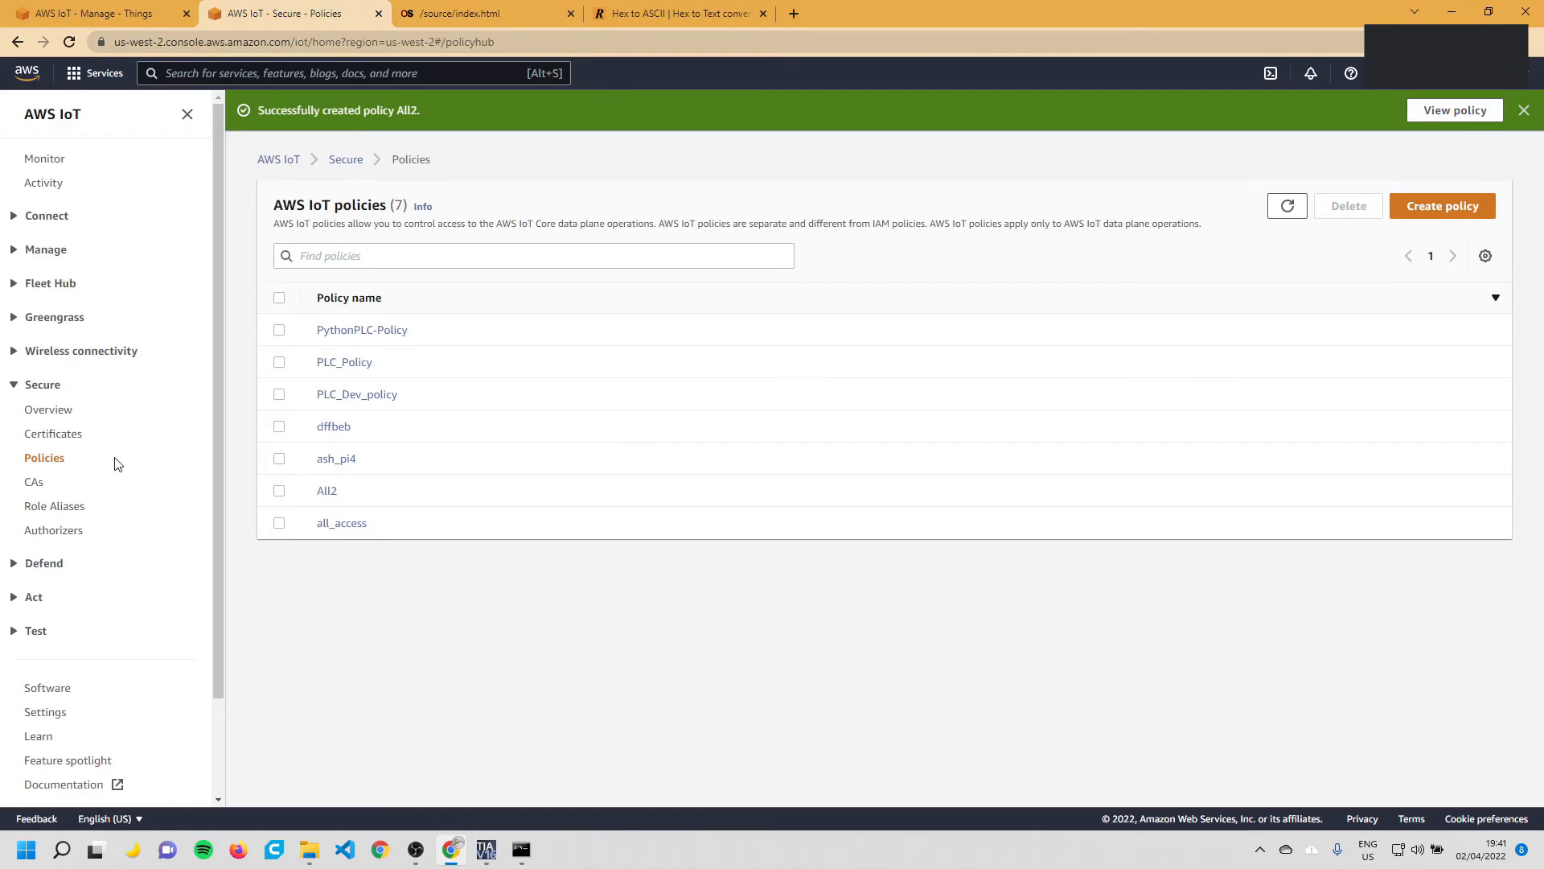
scroll(111, 461, "down", 2)
left_click(55, 598)
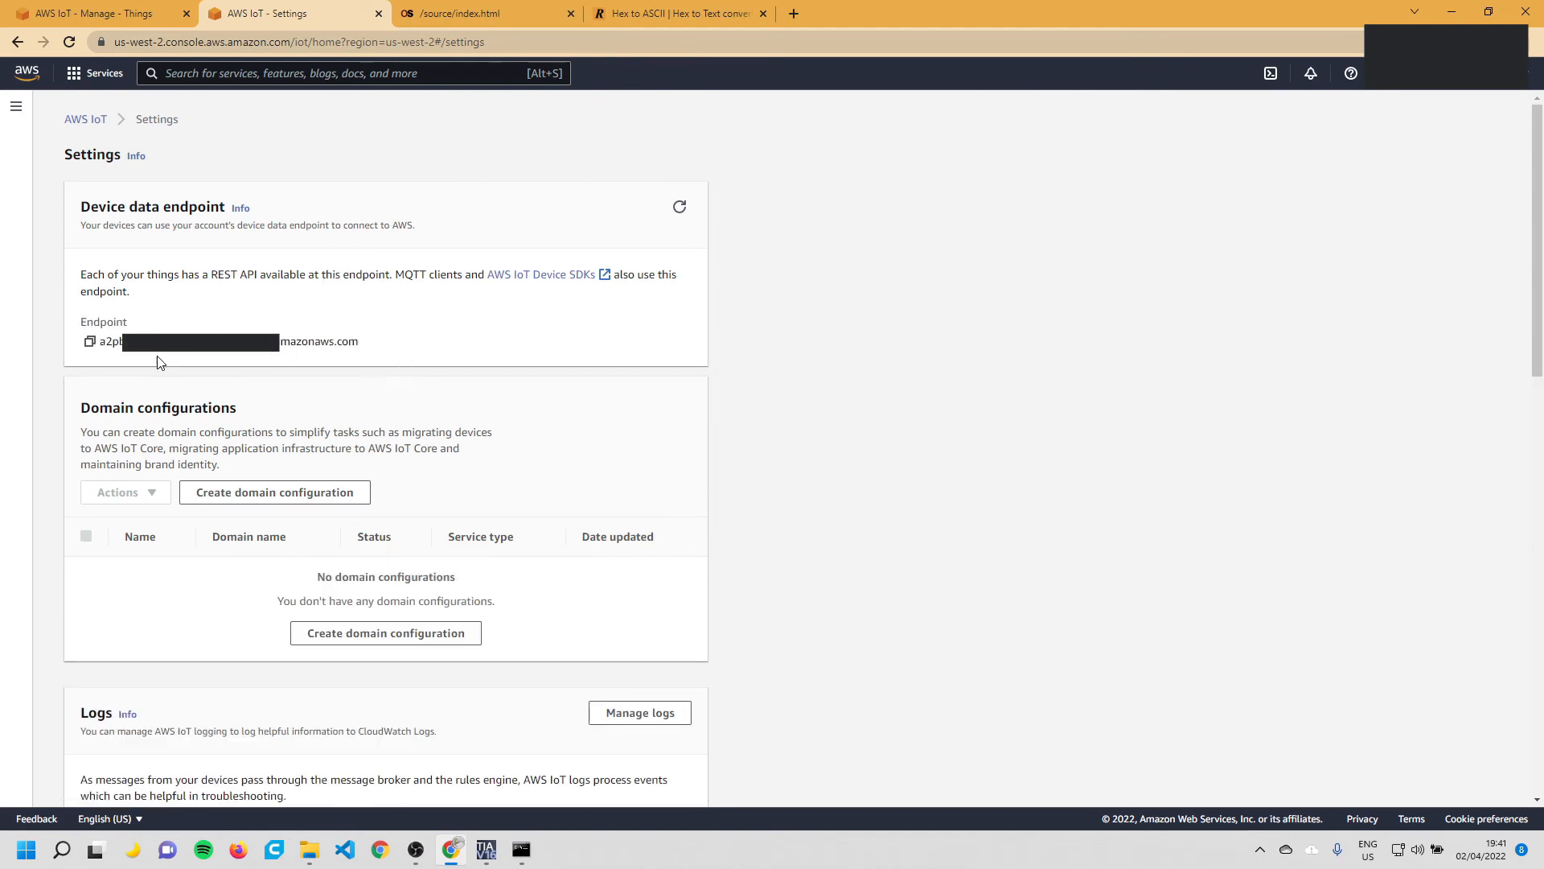
left_click(90, 343)
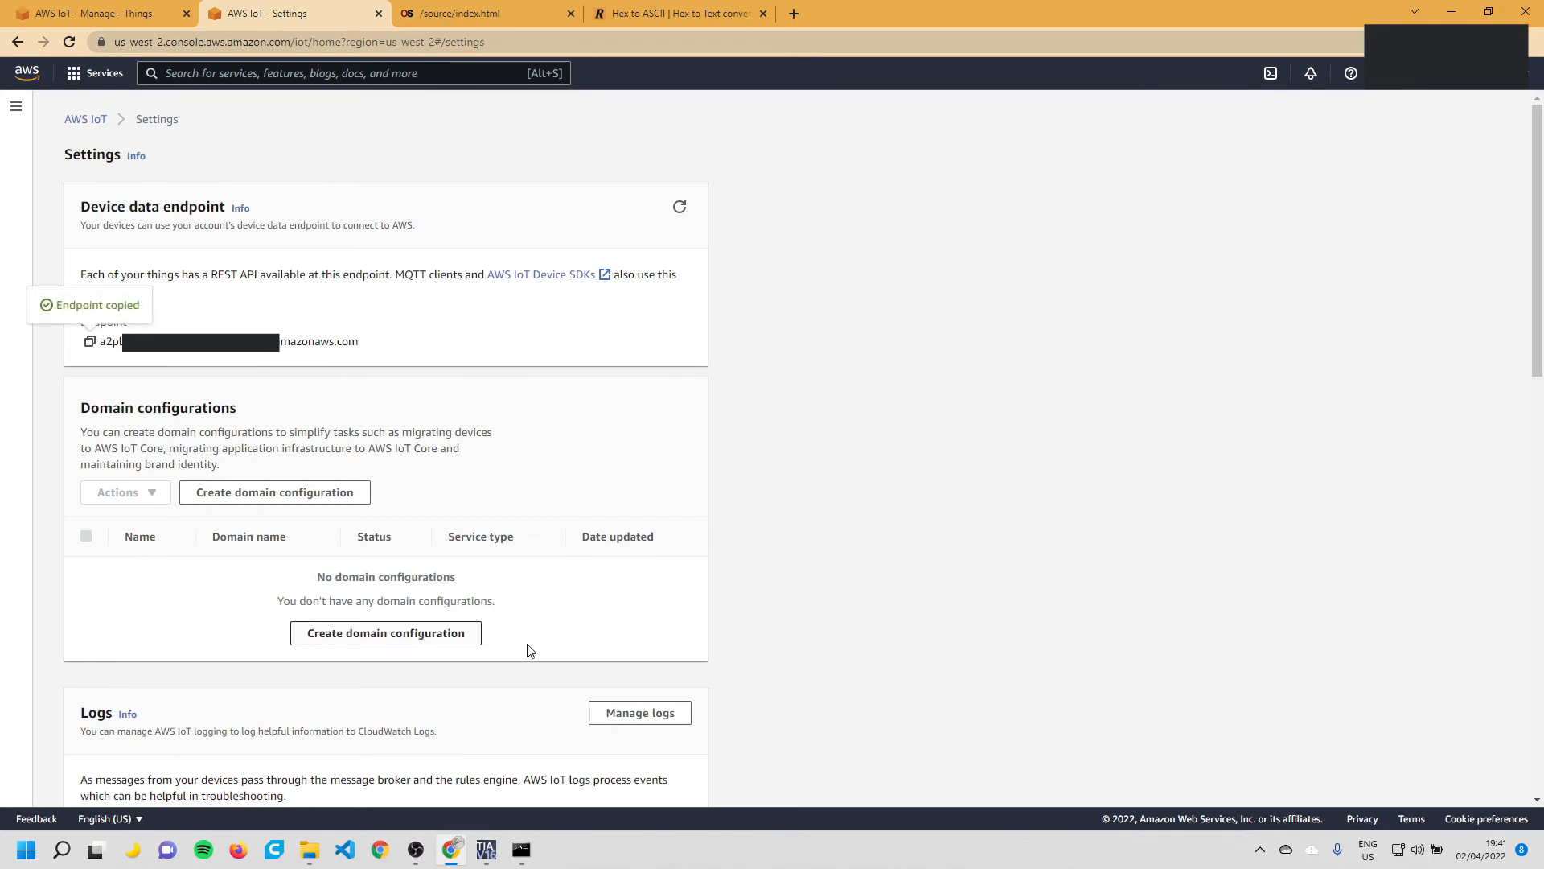
Switch to TIA Portal and paste the AWS endpoint as the qdnAddress start value, adding a trailing dot inside the quotes
left_click(486, 854)
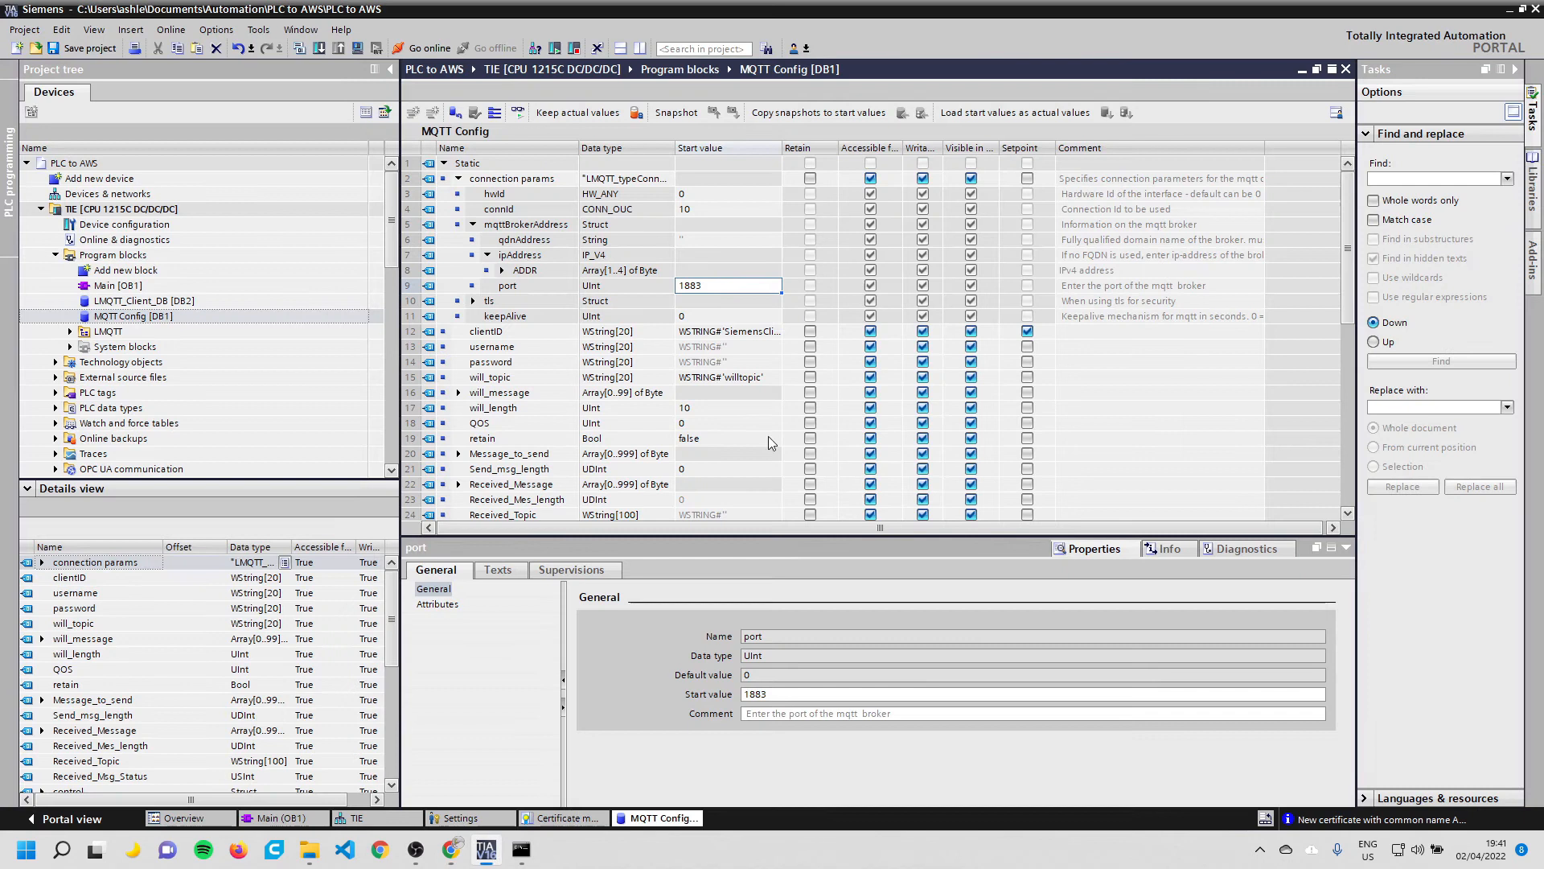
double_click(703, 240)
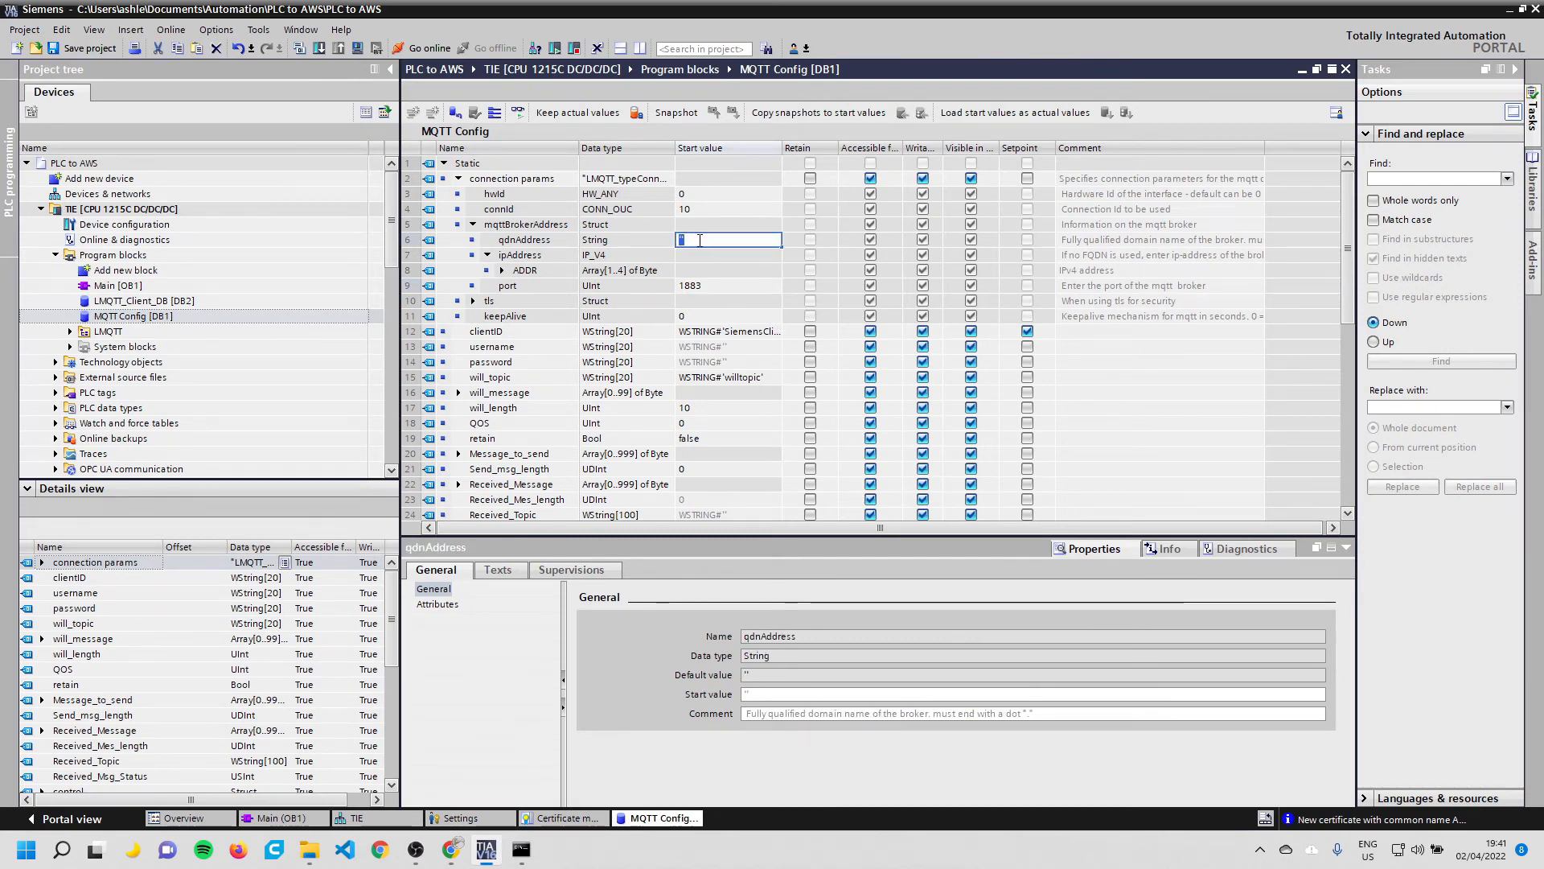
left_click(688, 240)
key("ctrl+v")
left_click_drag(783, 150, 1033, 150)
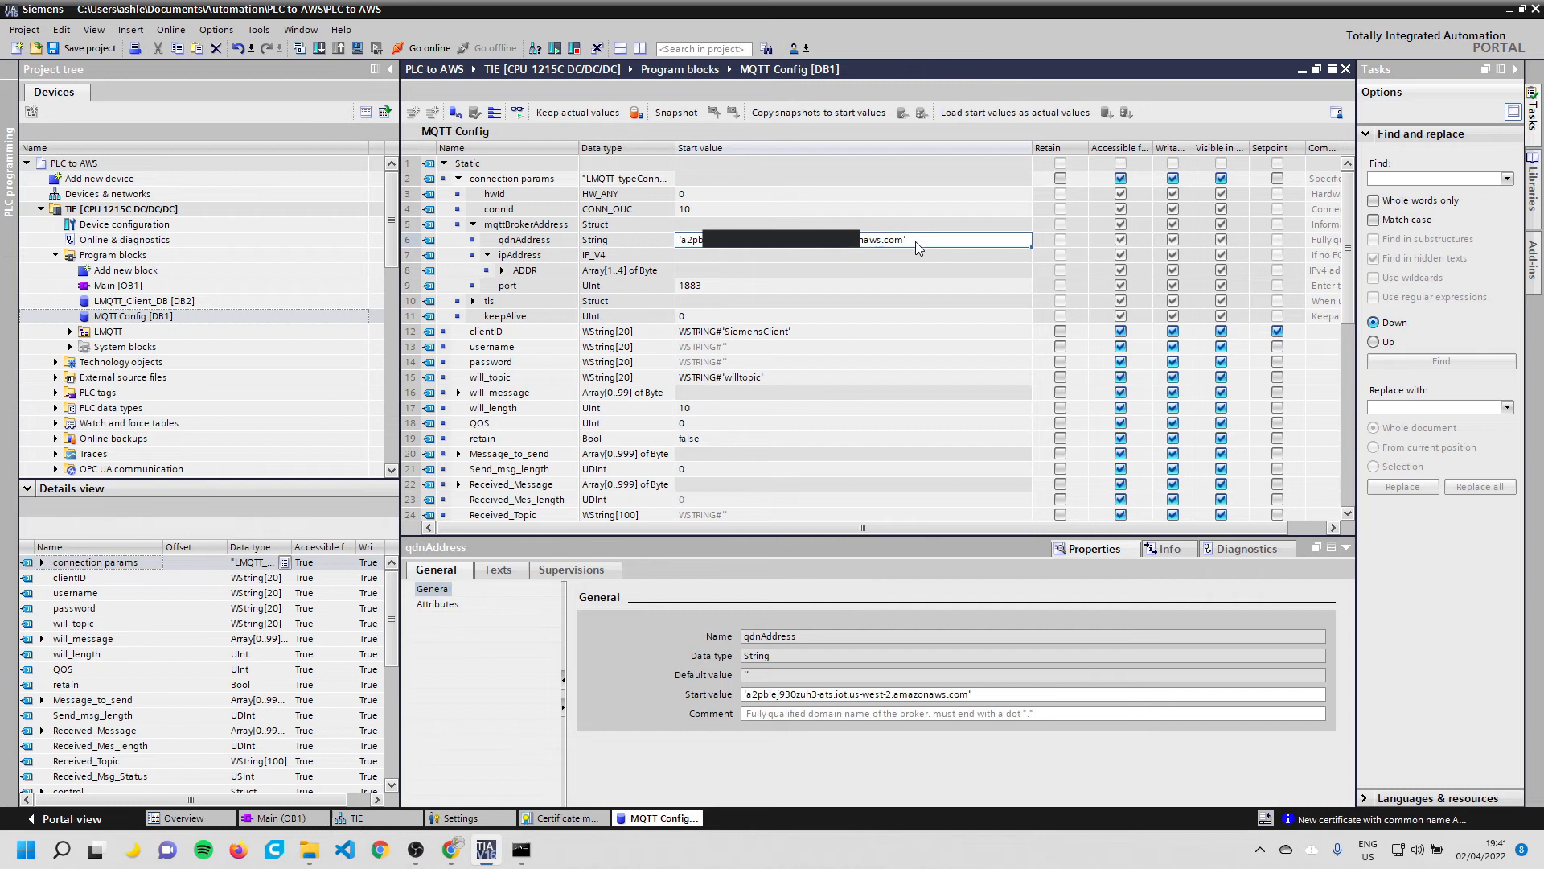
left_click(899, 245)
left_click(897, 242)
type(".")
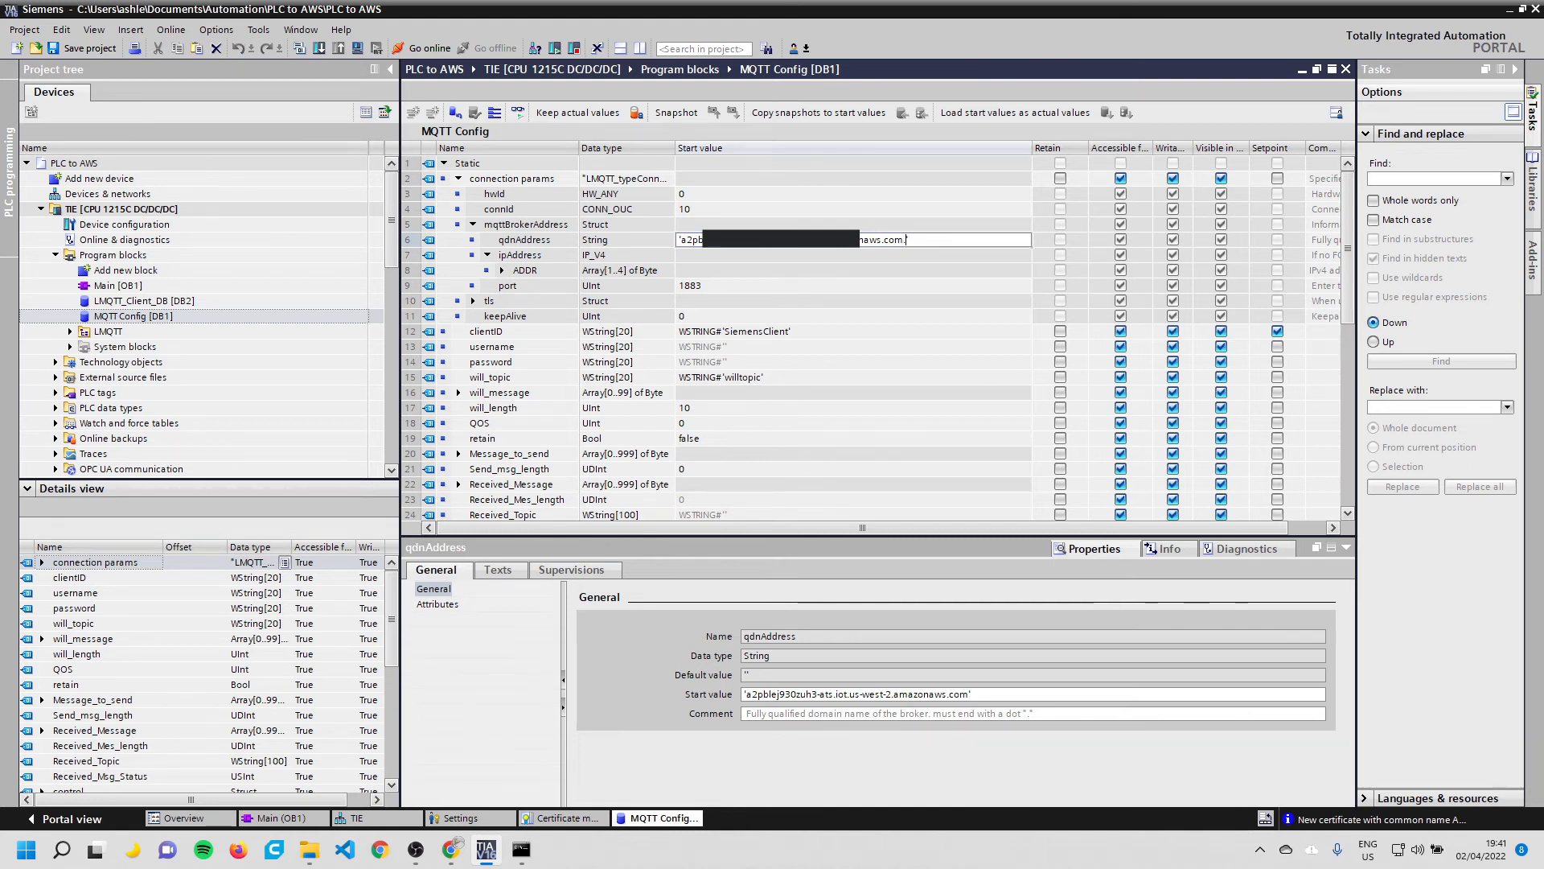
left_click(969, 253)
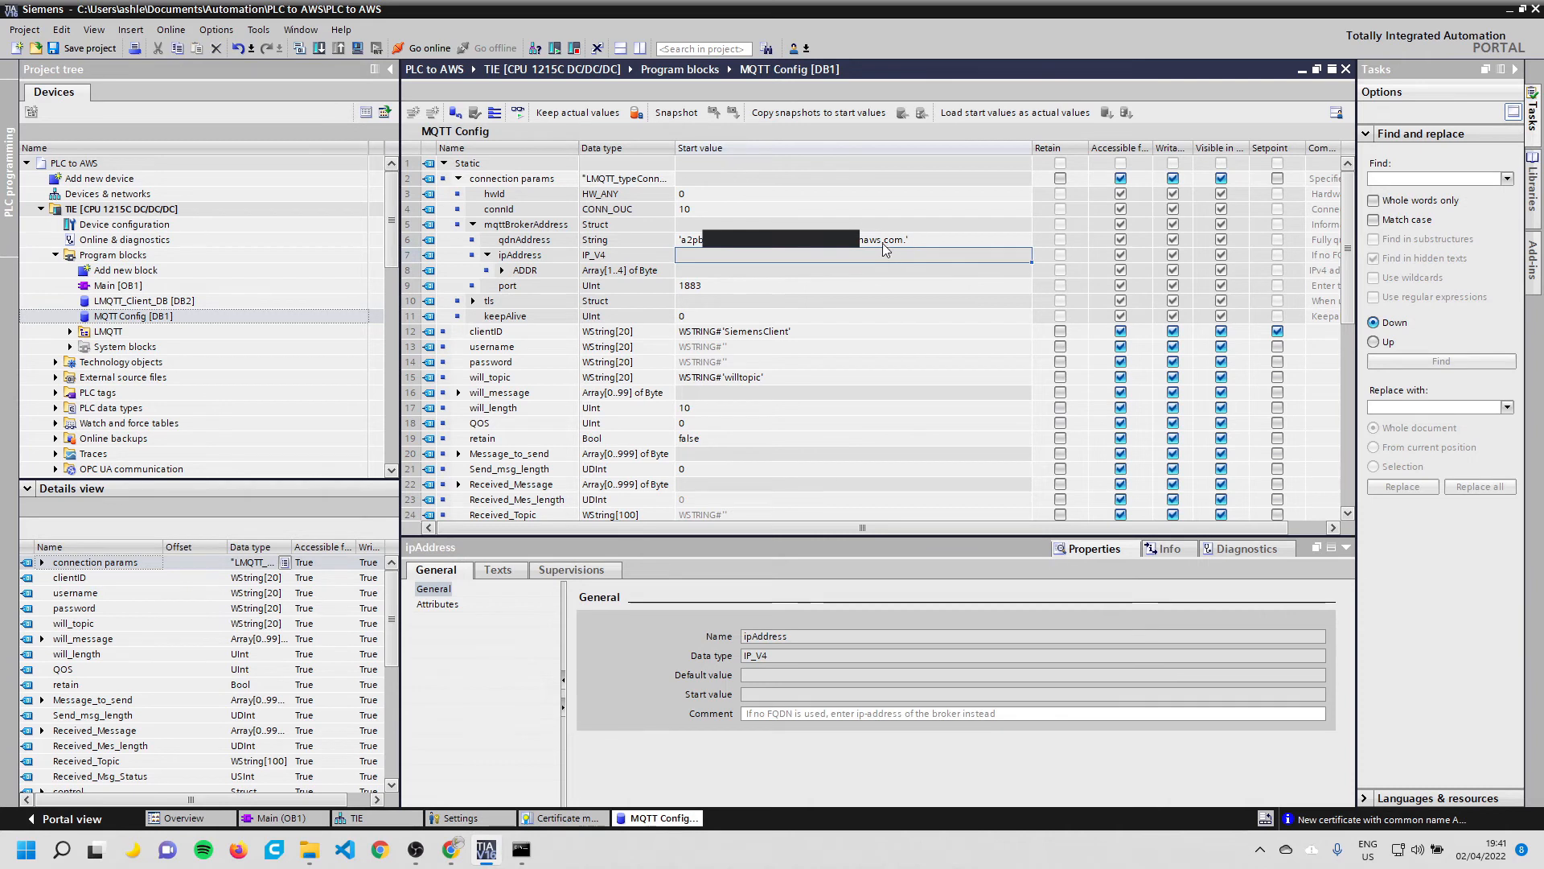
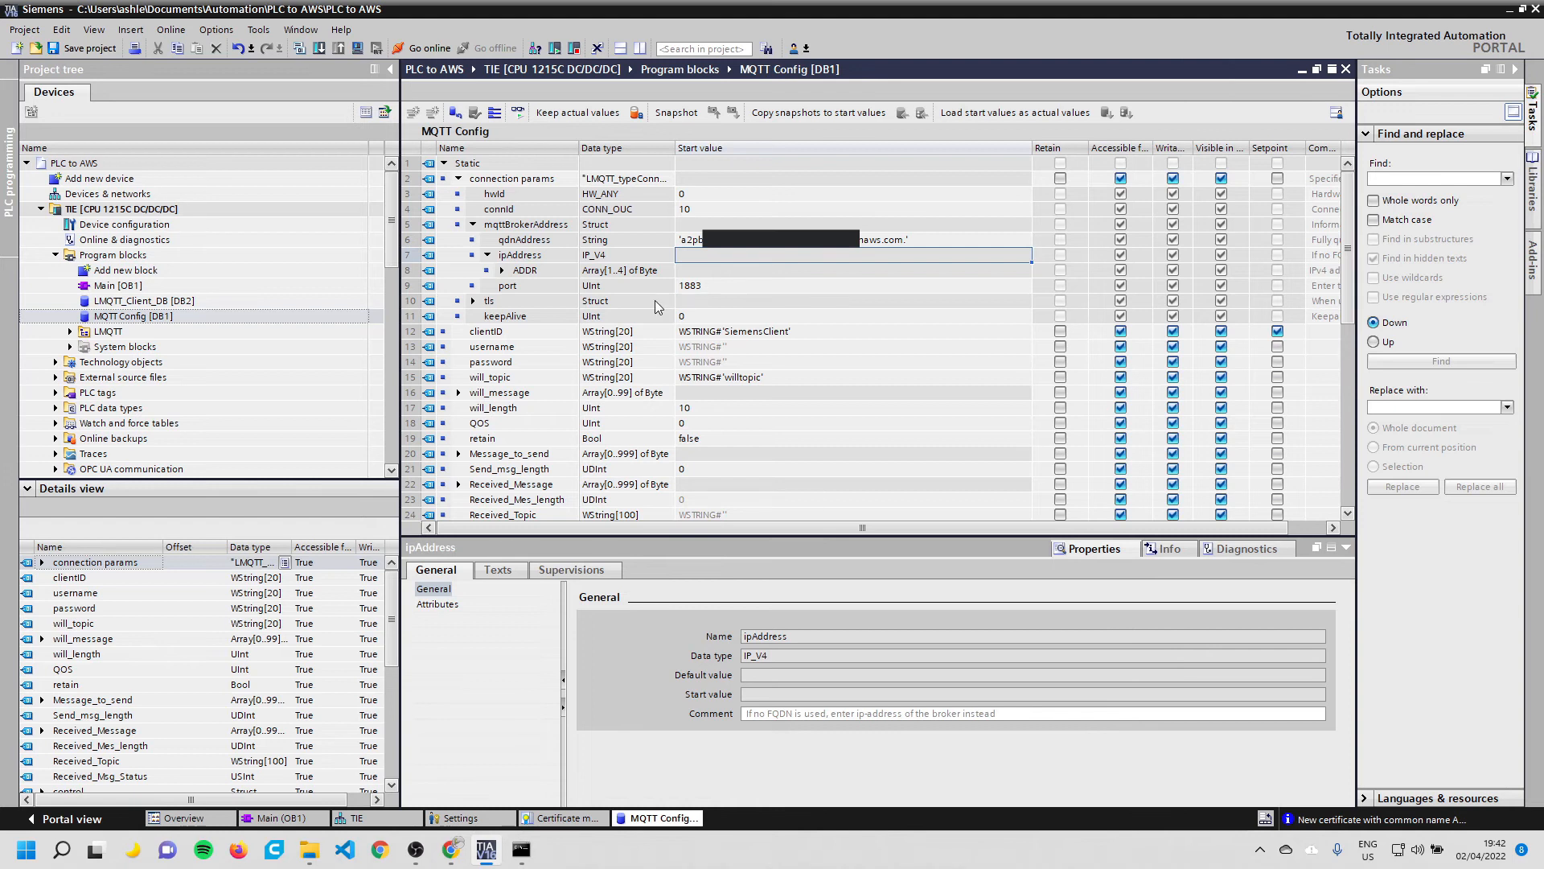
Change the leading digit of the MQTT broker port's start value to 8, and collapse the mqttBrokerAddress structure
double_click(699, 288)
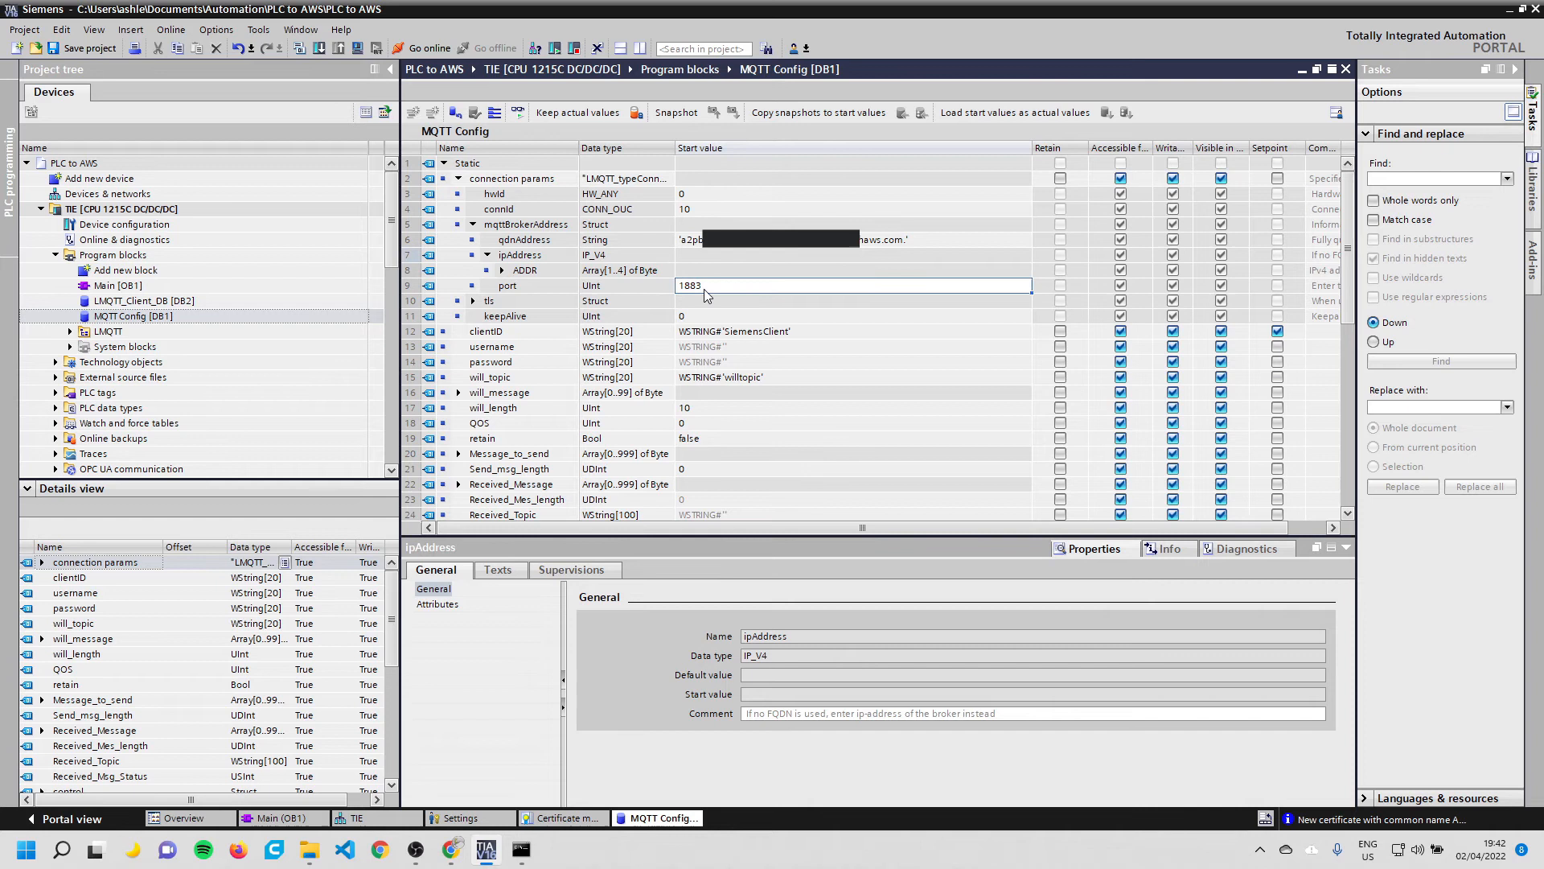
left_click(684, 287)
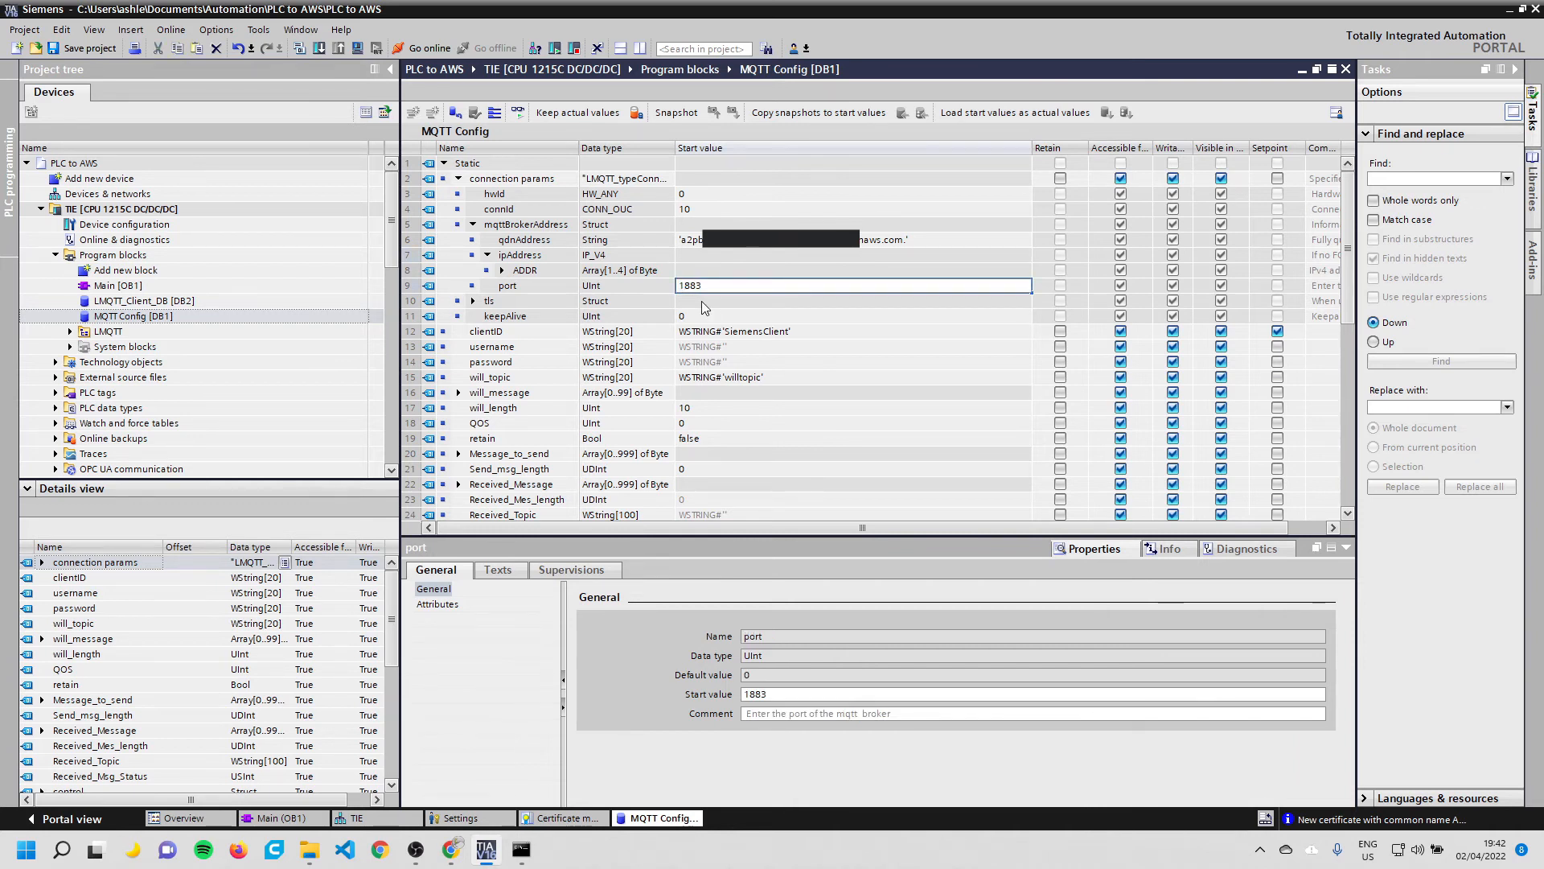
type("8")
key("Return")
left_click(473, 226)
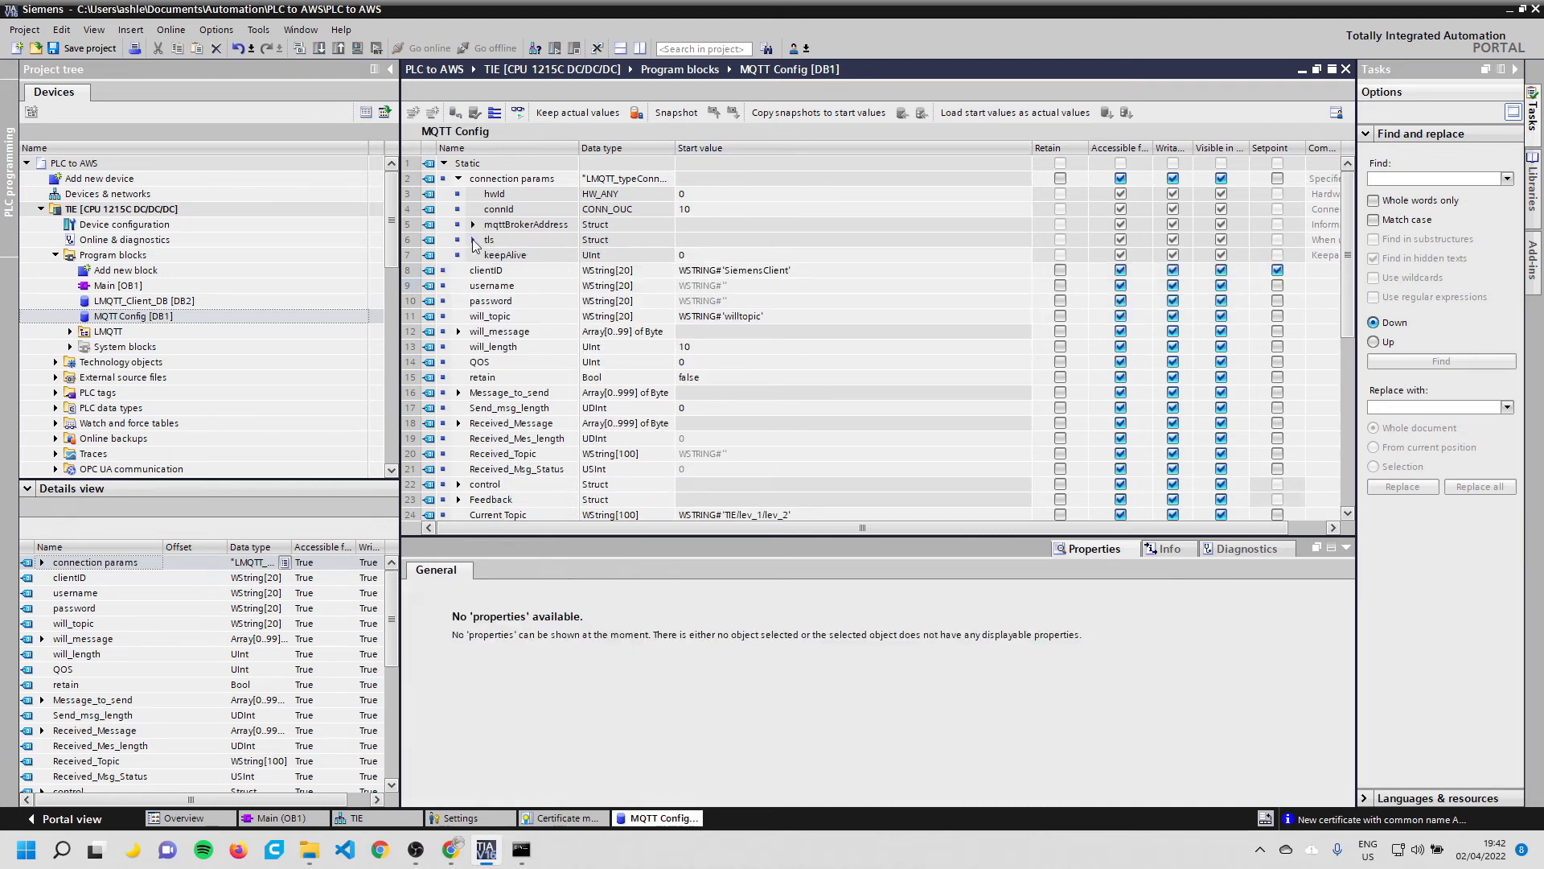
Set the enableTls and validateServerIdentity start values in the tls structure to TRUE
left_click(473, 240)
left_click(733, 255)
type("TRUE")
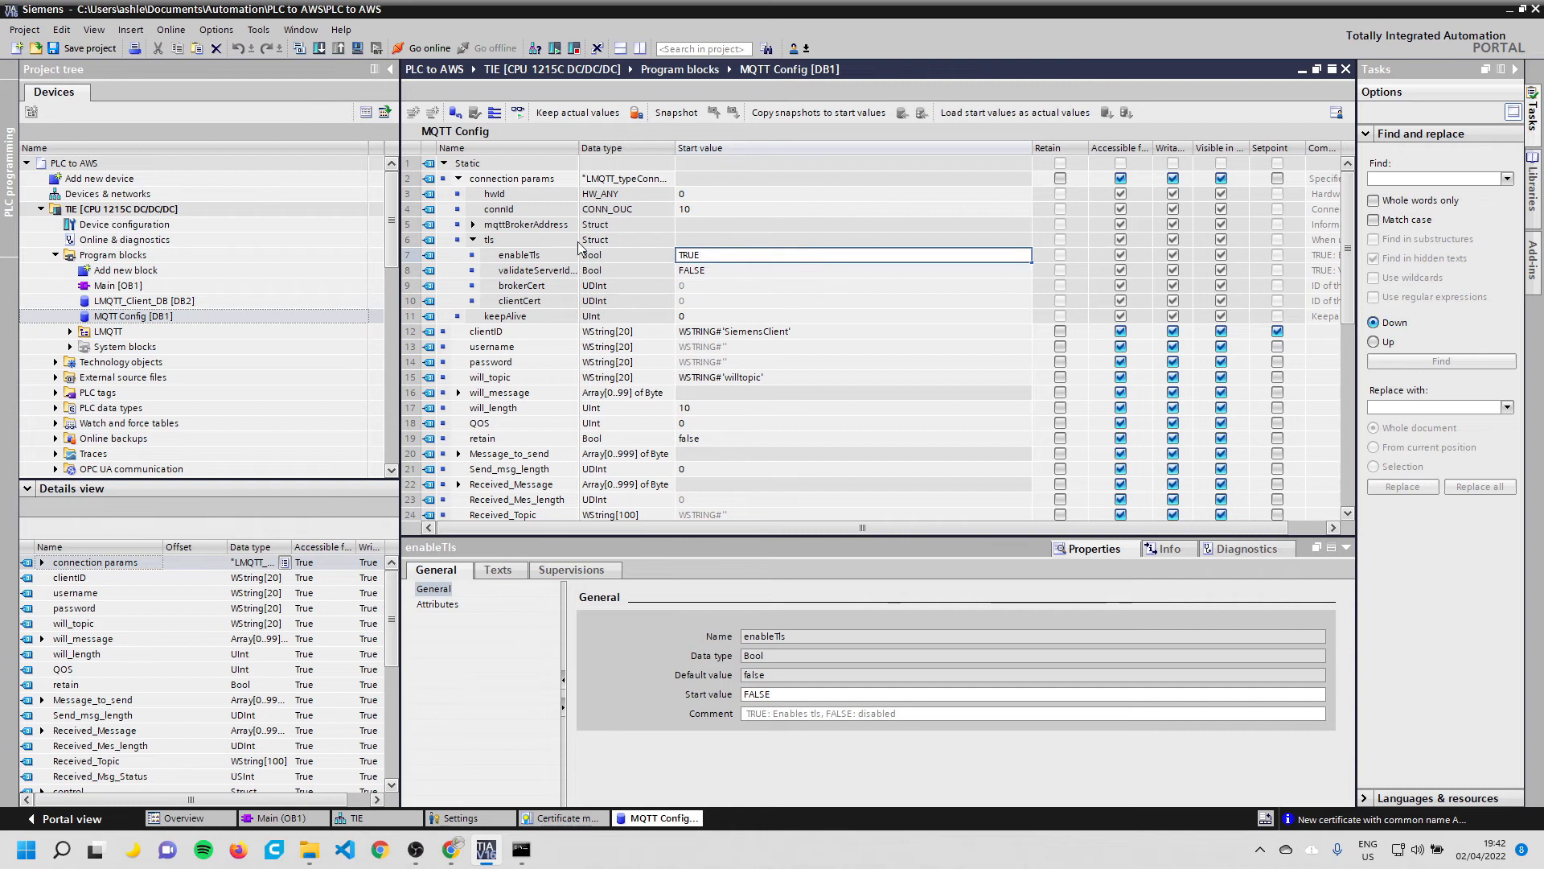
left_click(705, 270)
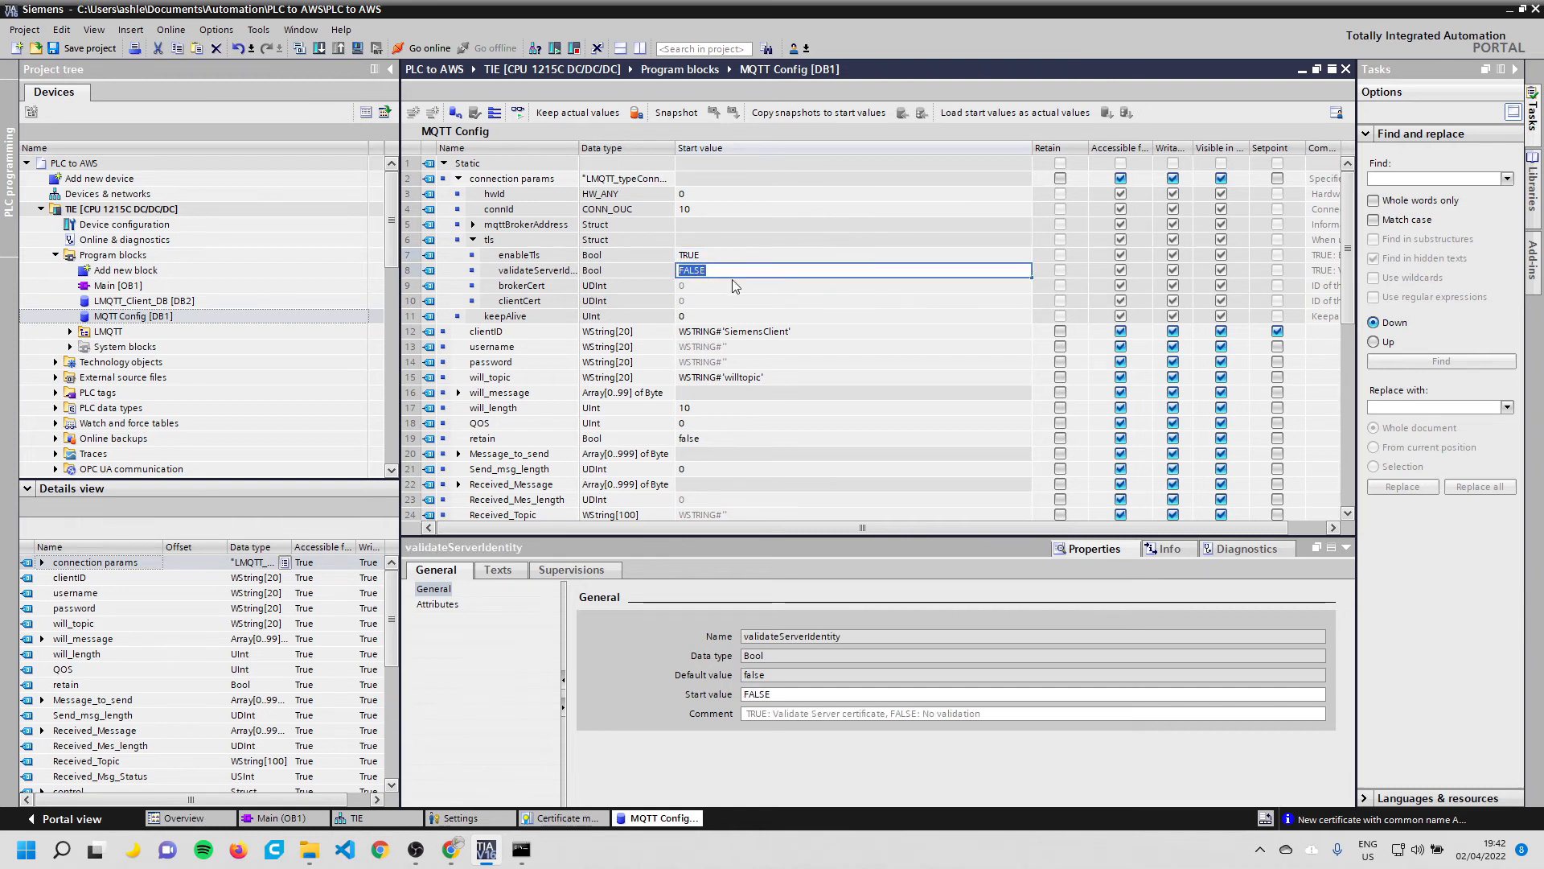
type("TRUE")
left_click(721, 283)
In the tls structure, set the brokerCert start value to 3 and clientCert to 4, and collapse the structure
left_click(706, 302)
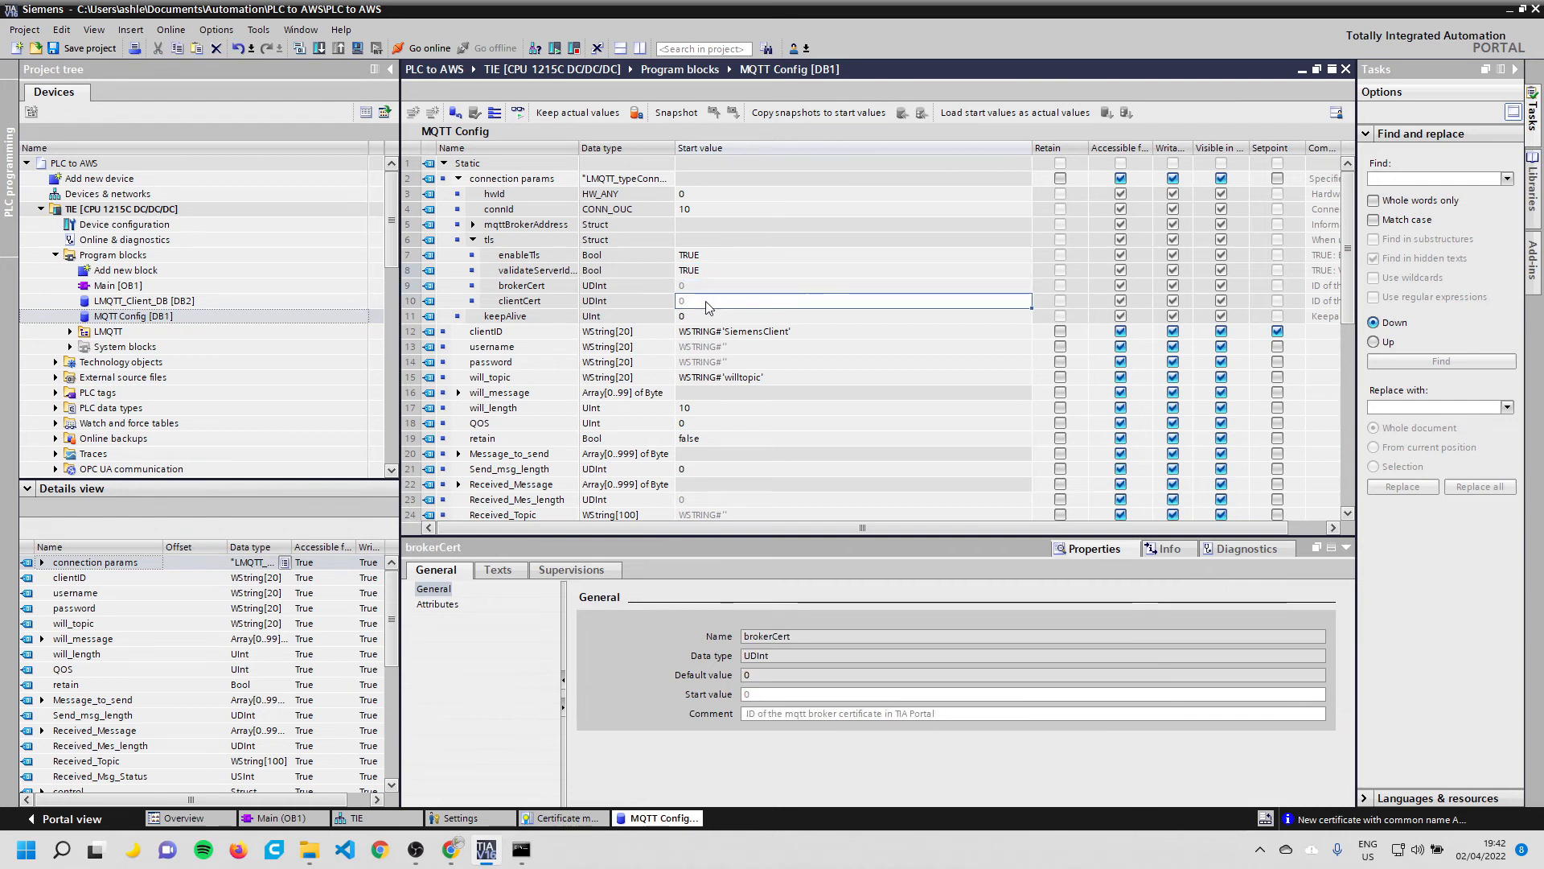
left_click(707, 287)
left_click(713, 300)
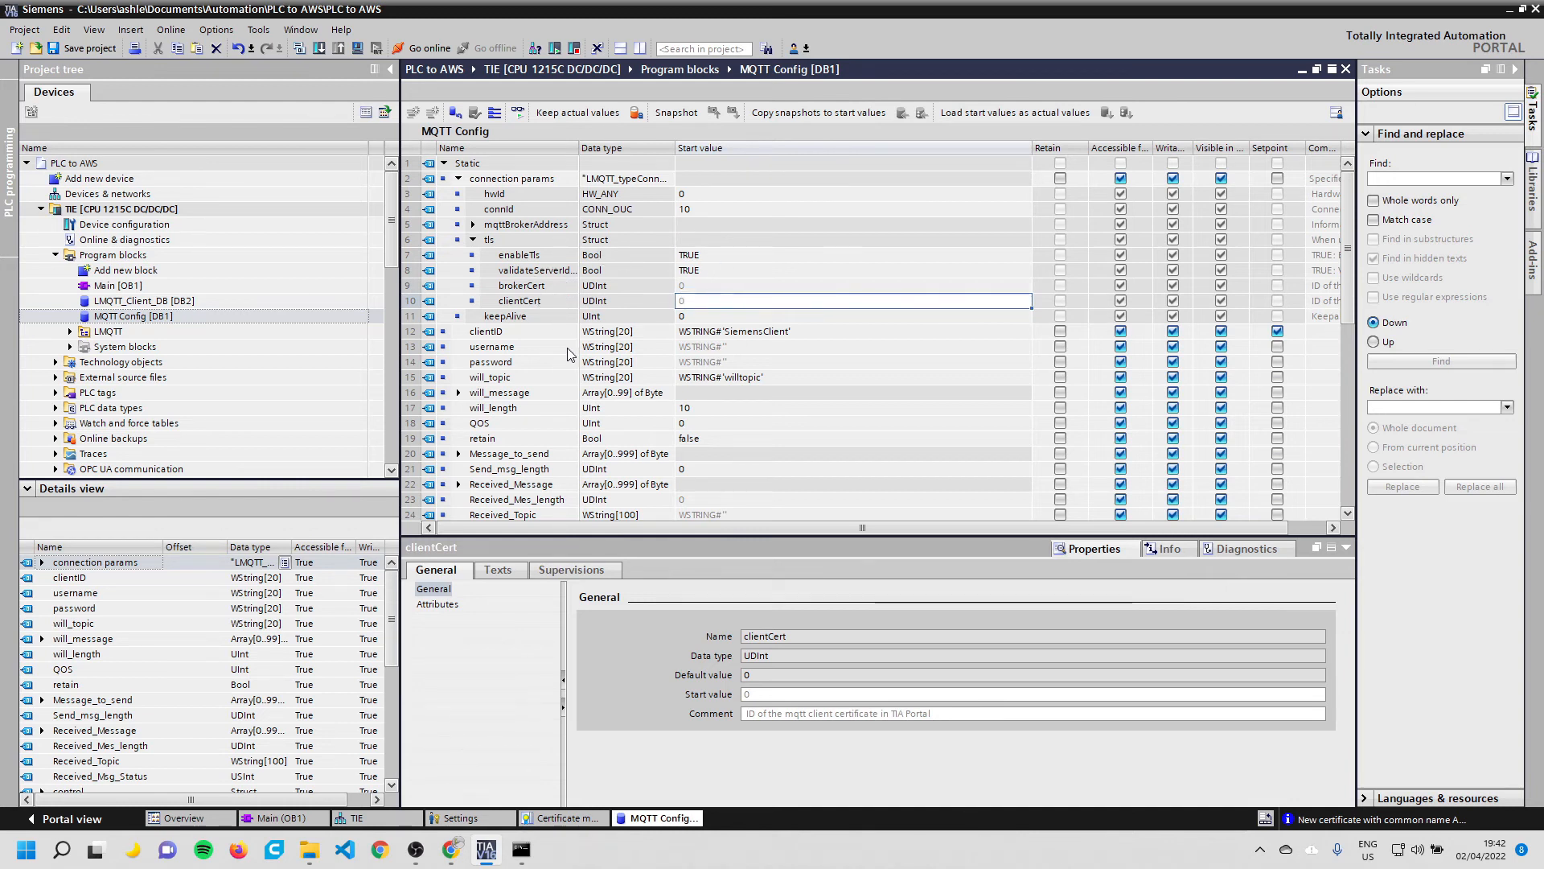
left_click(726, 284)
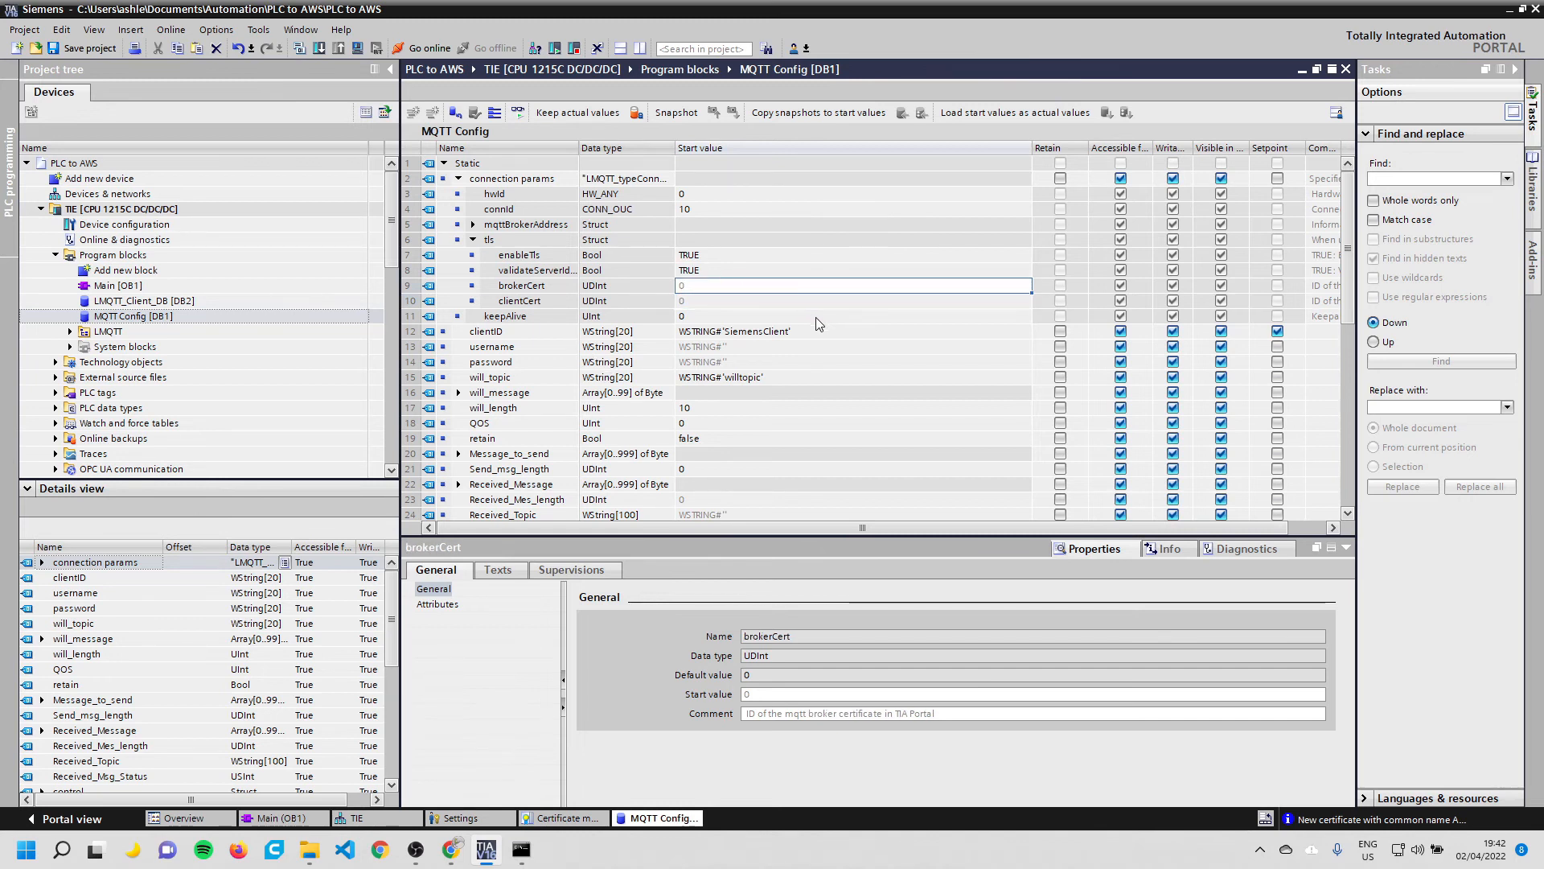
type("3")
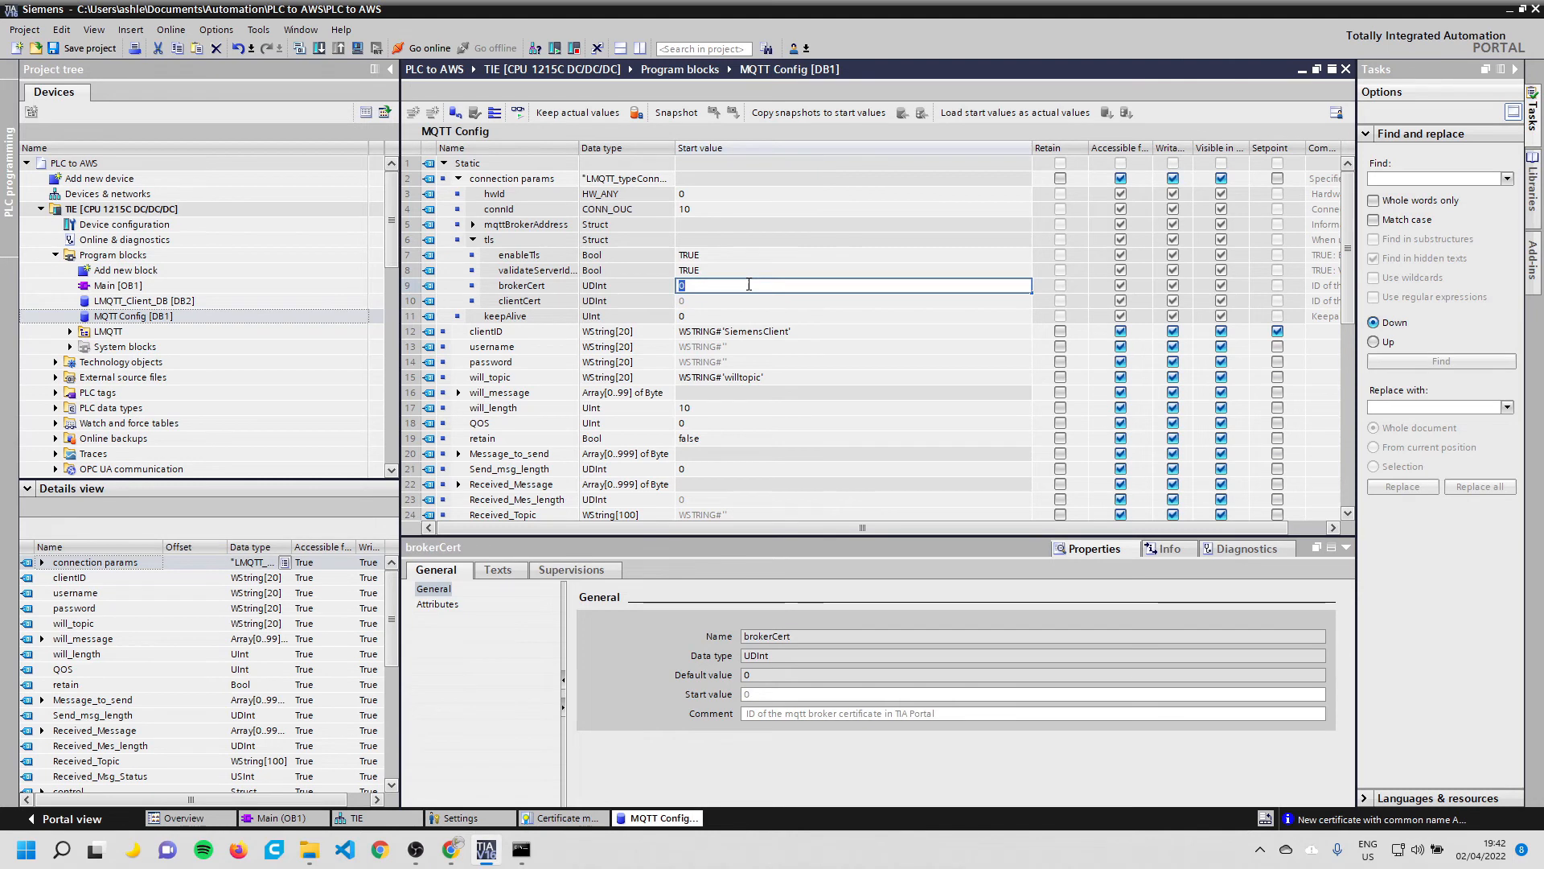
left_click(706, 301)
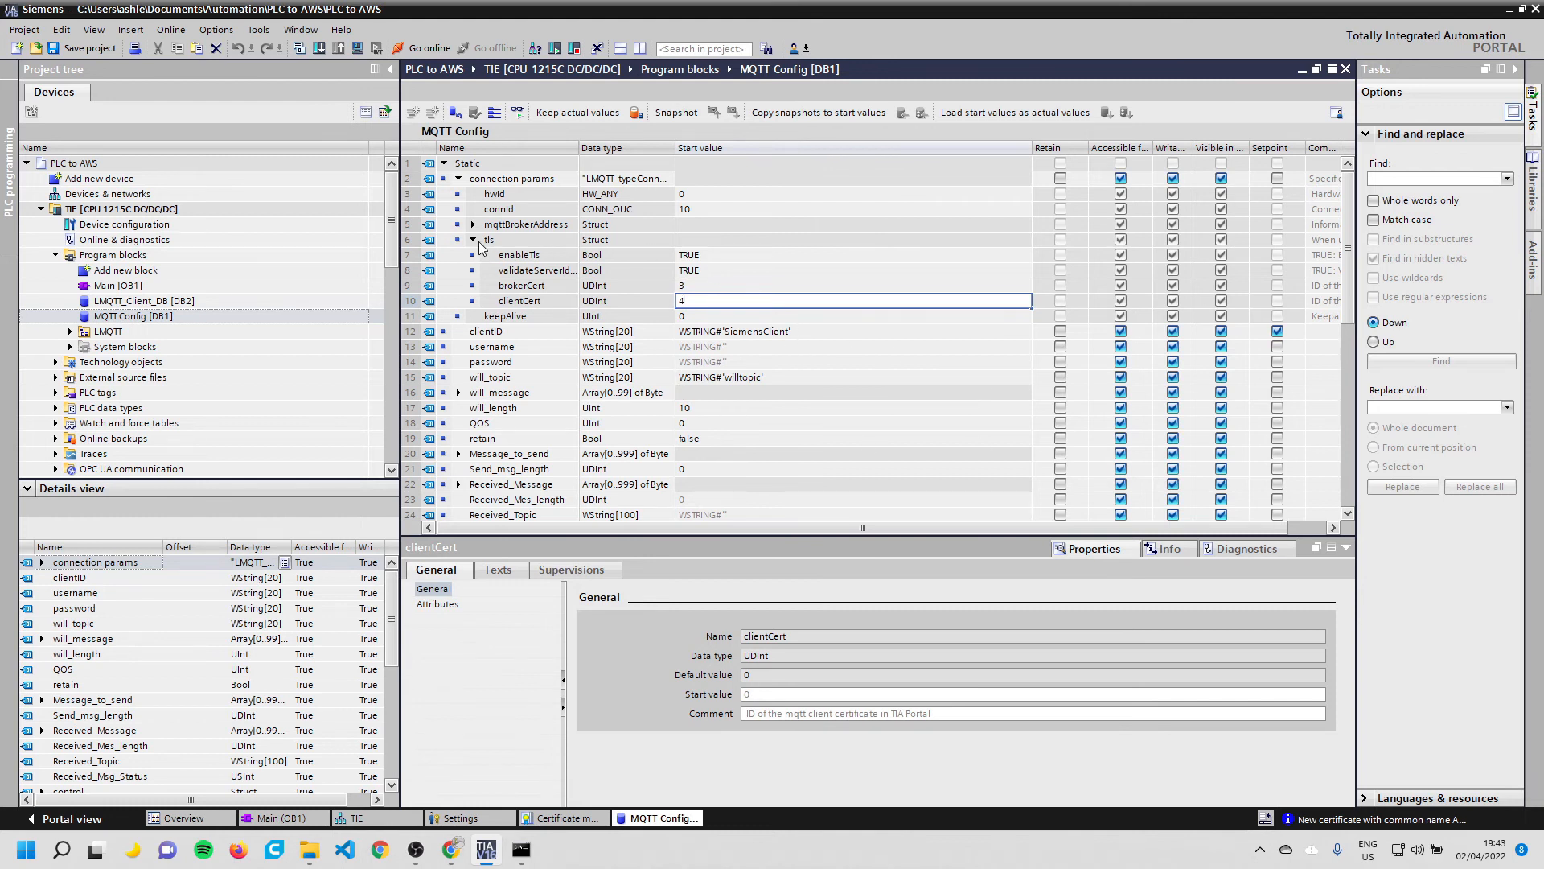
left_click(474, 240)
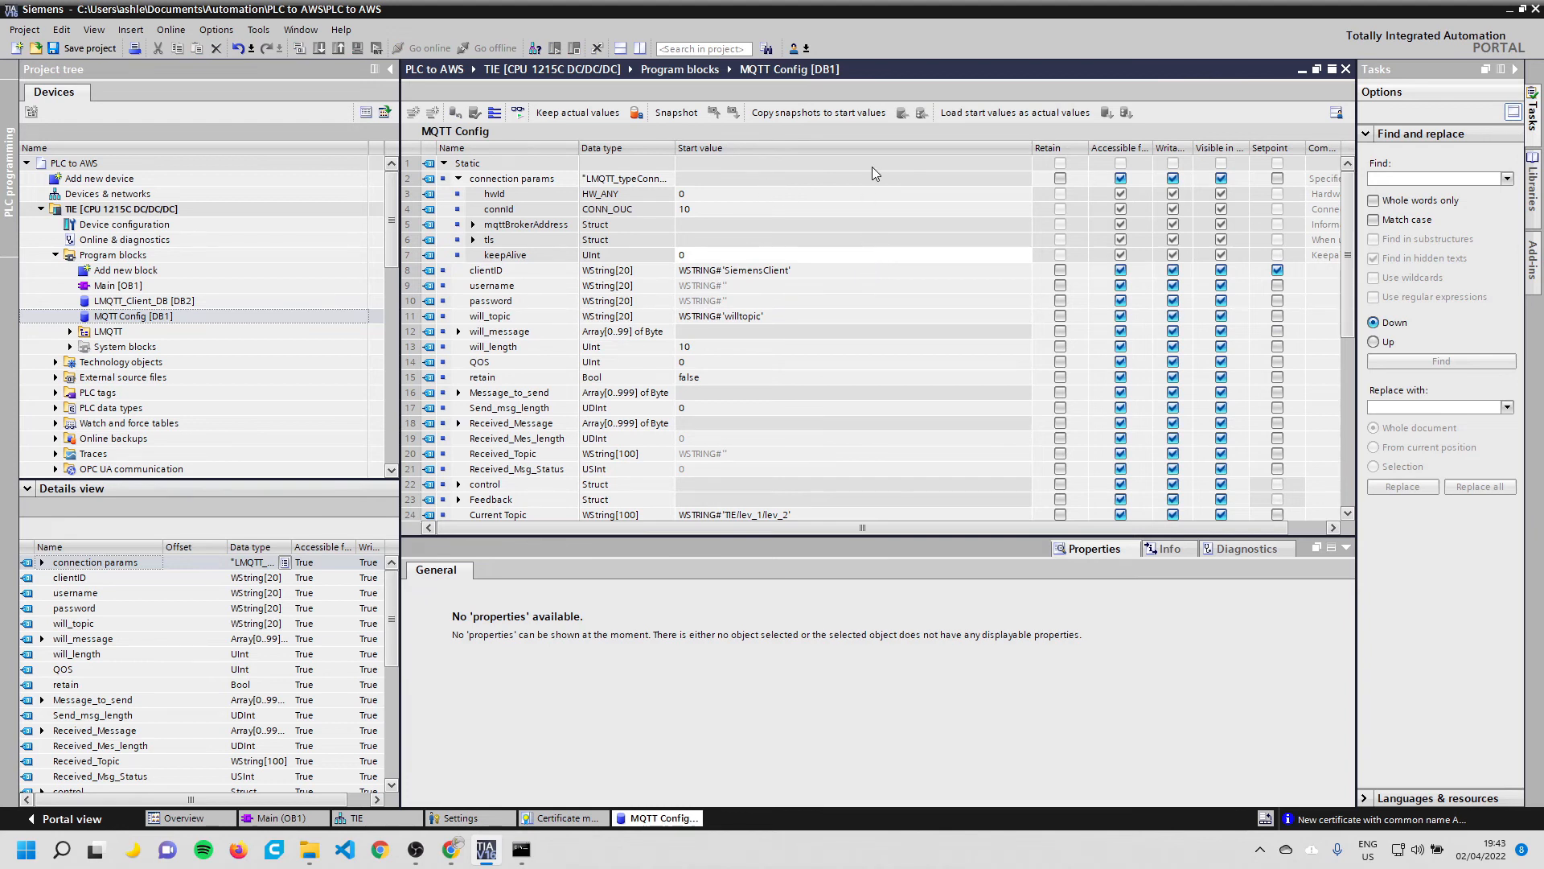
Copy the topic text TIE/lev_1/lev_2 from the Current Topic start value without altering the entry
left_click(718, 456)
scroll(806, 377, "down", 3)
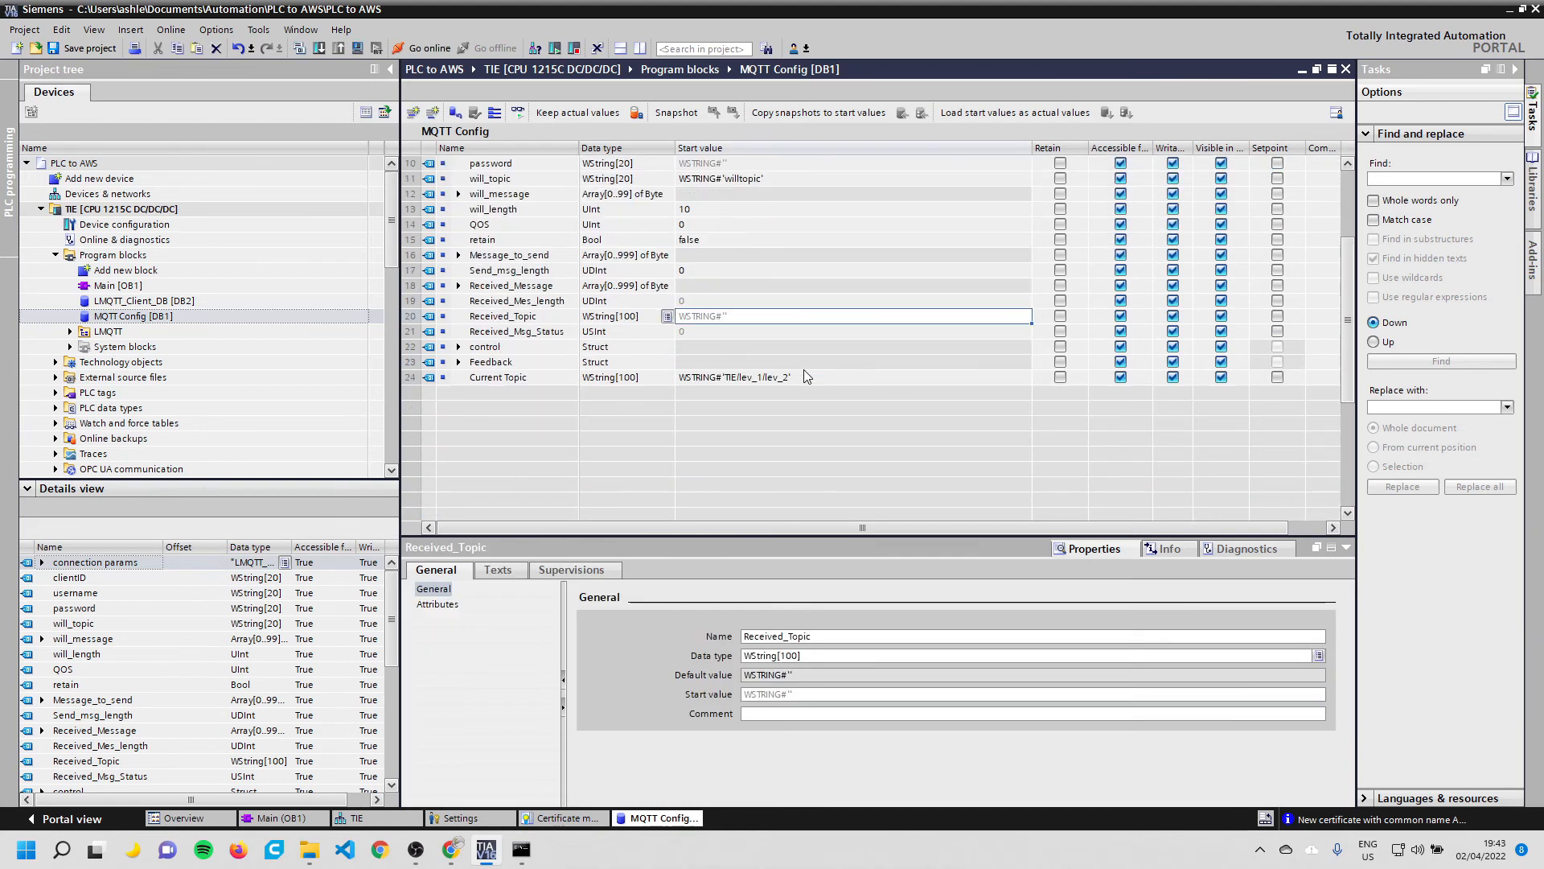
left_click(788, 379)
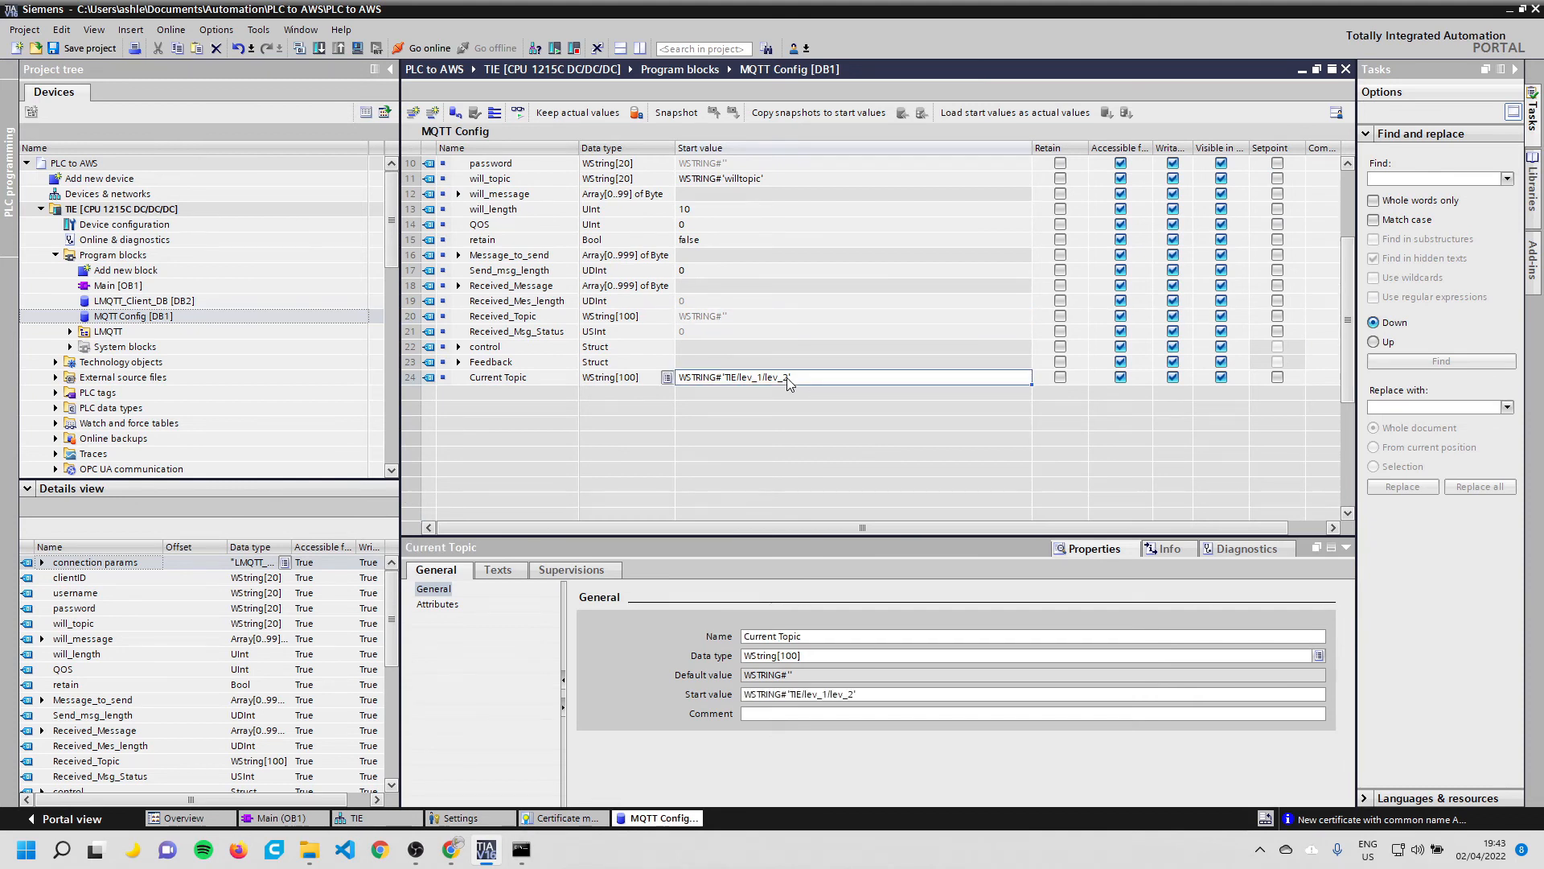
left_click(782, 381)
left_click_drag(782, 382, 730, 378)
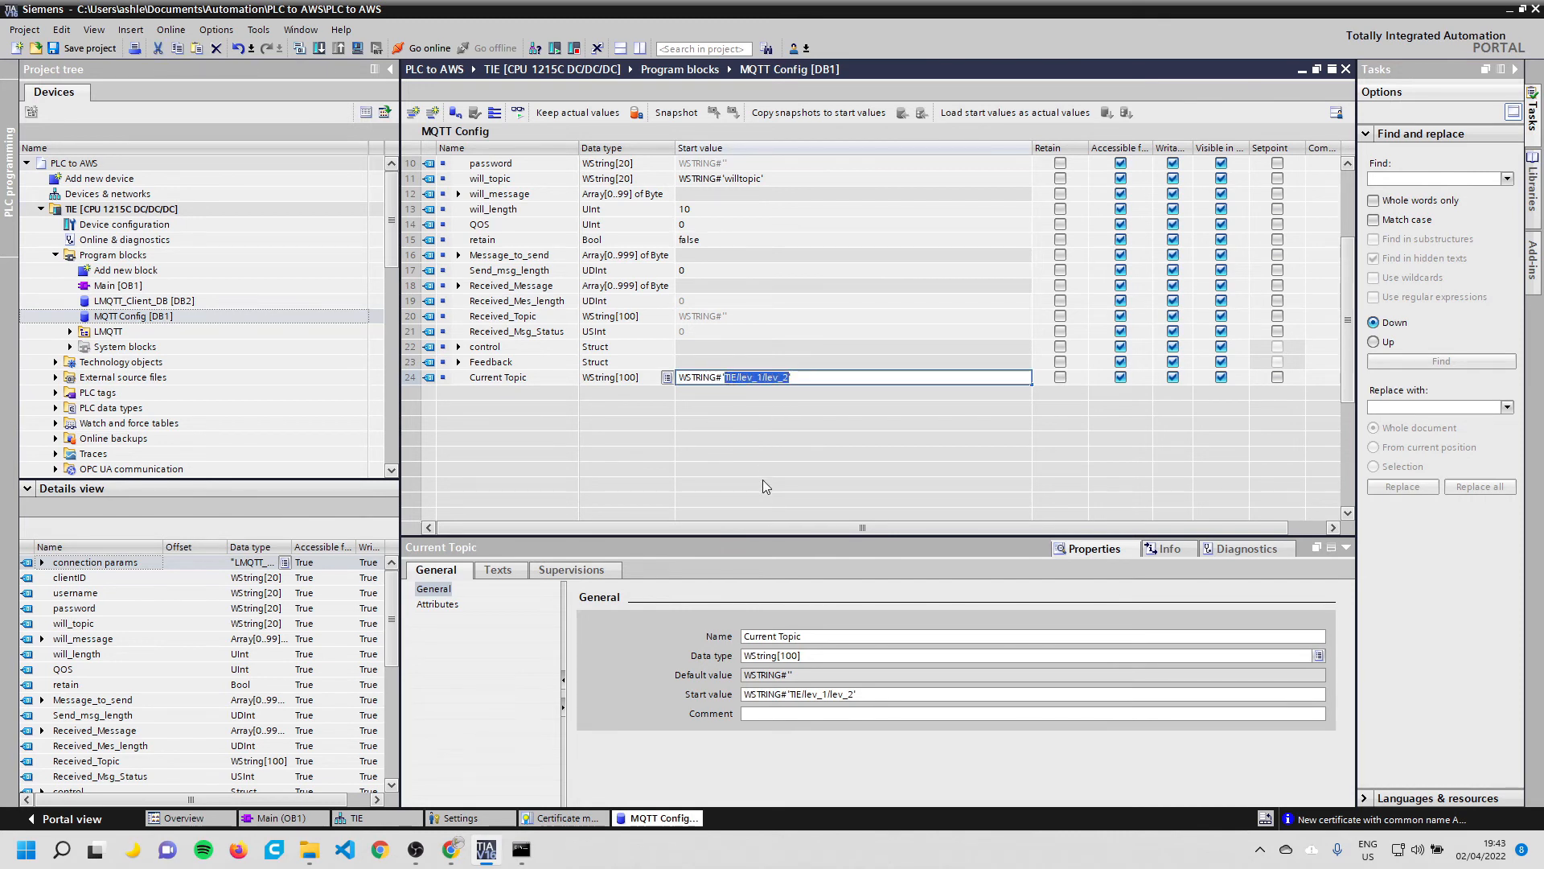
left_click(904, 239)
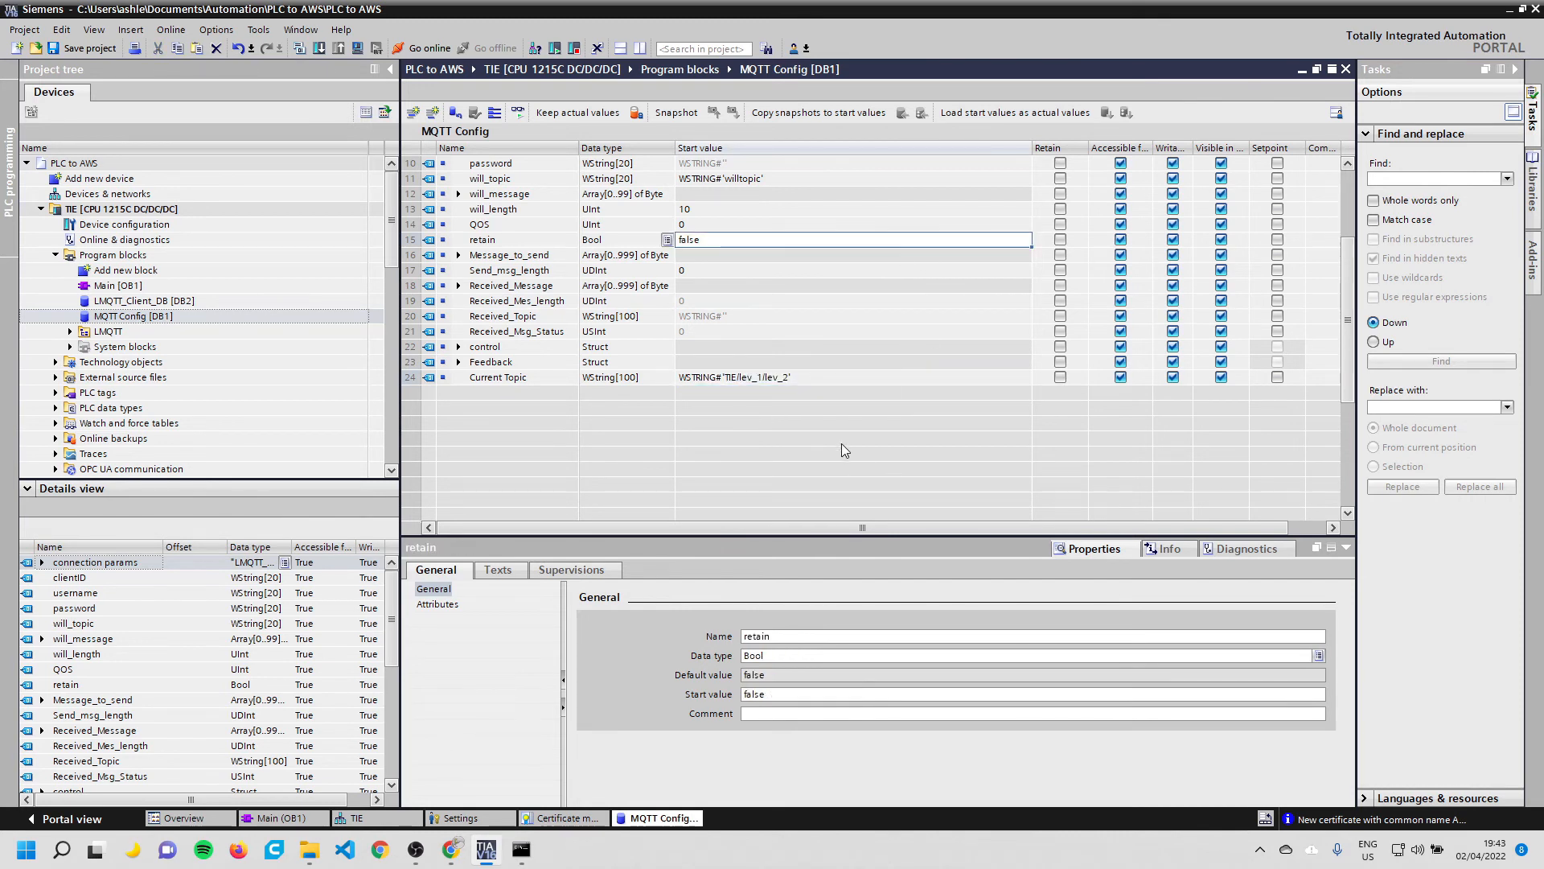
Switch to the AWS IoT console in the browser and open the MQTT test client's form for publishing to a topic
left_click(452, 854)
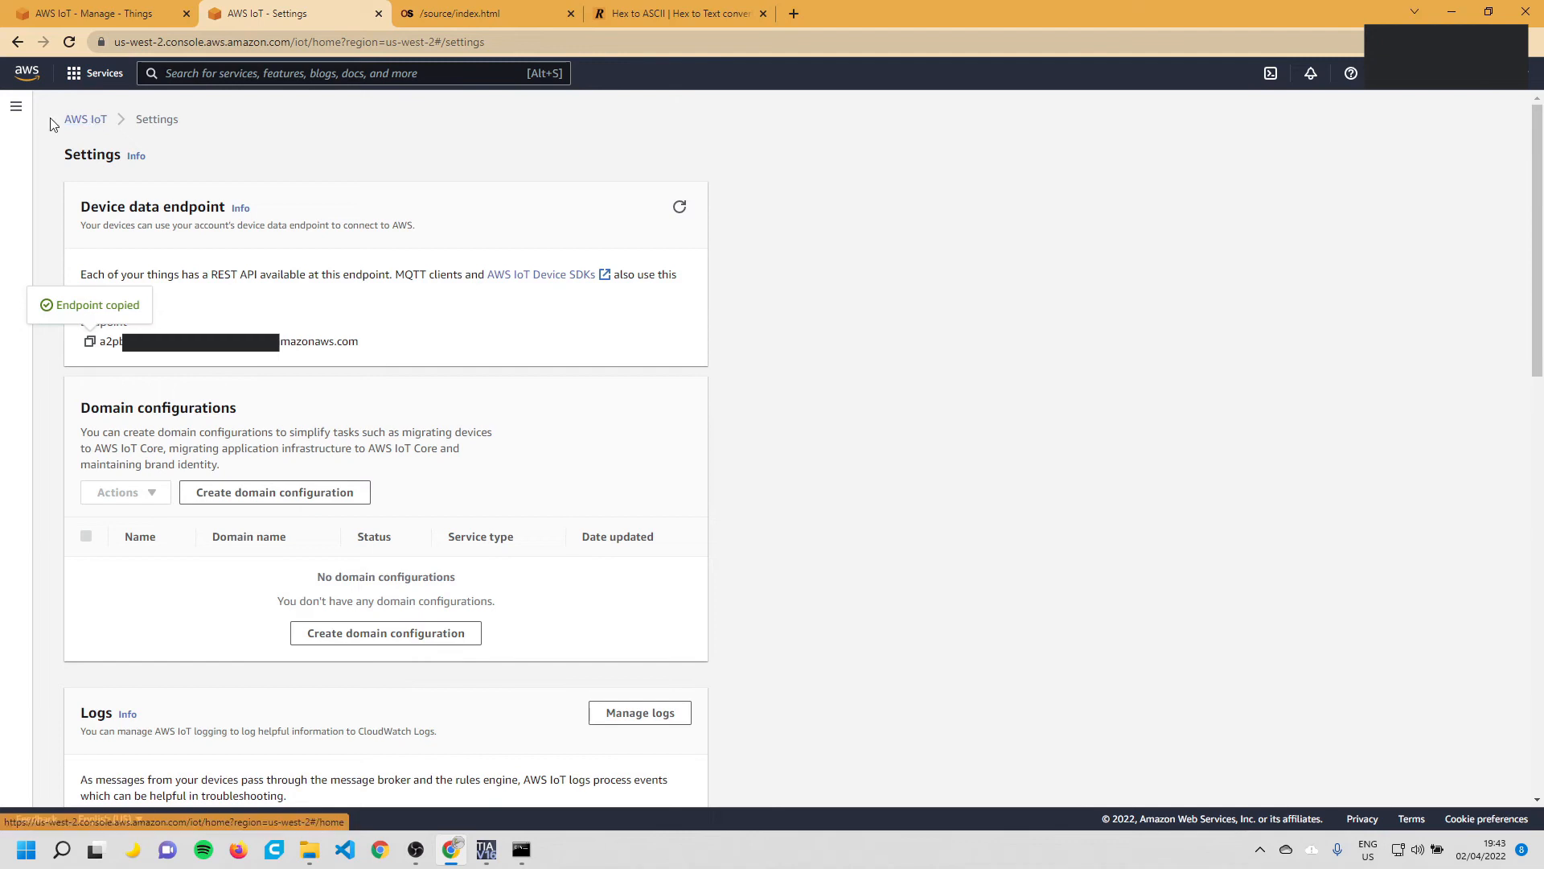
left_click(16, 106)
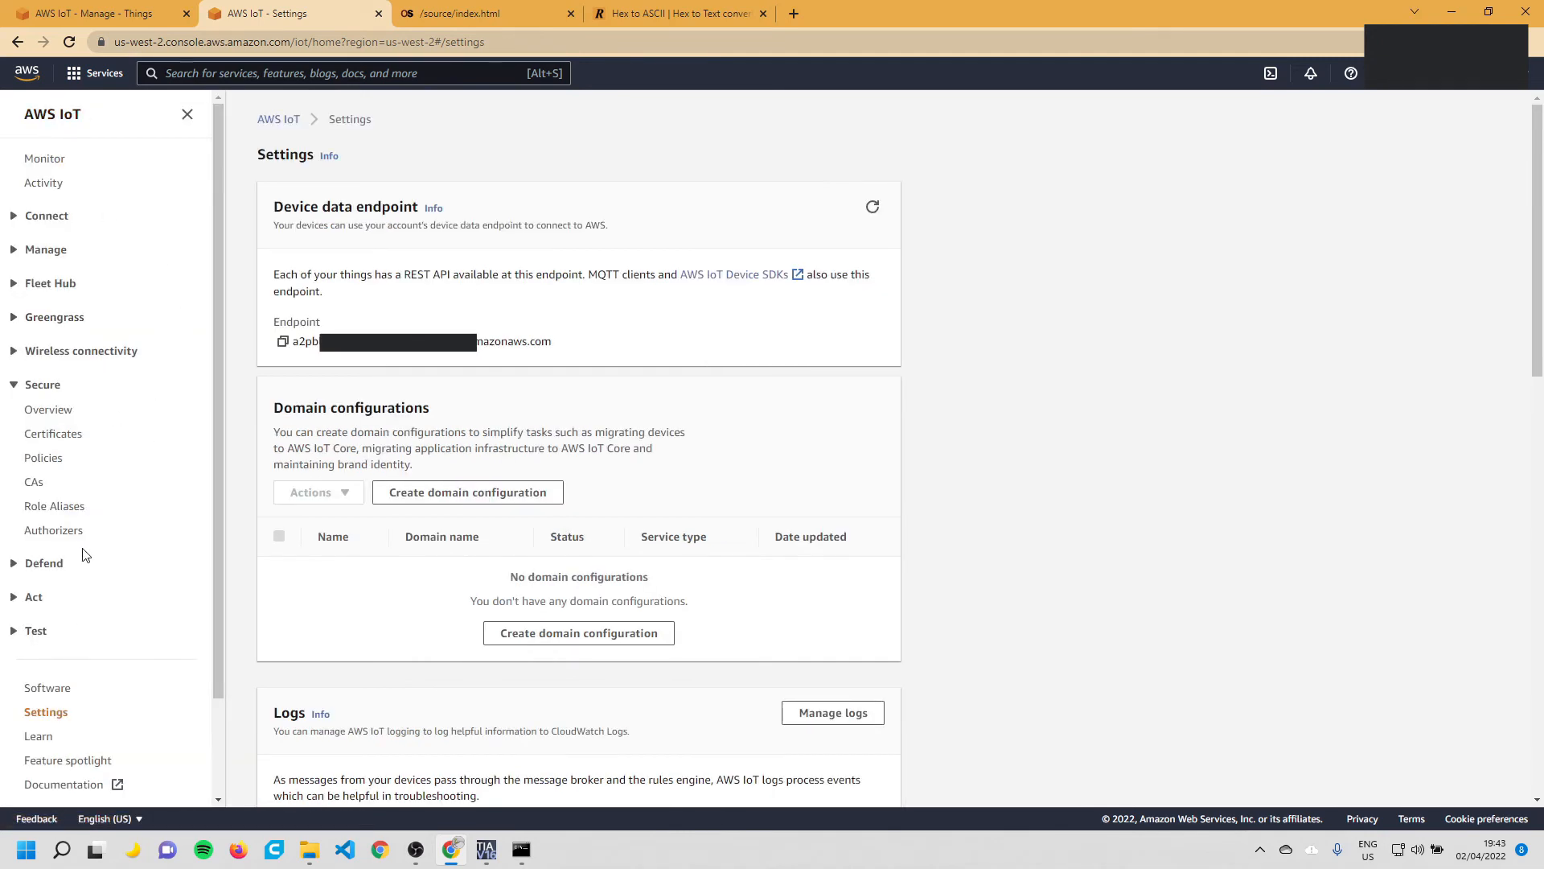
left_click(33, 631)
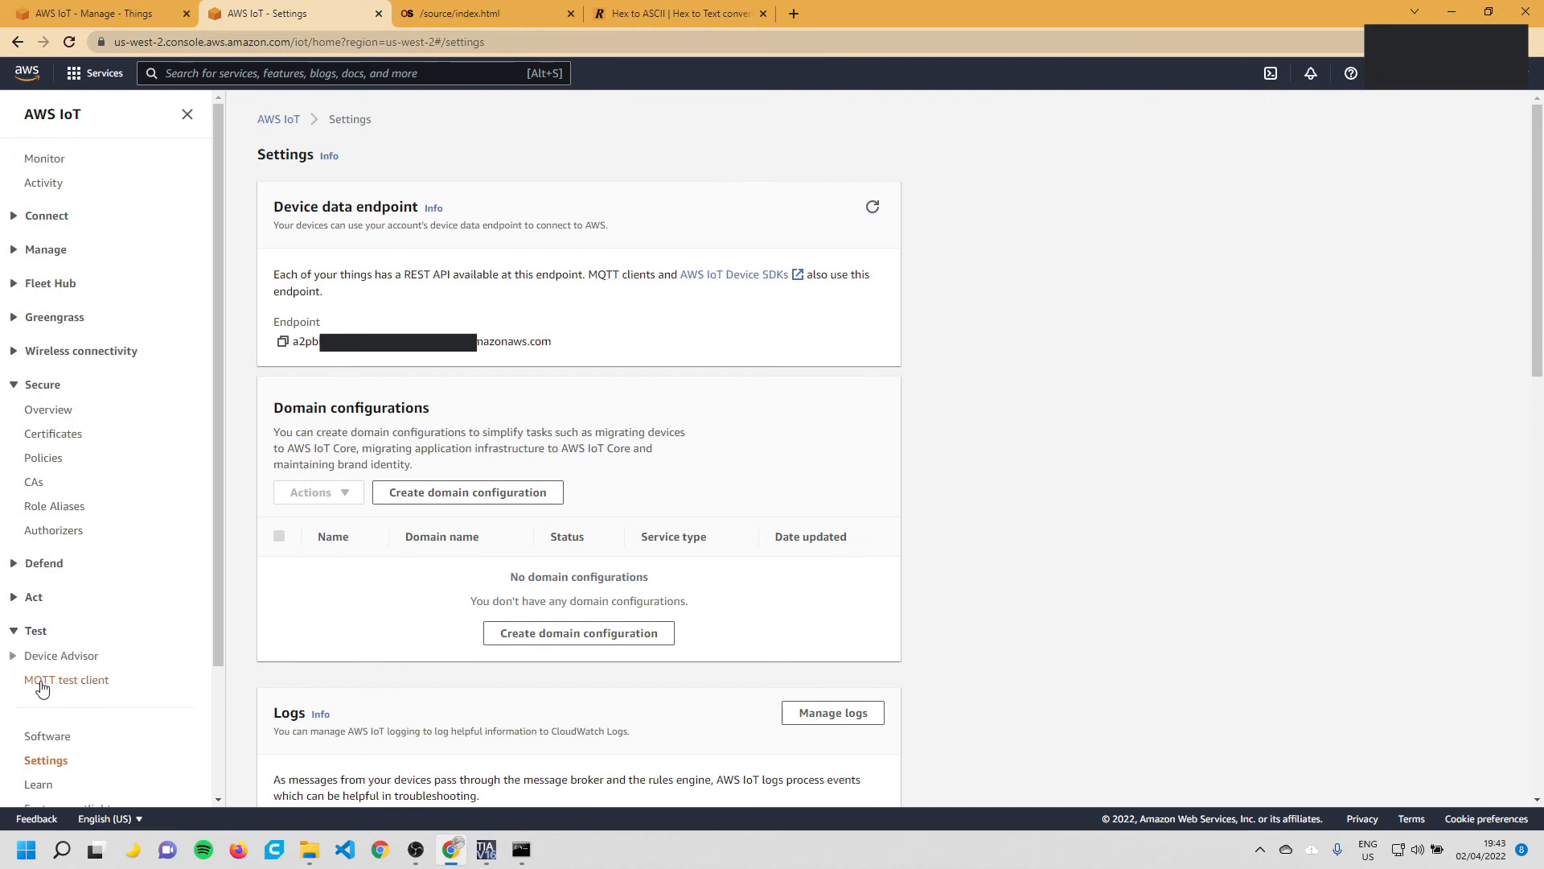
left_click(117, 689)
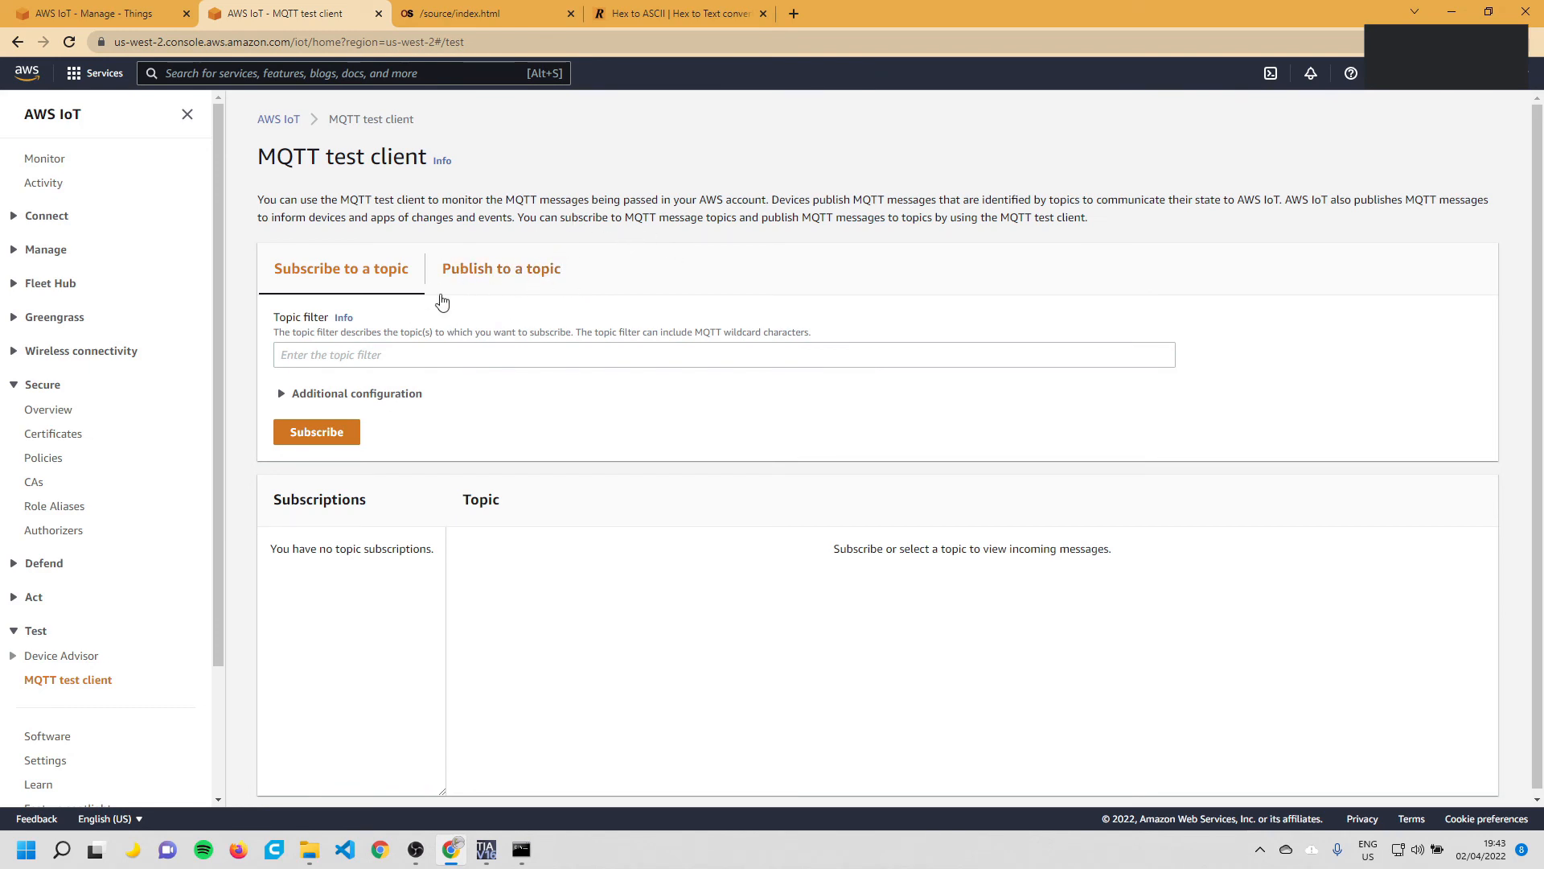
left_click(500, 273)
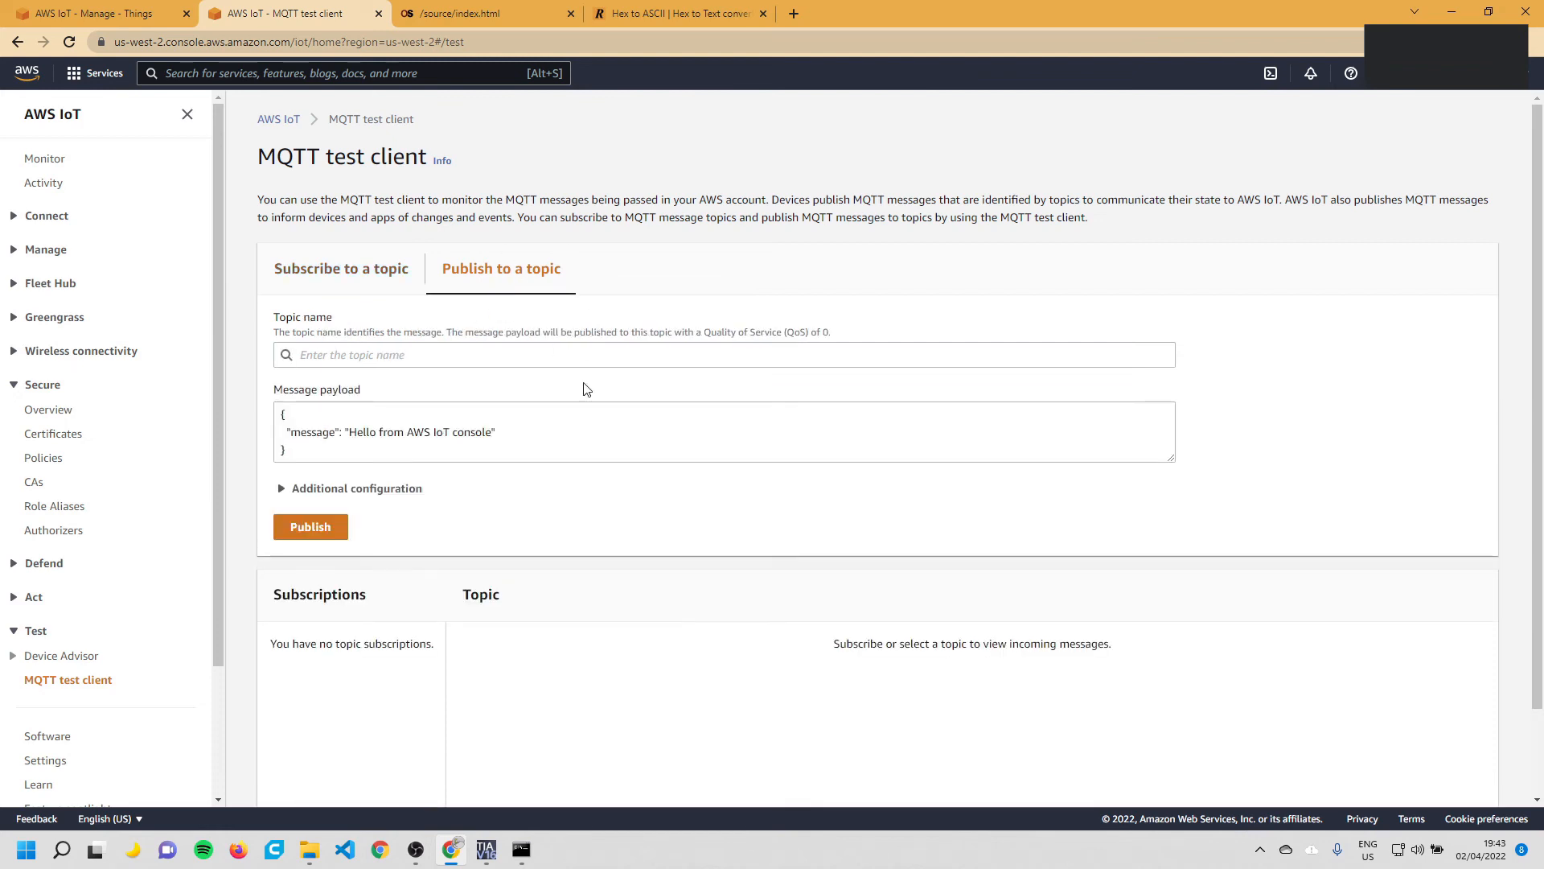
Replace the default message payload with "Yo!" and paste TIE/lev_1/lev_2 as the topic name
left_click(285, 415)
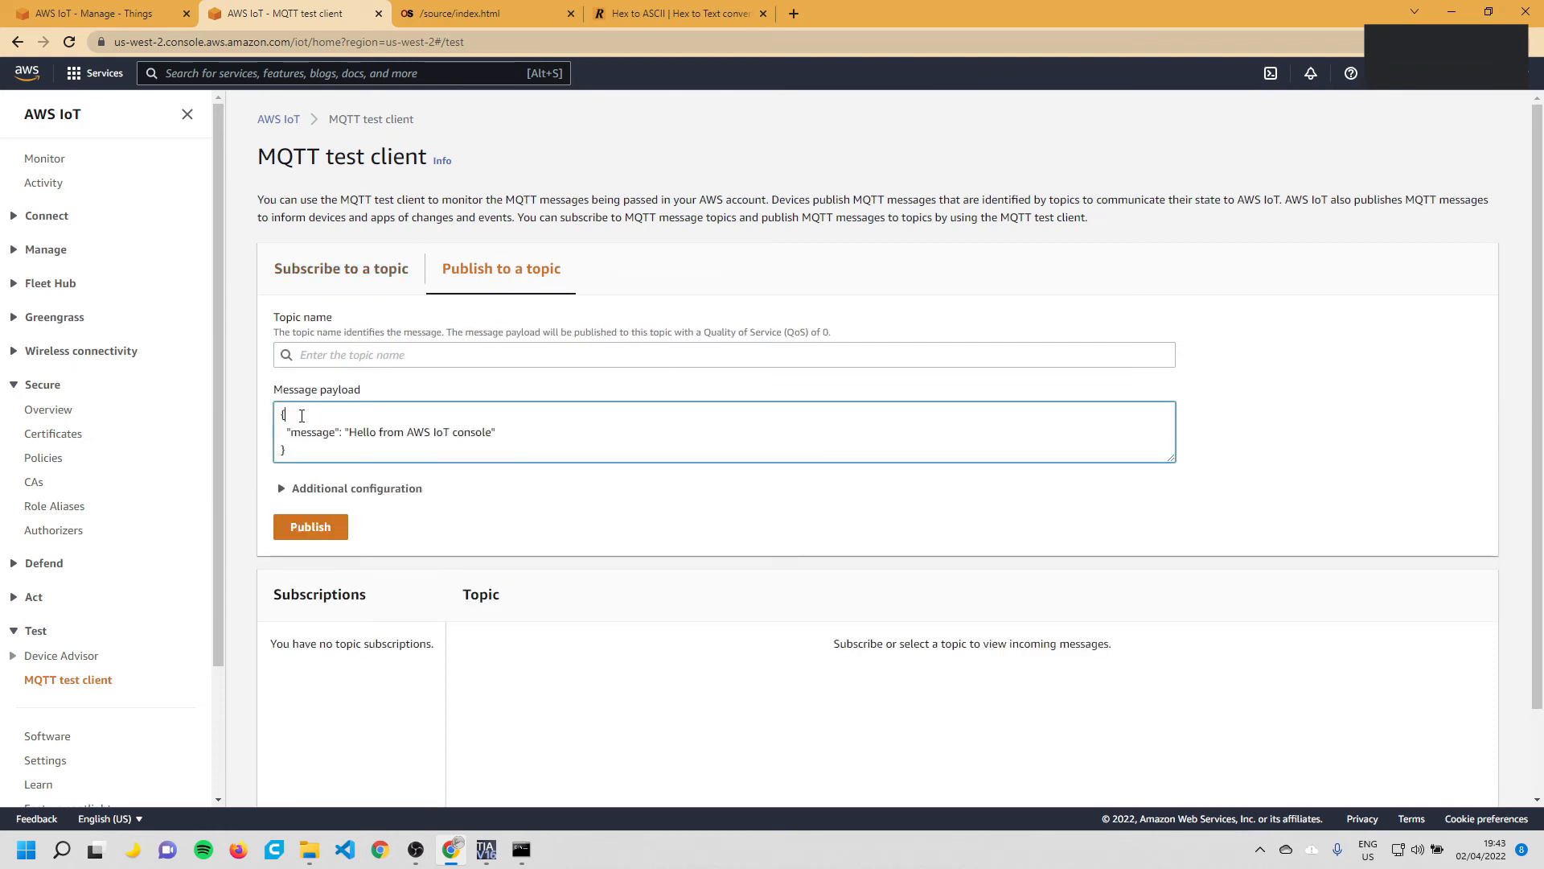
key("ctrl+a")
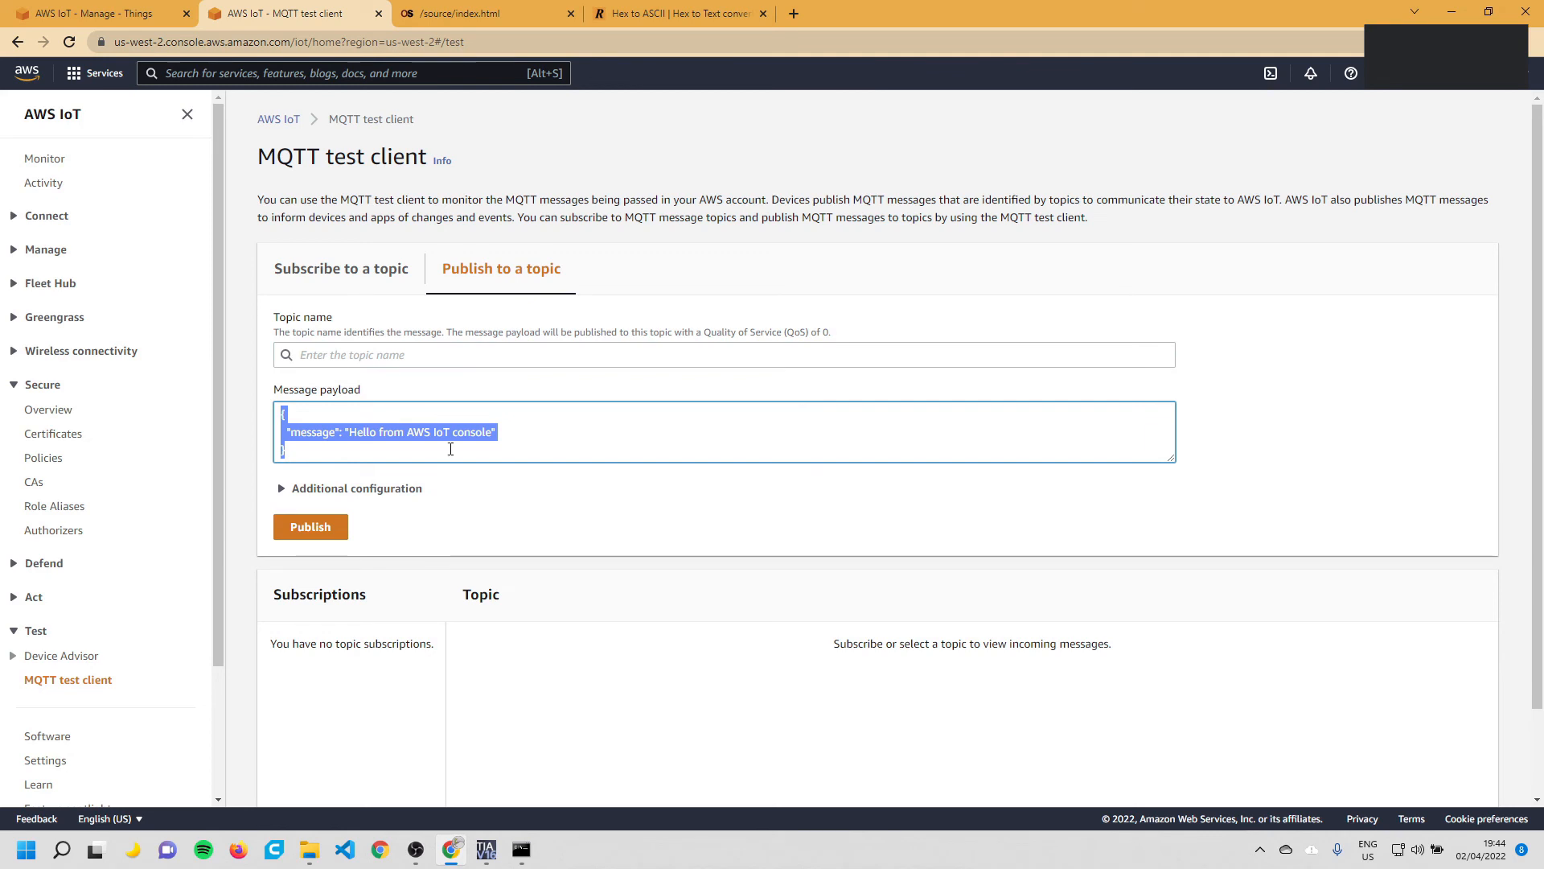
left_click(539, 419)
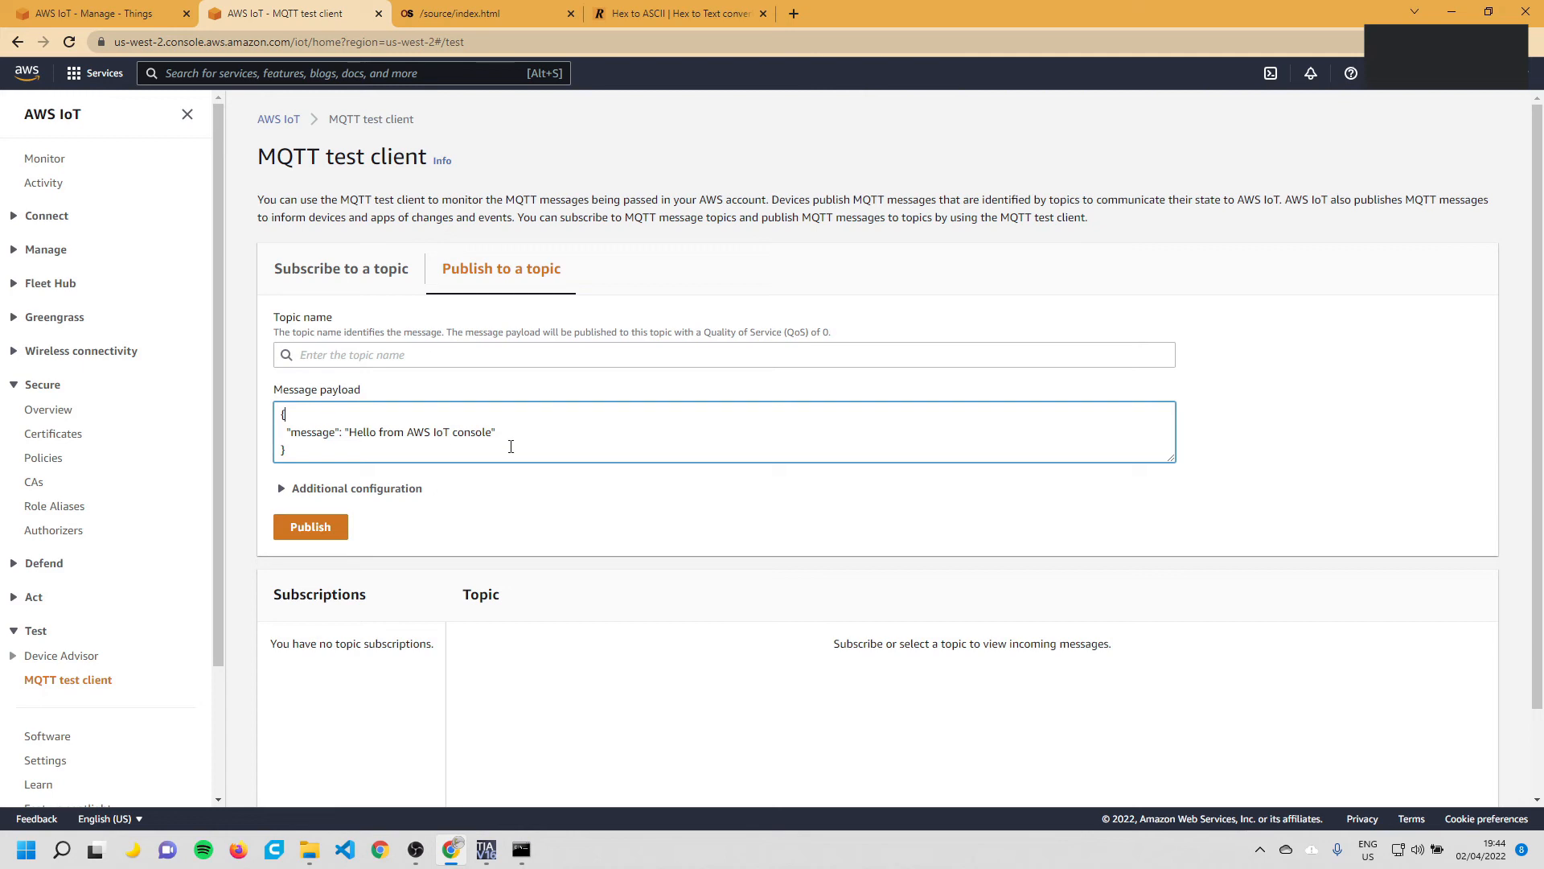
left_click_drag(332, 459, 236, 380)
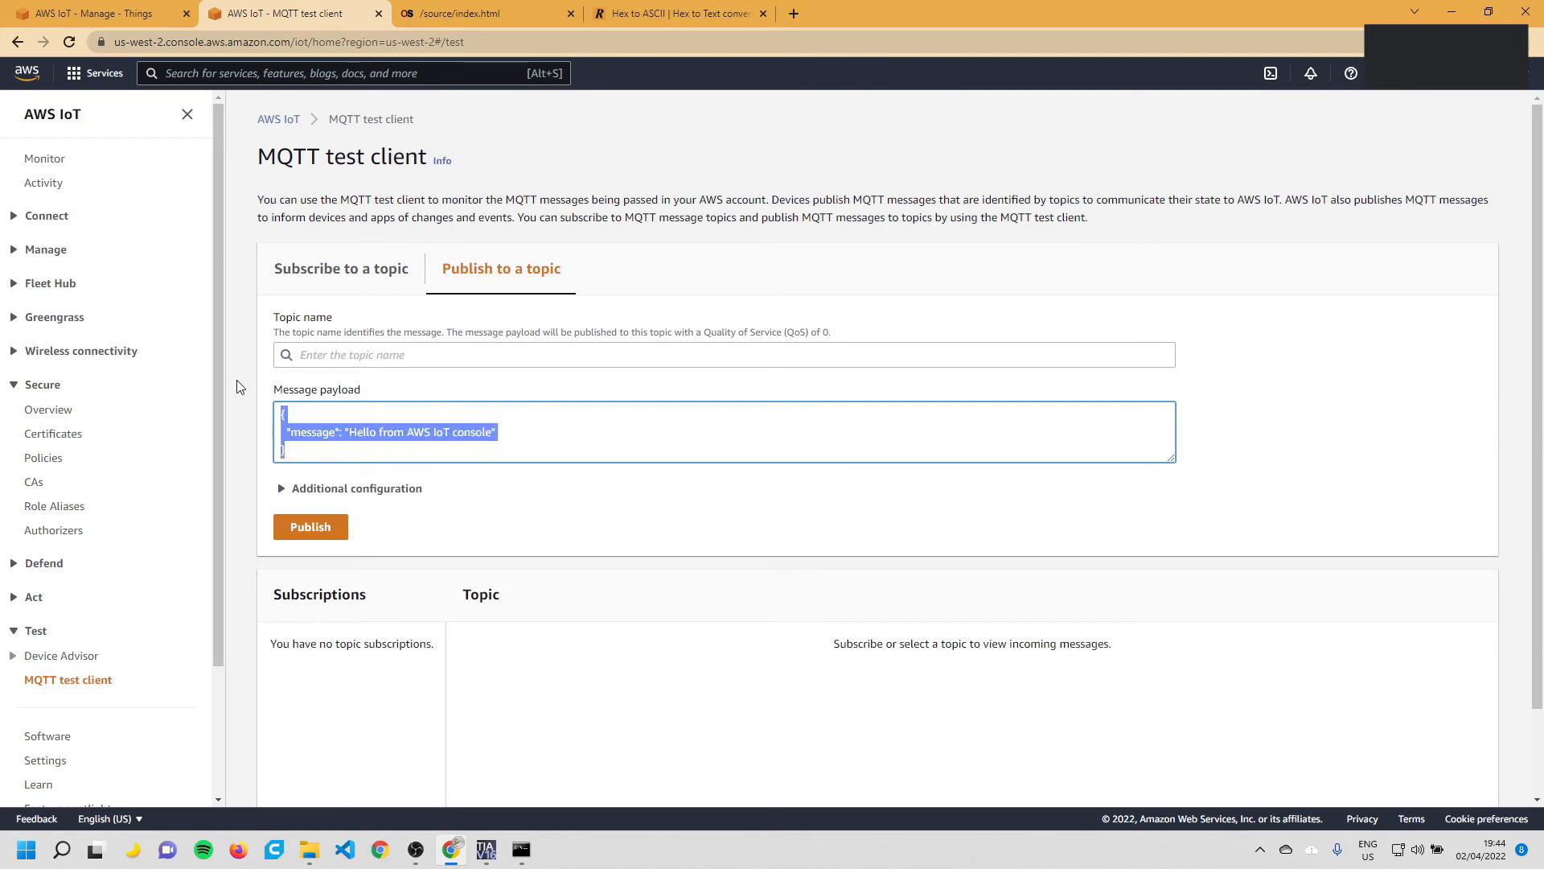
key("BackSpace")
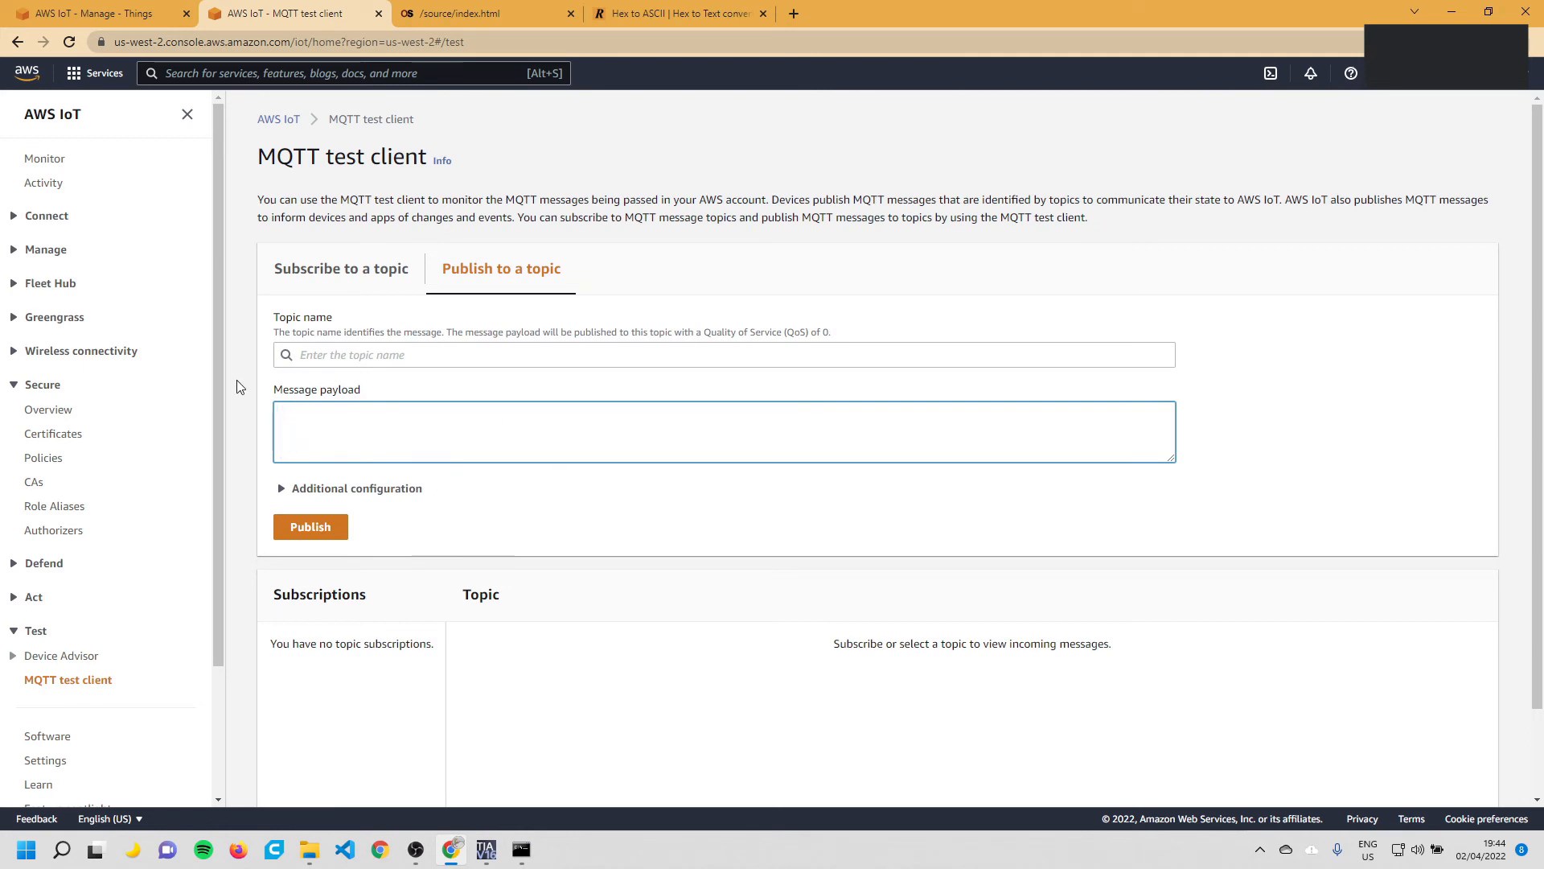
type("Yo!")
left_click(381, 358)
key("ctrl+v")
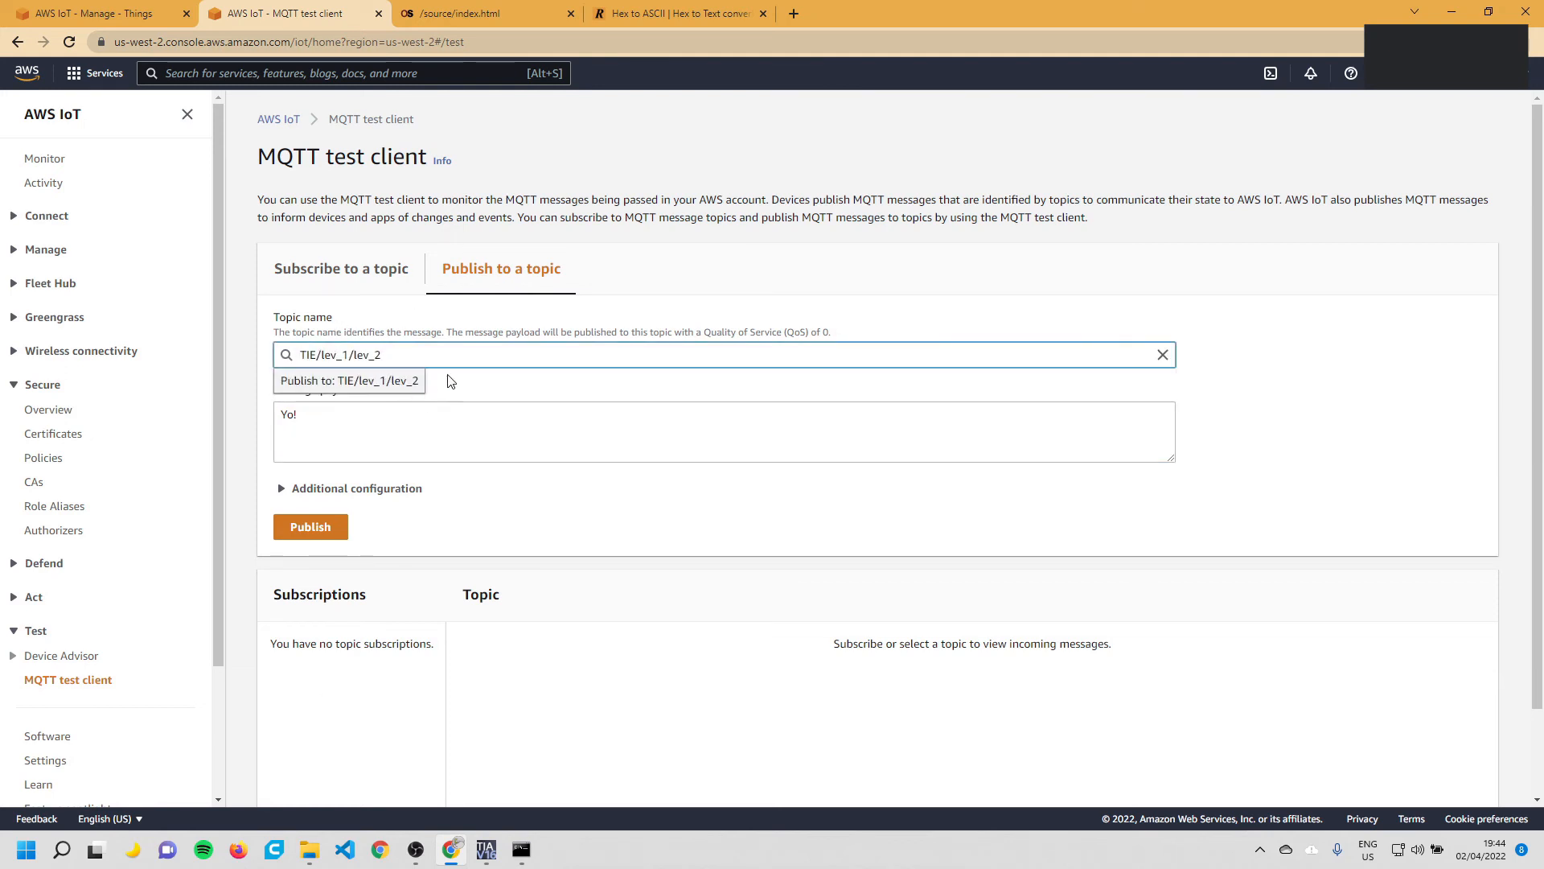
left_click(531, 389)
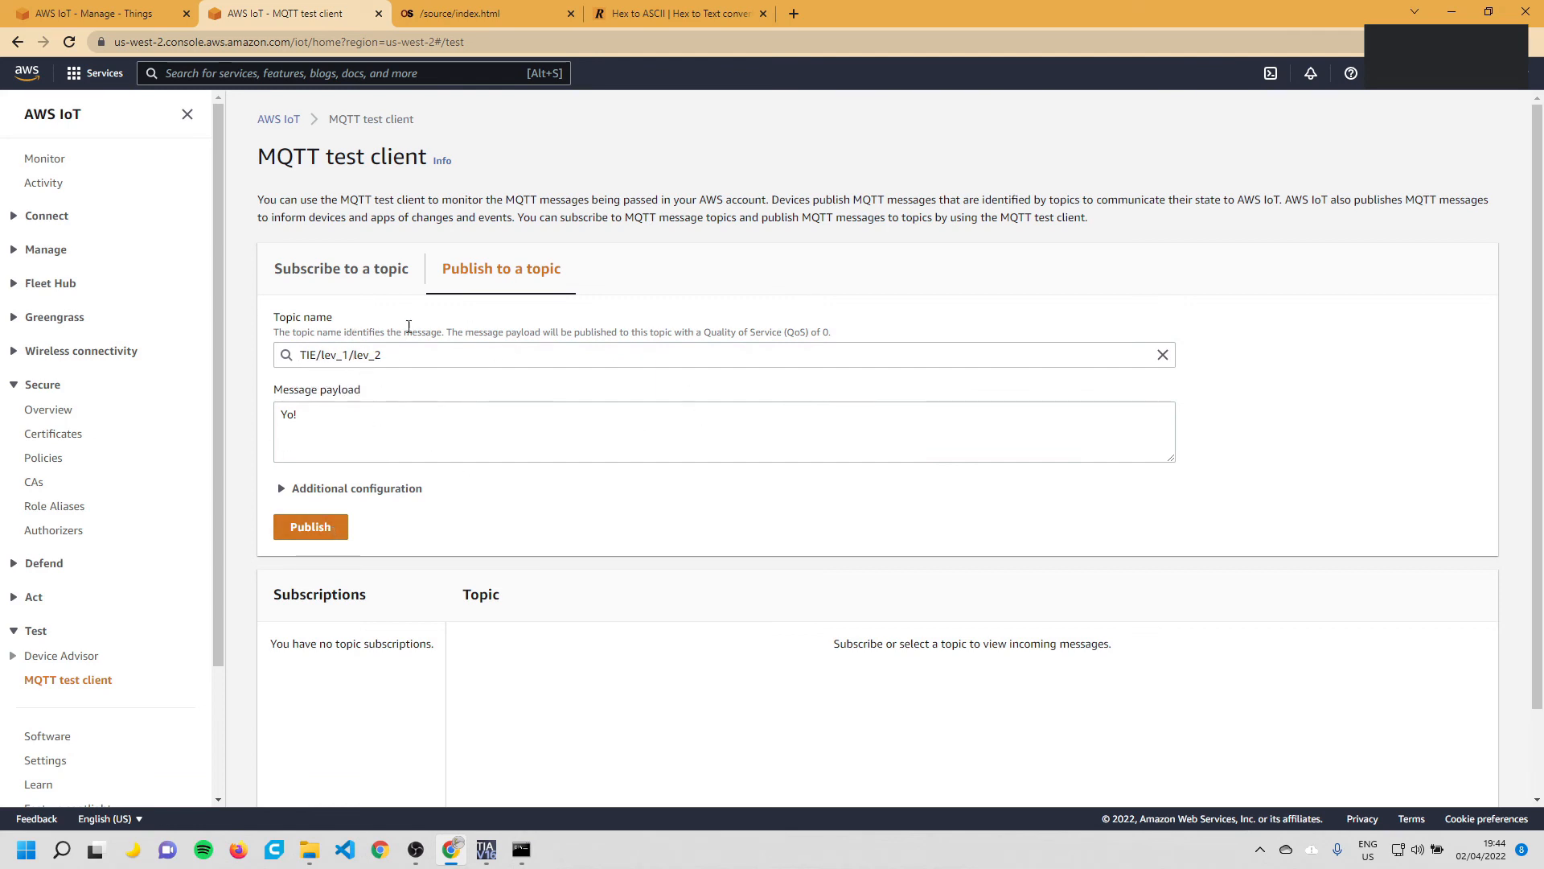
Switch to TIA Portal and download the hardware configuration to the TIE PLC, completing the load
mouse_move(493, 855)
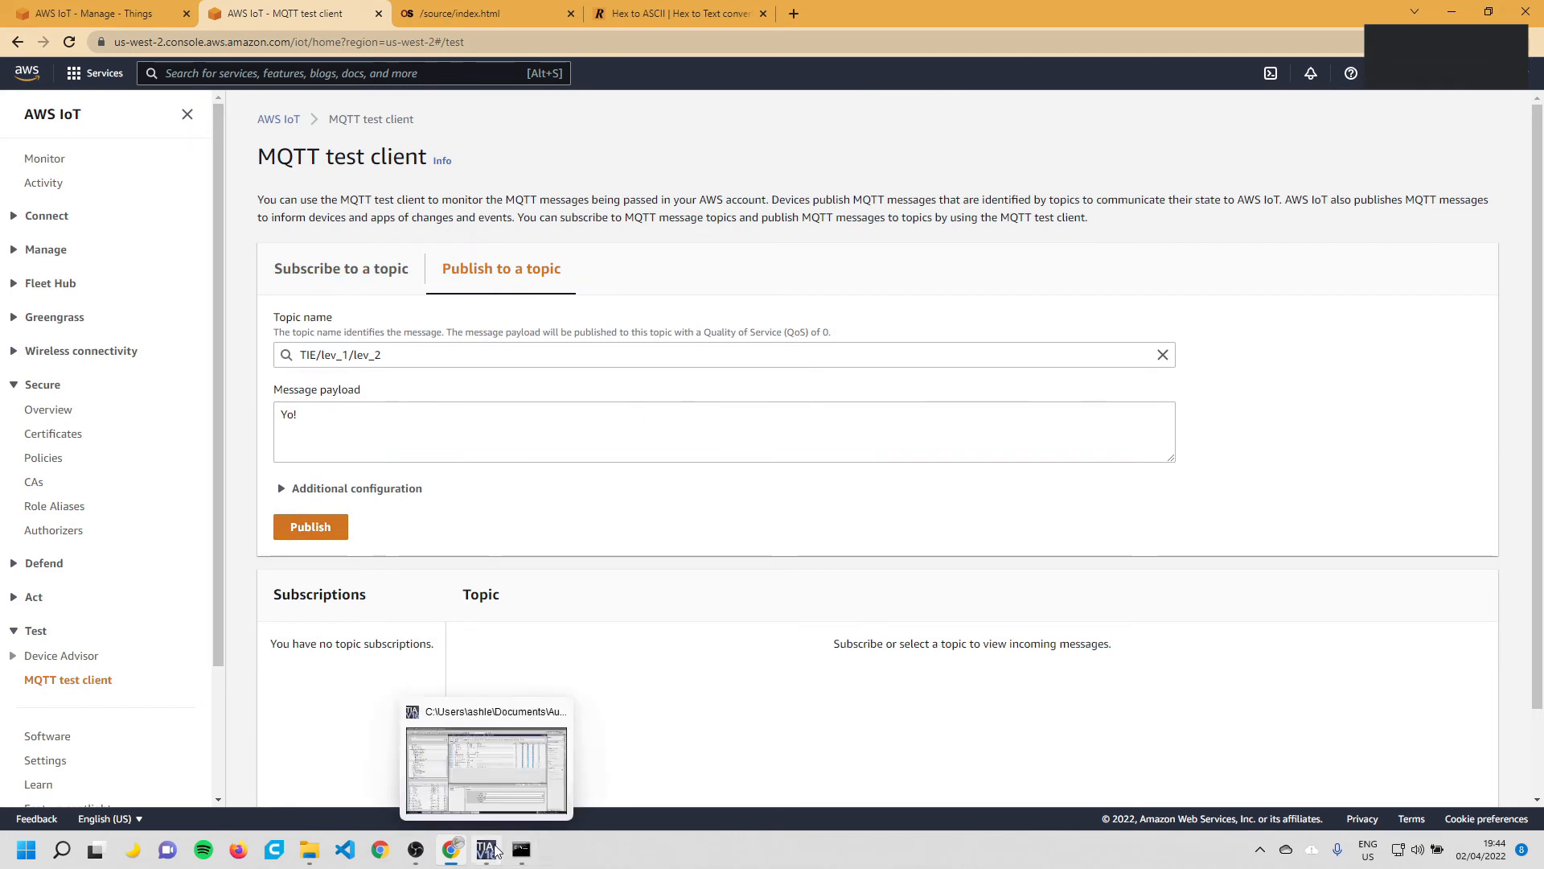
left_click(493, 850)
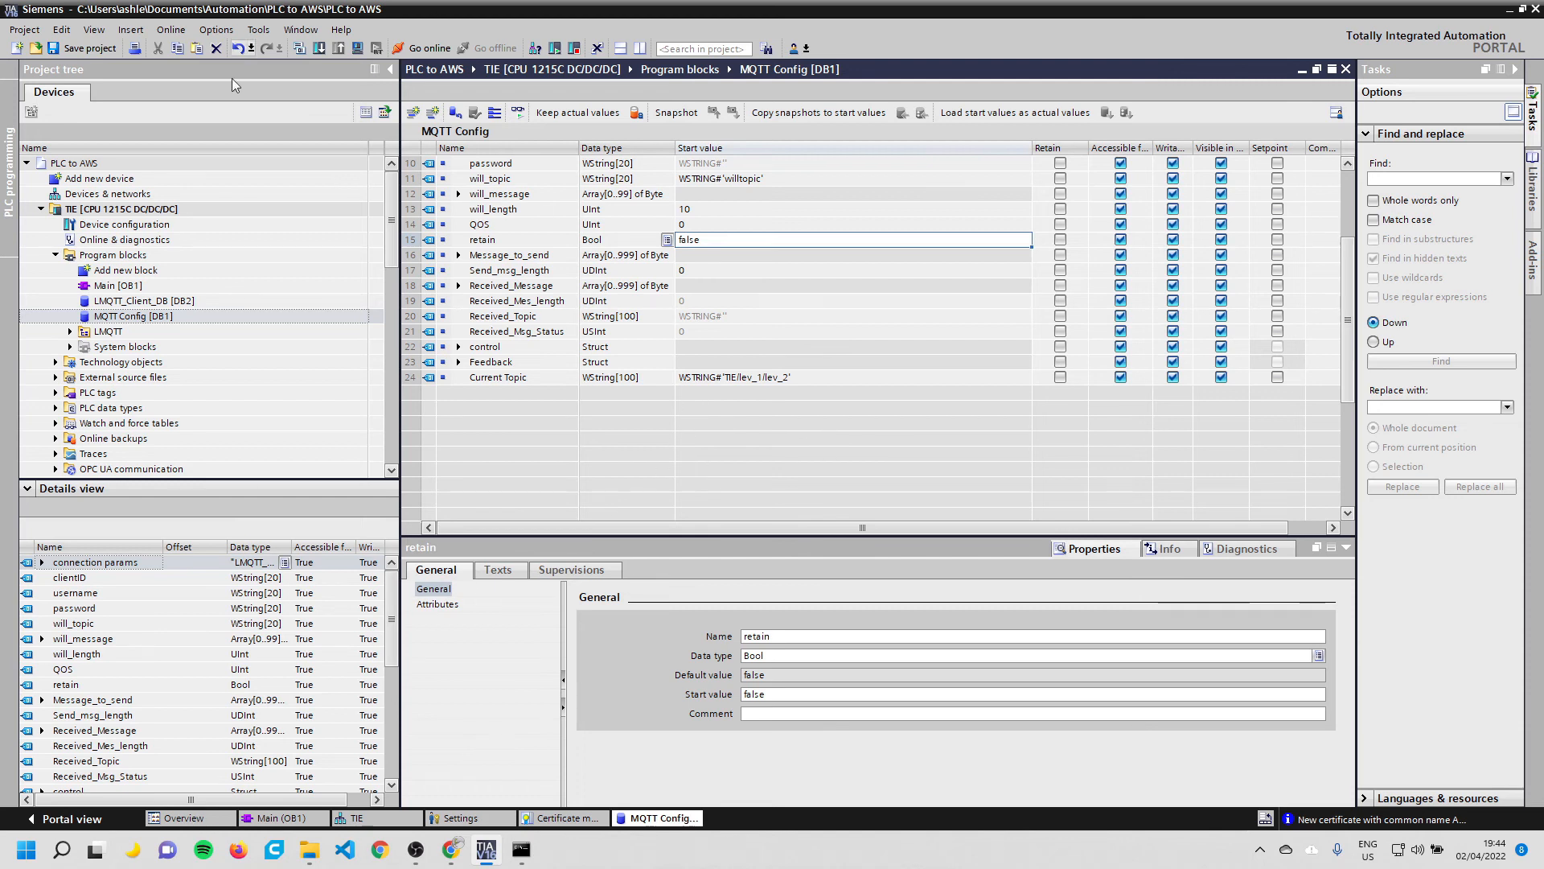
right_click(73, 209)
mouse_move(161, 418)
left_click(328, 423)
left_click(964, 579)
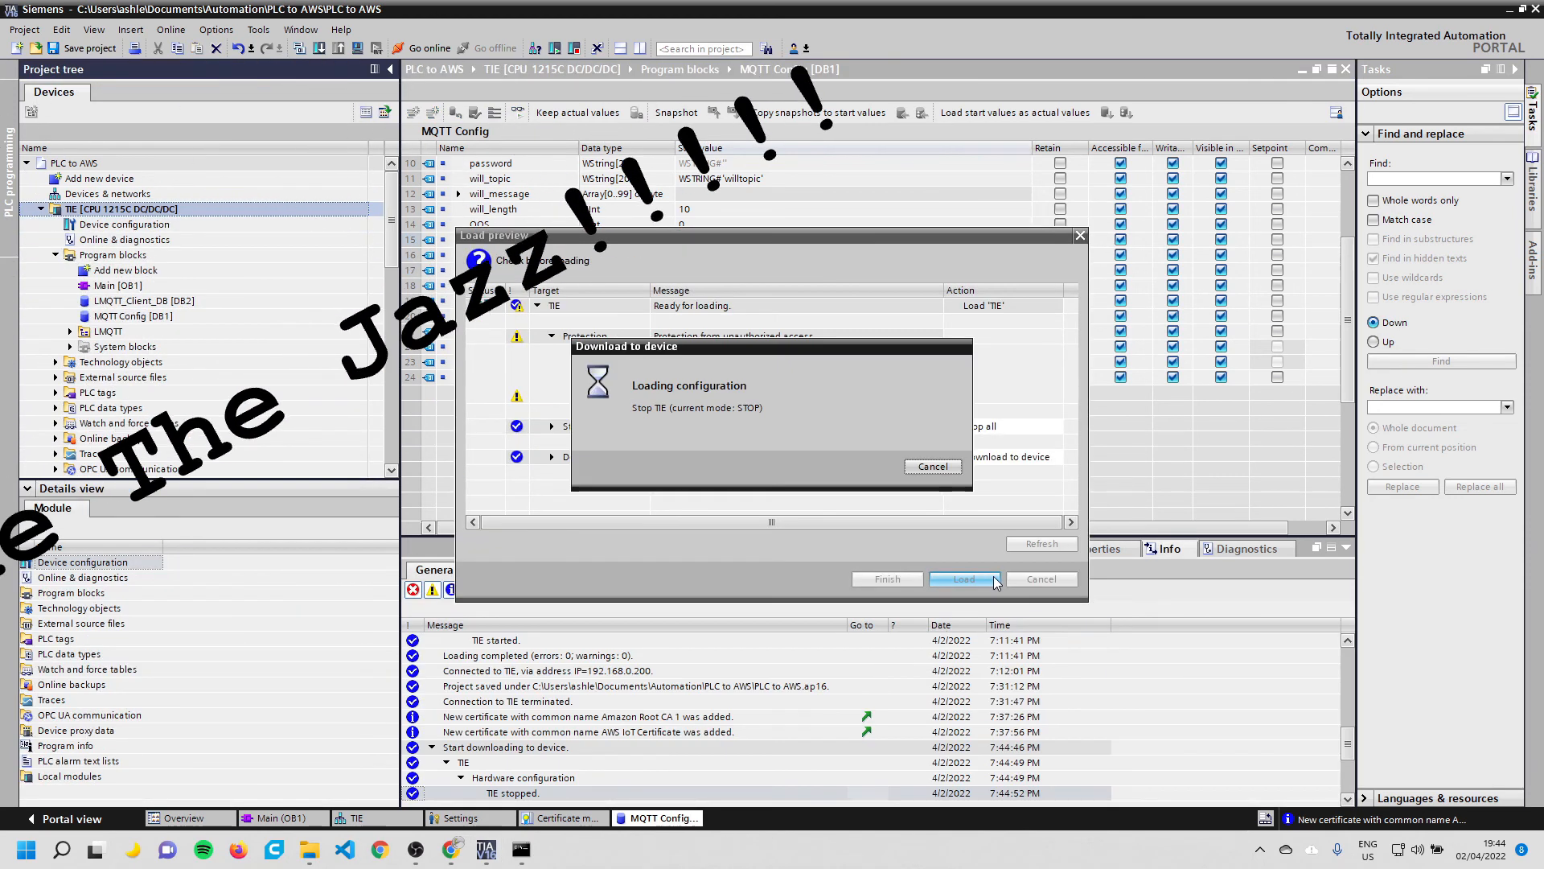
left_click(888, 579)
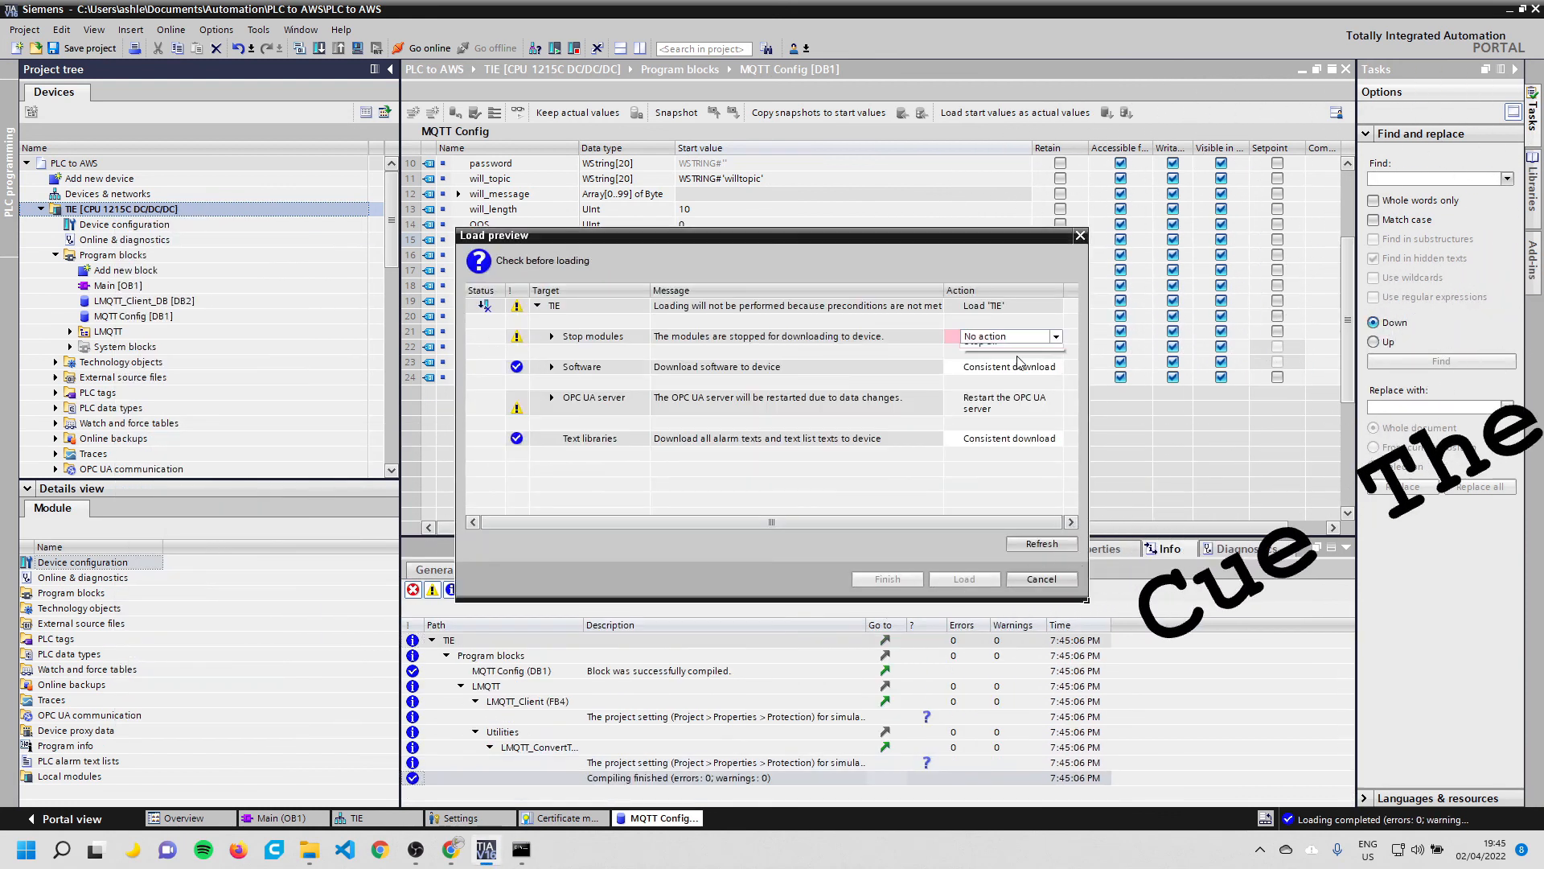
Download the software to the TIE PLC with the stop modules action set to Stop all, and finish the load
left_click(1022, 336)
left_click(985, 362)
left_click(951, 581)
left_click(912, 579)
Go online with the PLC and monitor Main [OB1], checking the Connect Switch rung and the LMQTT_Client block's feedback status
left_click(427, 49)
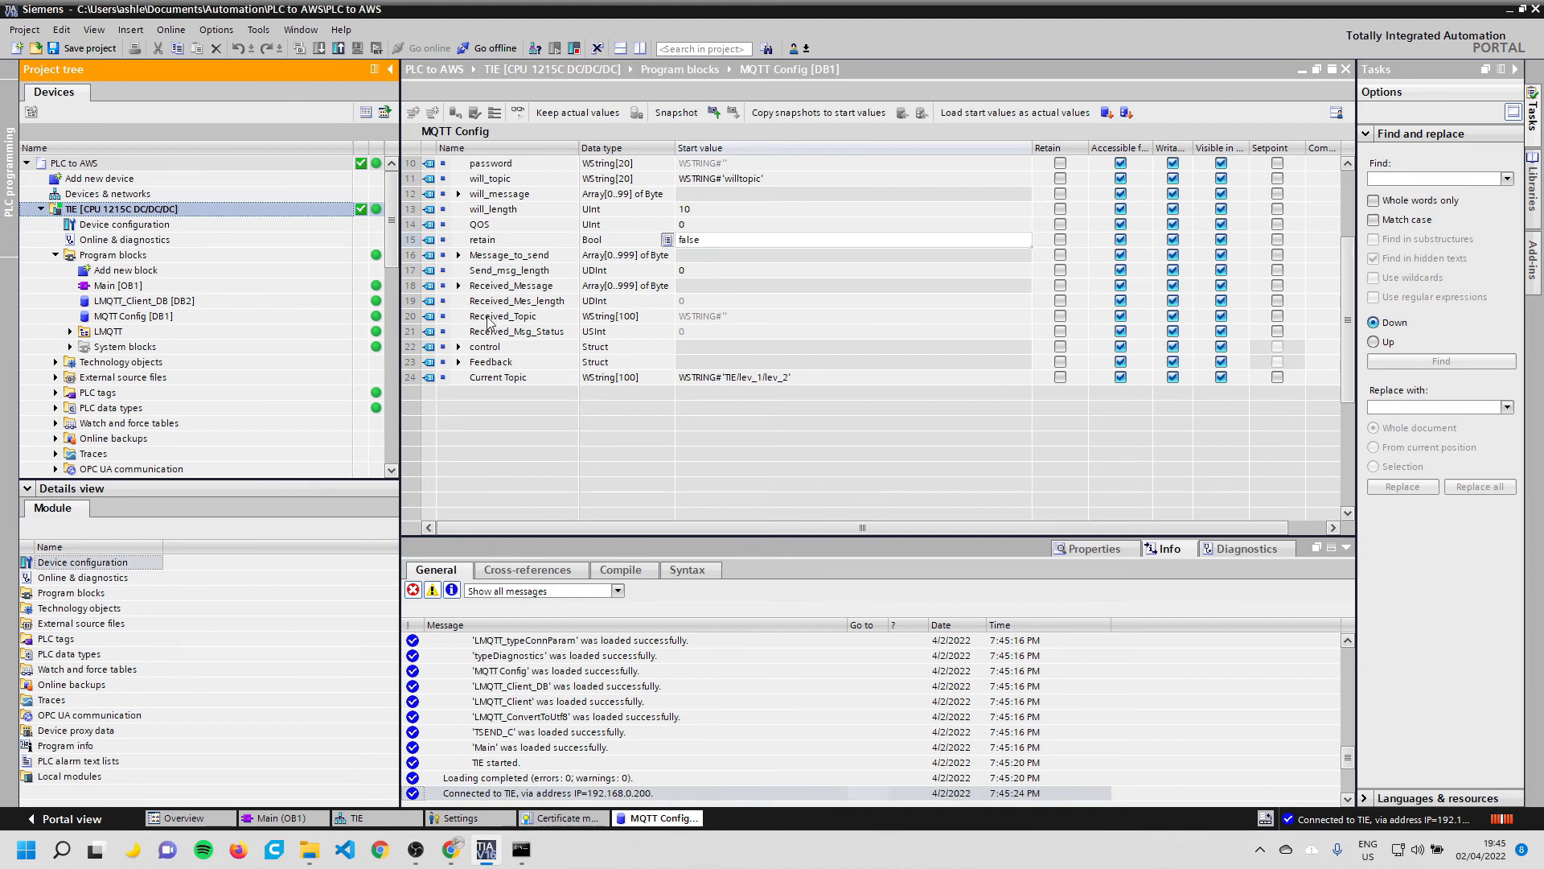
left_click(281, 821)
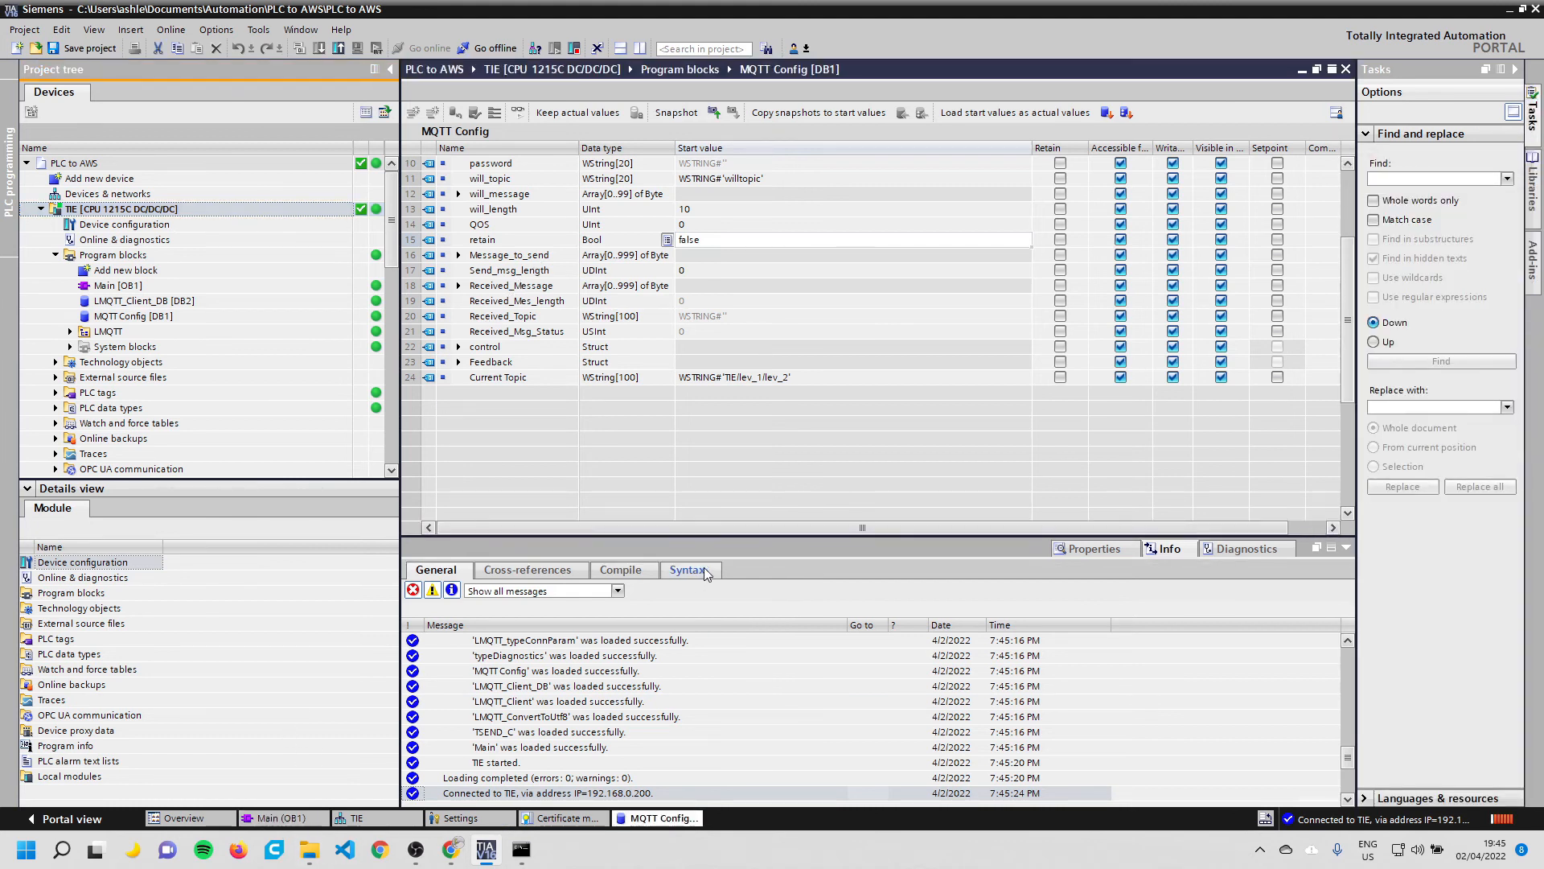
left_click(302, 824)
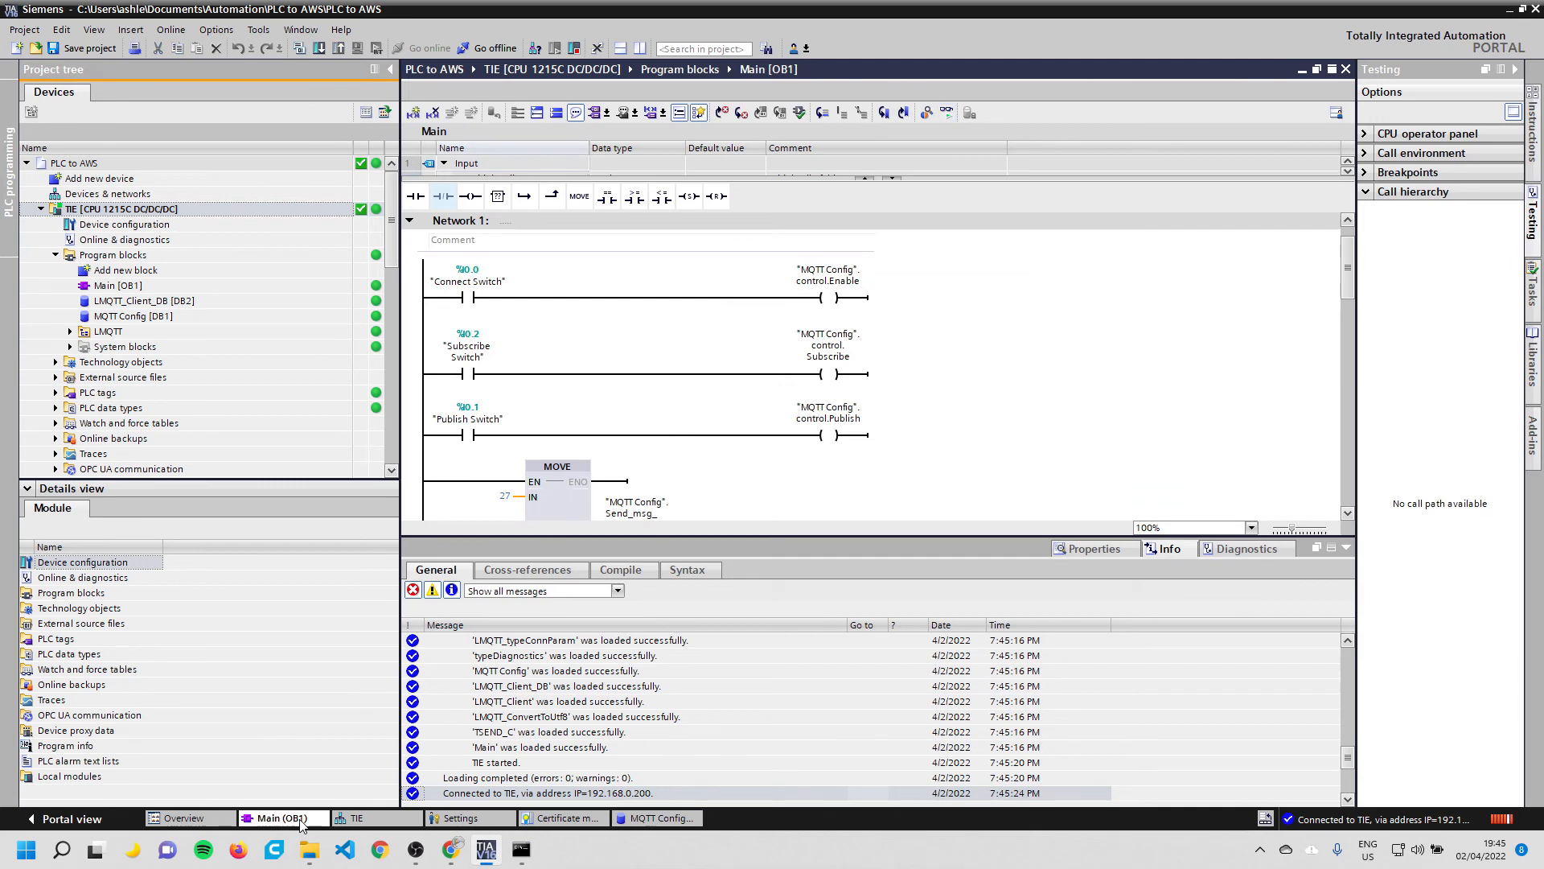
left_click(947, 113)
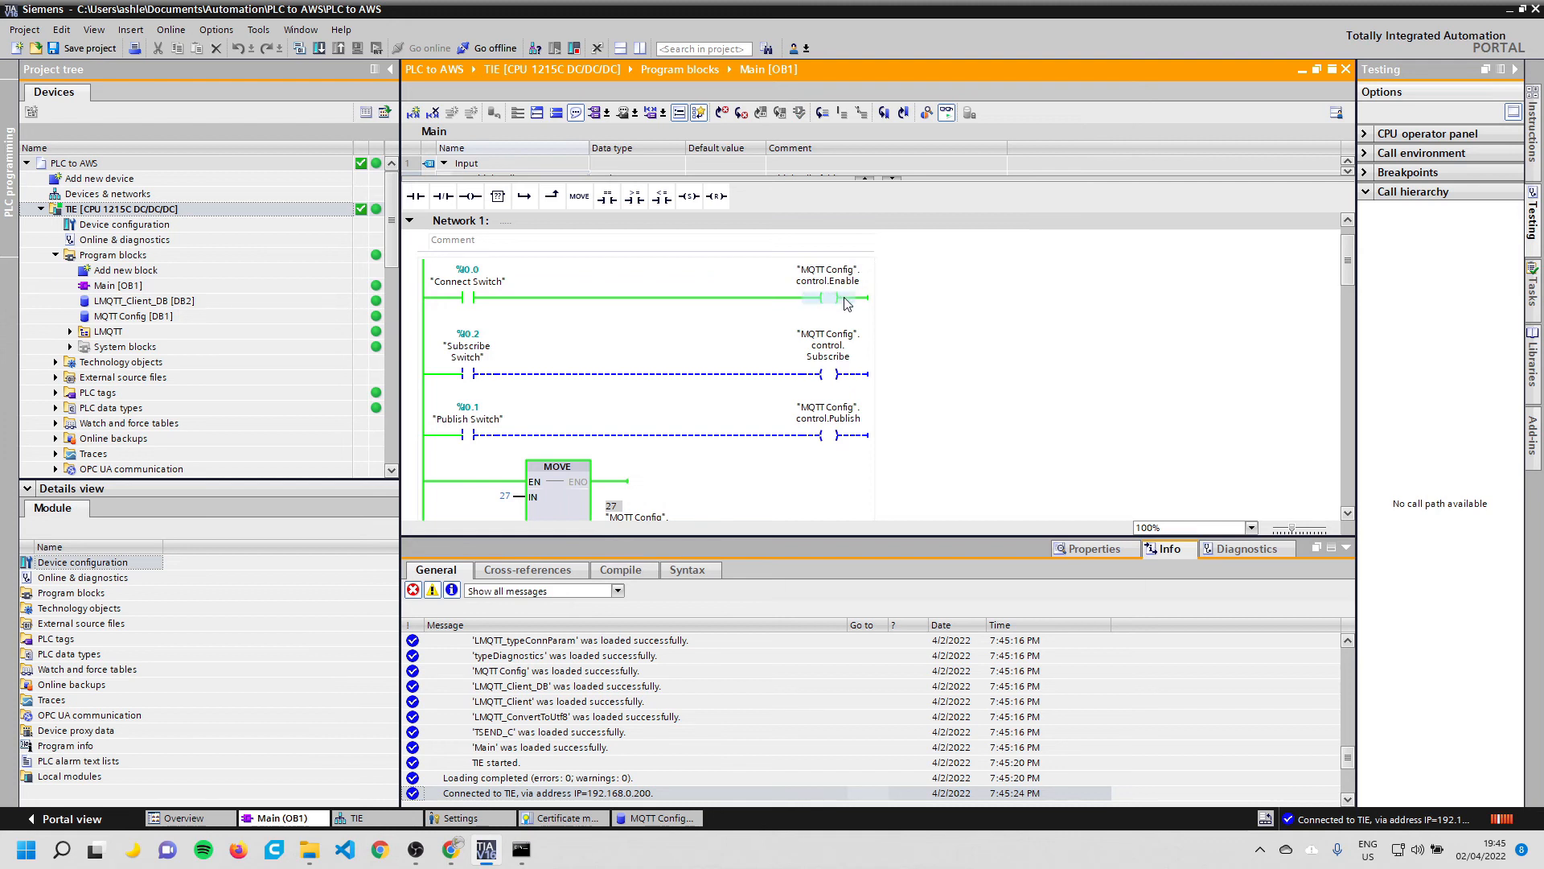
scroll(849, 302, "down", 10)
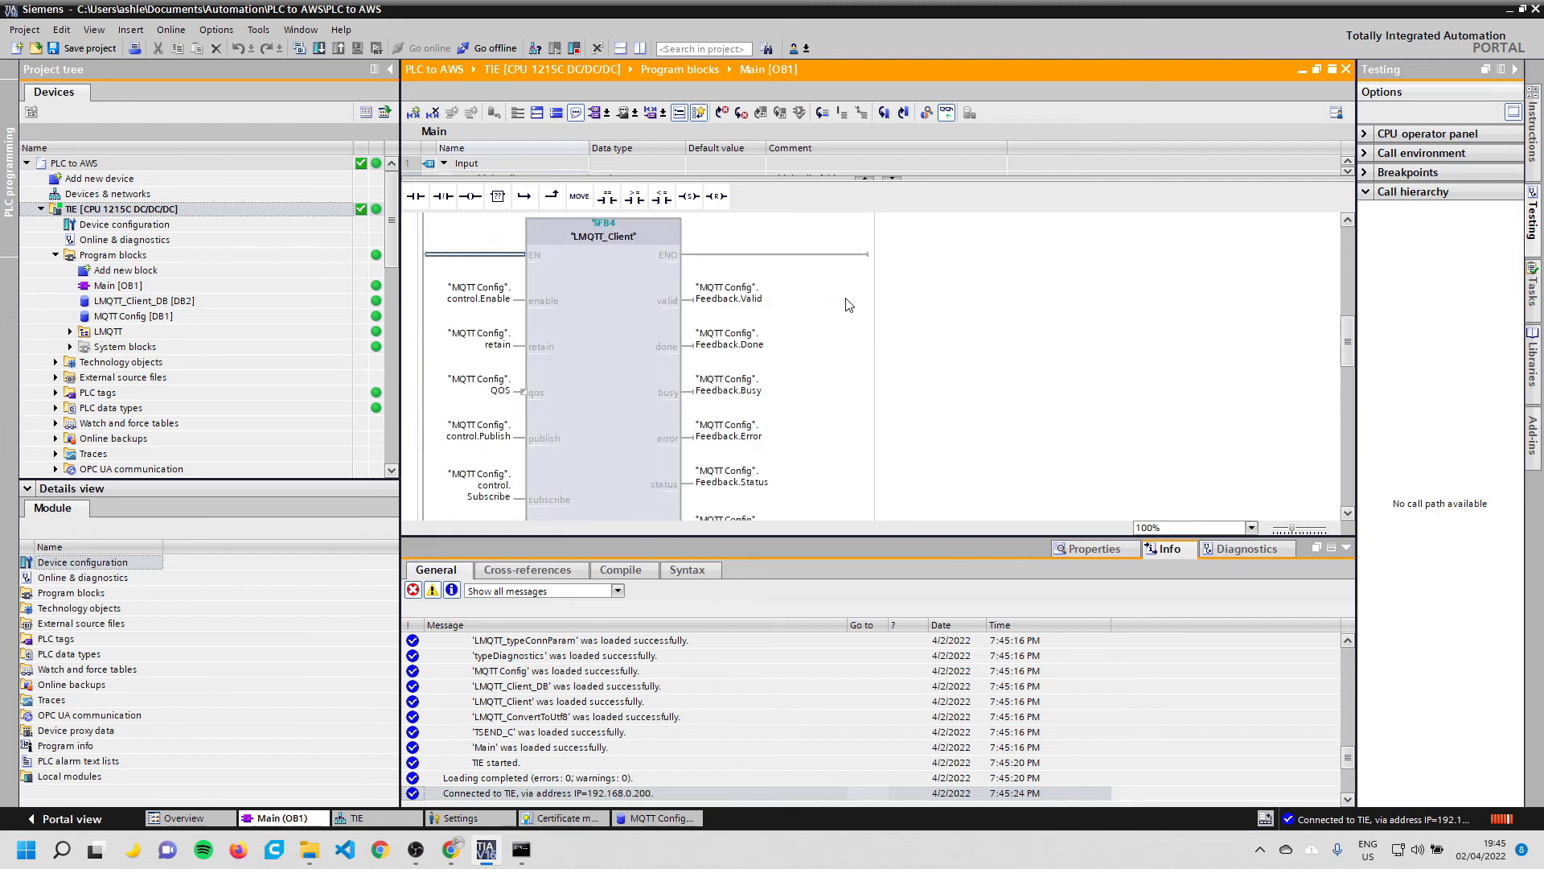
scroll(850, 304, "down", 3)
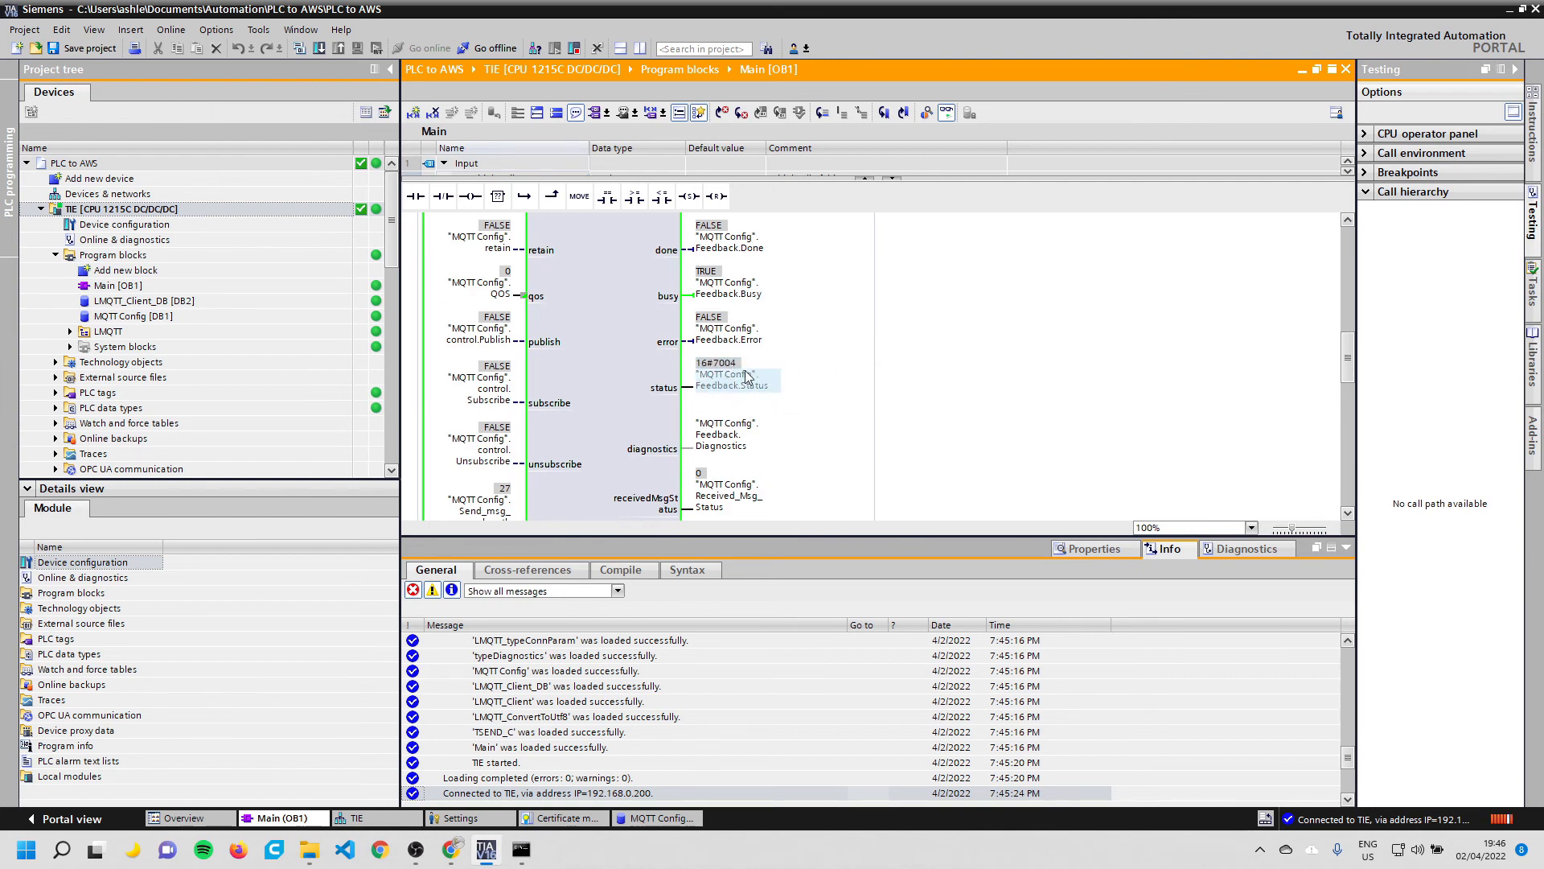
scroll(824, 394, "up", 12)
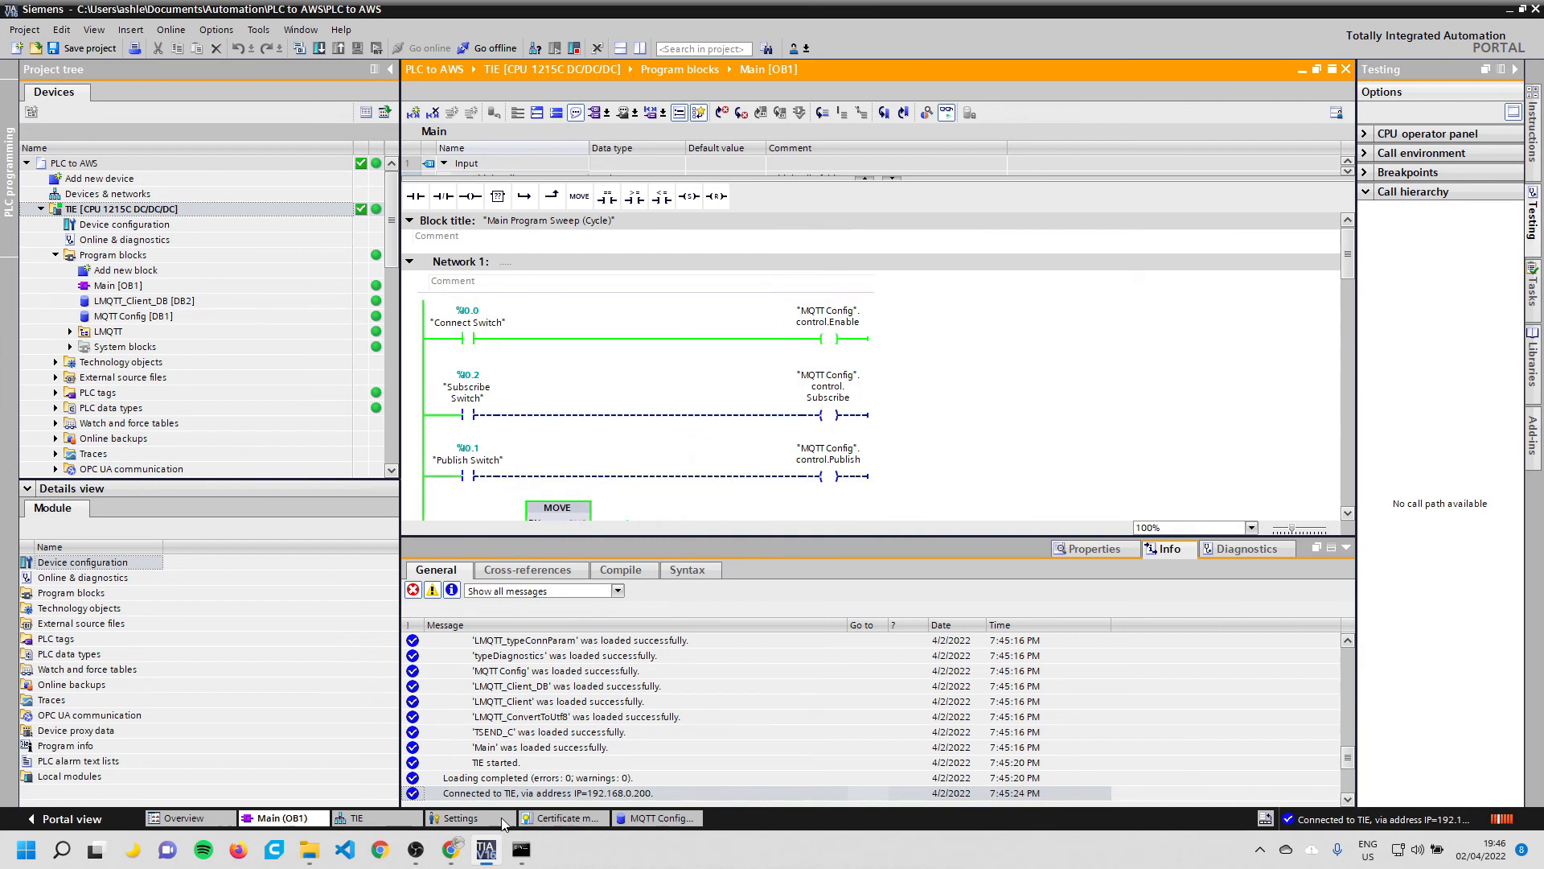
Return to the MQTT Config data block and turn on monitoring of its live values
left_click(684, 822)
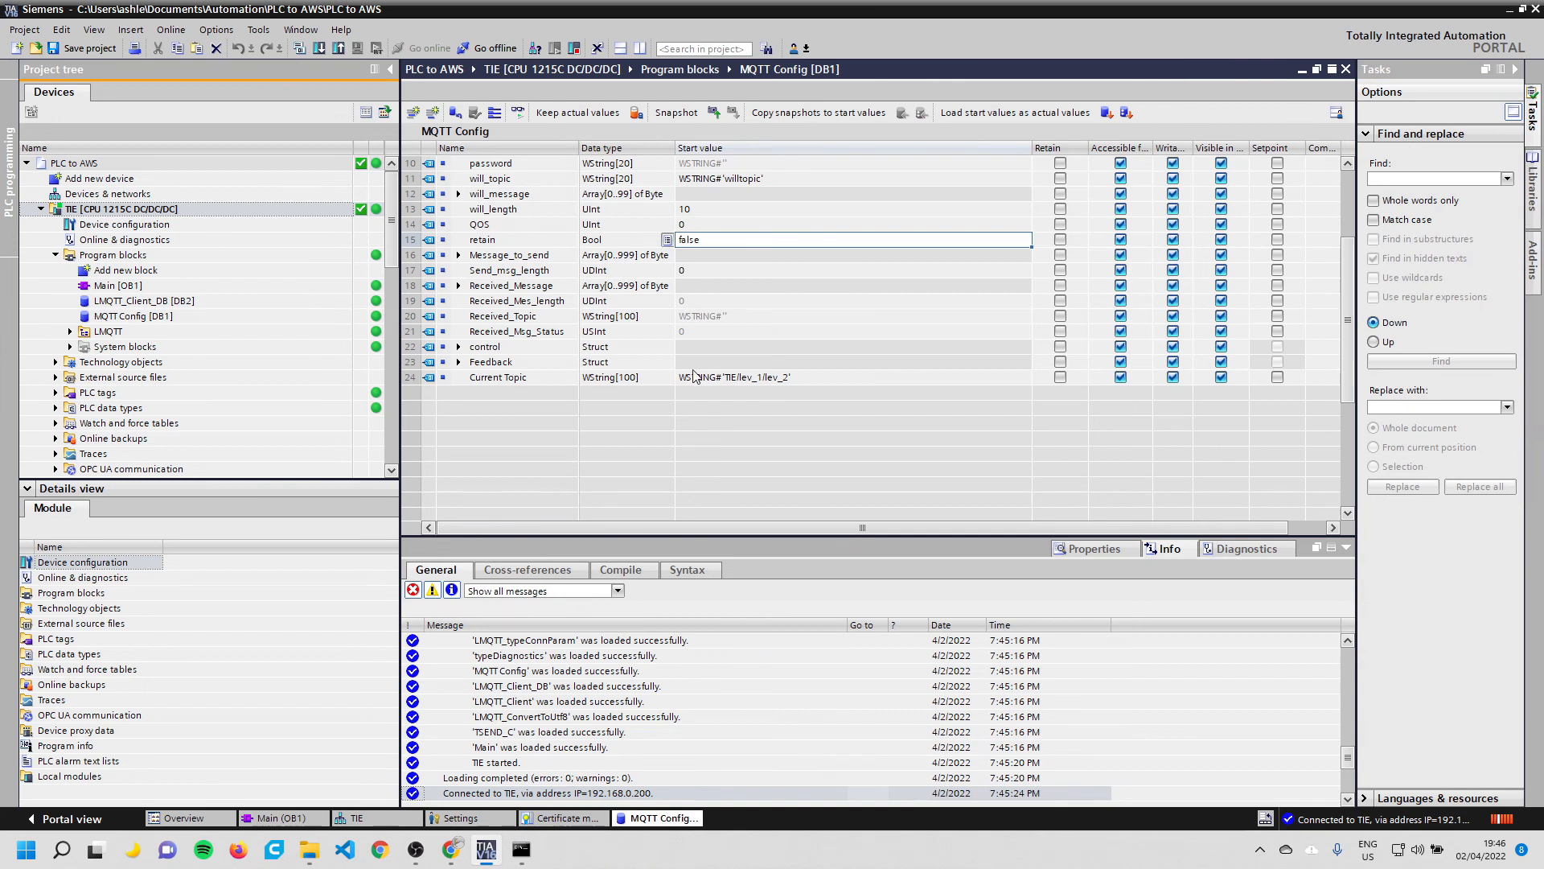
left_click(519, 113)
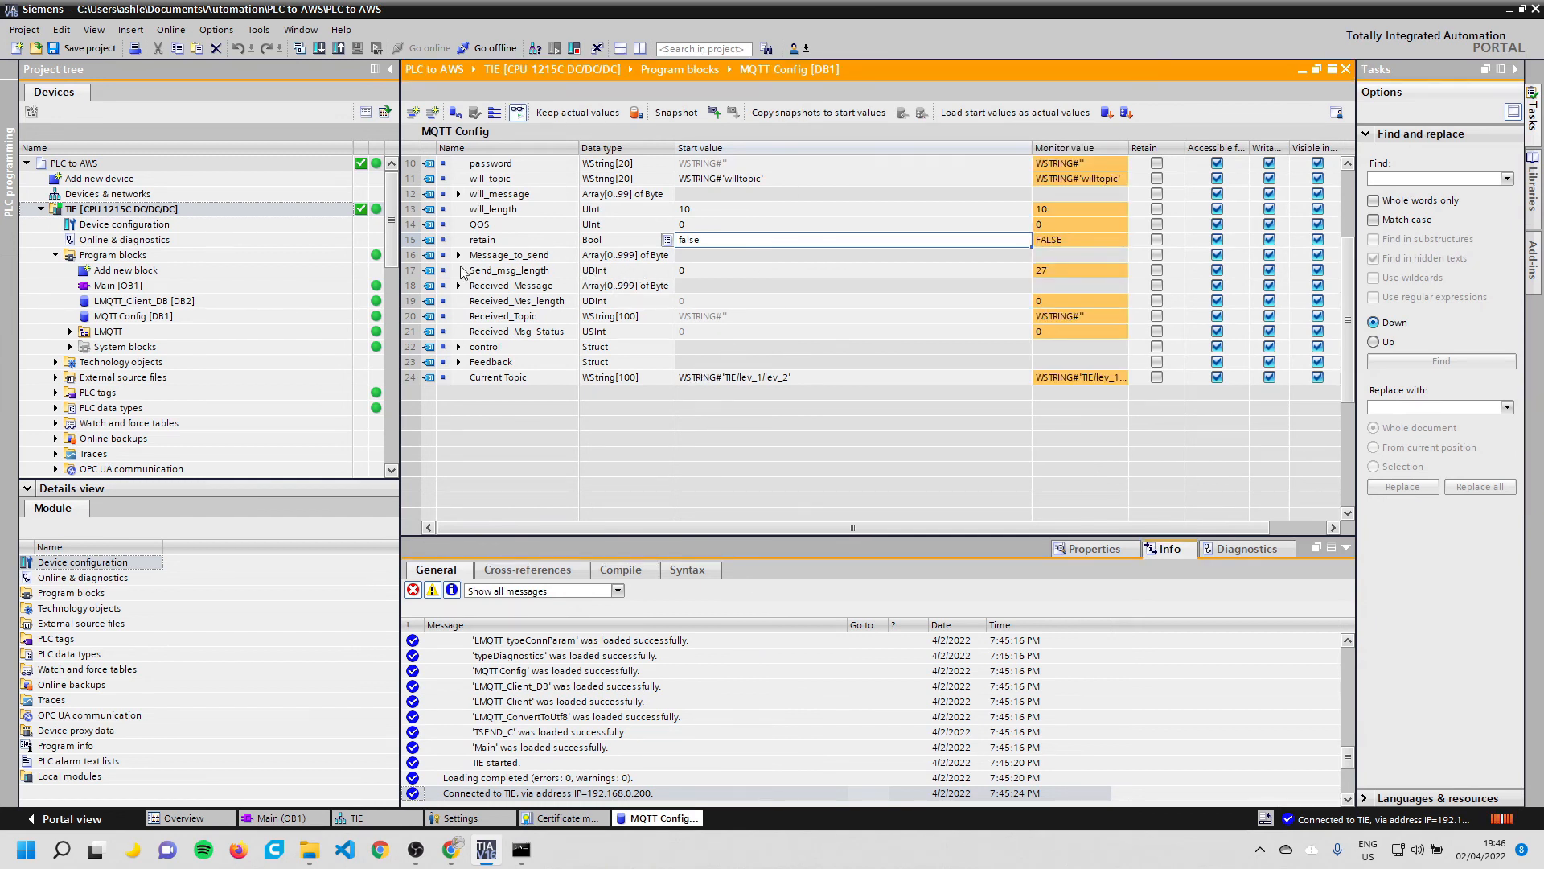
Expand the Received_Message array in MQTT Config, and publish the payload "Yo!" to TIE/lev_1/lev_2 from the AWS MQTT test client in the browser
left_click(459, 286)
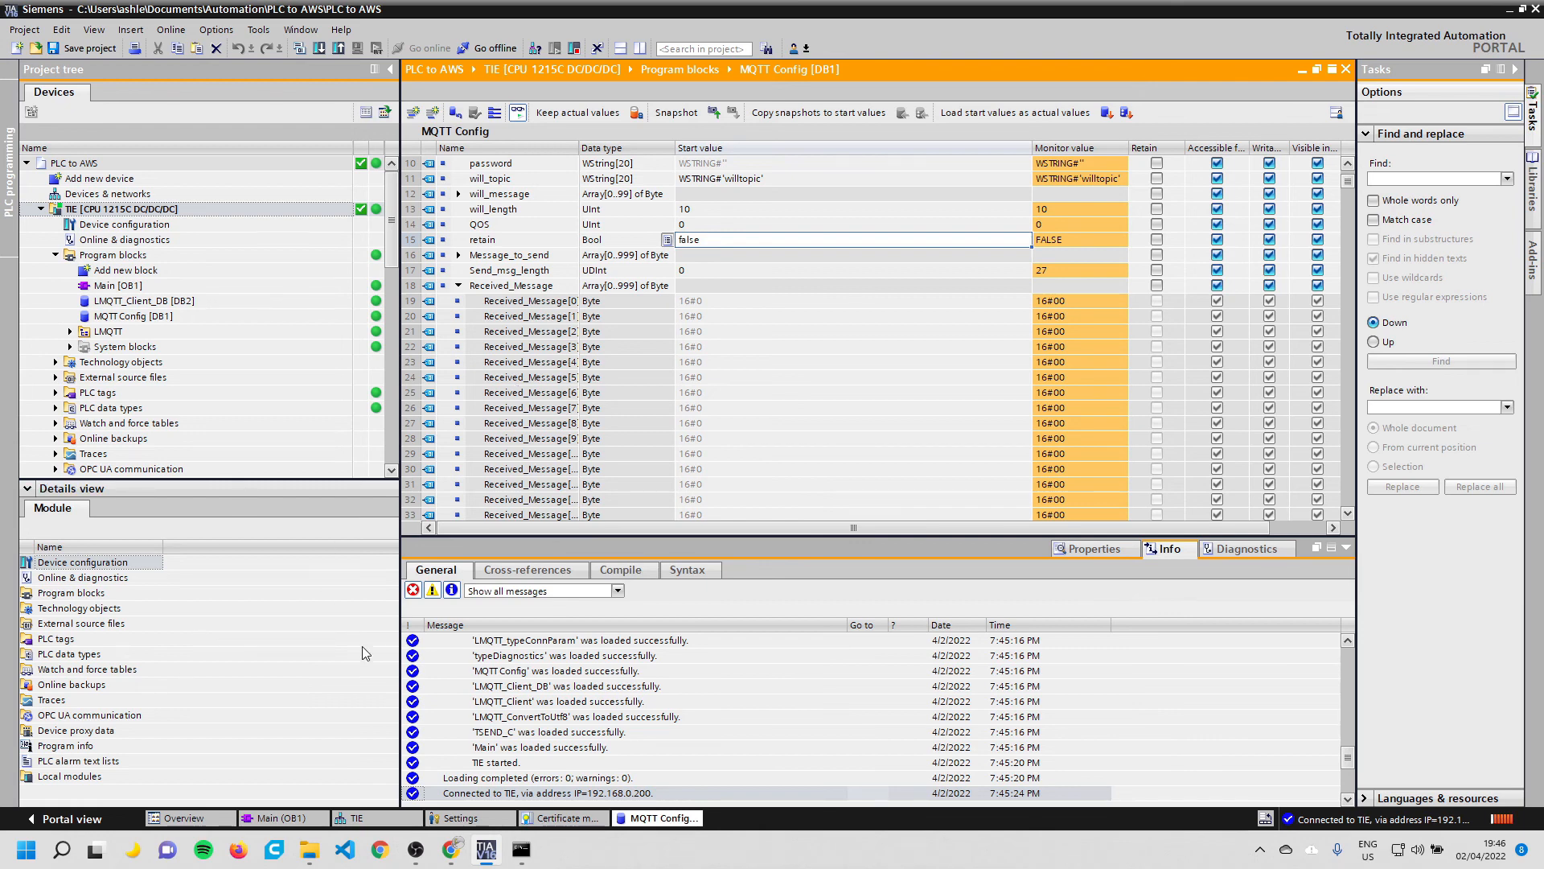
left_click(453, 854)
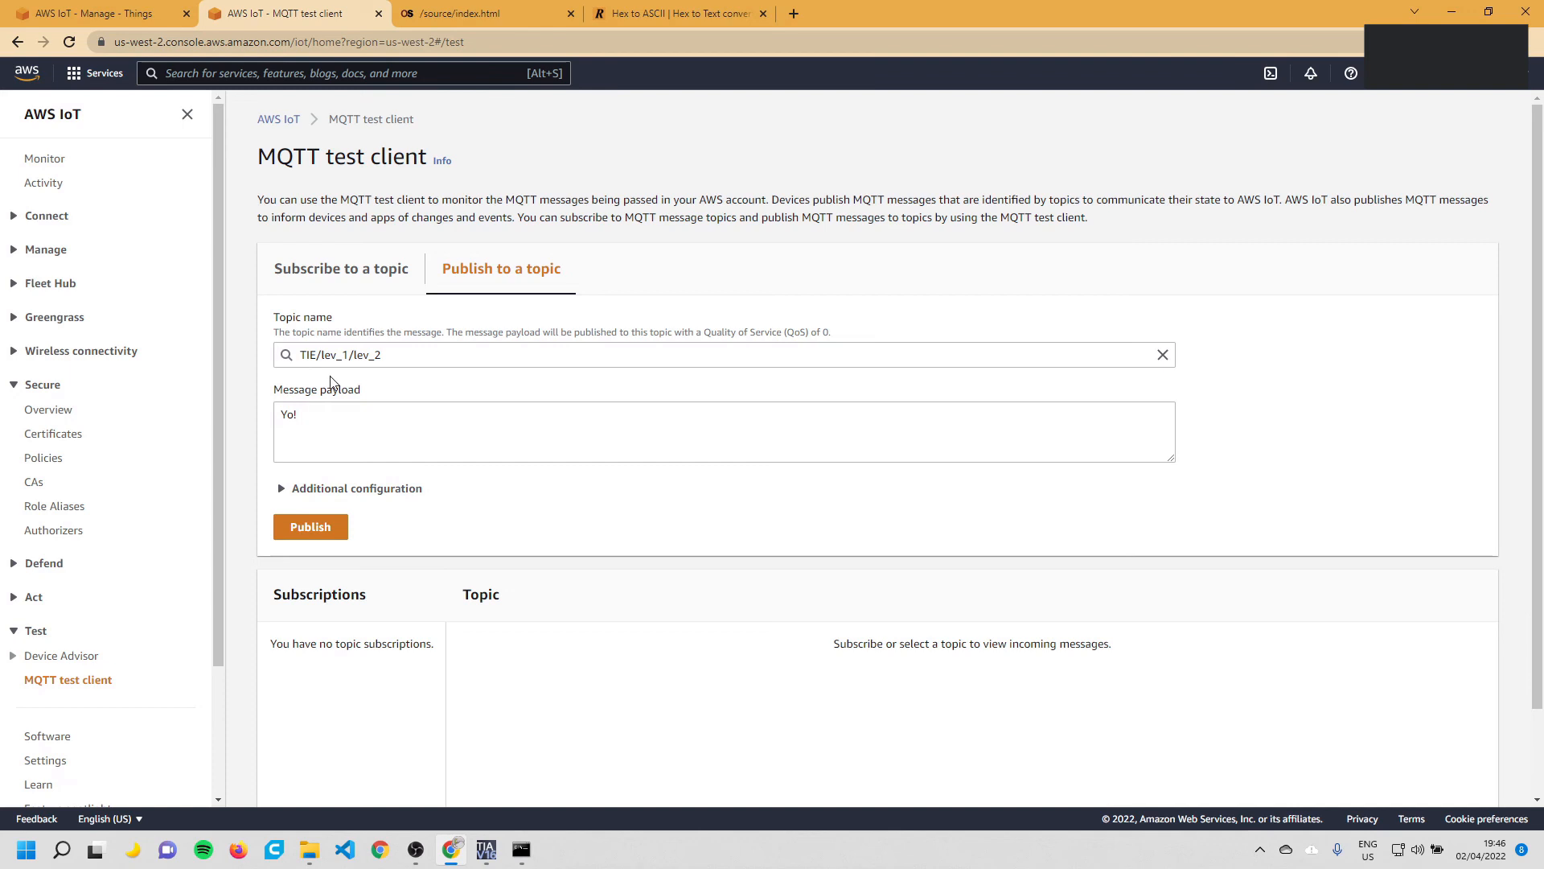
left_click(355, 433)
key("ctrl+a")
left_click(457, 536)
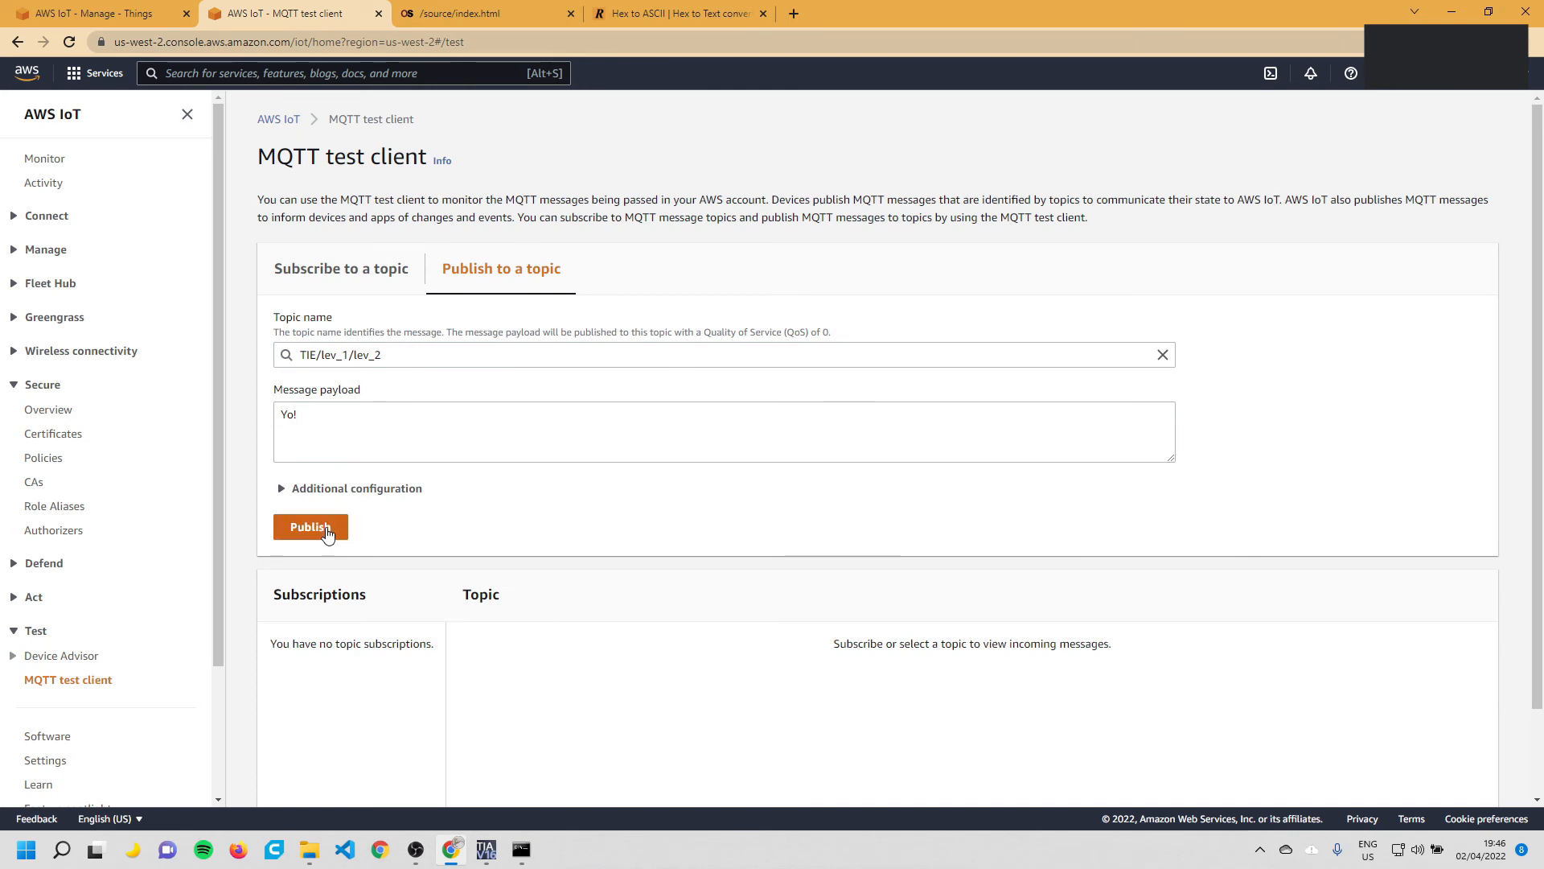
Check the received message bytes in TIA Portal, and convert 59 6f 21 to text with the RapidTables hex to ASCII converter in the browser
left_click(486, 848)
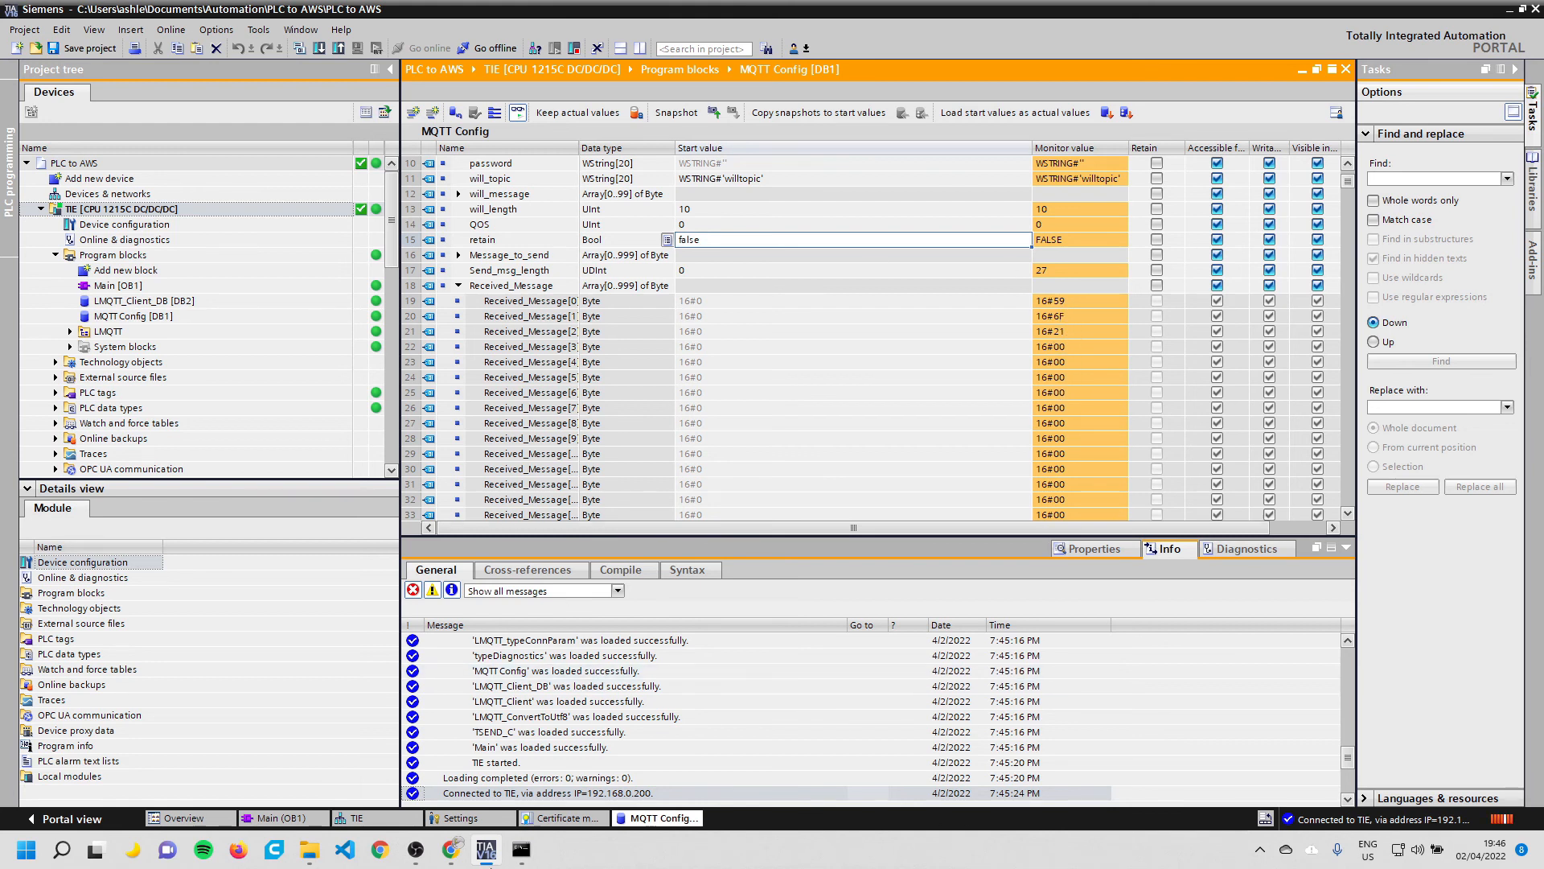
mouse_move(451, 865)
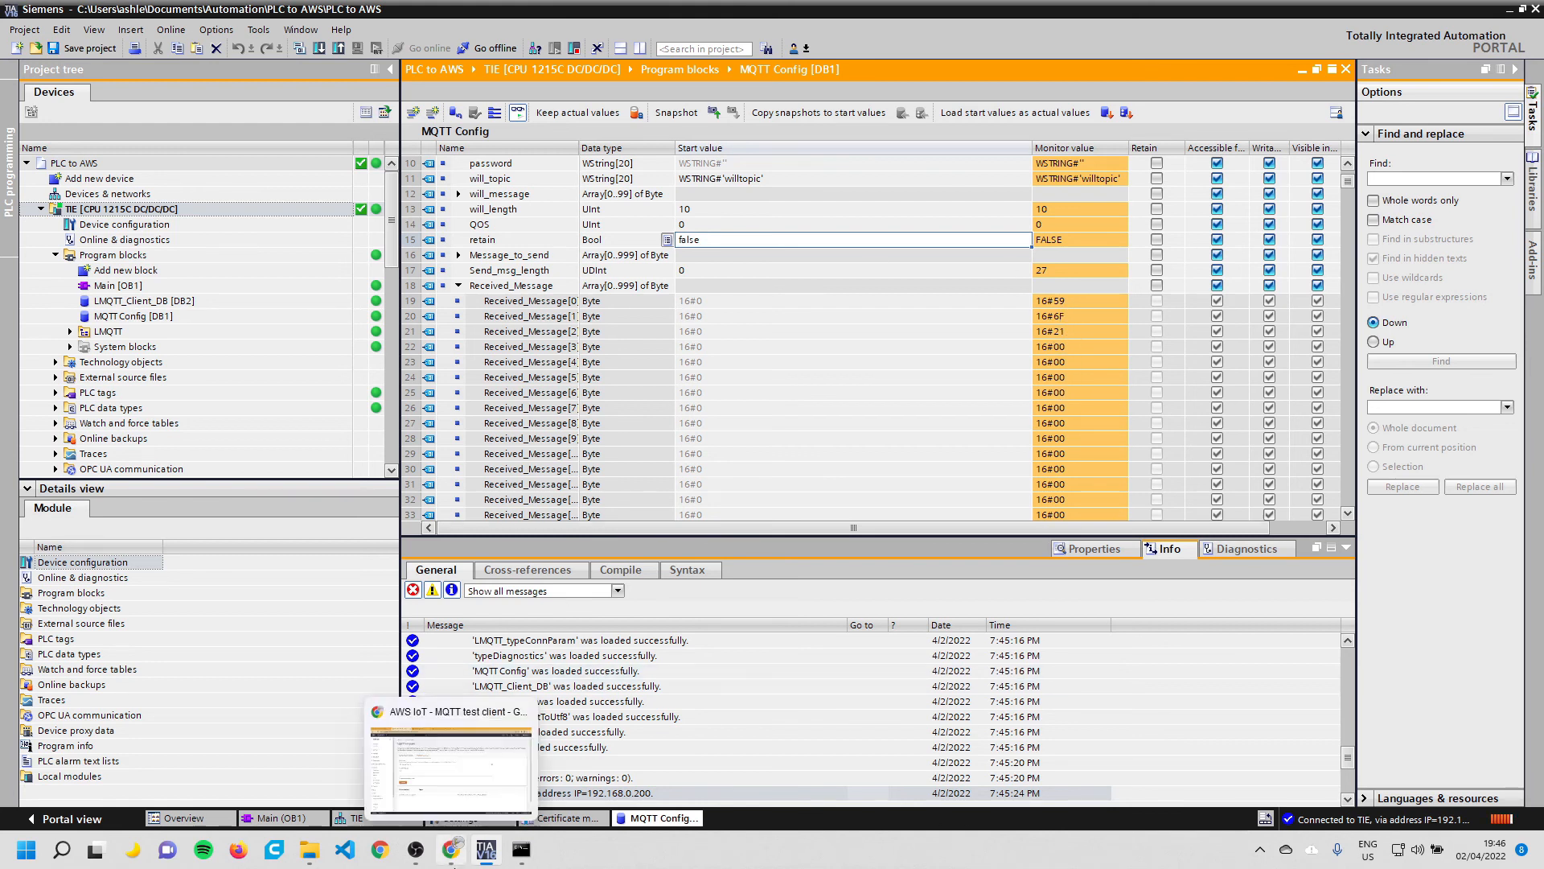
left_click(459, 857)
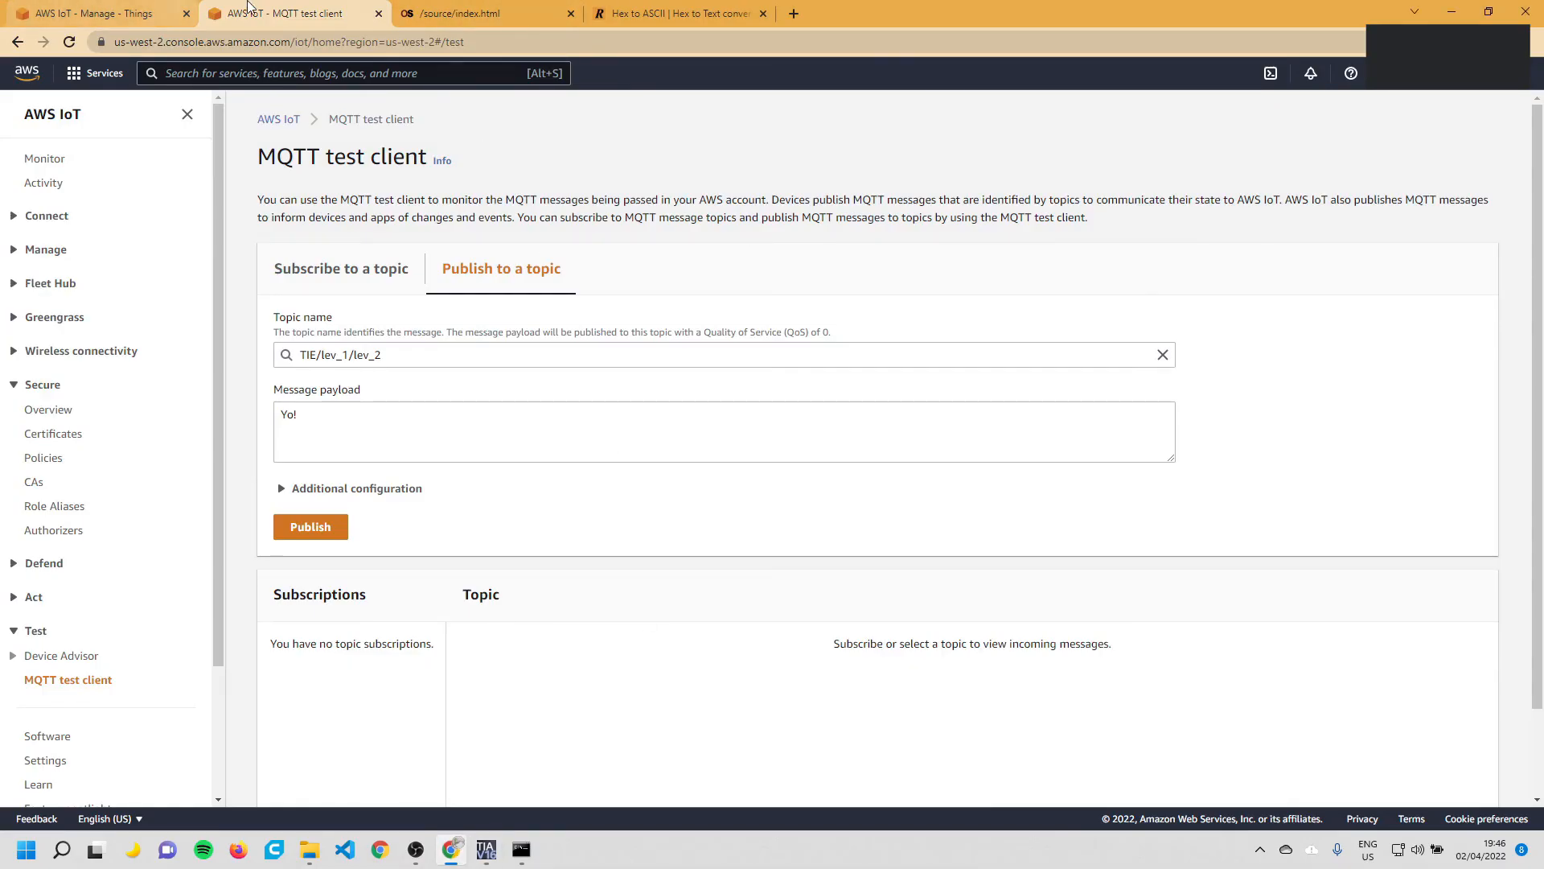
left_click(679, 13)
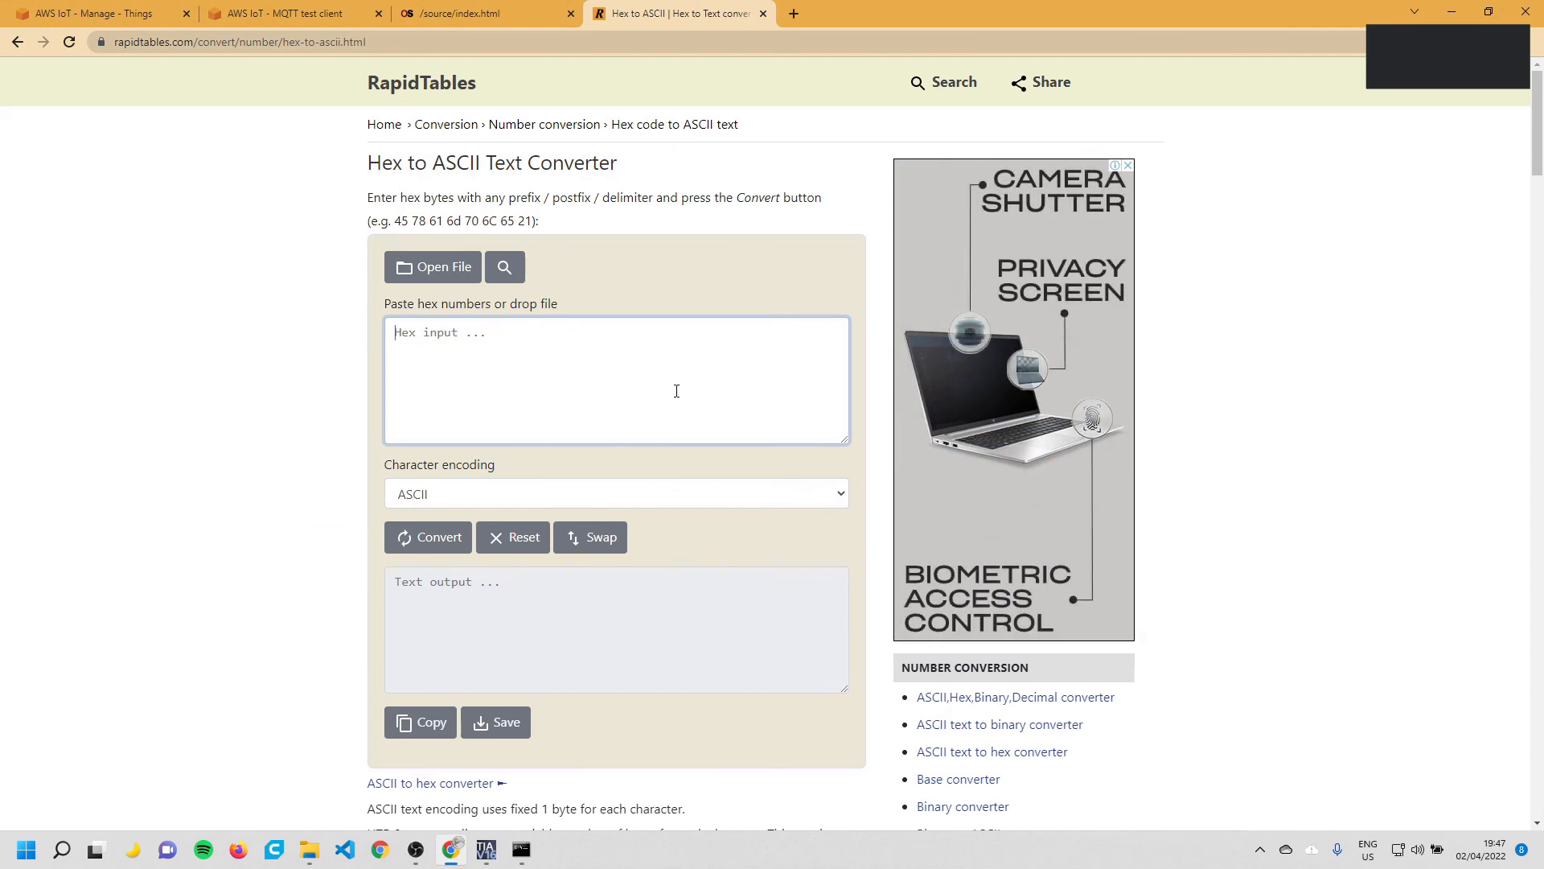
type("59 6f 21")
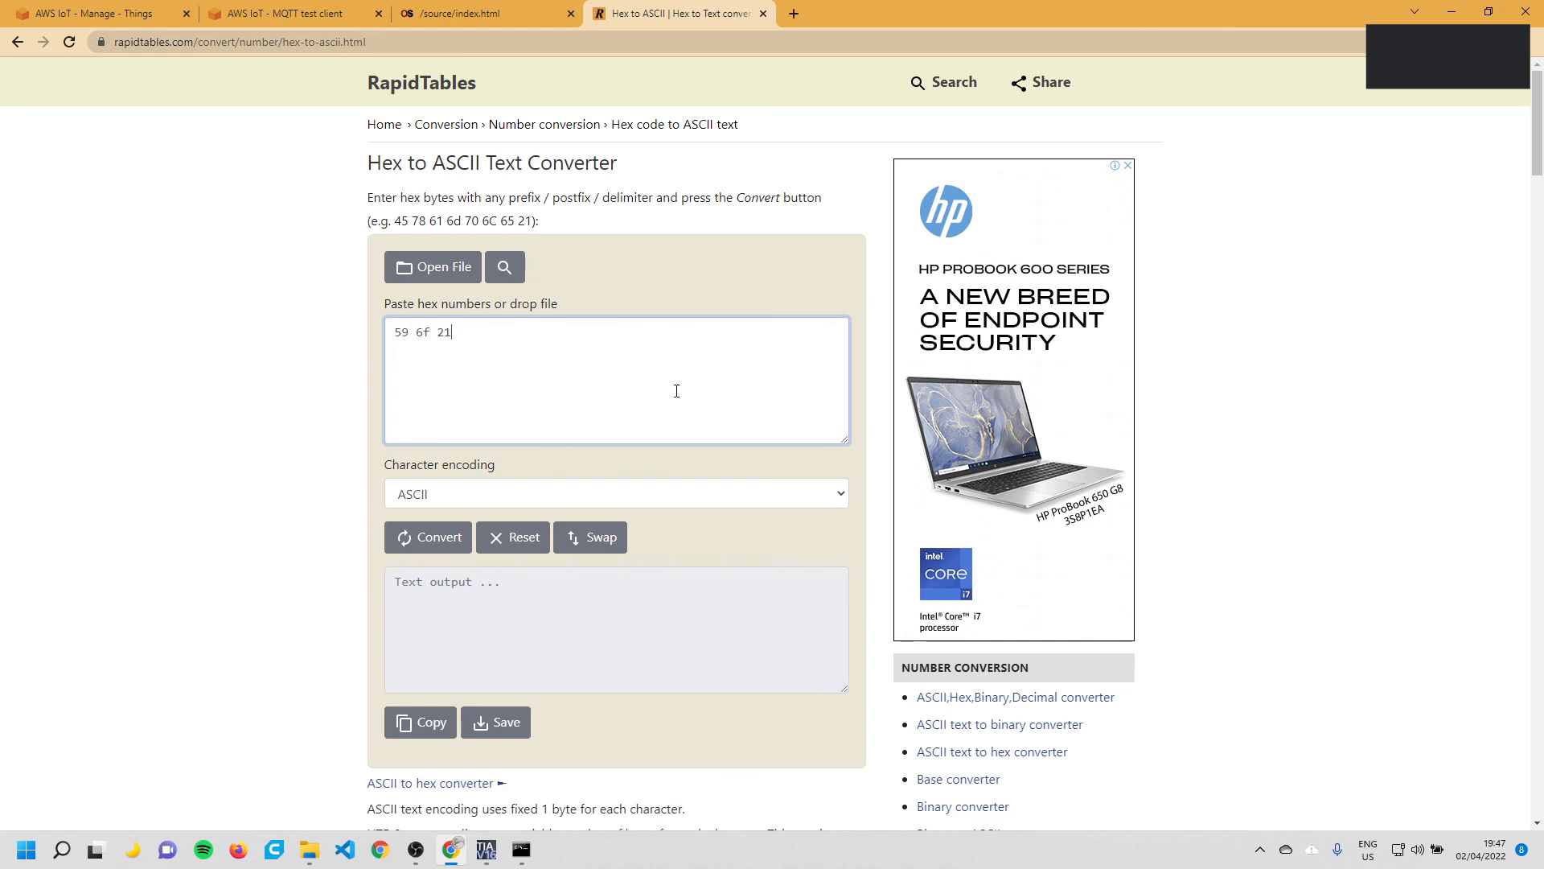
left_click(417, 538)
left_click_drag(455, 599, 359, 605)
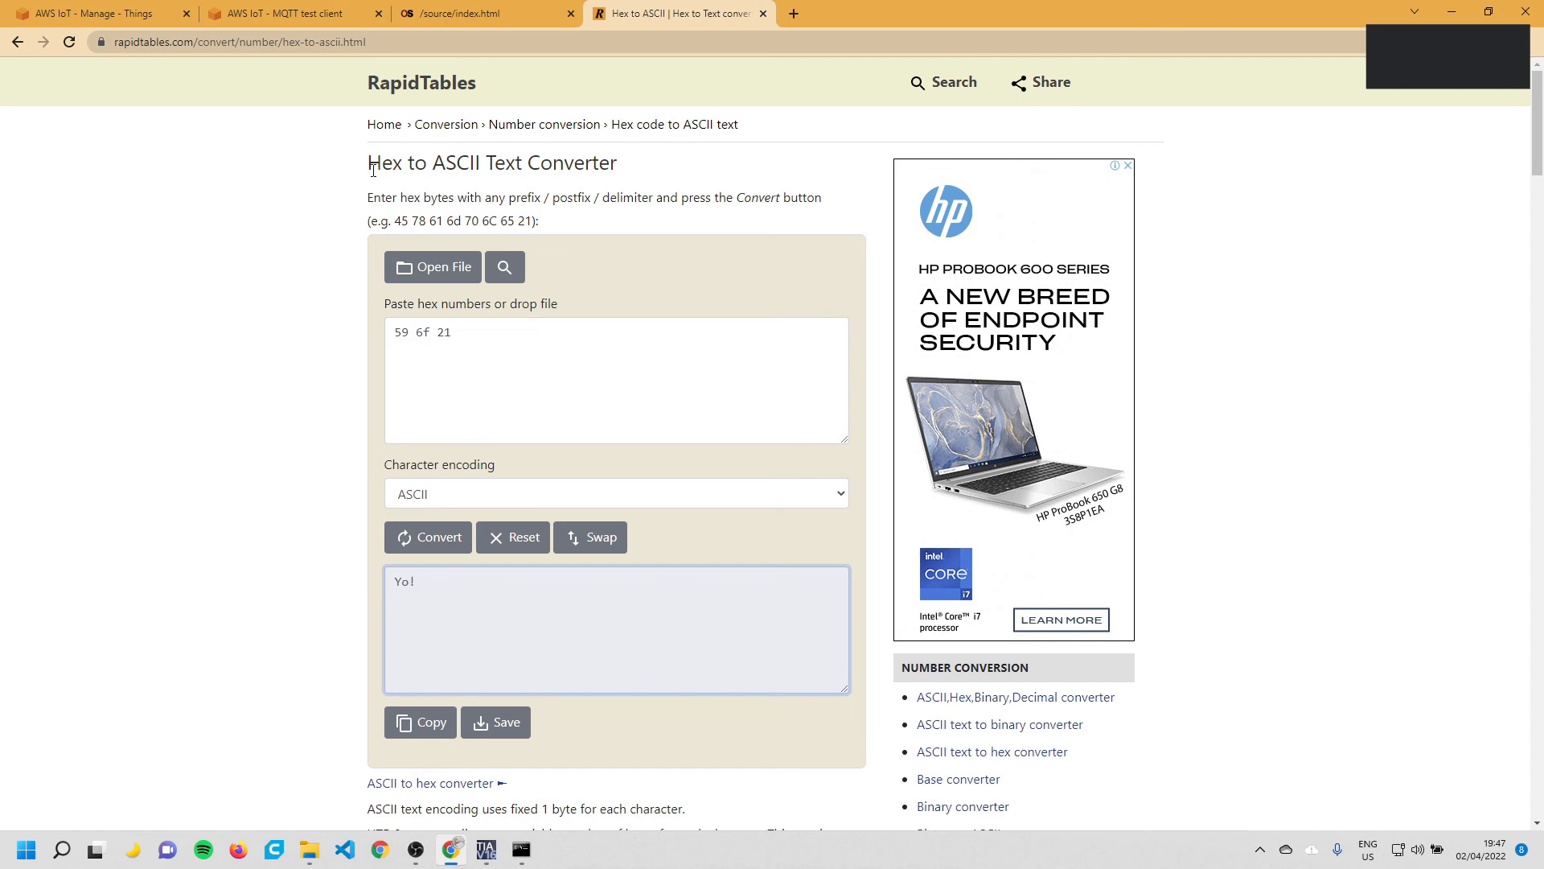
left_click(286, 13)
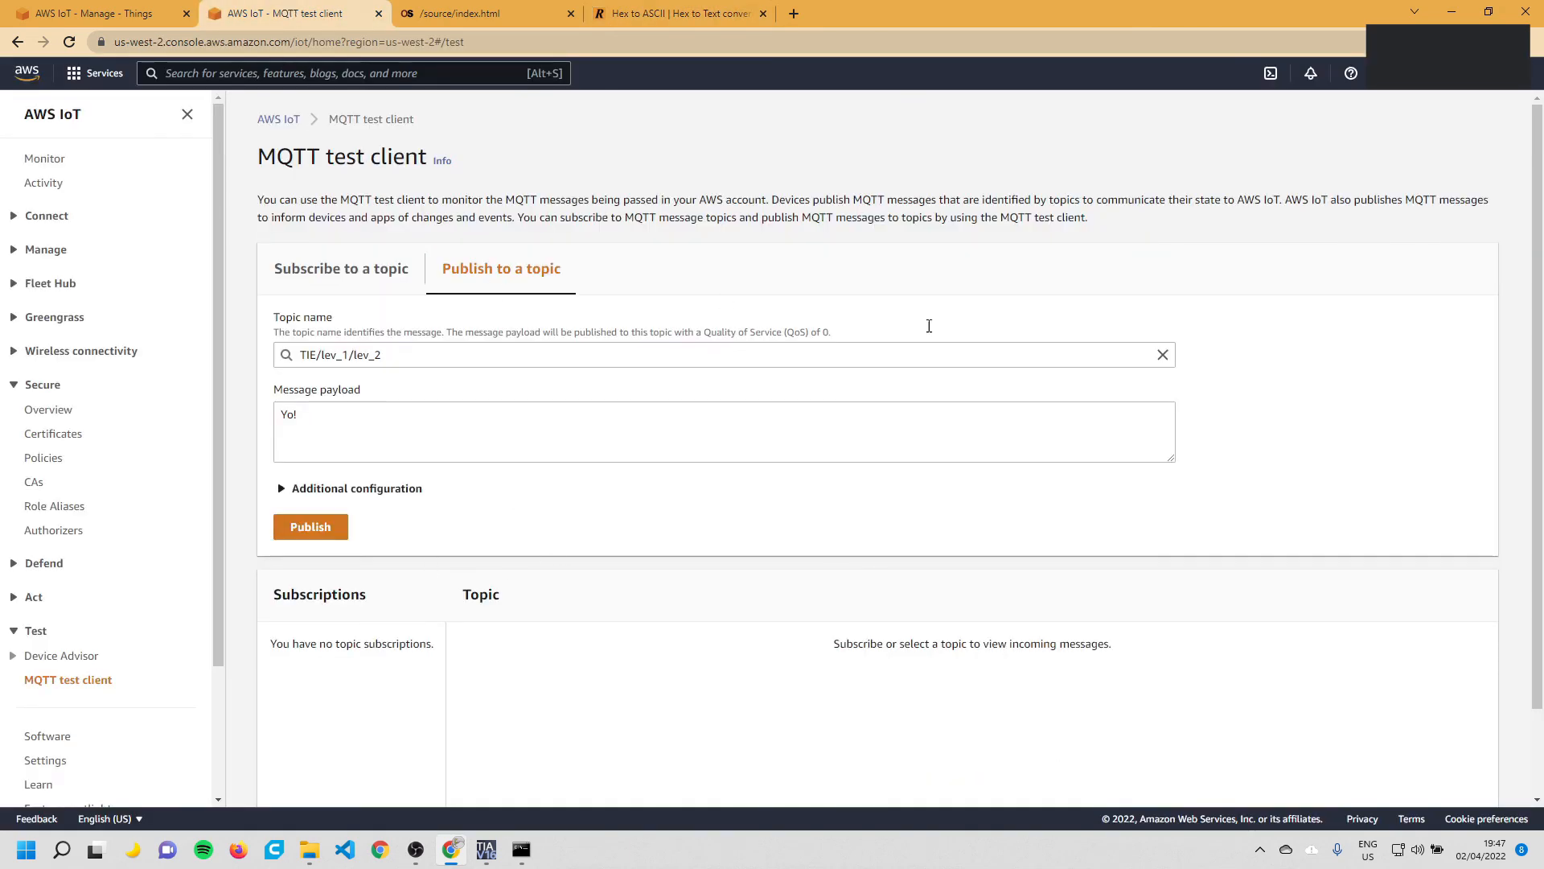
Switch to TIA Portal and clear the start values of Message_to_send[0] to Message_to_send[26] in the MQTT Config data block
left_click(486, 849)
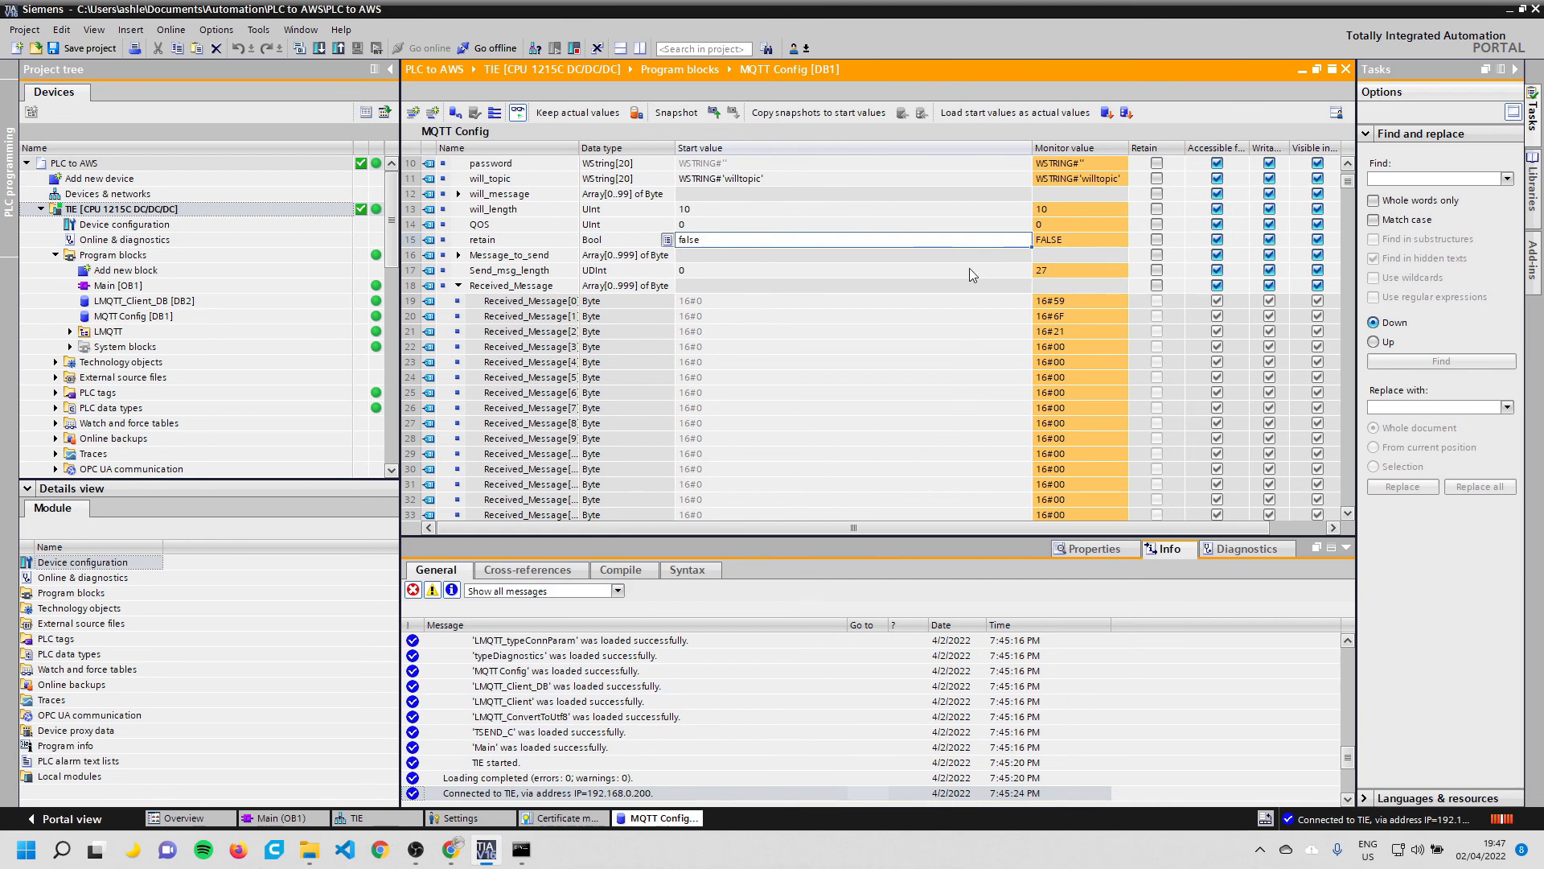
left_click(458, 286)
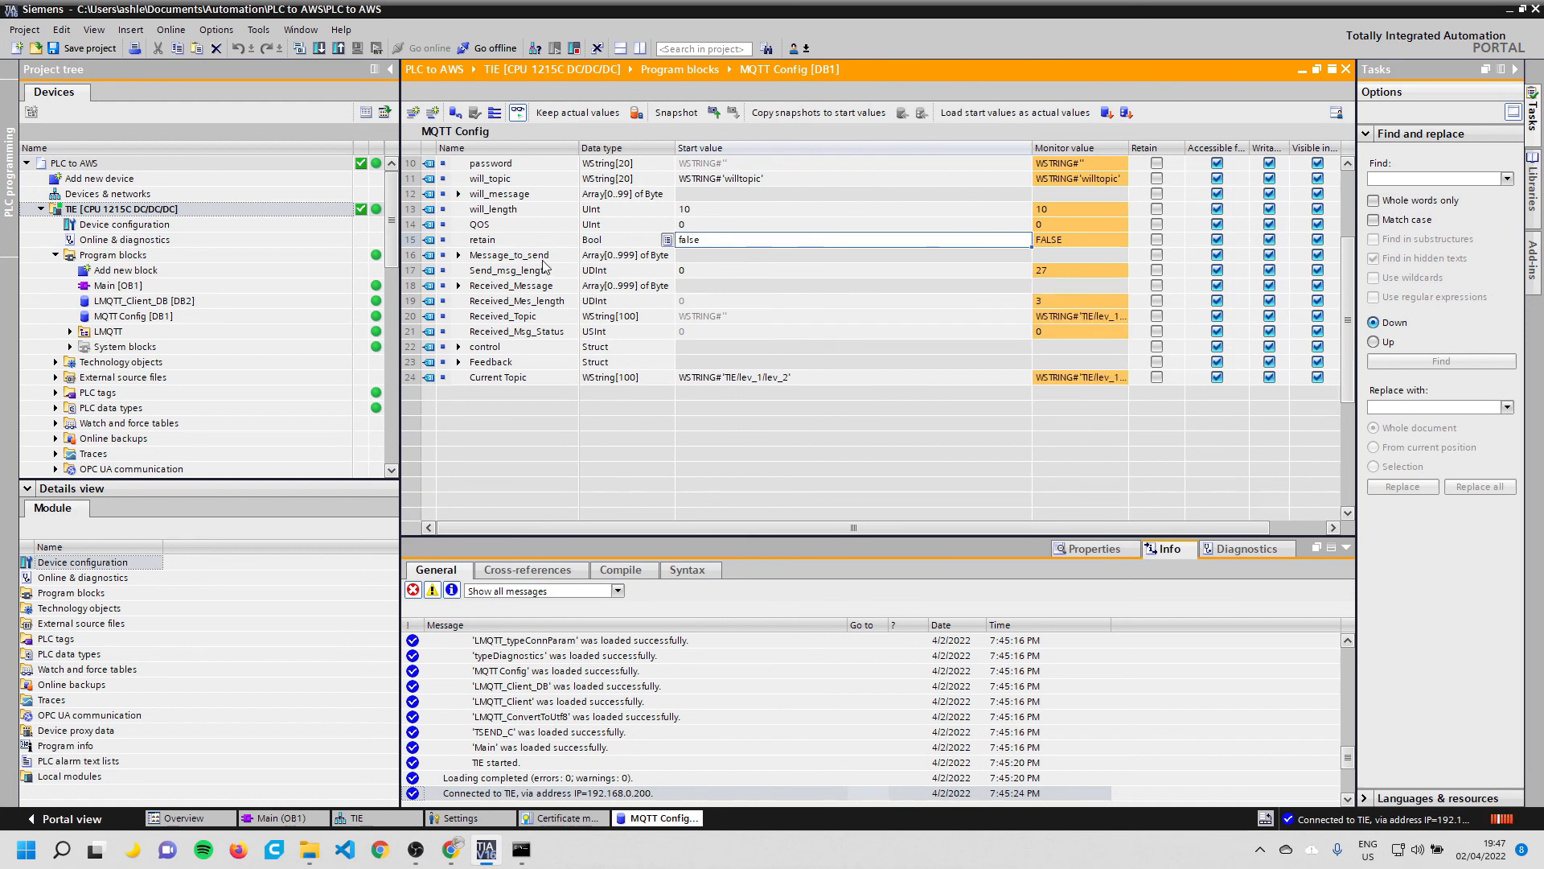
left_click(458, 255)
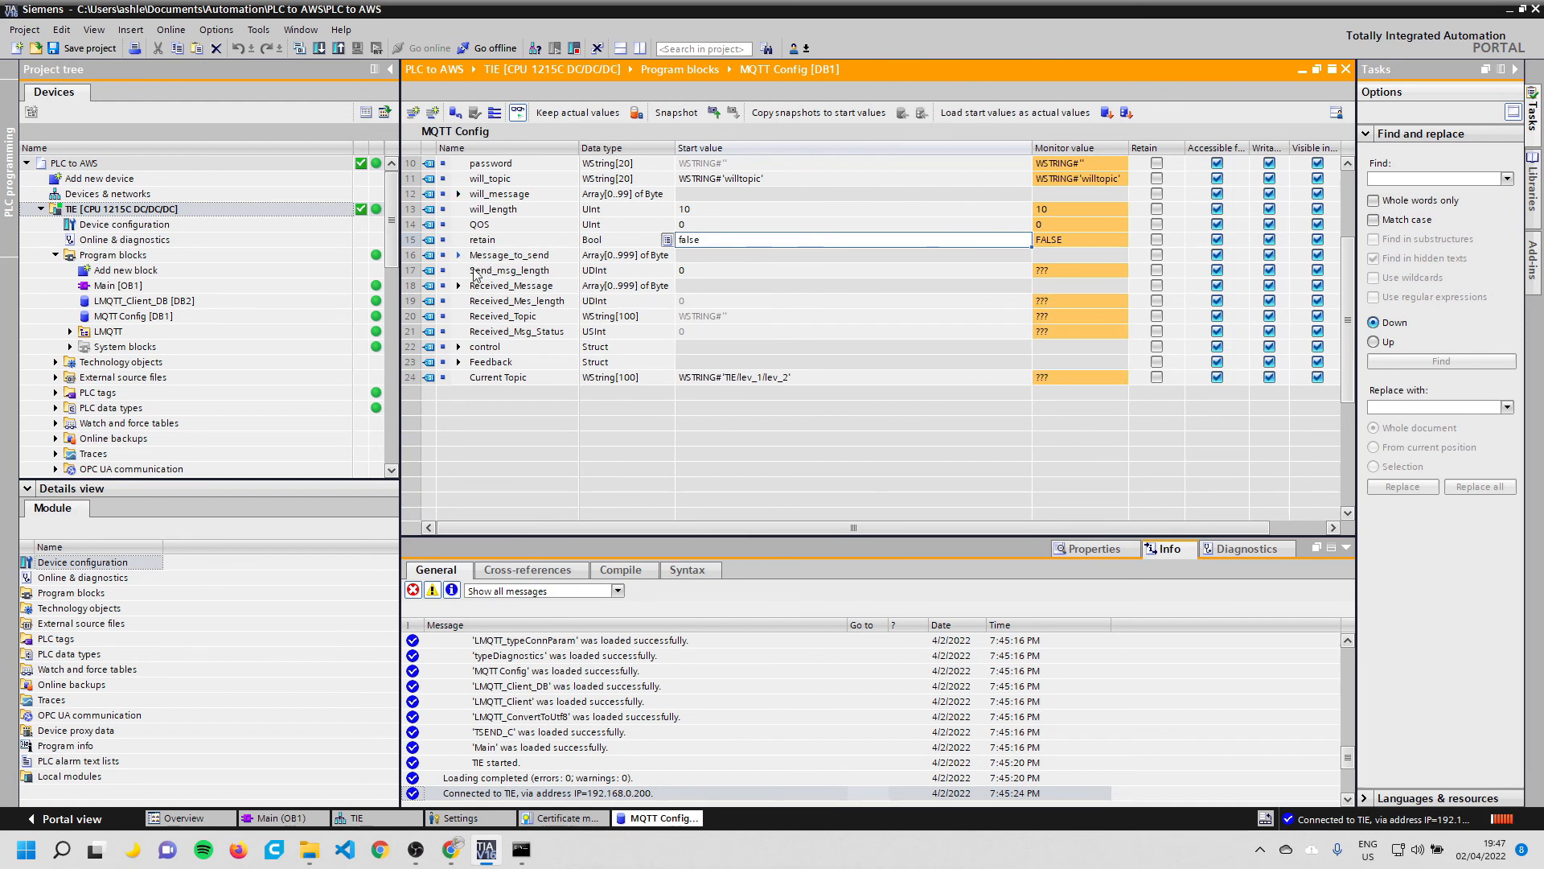
scroll(774, 343, "down", 1)
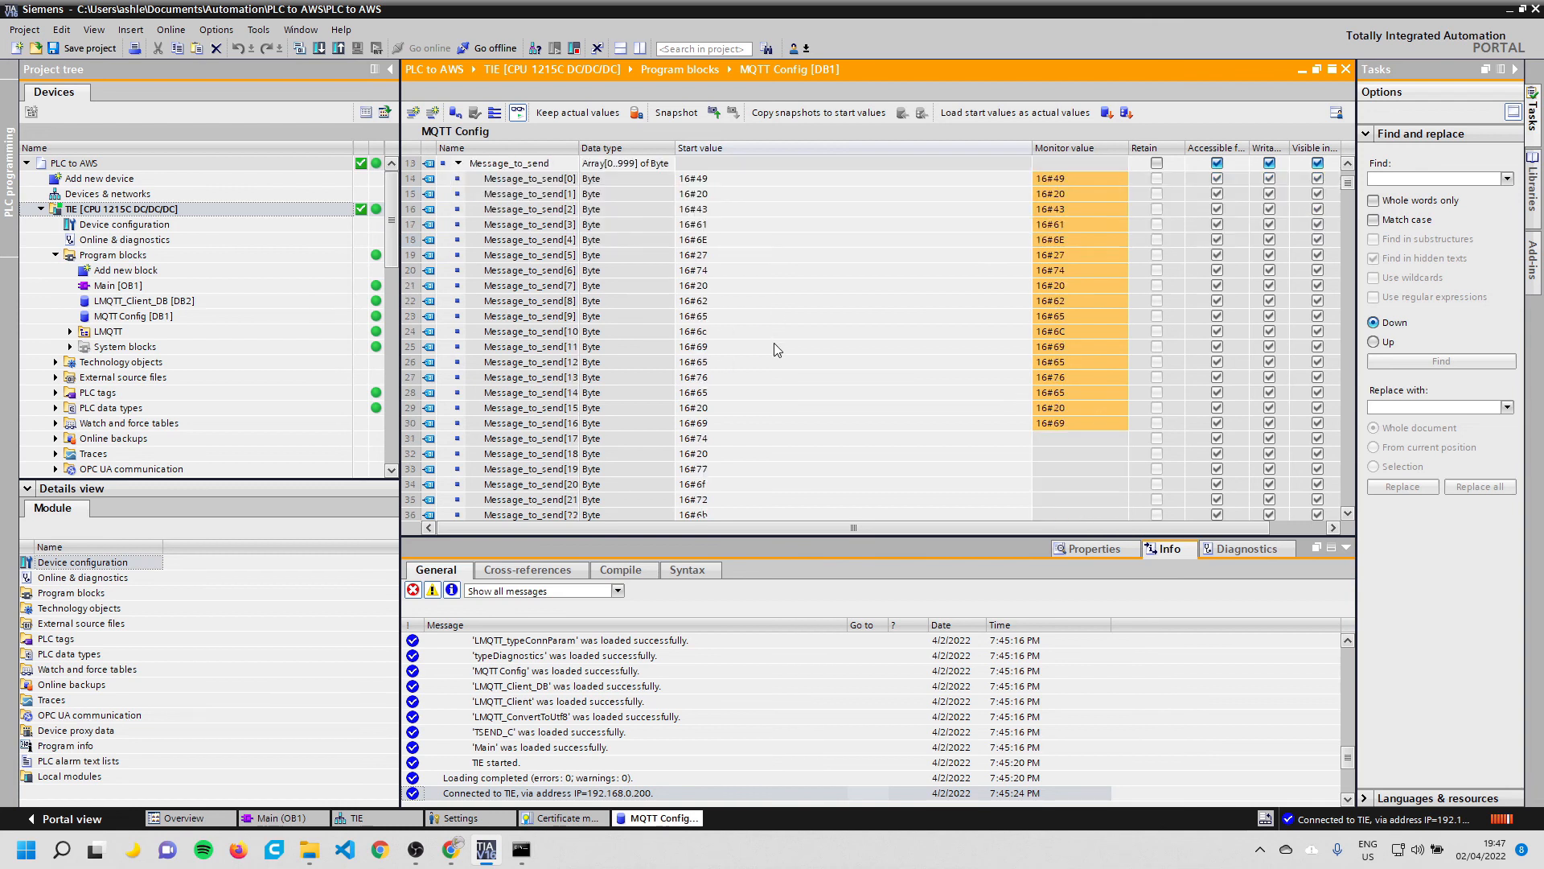
left_click(722, 223)
scroll(742, 239, "down", 5)
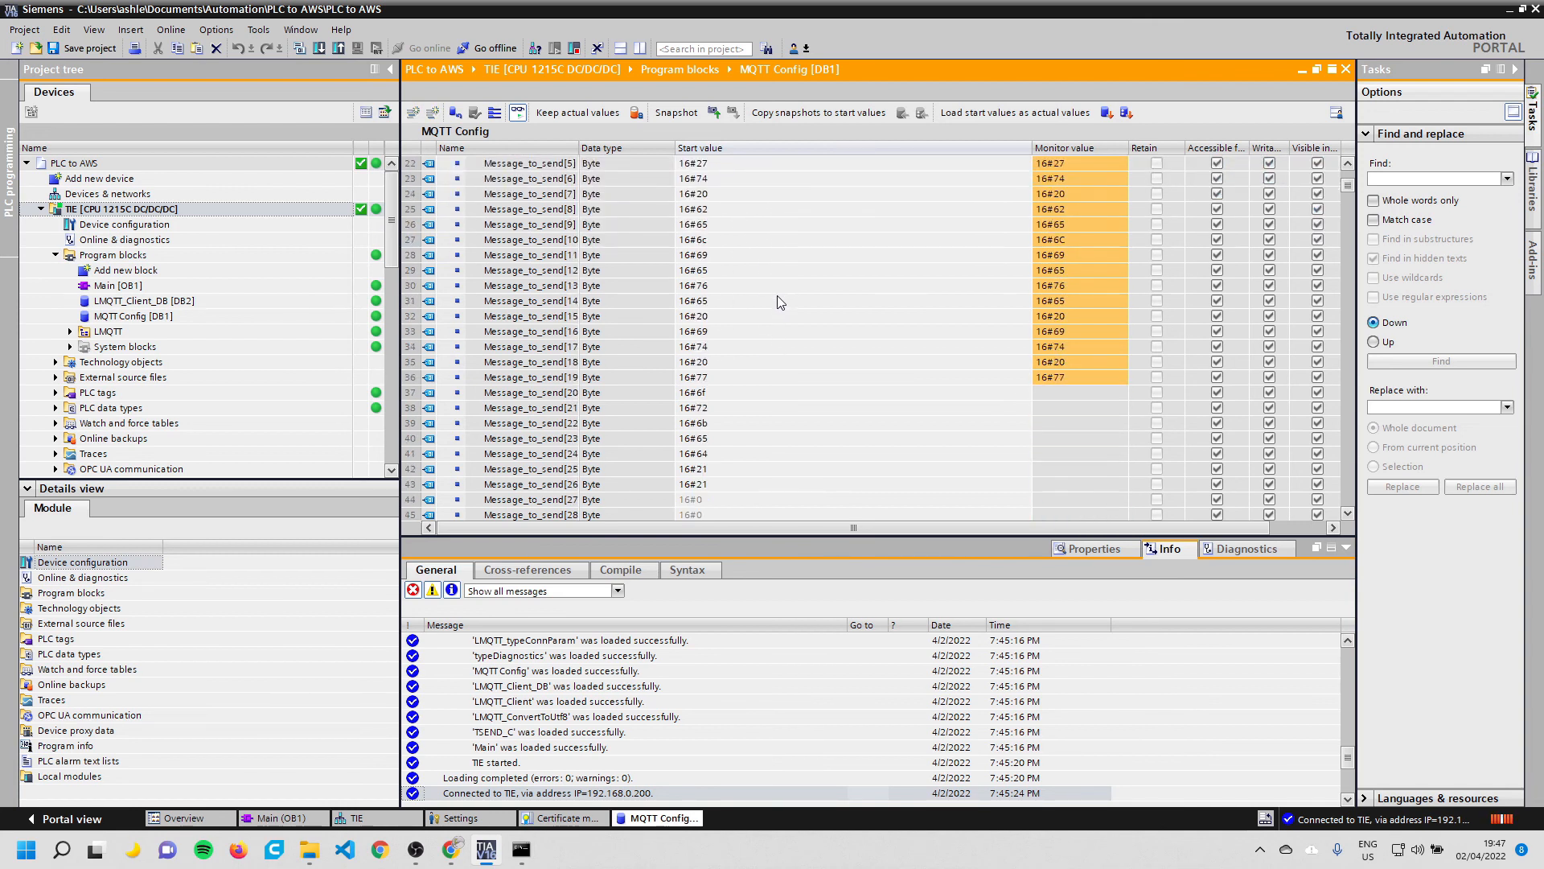
left_click(746, 392, "shift")
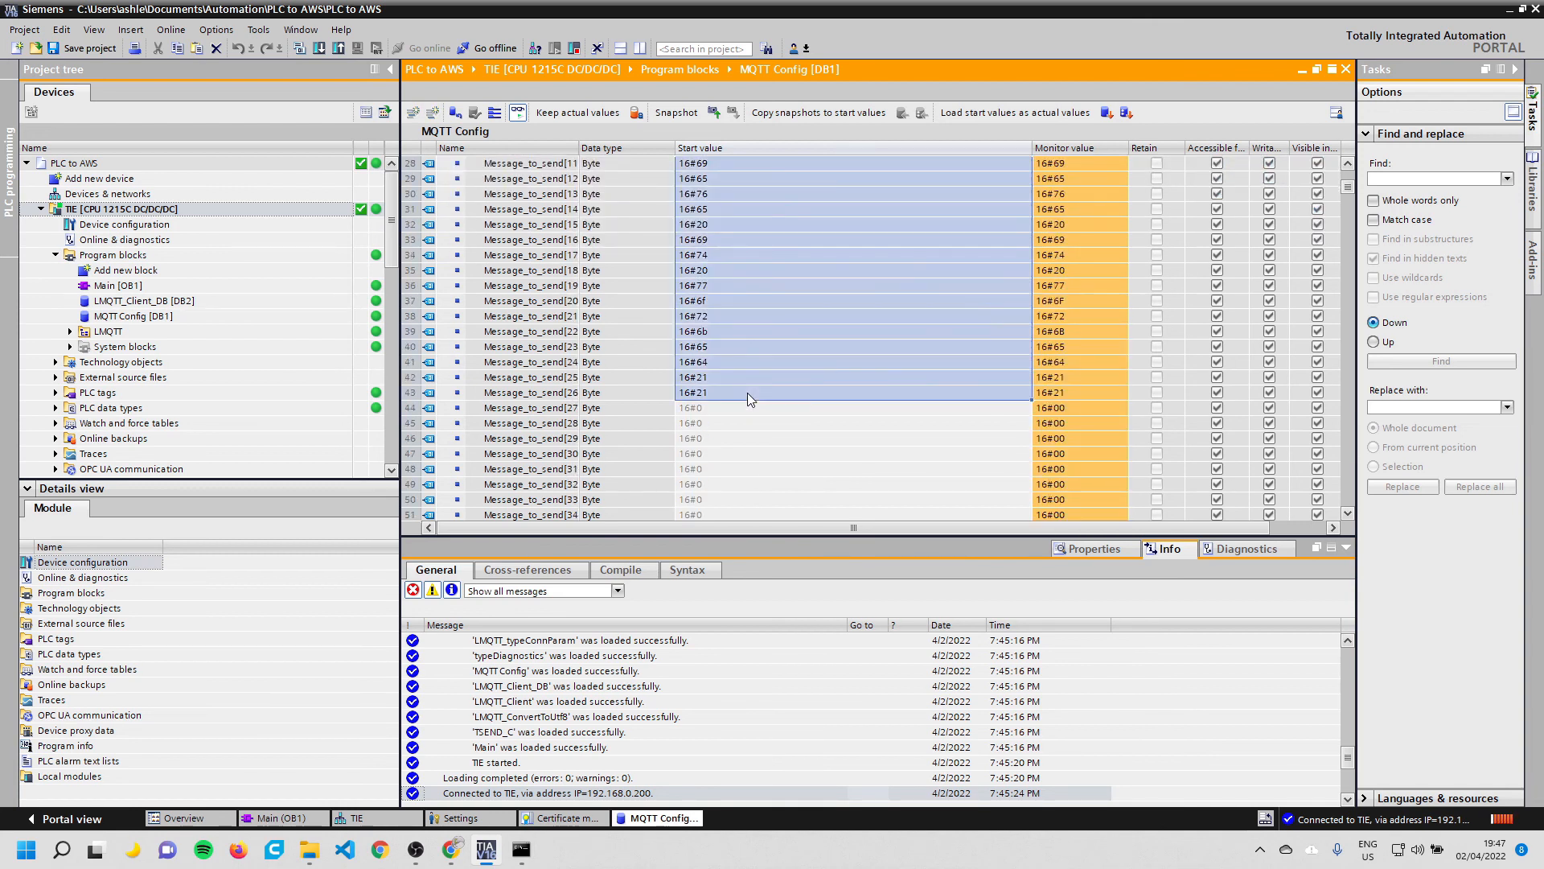
key("Delete")
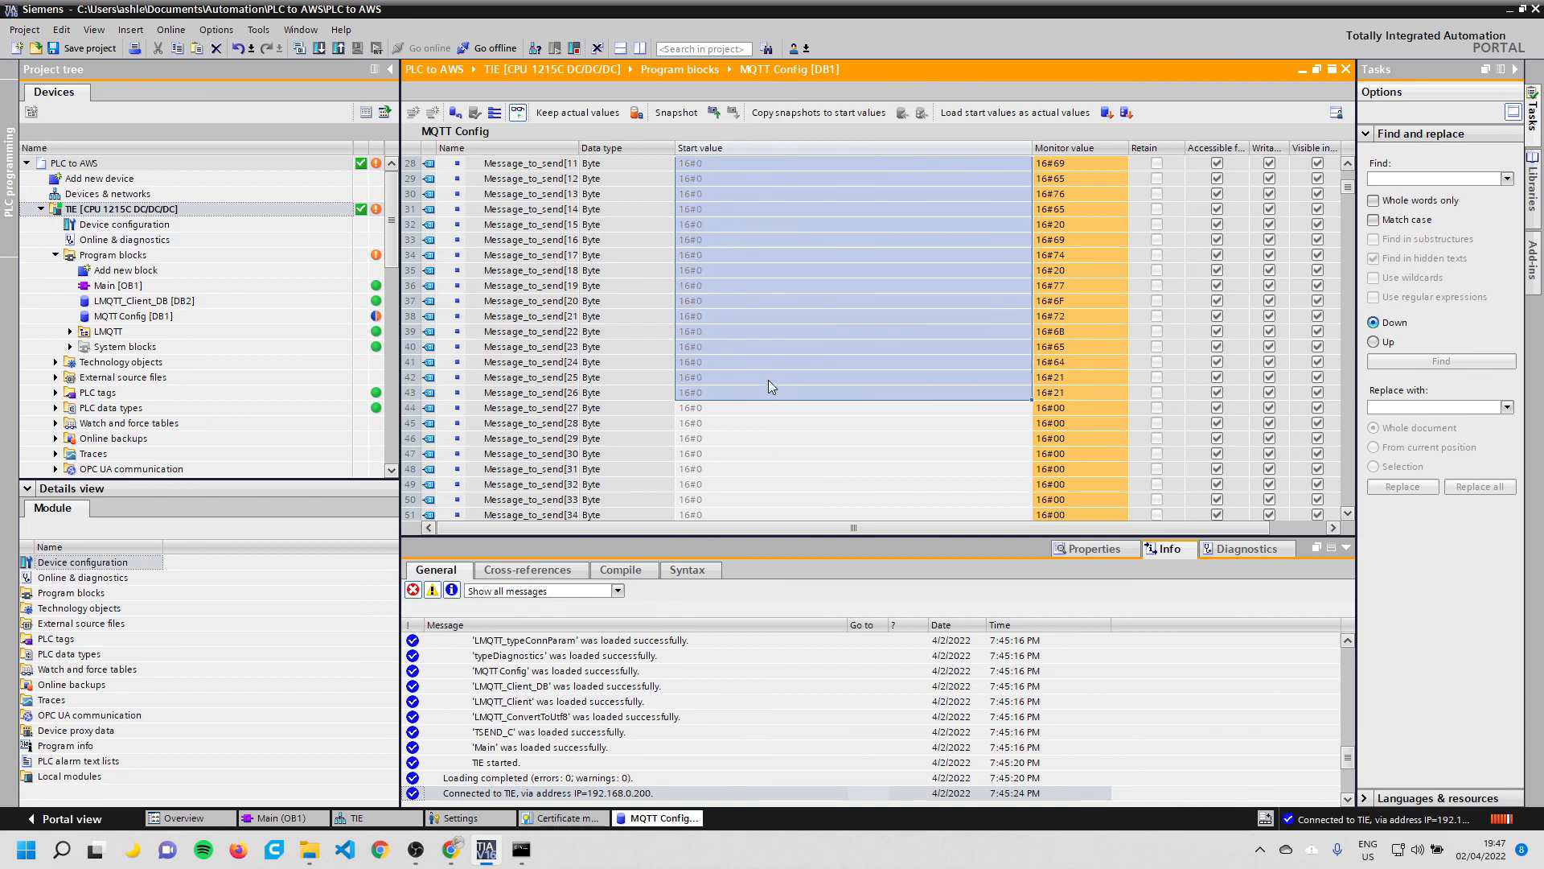
Set the start values of Message_to_send[0] to 16#53 and Message_to_send[1] to 16#75
scroll(772, 385, "up", 6)
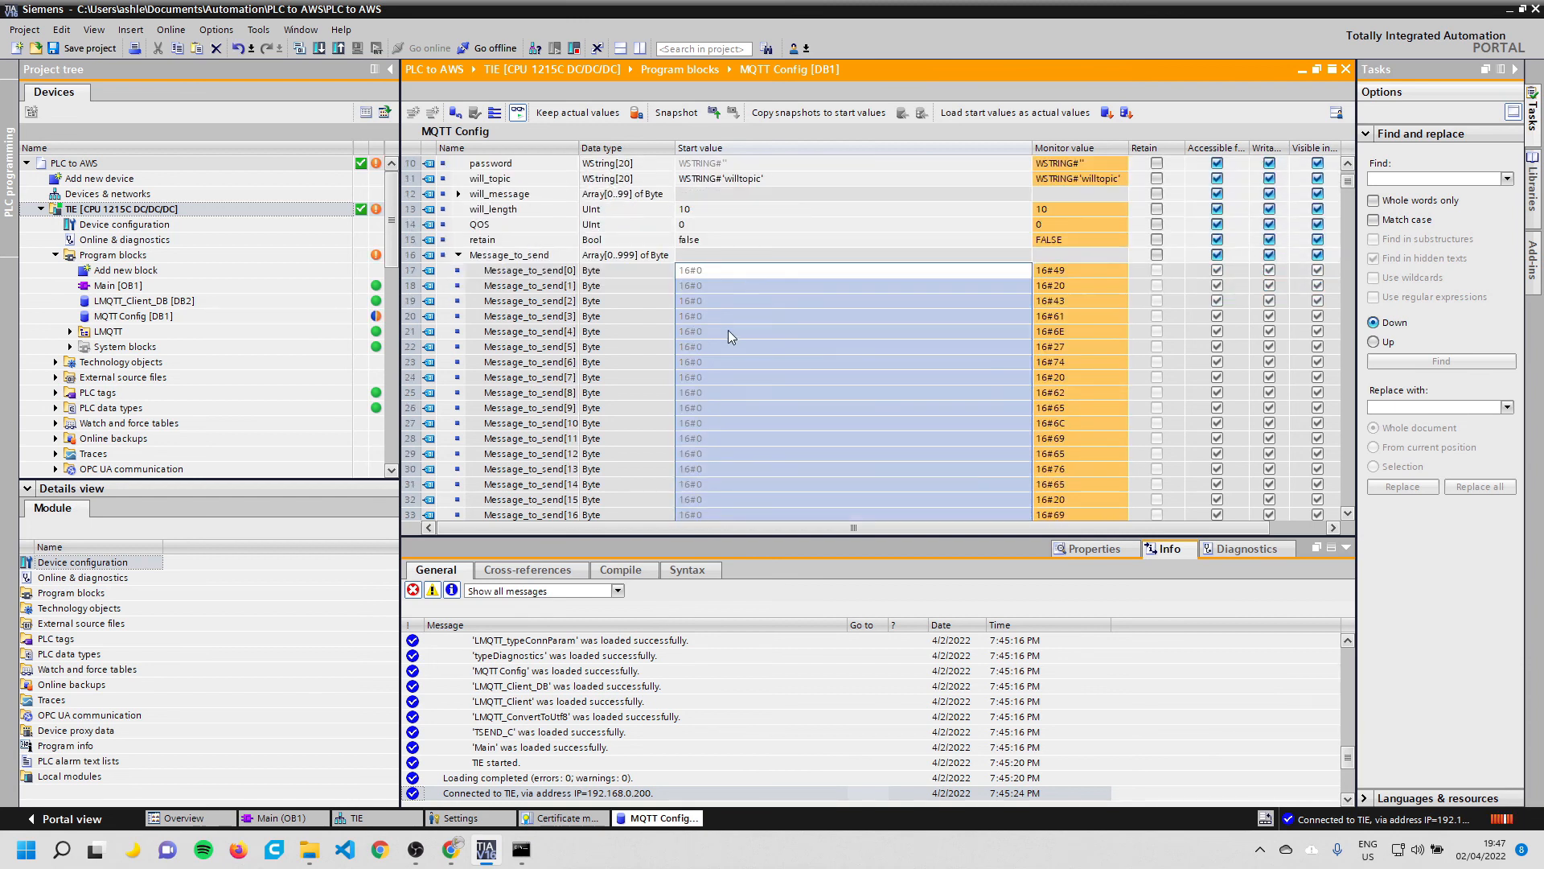
left_click(727, 330)
left_click(720, 269)
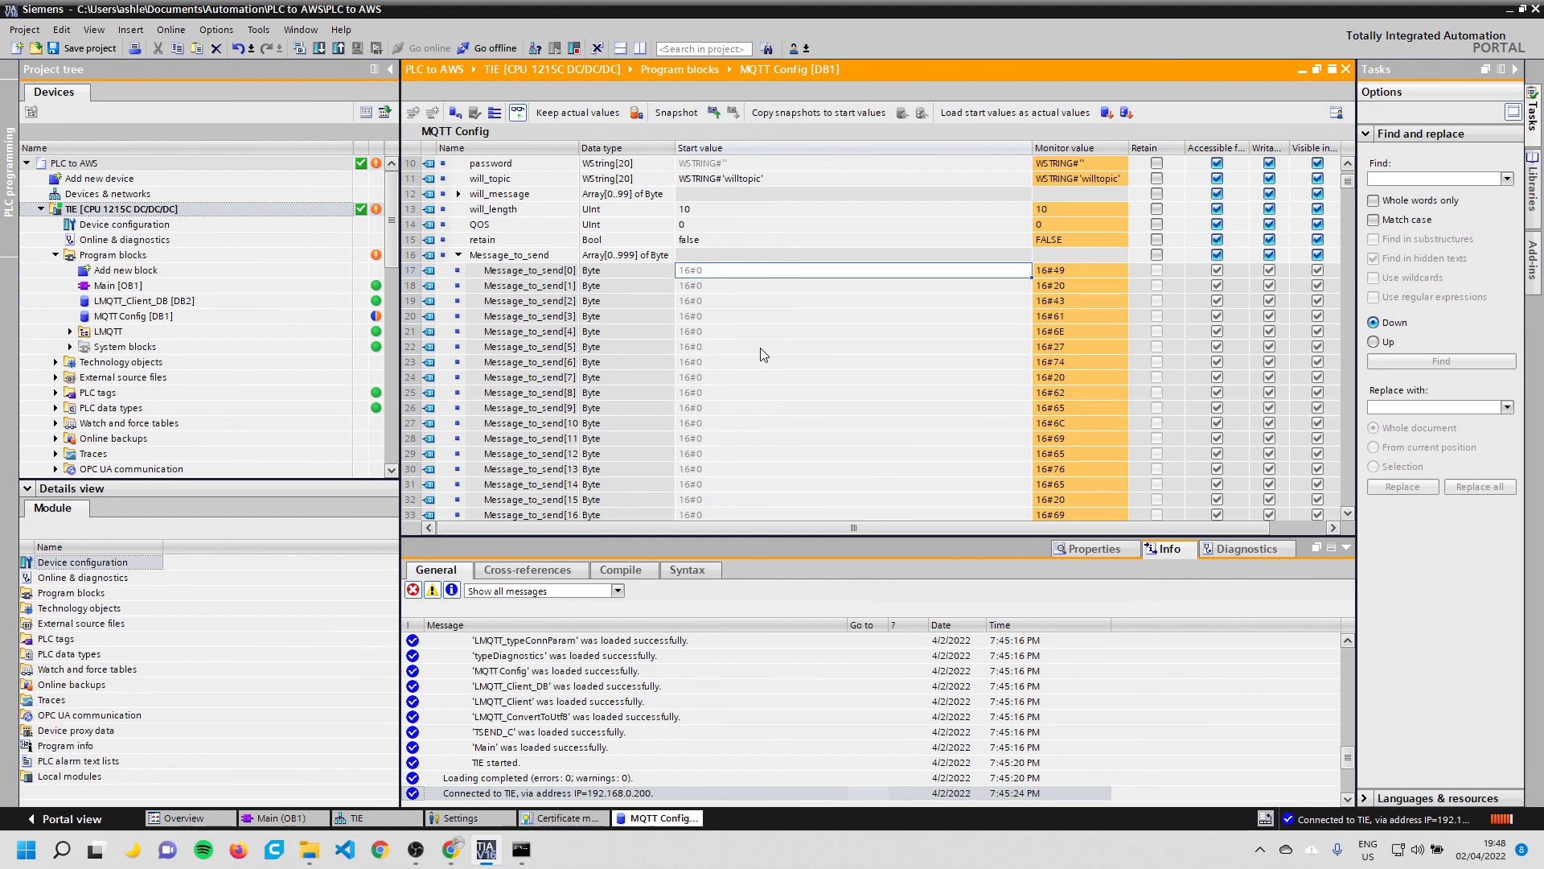
type("53")
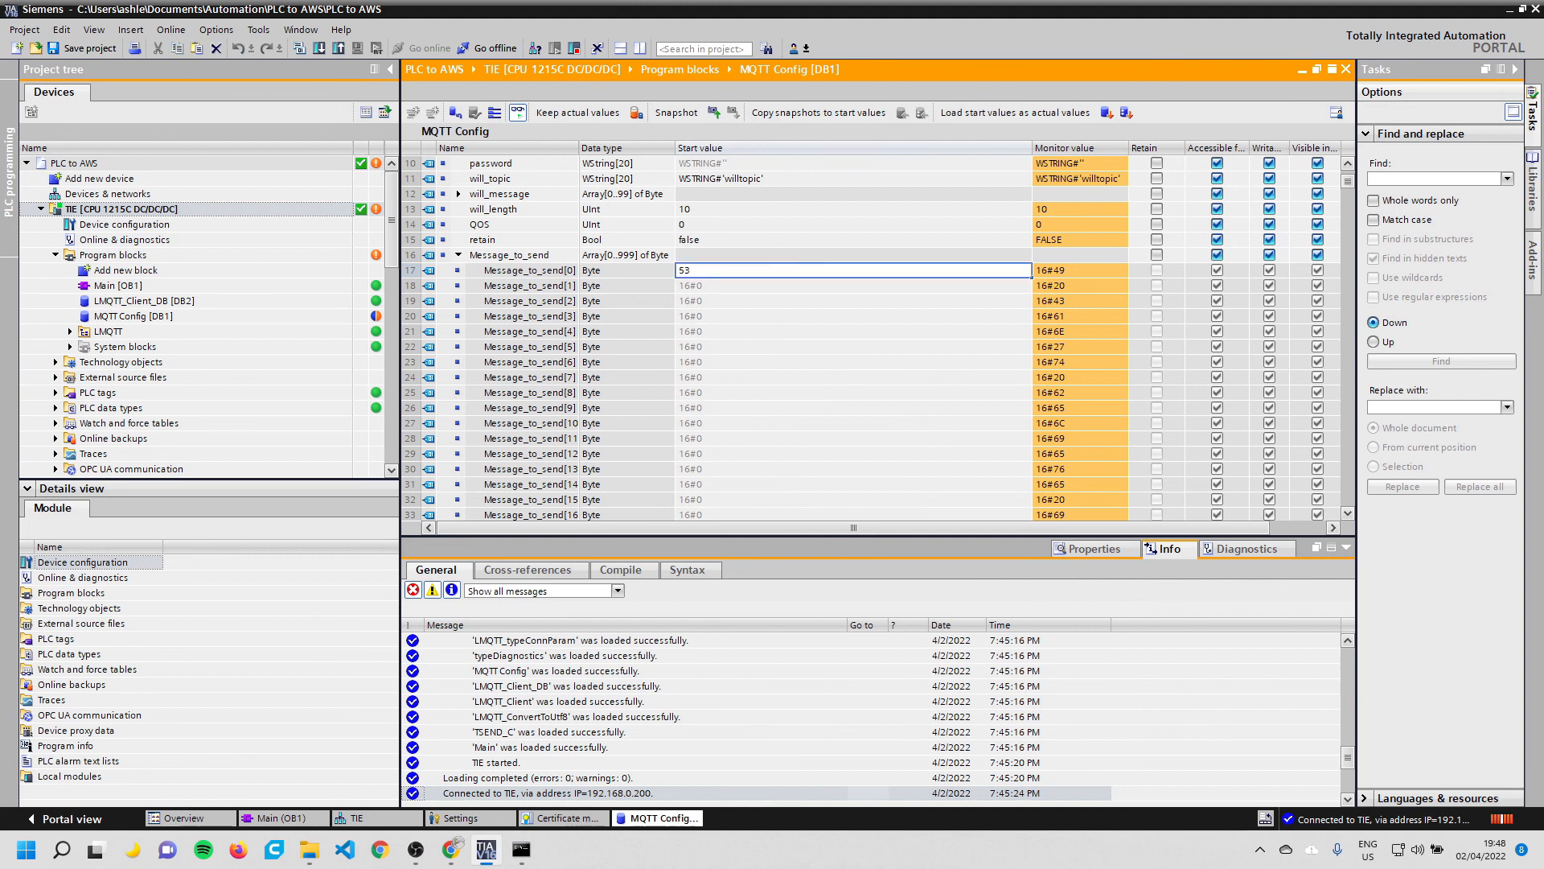
left_click(746, 286)
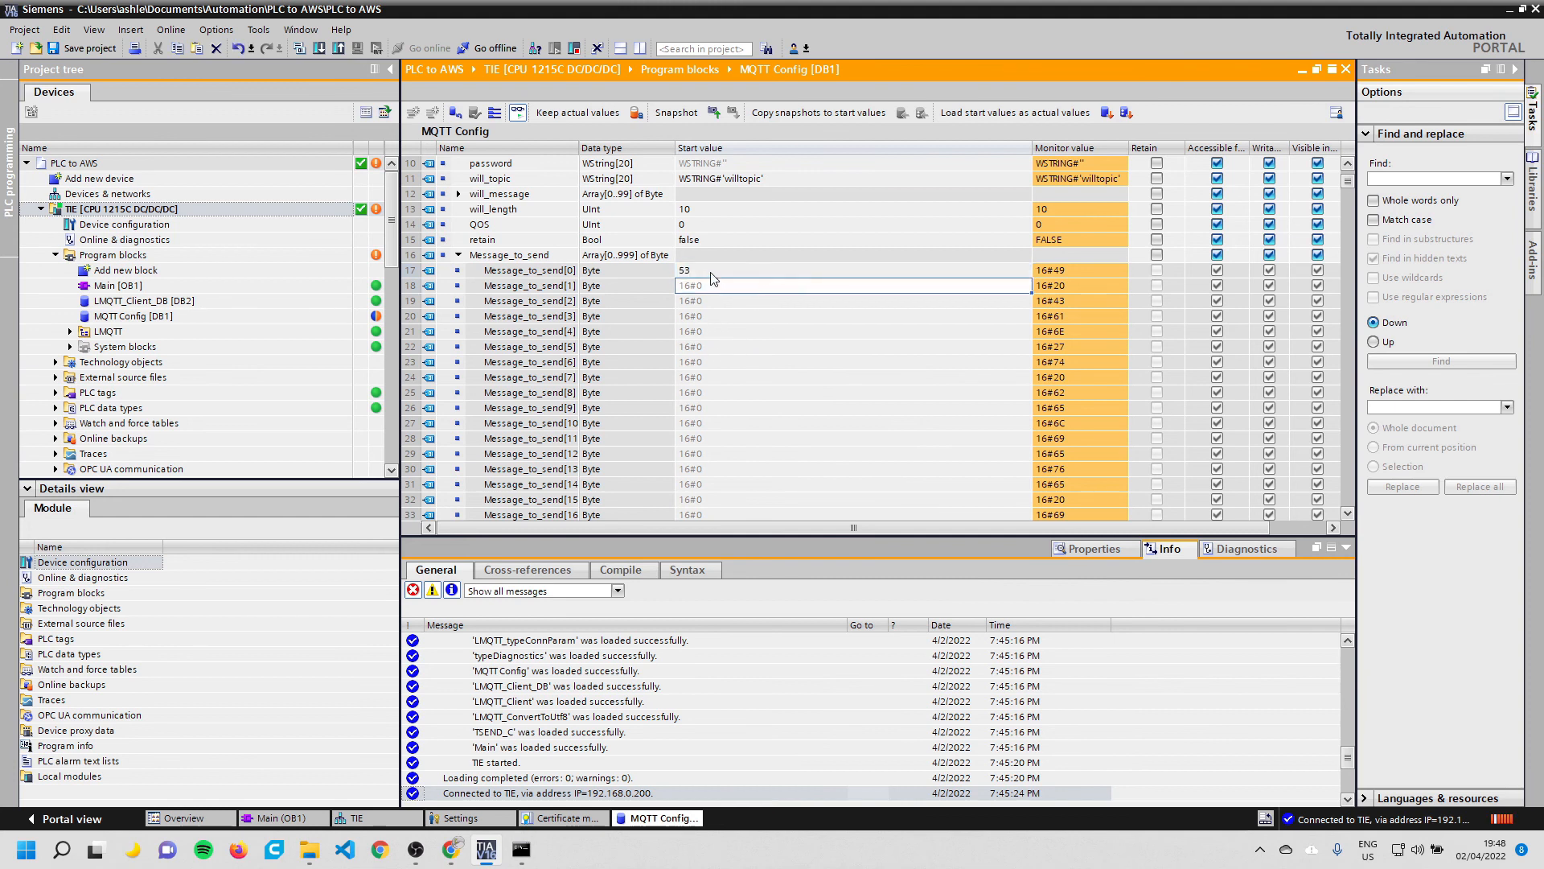
double_click(710, 271)
type("16#")
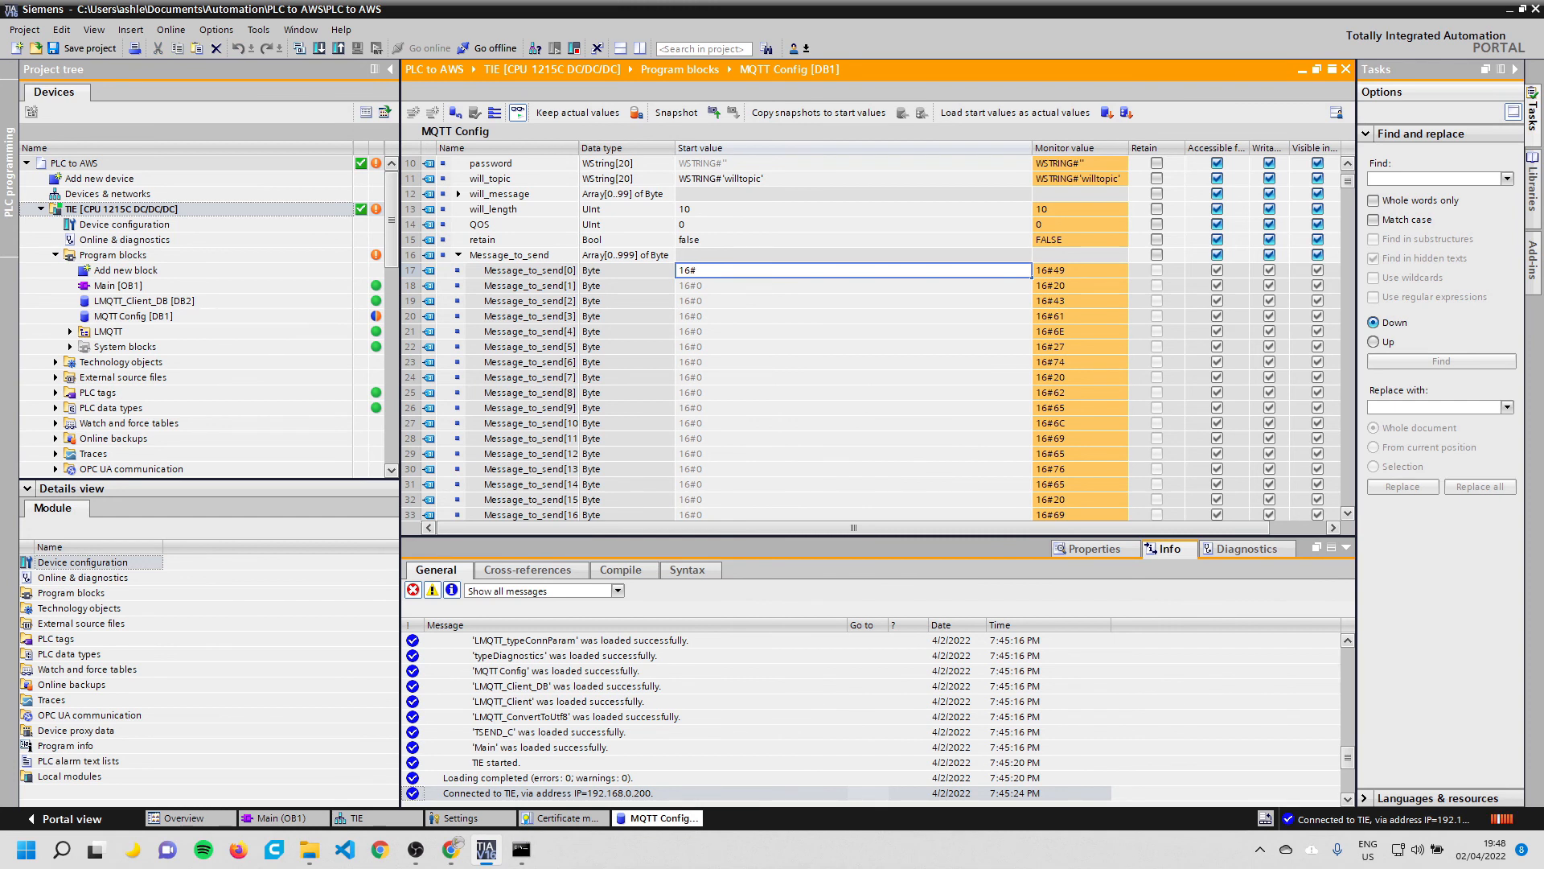
left_click(699, 286)
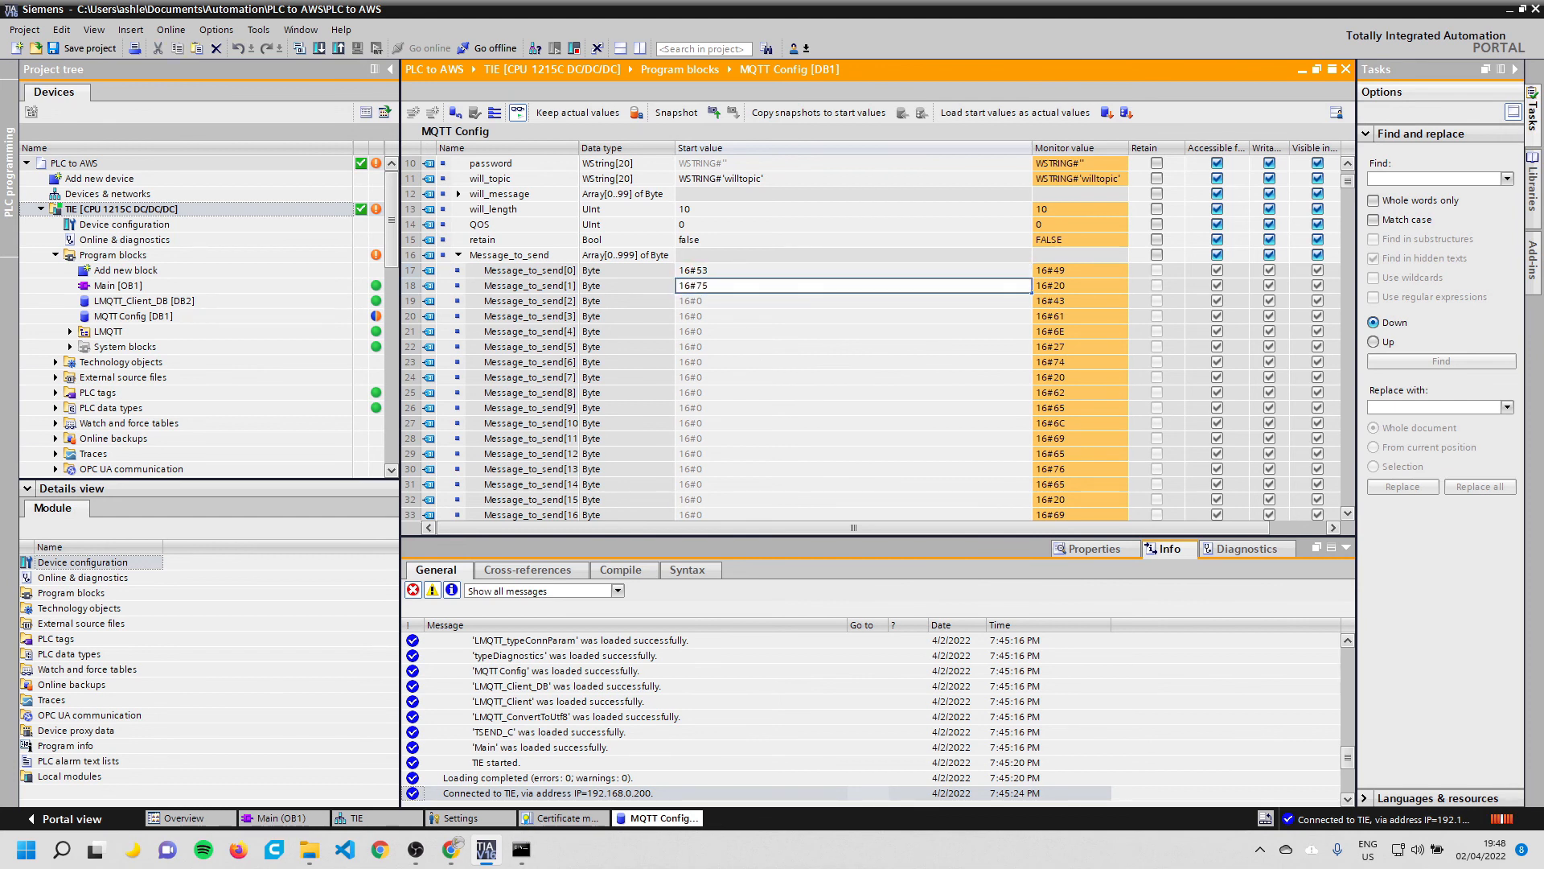
Set the start values of Message_to_send[2] to 16#70 and Message_to_send[3] to 16#21
left_click(734, 301)
left_click(734, 301)
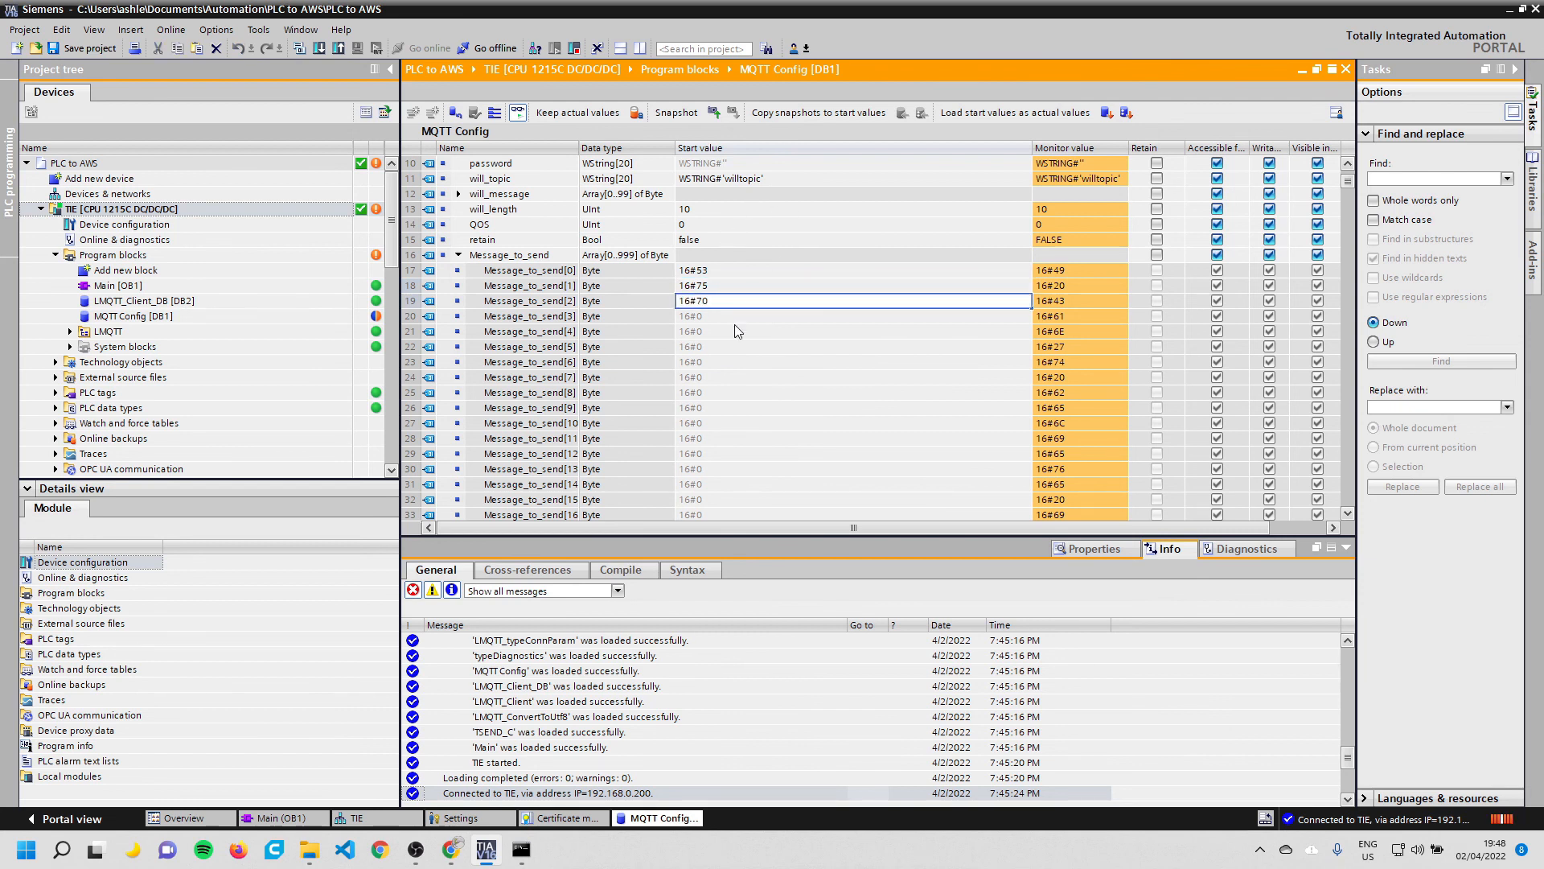
left_click(720, 316)
left_click(720, 316)
key("BackSpace")
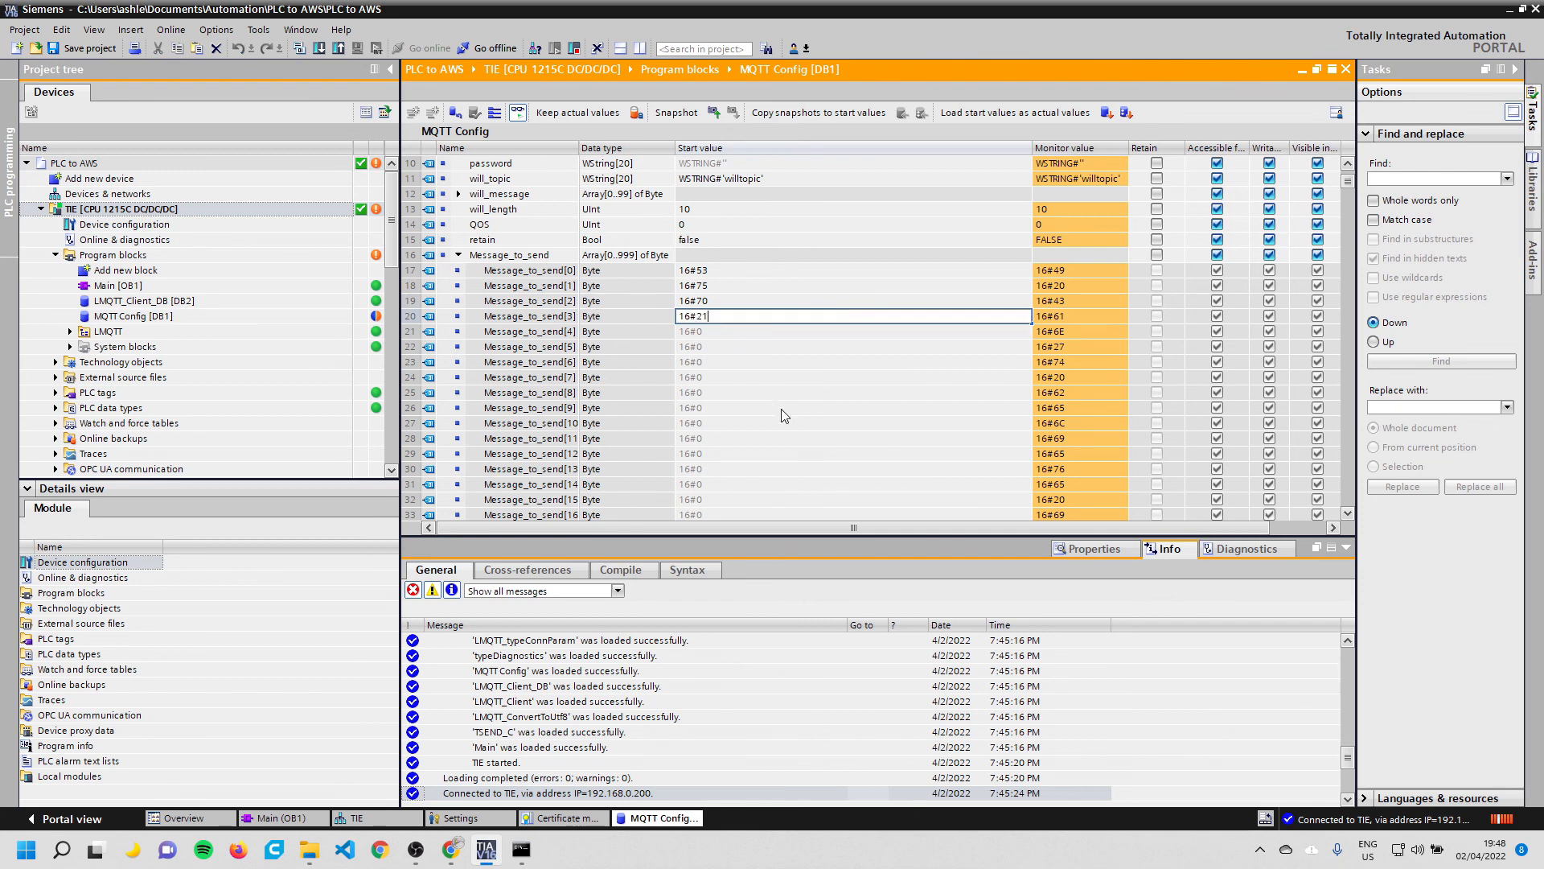
left_click(785, 454)
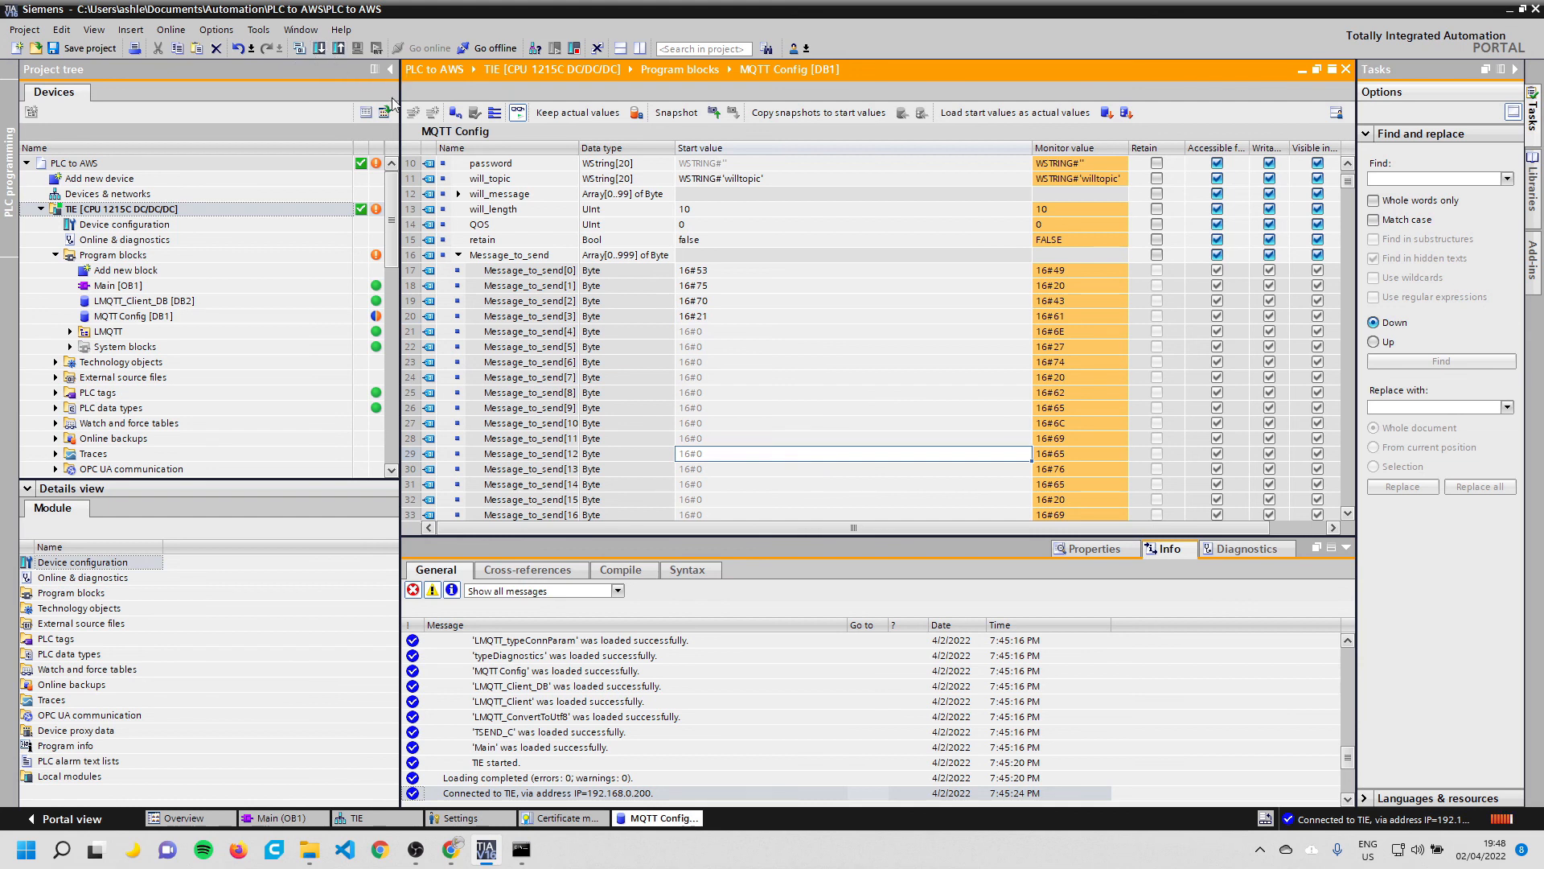
Download the changed MQTT Config data block to the TIE PLC, and stop and restart the CPU
left_click(320, 49)
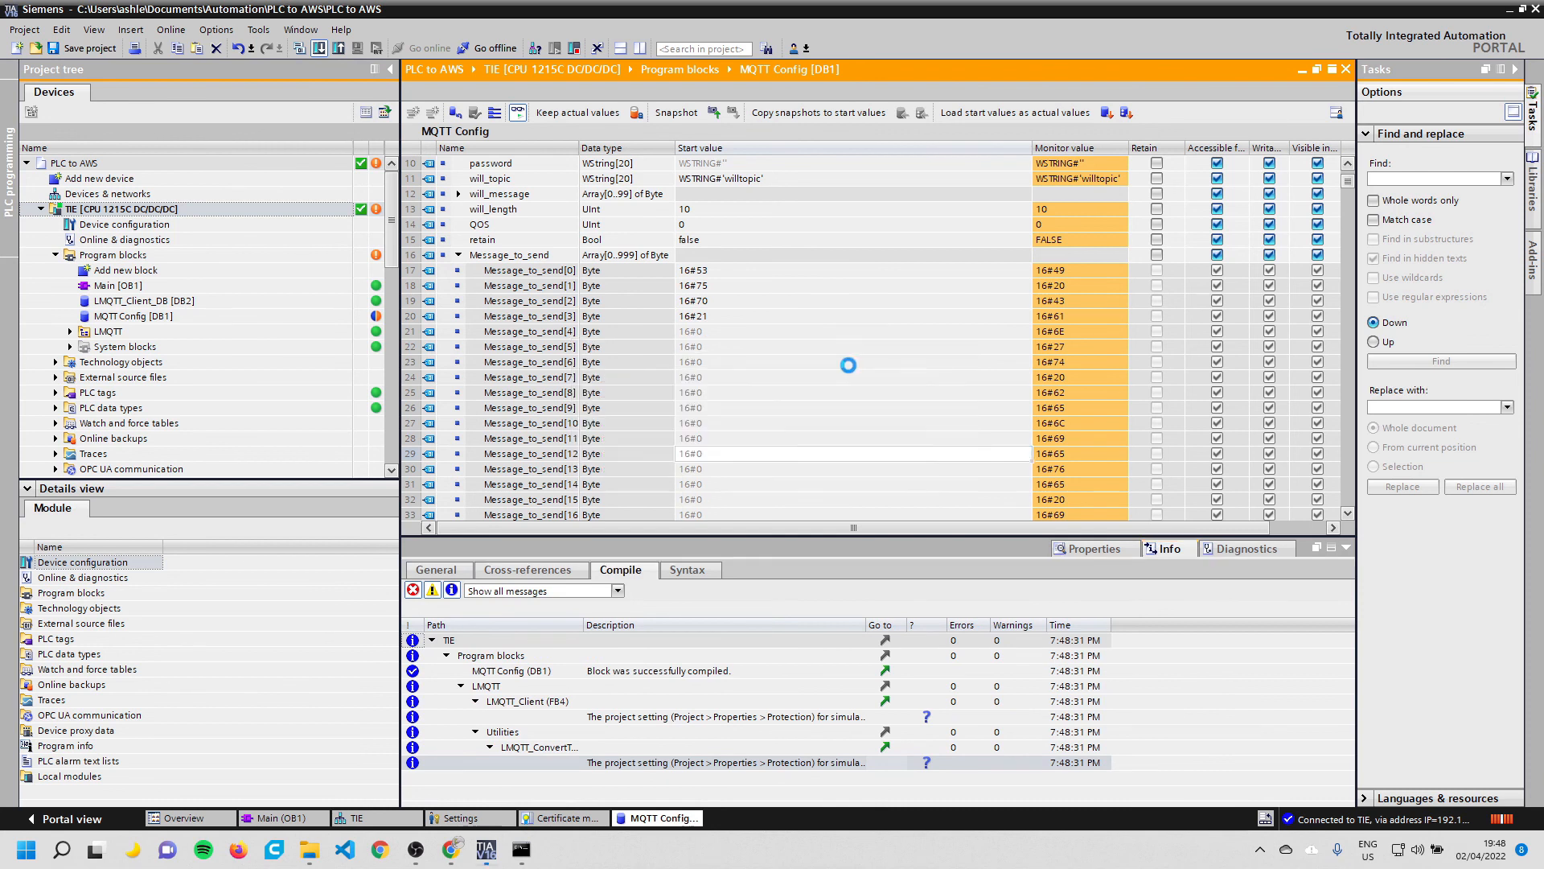
left_click(826, 453)
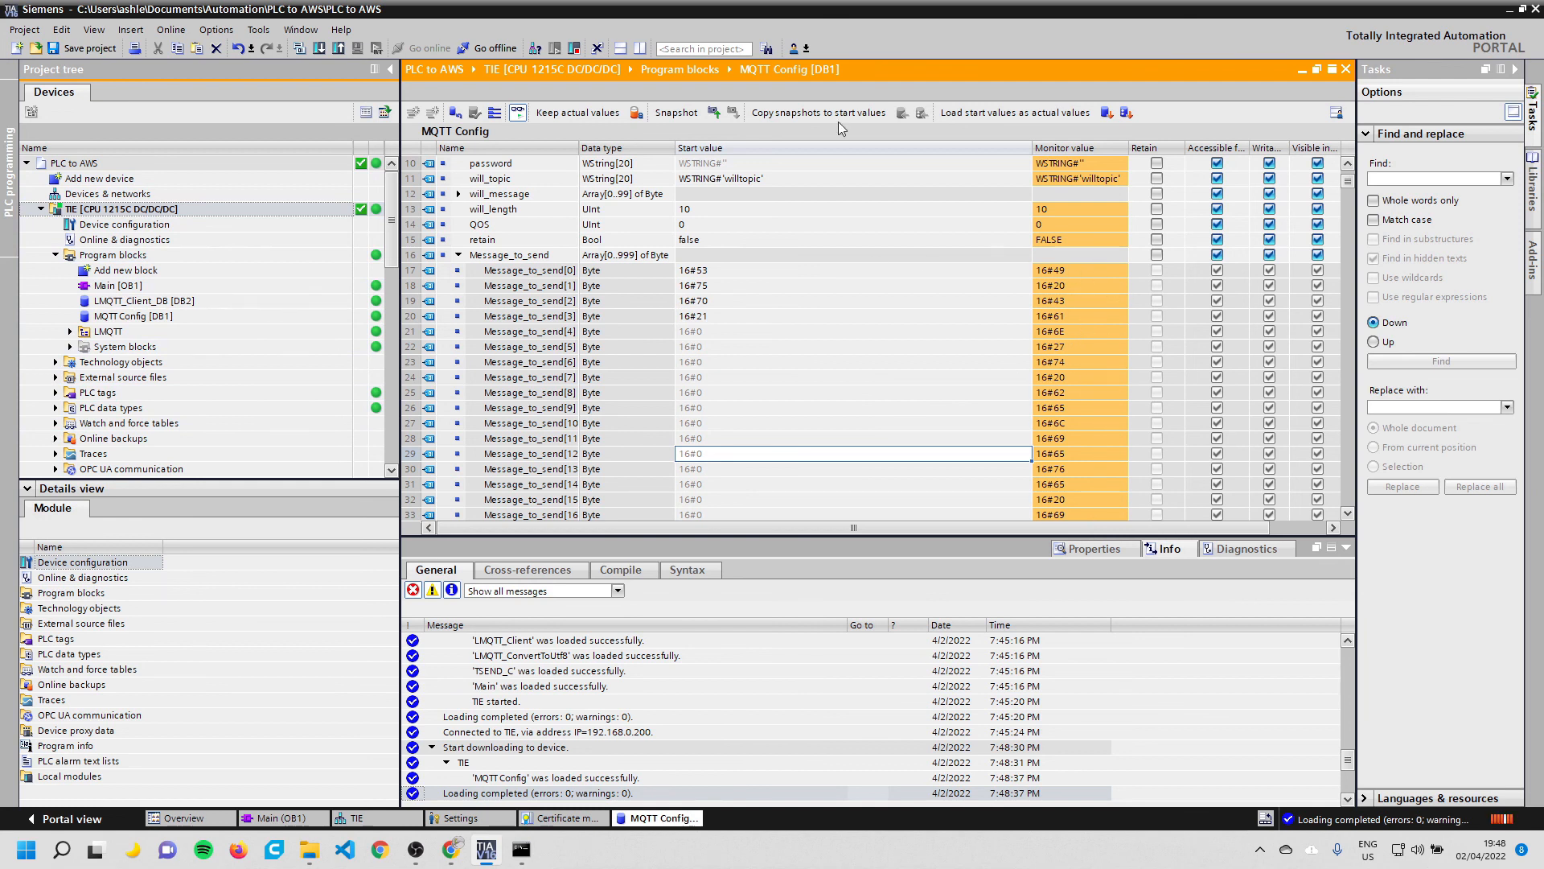
left_click(573, 48)
left_click(811, 448)
left_click(555, 48)
left_click(810, 448)
Examine the monitor values of the Message_to_send array against the new start values
left_click_drag(1108, 320, 1098, 273)
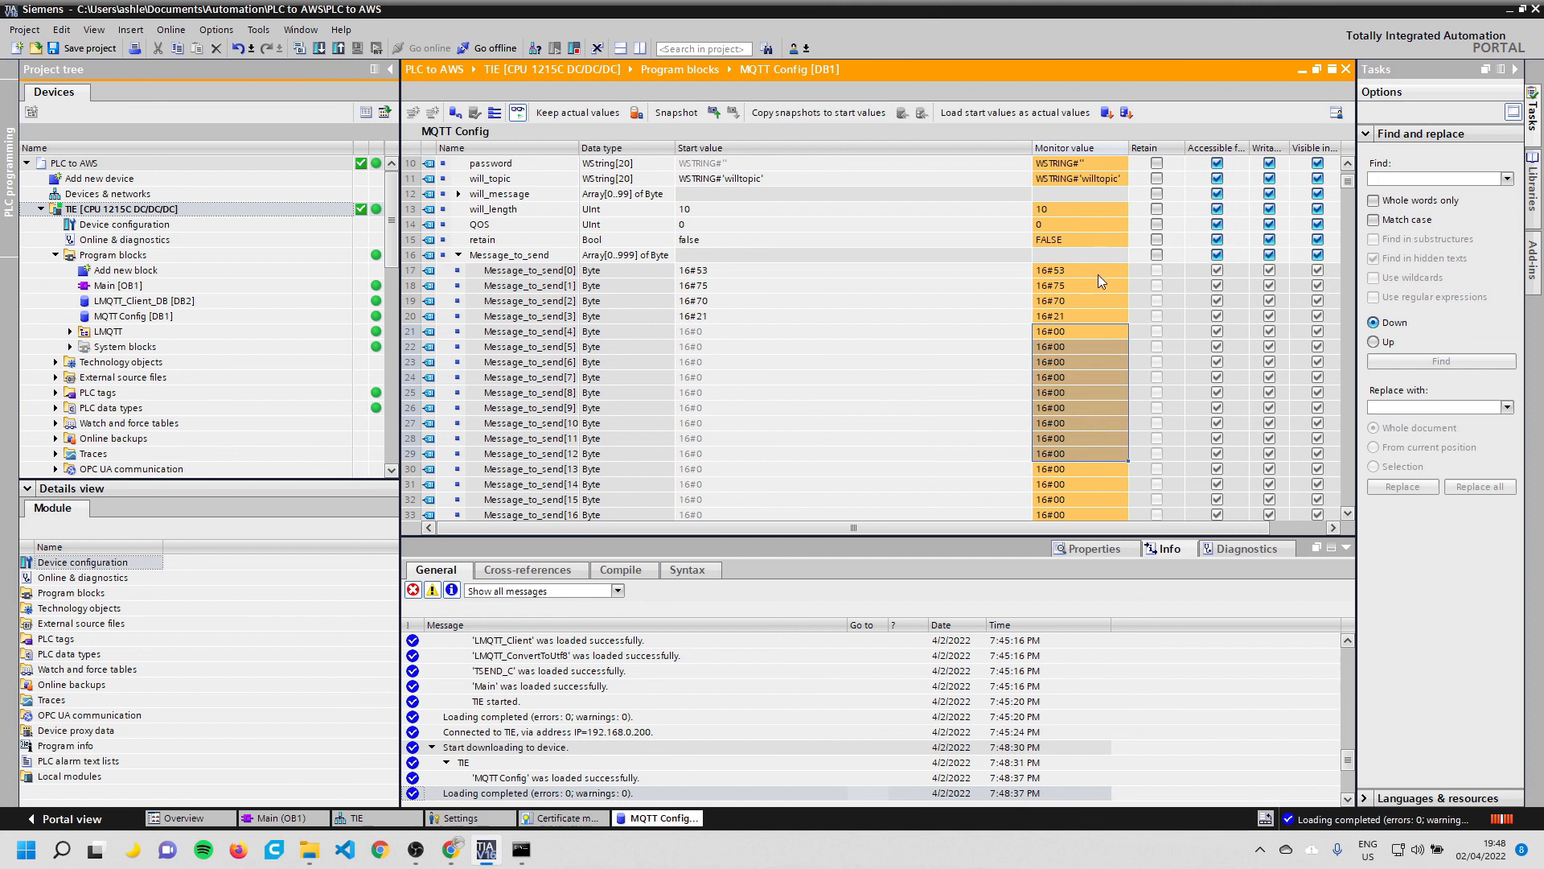
left_click_drag(1084, 326, 1100, 293)
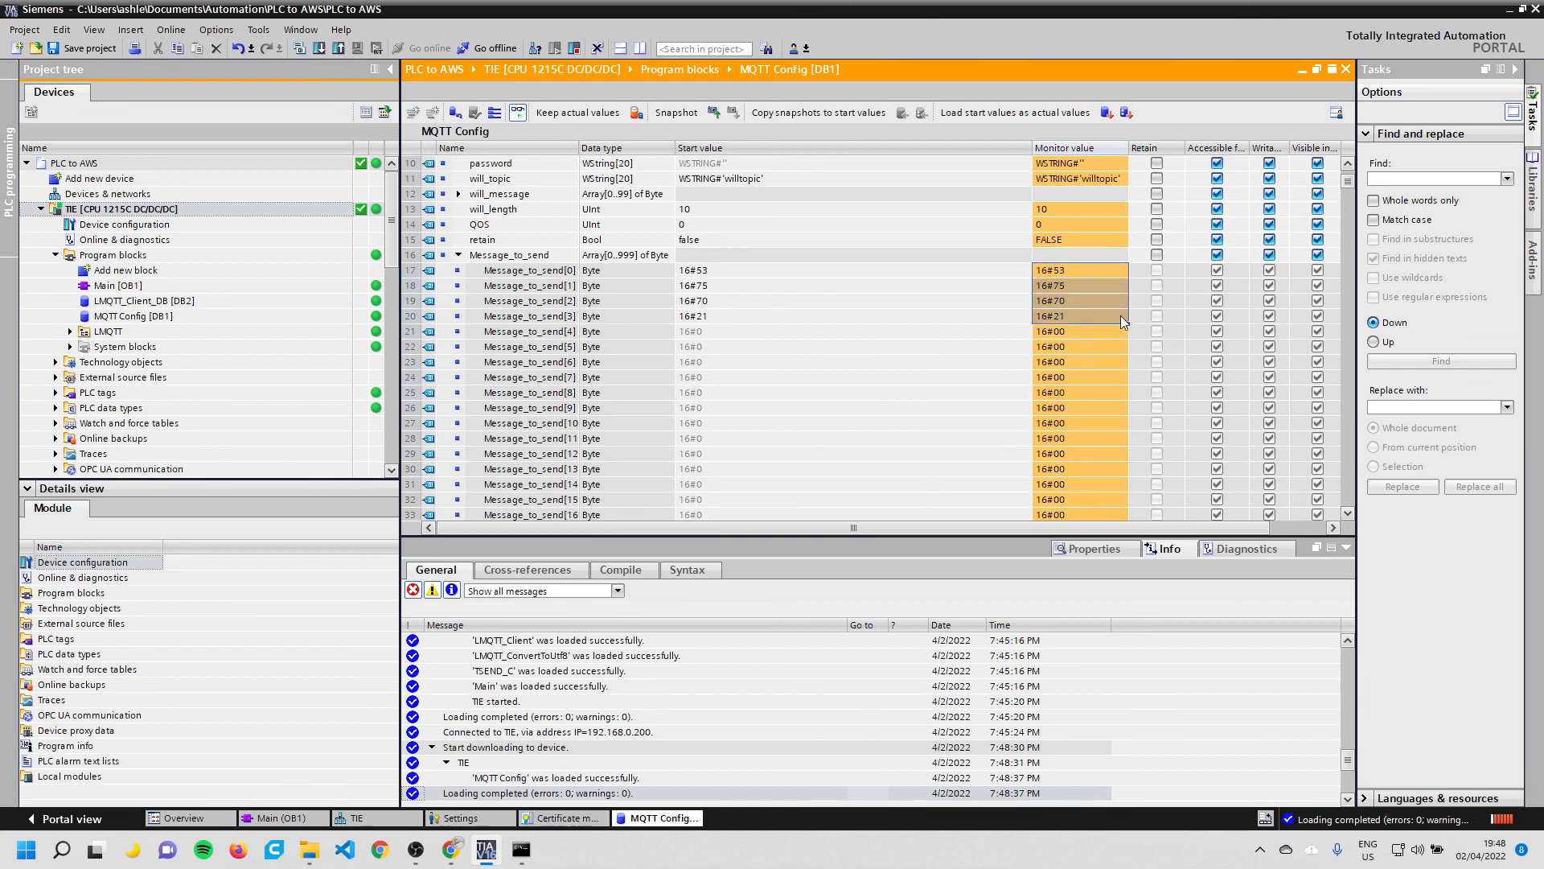
left_click(779, 391)
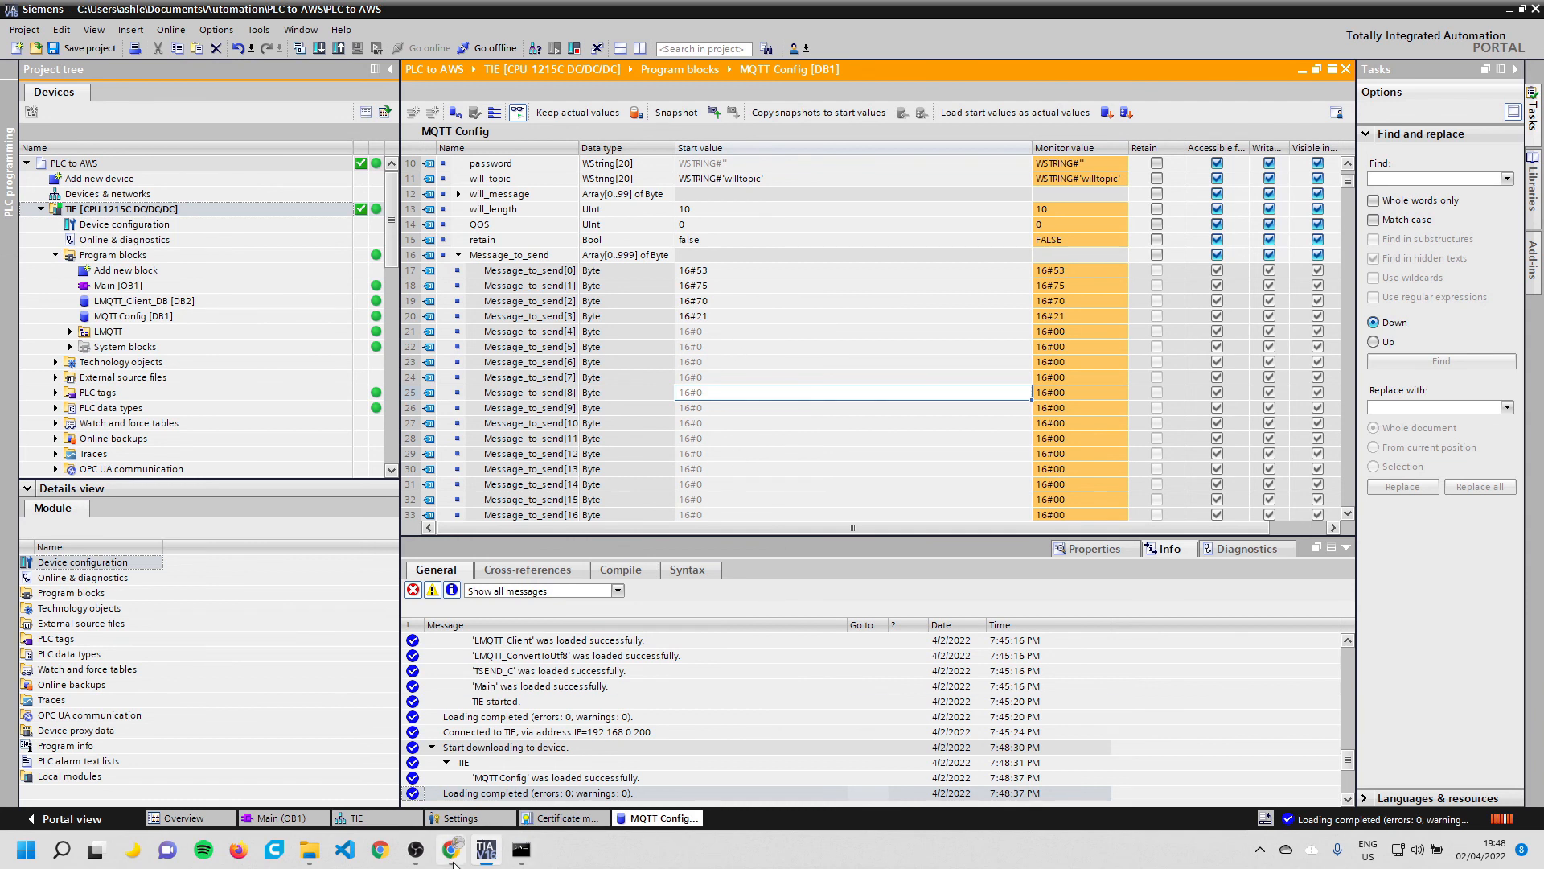
Switch to the AWS MQTT test client in the browser and subscribe to the publishing topic TIE/lev_1/lev_2
mouse_move(456, 849)
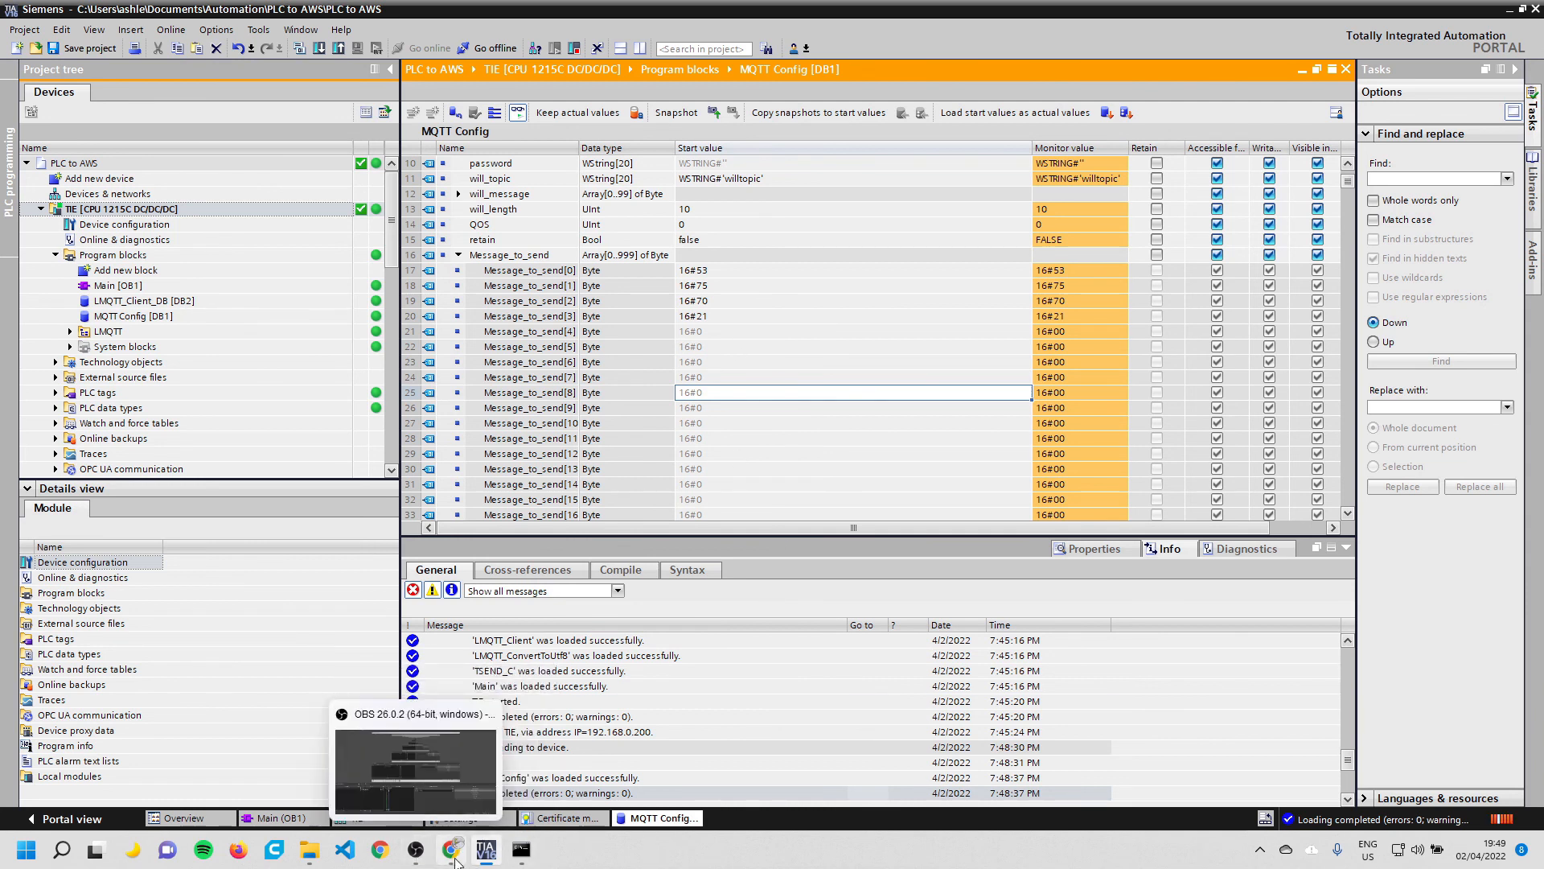
left_click(453, 859)
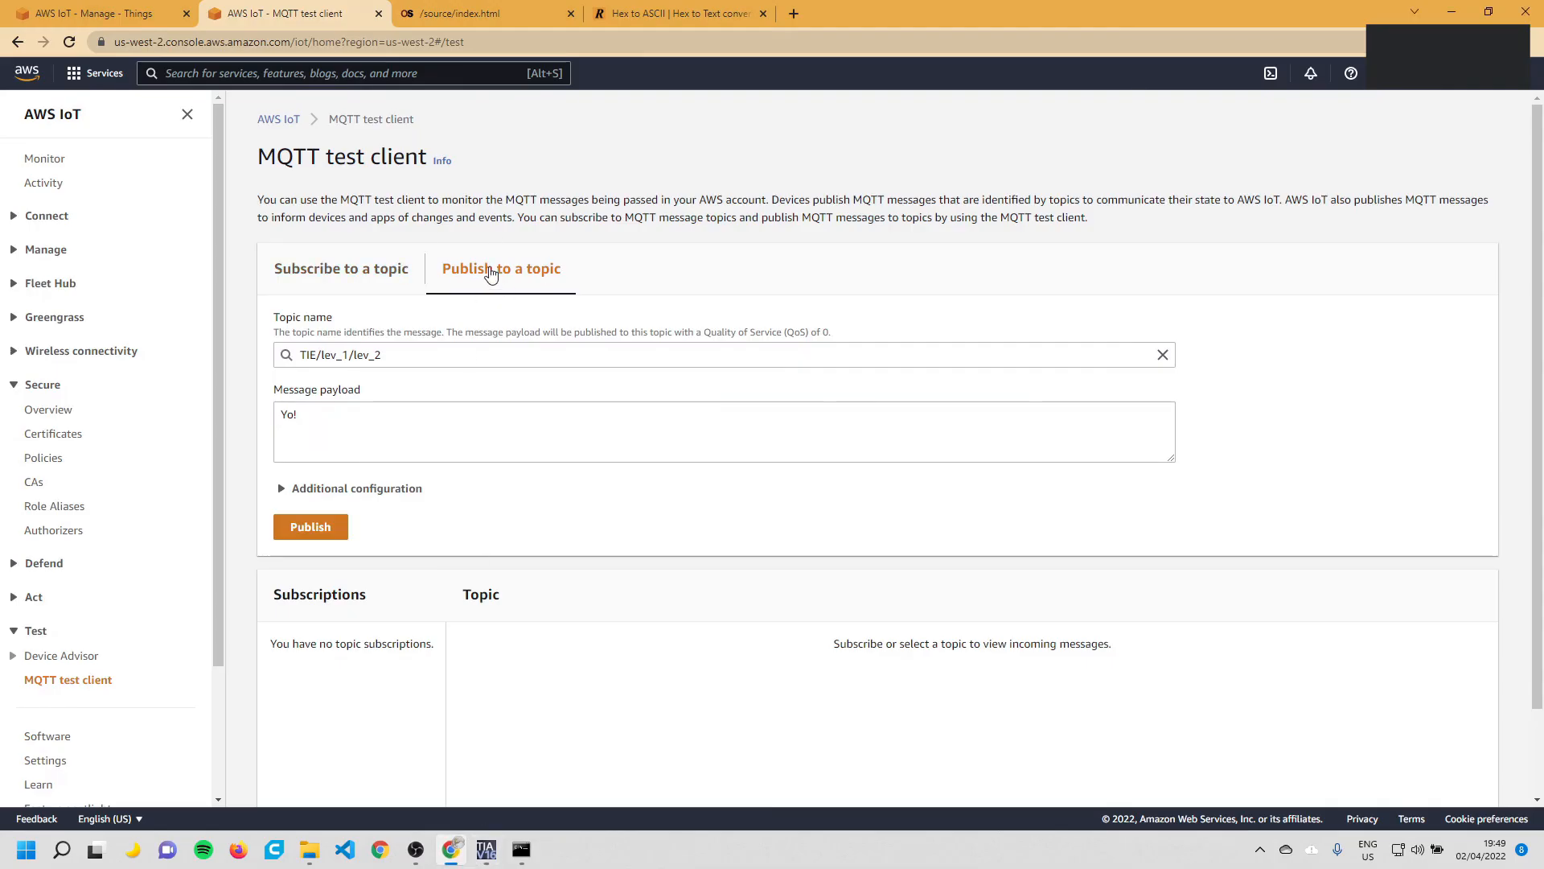
triple_click(354, 354)
key("ctrl+c")
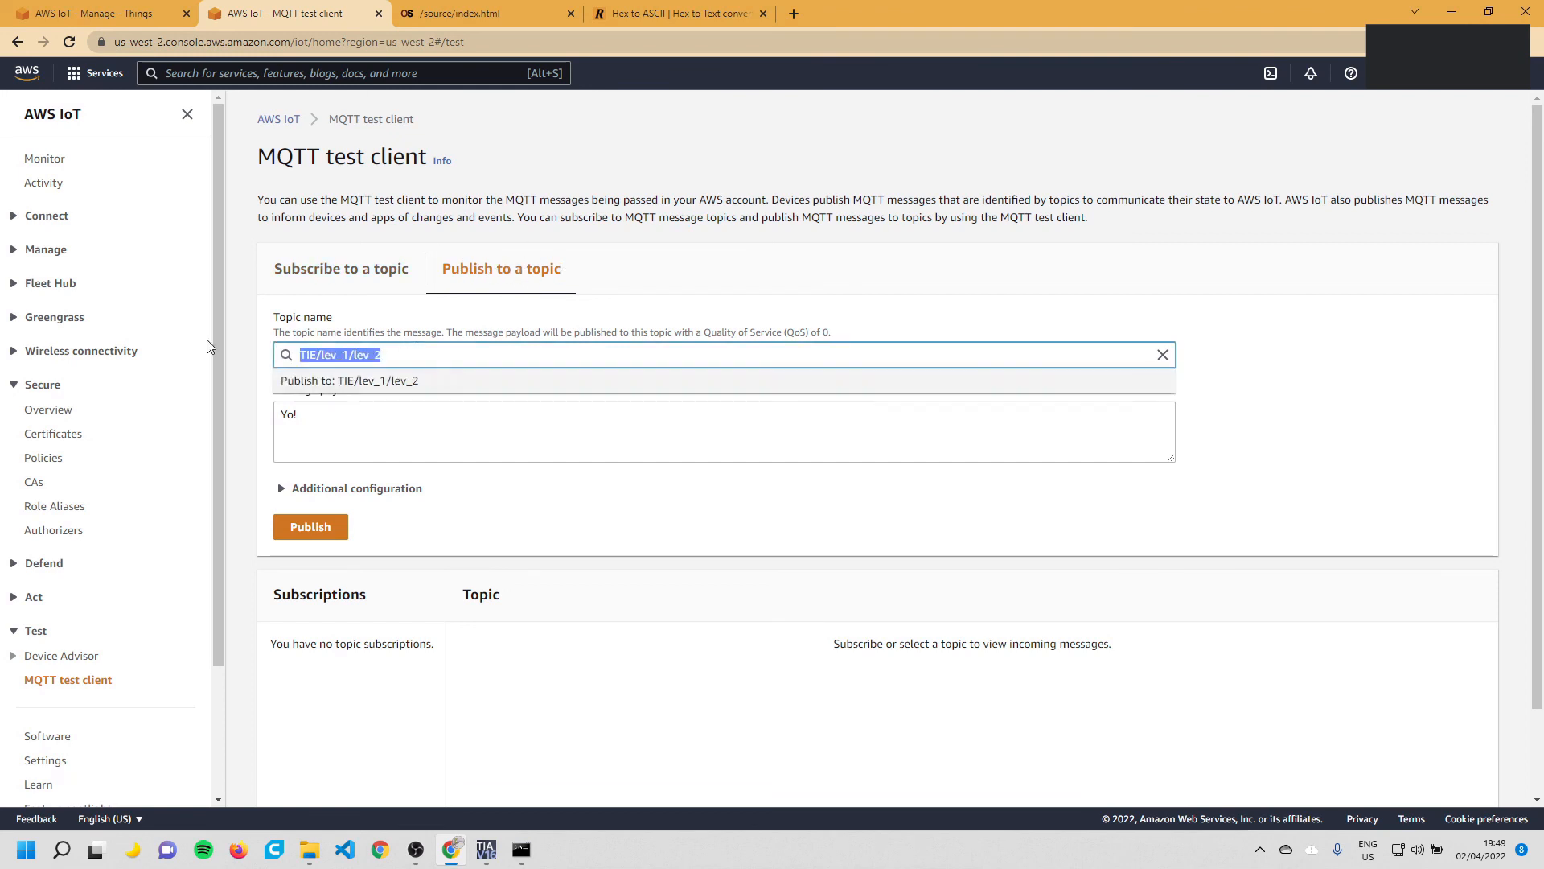
left_click(347, 280)
left_click(409, 346)
key("ctrl+v")
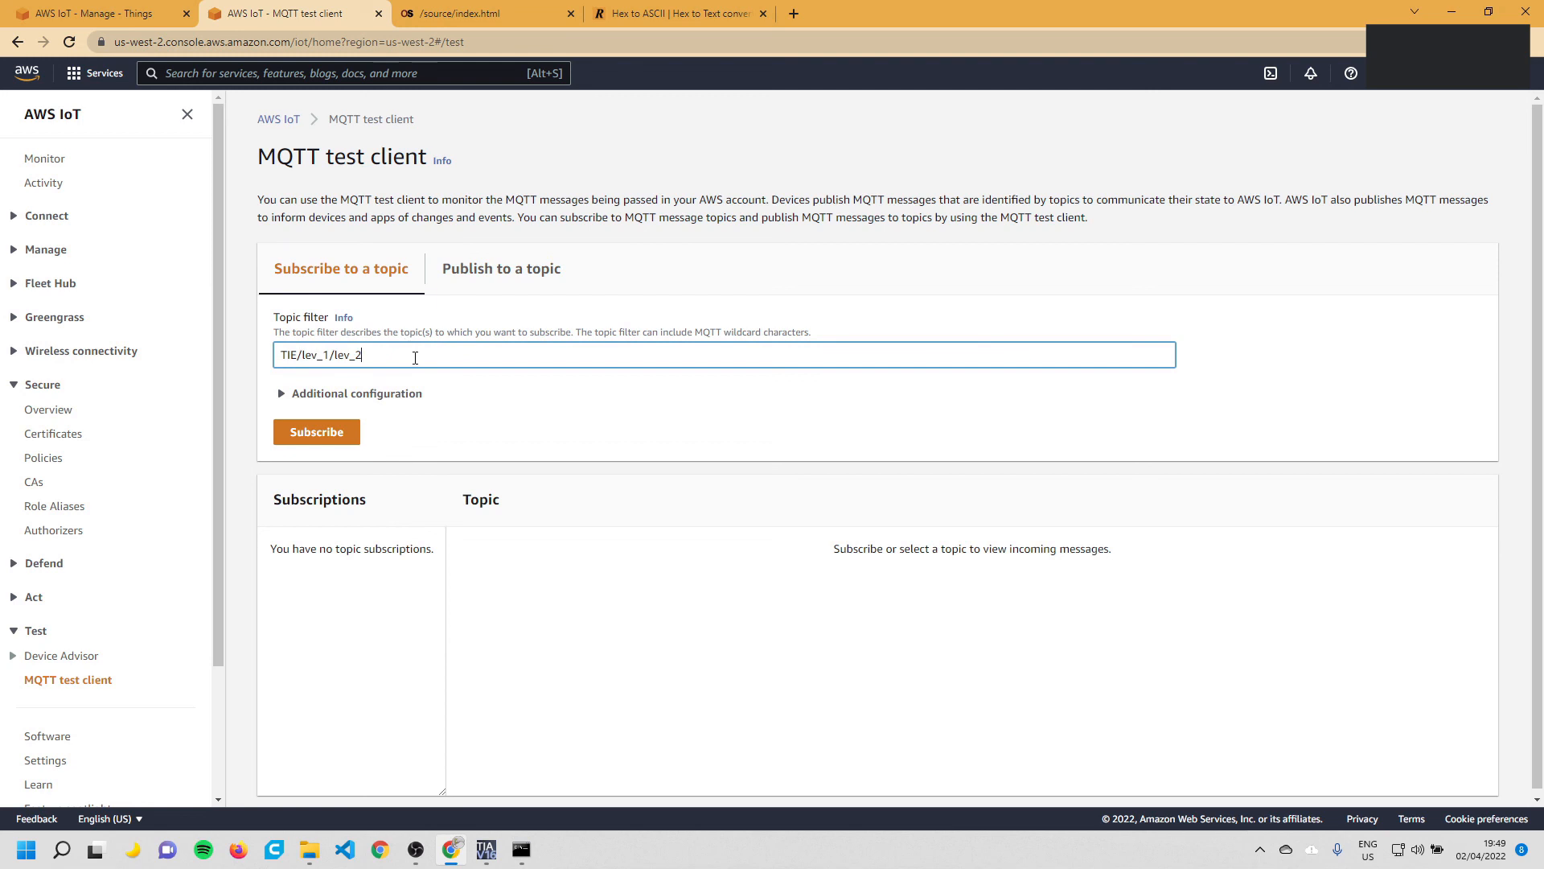
left_click(318, 430)
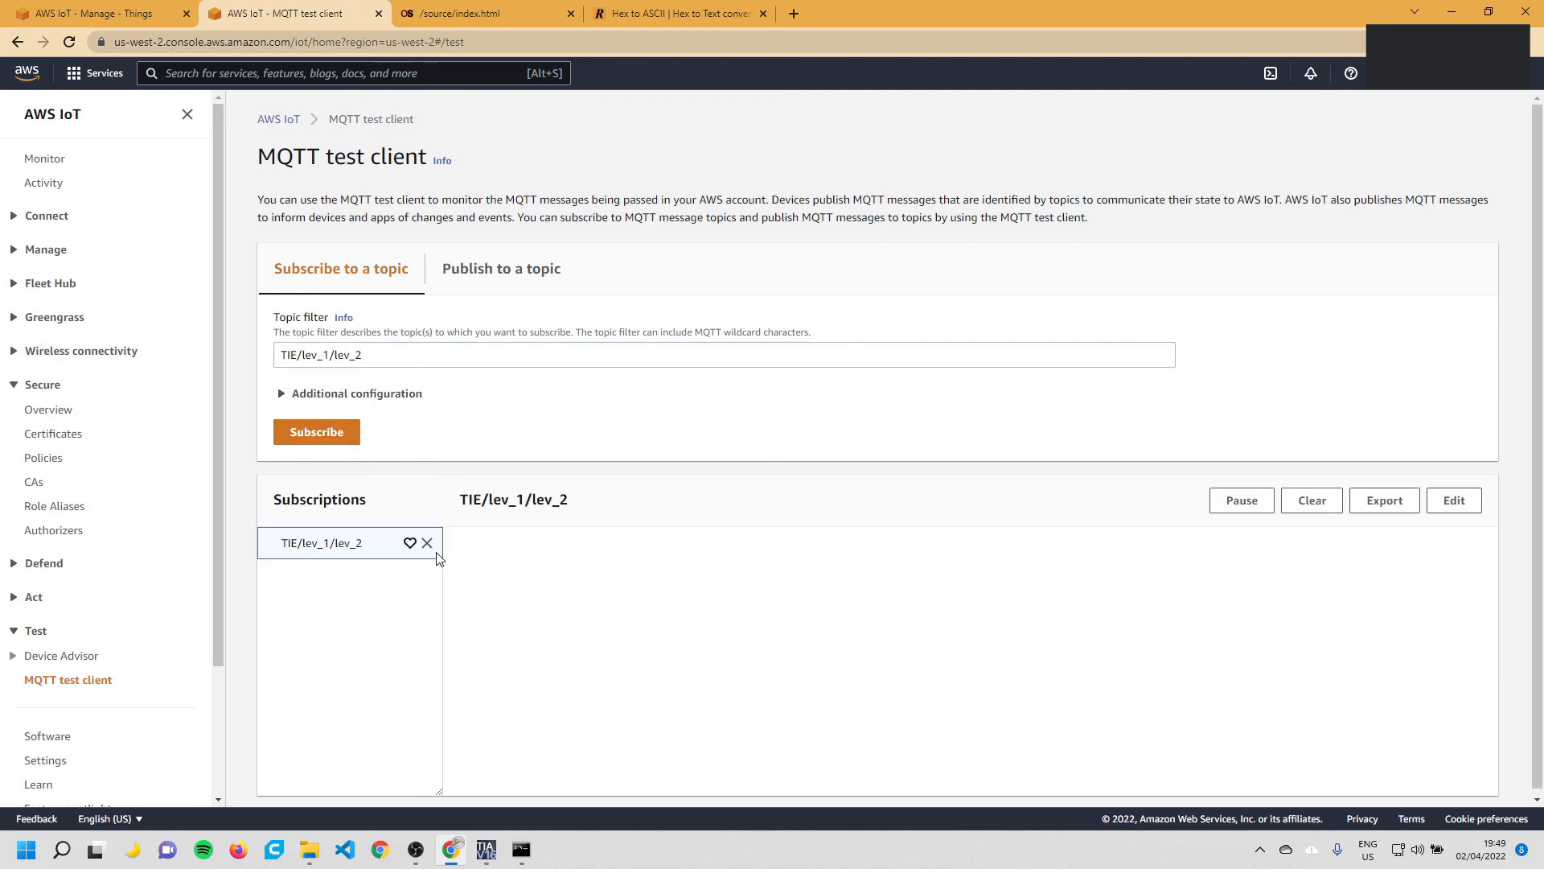
Mark the TIE/lev_1/lev_2 subscription as a favourite and examine the message received from the PLC
left_click(412, 544)
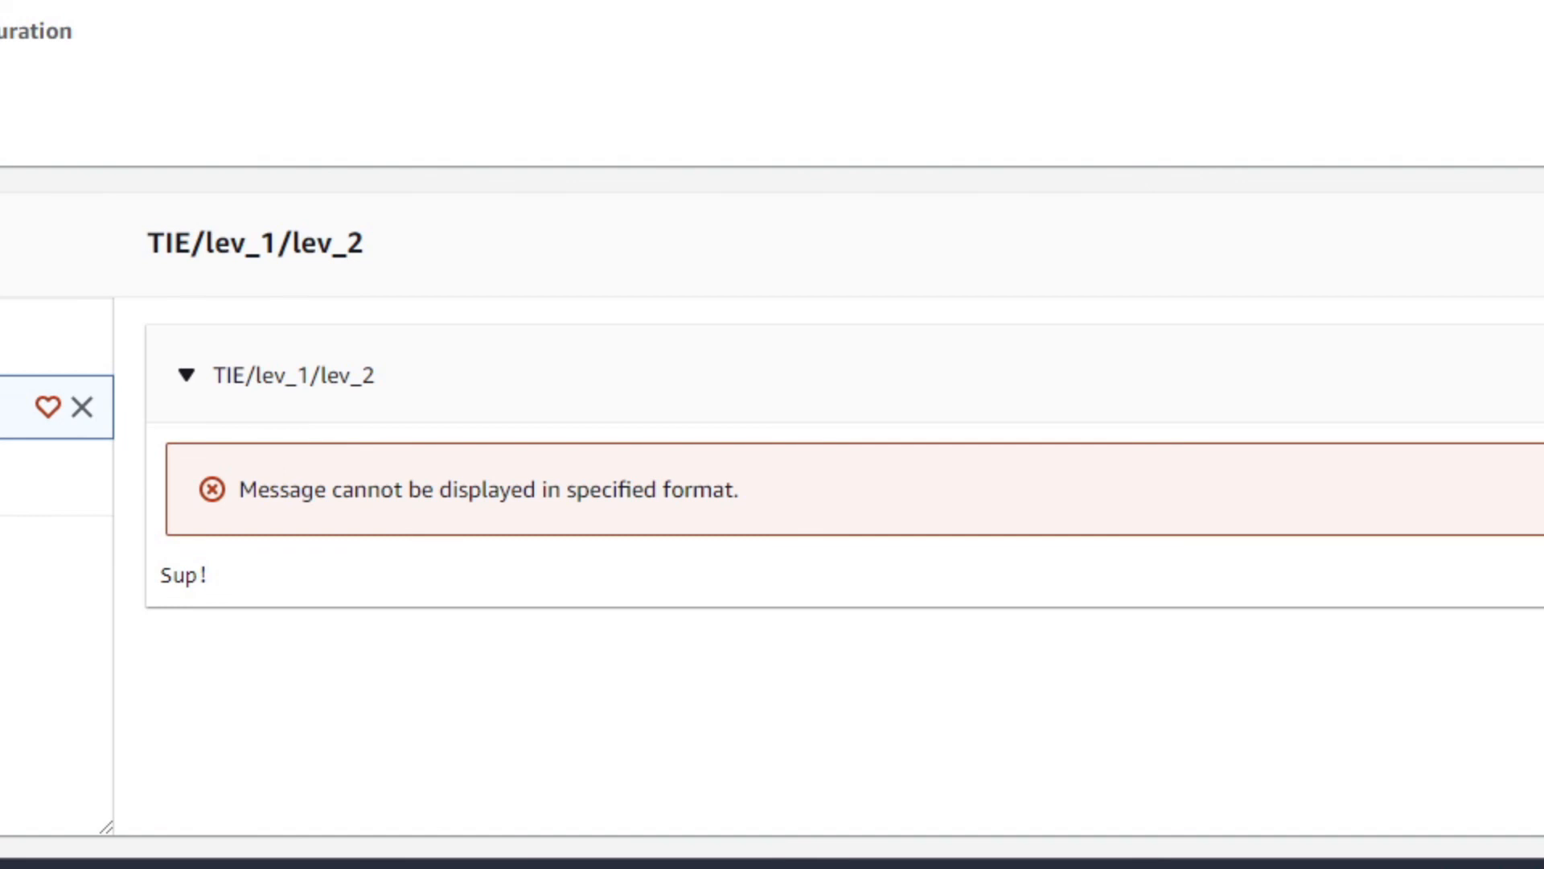
left_click_drag(741, 499, 281, 492)
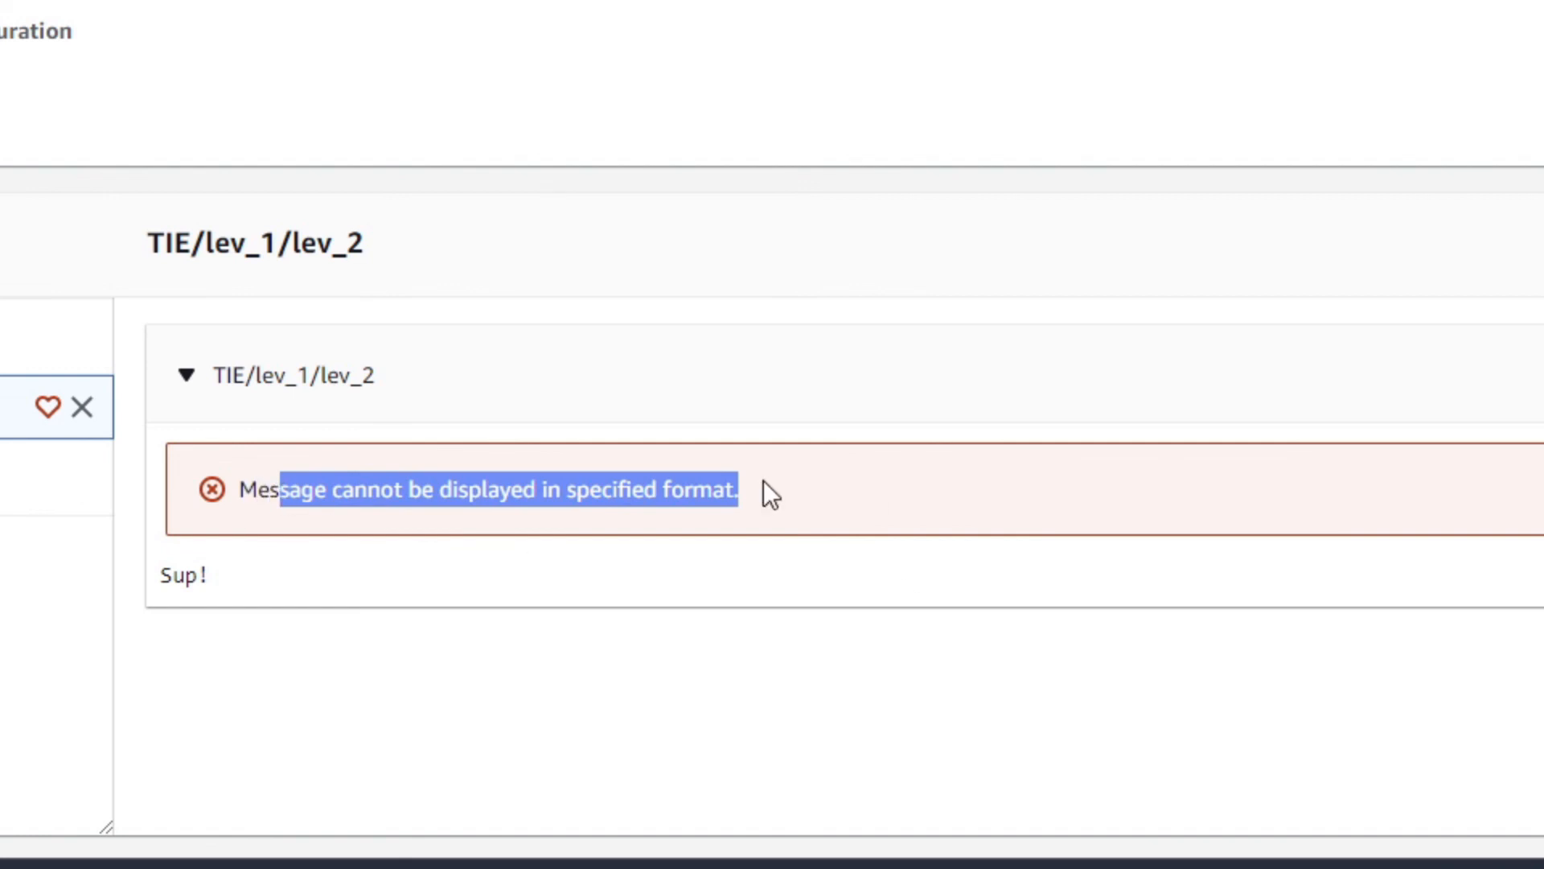
left_click(833, 545)
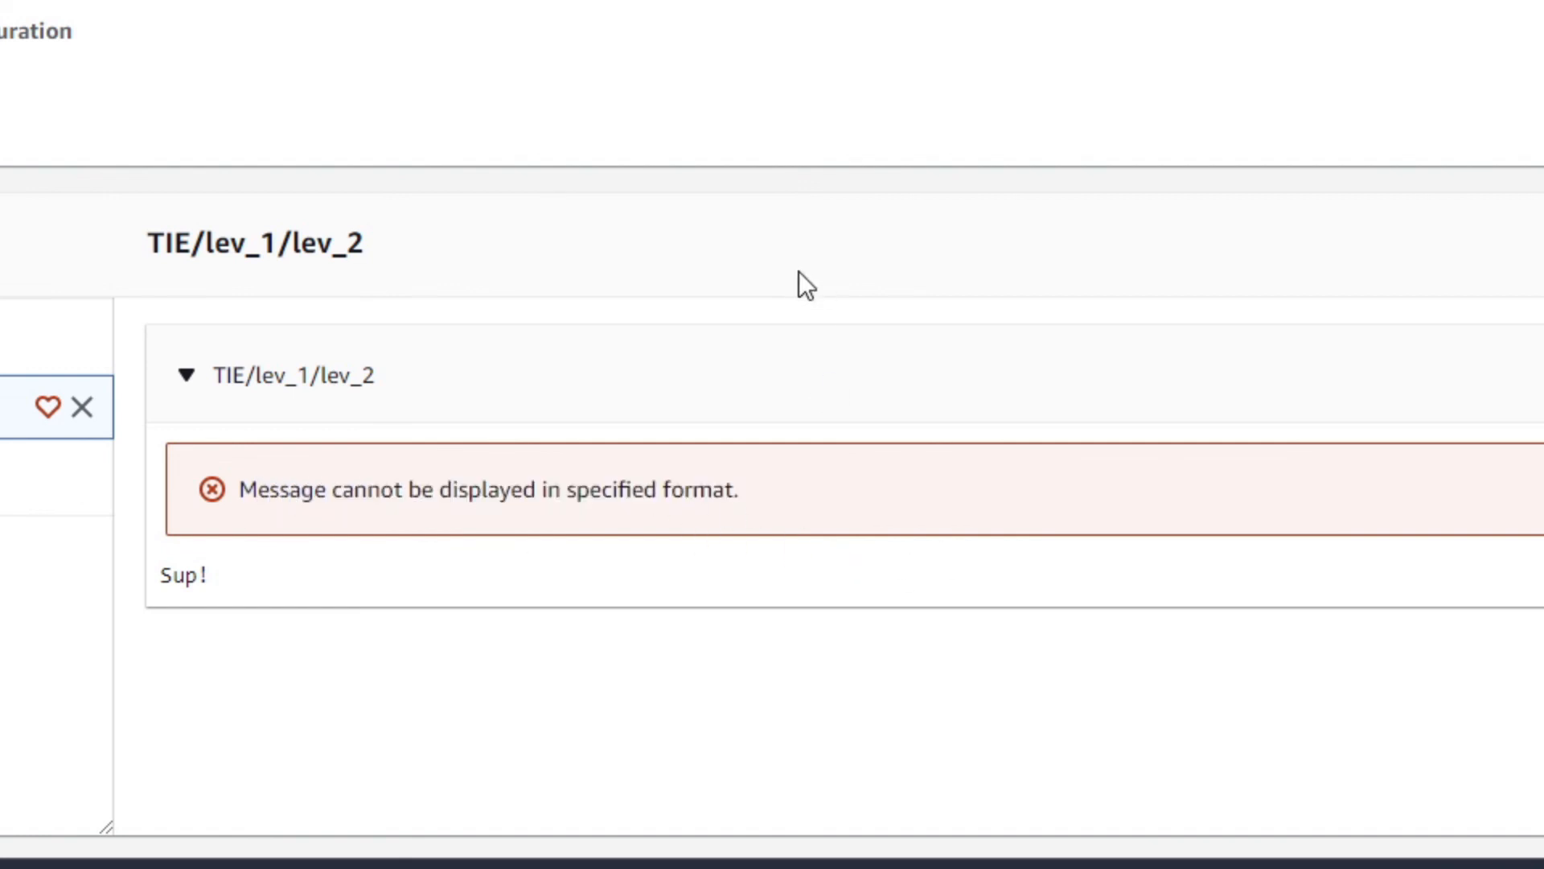